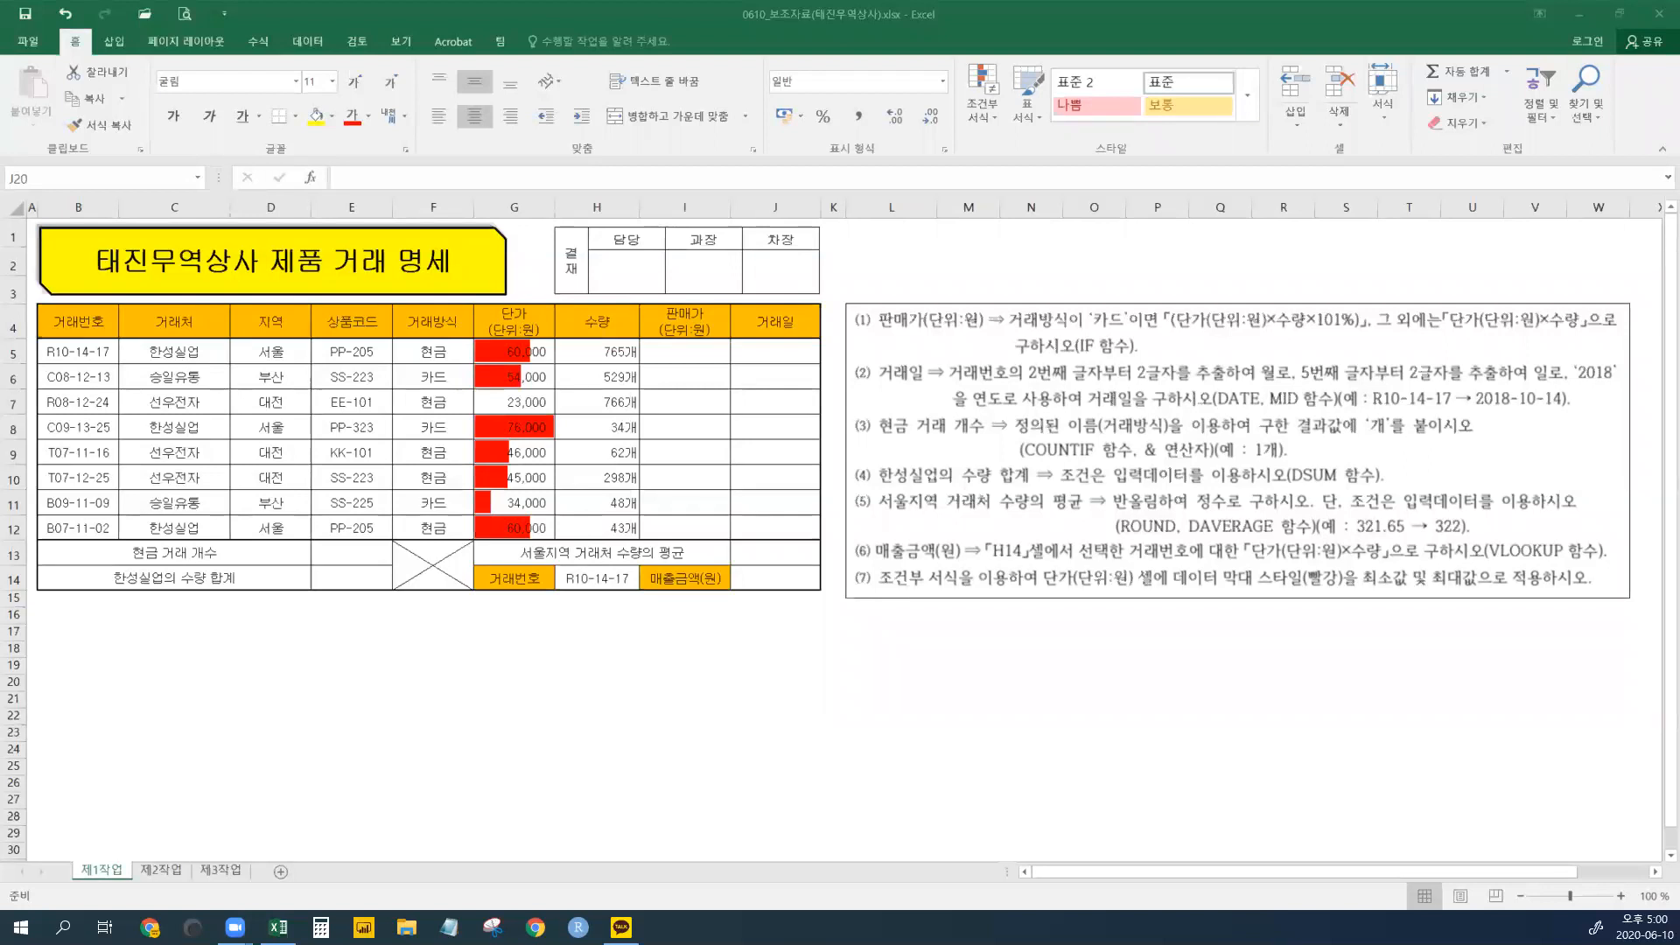
- Look over the 제1작업 sheet's cells and glance at the 제2작업 and 제3작업 sheets
click(826, 16)
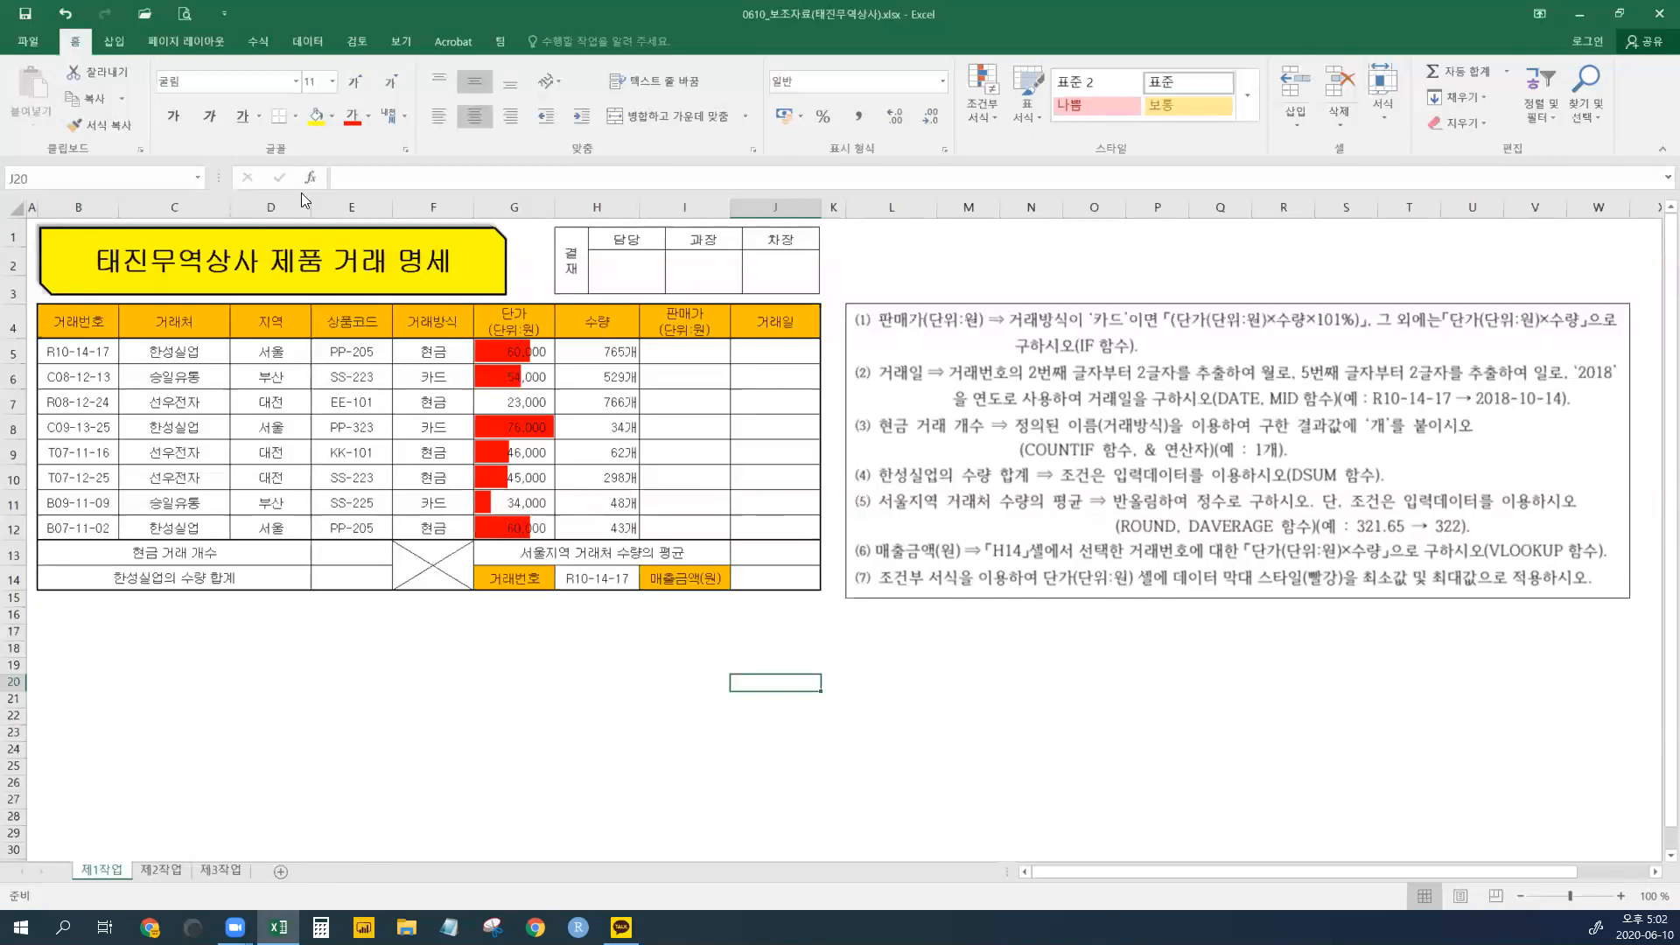
click(374, 642)
click(723, 443)
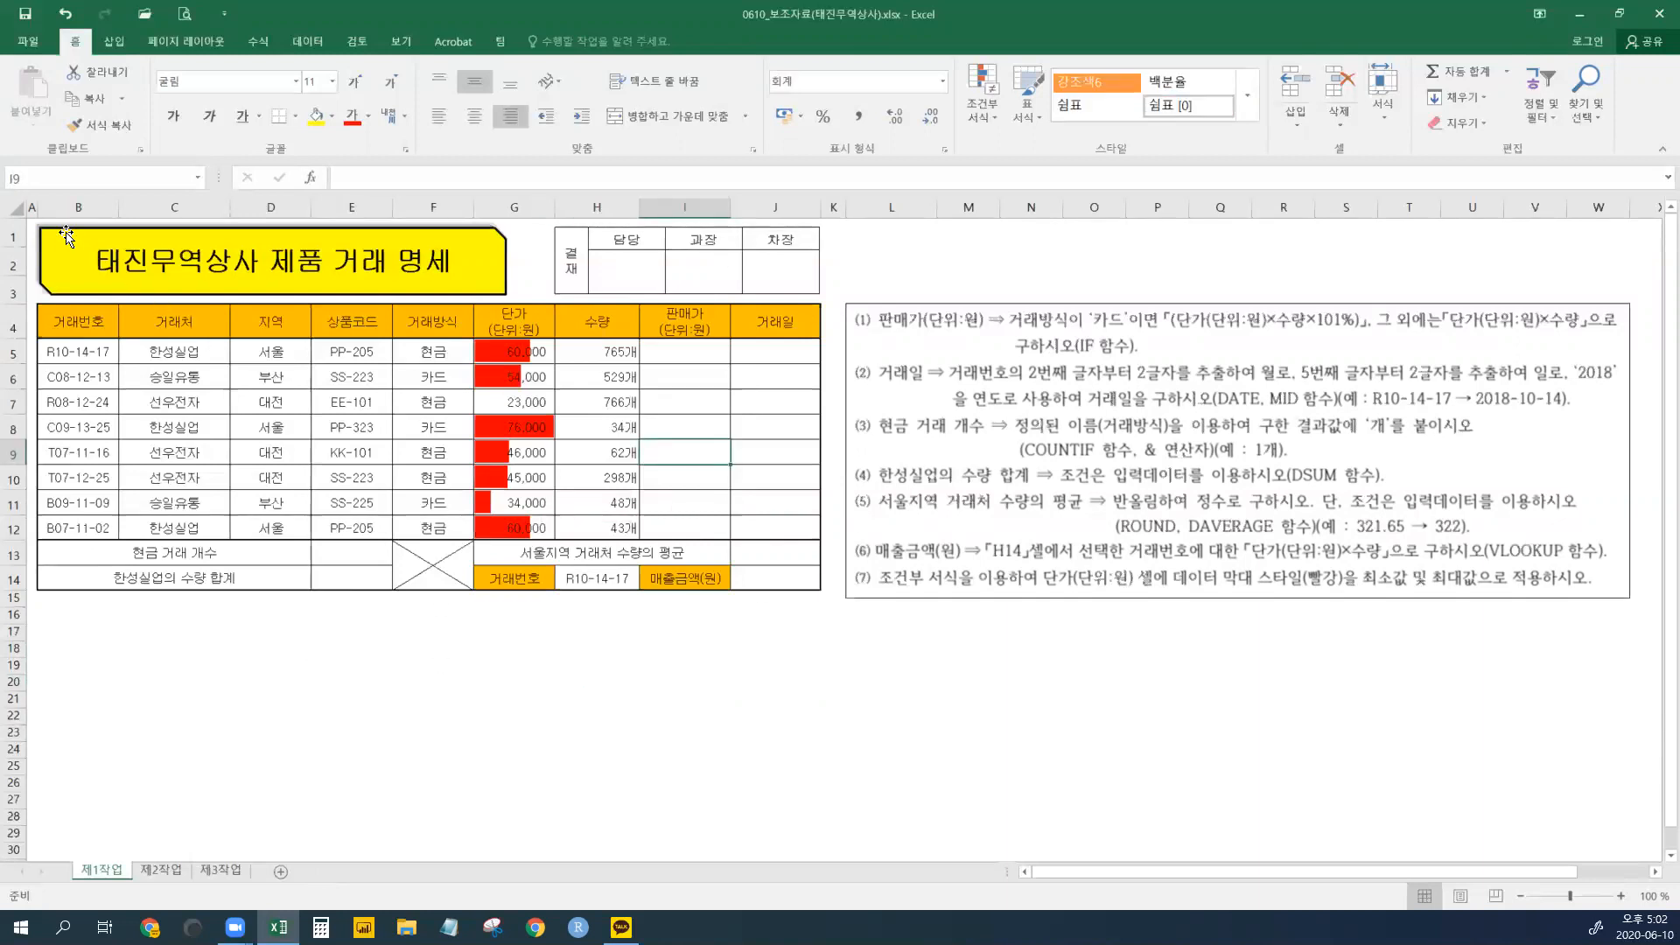
click(173, 873)
click(217, 874)
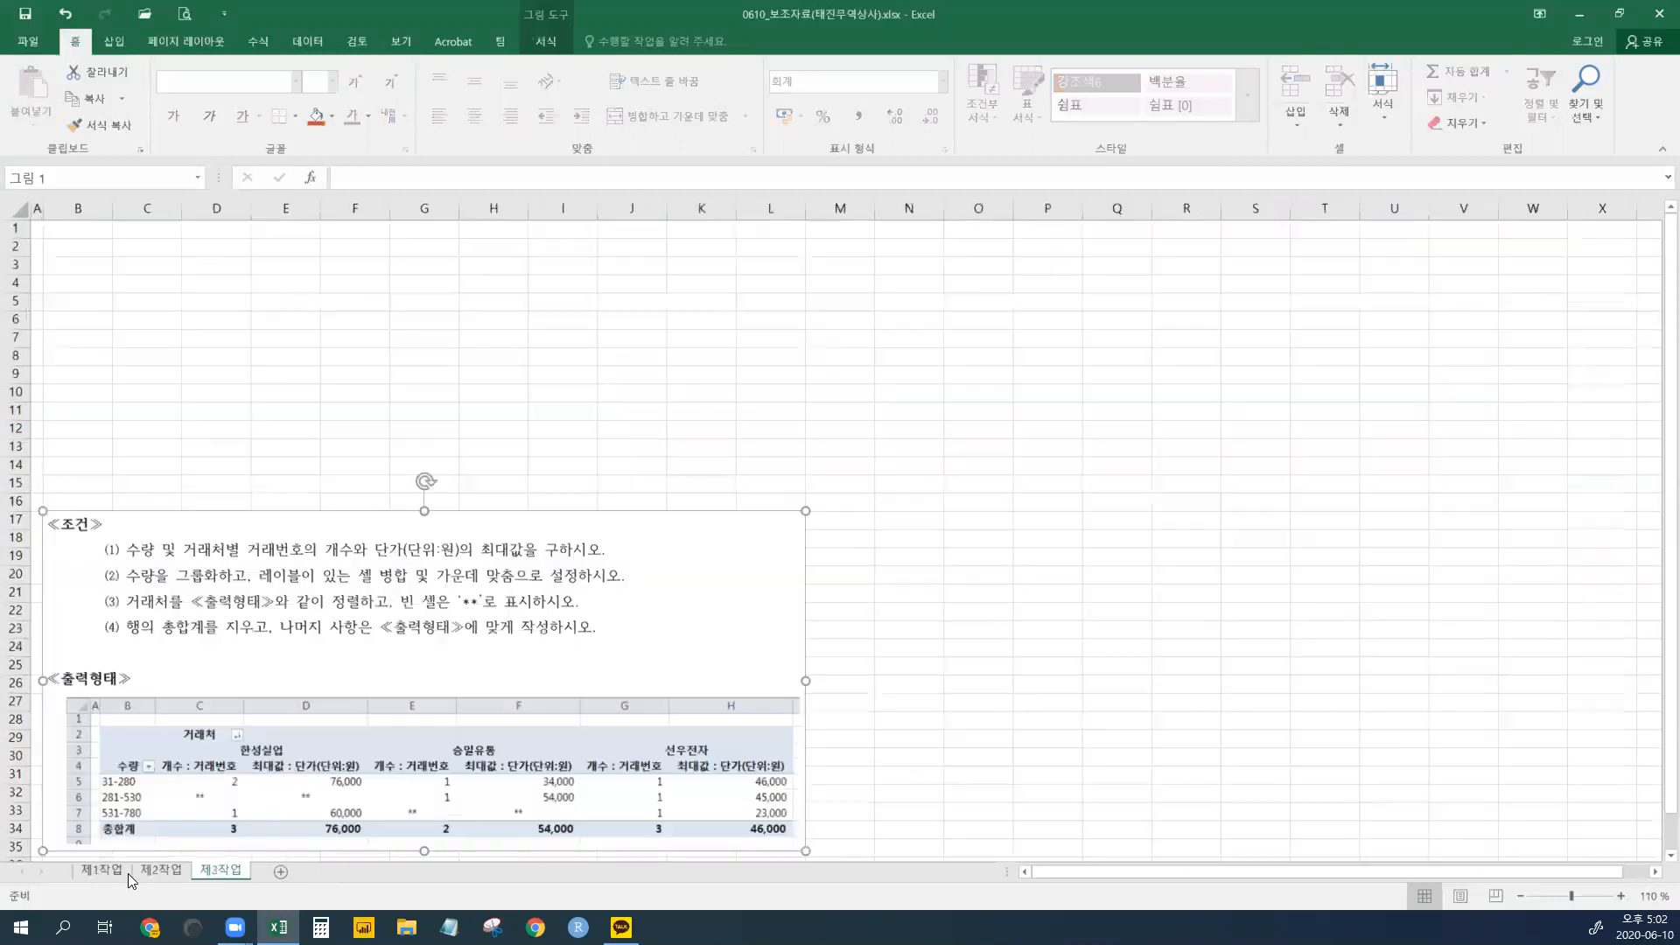
click(102, 871)
click(15, 208)
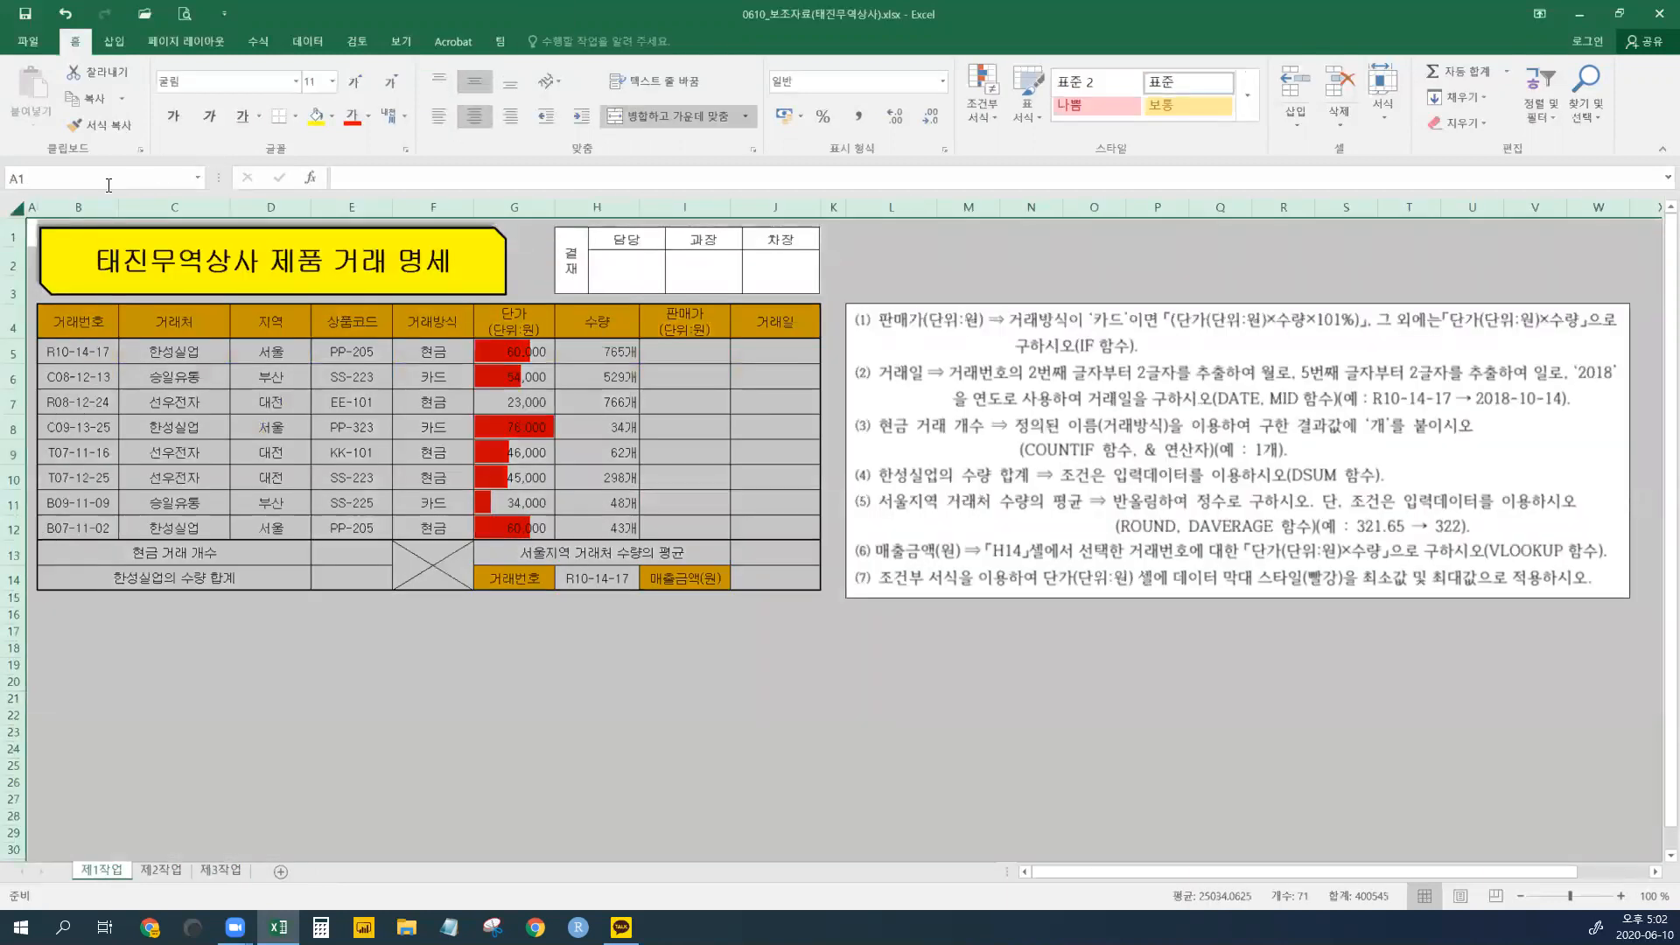
click(303, 449)
click(550, 444)
click(154, 877)
click(221, 870)
click(100, 870)
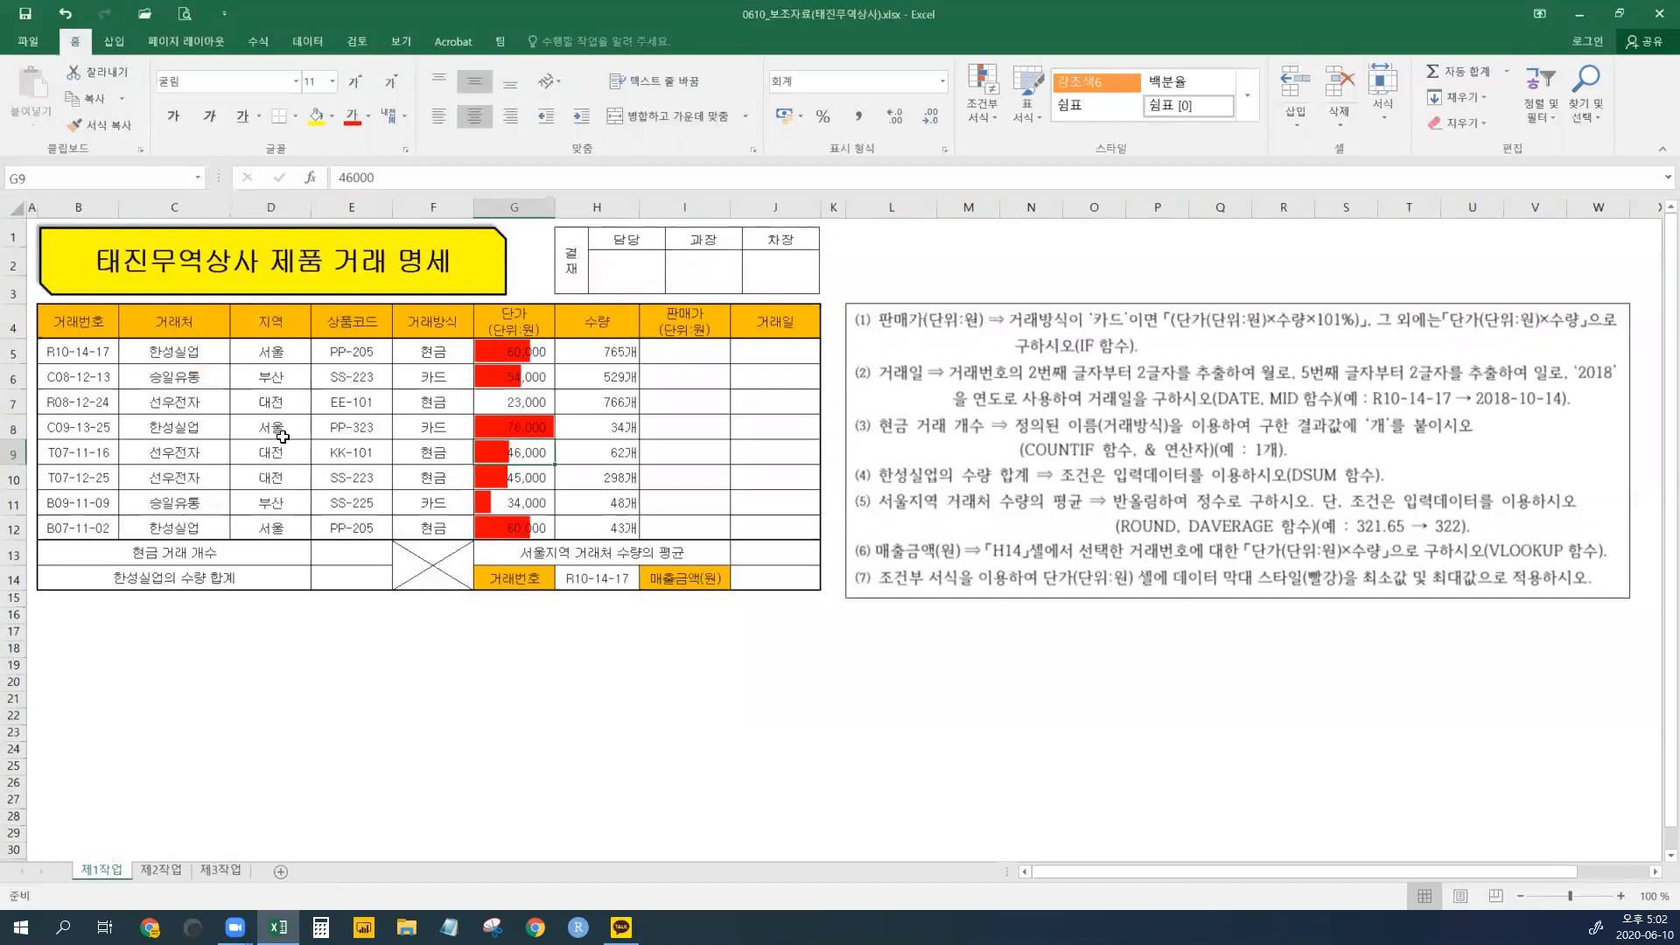
click(109, 241)
click(372, 399)
click(685, 402)
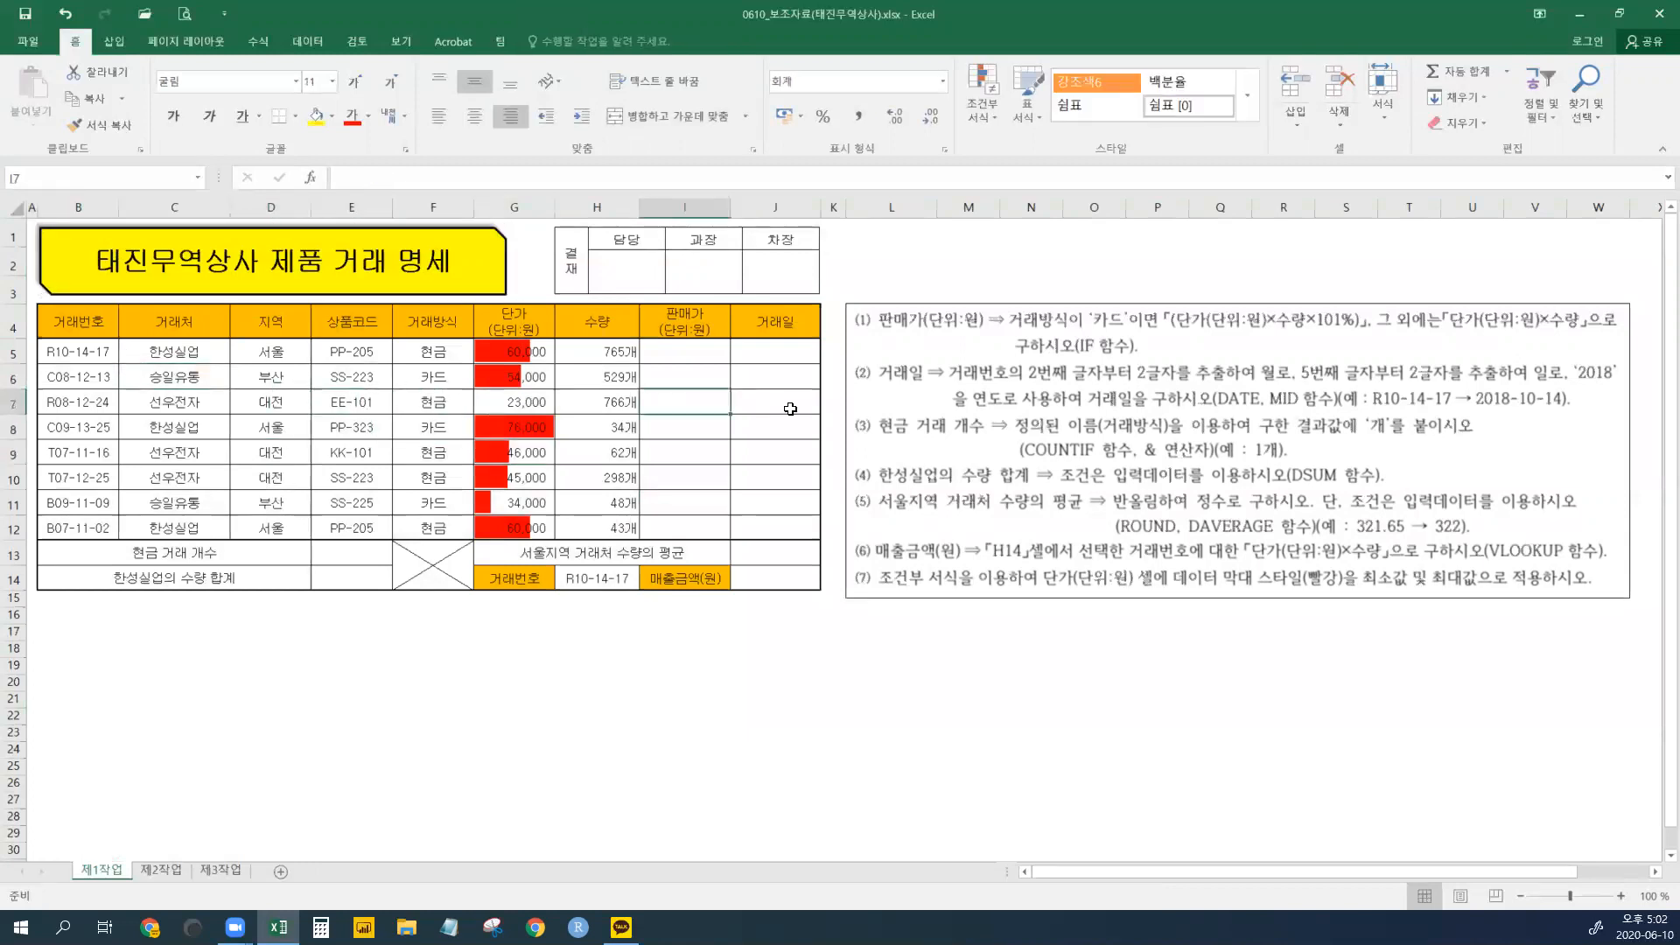
click(788, 411)
click(787, 455)
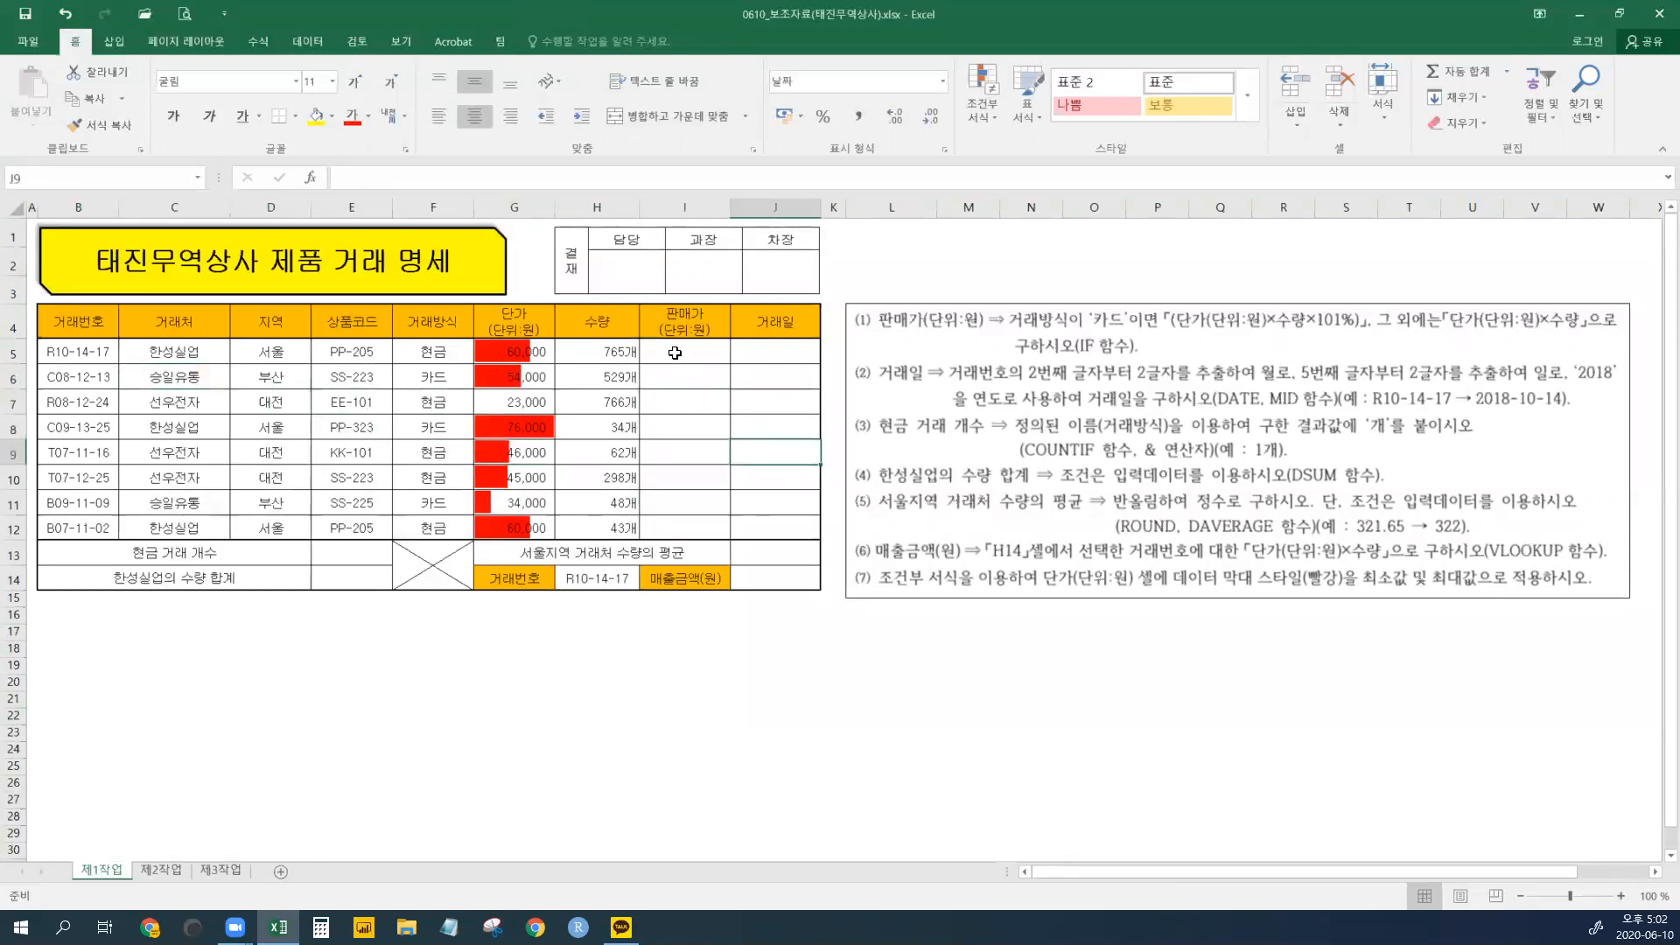
click(675, 352)
click(792, 579)
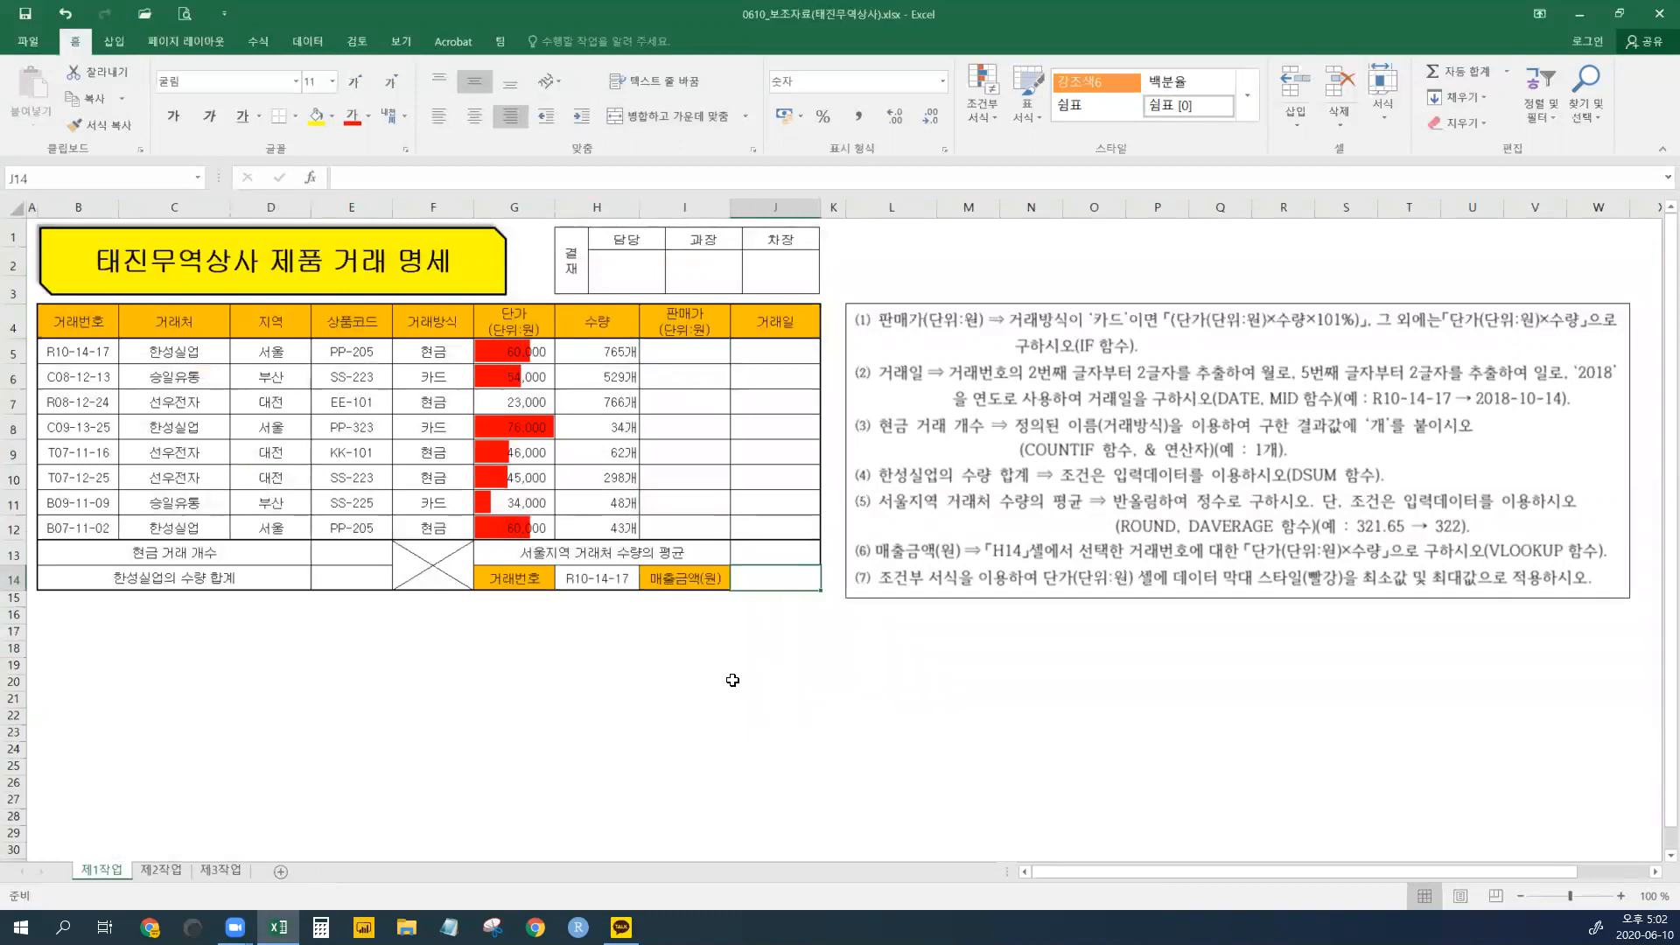
- Review the 단가 values G5:G12 and the empty 판매가 and 거래일 cells I5:J12
drag(529, 350, 512, 547)
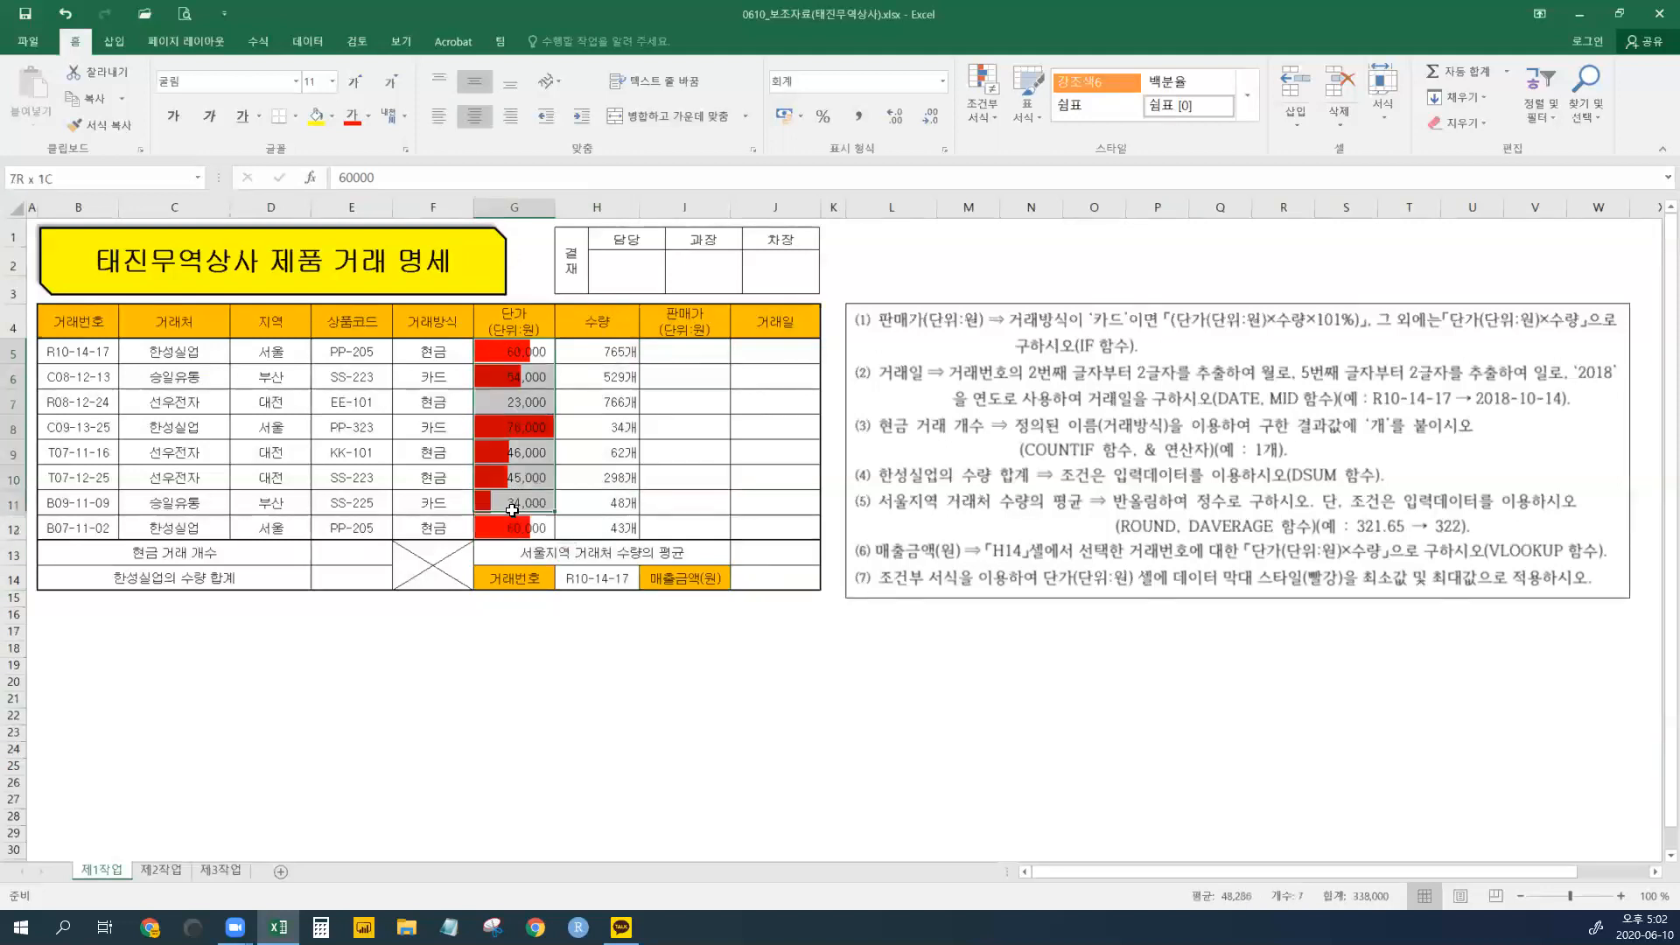
drag(512, 351, 512, 503)
click(259, 403)
drag(65, 351, 772, 529)
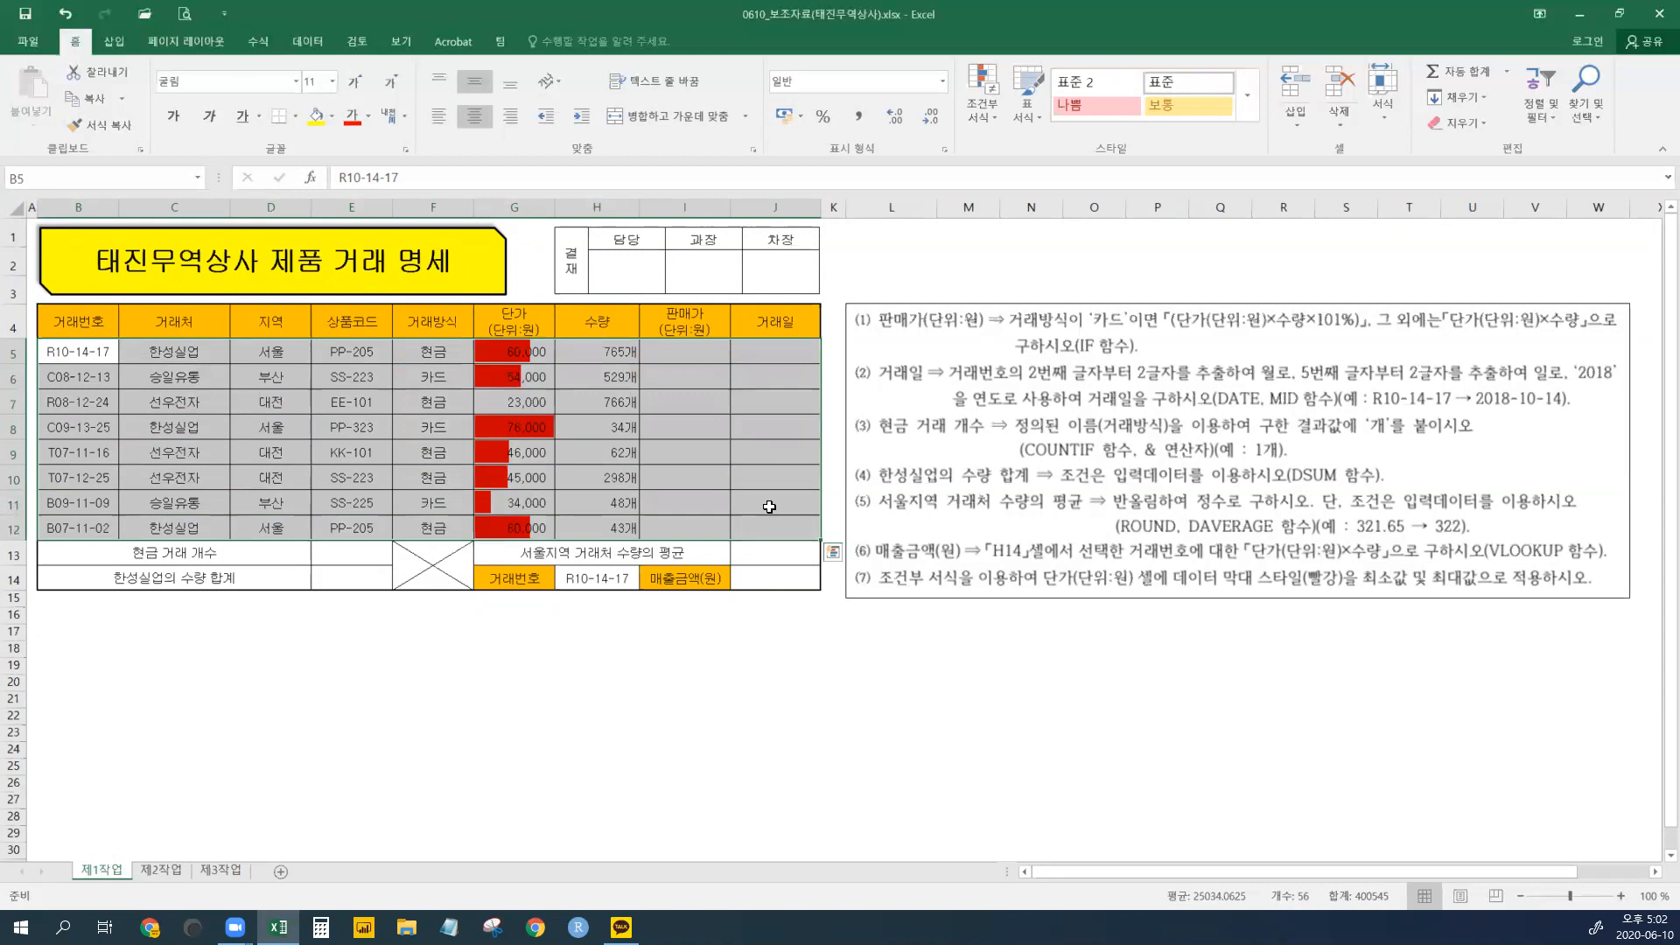
click(688, 451)
drag(509, 353, 516, 526)
click(503, 444)
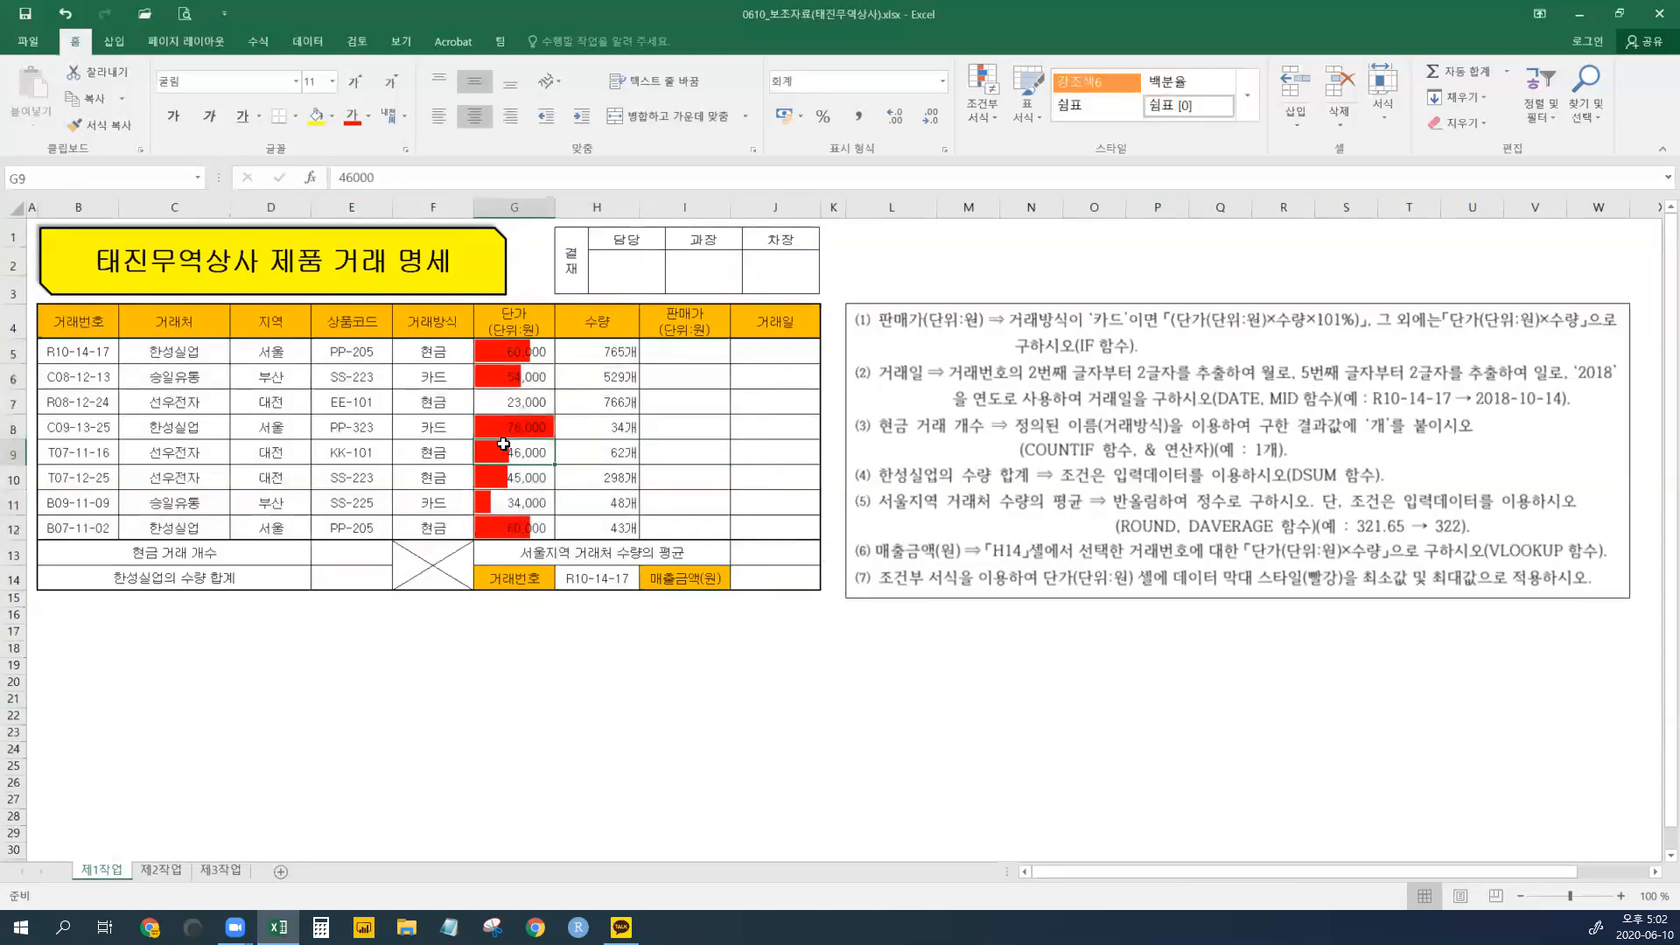
click(154, 873)
click(210, 872)
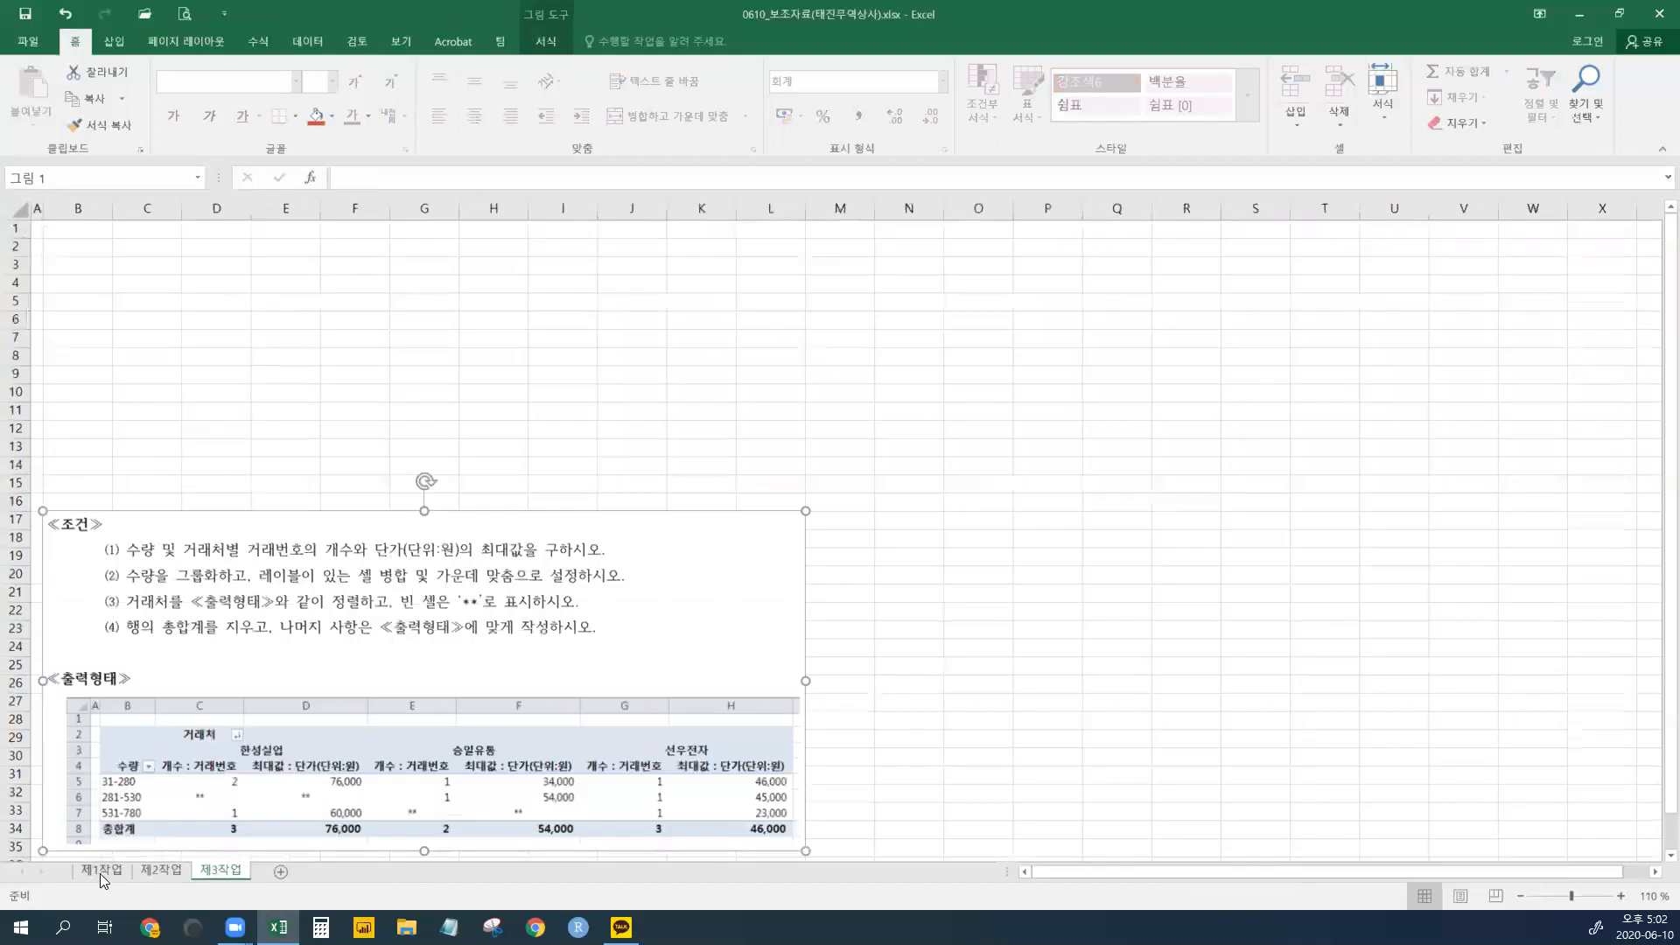
click(101, 872)
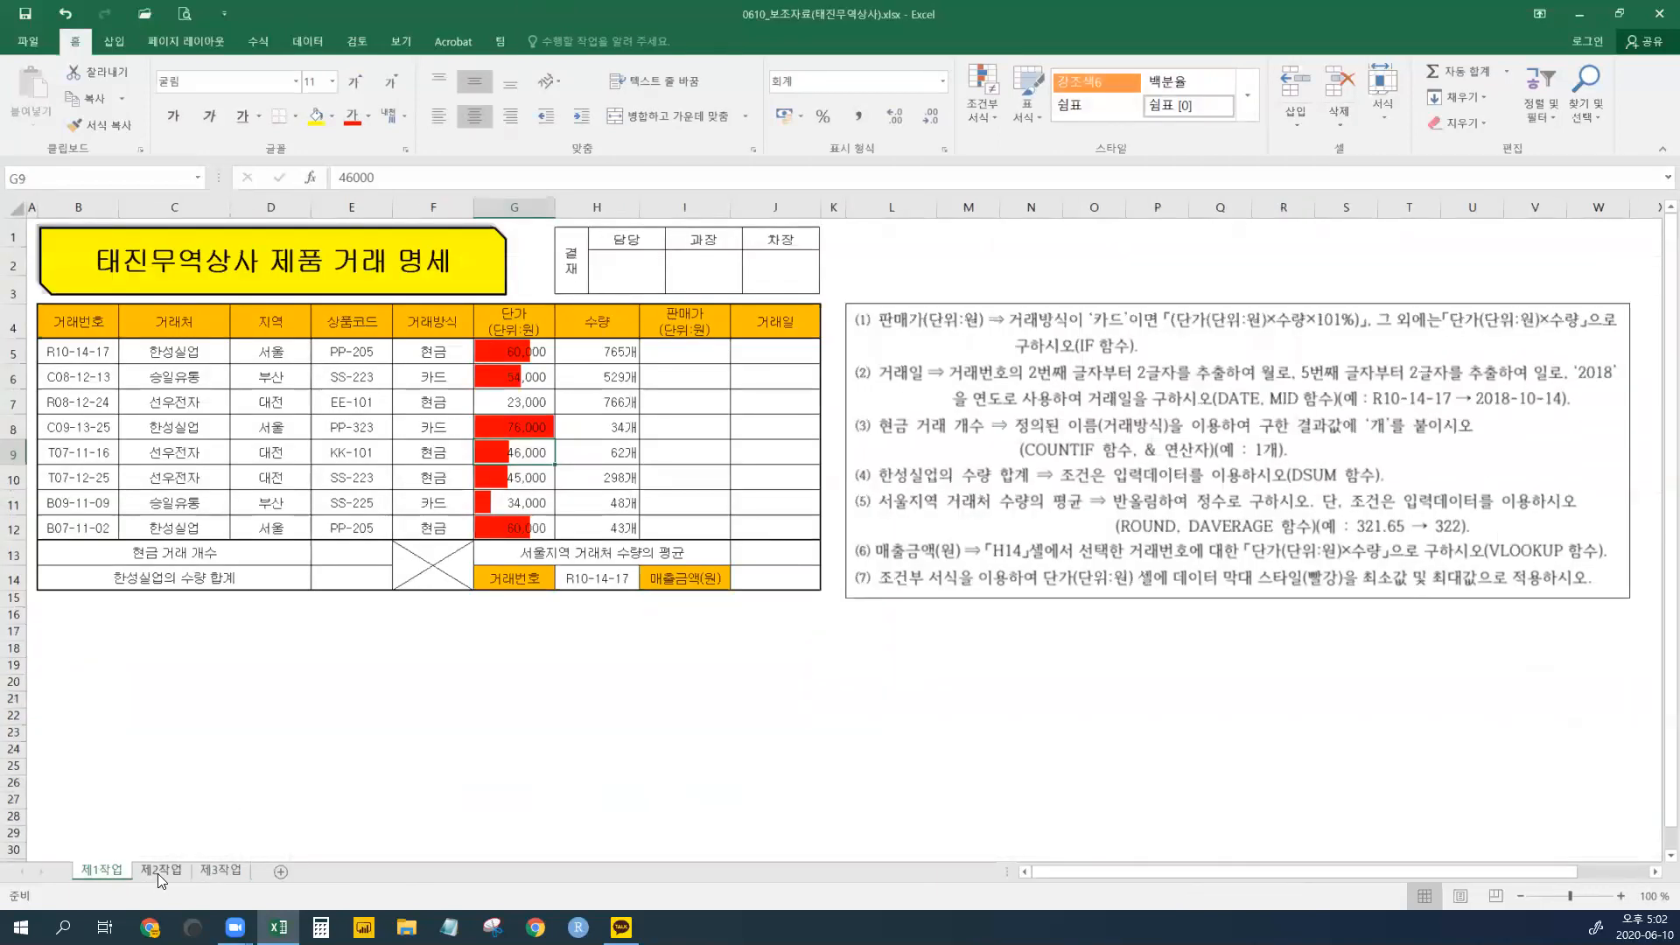
click(224, 871)
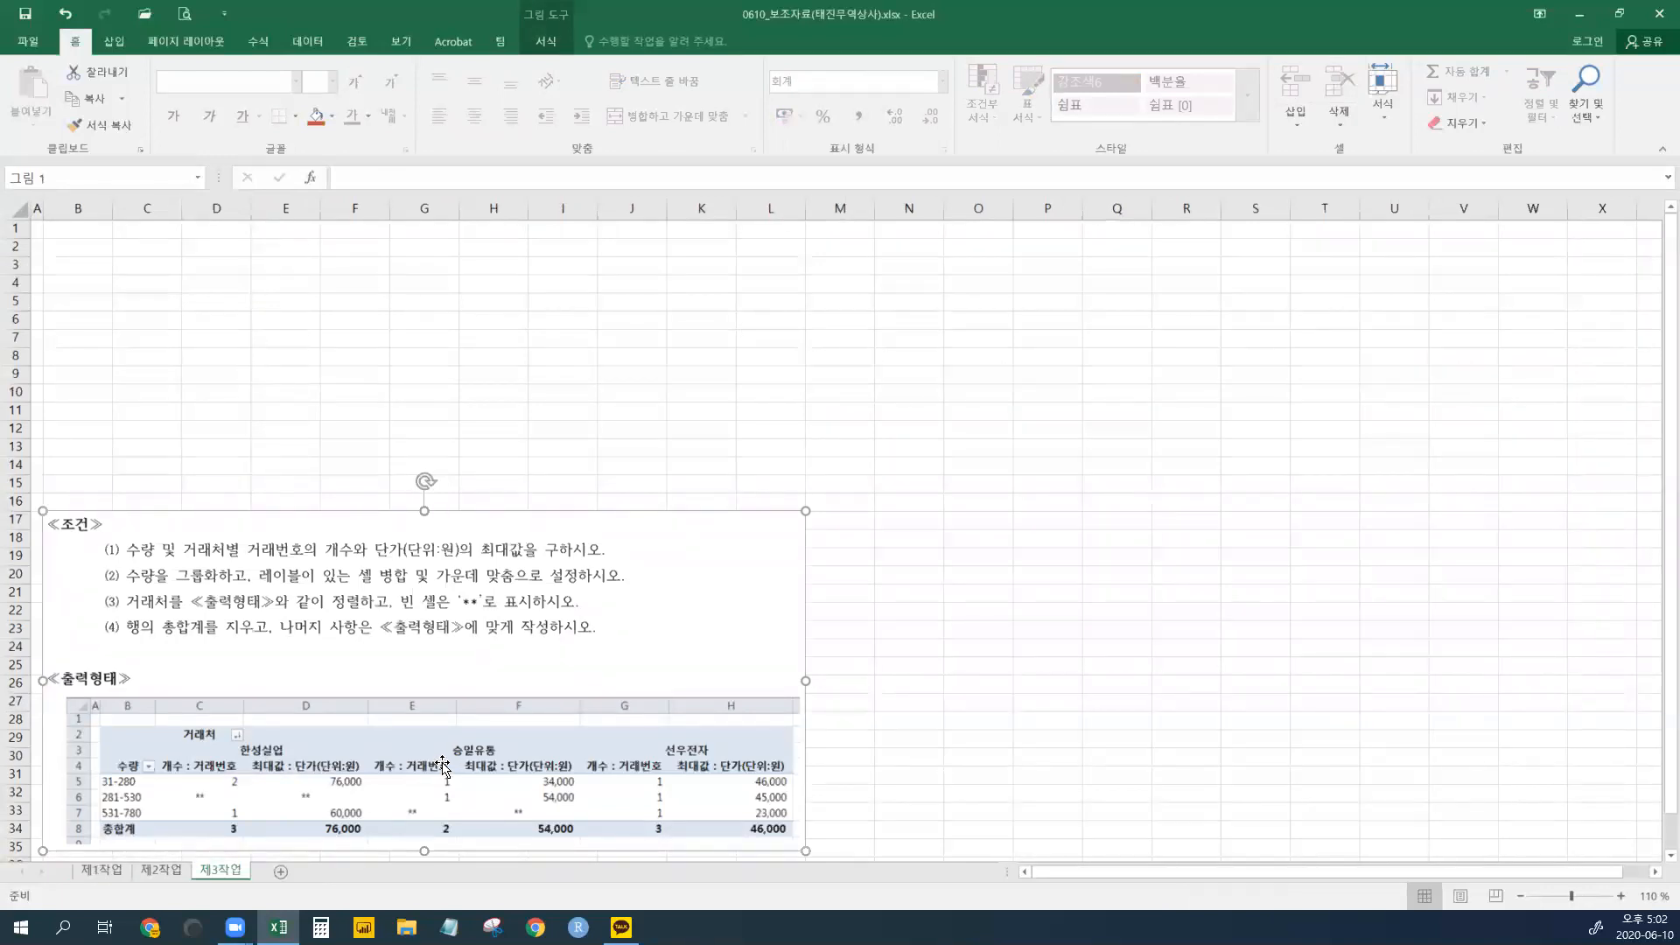
click(103, 870)
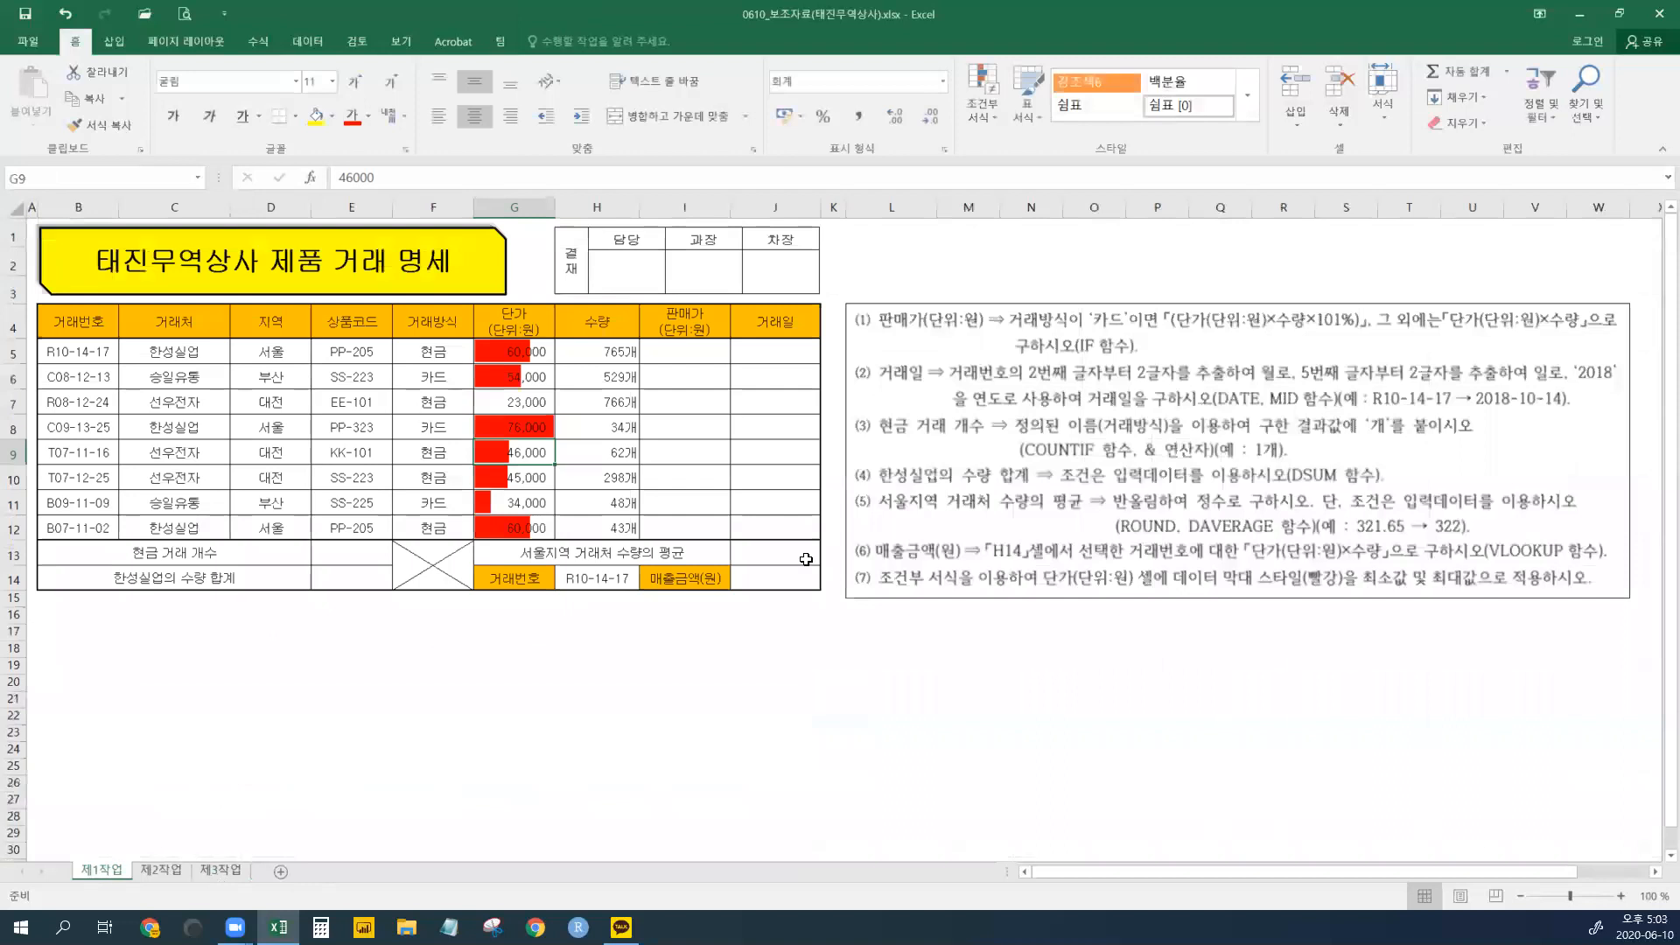
drag(689, 354, 774, 579)
click(387, 582)
click(746, 678)
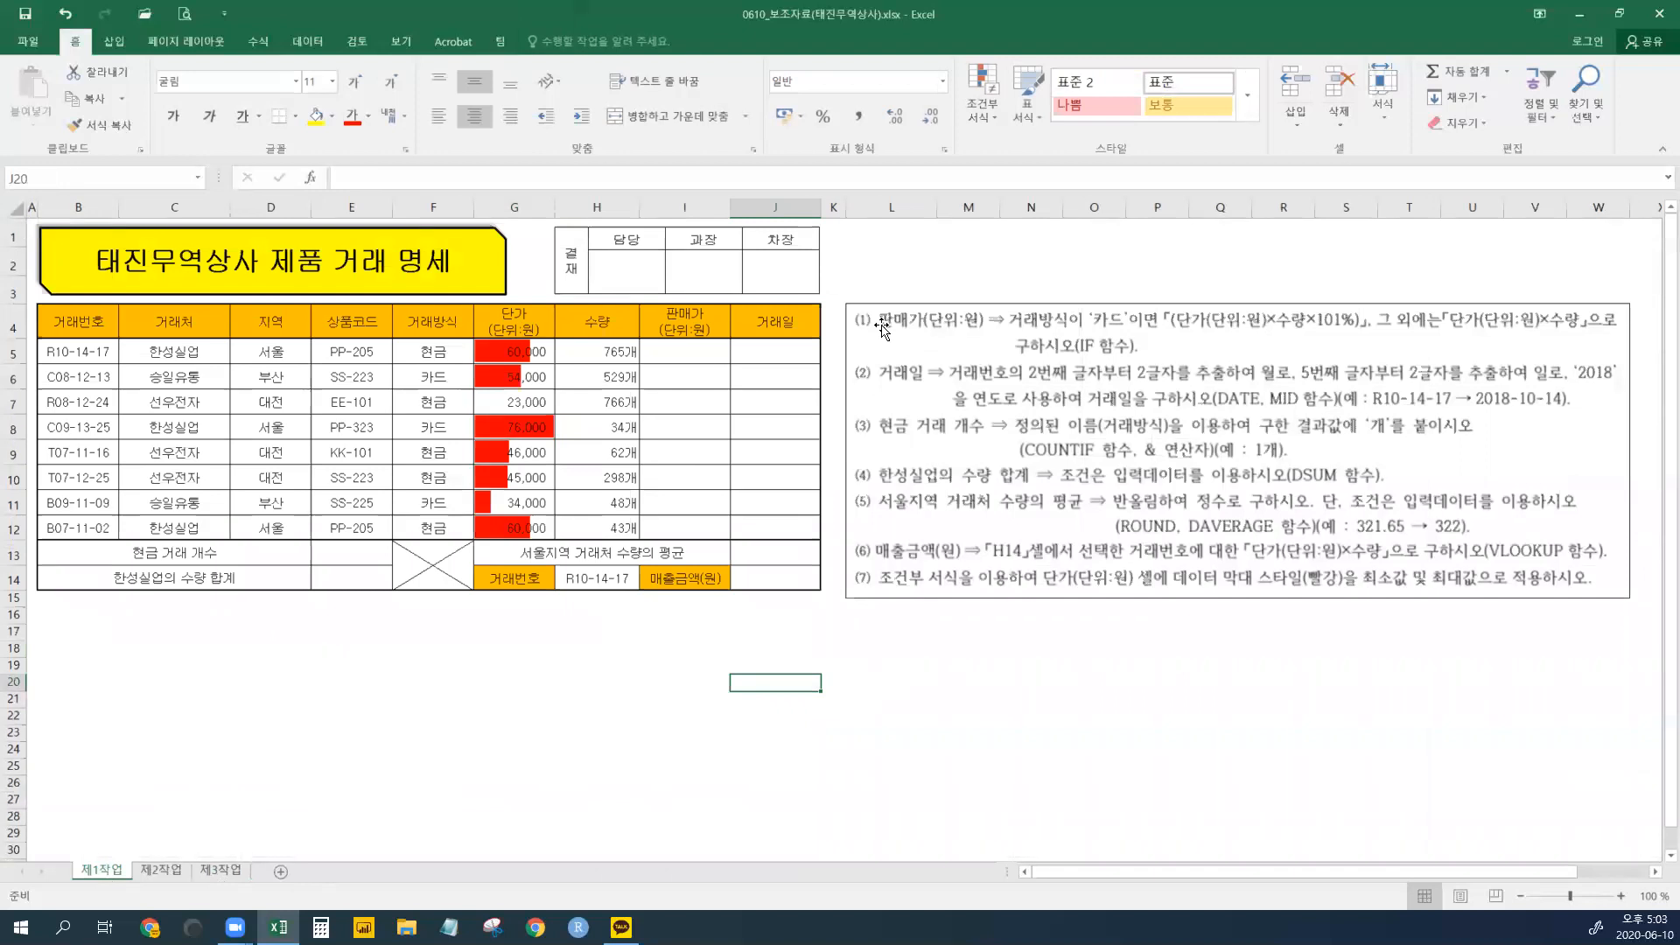
- Inspect the transaction data: 거래처, 지역, product codes and 거래방식 values in rows 5–12
click(679, 357)
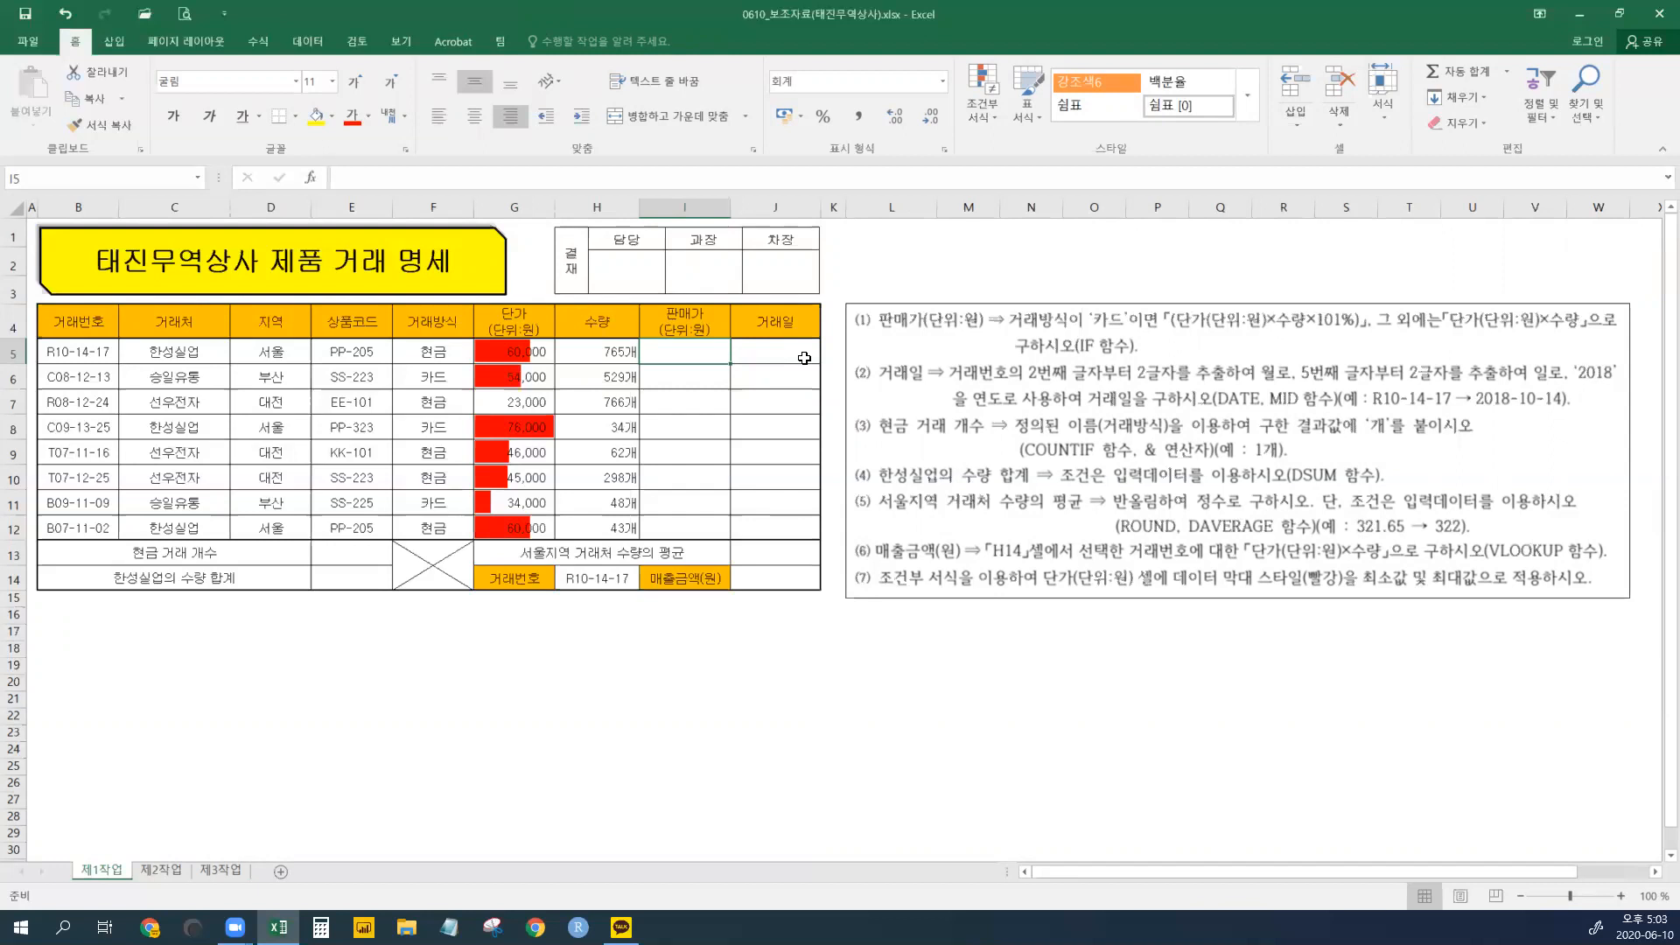
click(430, 350)
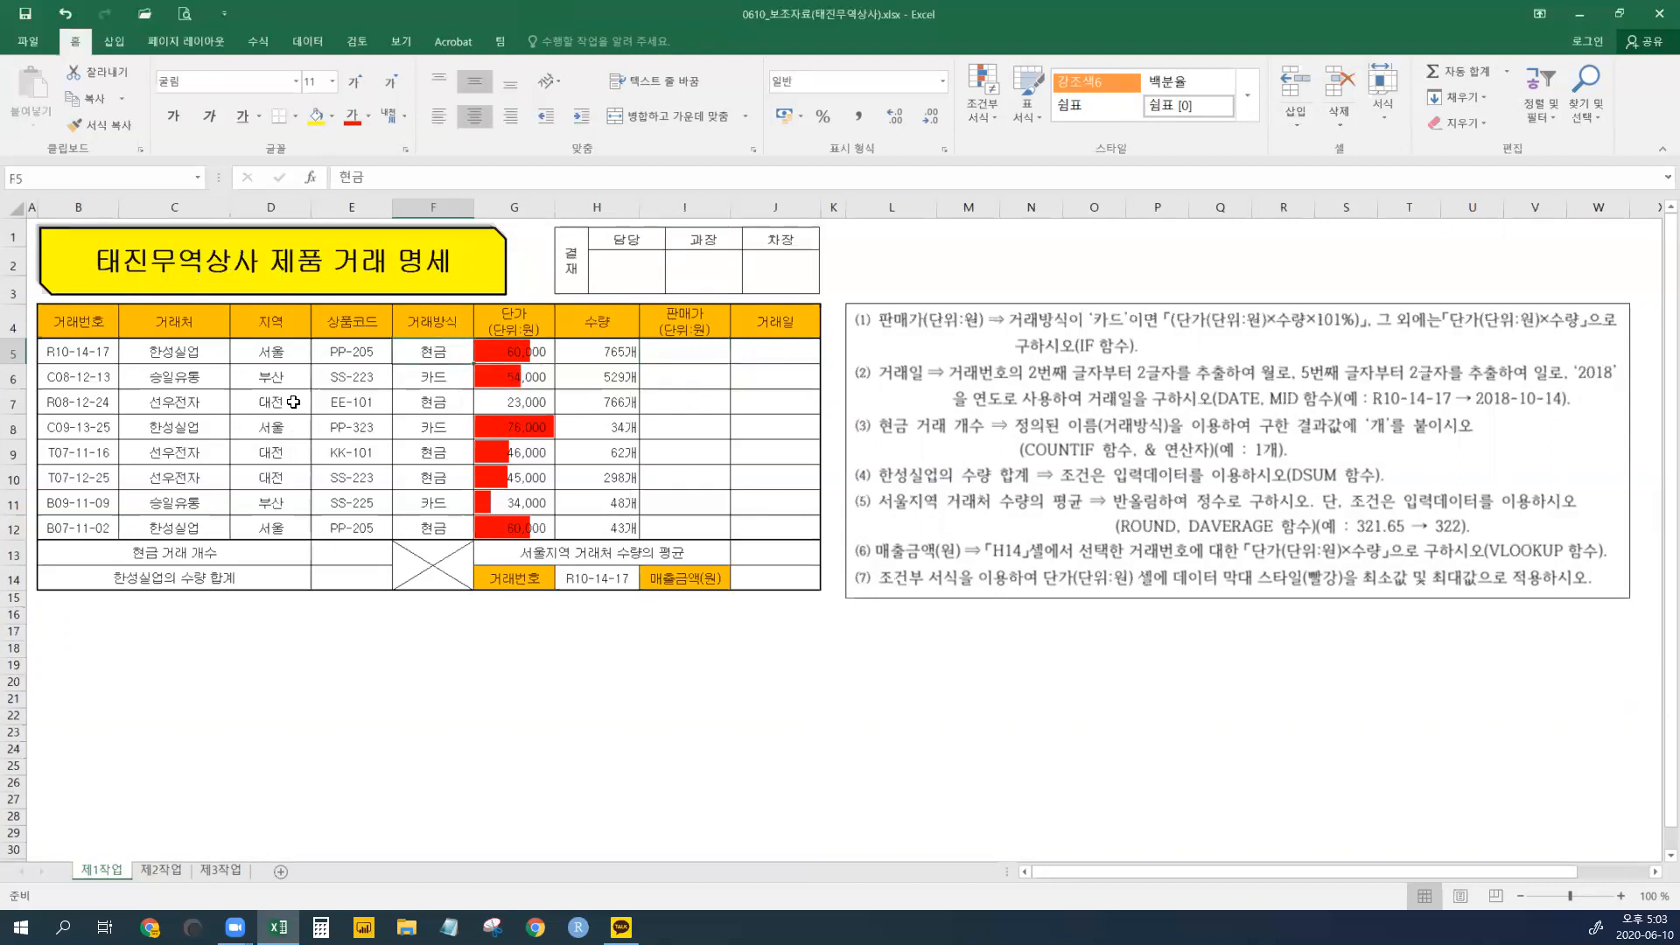
click(80, 353)
click(173, 355)
click(170, 428)
drag(176, 520, 210, 508)
click(282, 397)
click(180, 392)
click(277, 511)
click(362, 361)
click(369, 446)
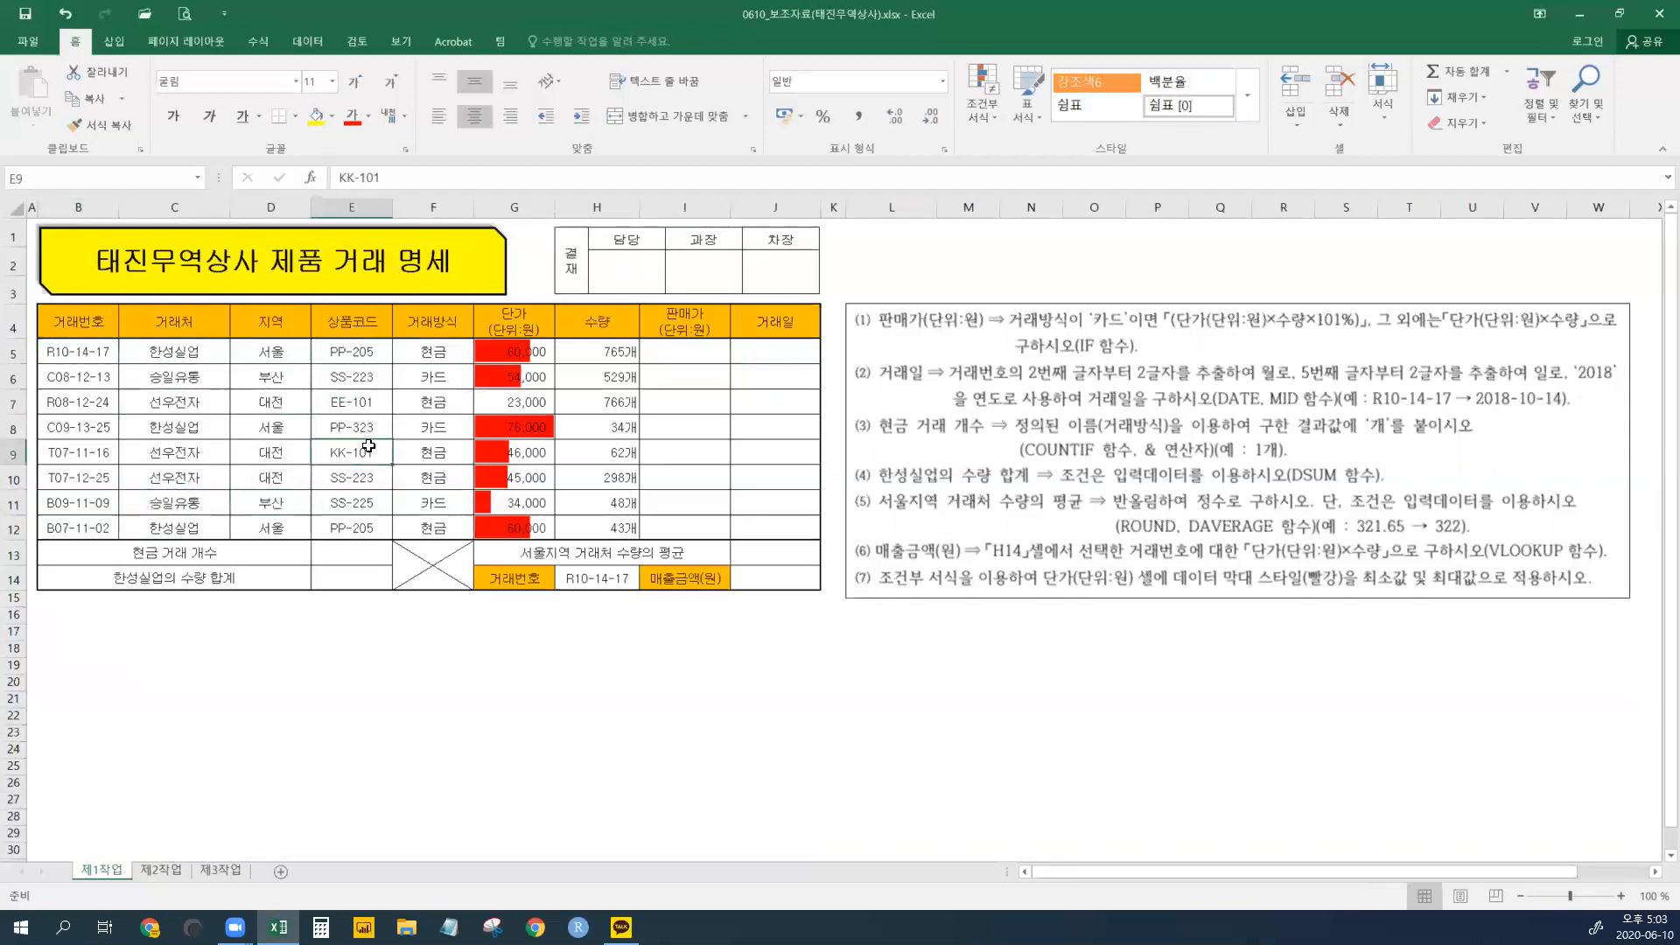
drag(441, 352, 444, 504)
click(442, 452)
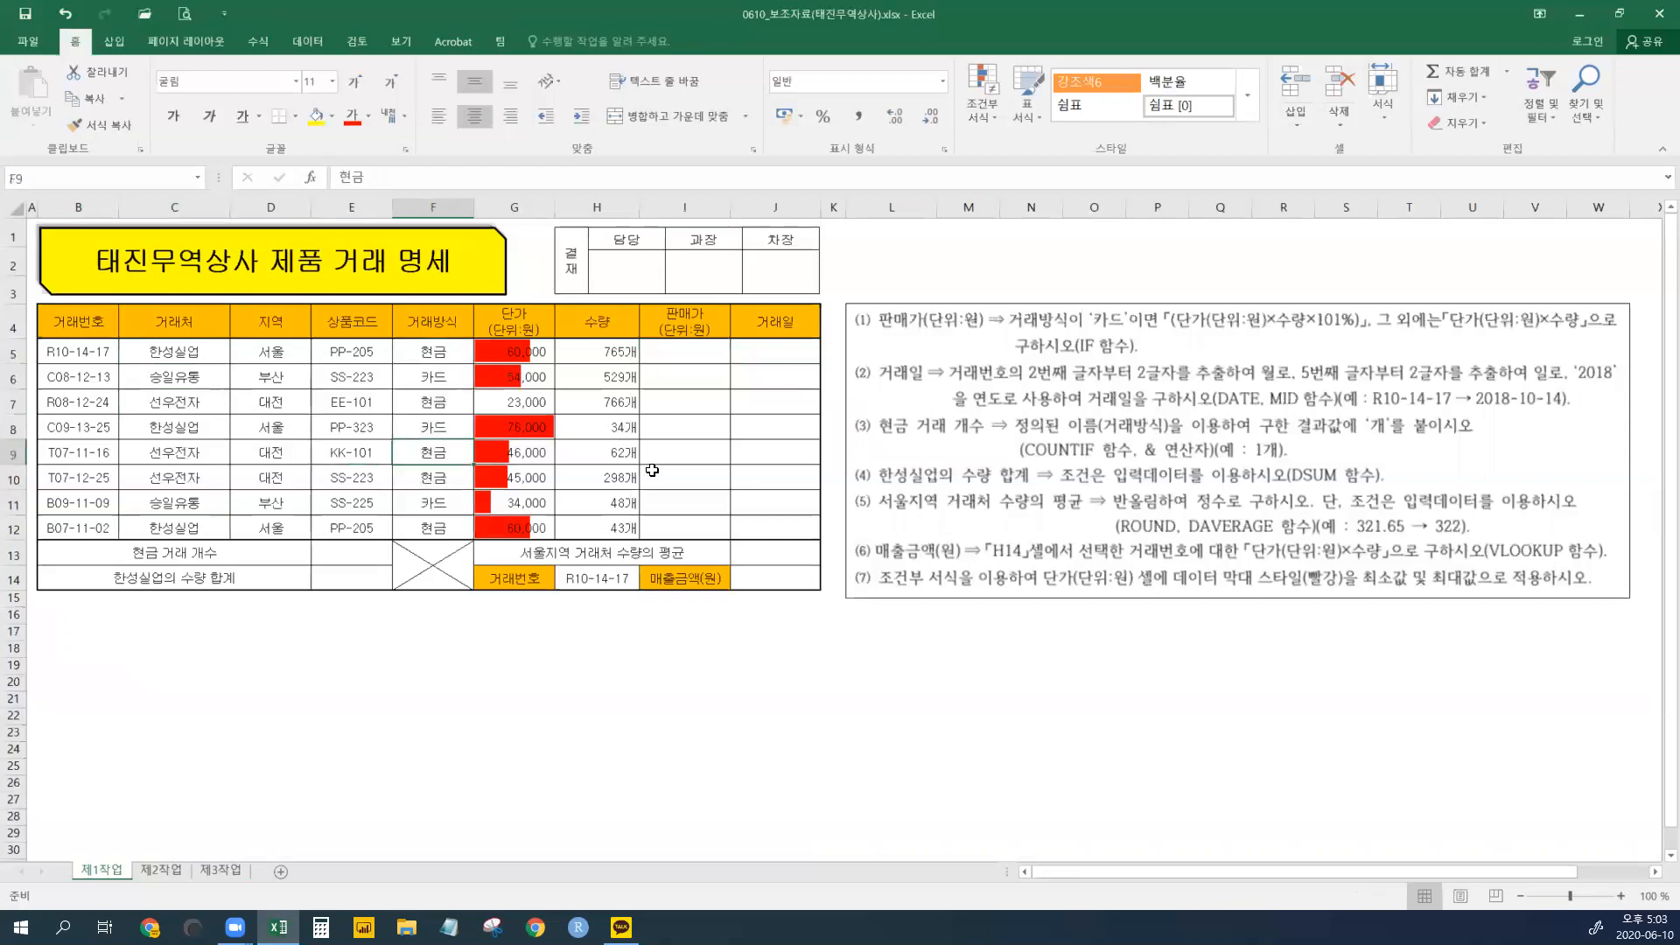
drag(86, 450, 363, 549)
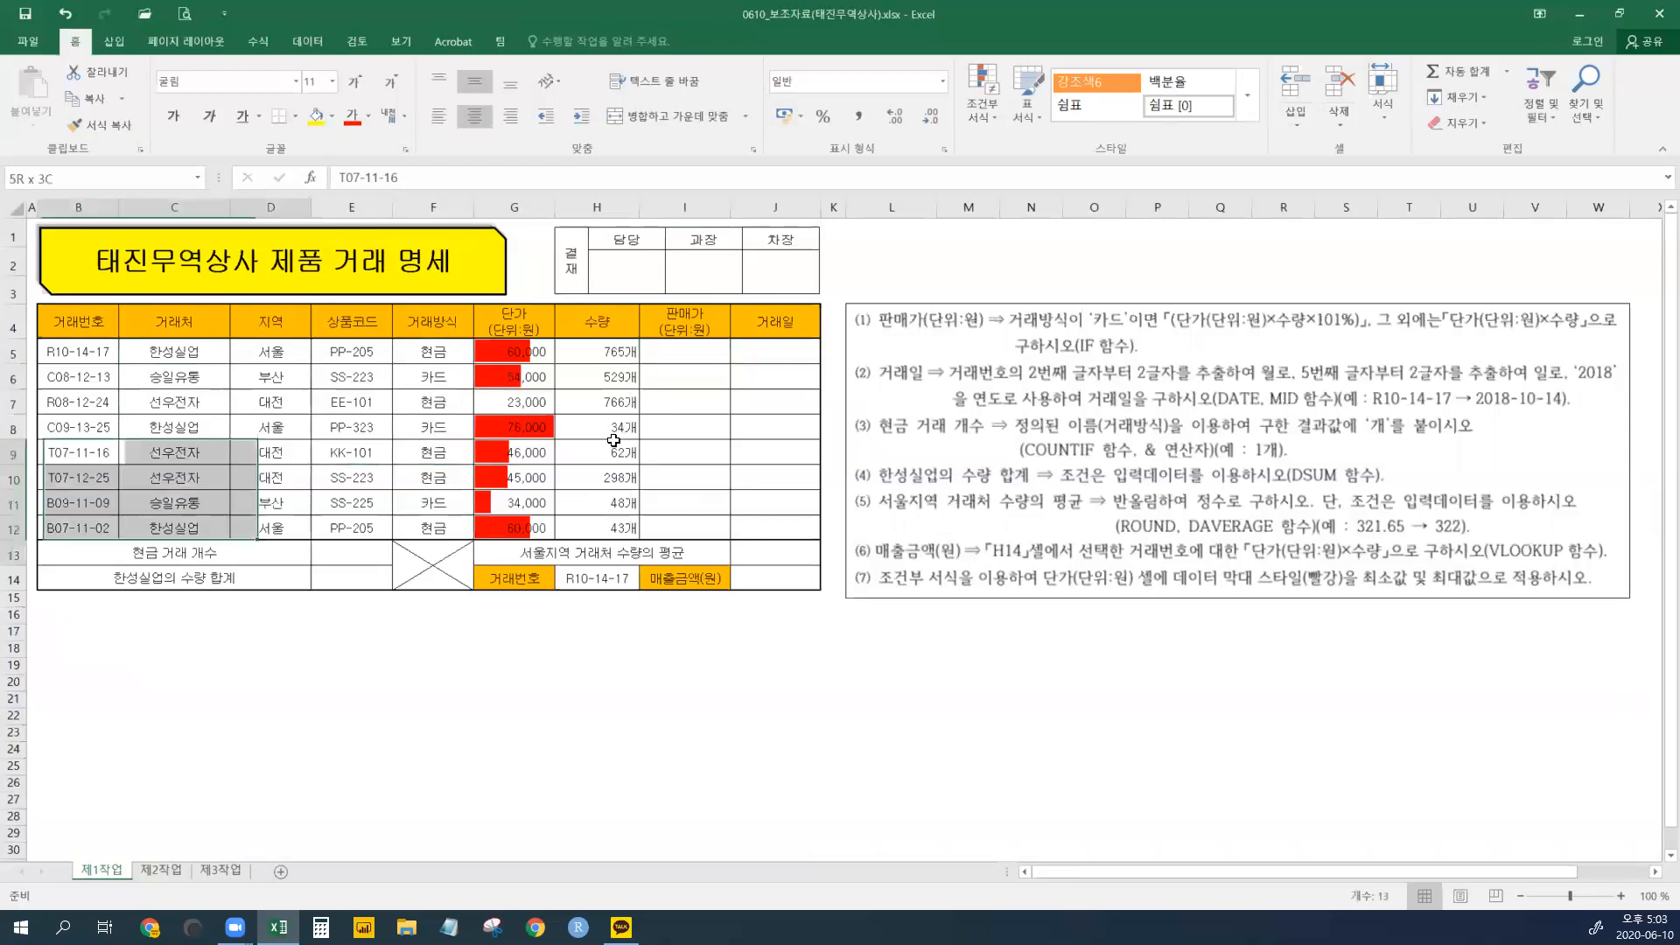
click(336, 403)
click(550, 433)
- Begin =IF( in cell I5 and bring up its Function Arguments, placed below the table
click(694, 354)
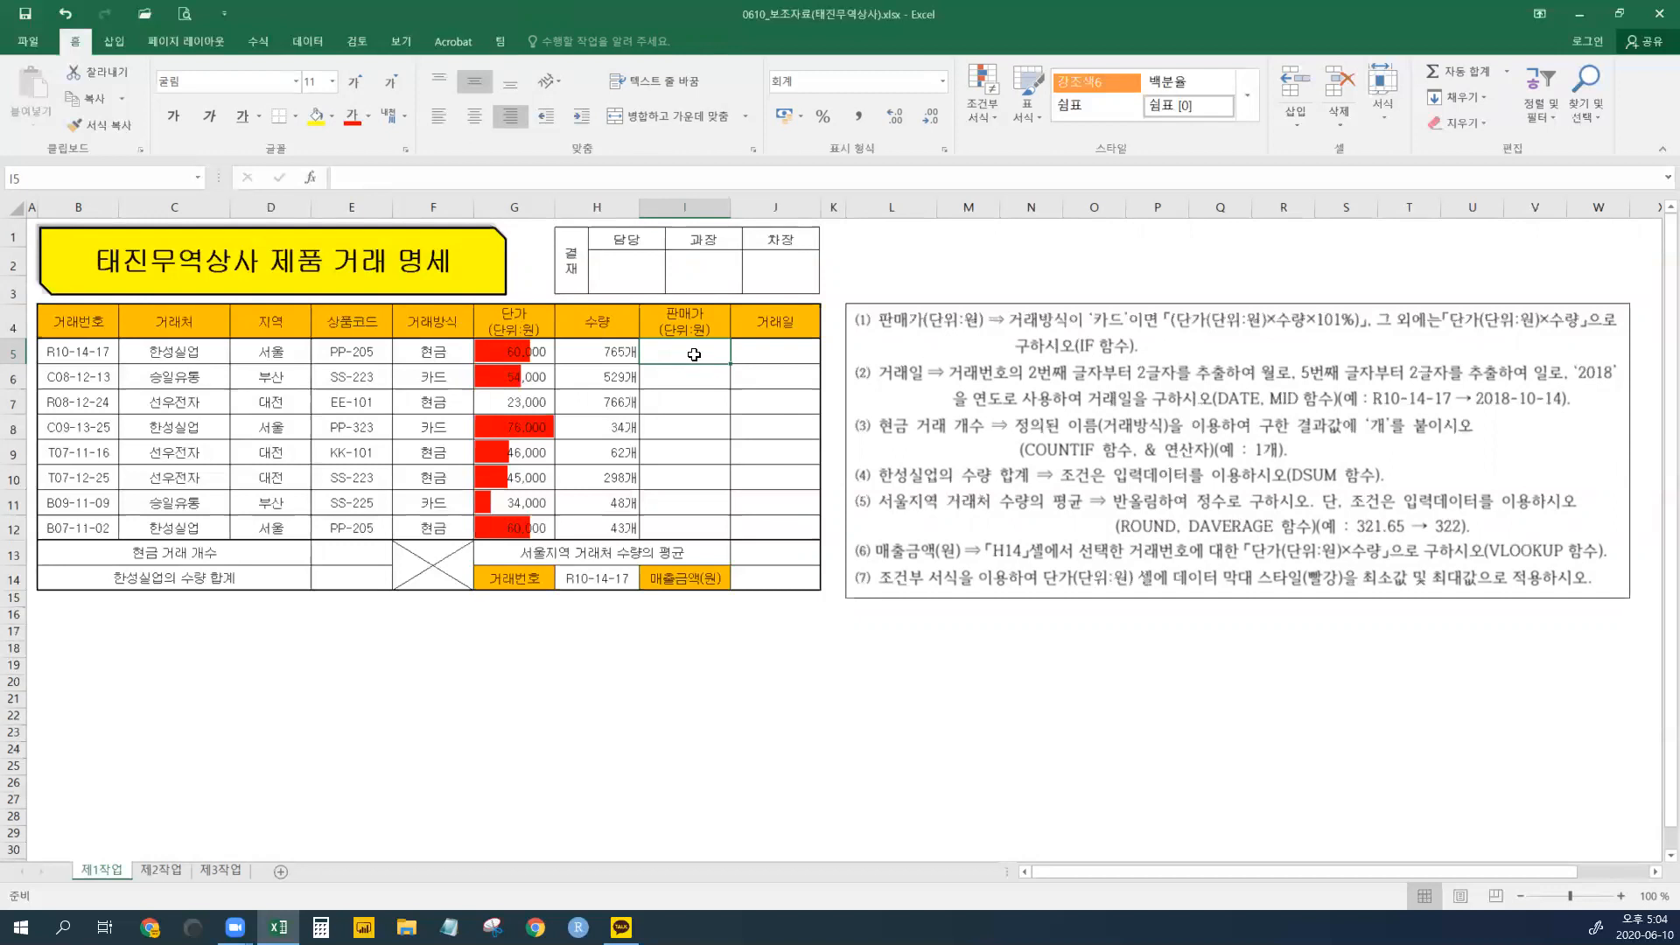
text(=ㅑㄹ)
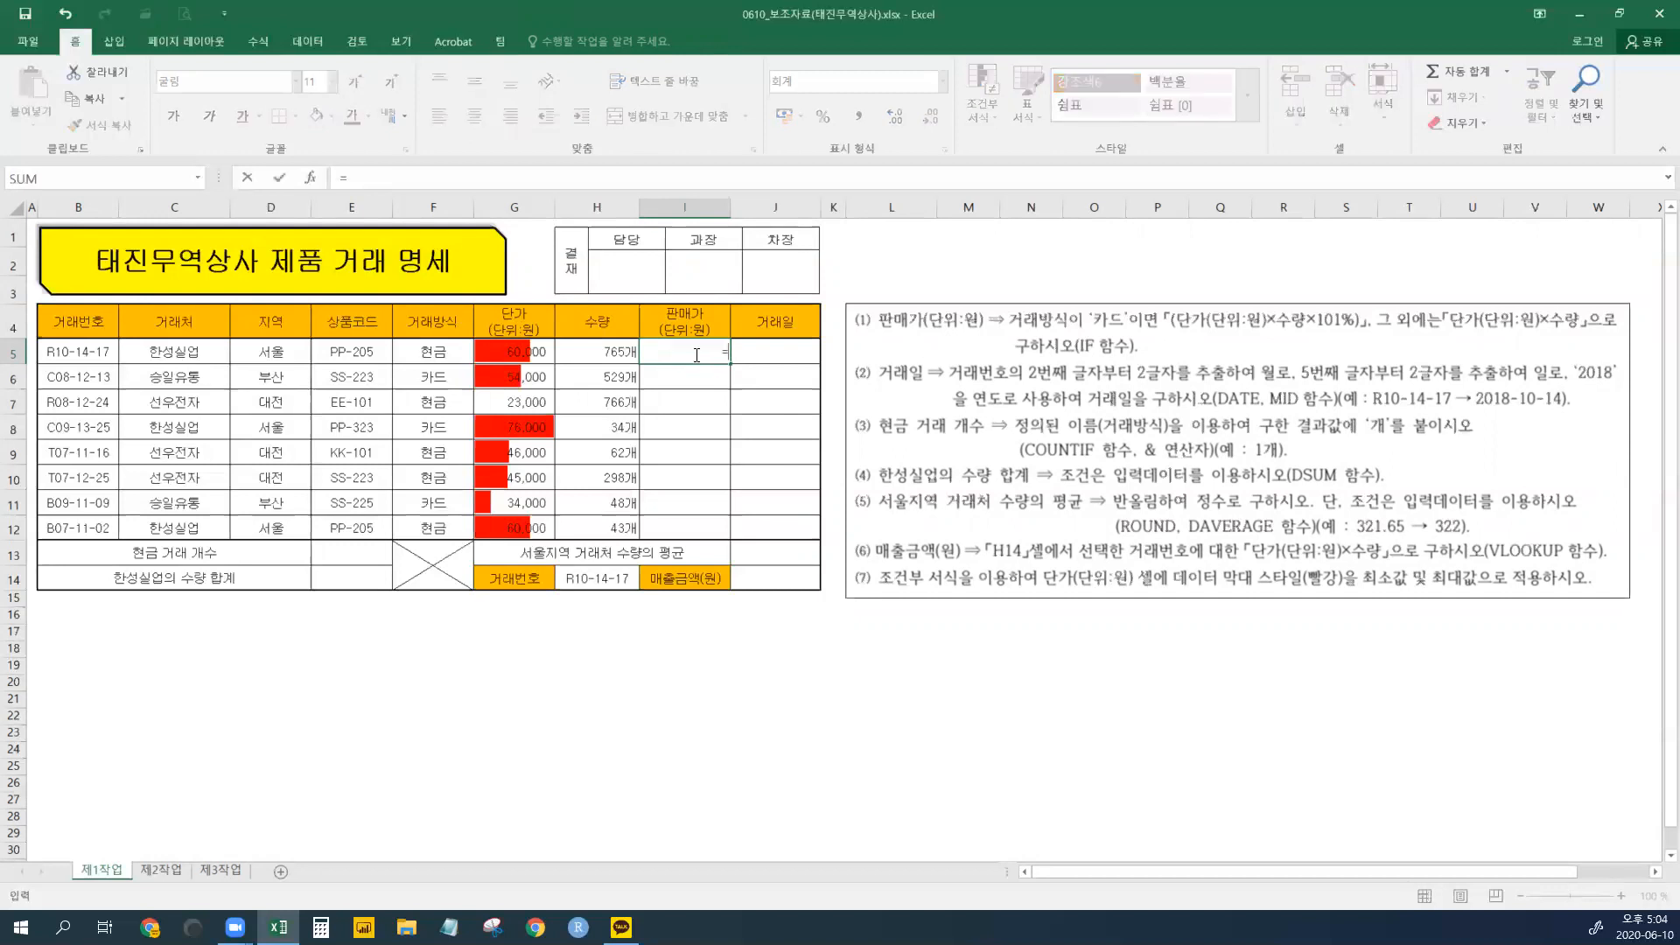
text(ㅑ)
text(if()
text())
click(311, 178)
drag(947, 425, 929, 735)
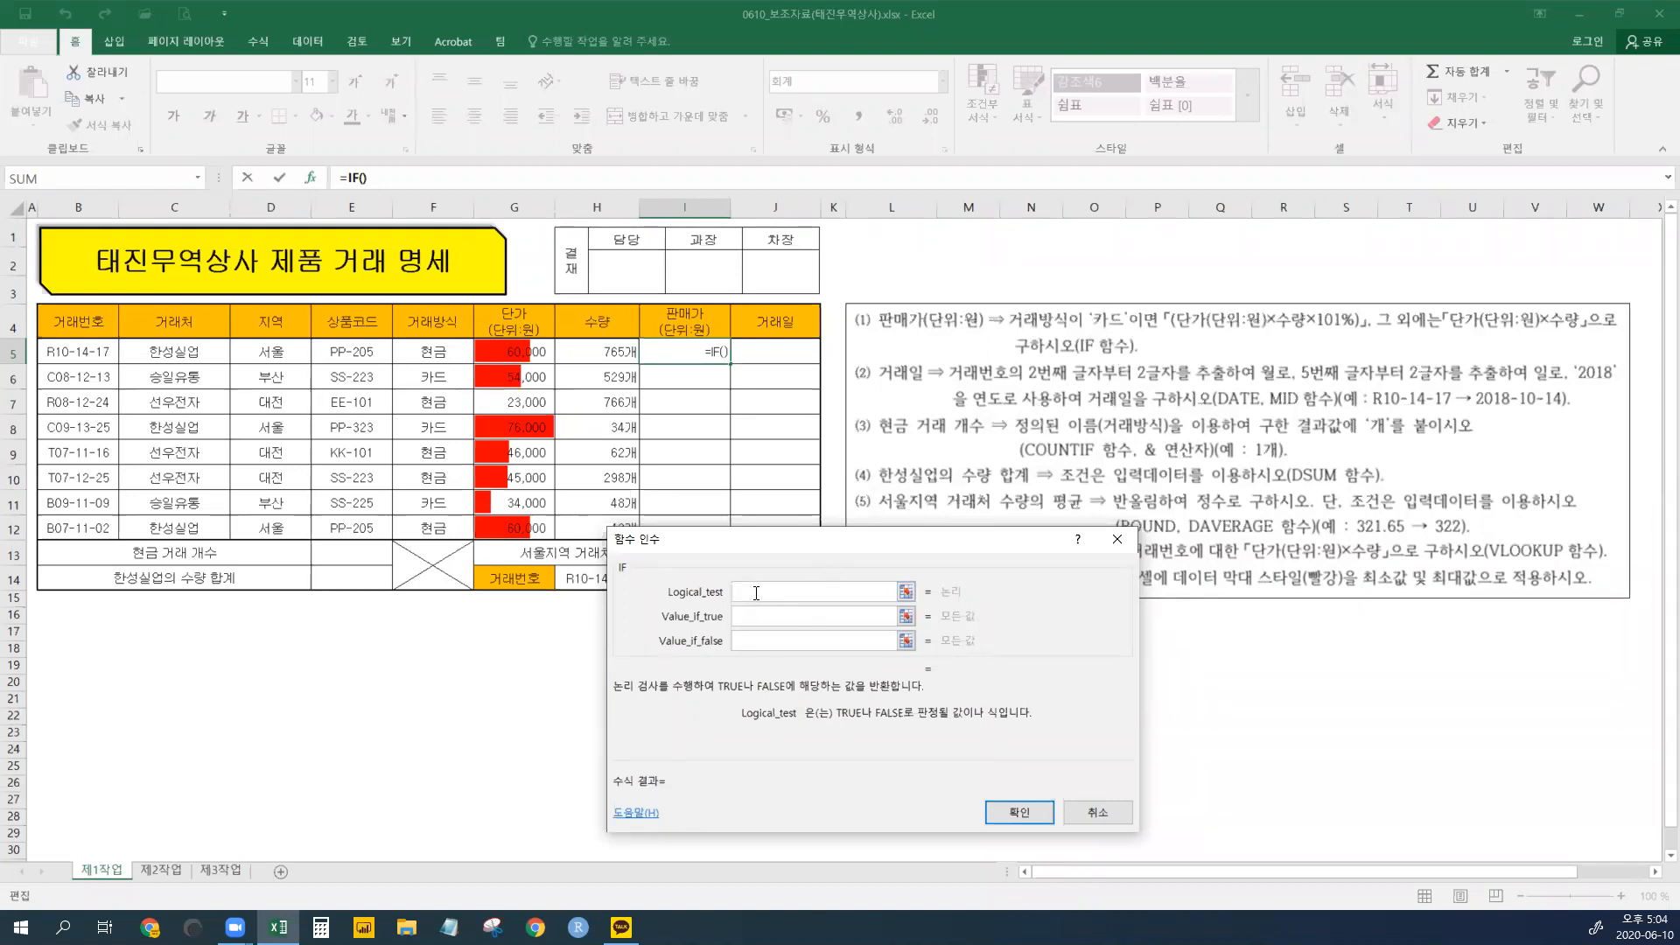
- Set the IF logical test to F5="카드"
click(431, 352)
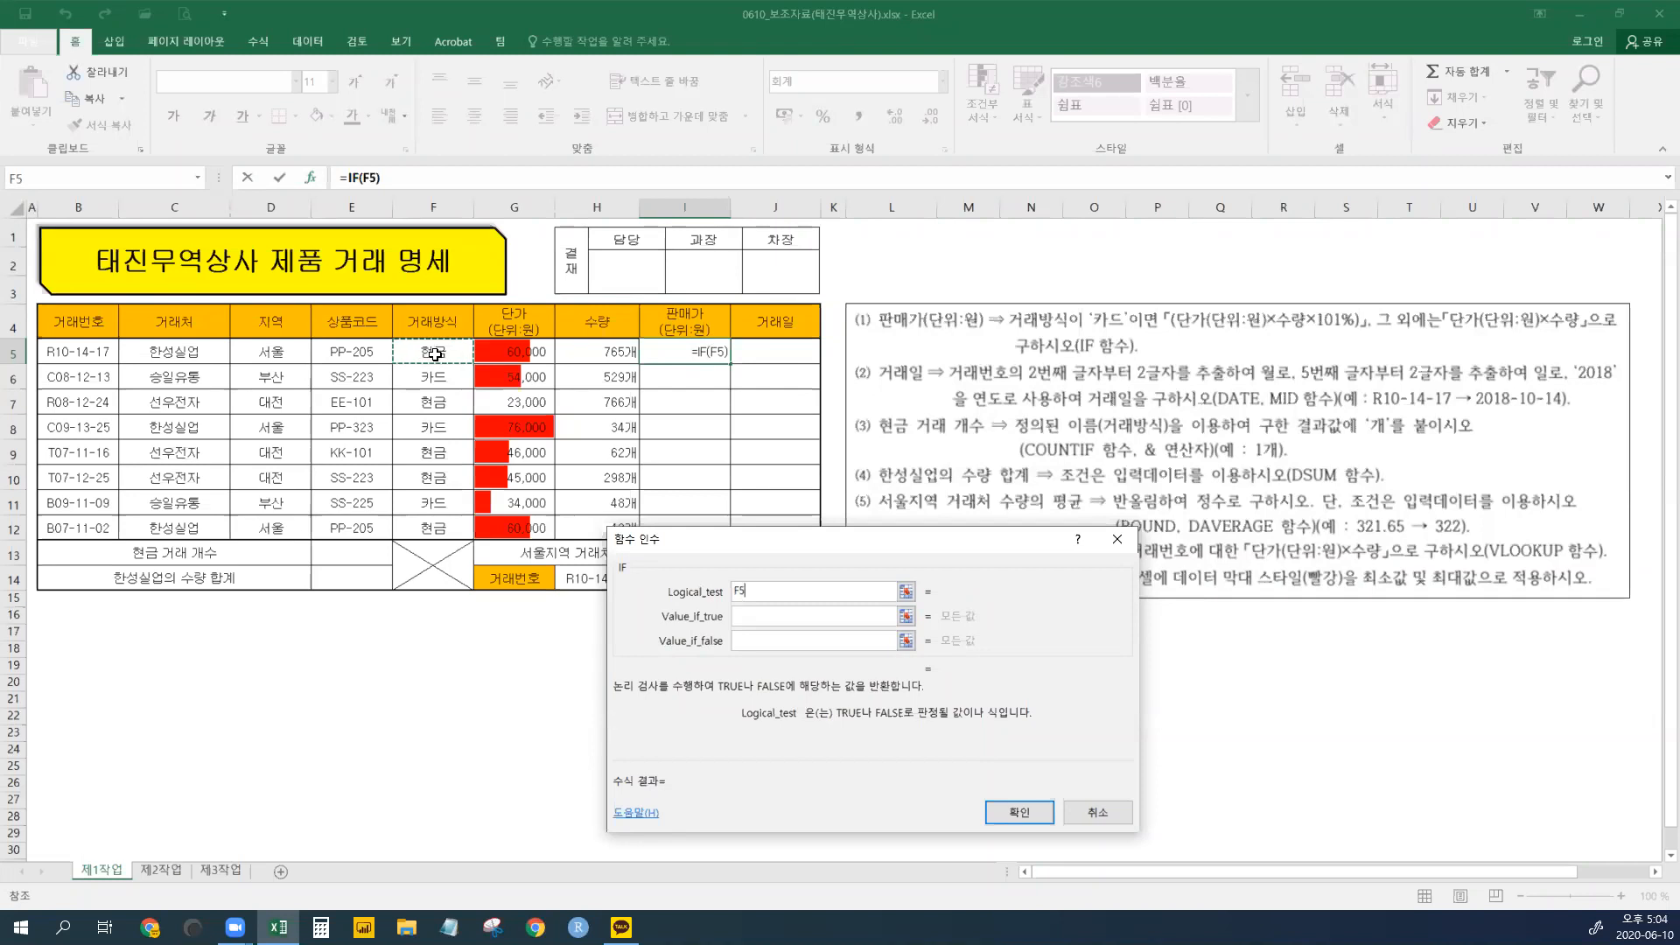
drag(431, 353, 431, 528)
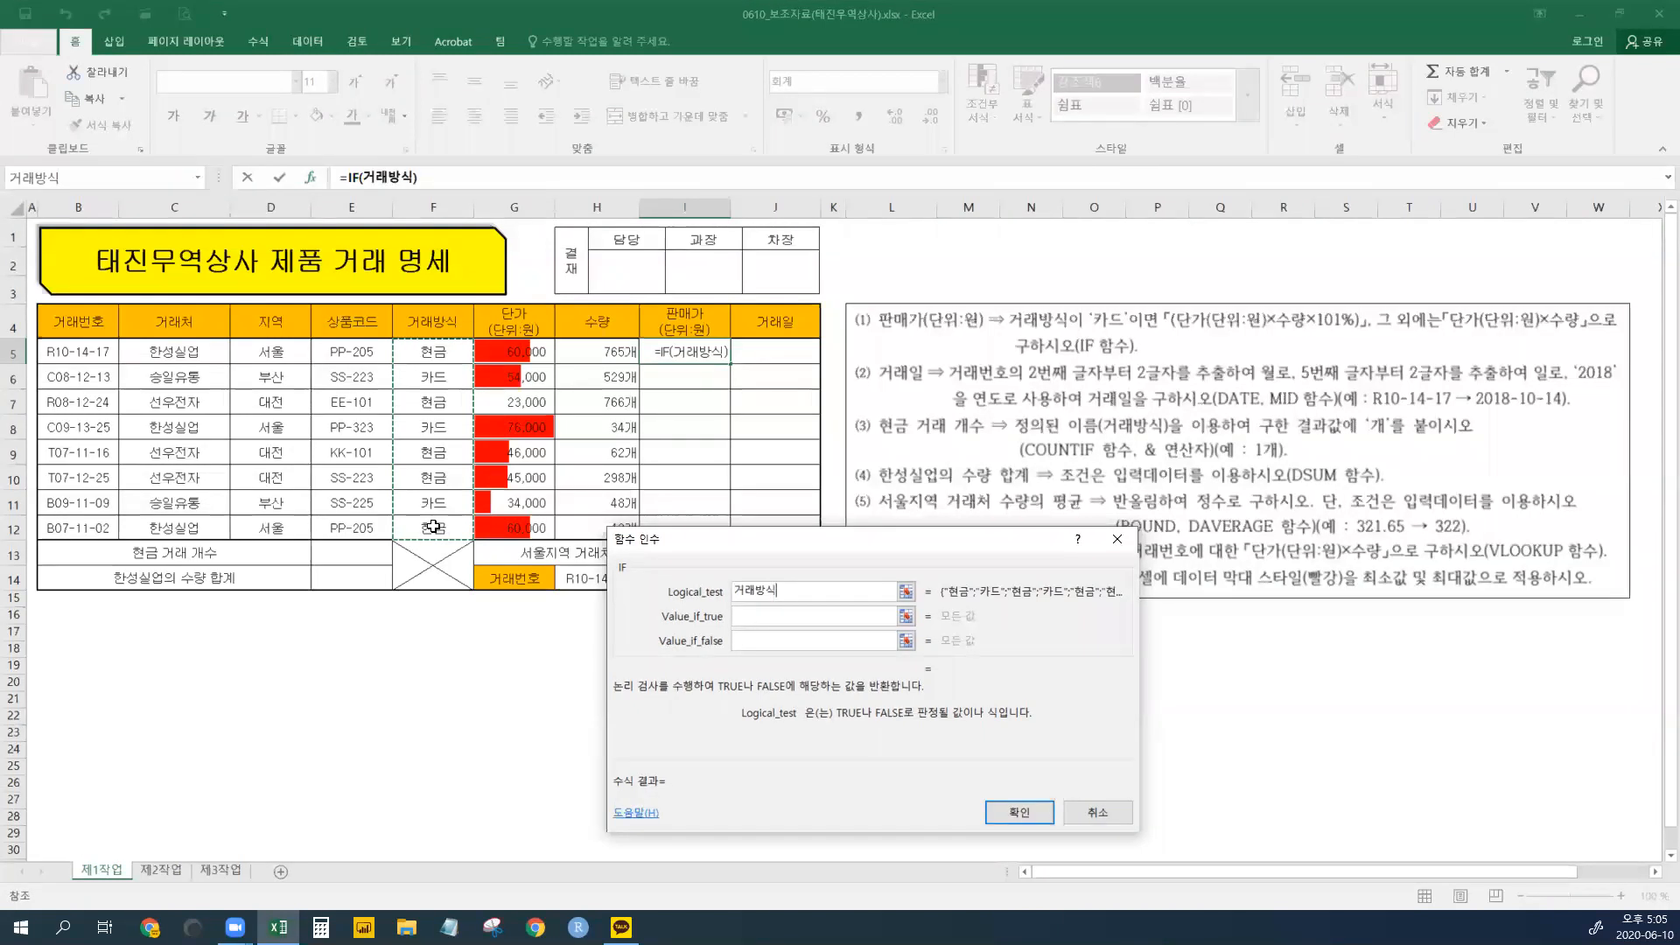
click(435, 353)
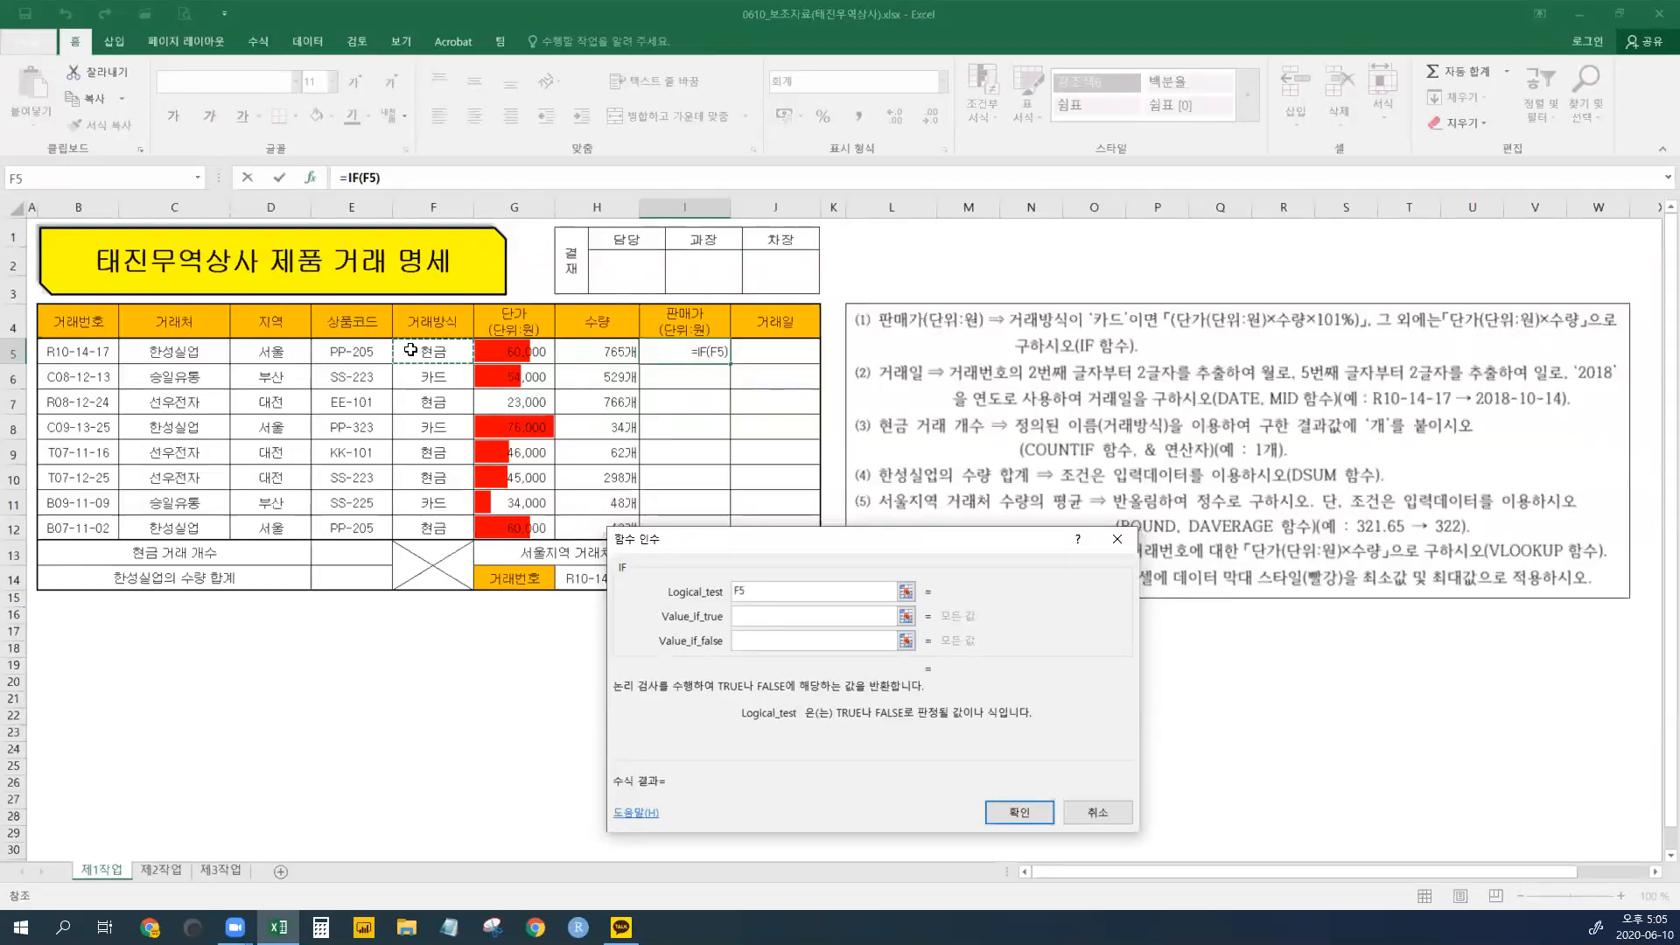
text(=)
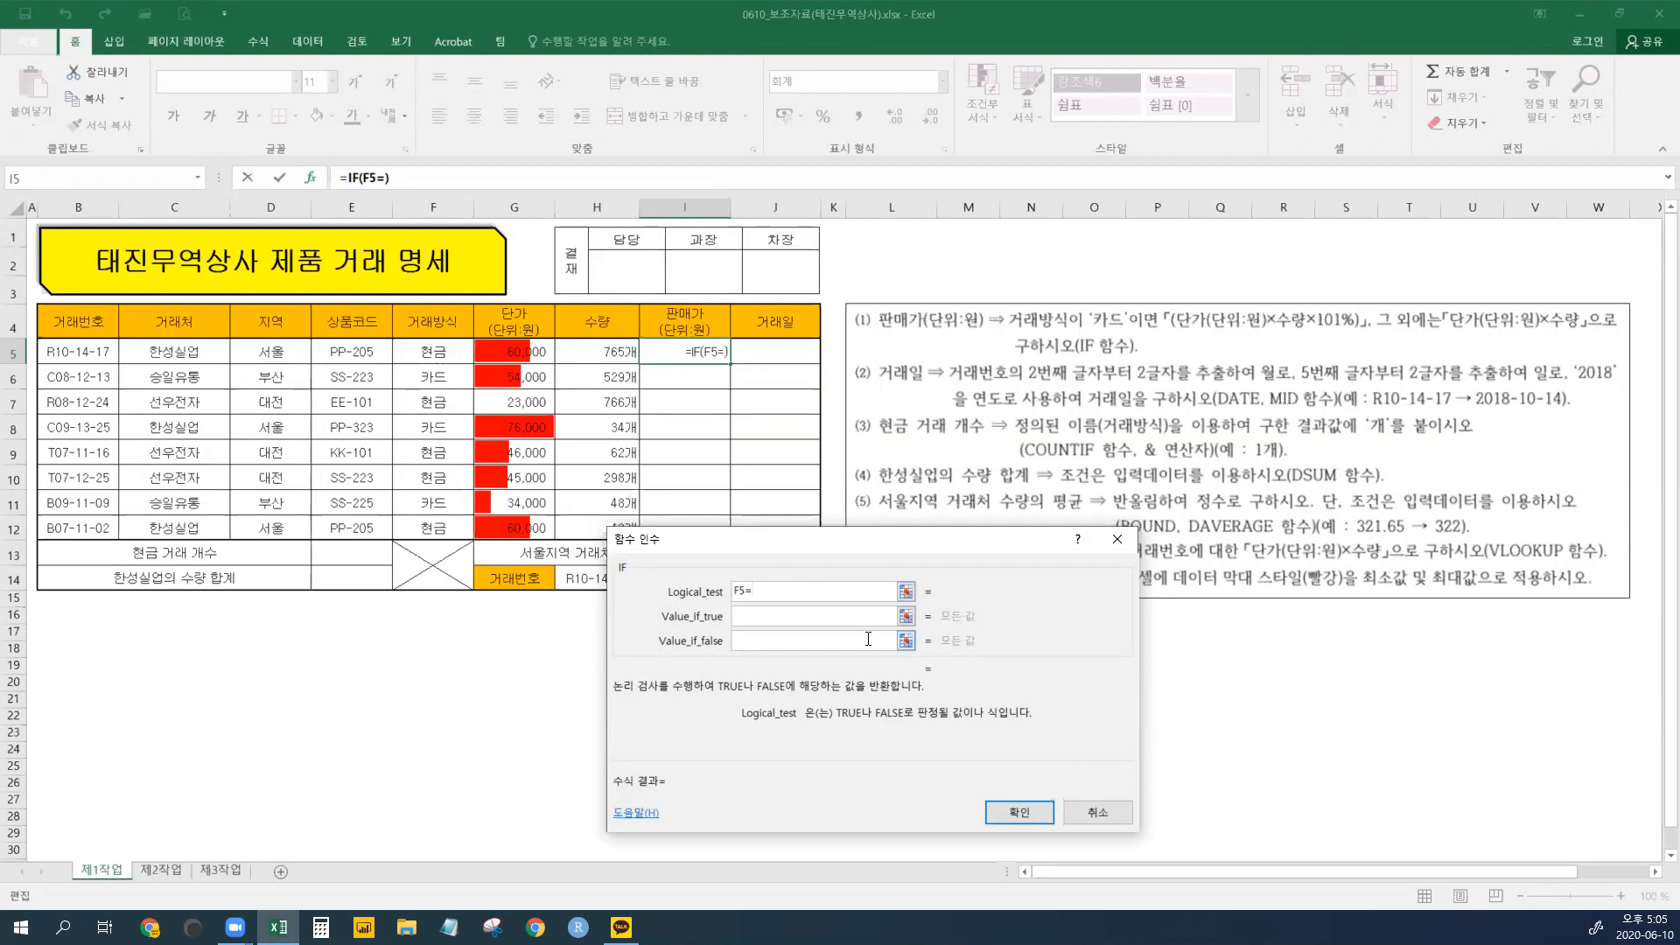
text("카드")
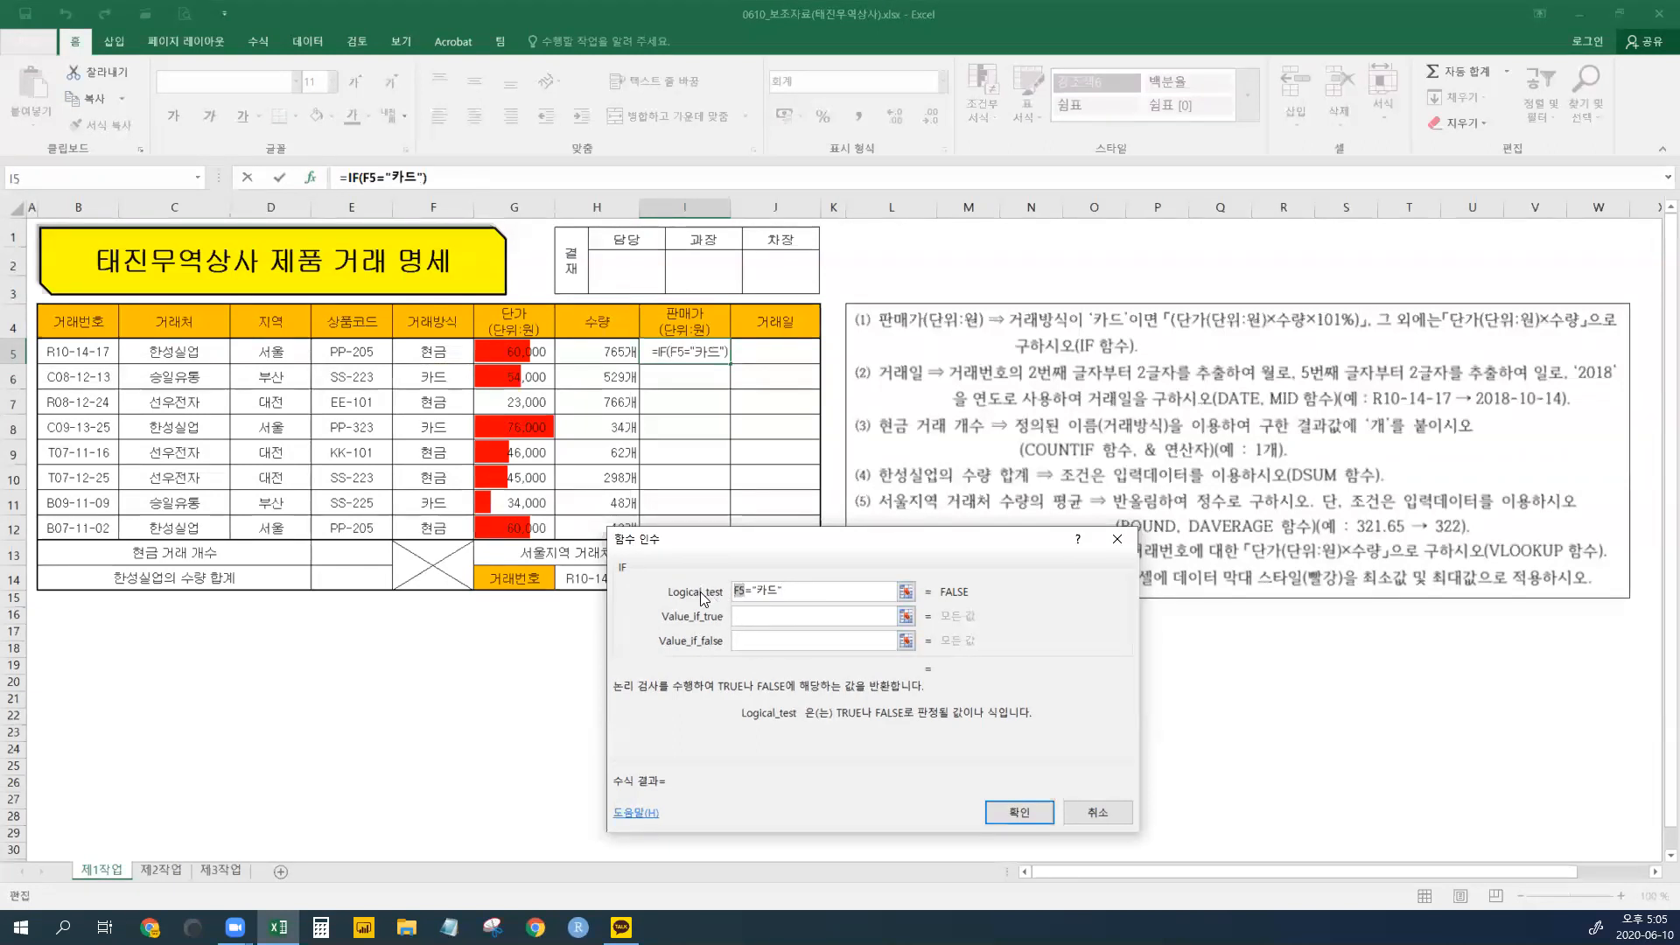
drag(782, 590, 632, 583)
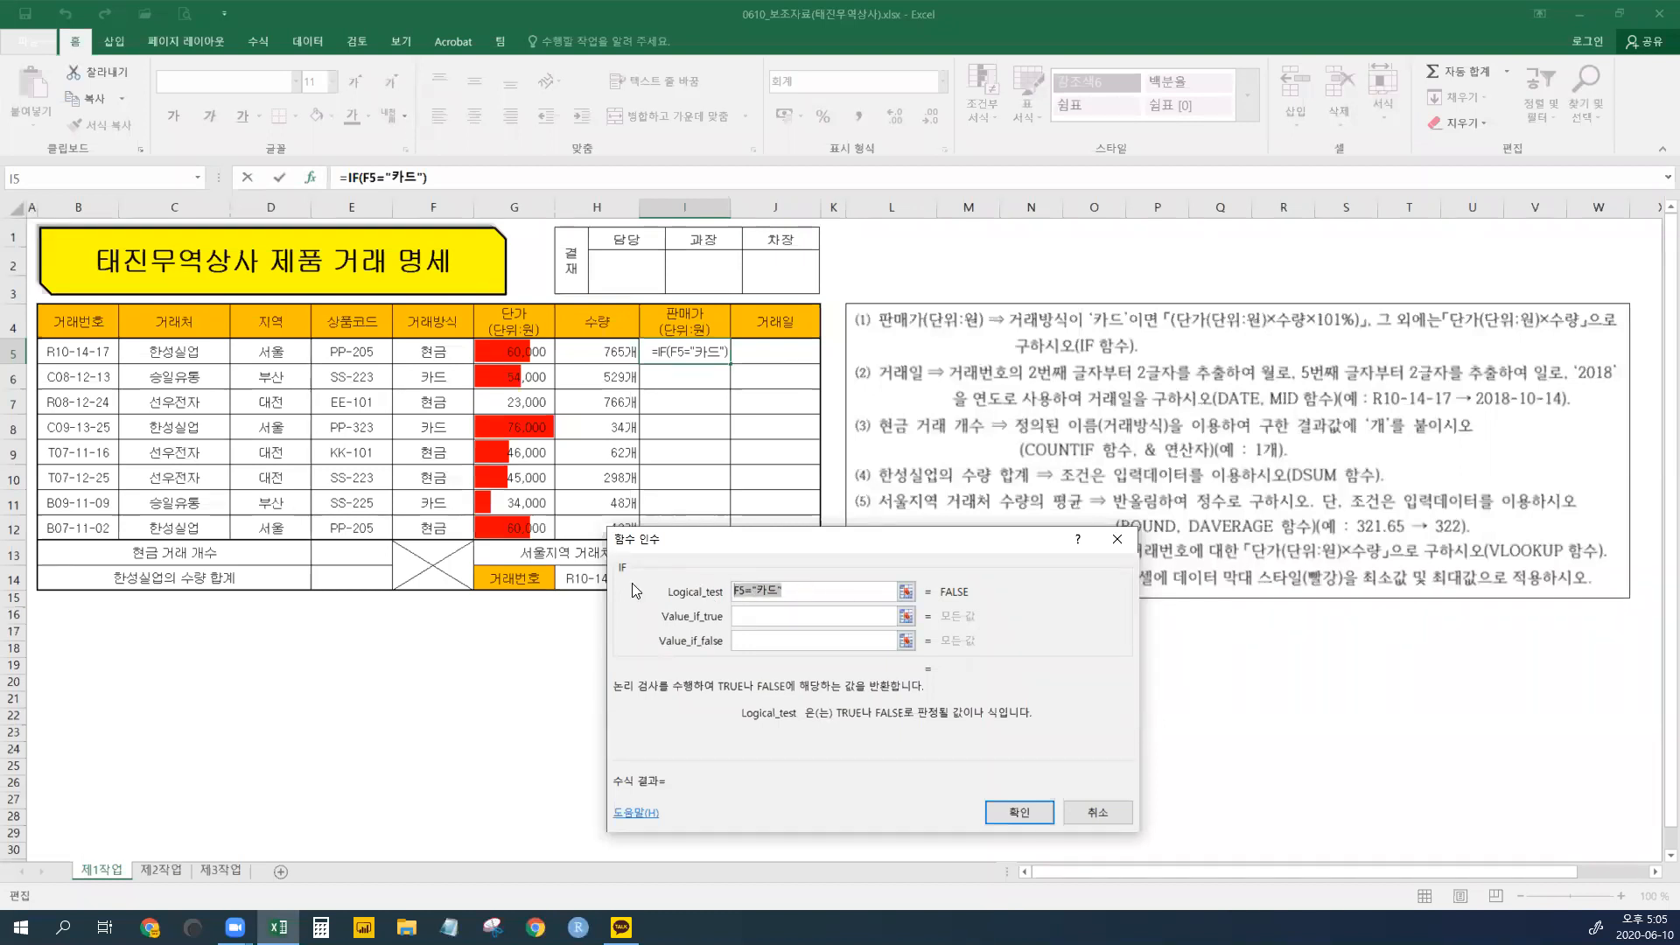
click(756, 617)
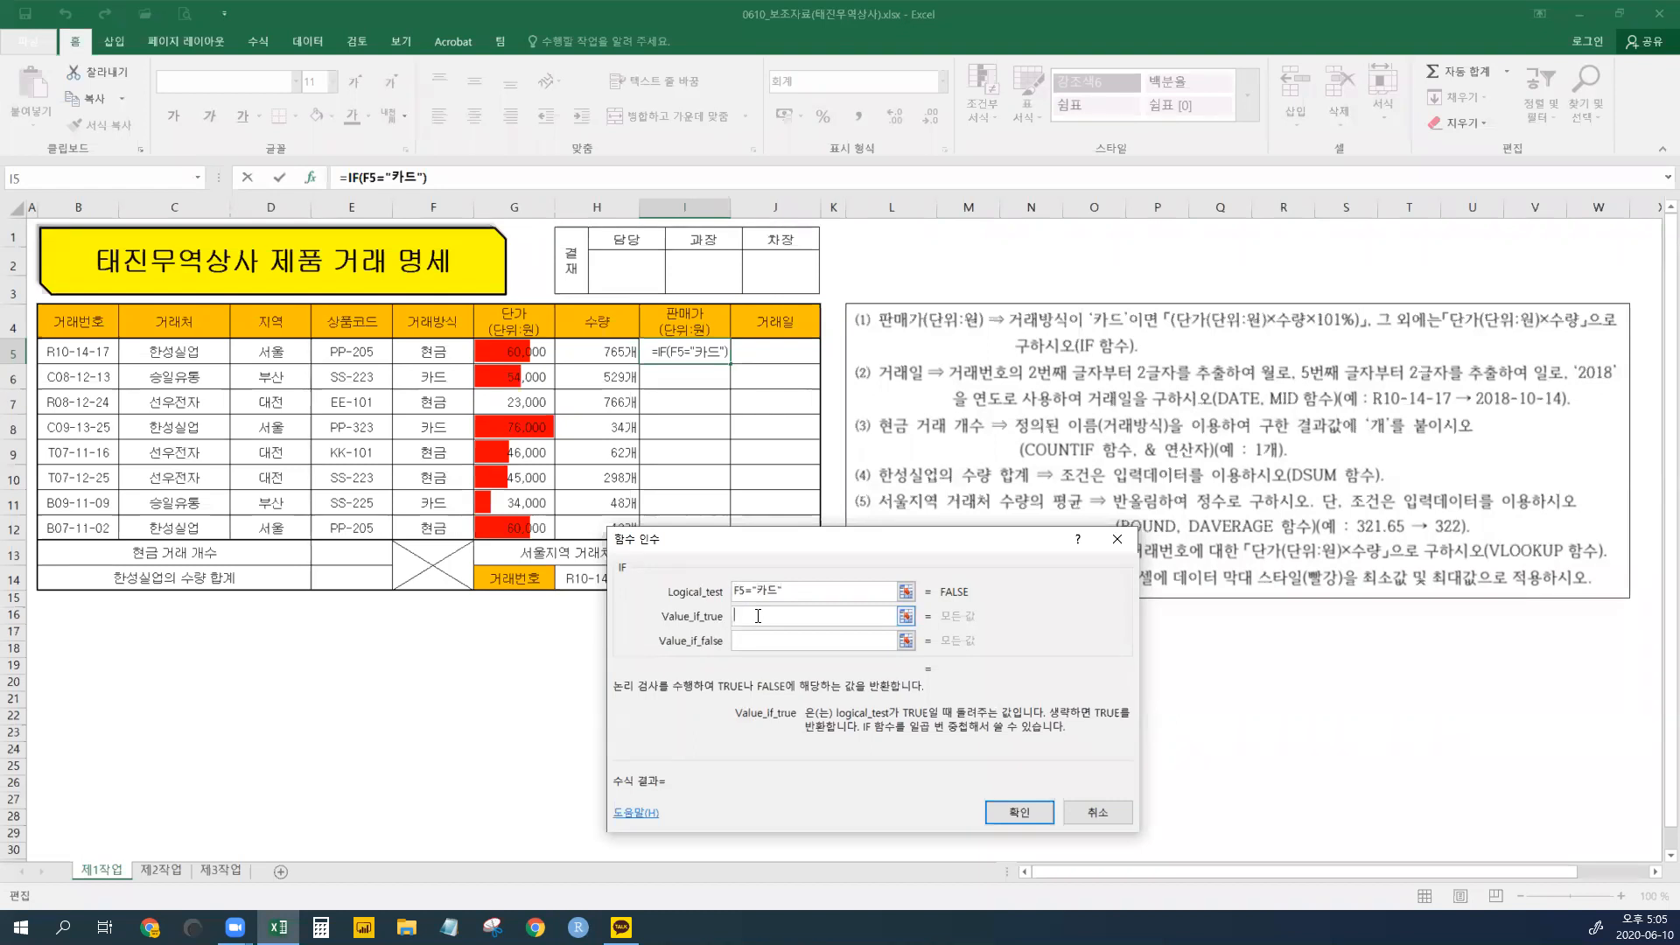
- Set the card-sale value to G5*H5*101%
click(534, 348)
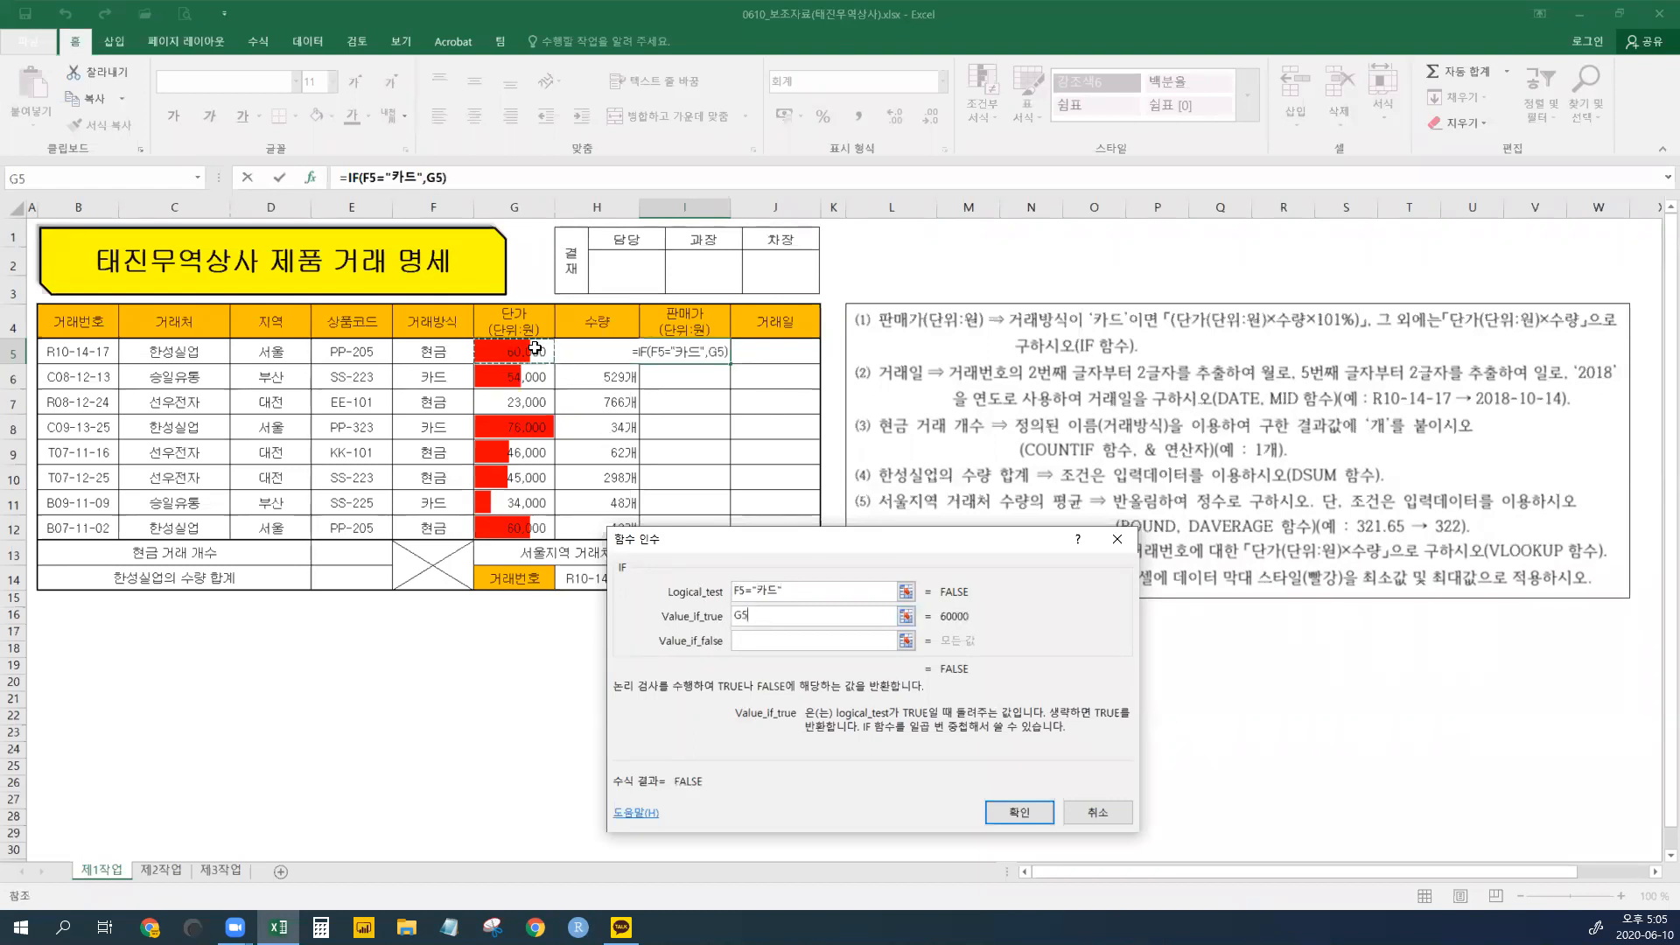
text(*)
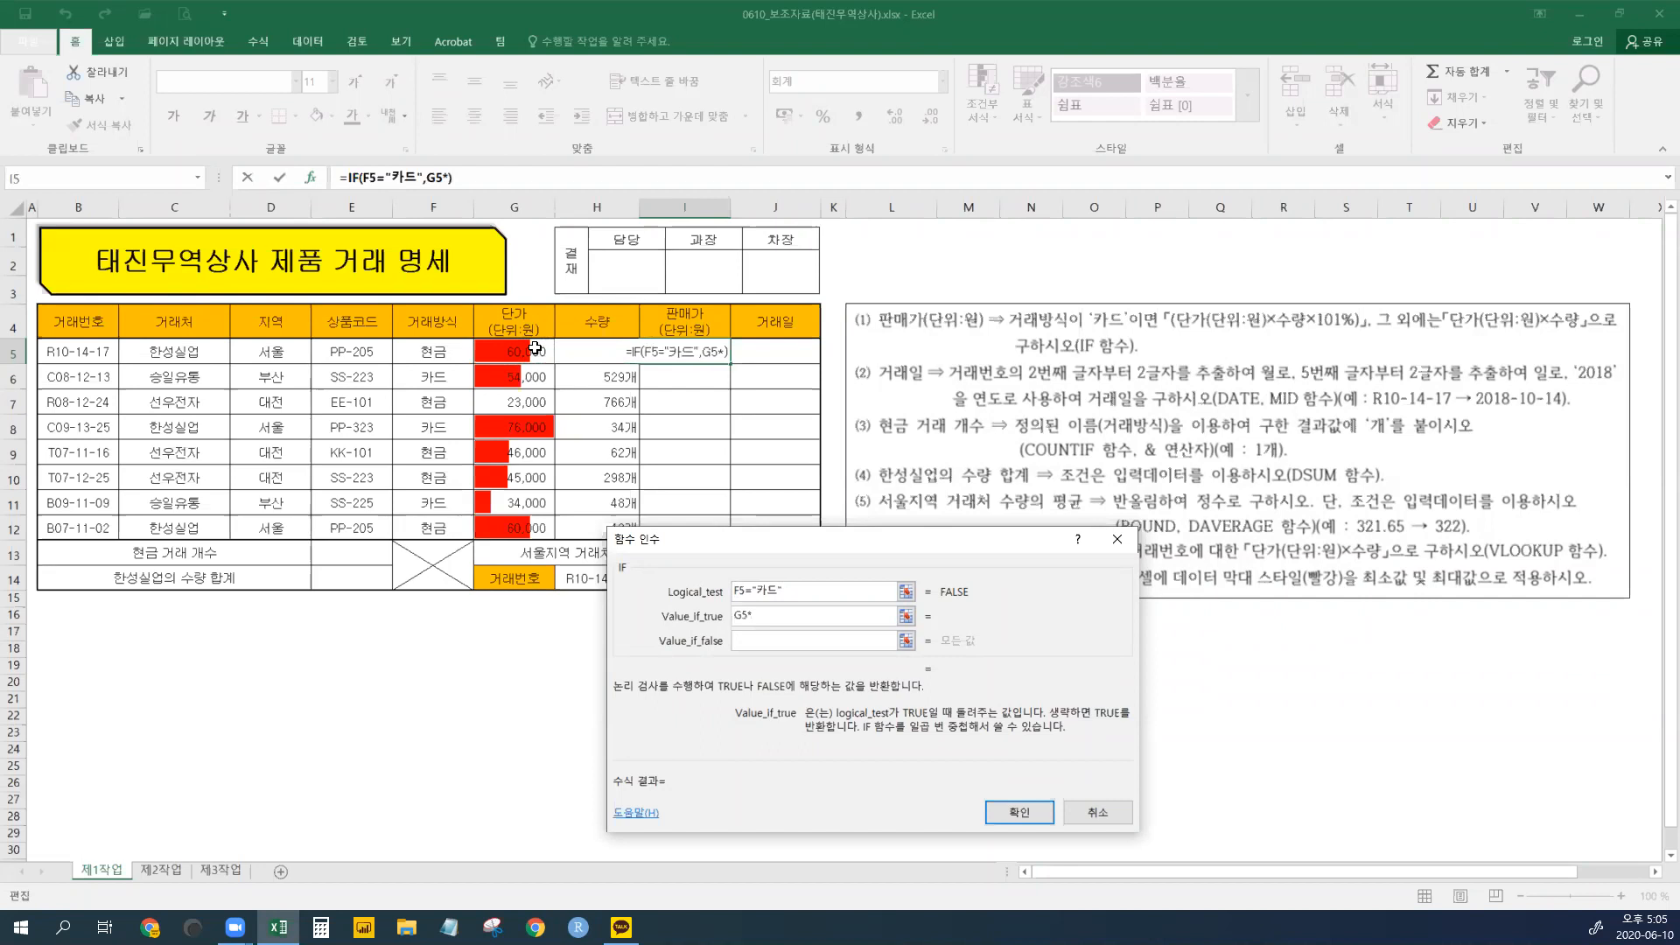
click(591, 349)
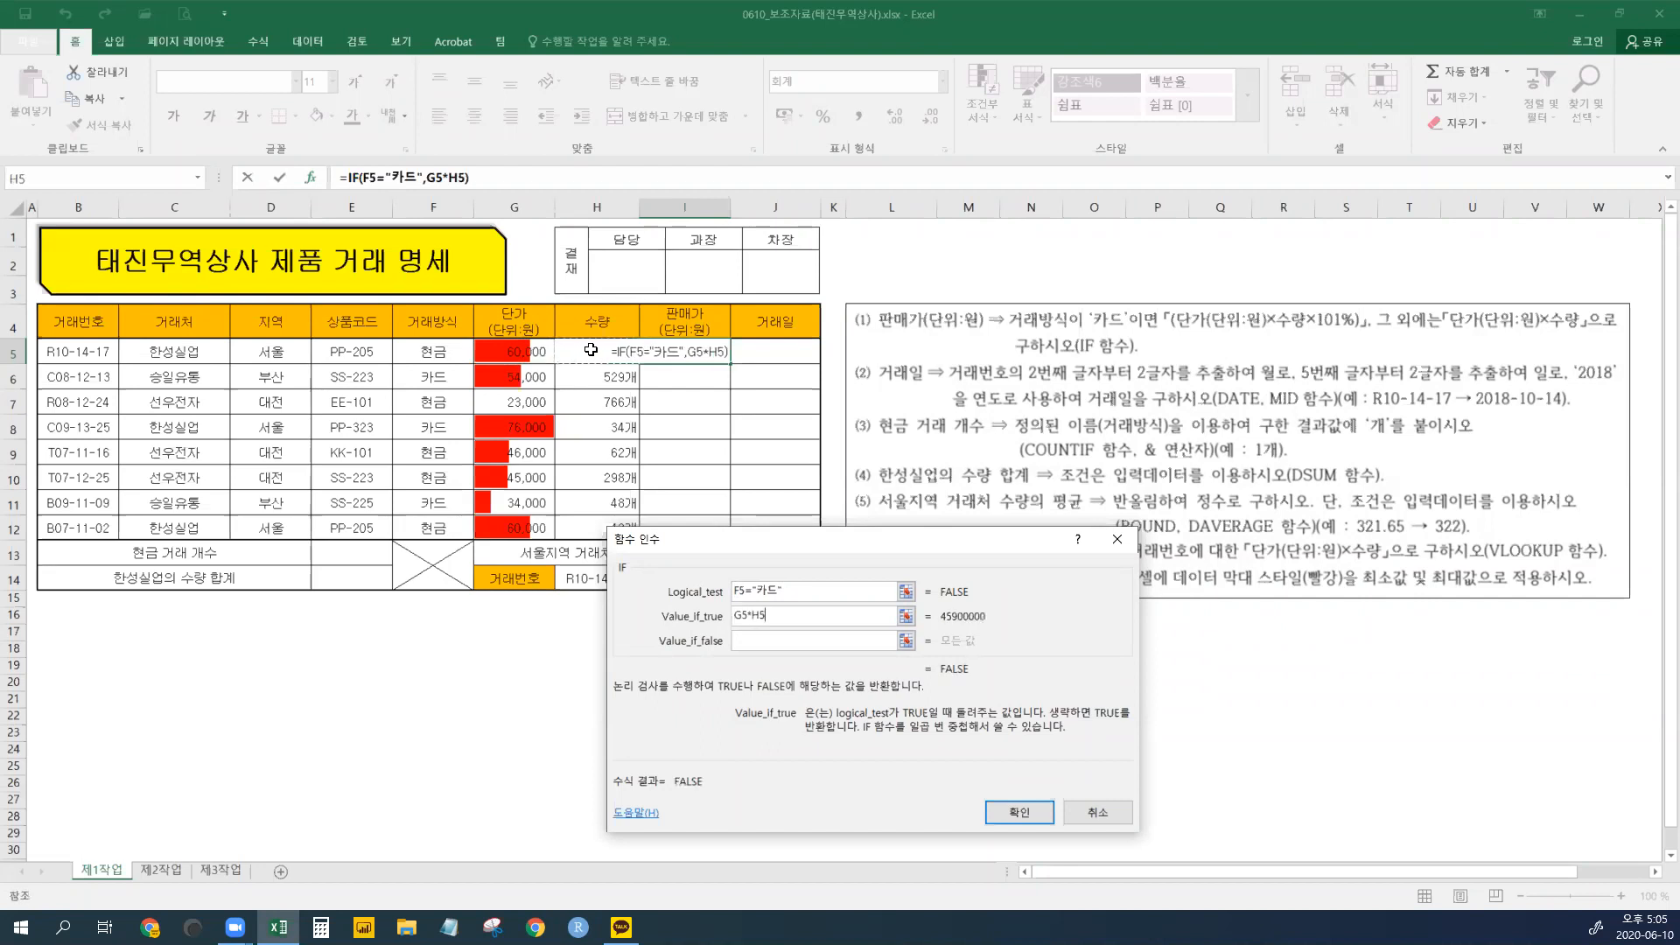
text(*)
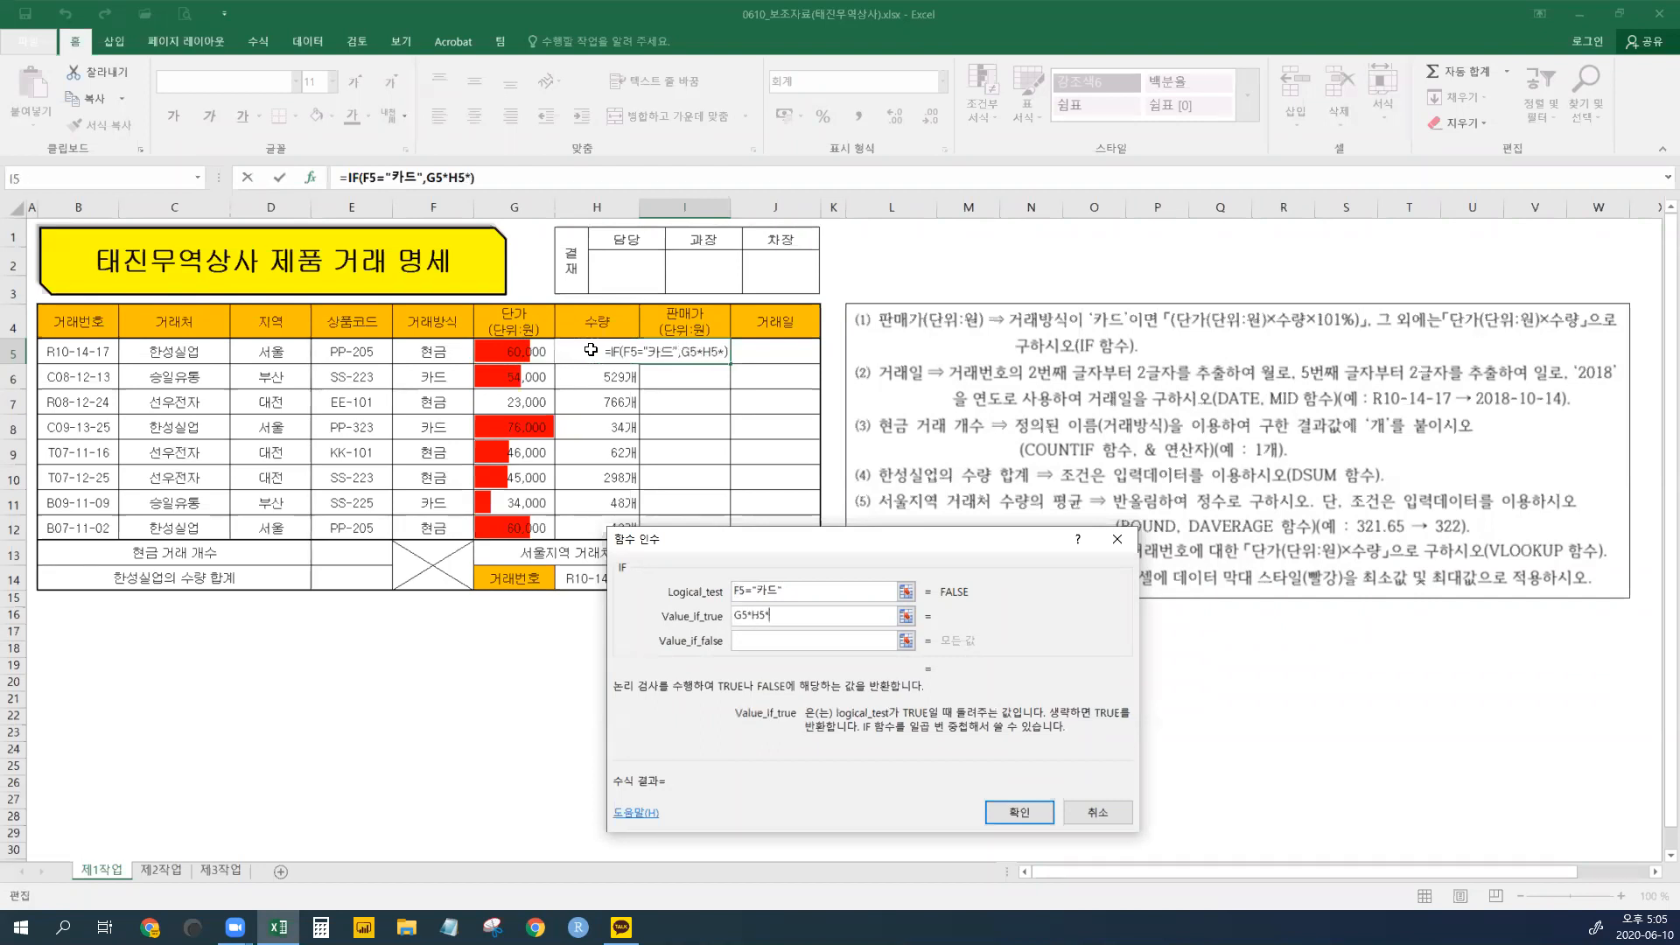
text(101%)
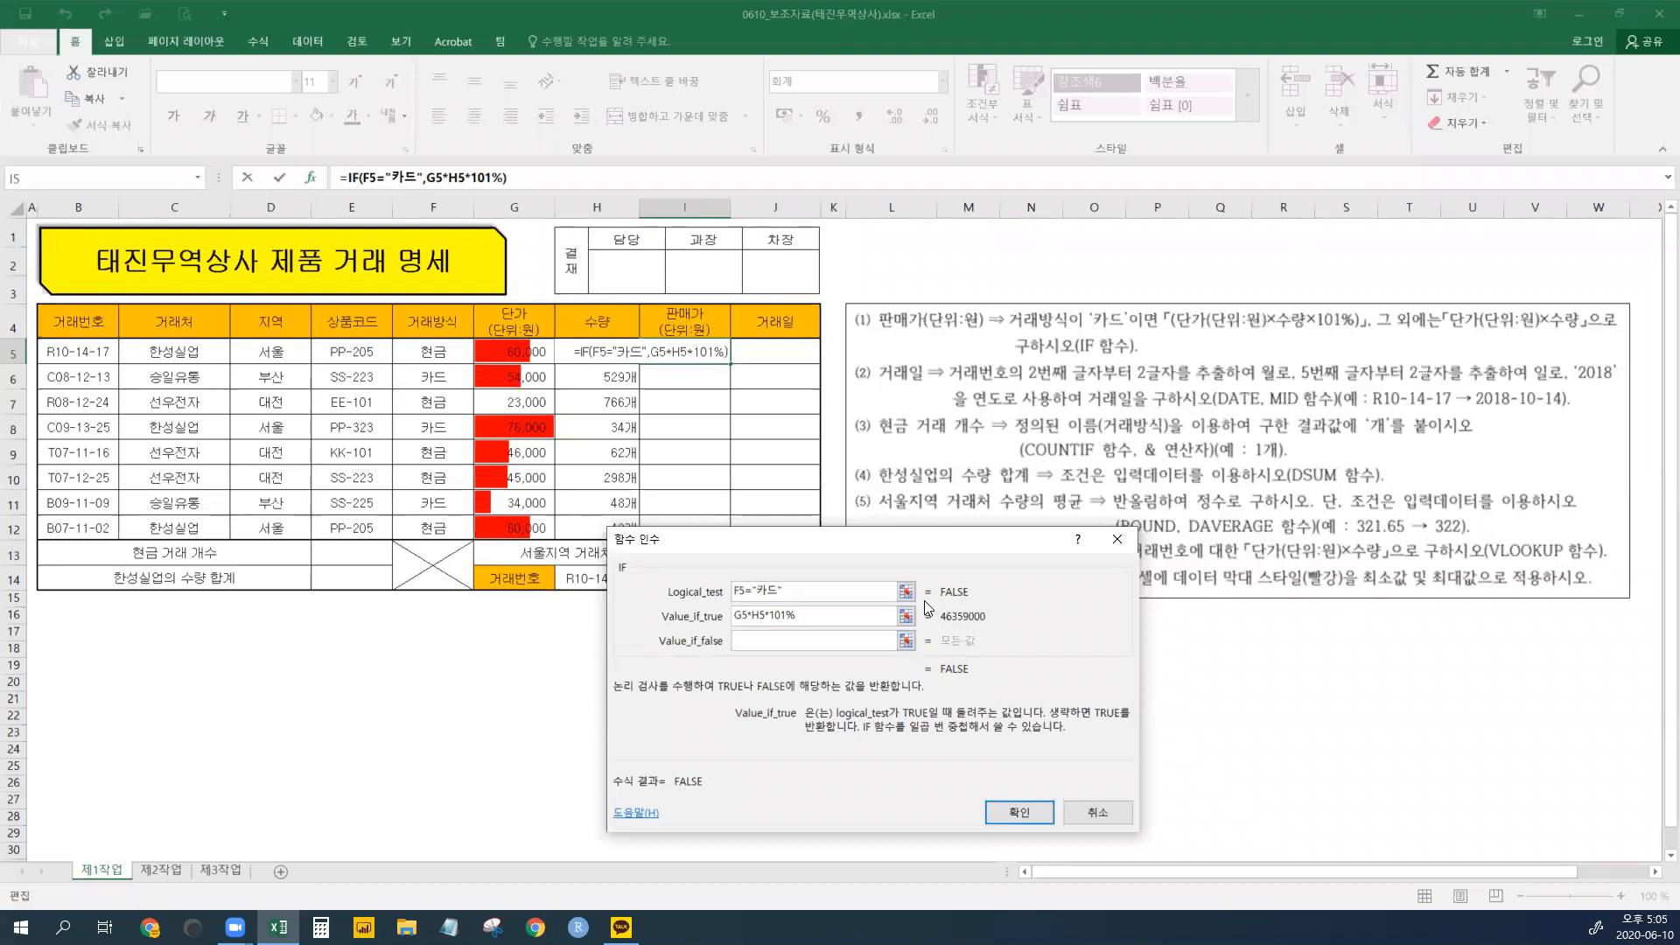
double_click(728, 621)
key(Tab)
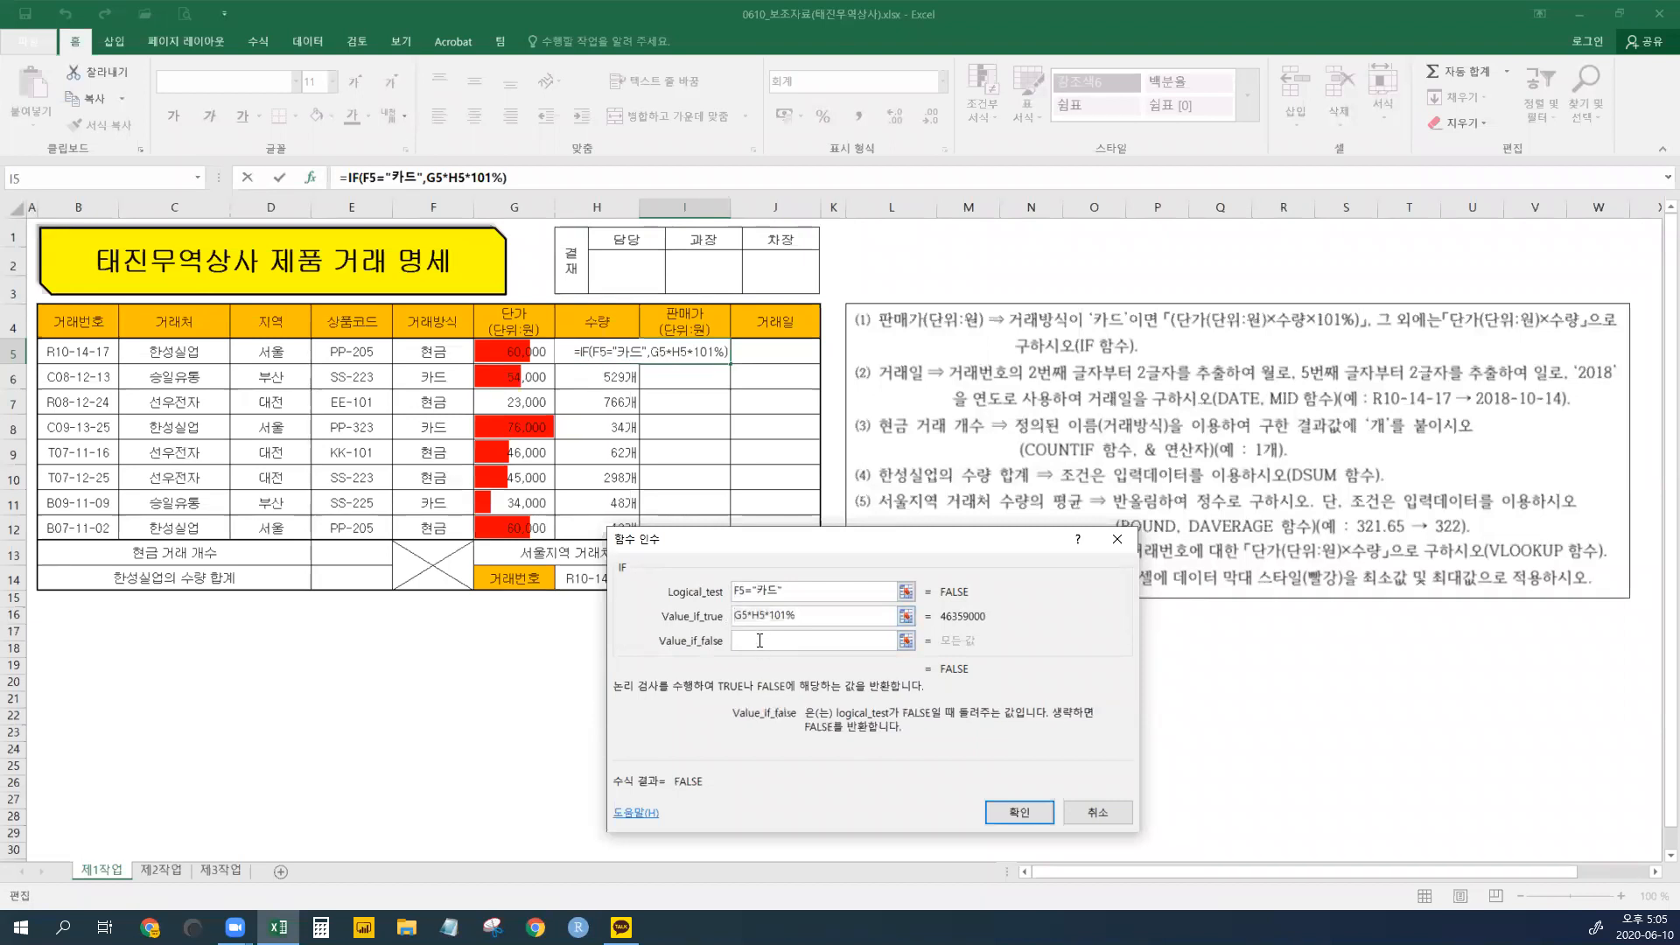
- Set the non-card value to G5*H5 and review both calculations
click(531, 353)
text(*)
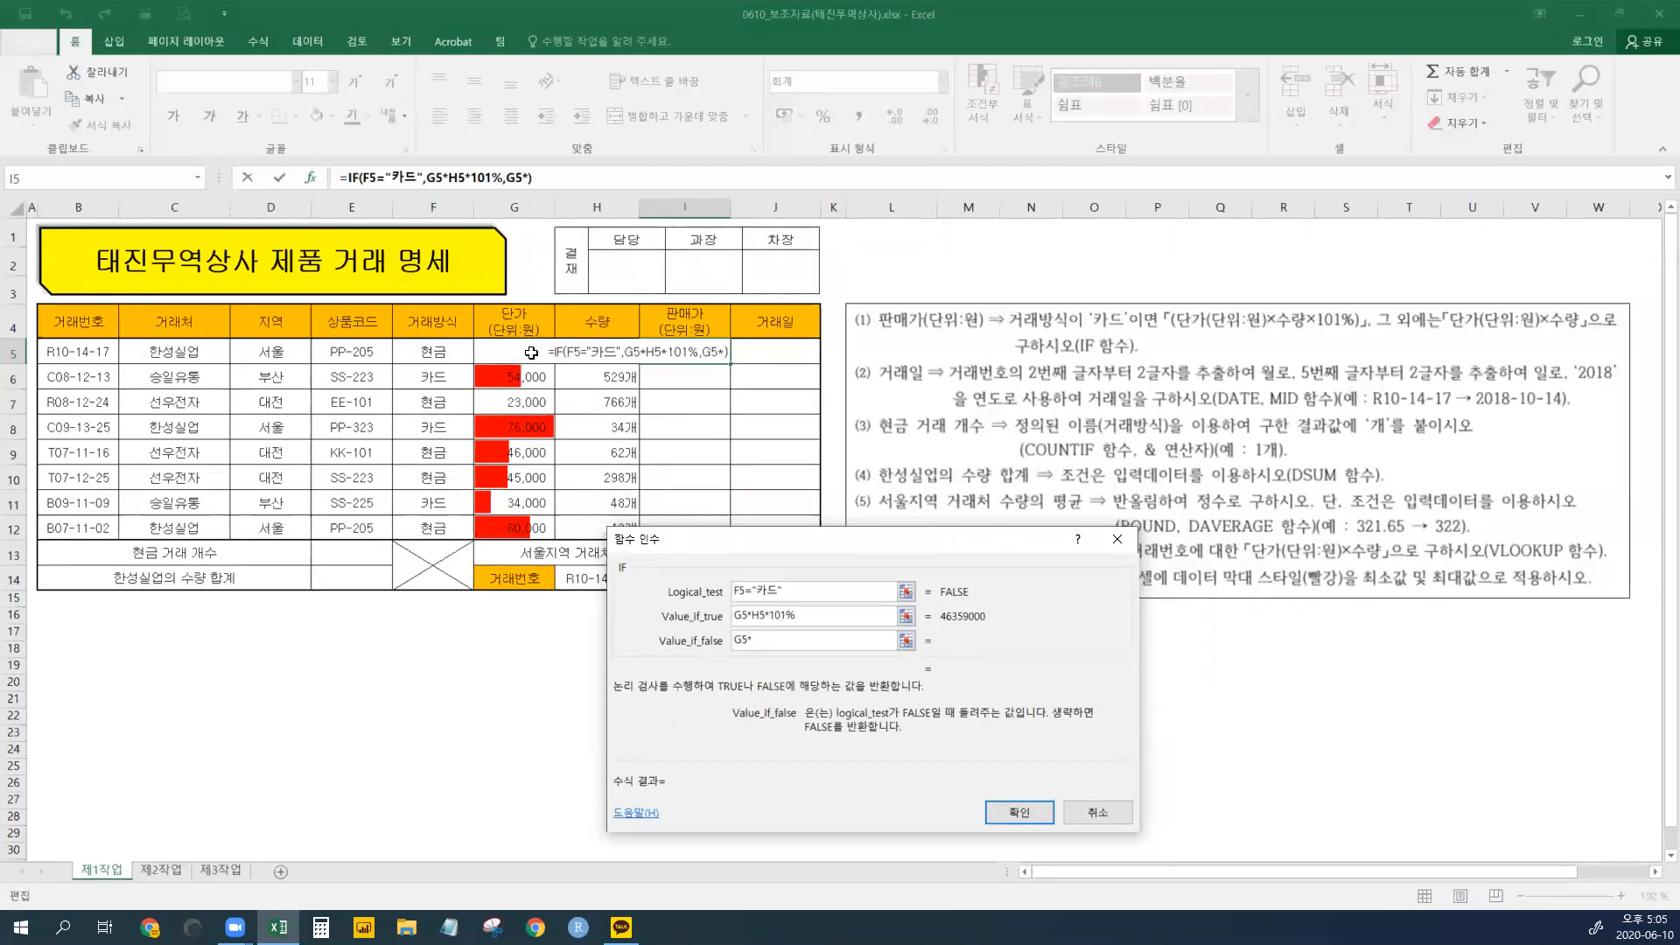
click(595, 352)
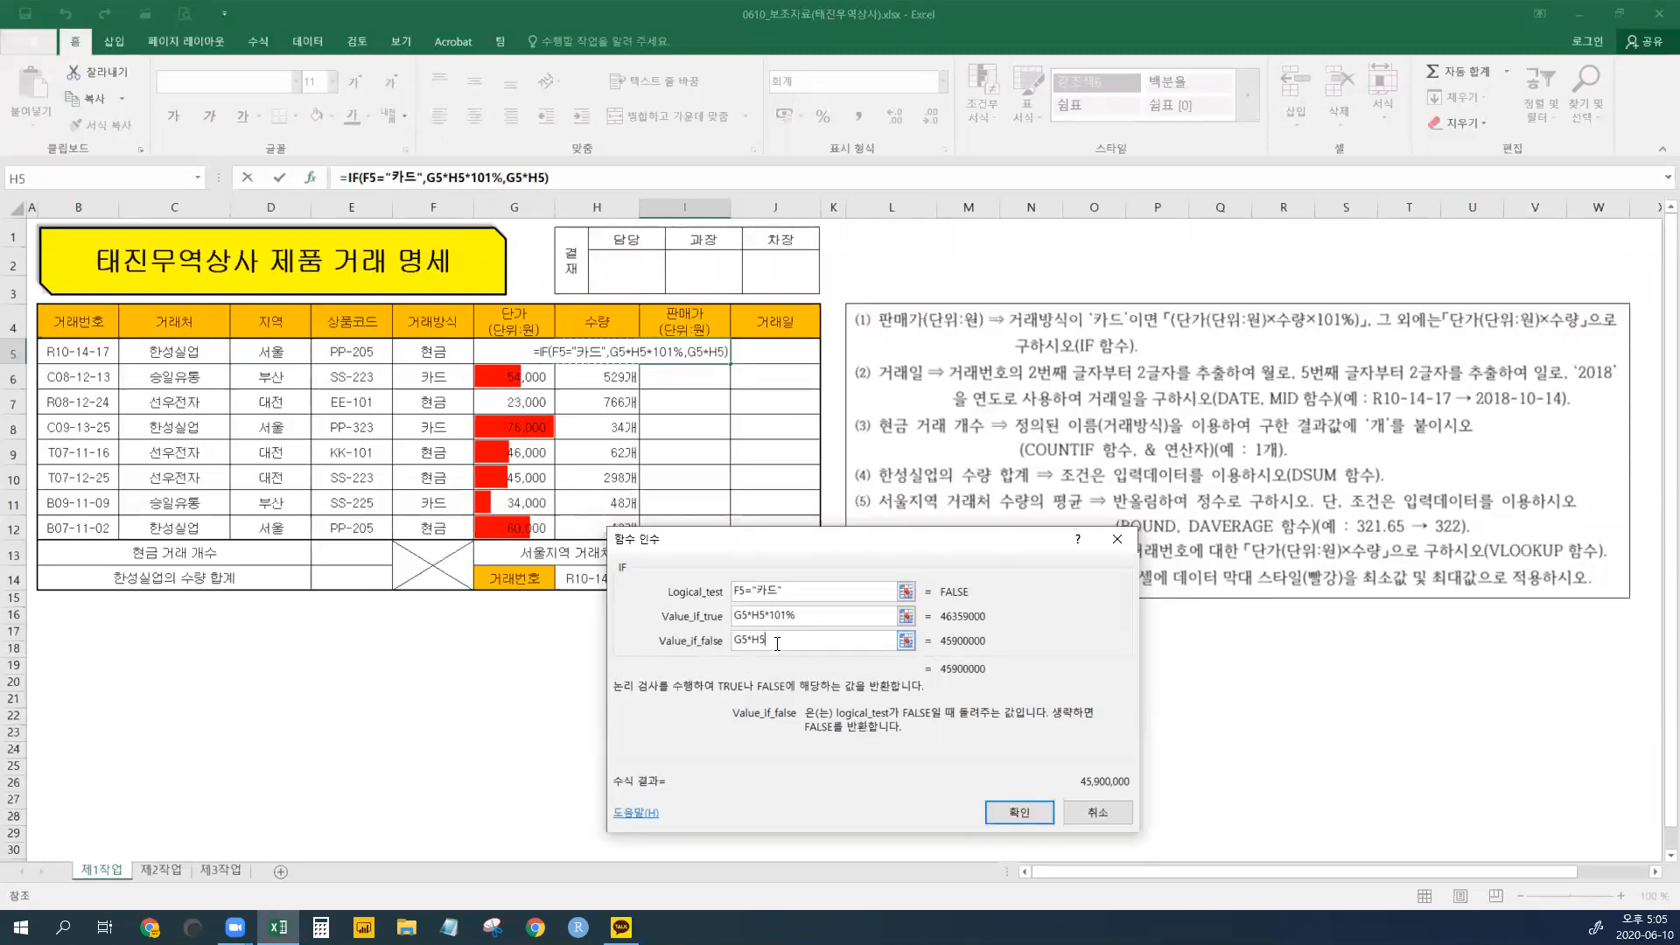
click(831, 616)
double_click(791, 617)
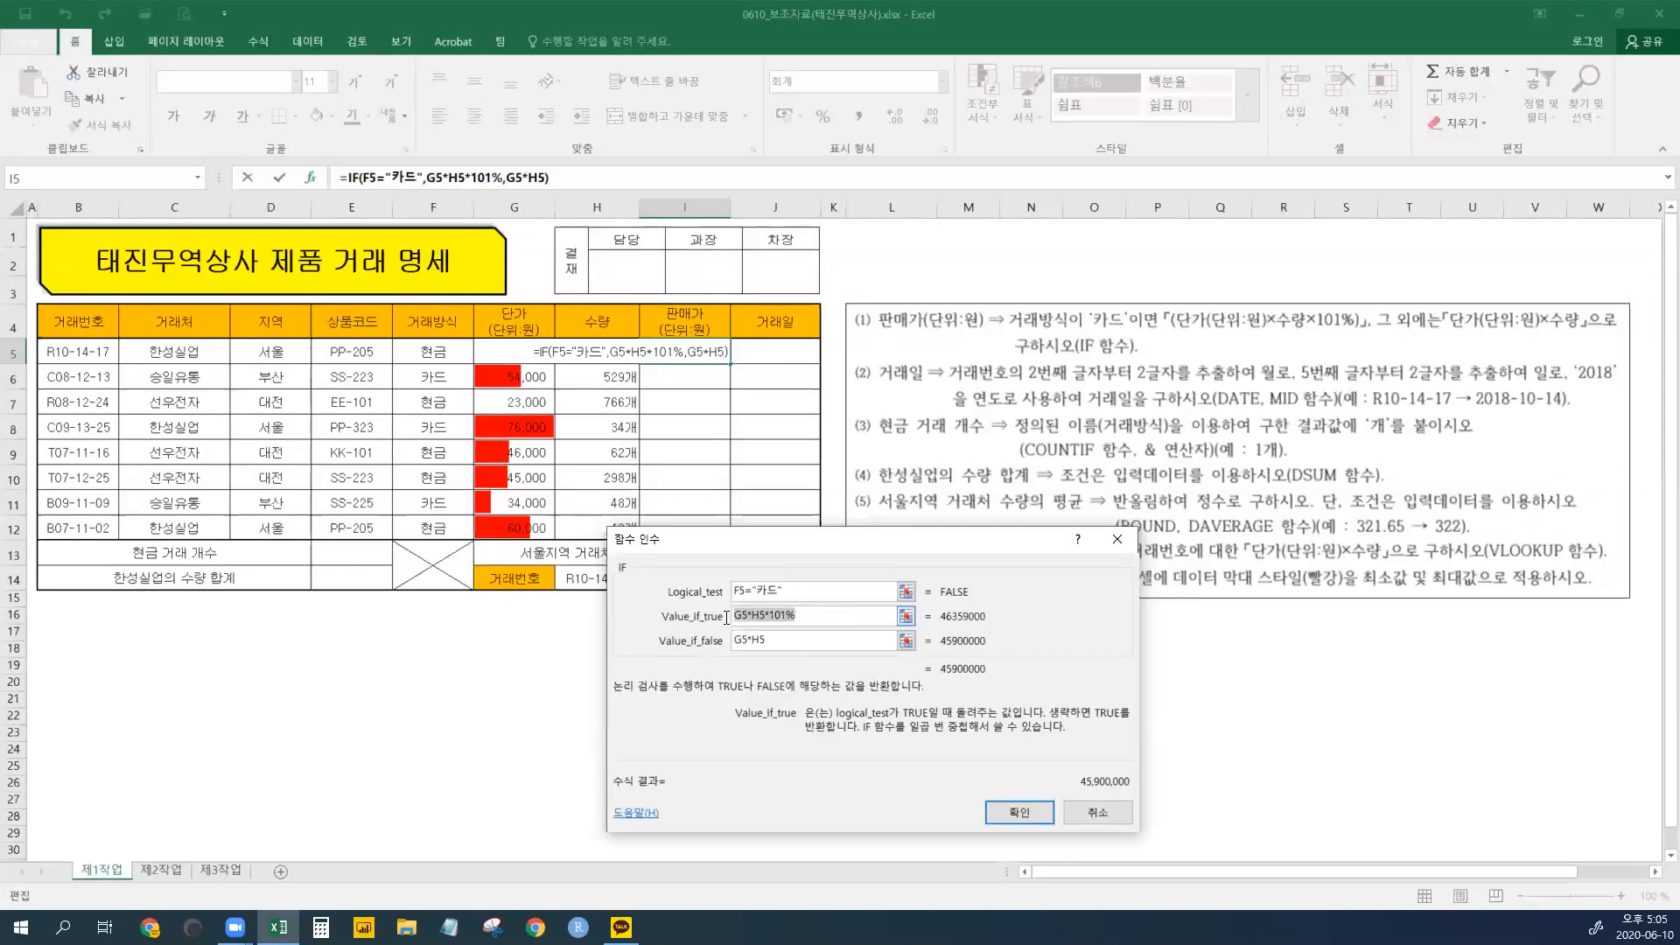
double_click(794, 641)
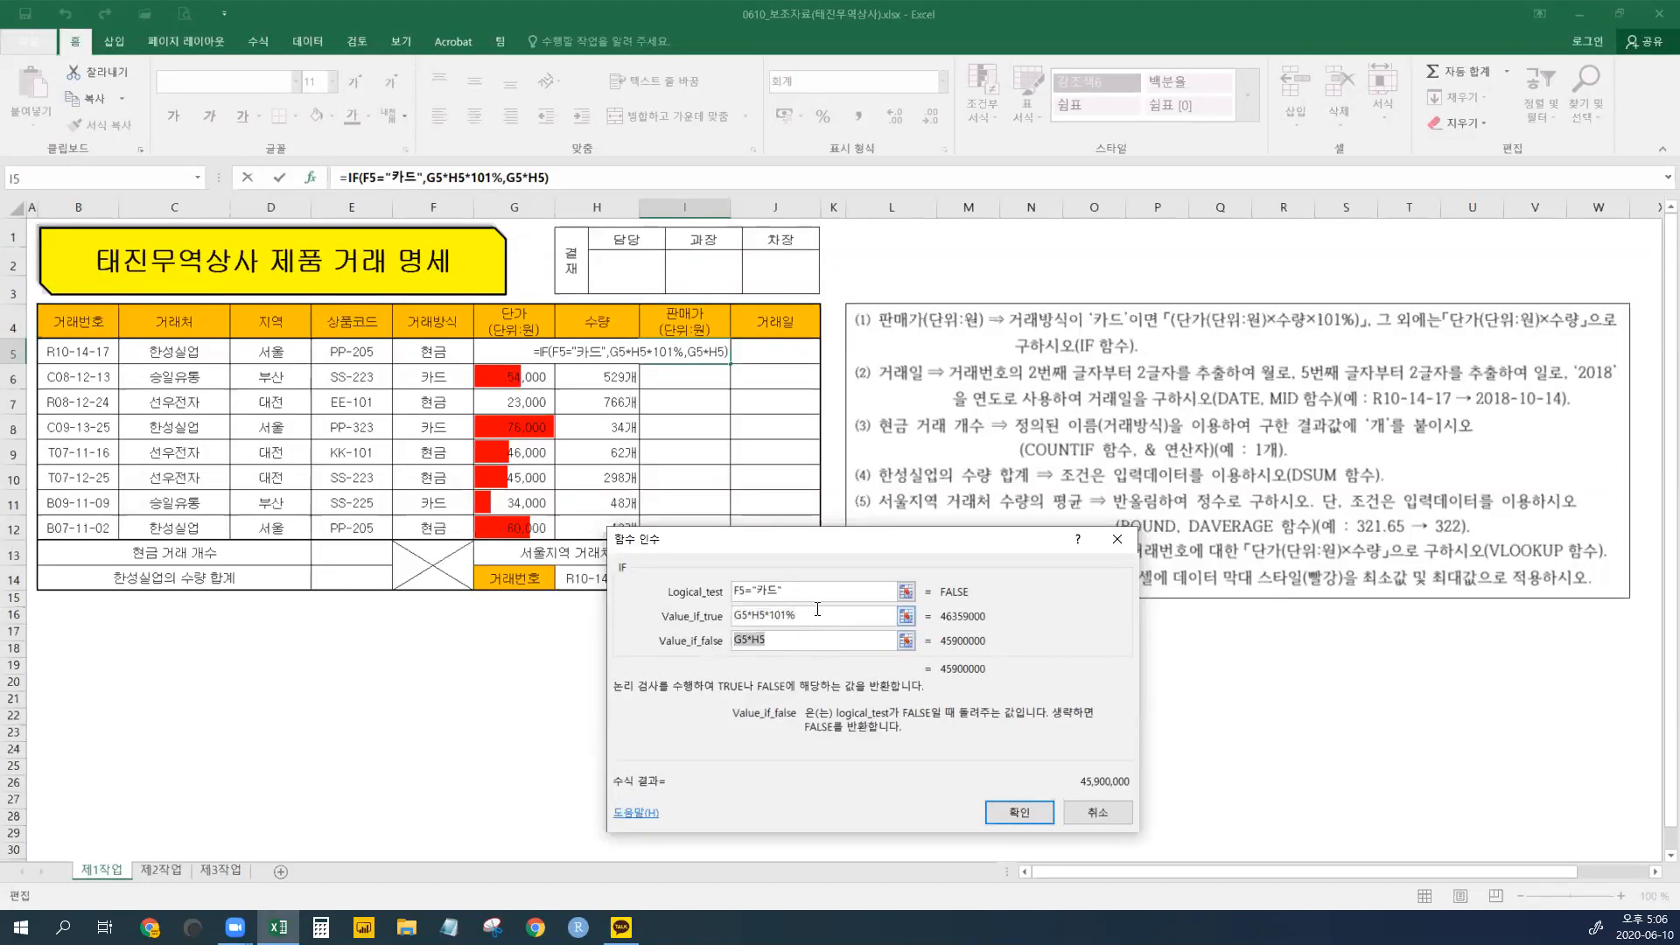
click(790, 638)
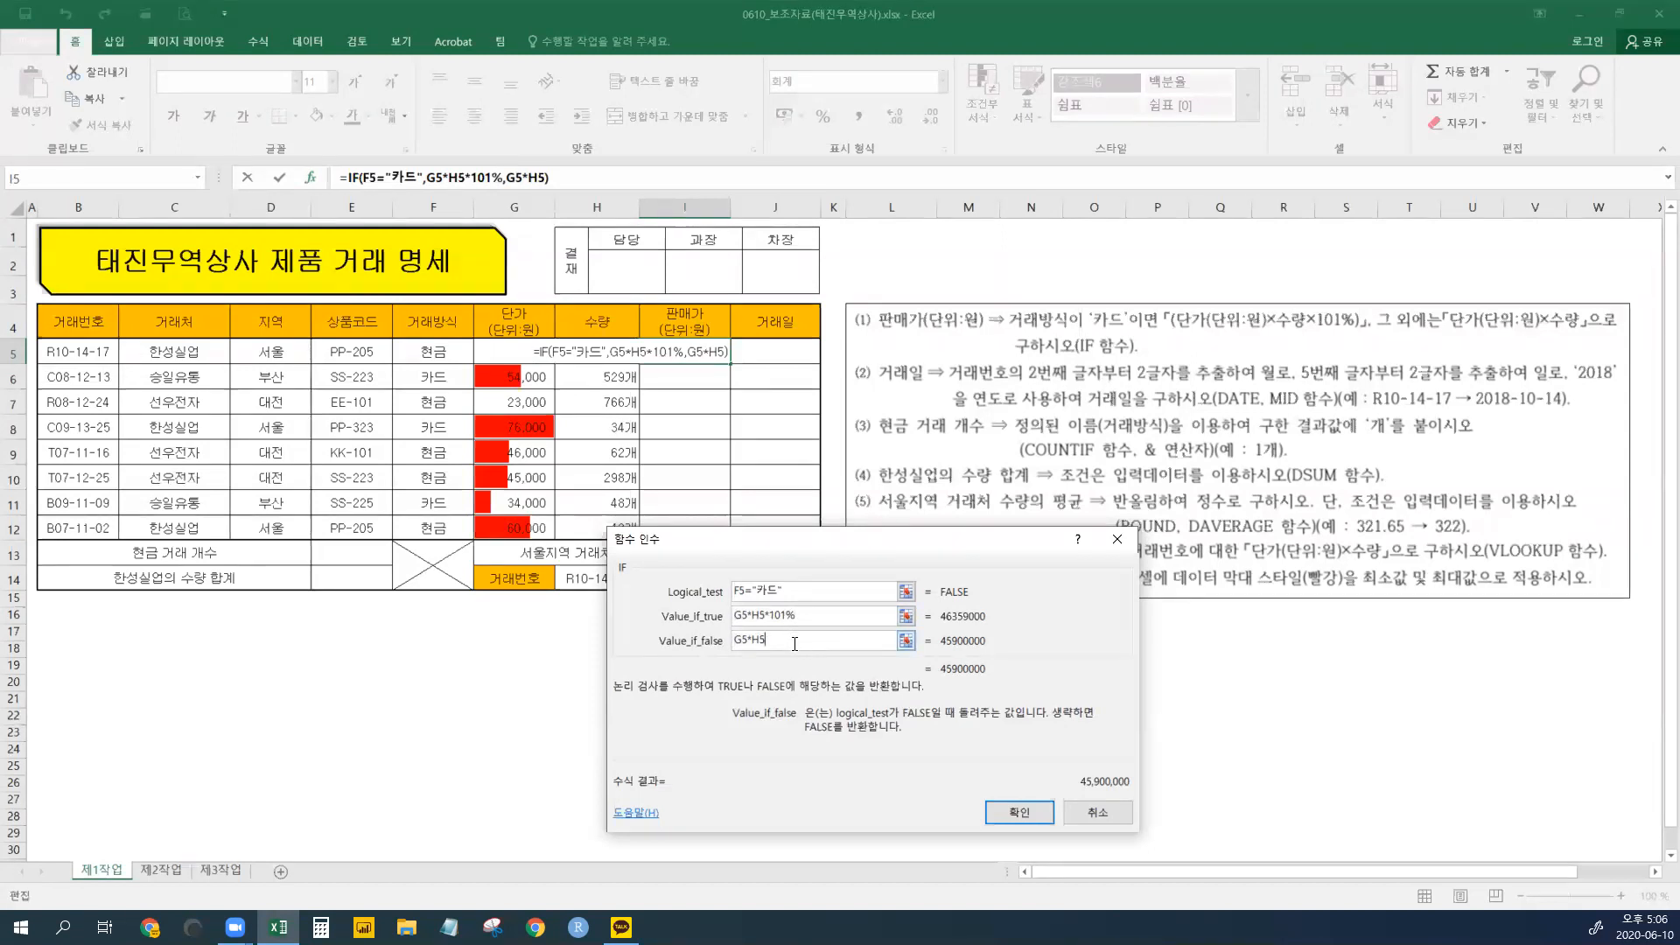
- Confirm the IF formula in I5, then format it General, centered, with comma style showing 45,900,000
click(1019, 812)
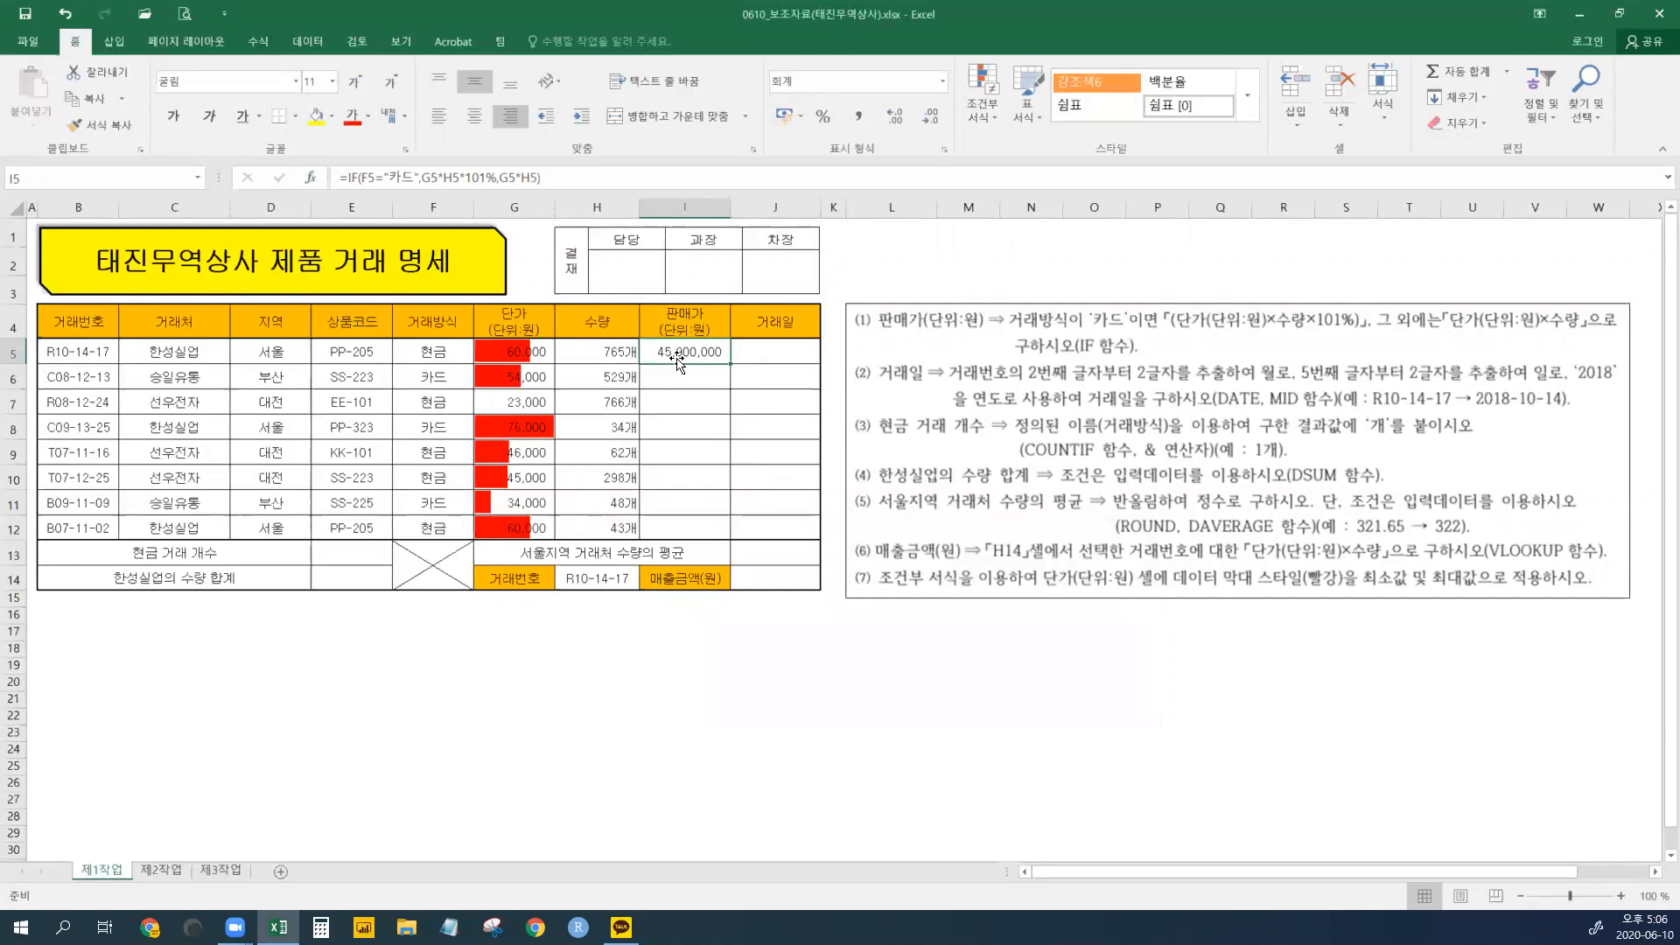
click(943, 82)
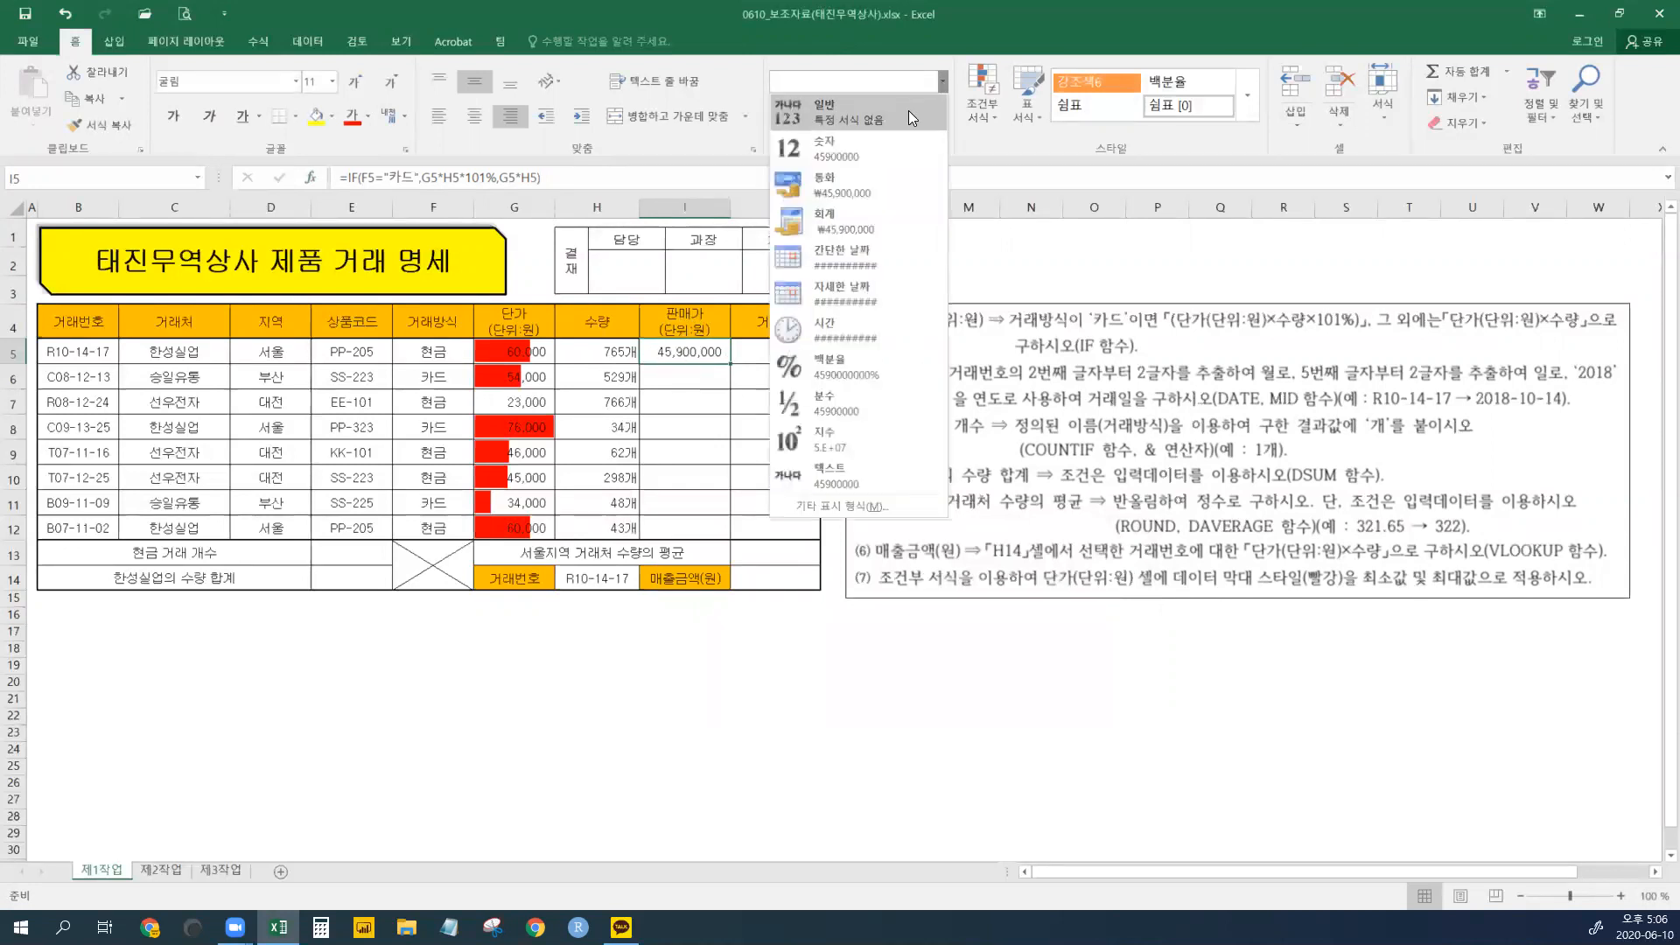
click(909, 110)
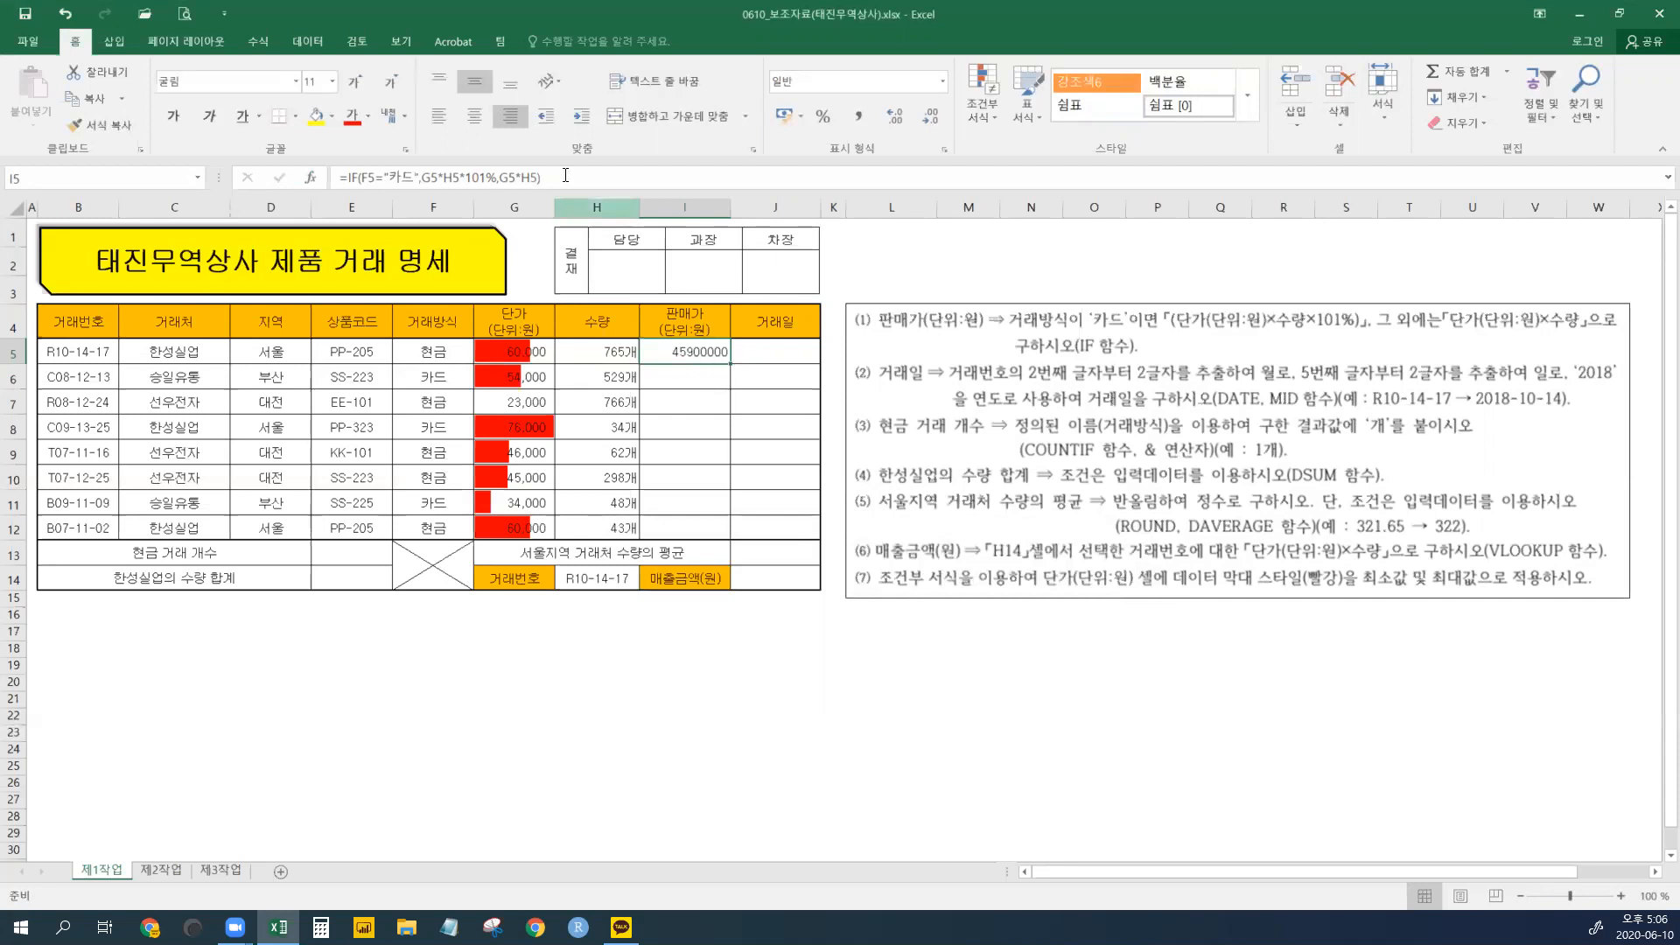
click(476, 127)
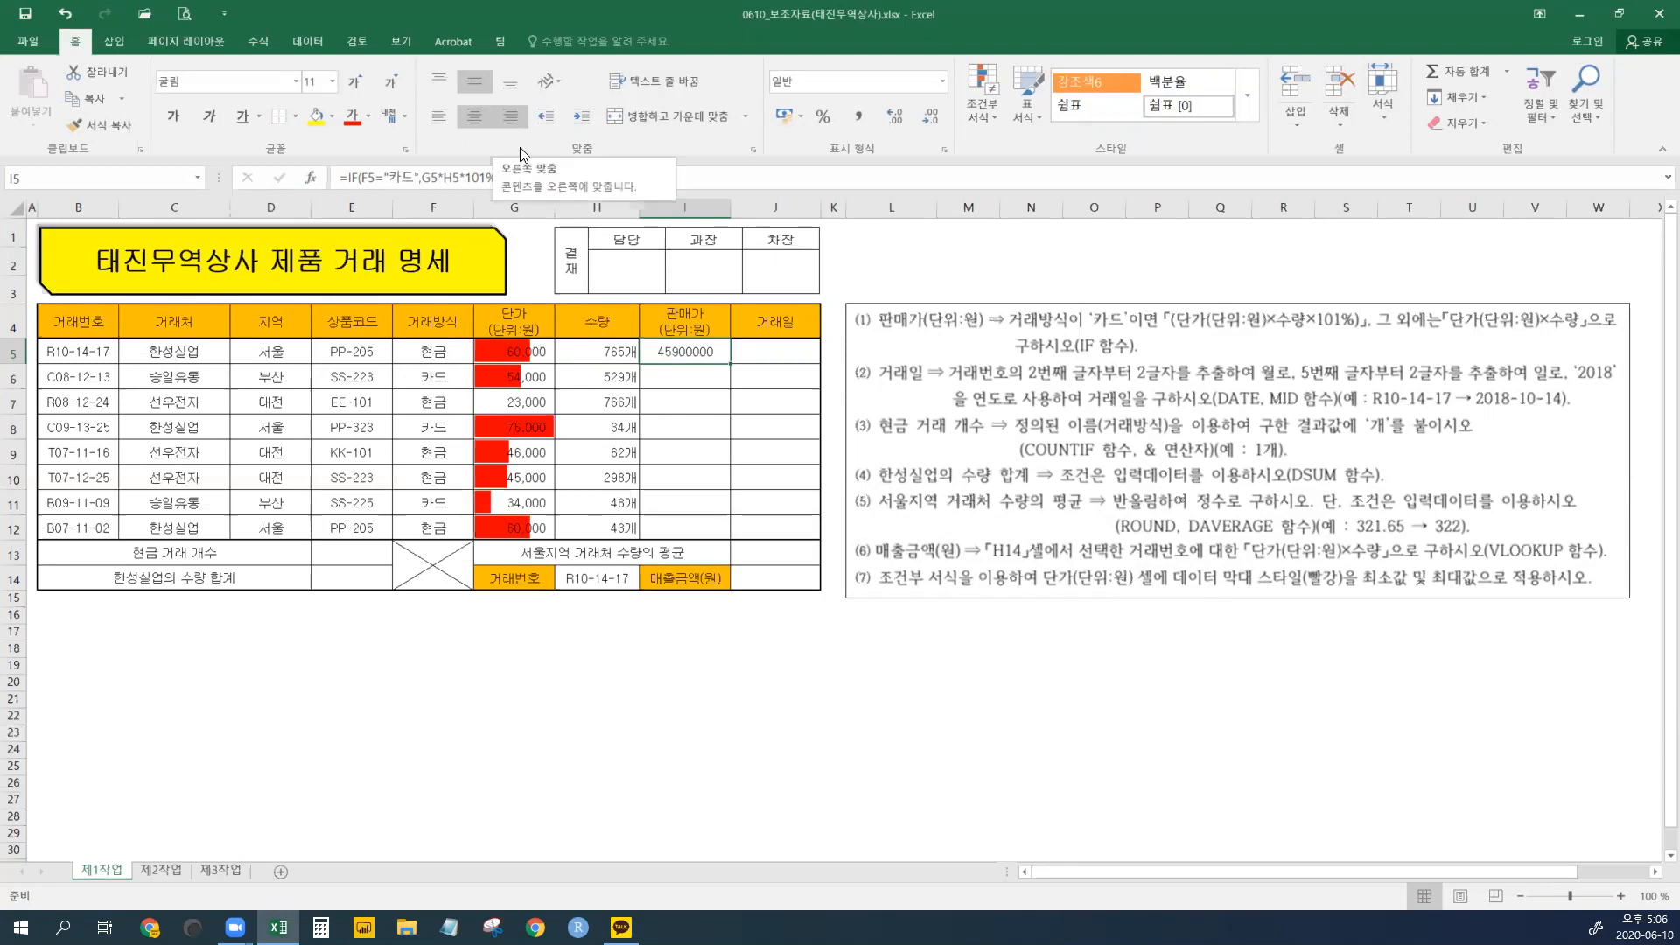
click(861, 117)
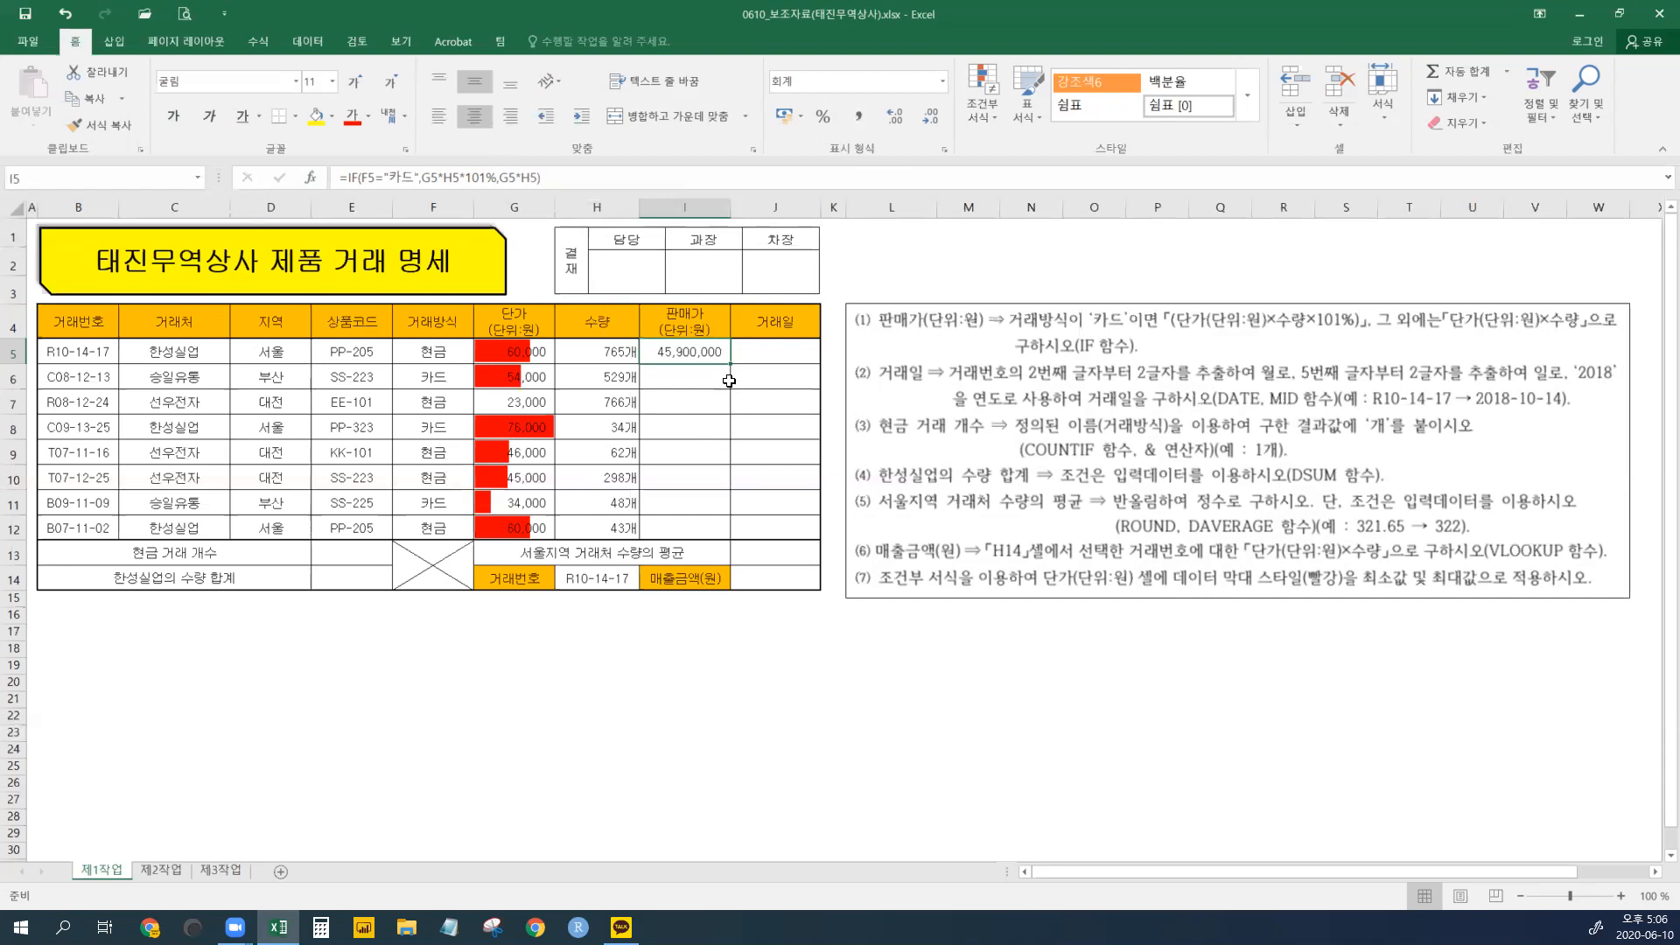
- Copy I5's formula down to I12 without formatting, then clear the copies in I6:I12
drag(731, 362, 730, 538)
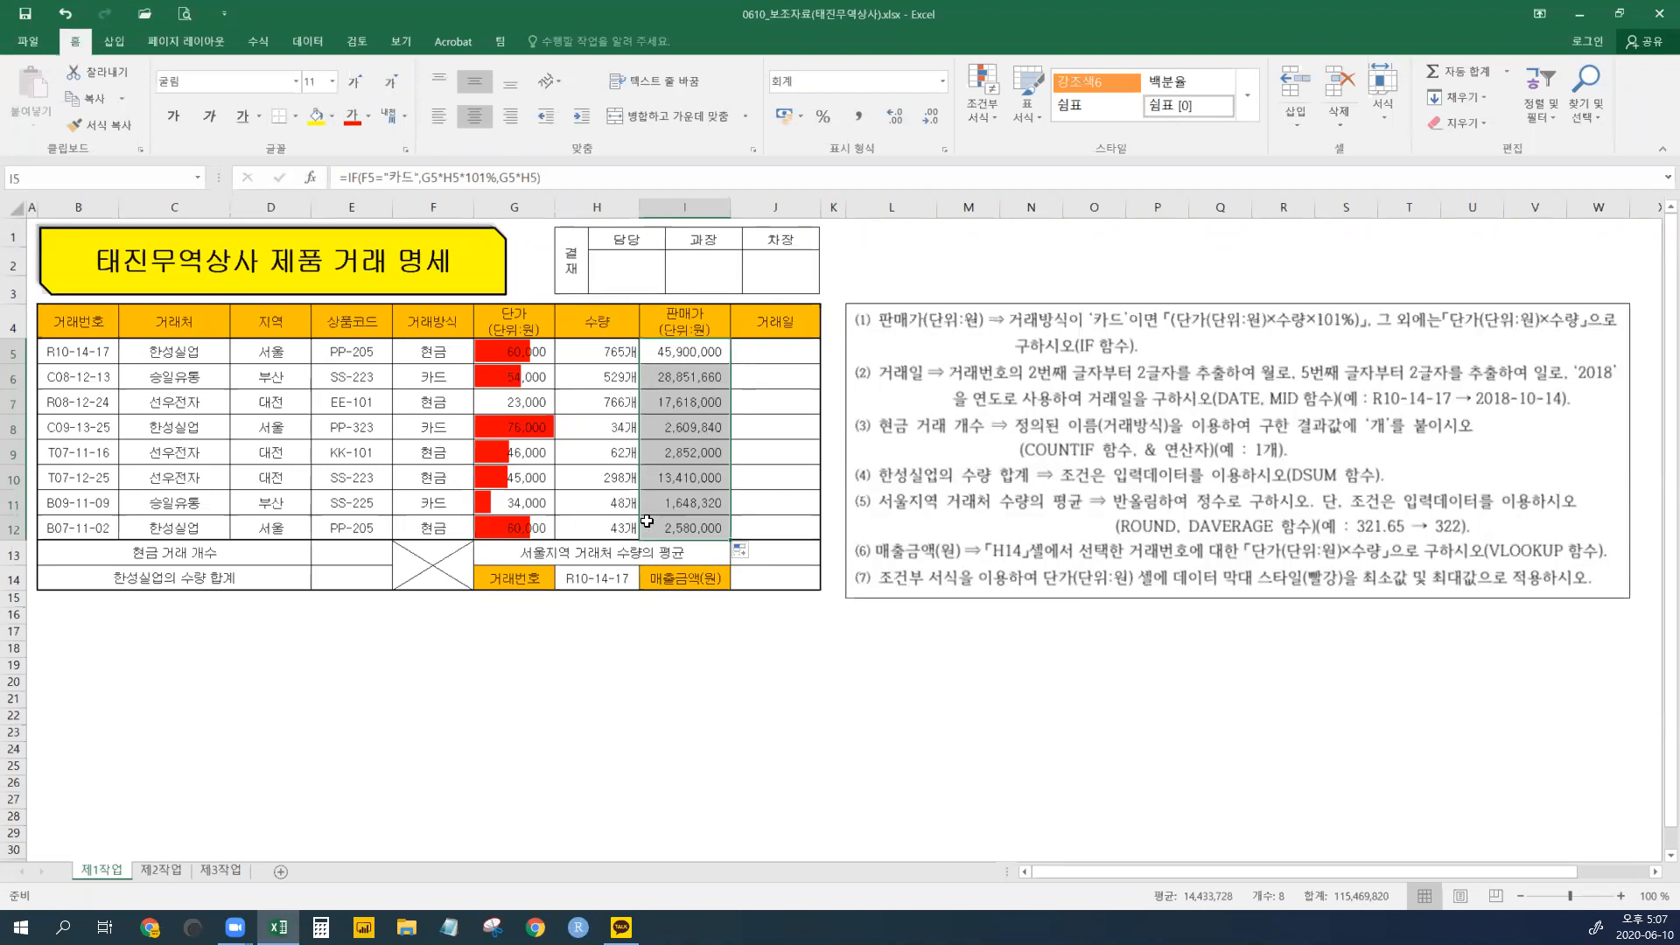
click(749, 551)
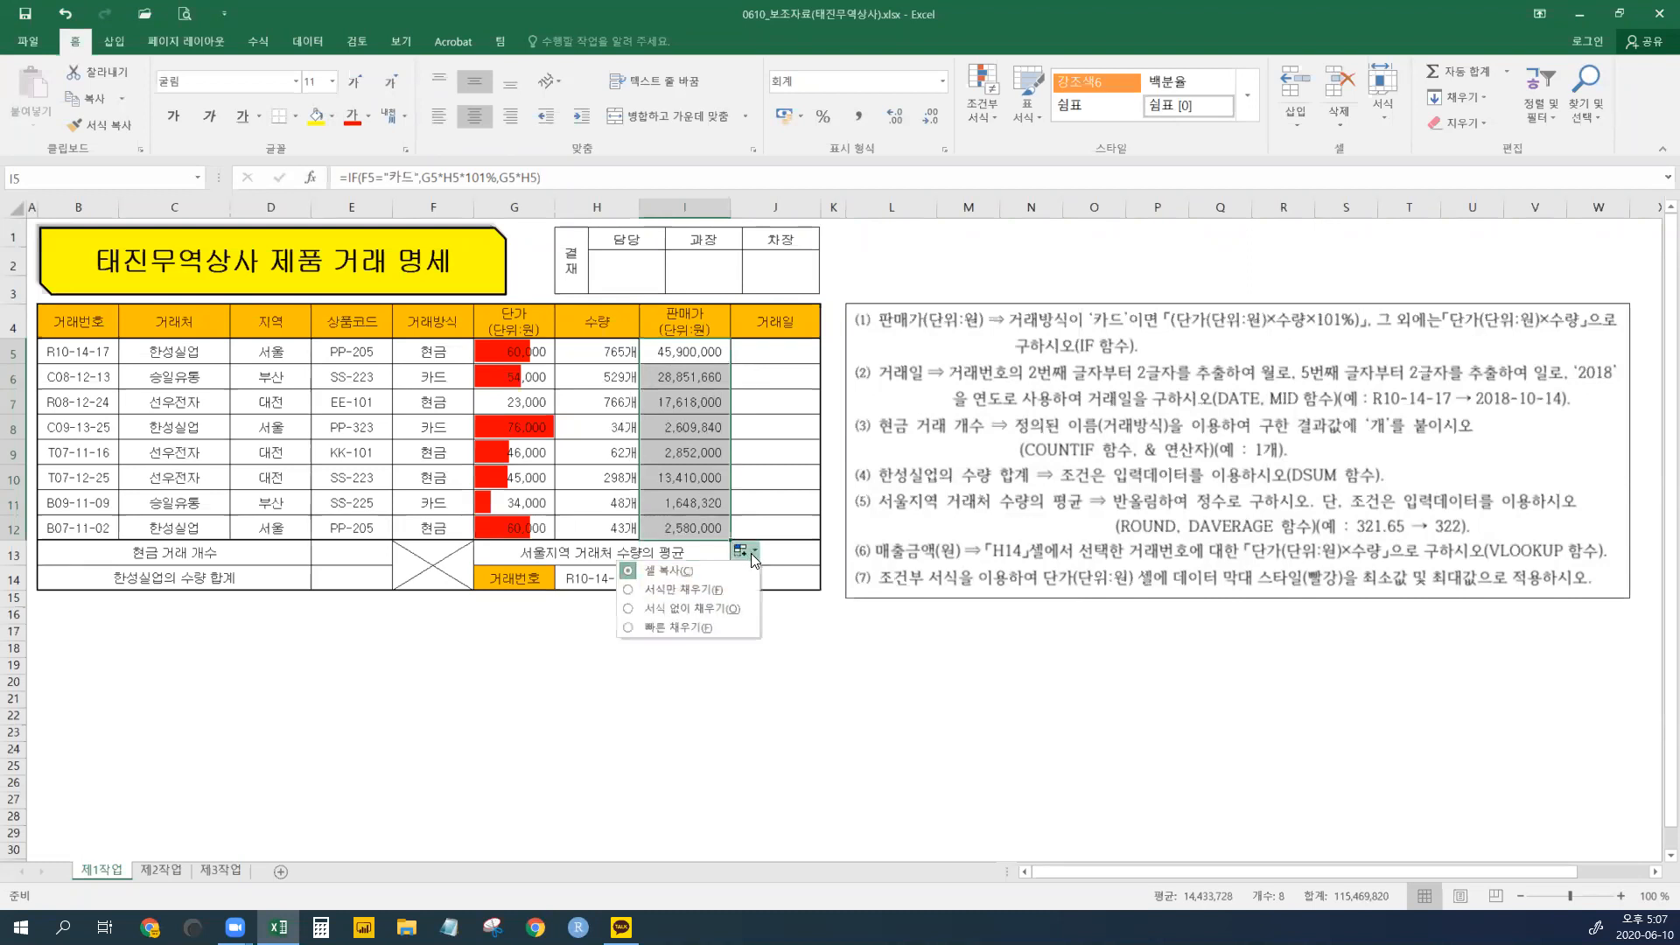
click(681, 610)
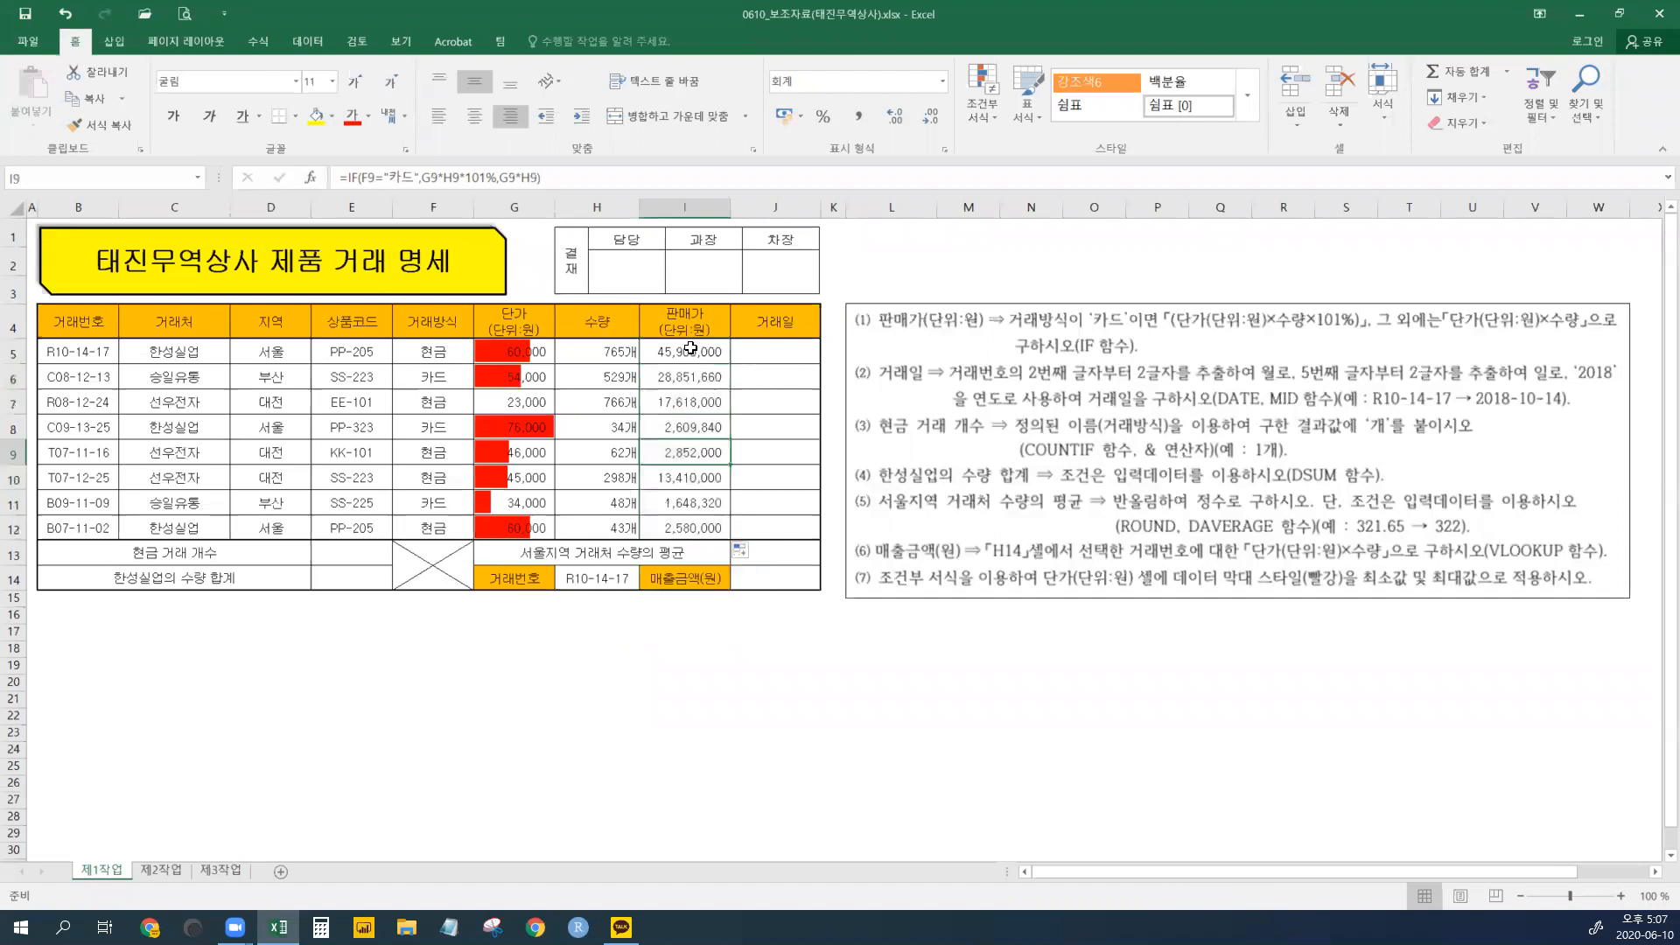
click(687, 452)
drag(674, 377, 669, 526)
key(Delete)
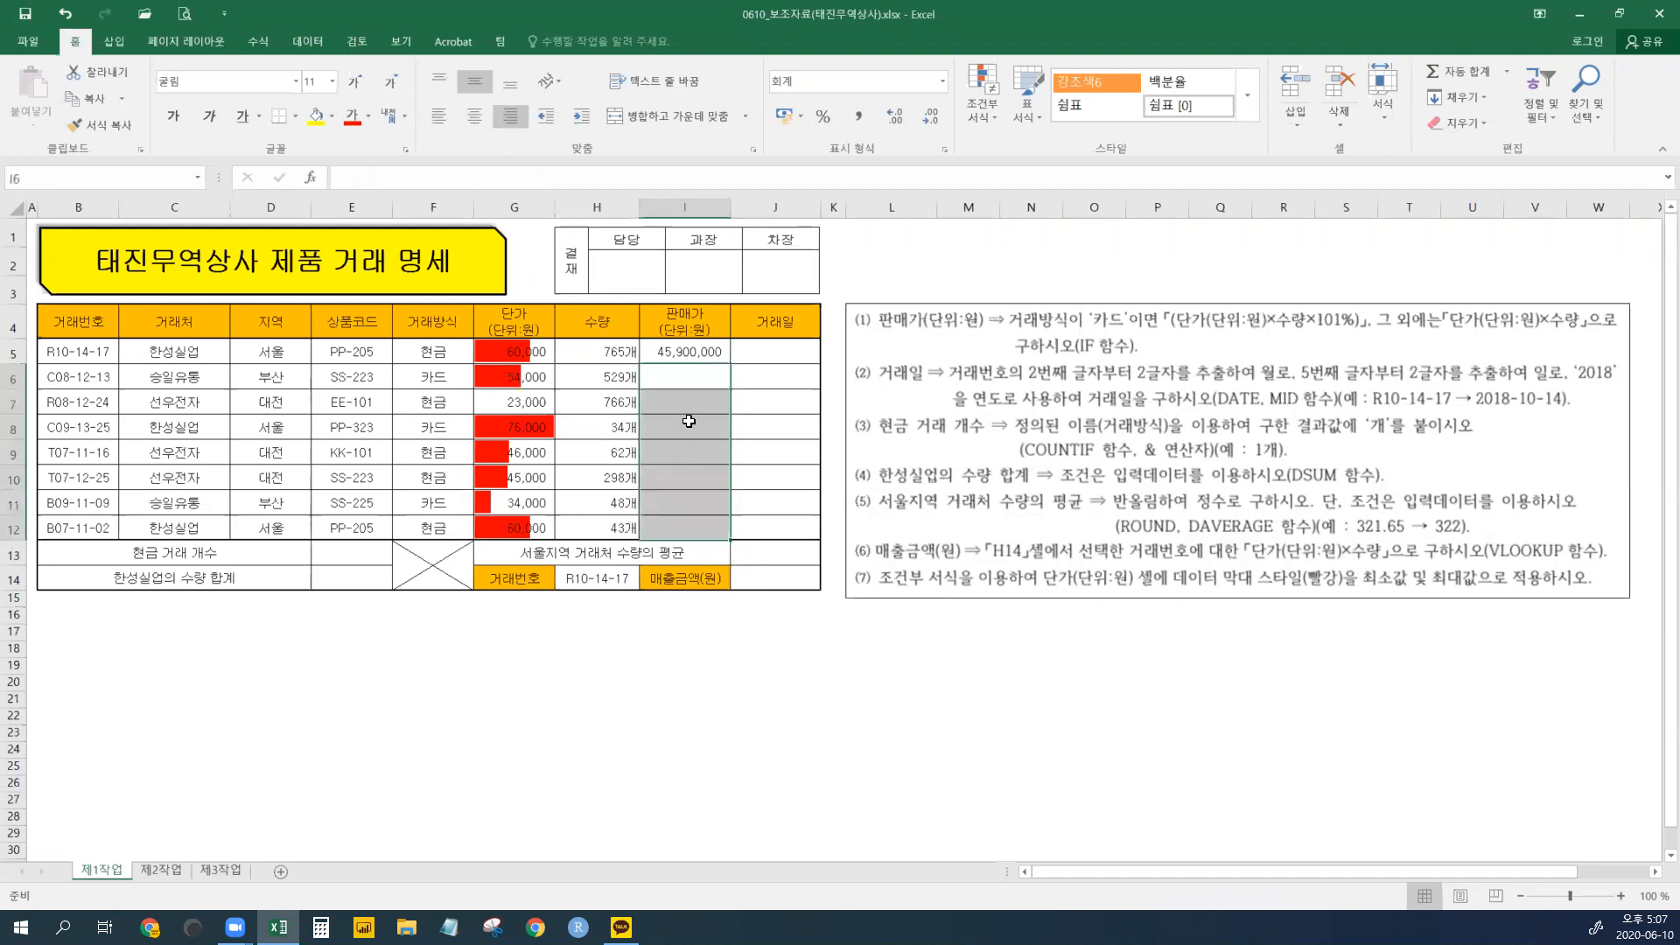
- Enter I5's sale-price formula into all of I5:I12 using F2 and Ctrl+Enter
click(680, 354)
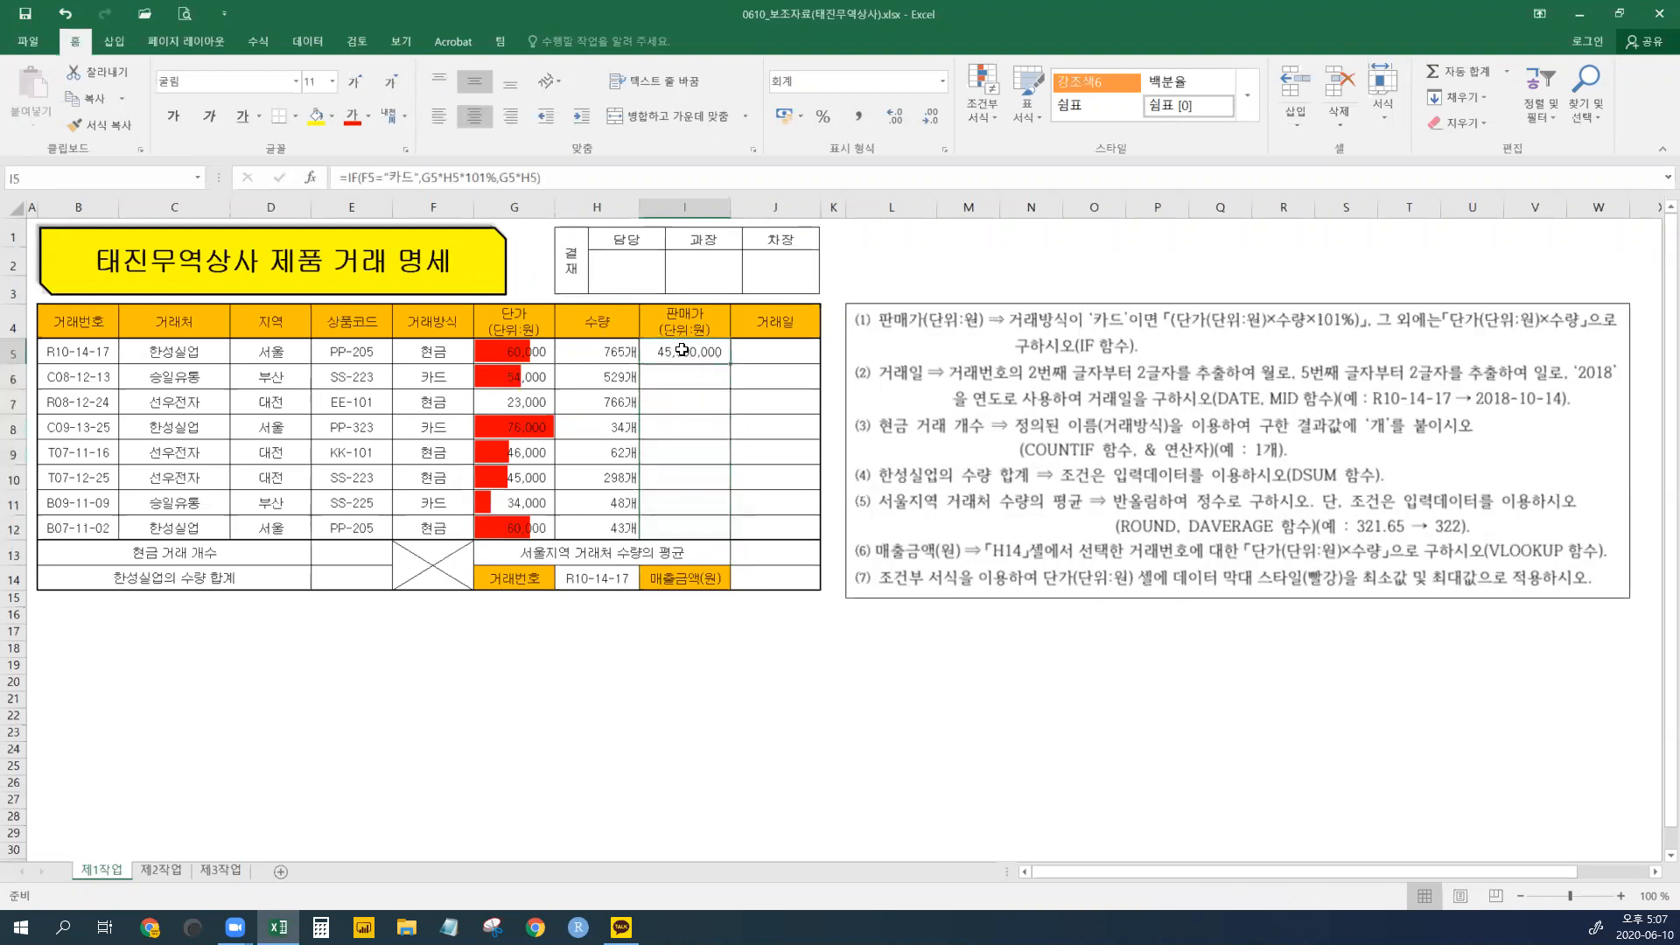
drag(680, 351, 674, 527)
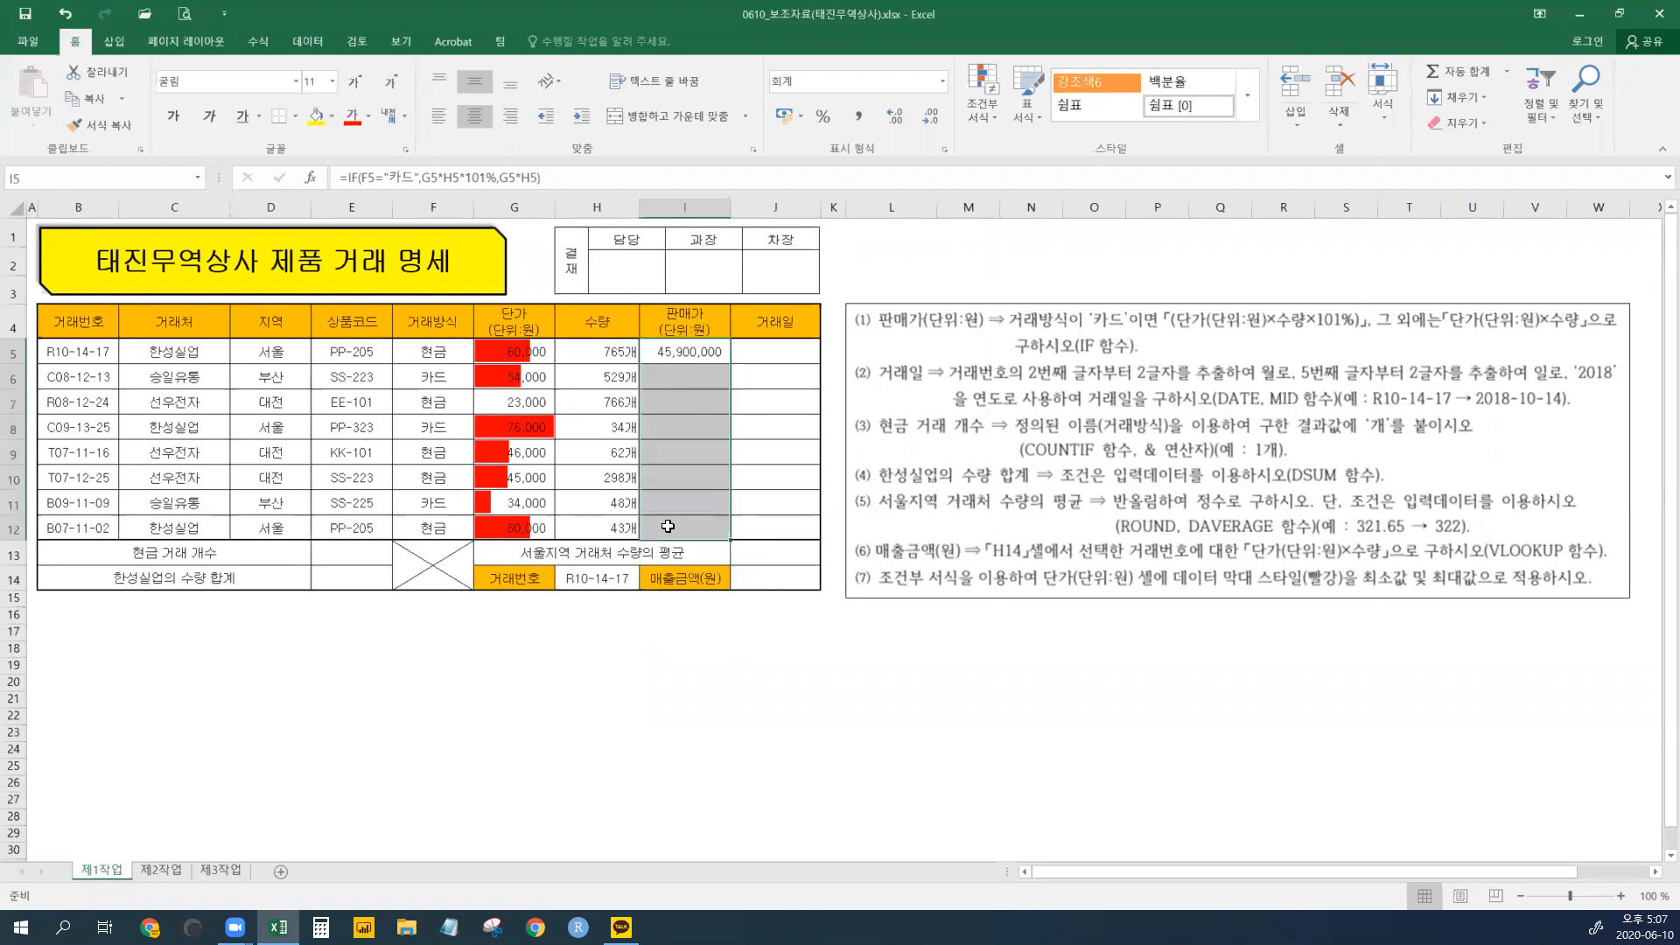
key(F2)
key(ctrl+Return)
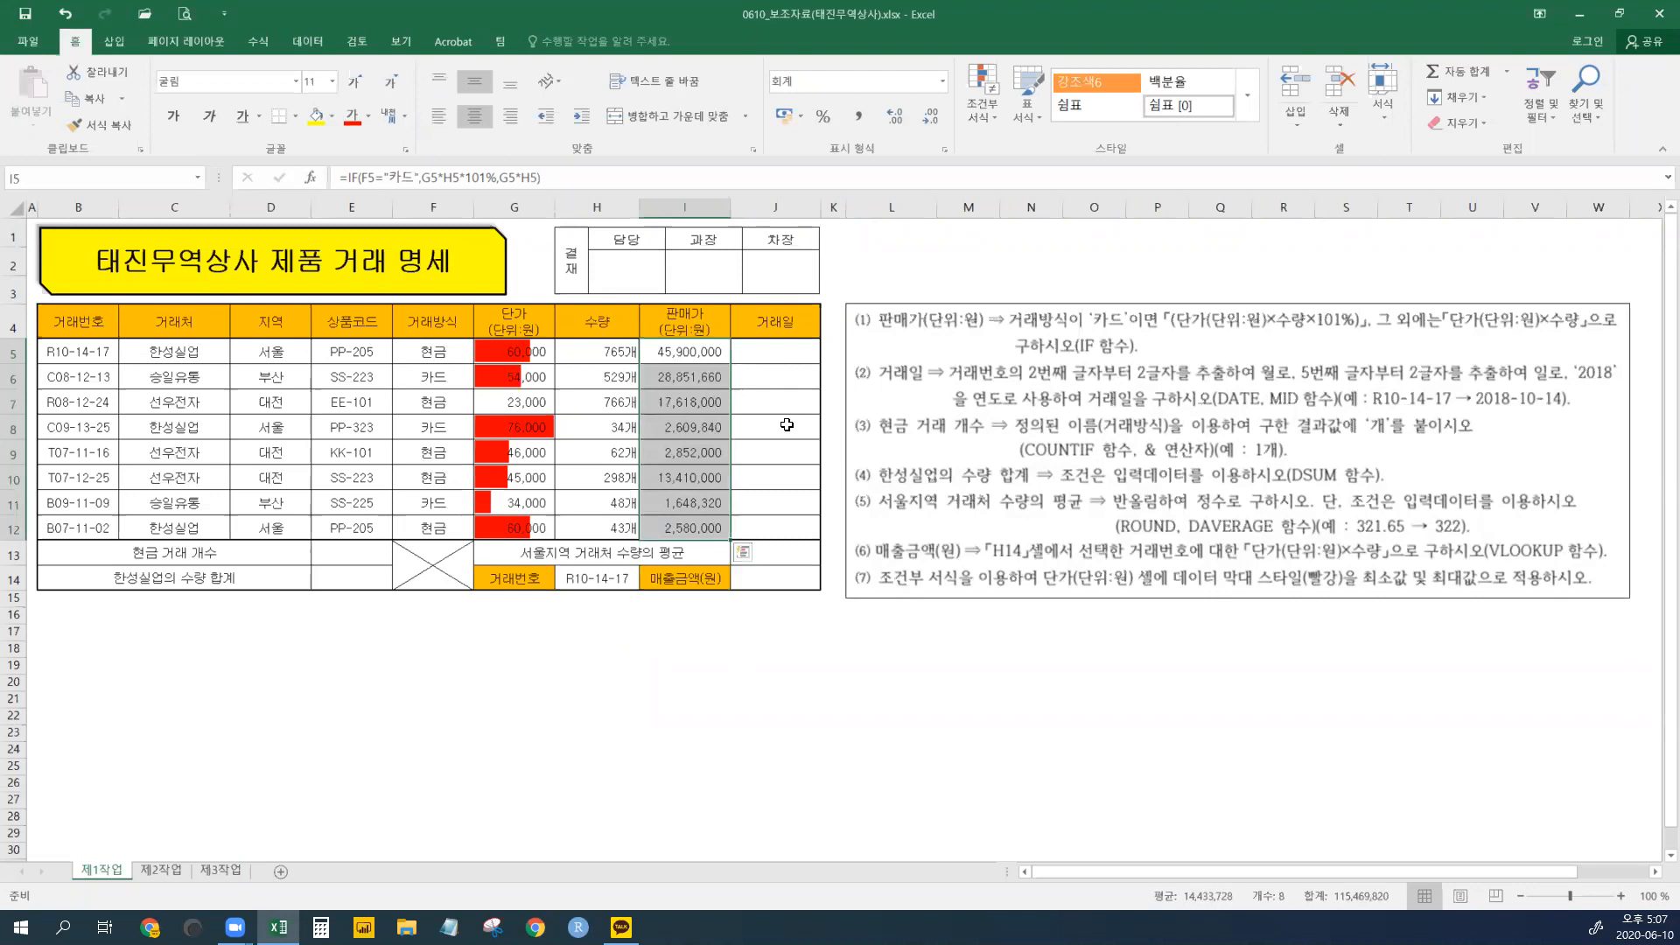
key(Right)
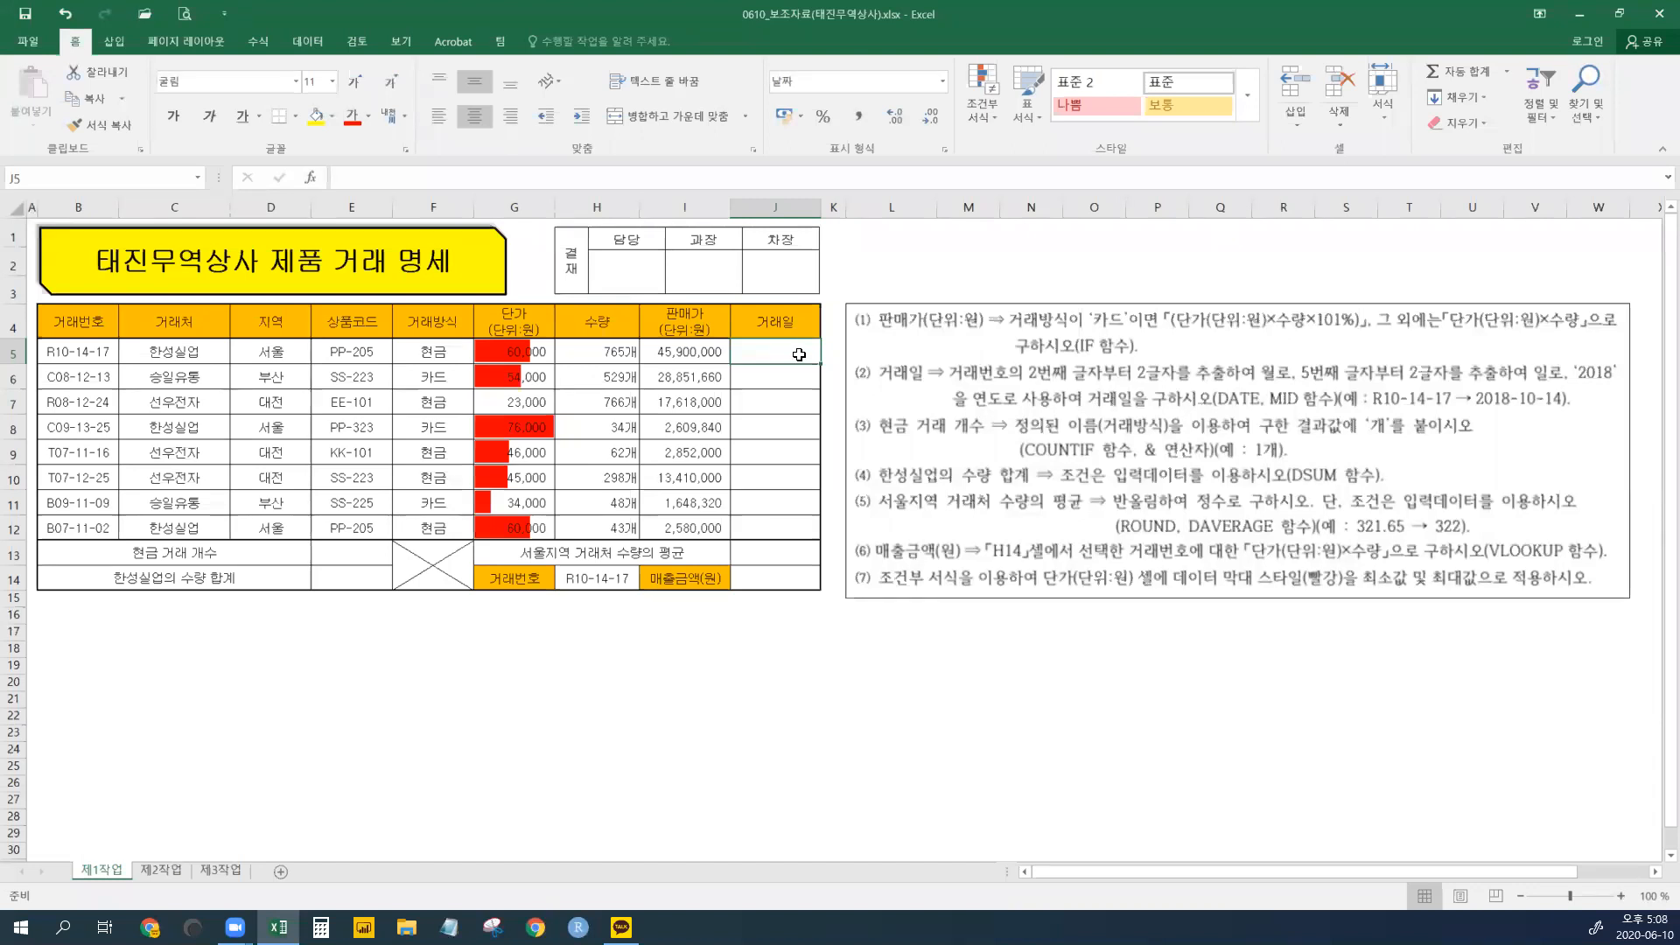
click(82, 355)
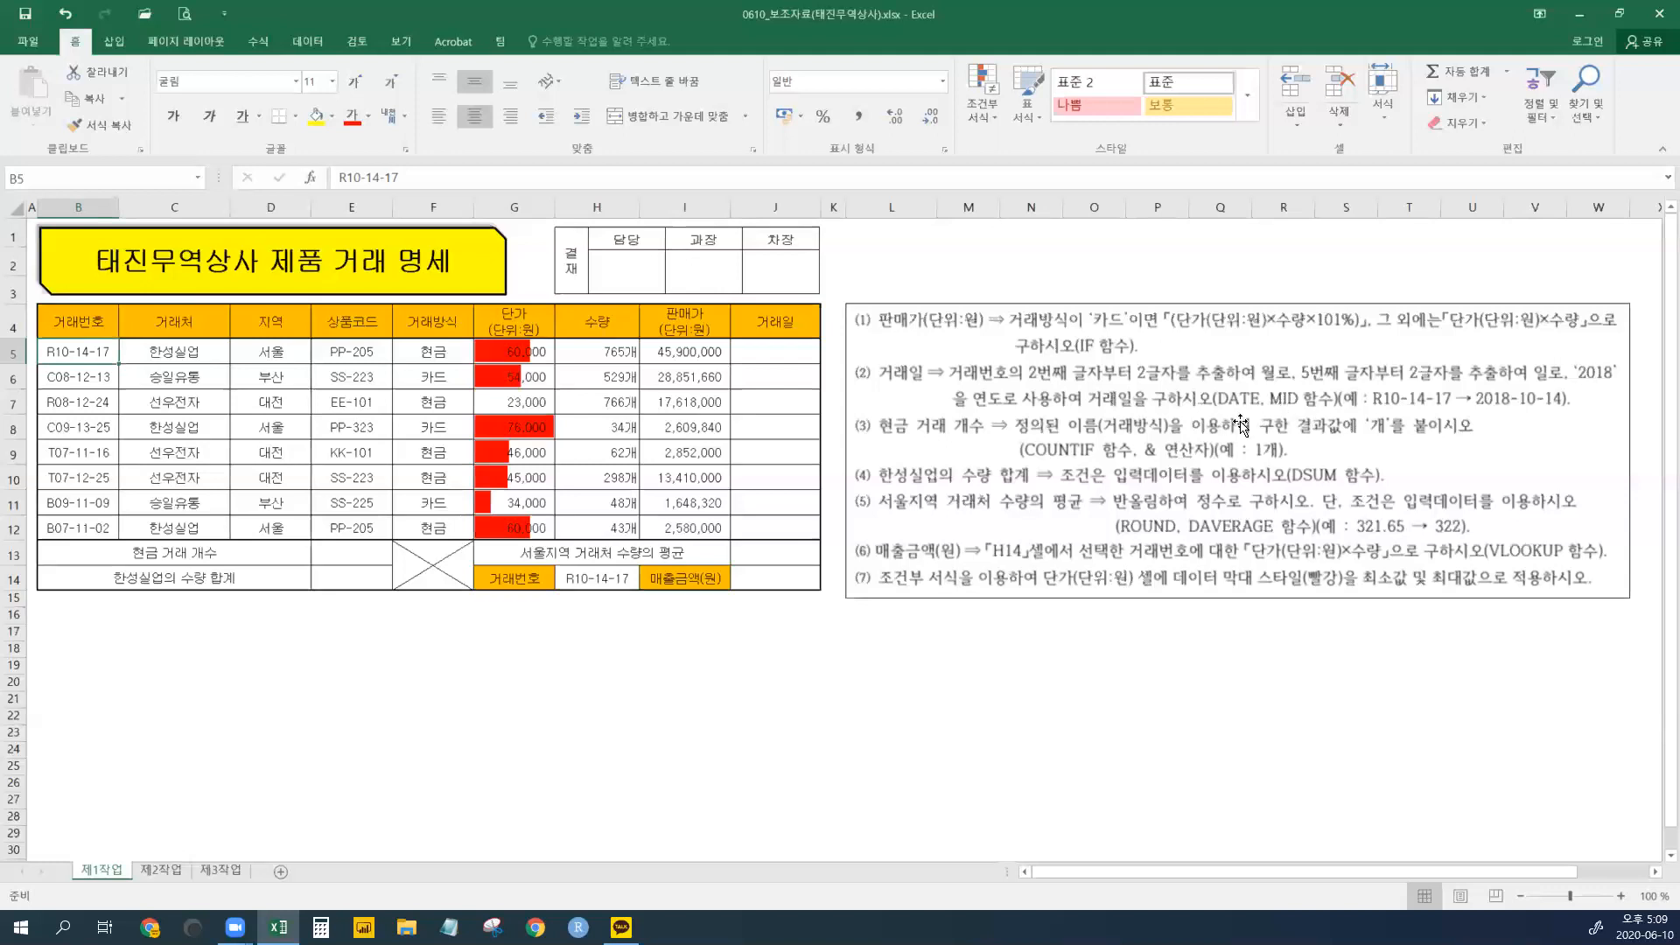
click(794, 354)
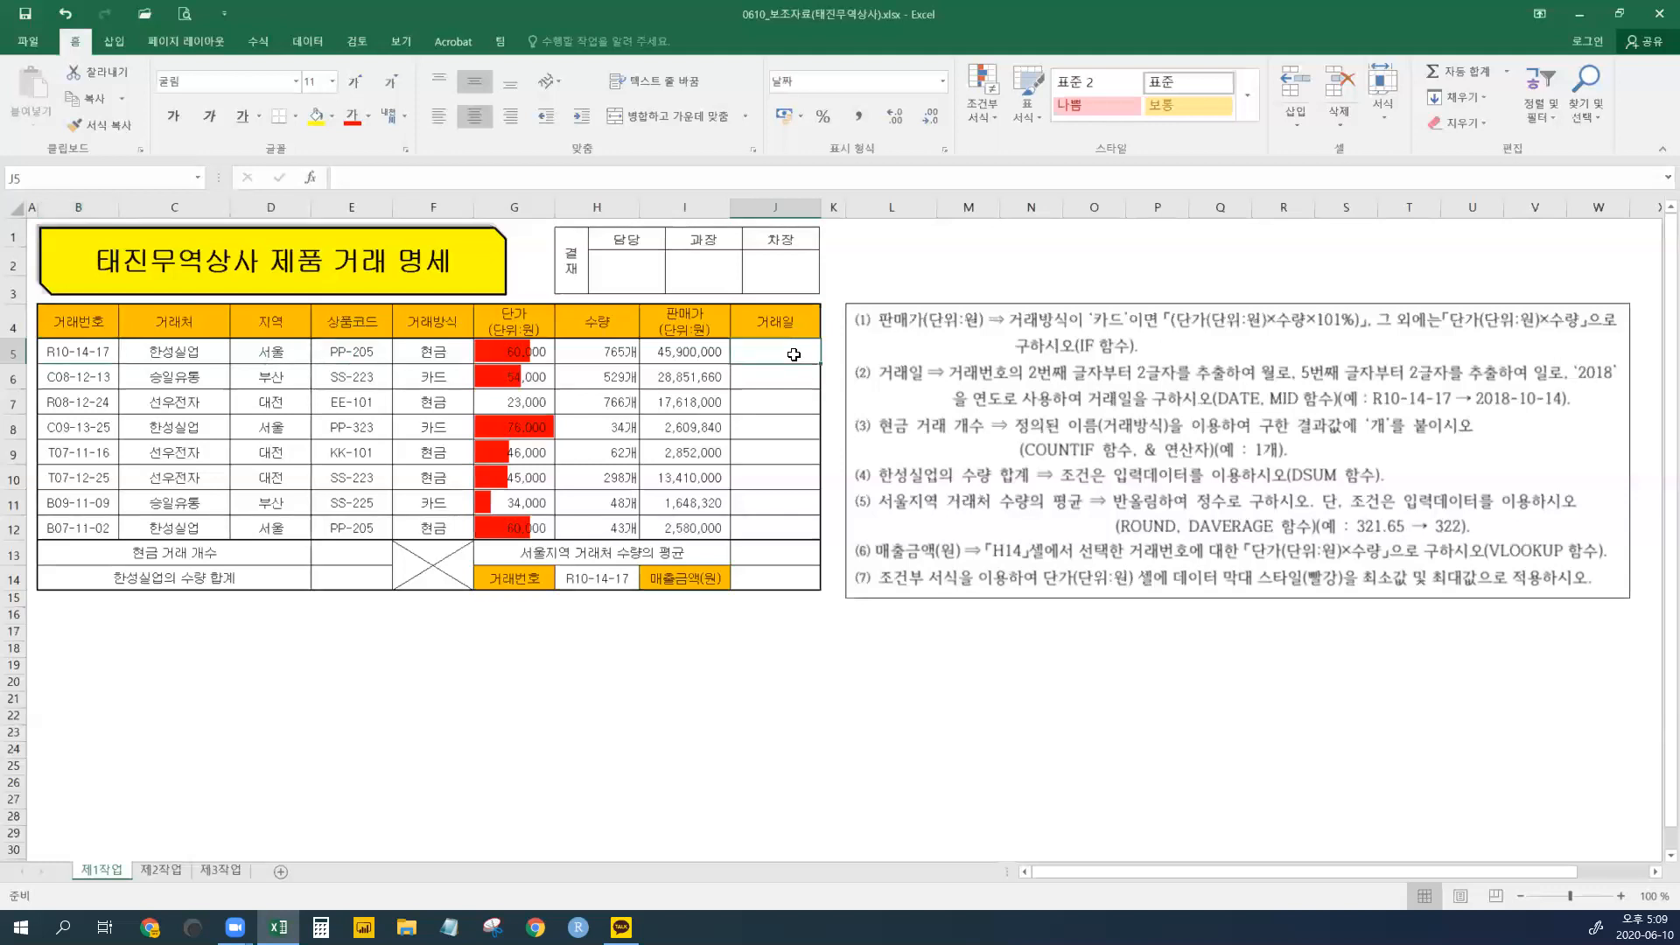
- Start =DATE in J5 and bring up its Function Arguments dialog
text(=data)
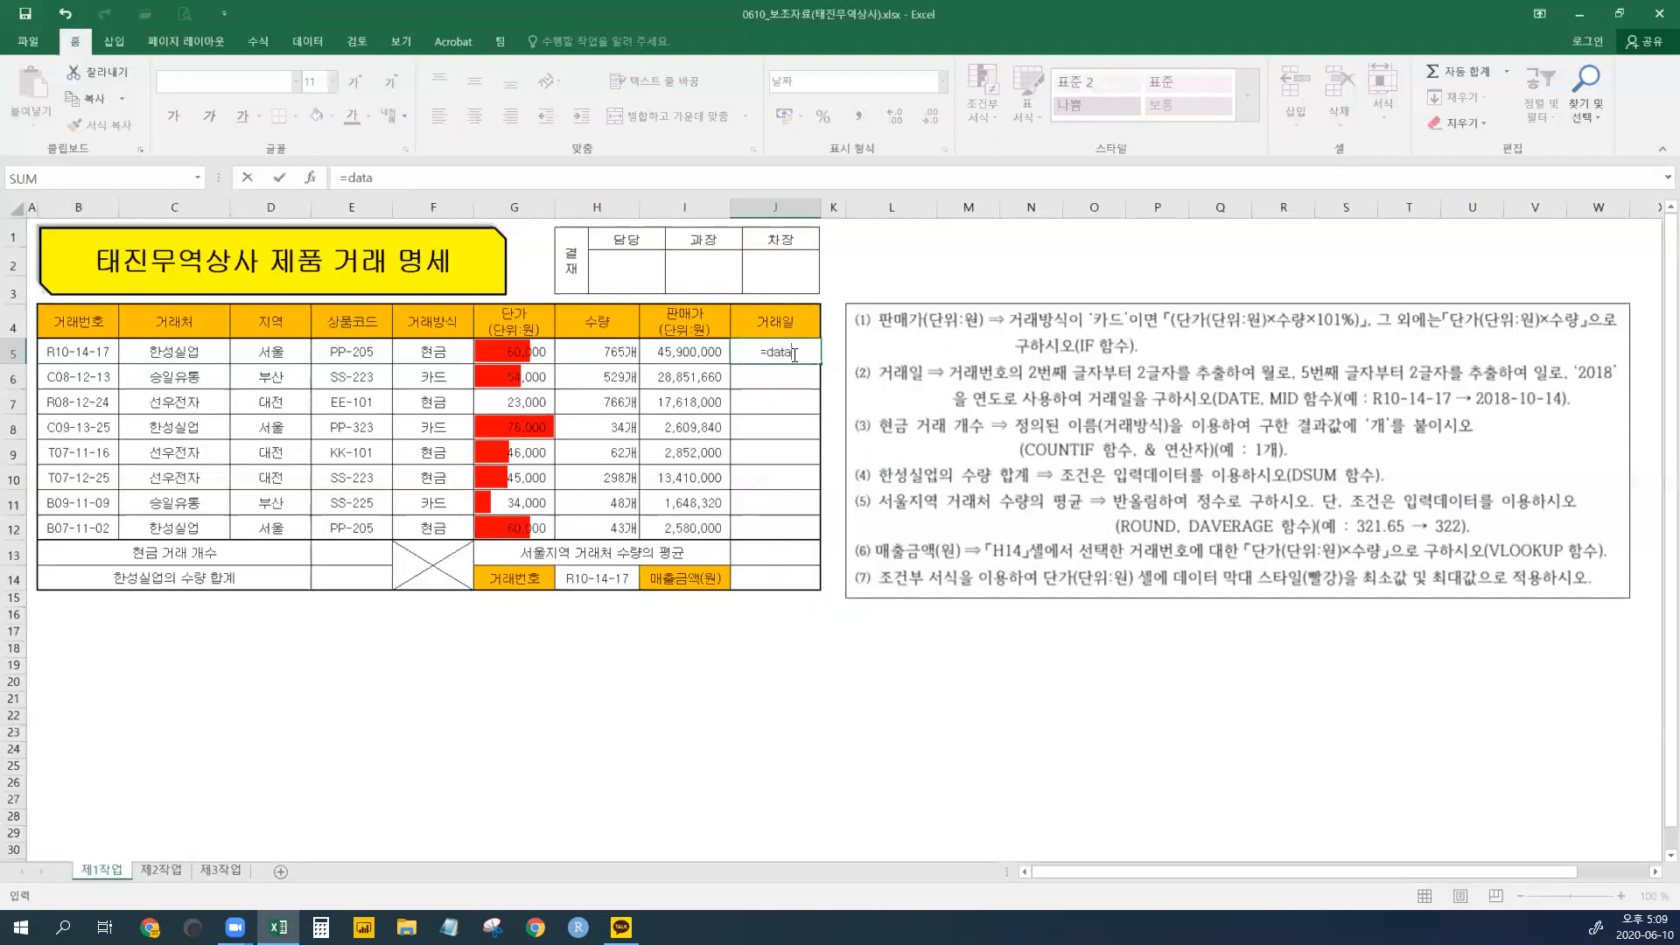
key(BackSpace)
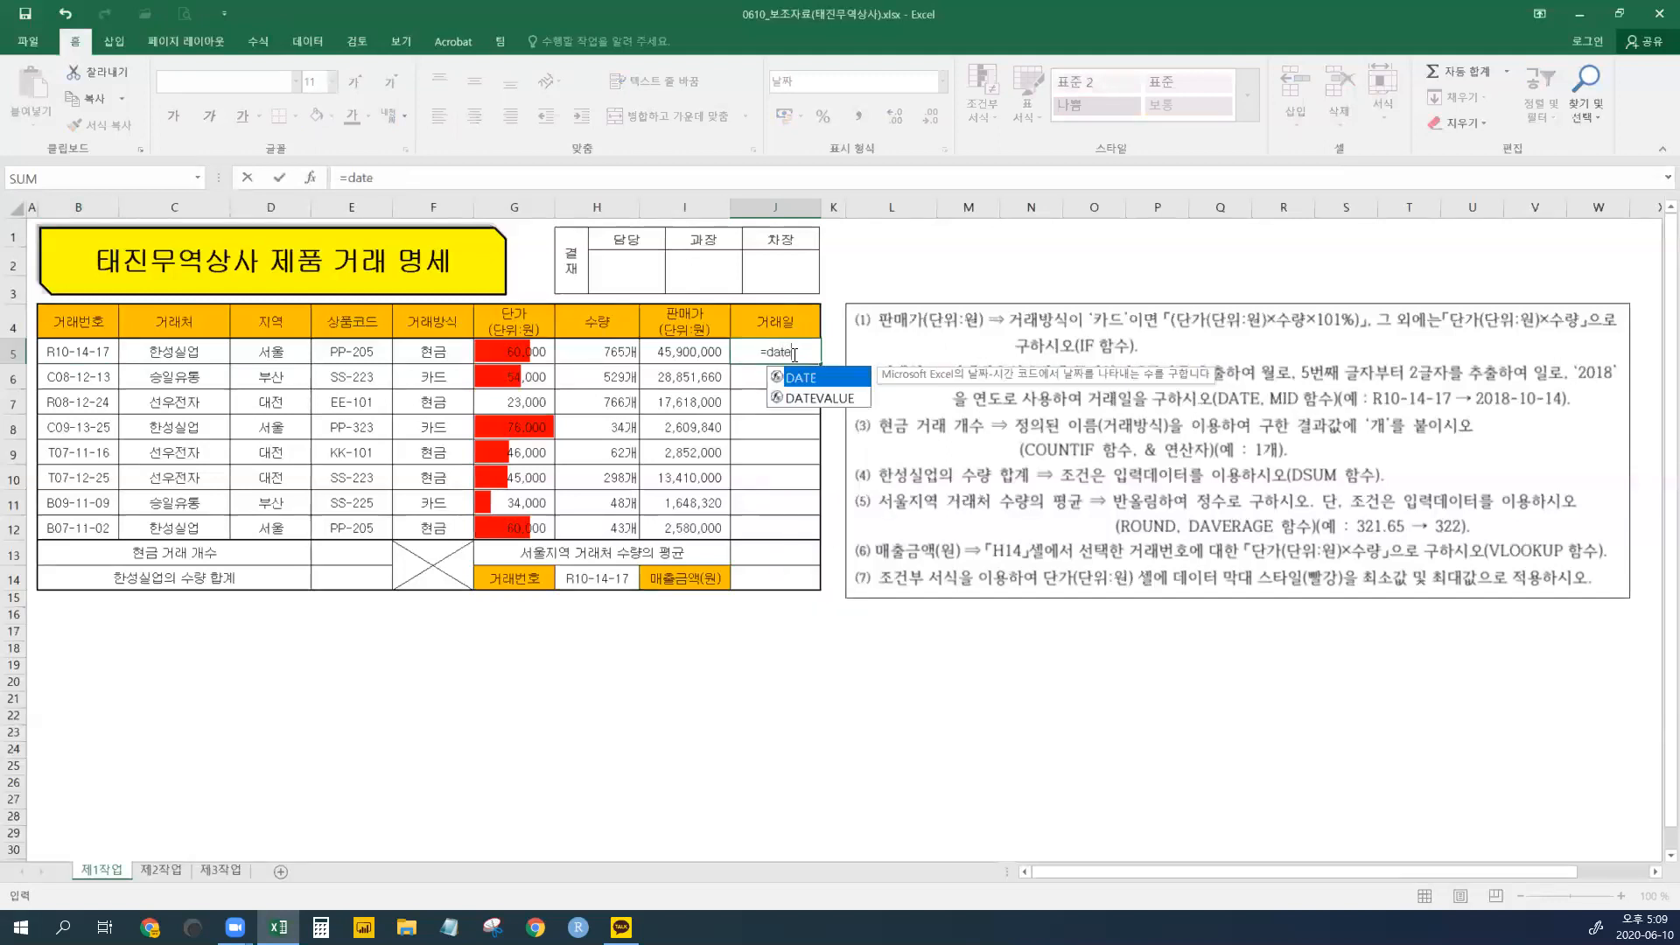
key(Tab)
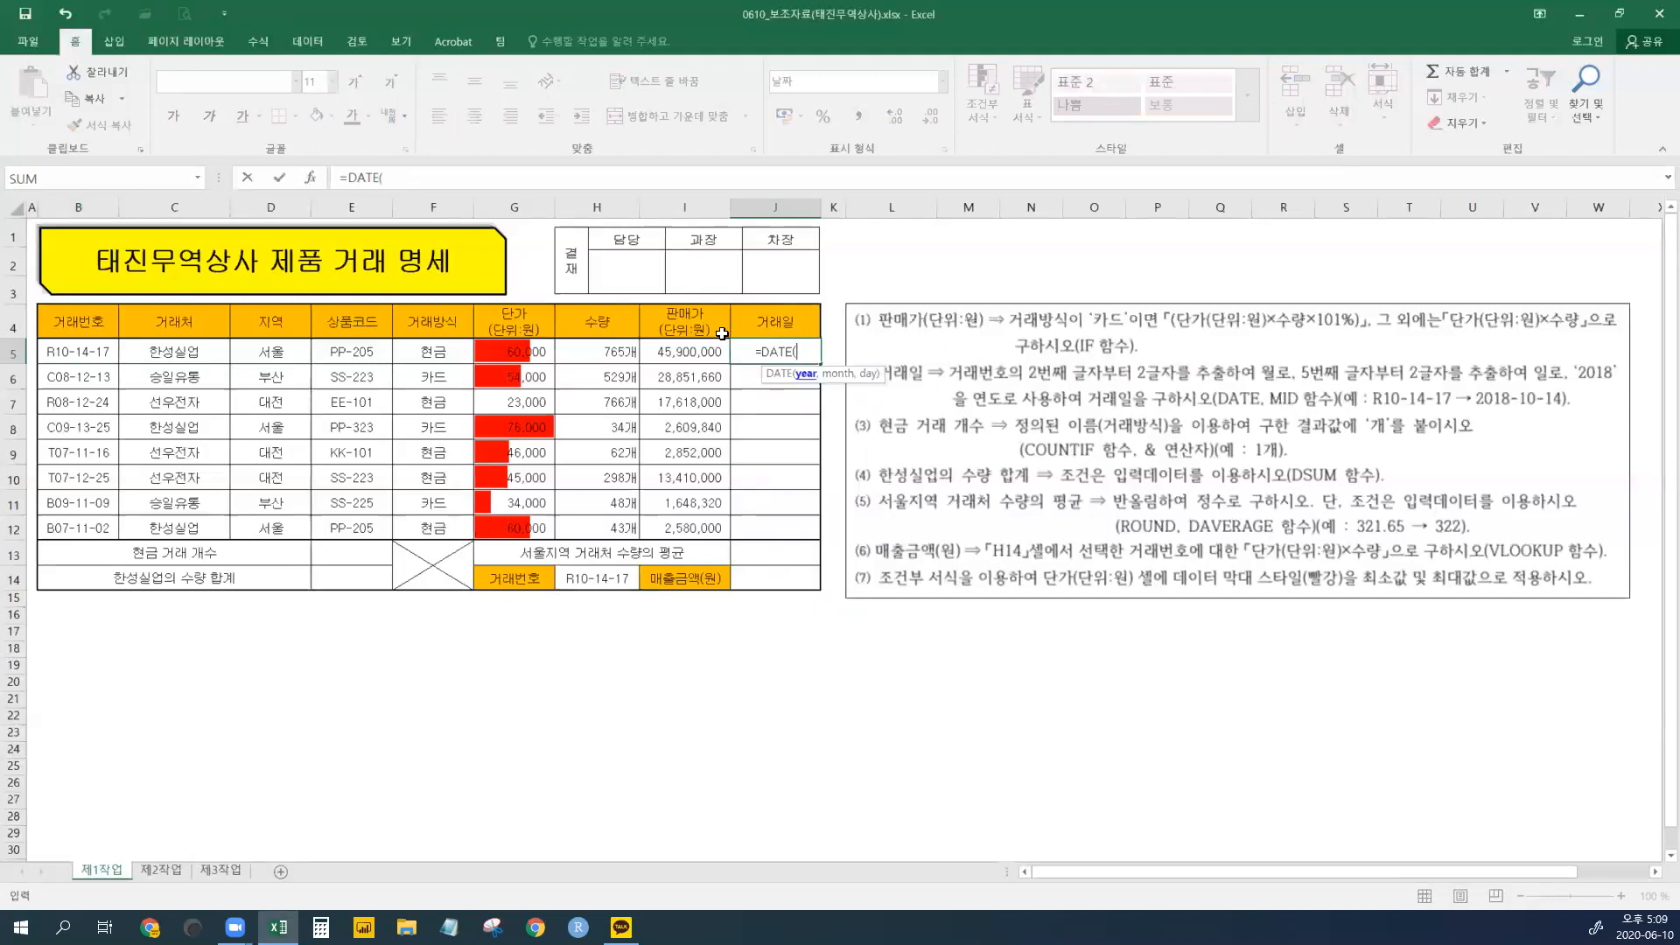
click(310, 177)
drag(1044, 697, 1146, 586)
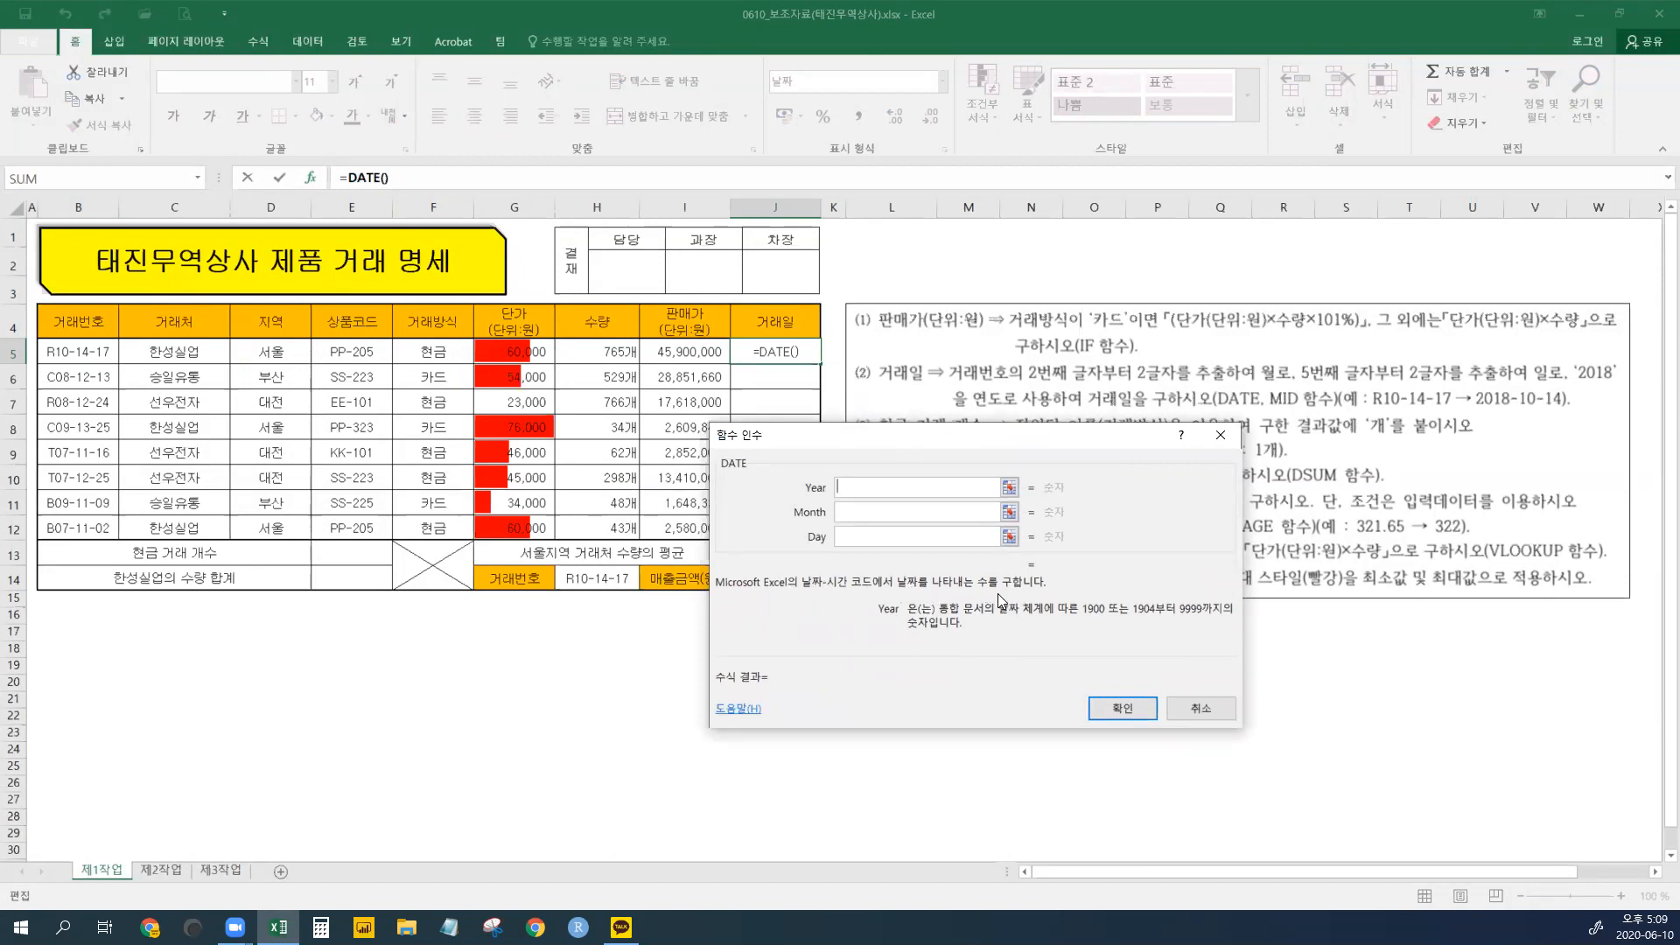
drag(872, 616, 875, 635)
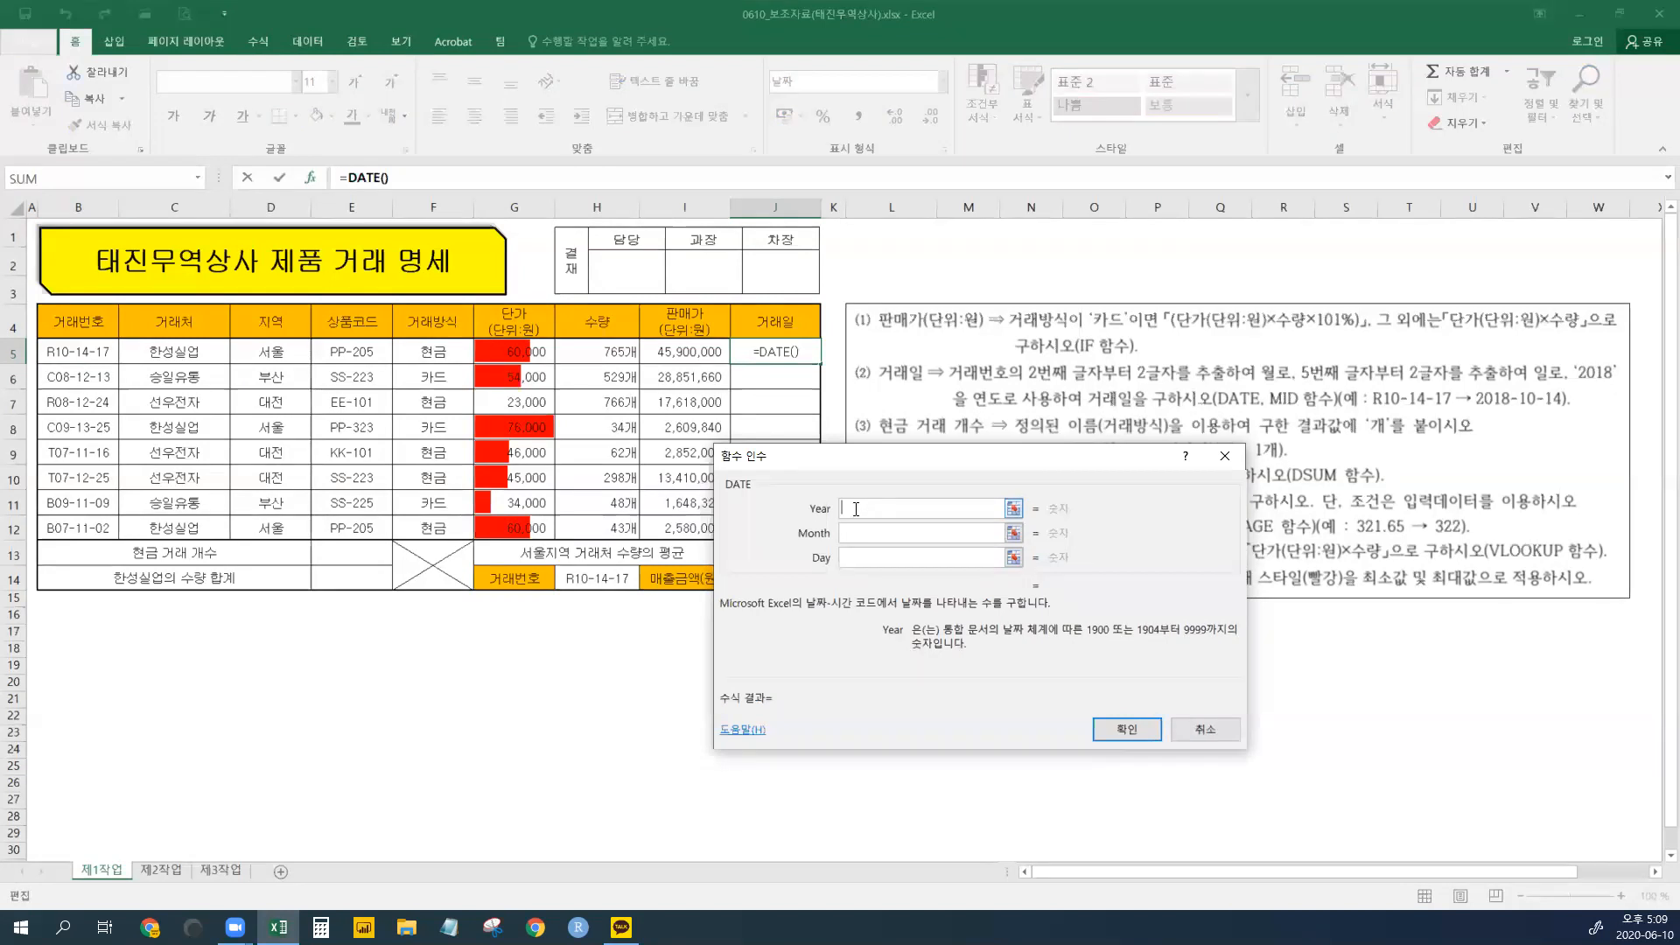
- Enter 2018 as the Year and begin a mid( expression for the Month
text(2018)
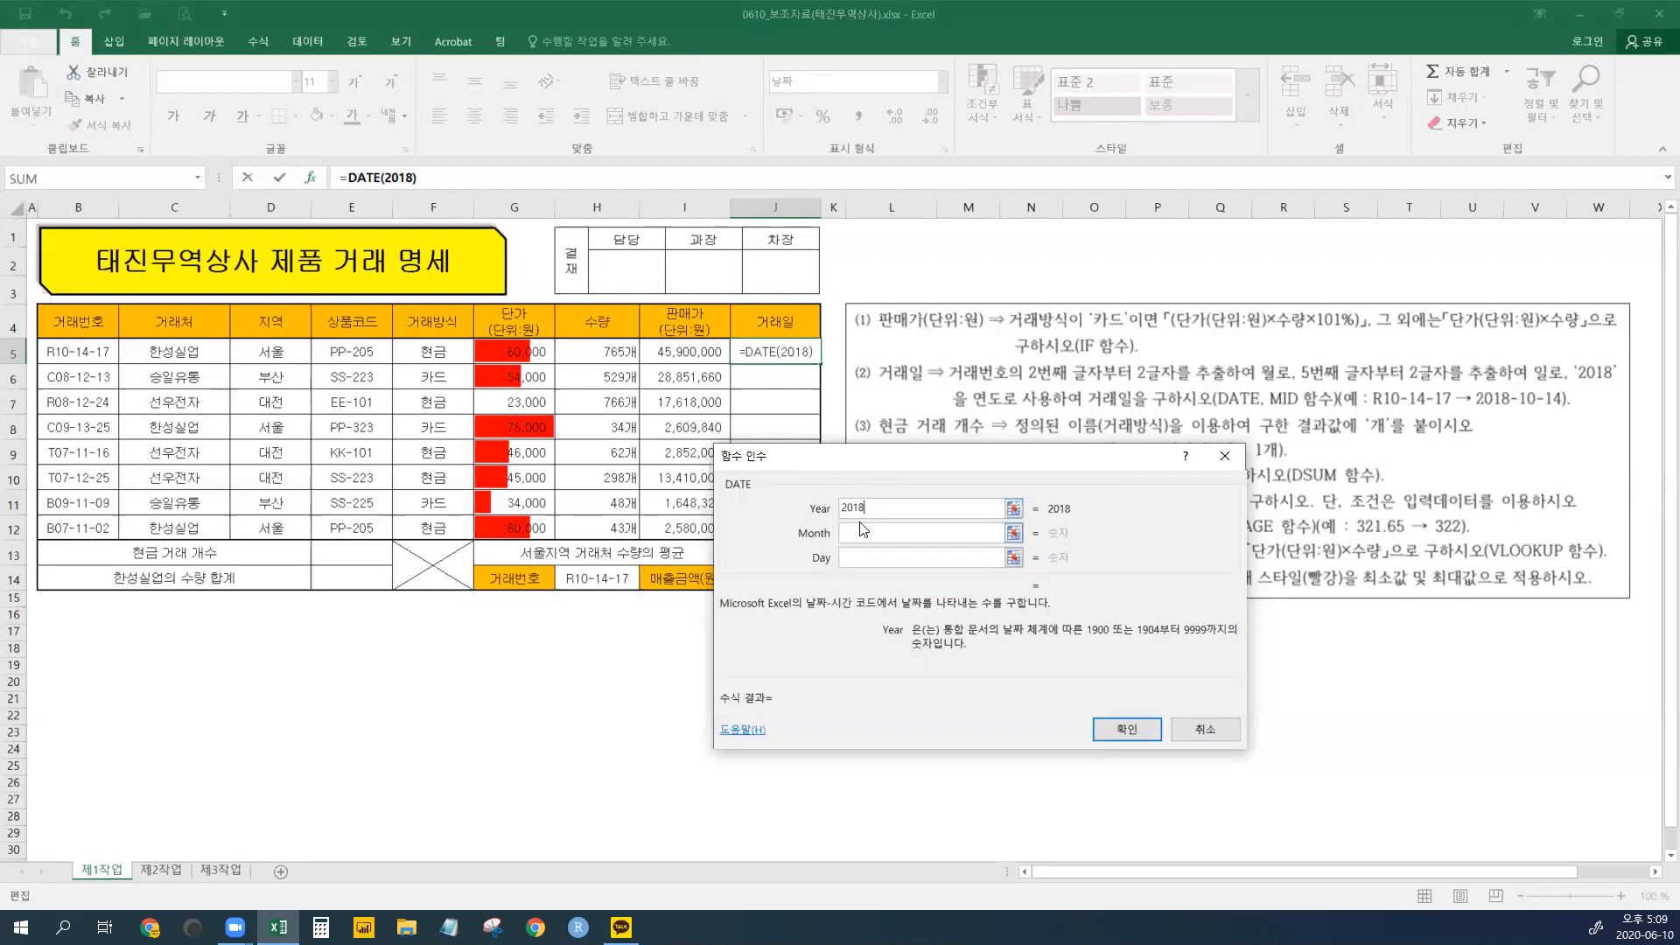
drag(842, 514, 875, 509)
click(875, 509)
click(866, 534)
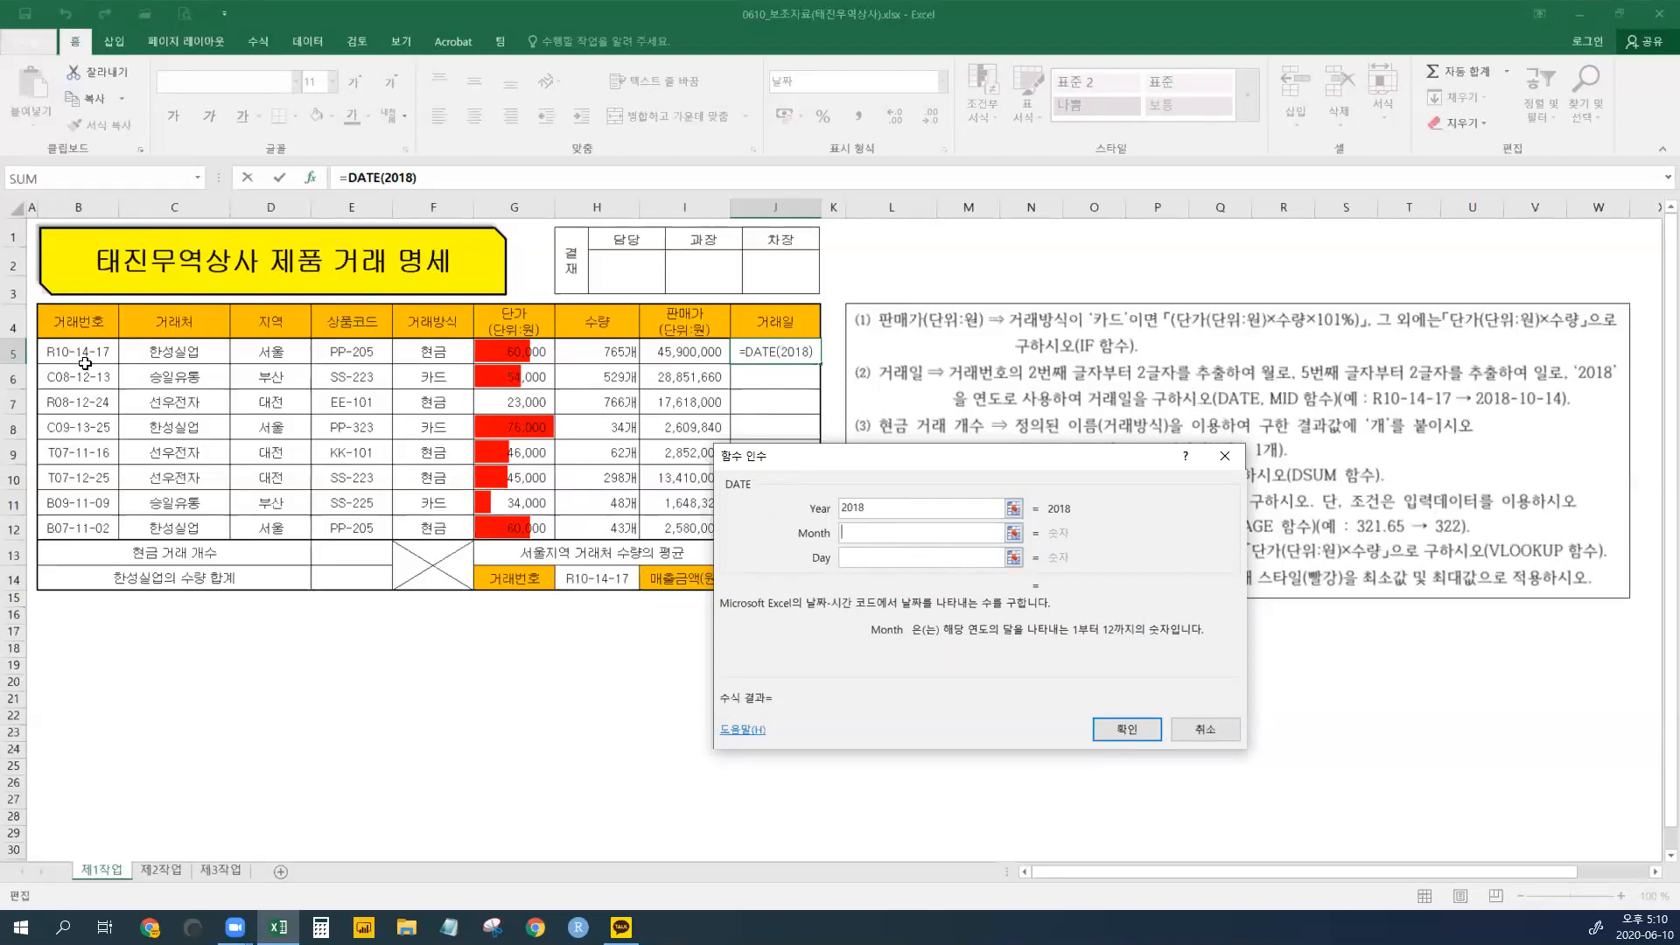
text(mid()
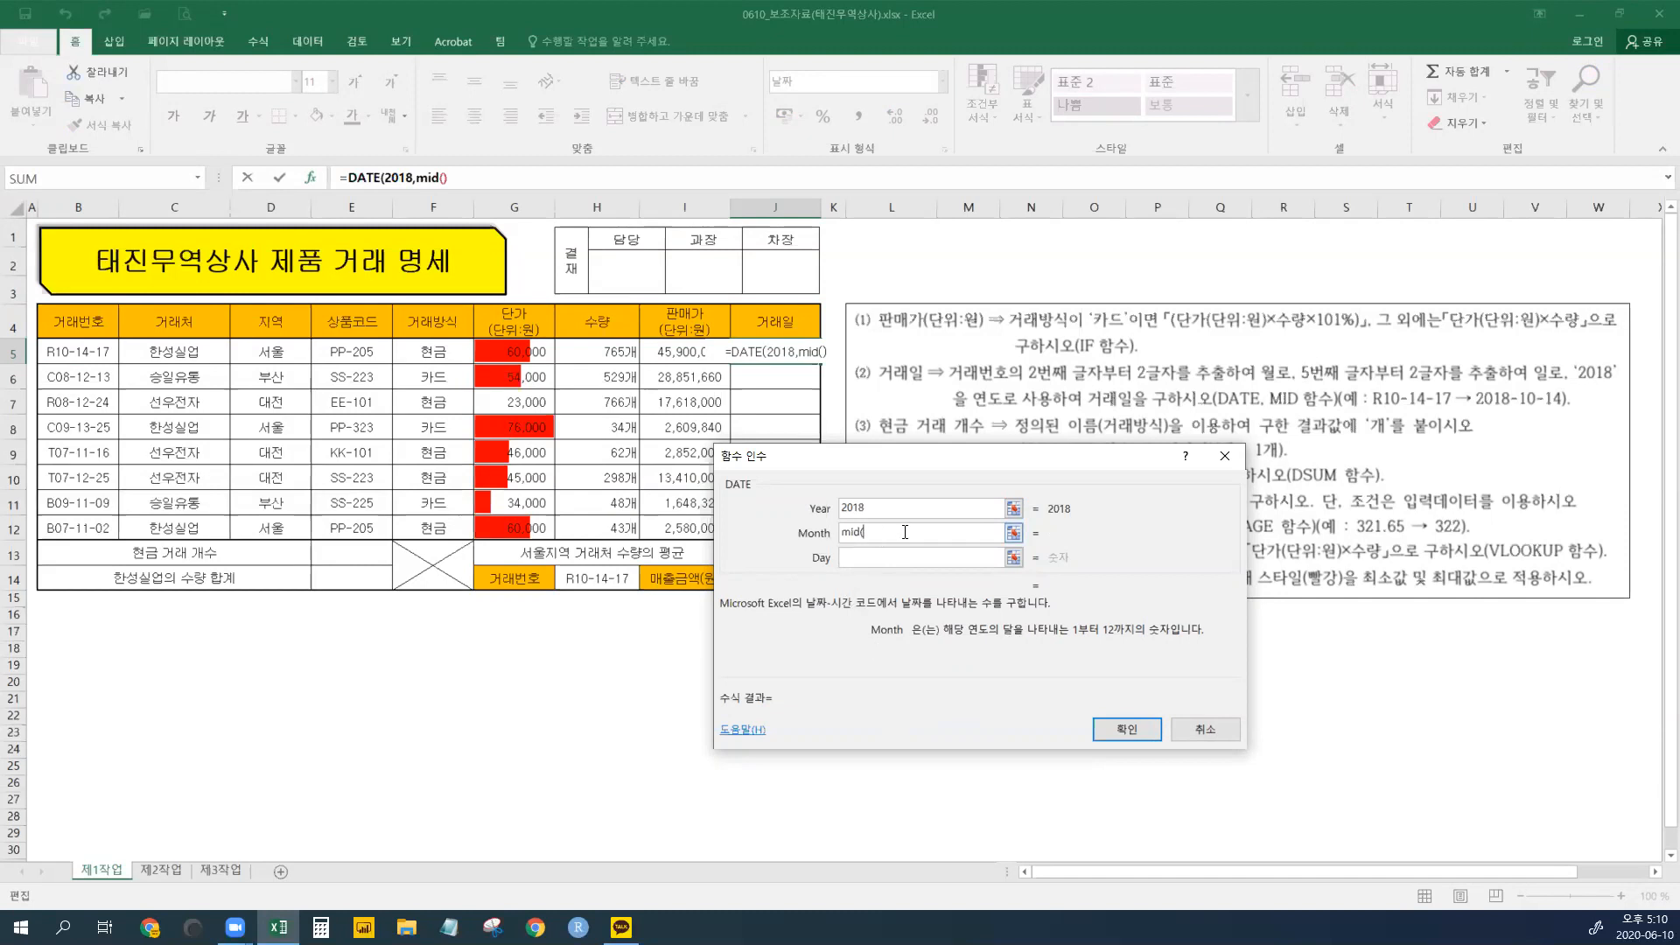
- Set the Month argument to MID(B5,2,2)
key(BackSpace)
key(BackSpace)
key(BackSpace)
key(BackSpace)
text(MID()
click(80, 354)
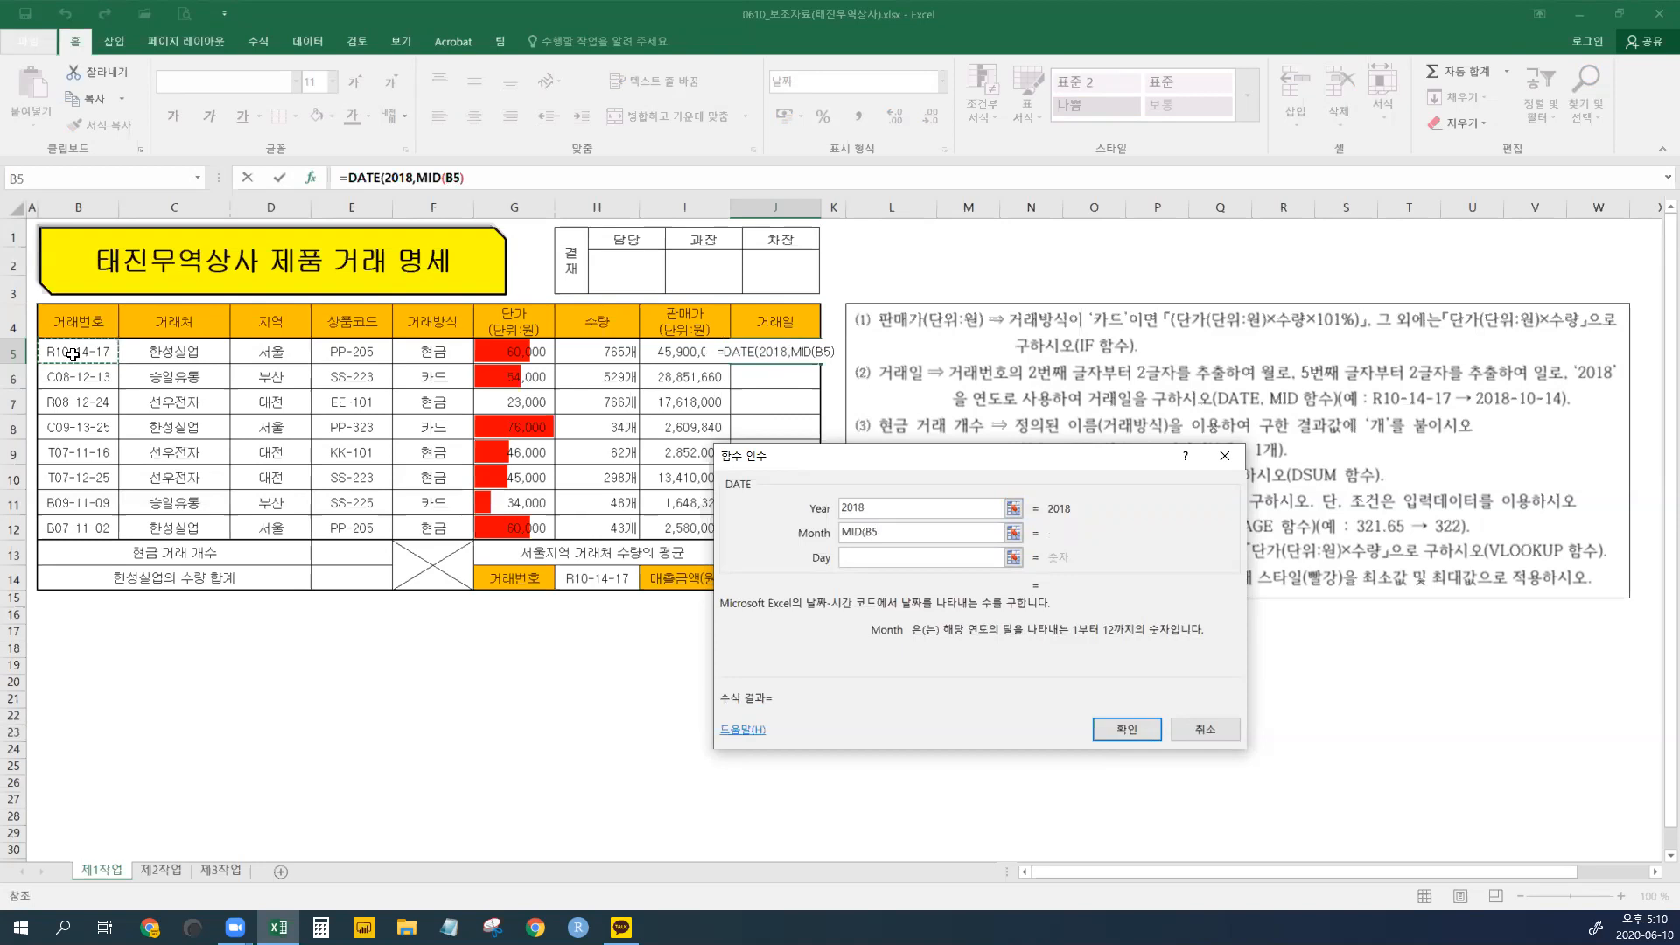
text(,2,2))
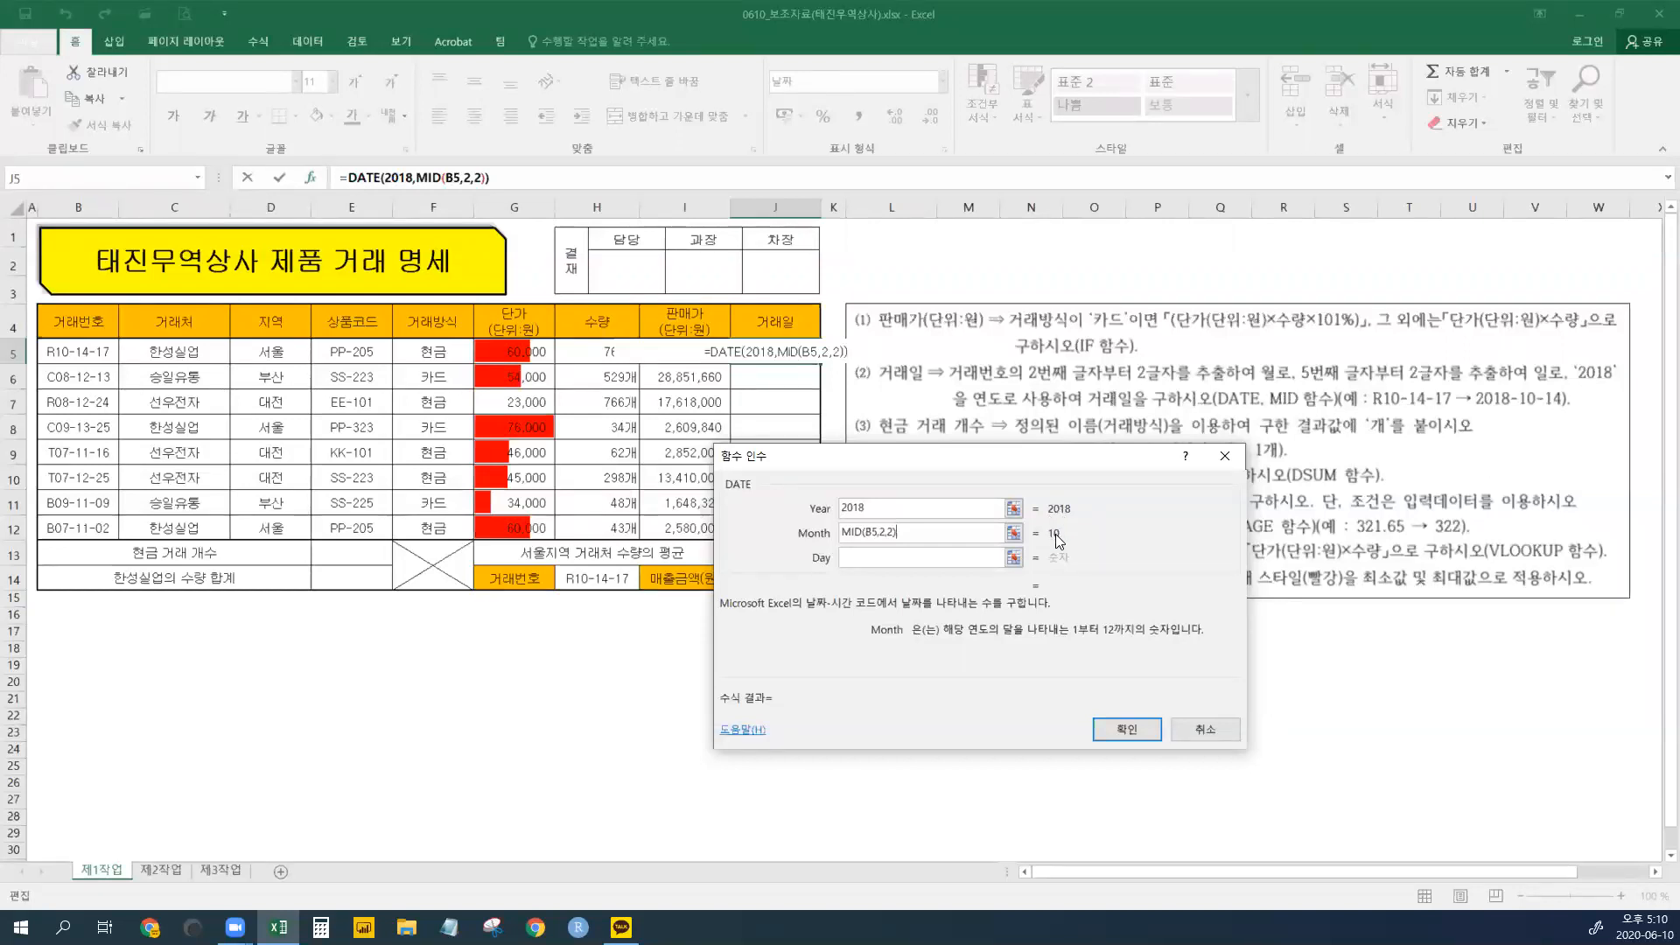
- Set the Day argument to MID(B5,5,2) by copying and editing the month expression
click(856, 558)
drag(896, 532, 820, 543)
key(ctrl+c)
click(858, 555)
key(ctrl+v)
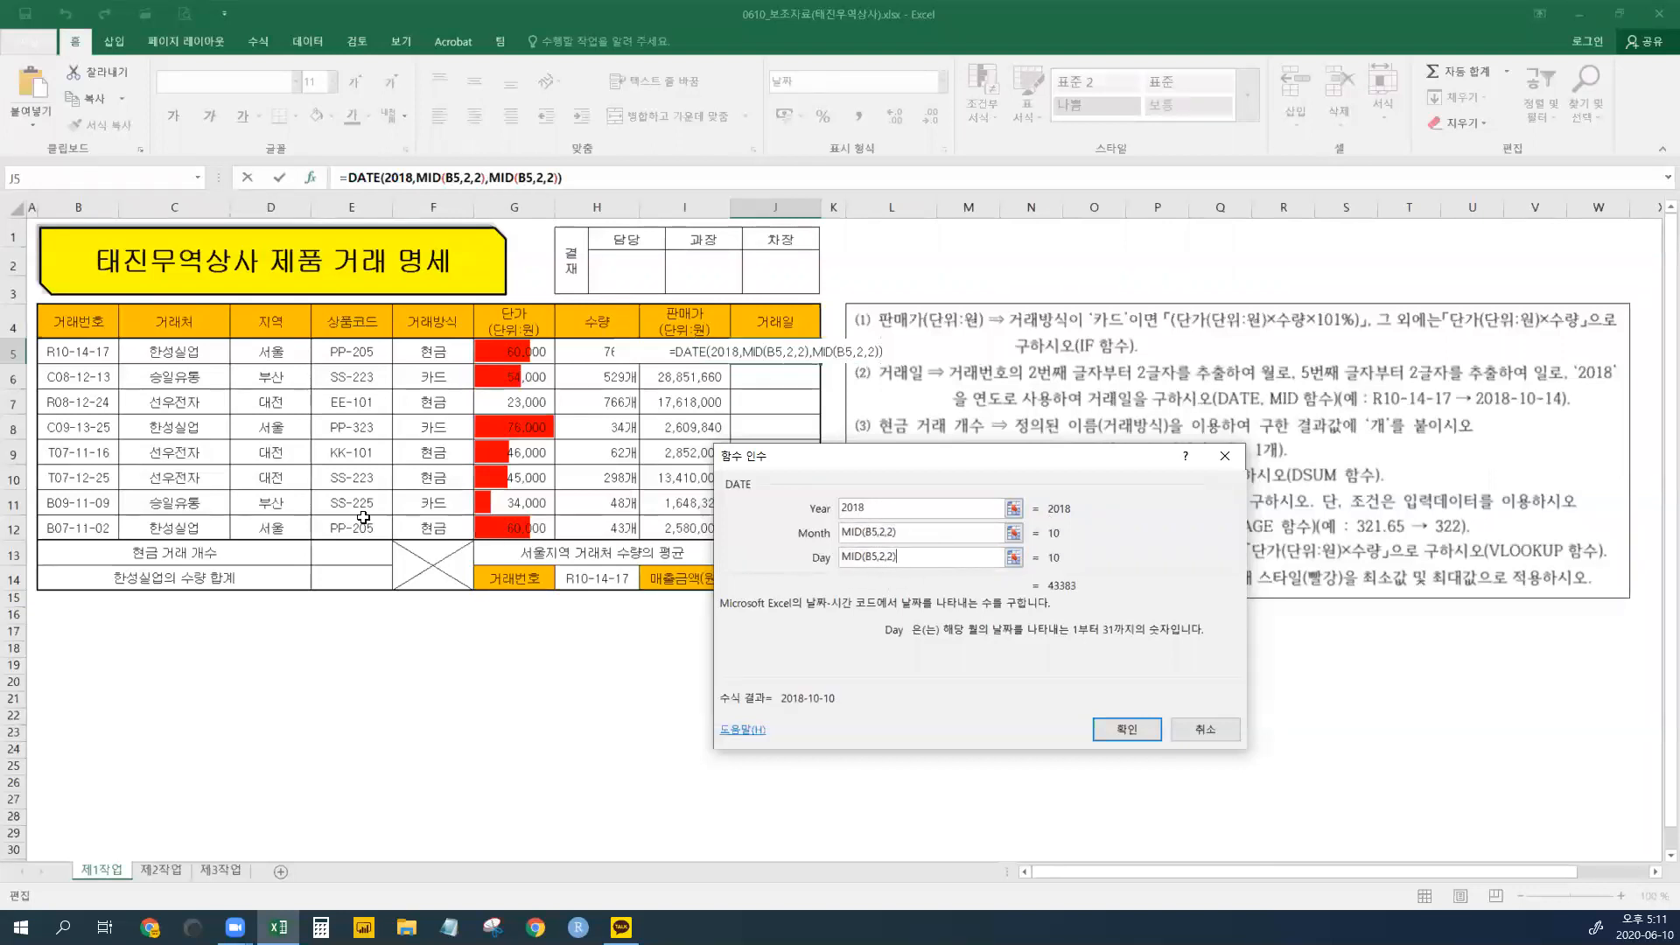
click(880, 557)
key(BackSpace)
text(5)
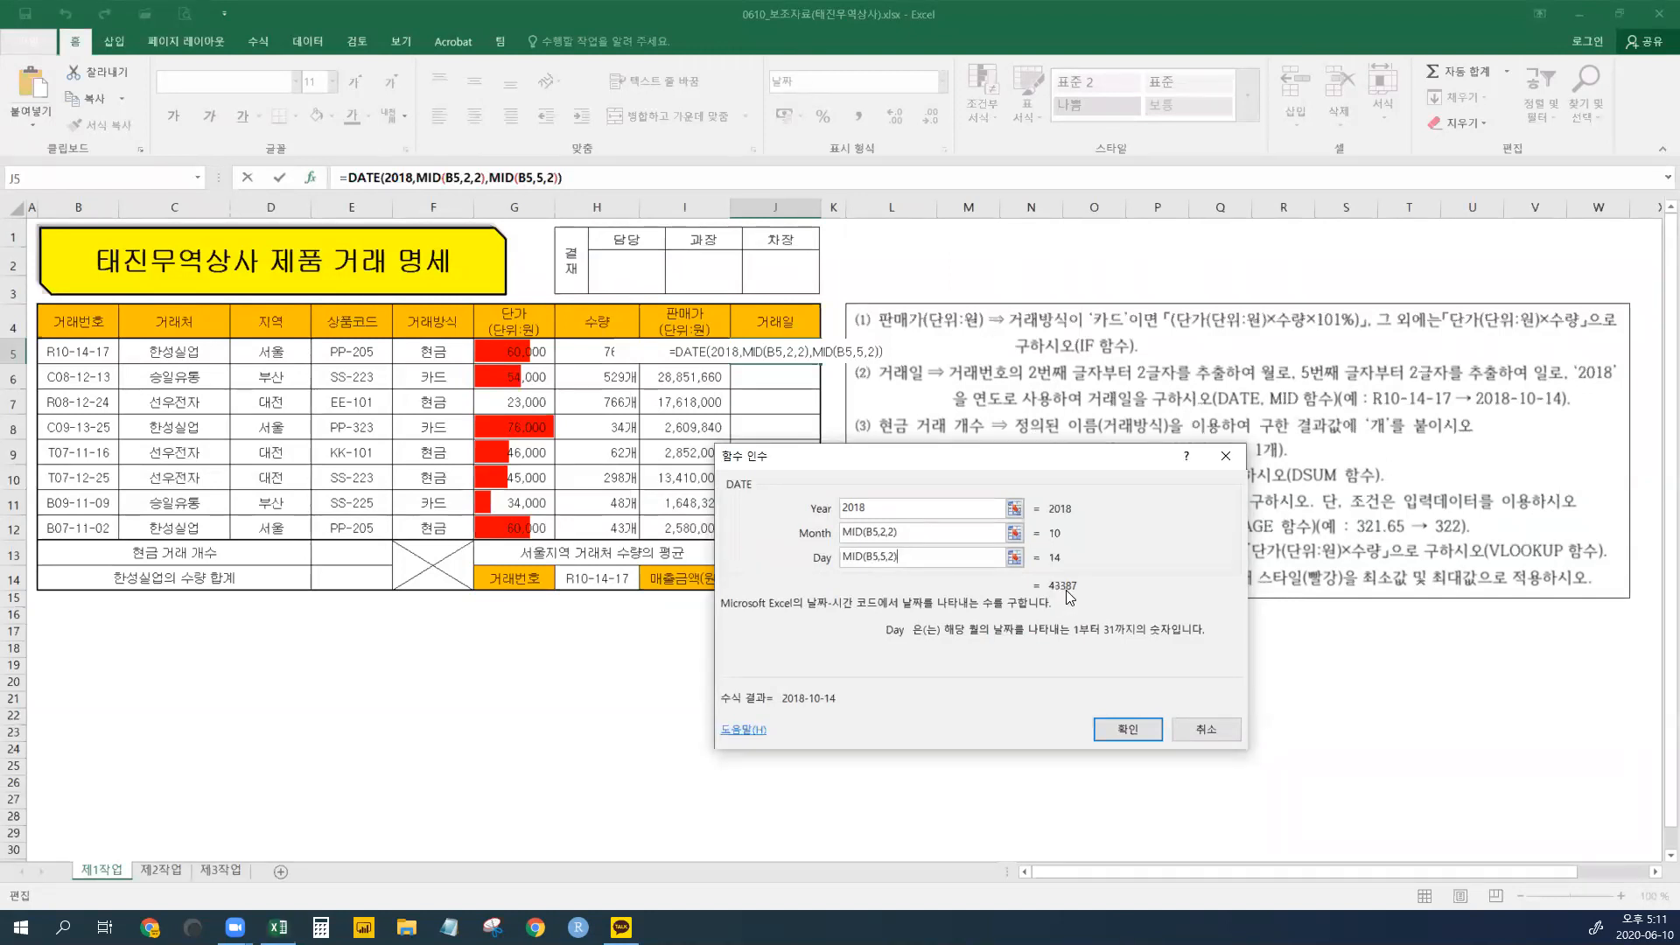
- Confirm the DATE formula and format J5 as General, showing 43387
mouse_move(786, 710)
mouse_down()
mouse_move(818, 681)
mouse_move(787, 690)
mouse_move(803, 705)
mouse_move(766, 688)
mouse_up()
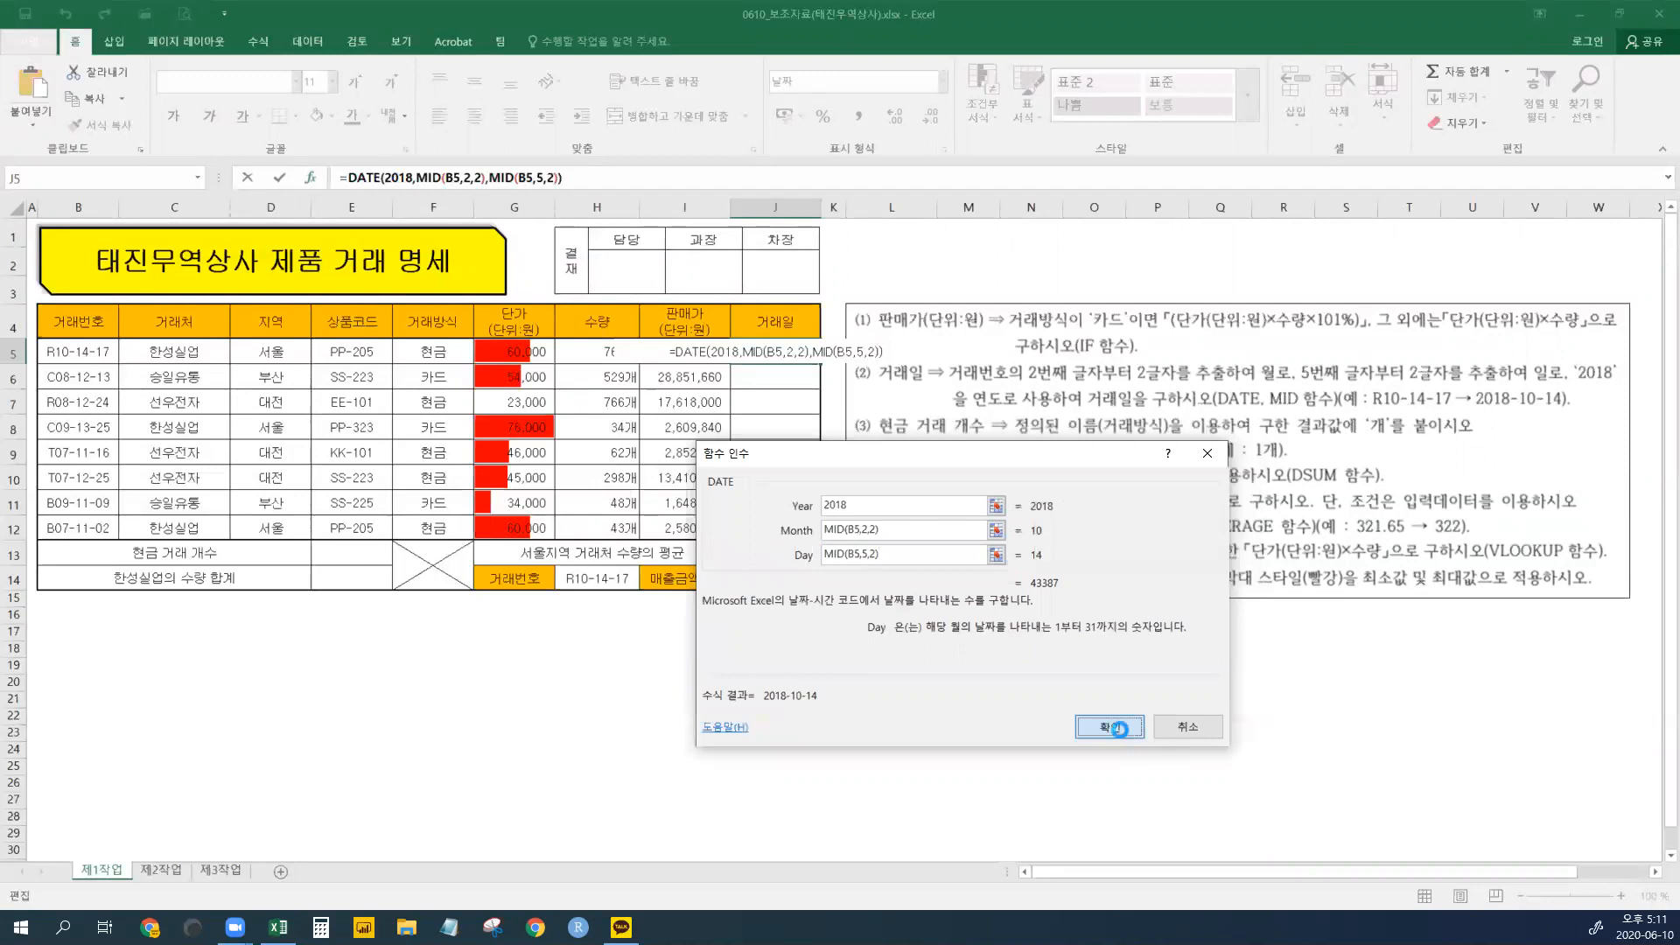
click(1110, 726)
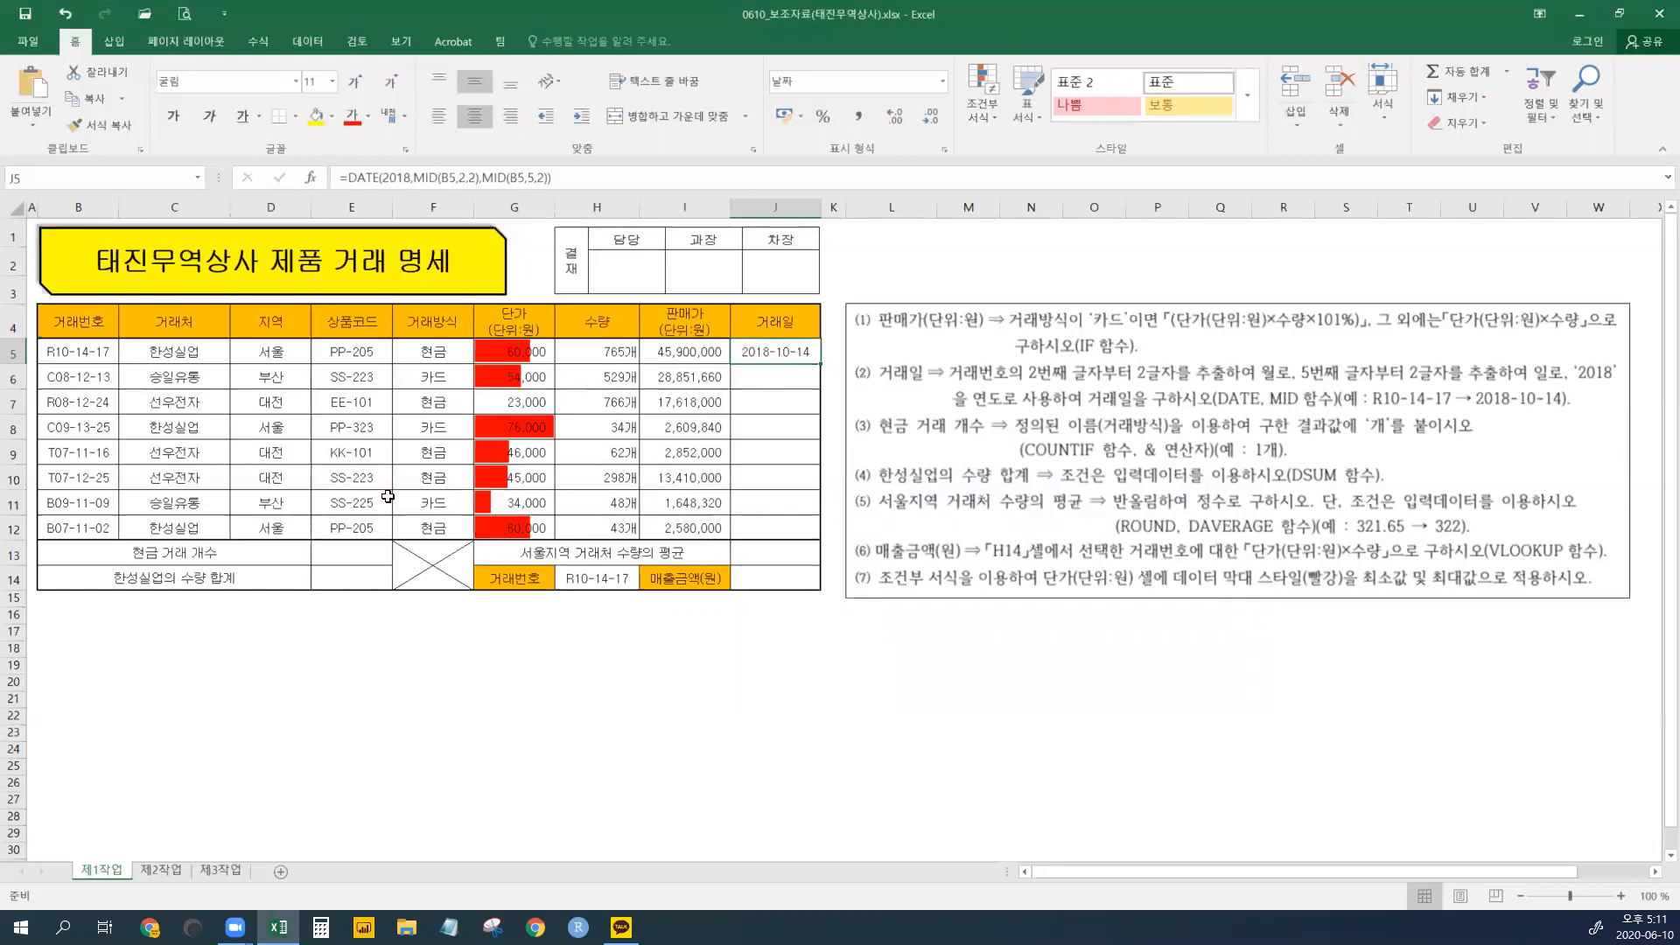
click(942, 86)
click(861, 117)
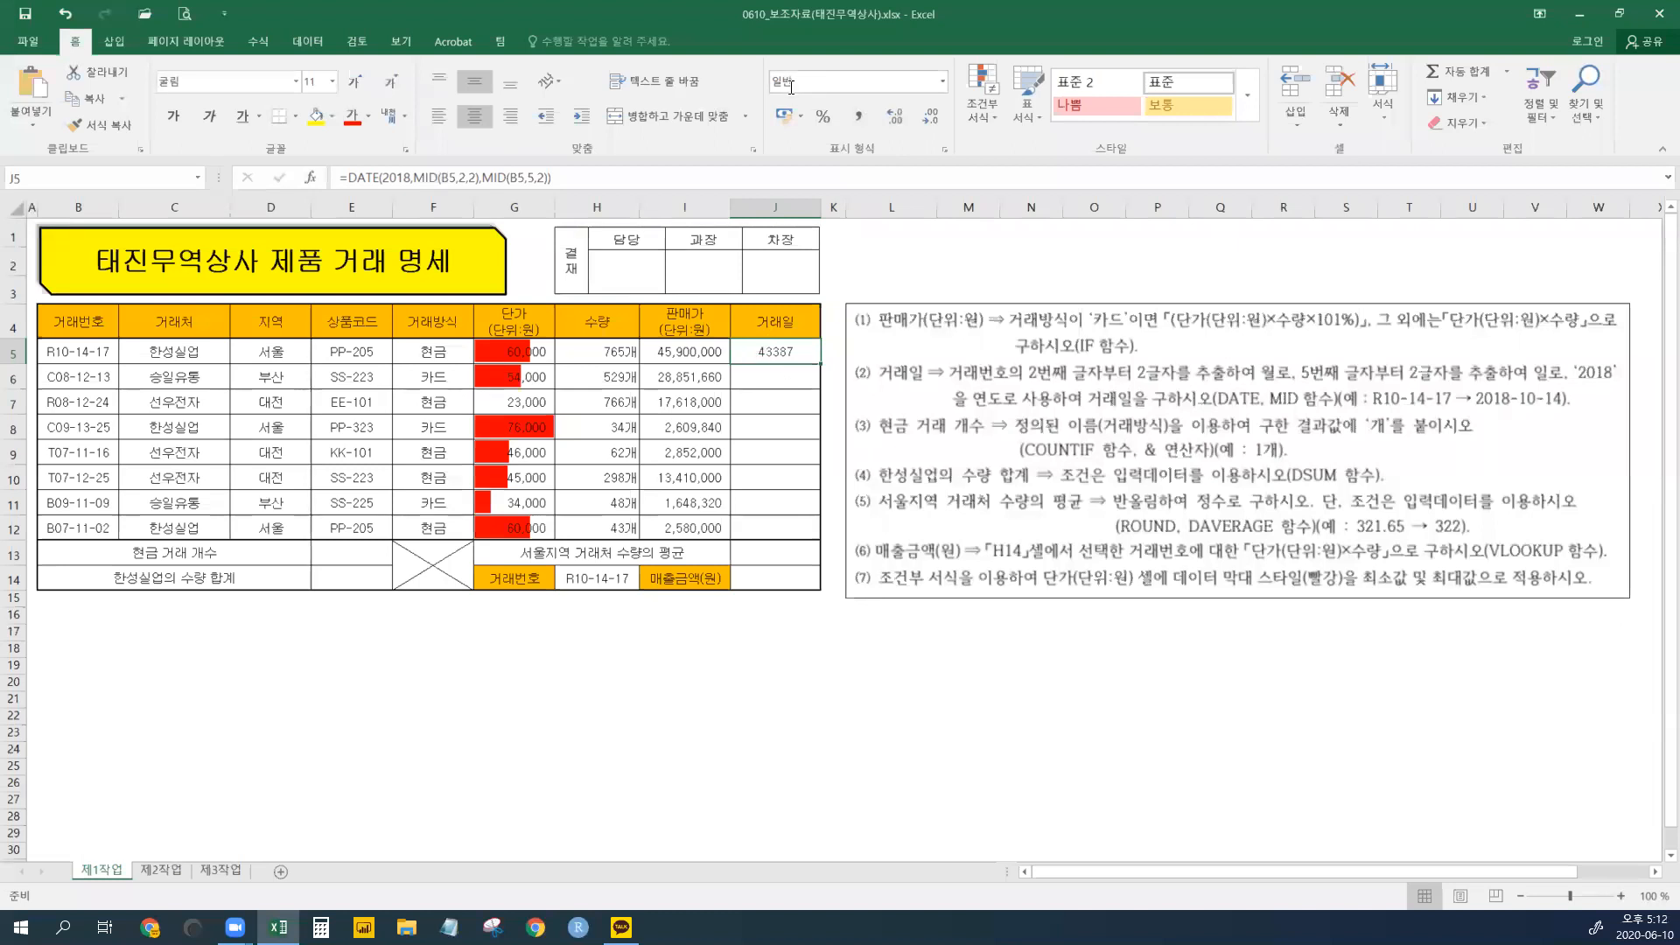
- Format J5 as Short Date and fill its formula down J5:J12 with Ctrl+D
click(943, 81)
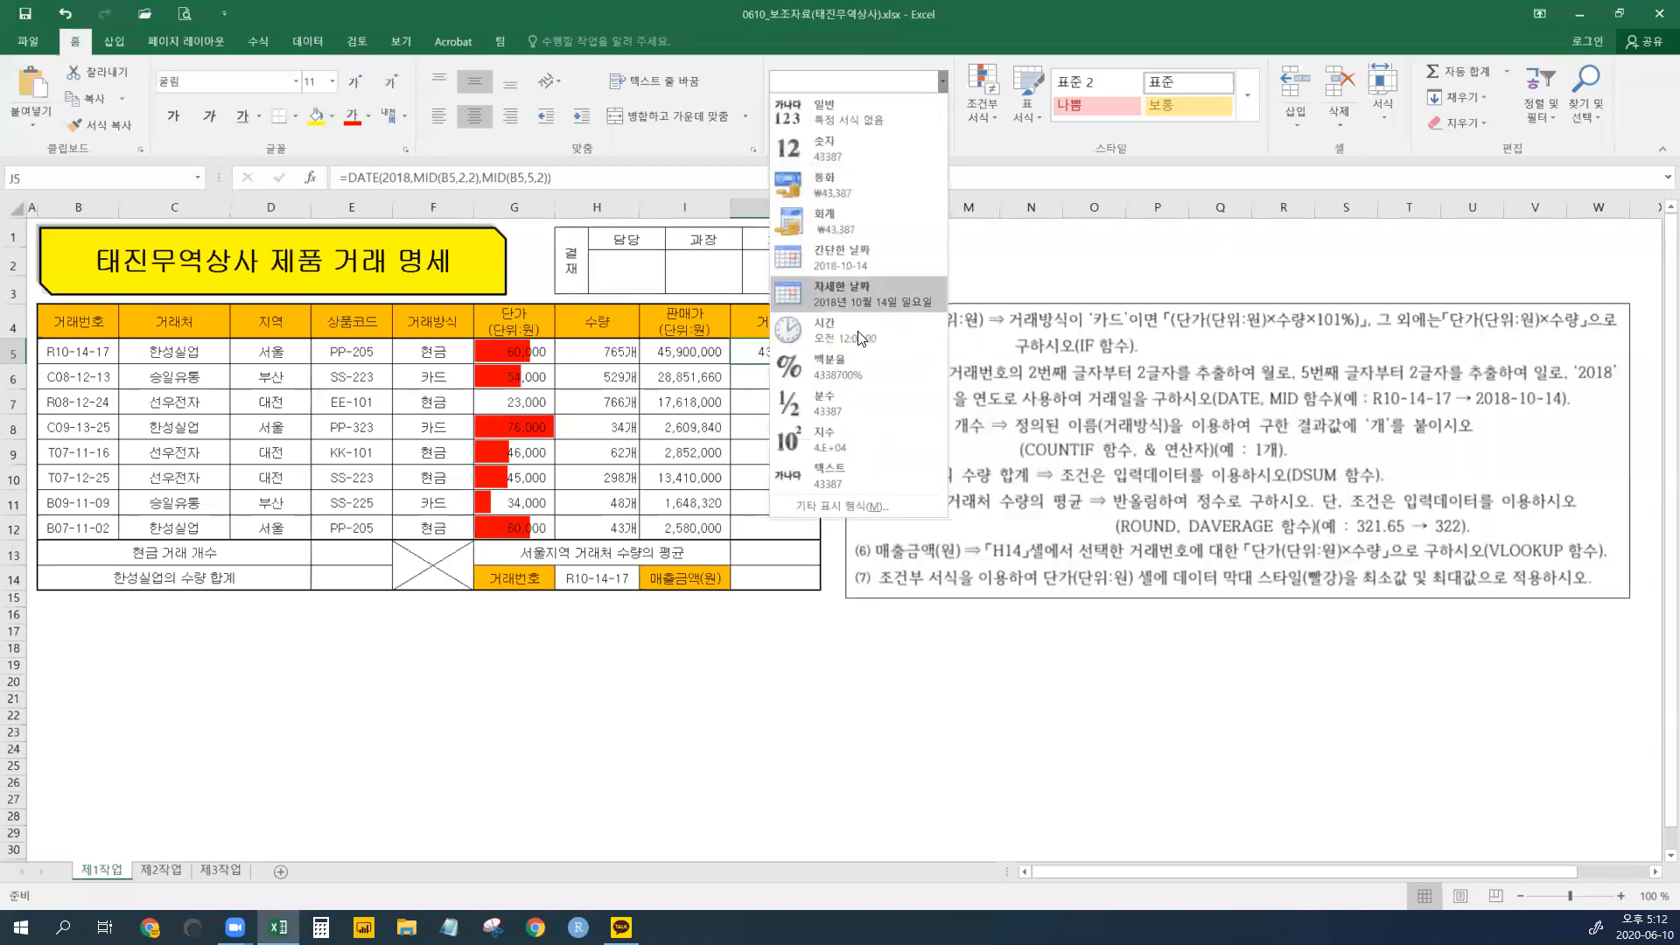
click(867, 257)
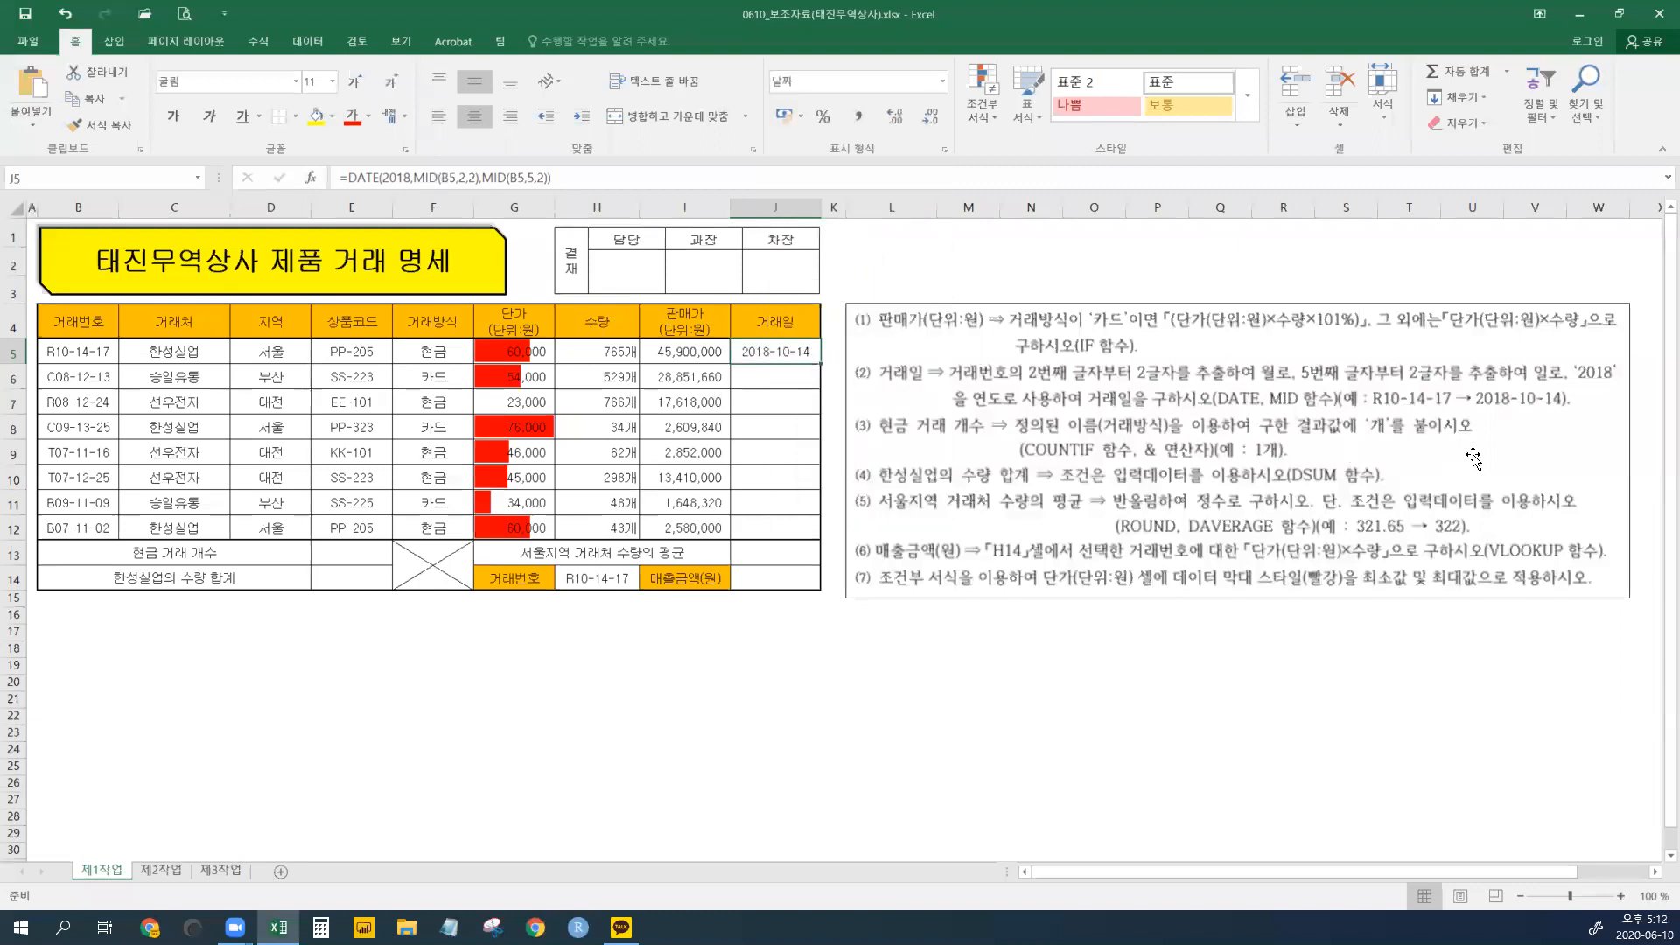
click(1354, 404)
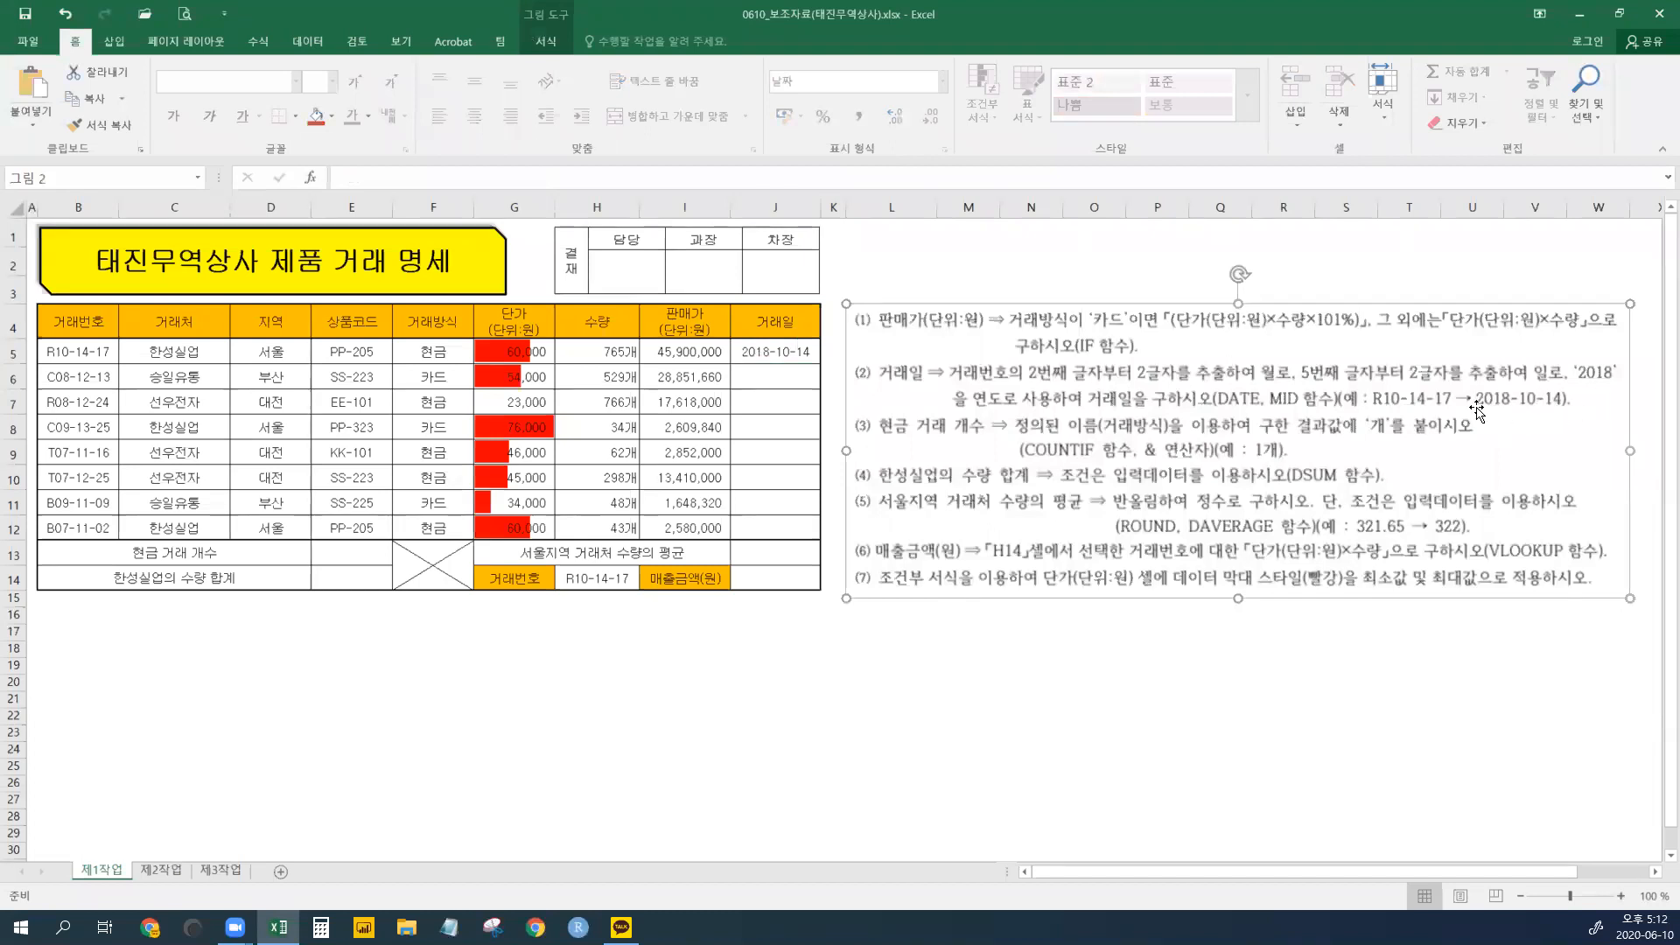
click(776, 356)
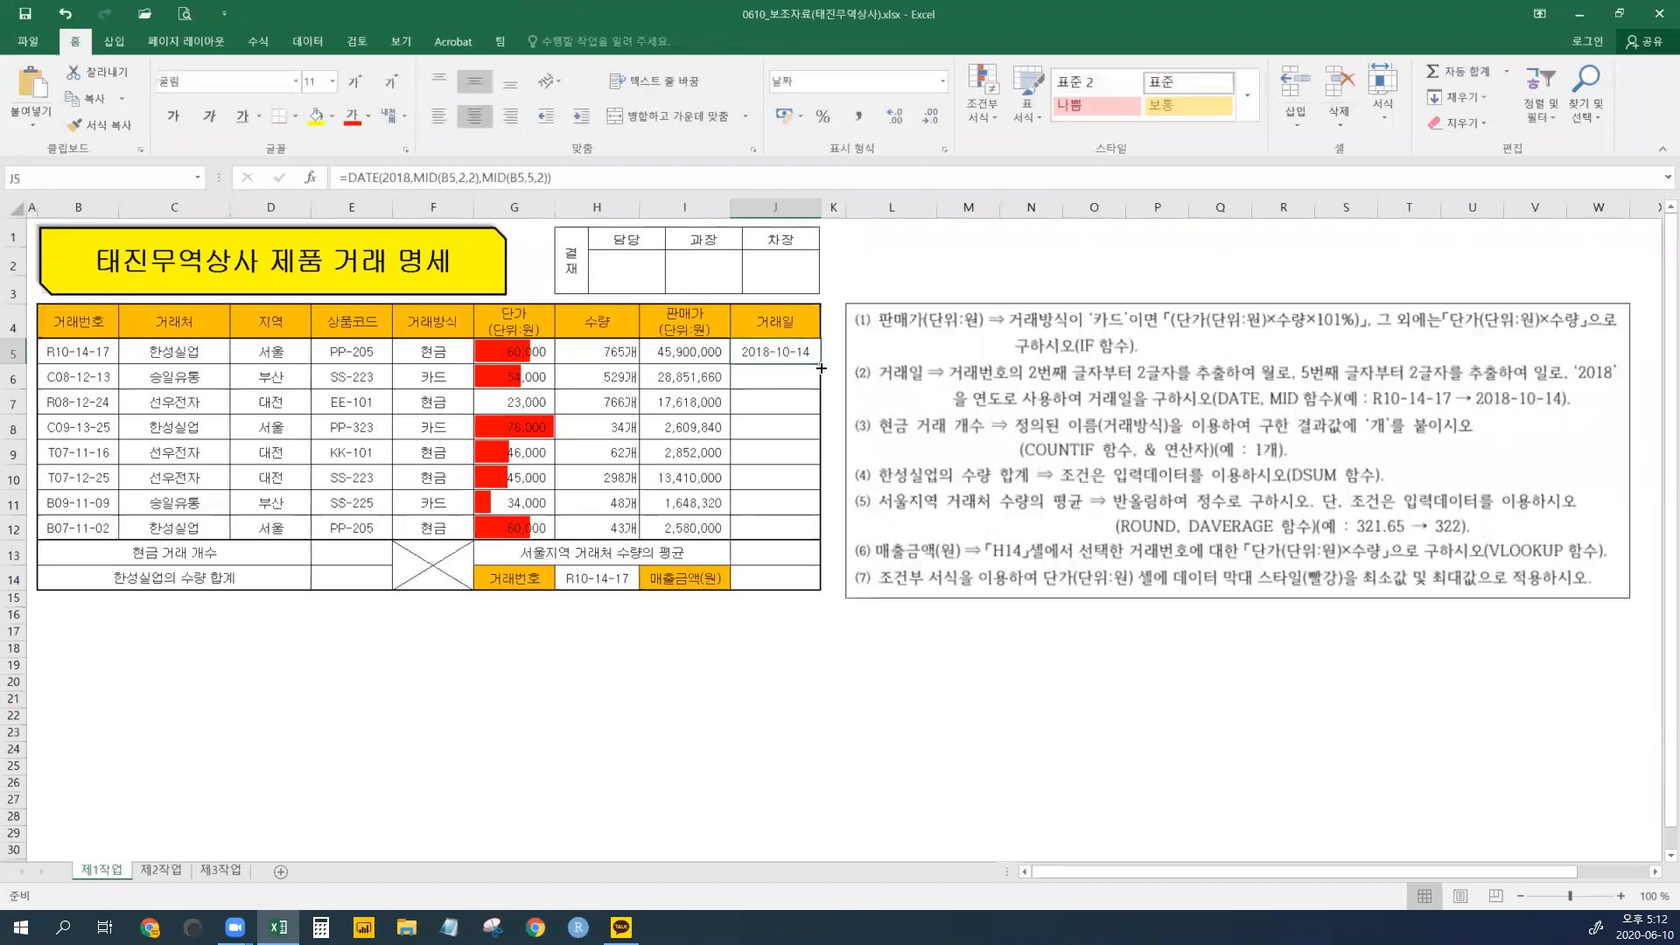
drag(792, 355, 786, 521)
key(ctrl+d)
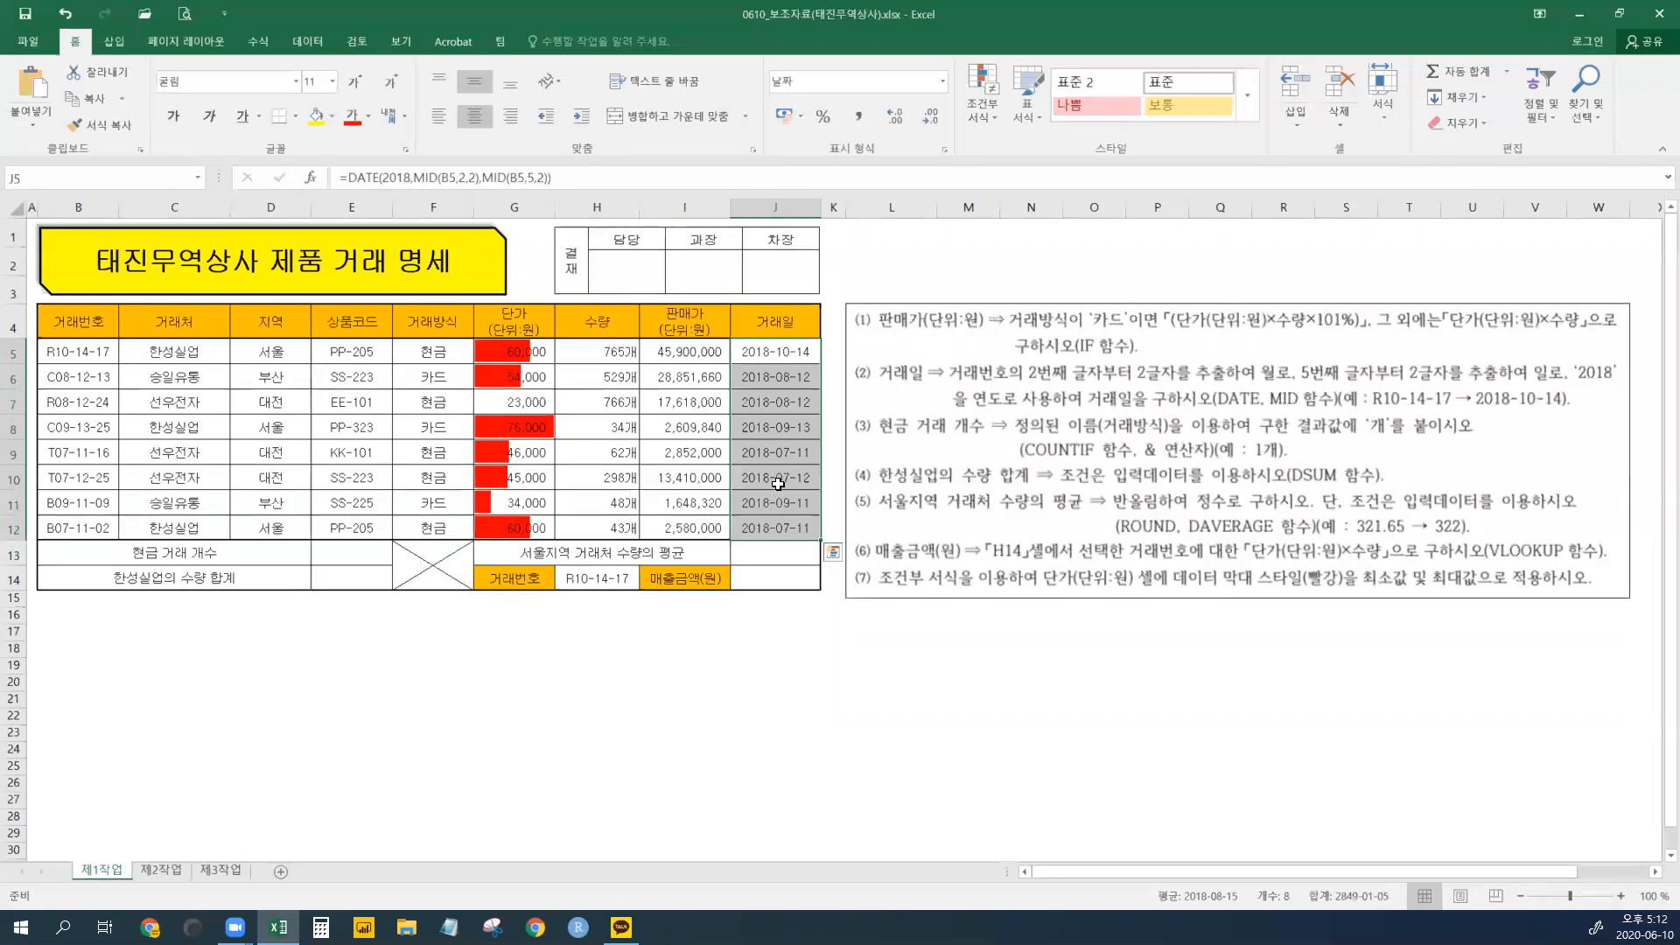
click(786, 452)
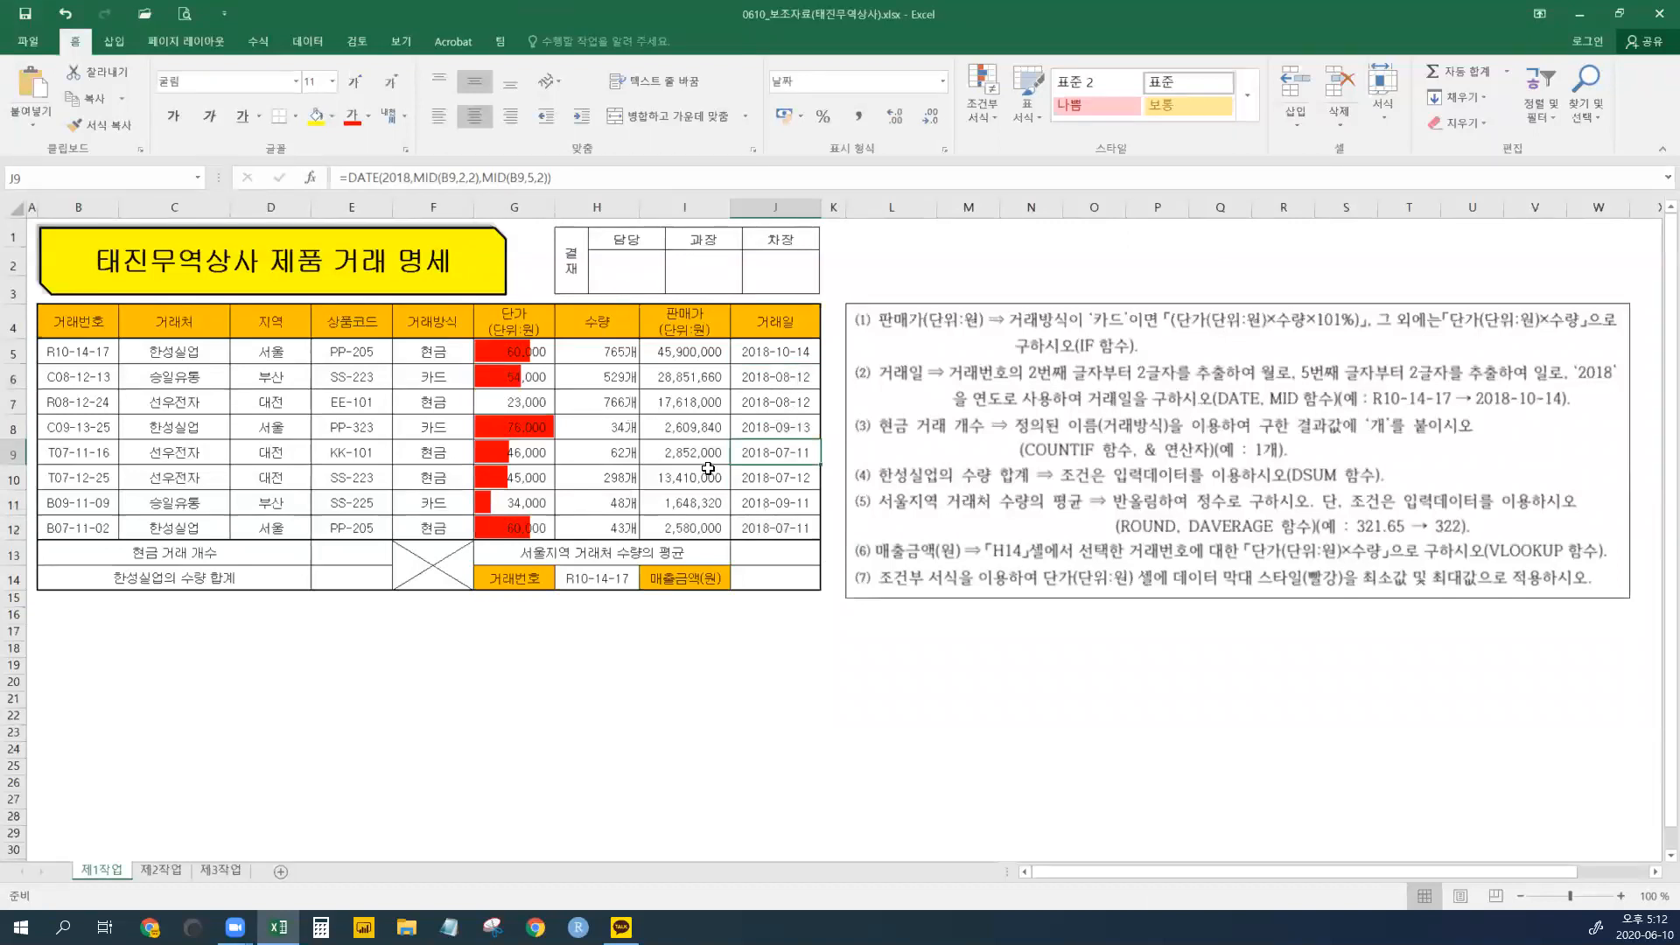
click(783, 398)
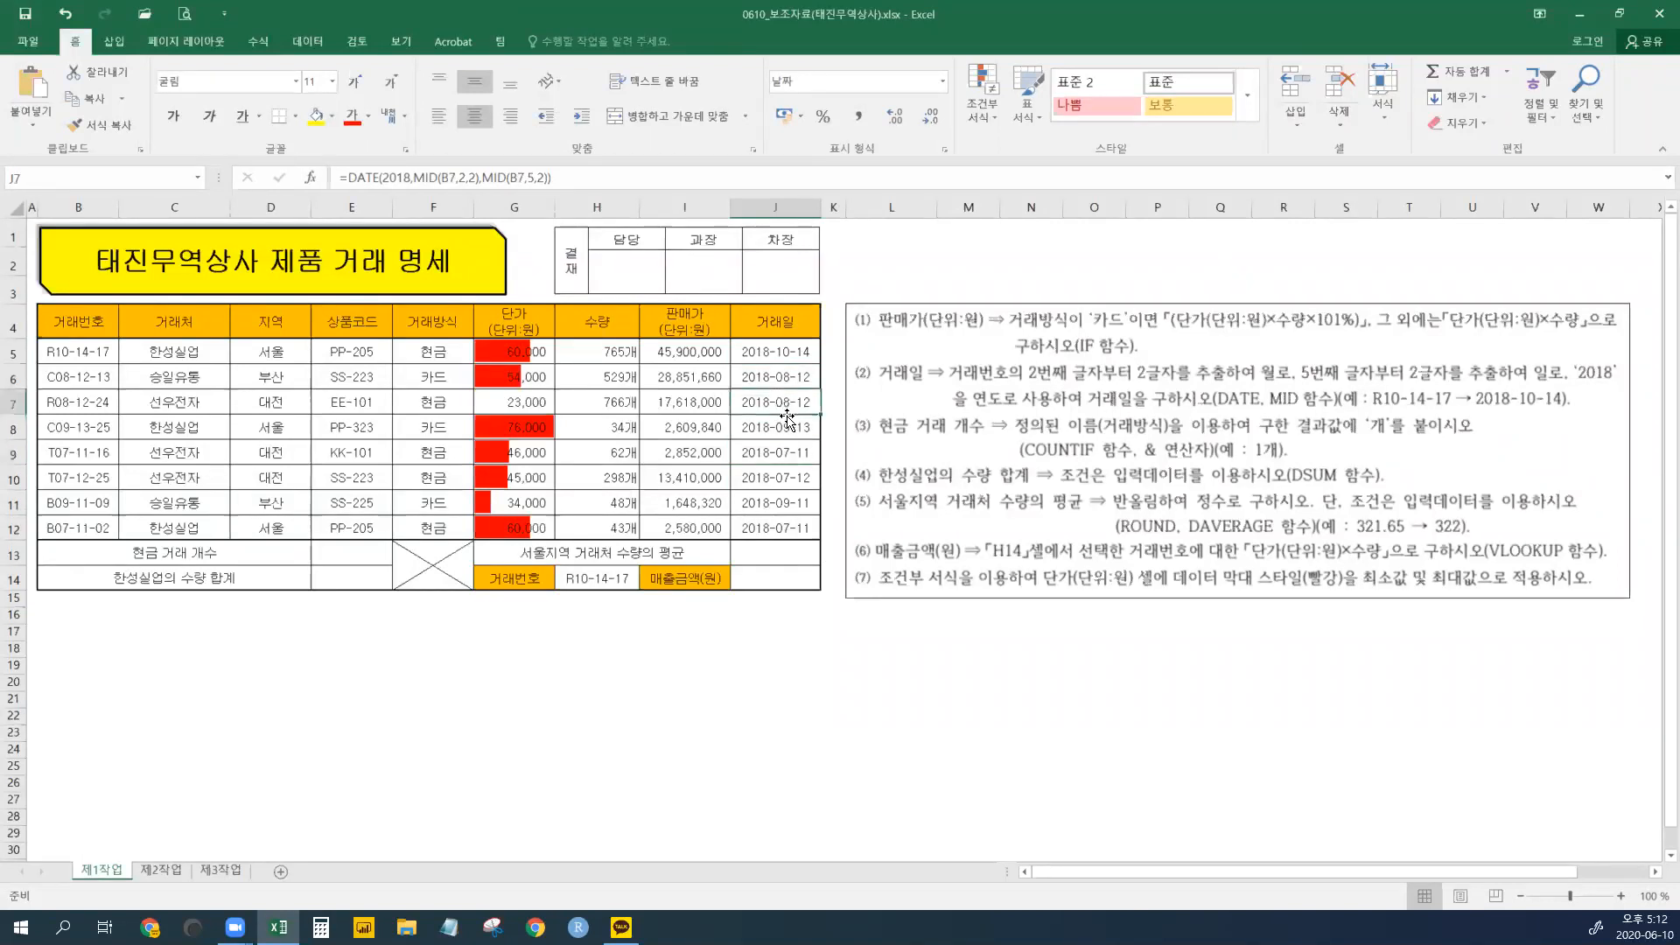
click(695, 407)
click(779, 407)
click(778, 486)
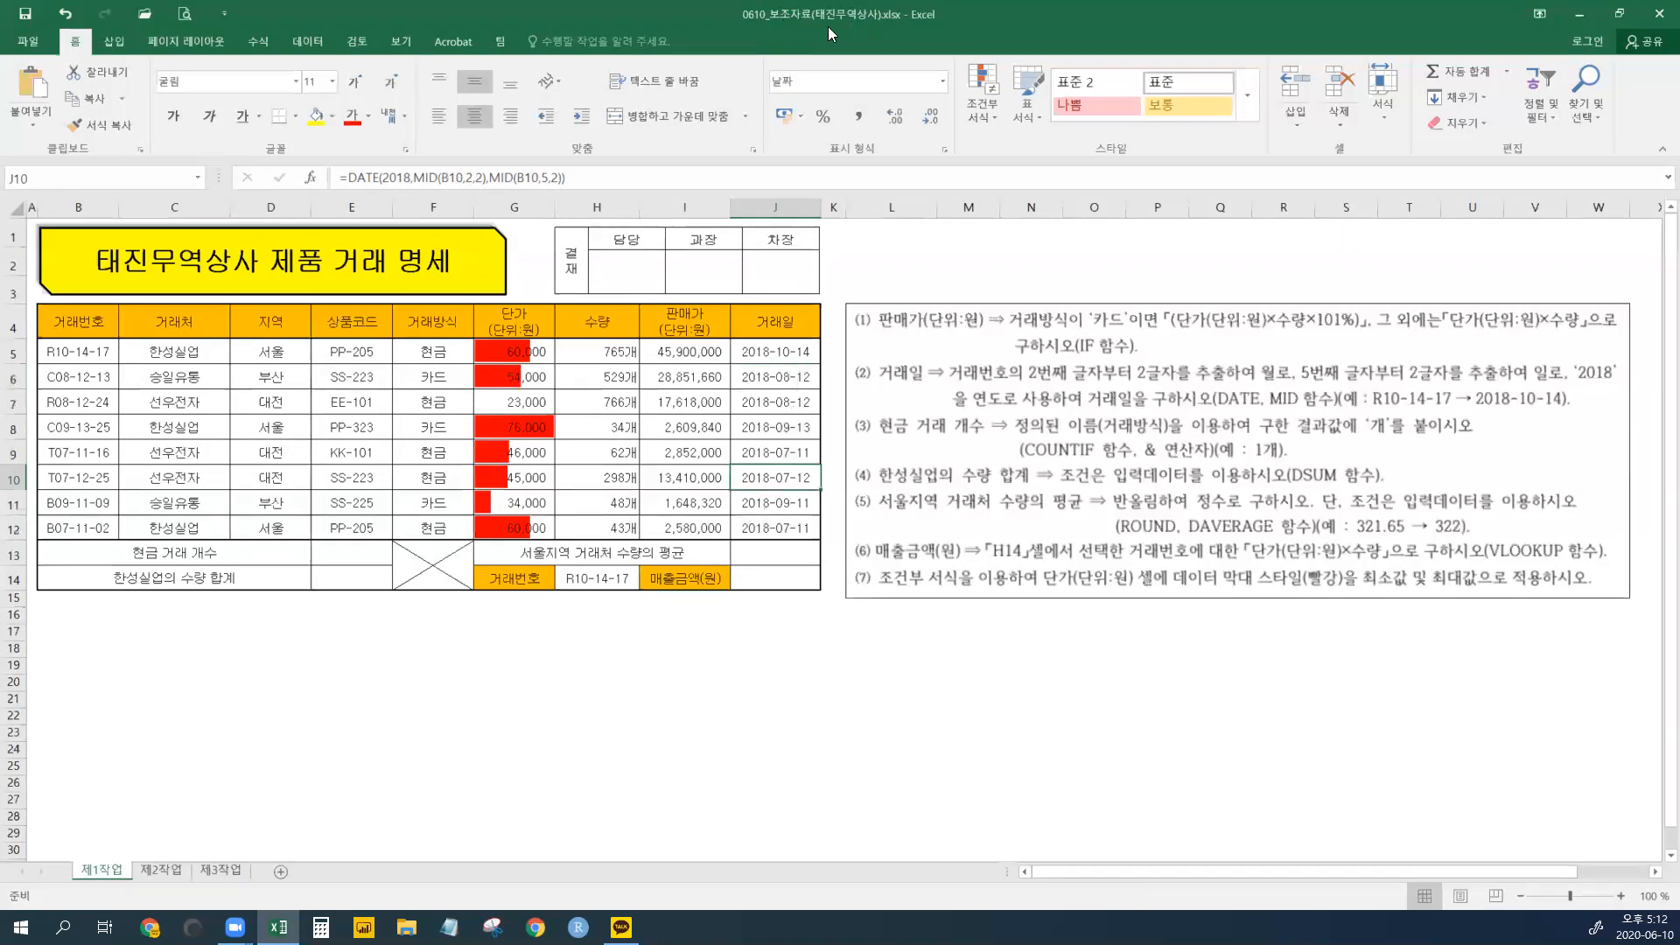
- Save As into Documents\ITQ with a file name made of the exam number and examinee's name
click(37, 46)
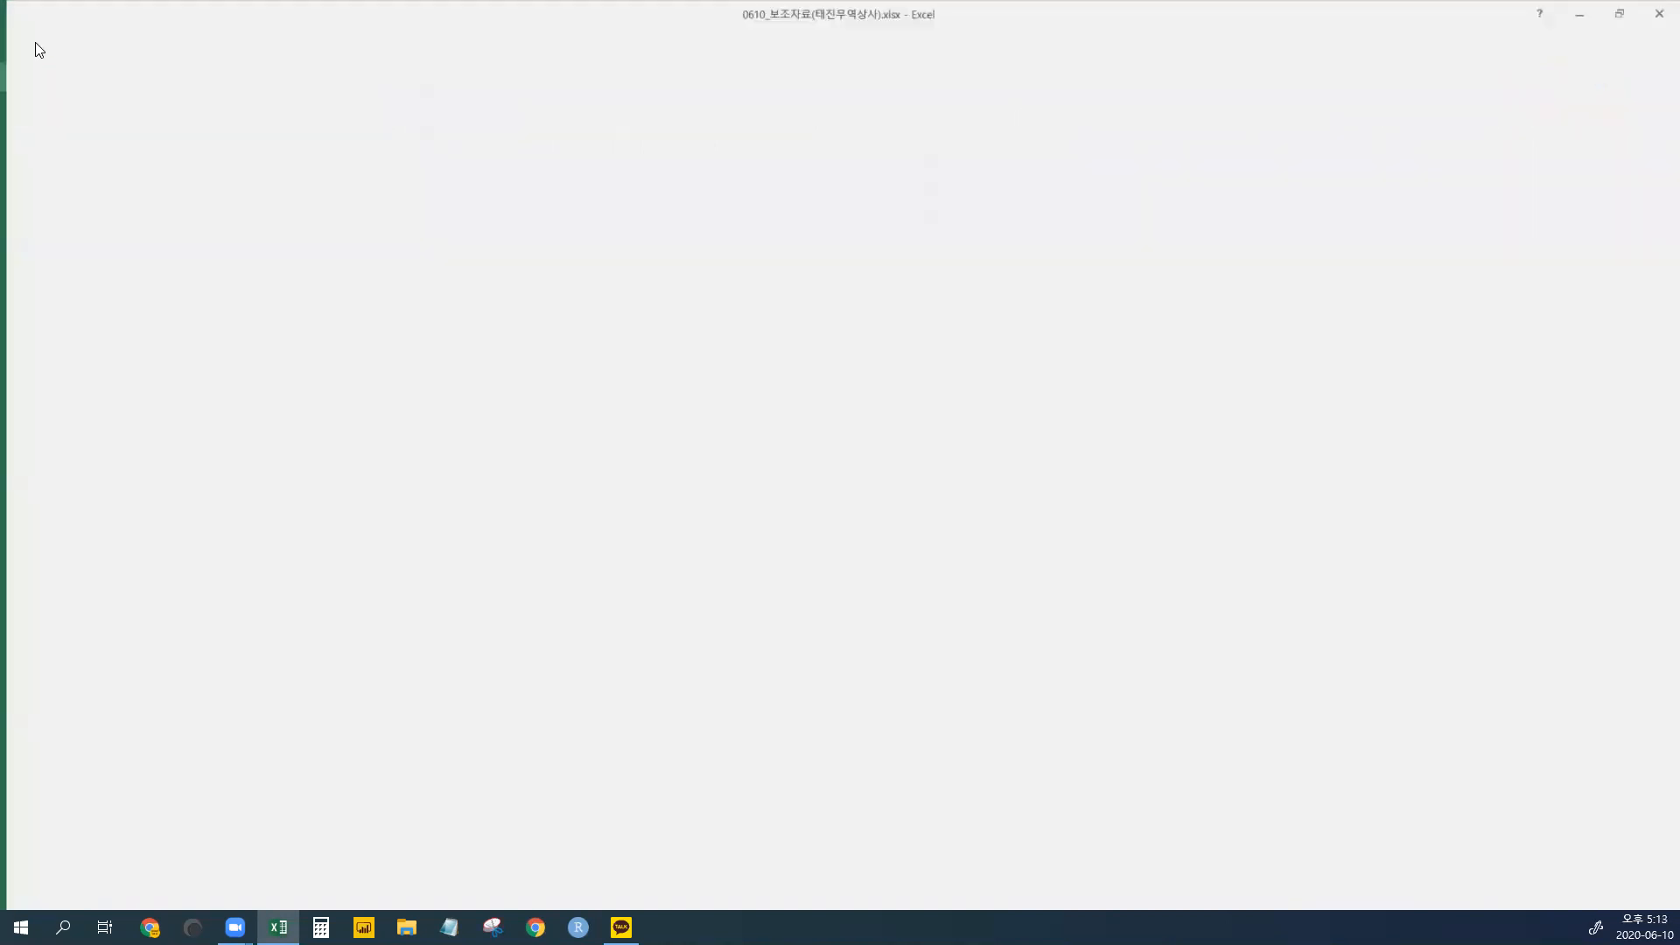
click(72, 191)
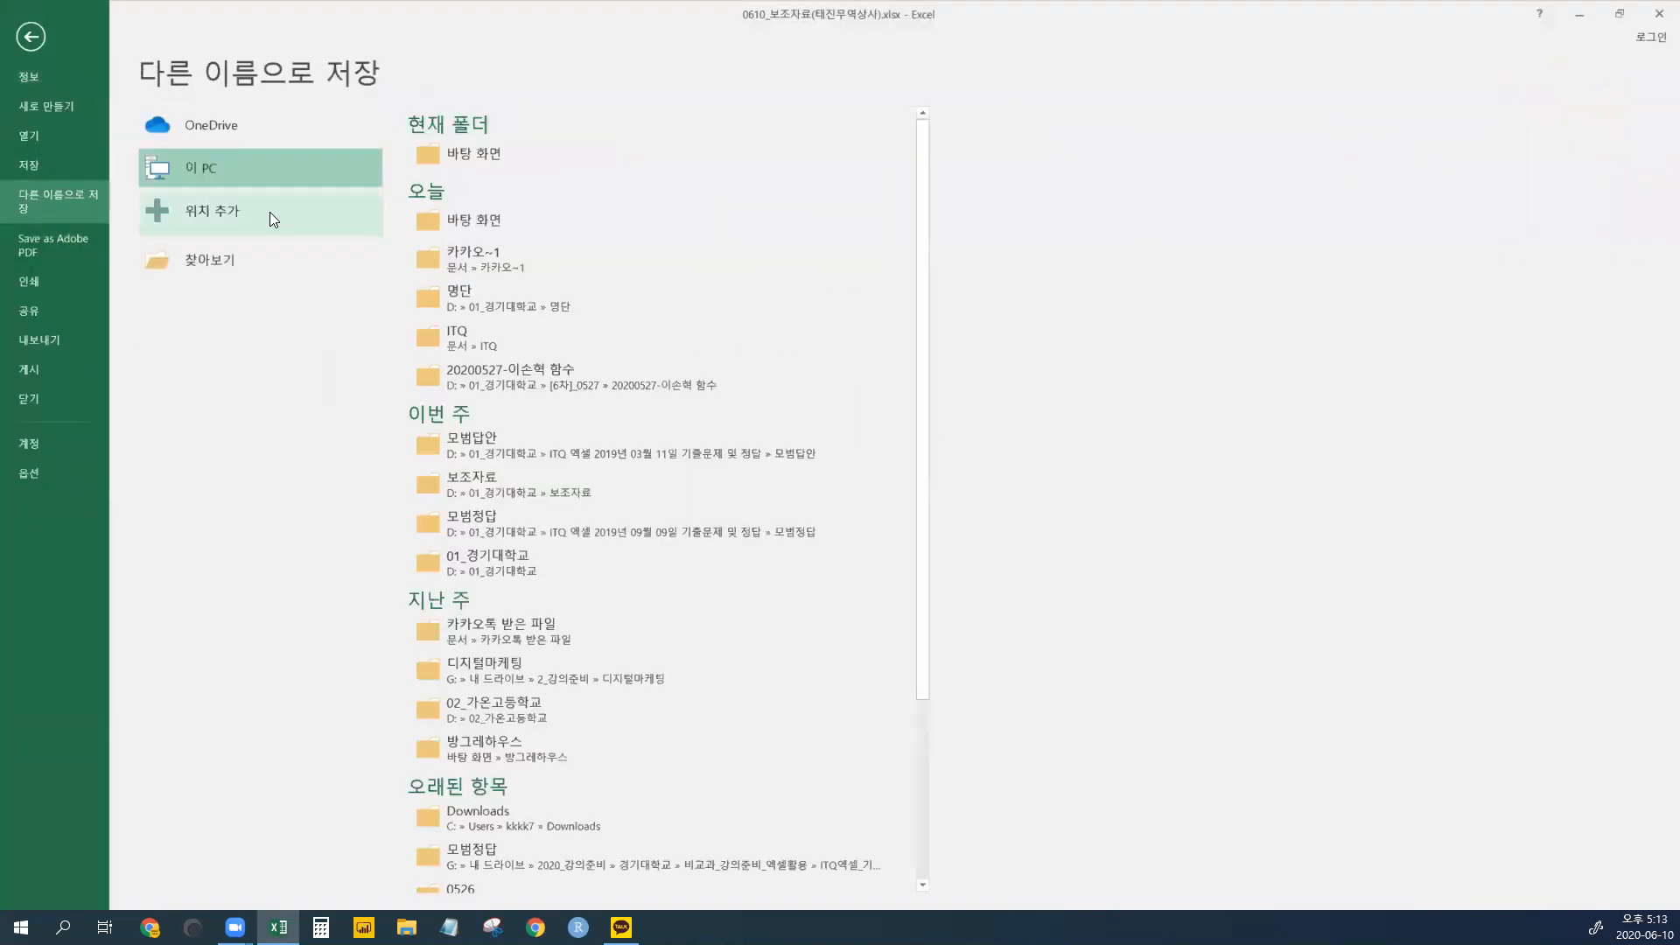
click(274, 266)
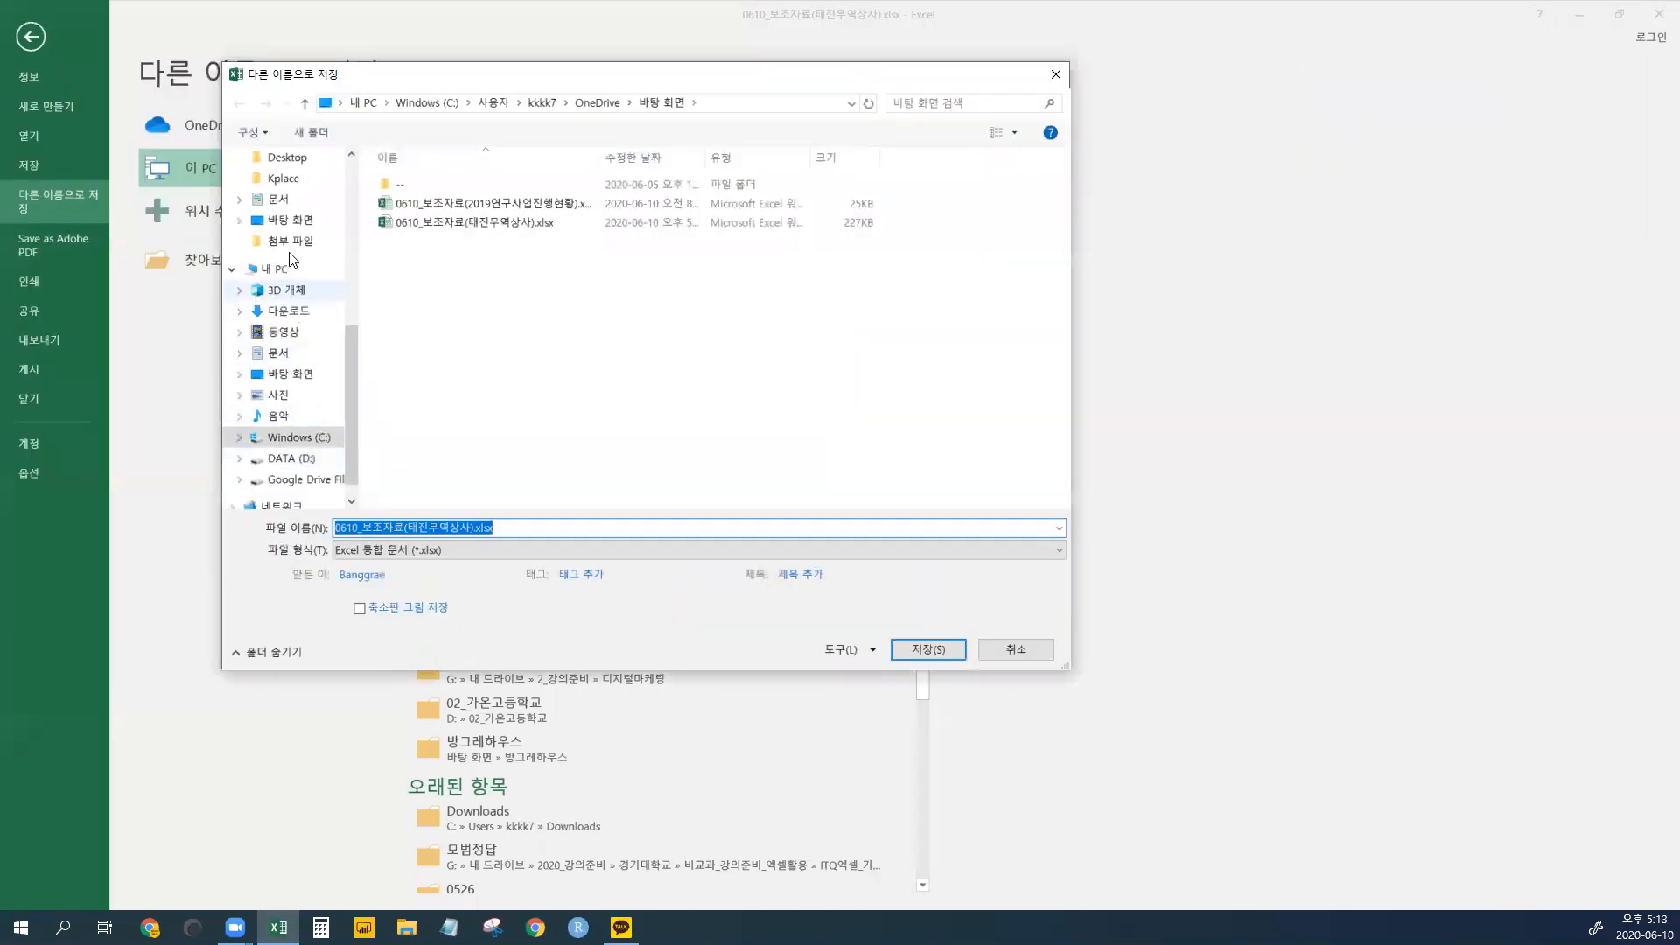
click(278, 353)
double_click(412, 393)
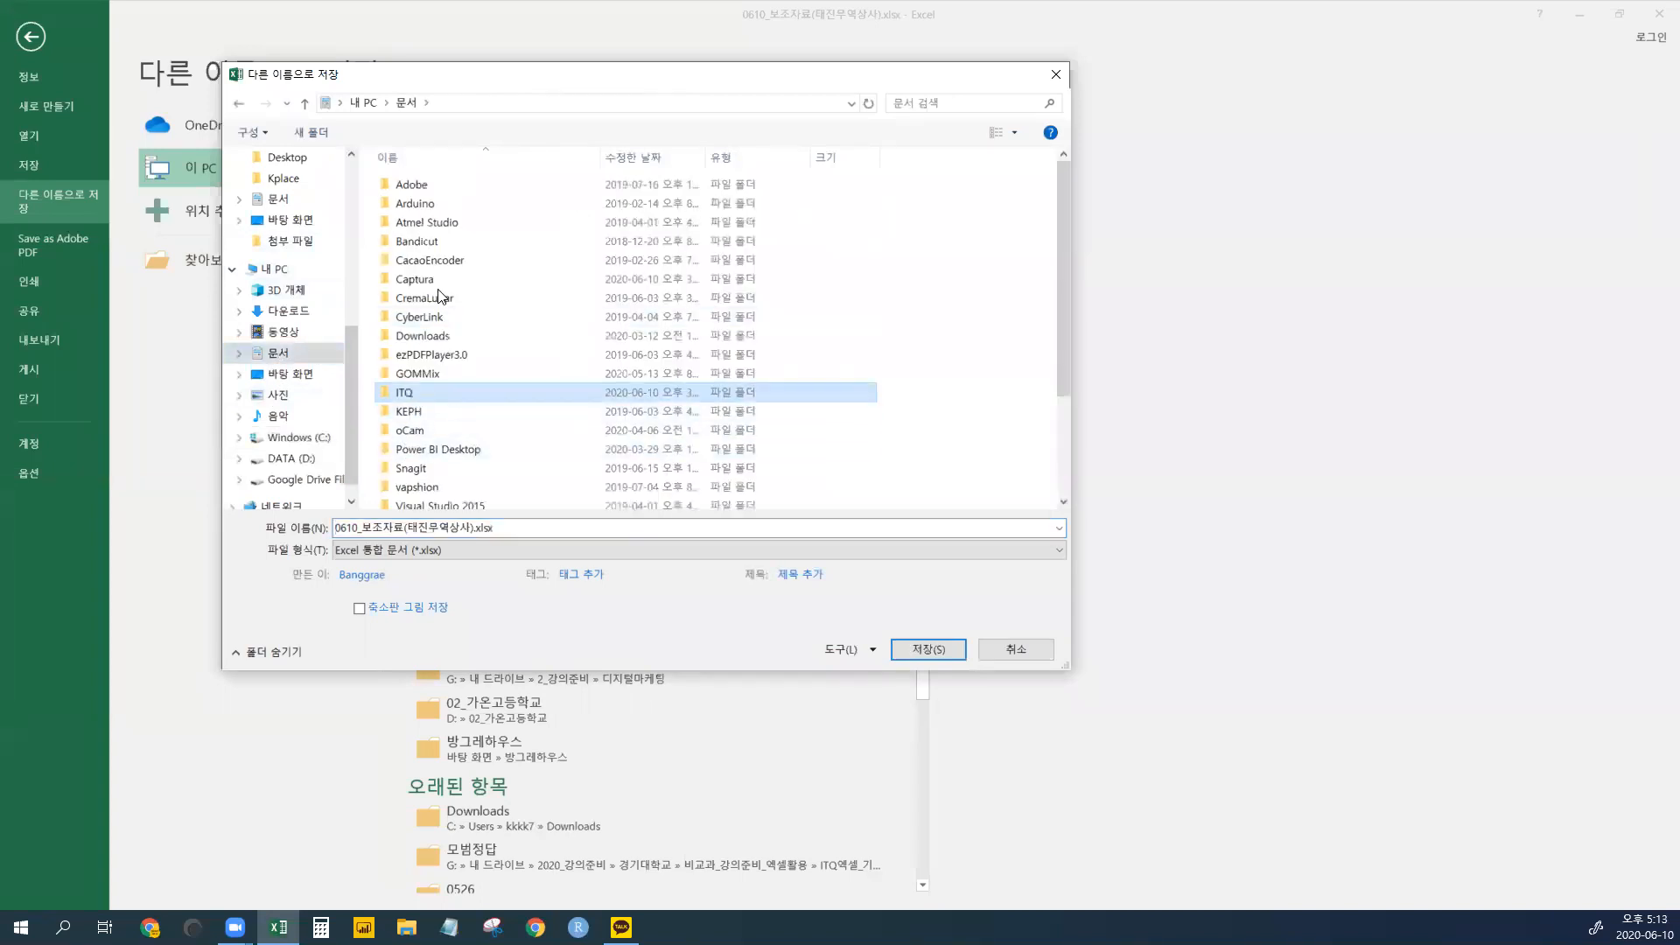
click(531, 524)
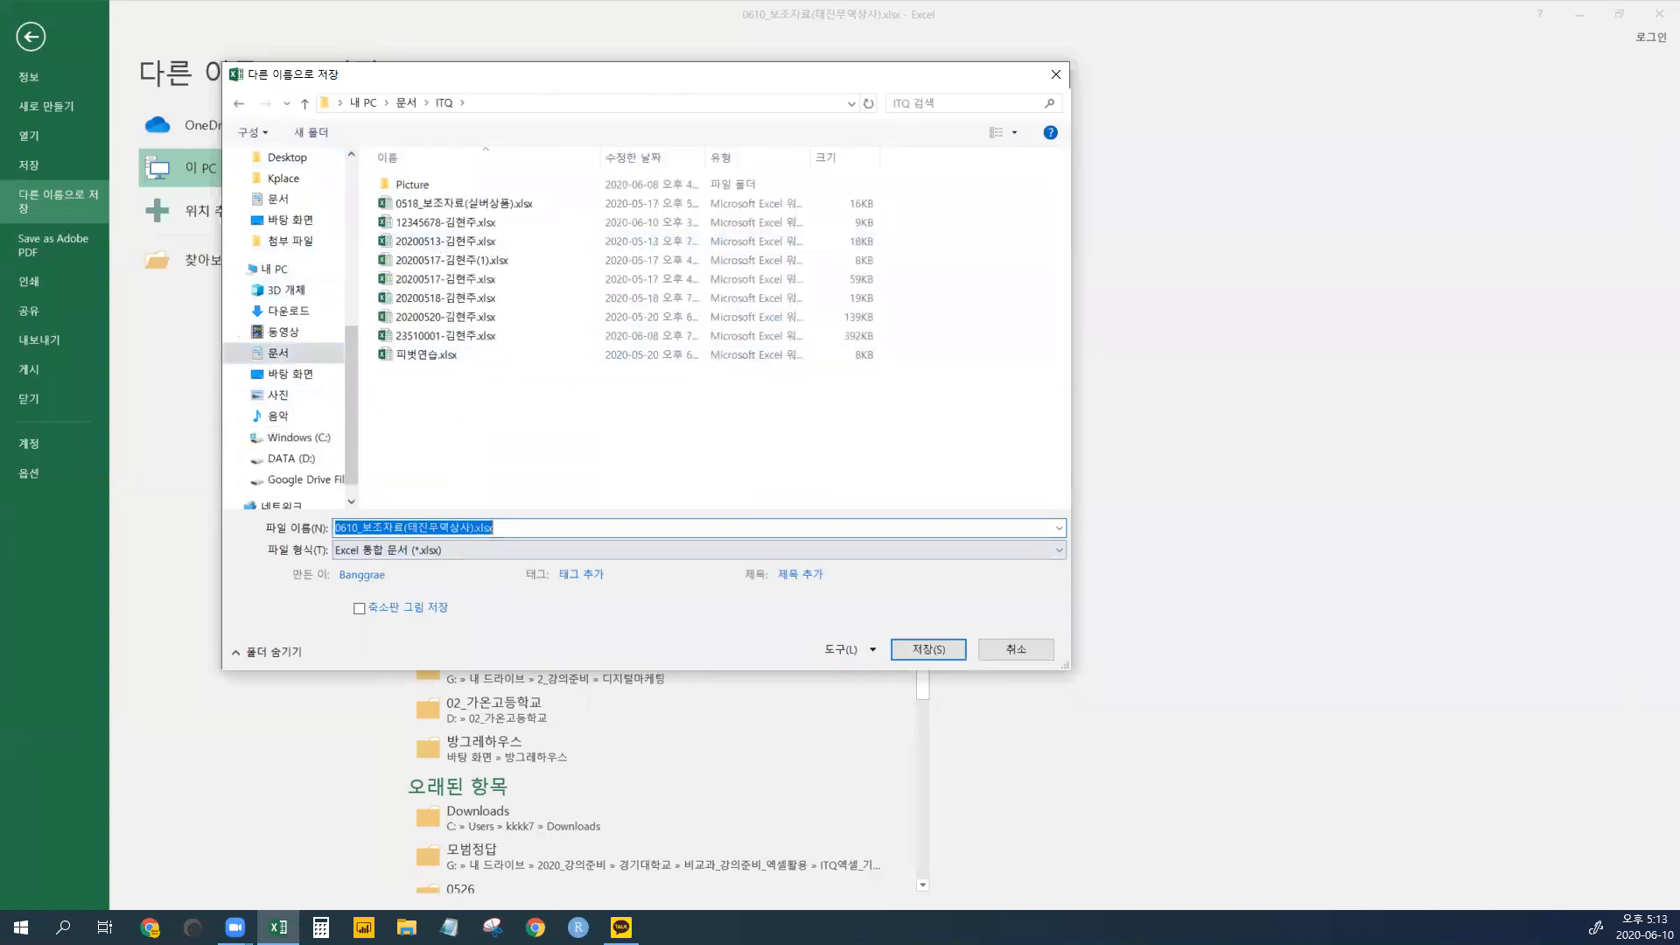
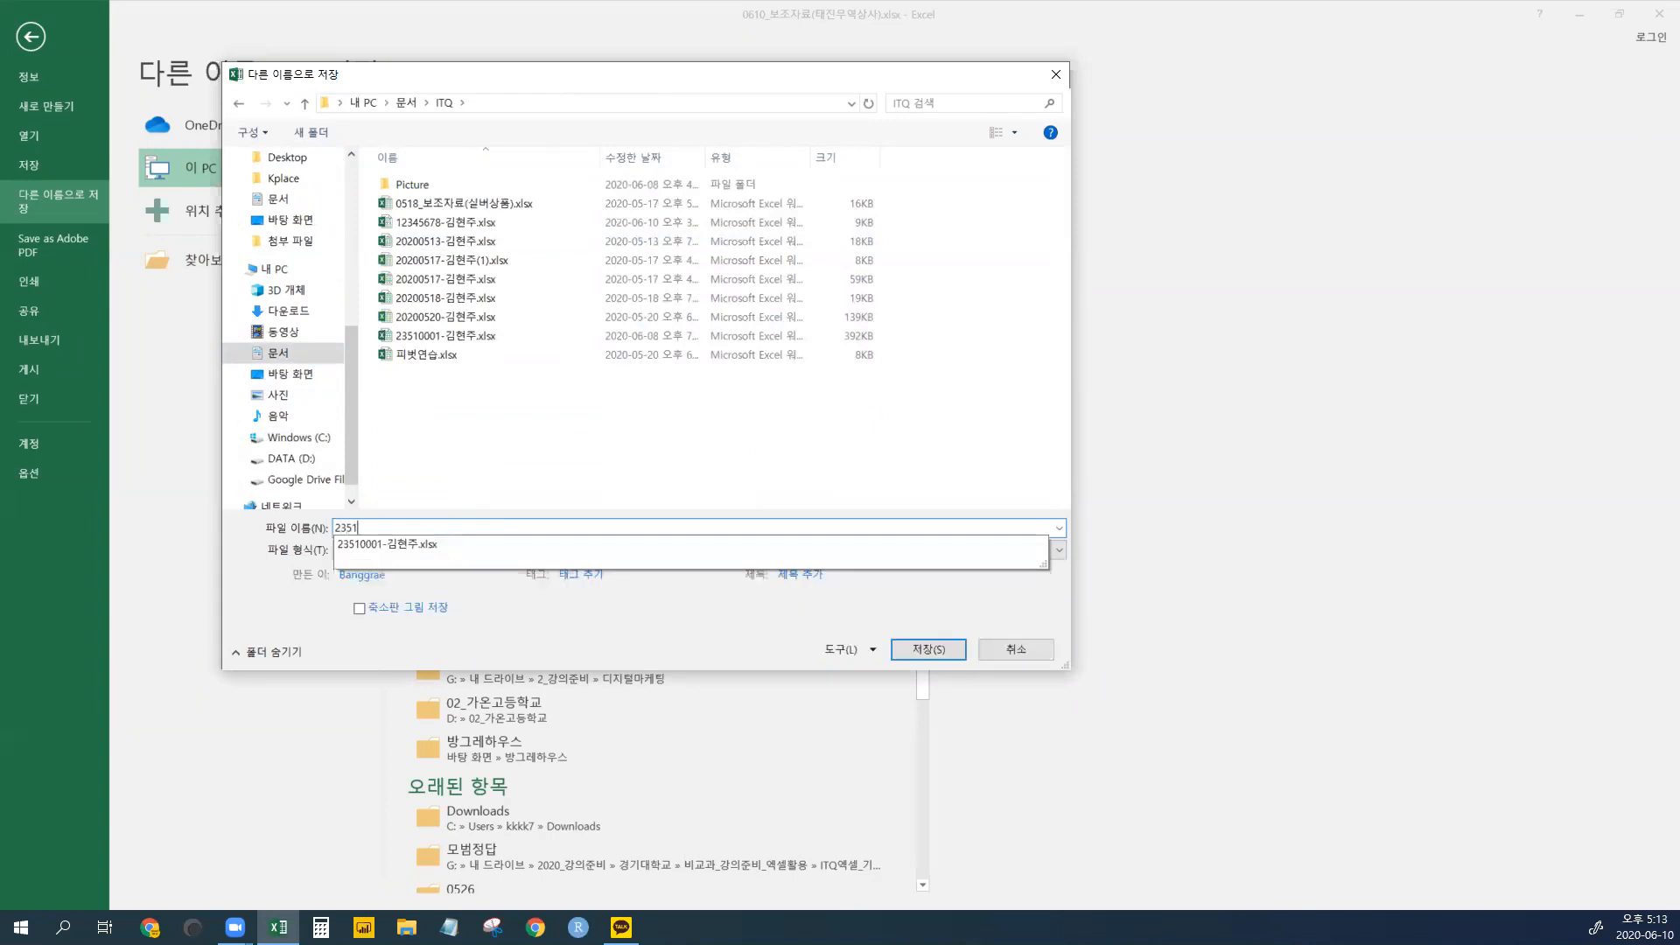
key(Return)
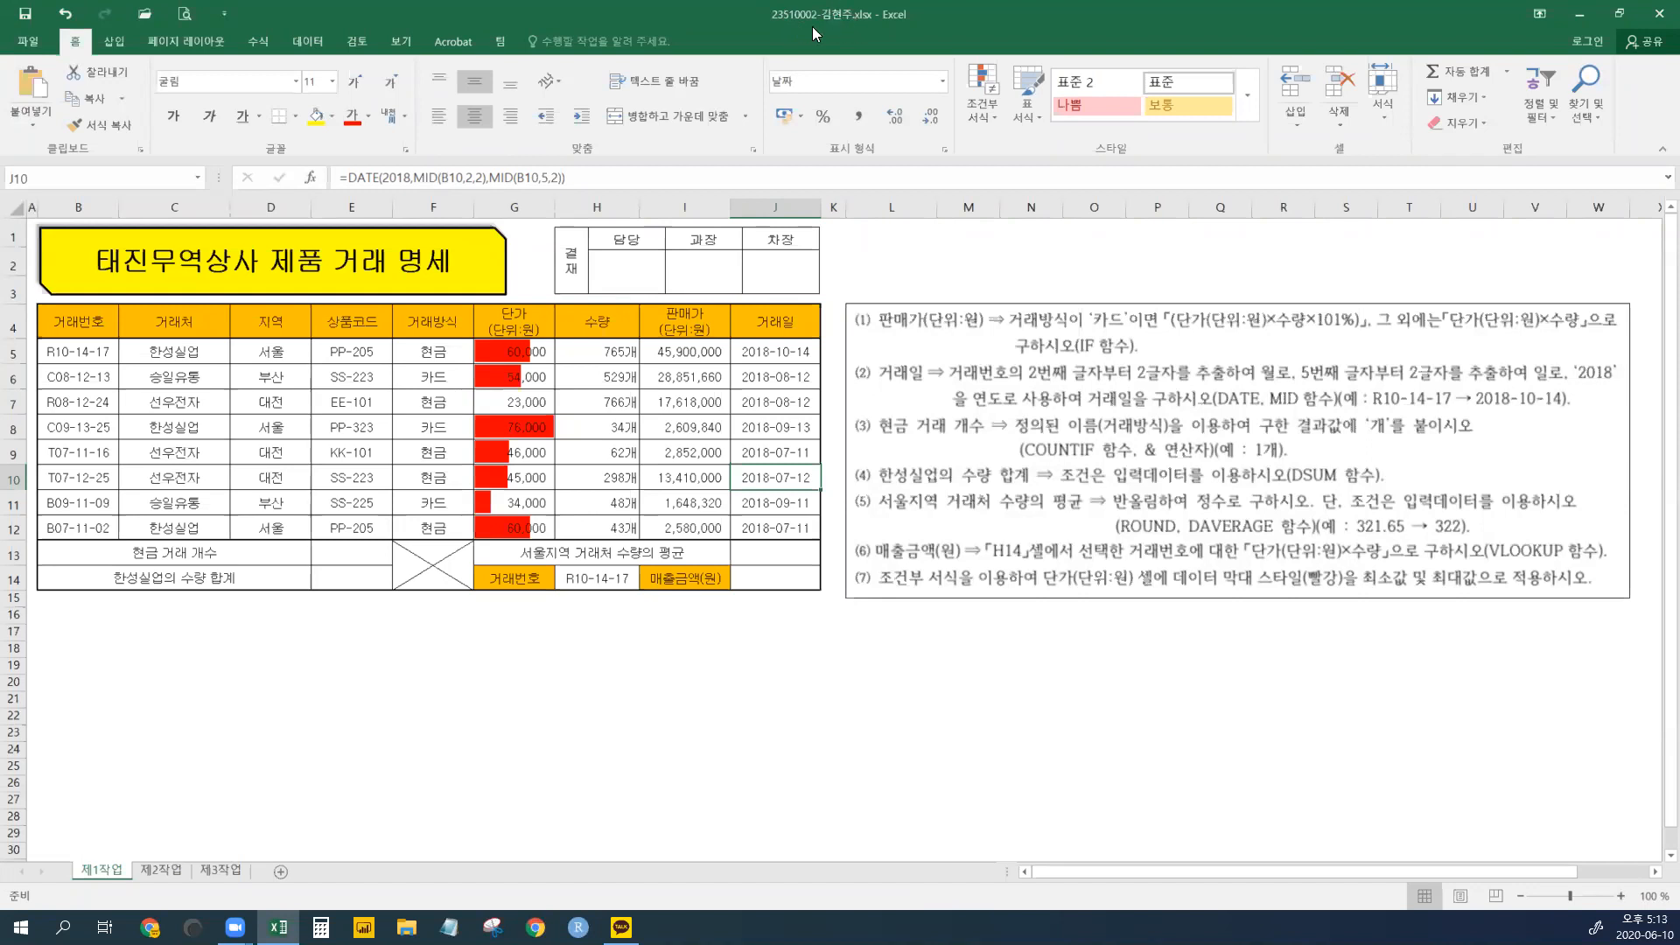
- Check the region, payment method, sales price and date cells across the transaction rows
click(103, 352)
click(252, 370)
click(252, 470)
click(470, 457)
click(721, 497)
click(770, 480)
click(830, 429)
click(705, 495)
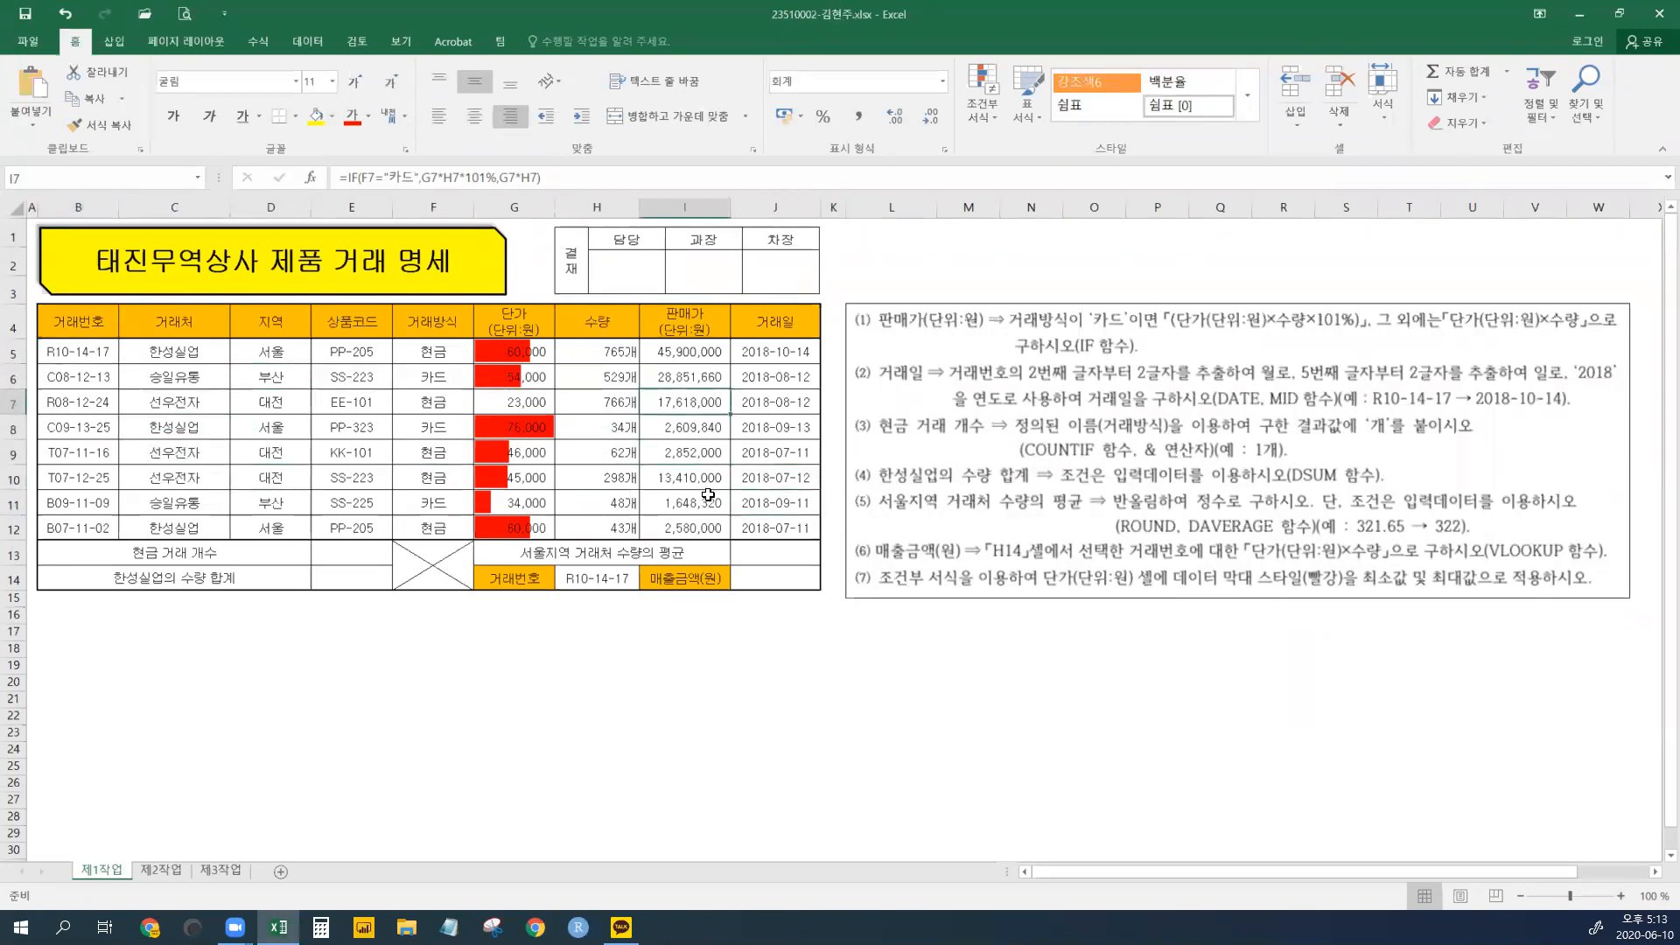
click(758, 496)
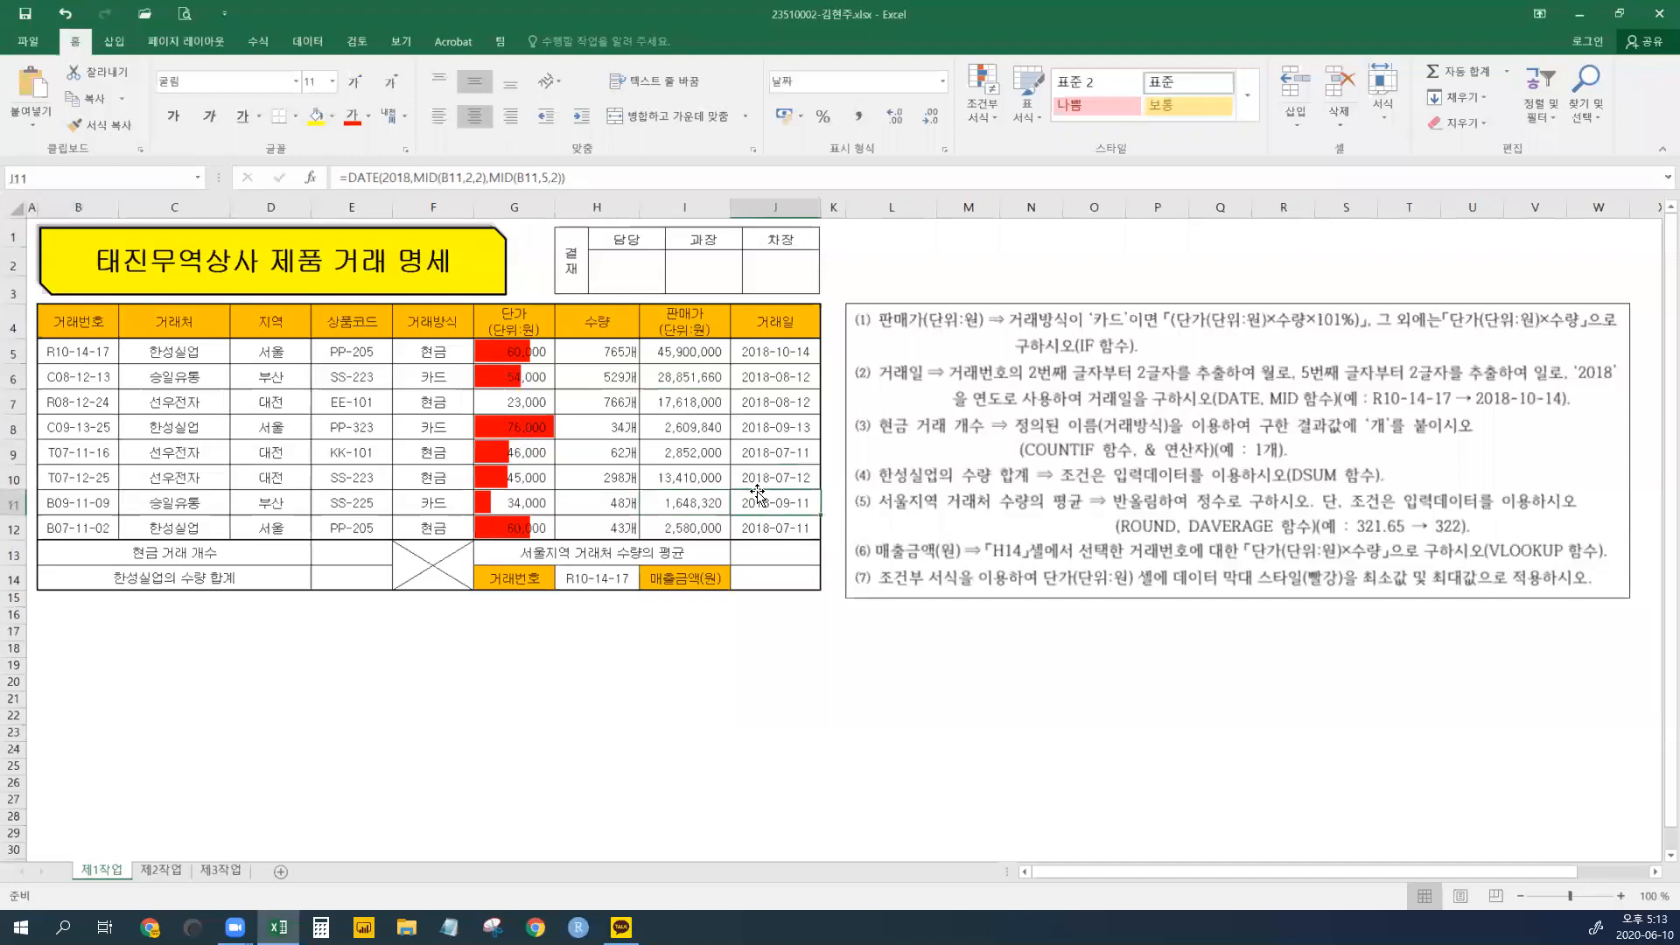
- Save the workbook with Ctrl+S
click(29, 12)
key(ctrl+s)
click(353, 550)
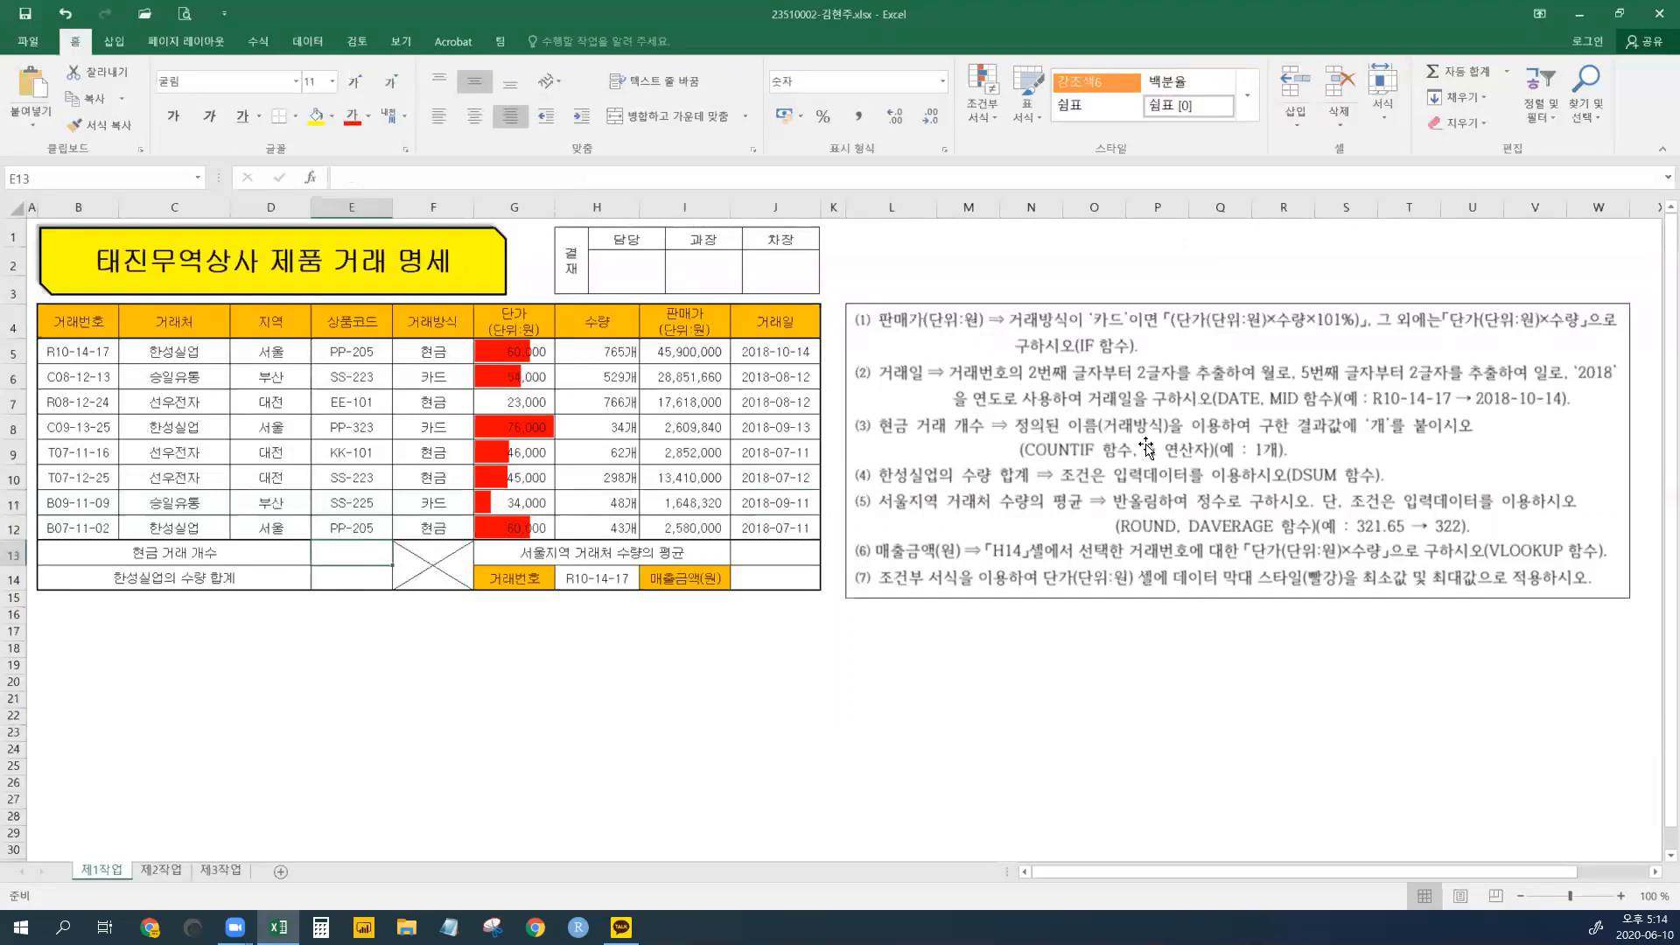
- Select the payment methods F5:F12 and edit the range's name in the Name Box
click(435, 352)
drag(435, 352, 435, 528)
click(72, 175)
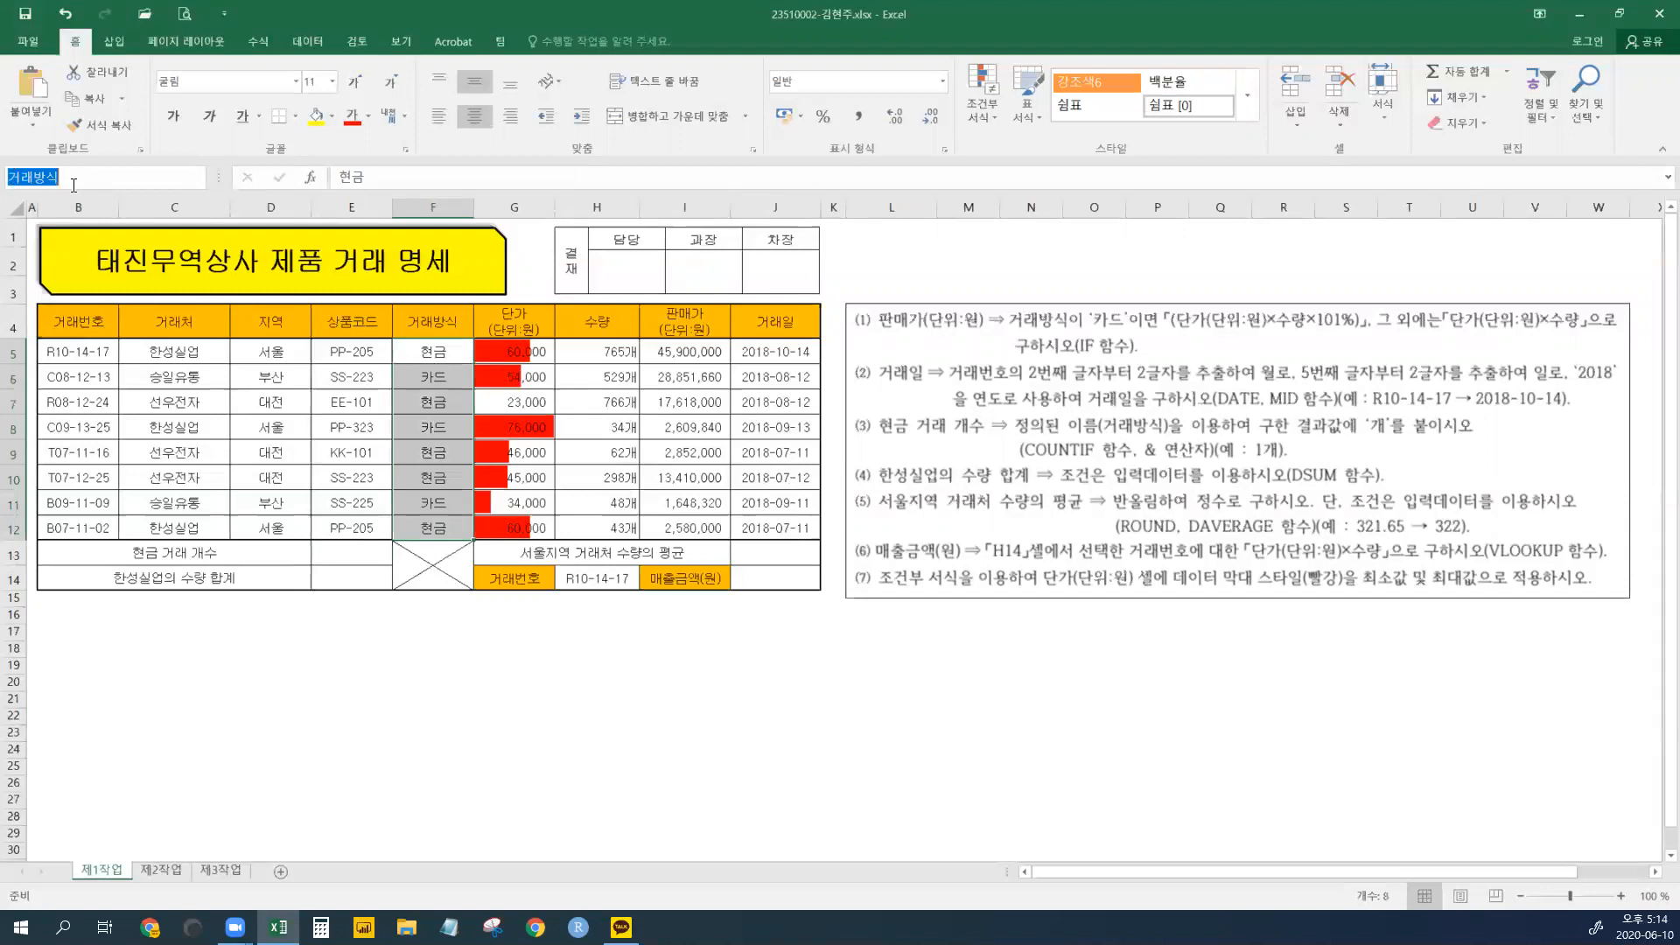
- Start =COUNTIF() in E13 and bring up its Function Arguments dialog
click(352, 557)
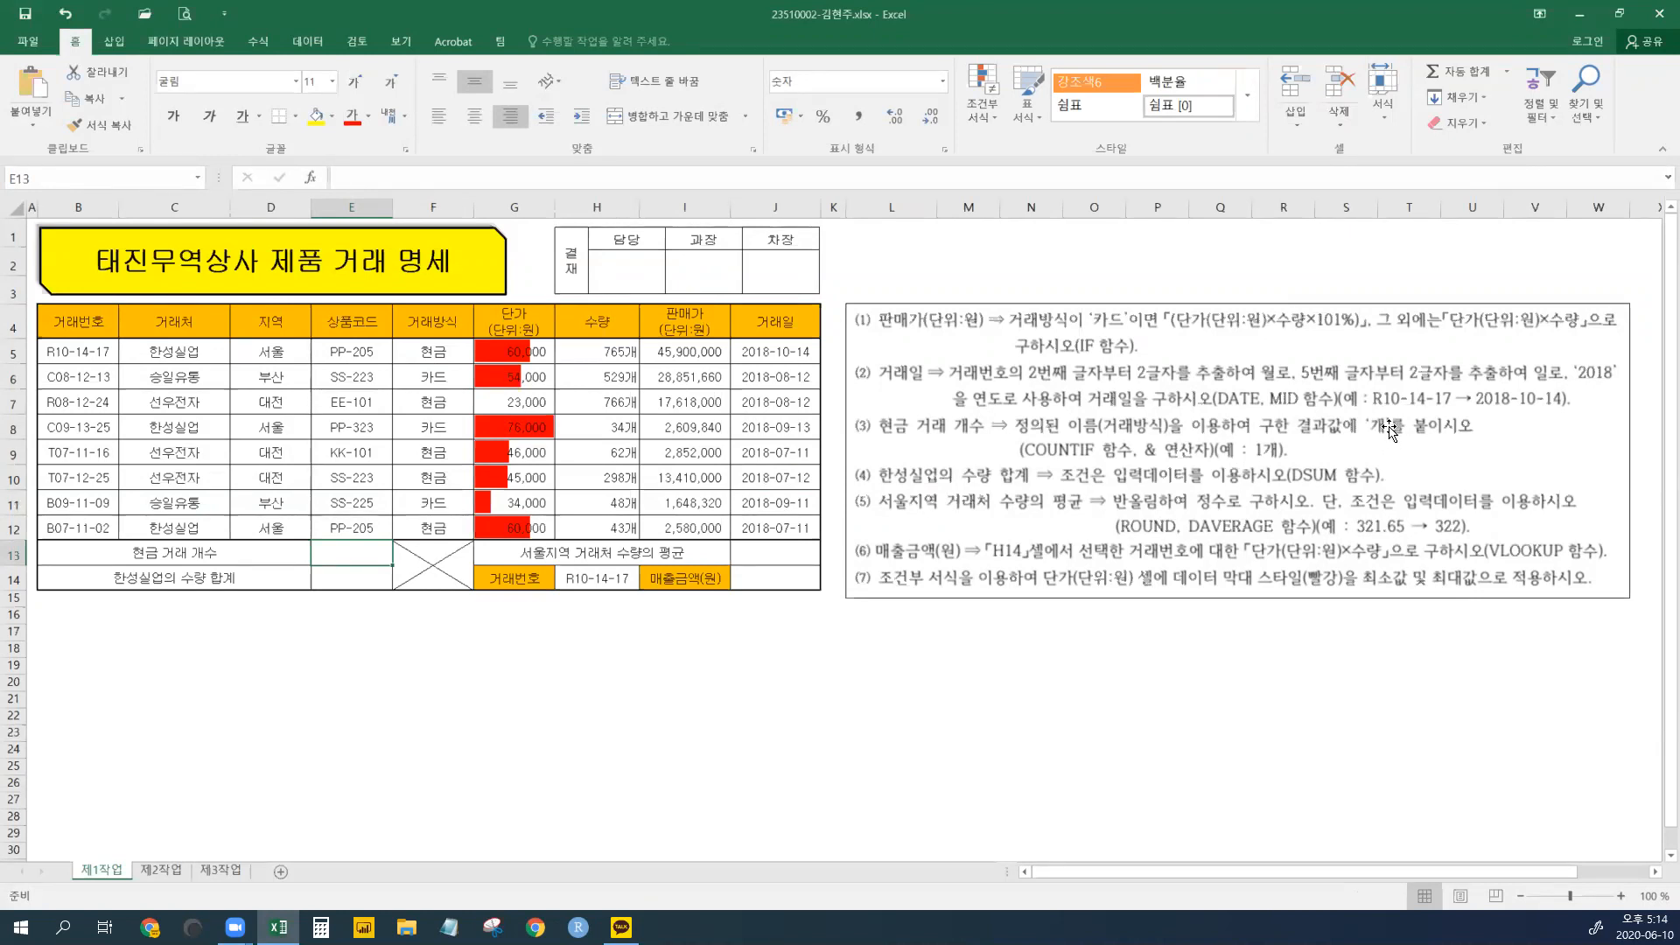
text(=)
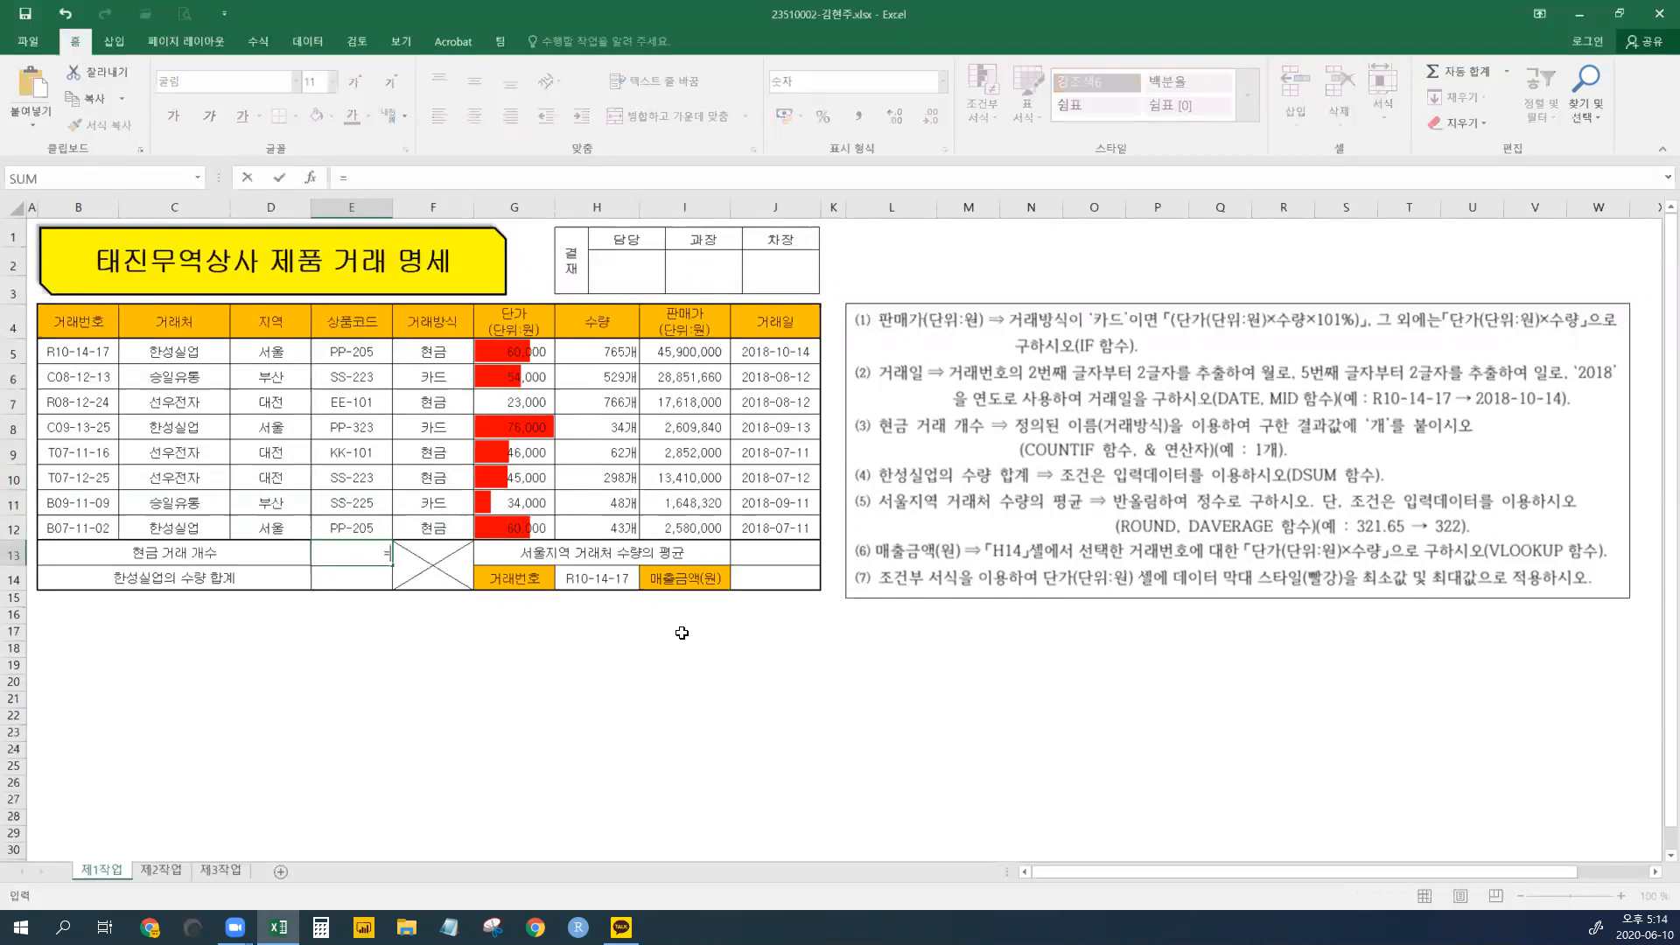
text( COUNT)
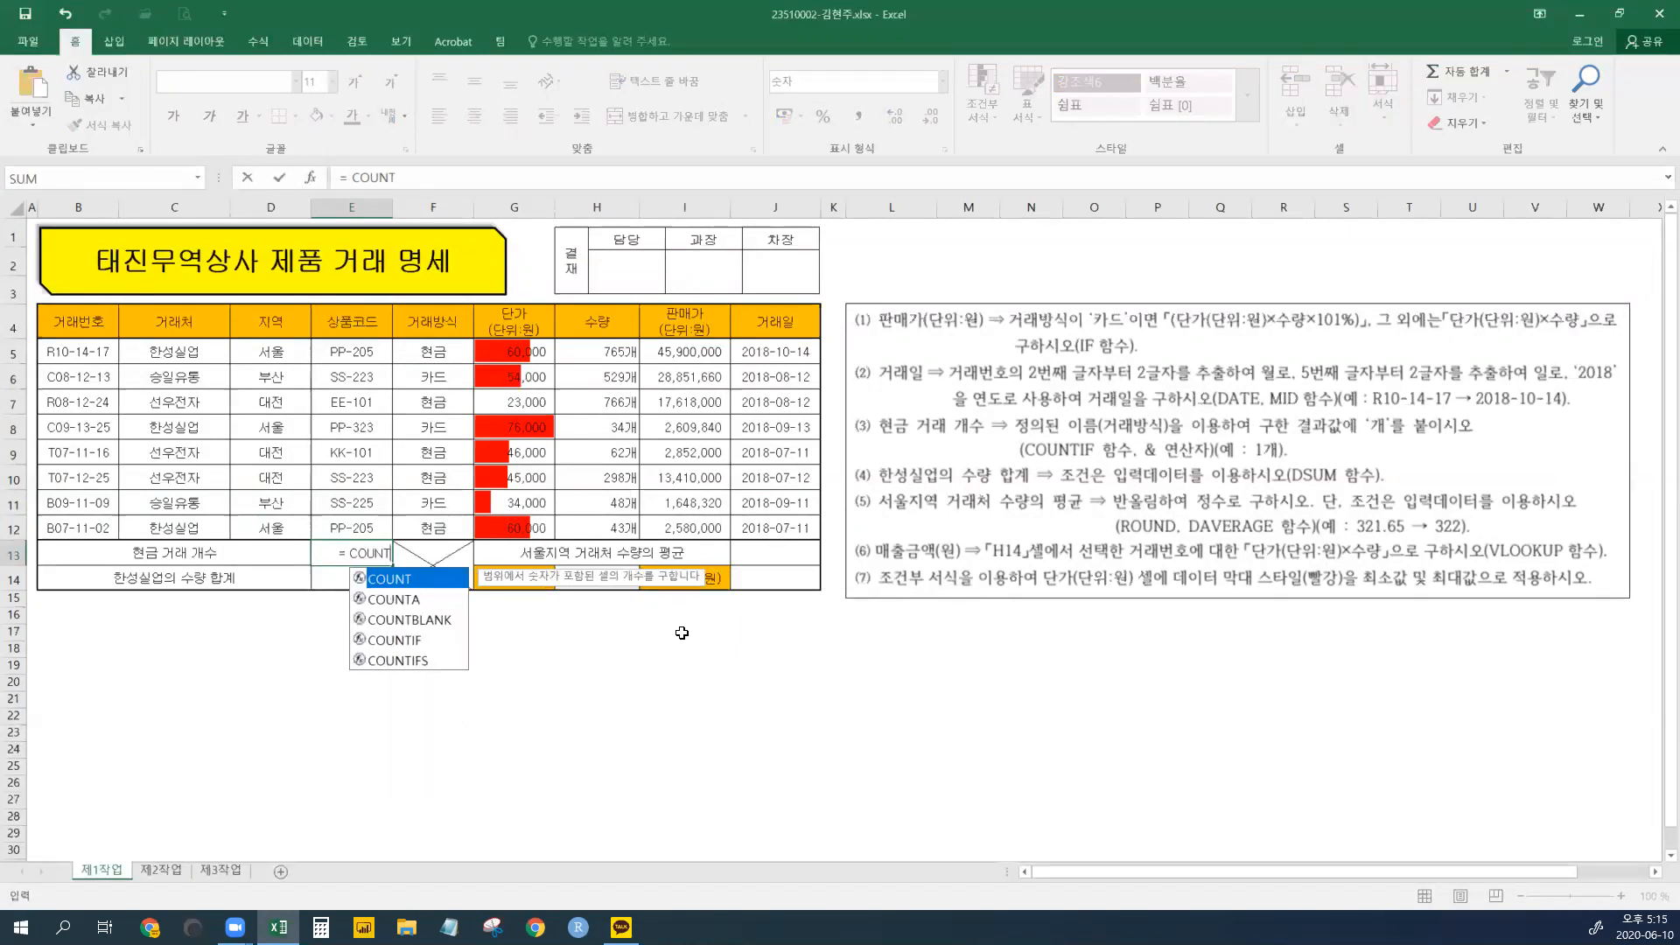
text(IF())
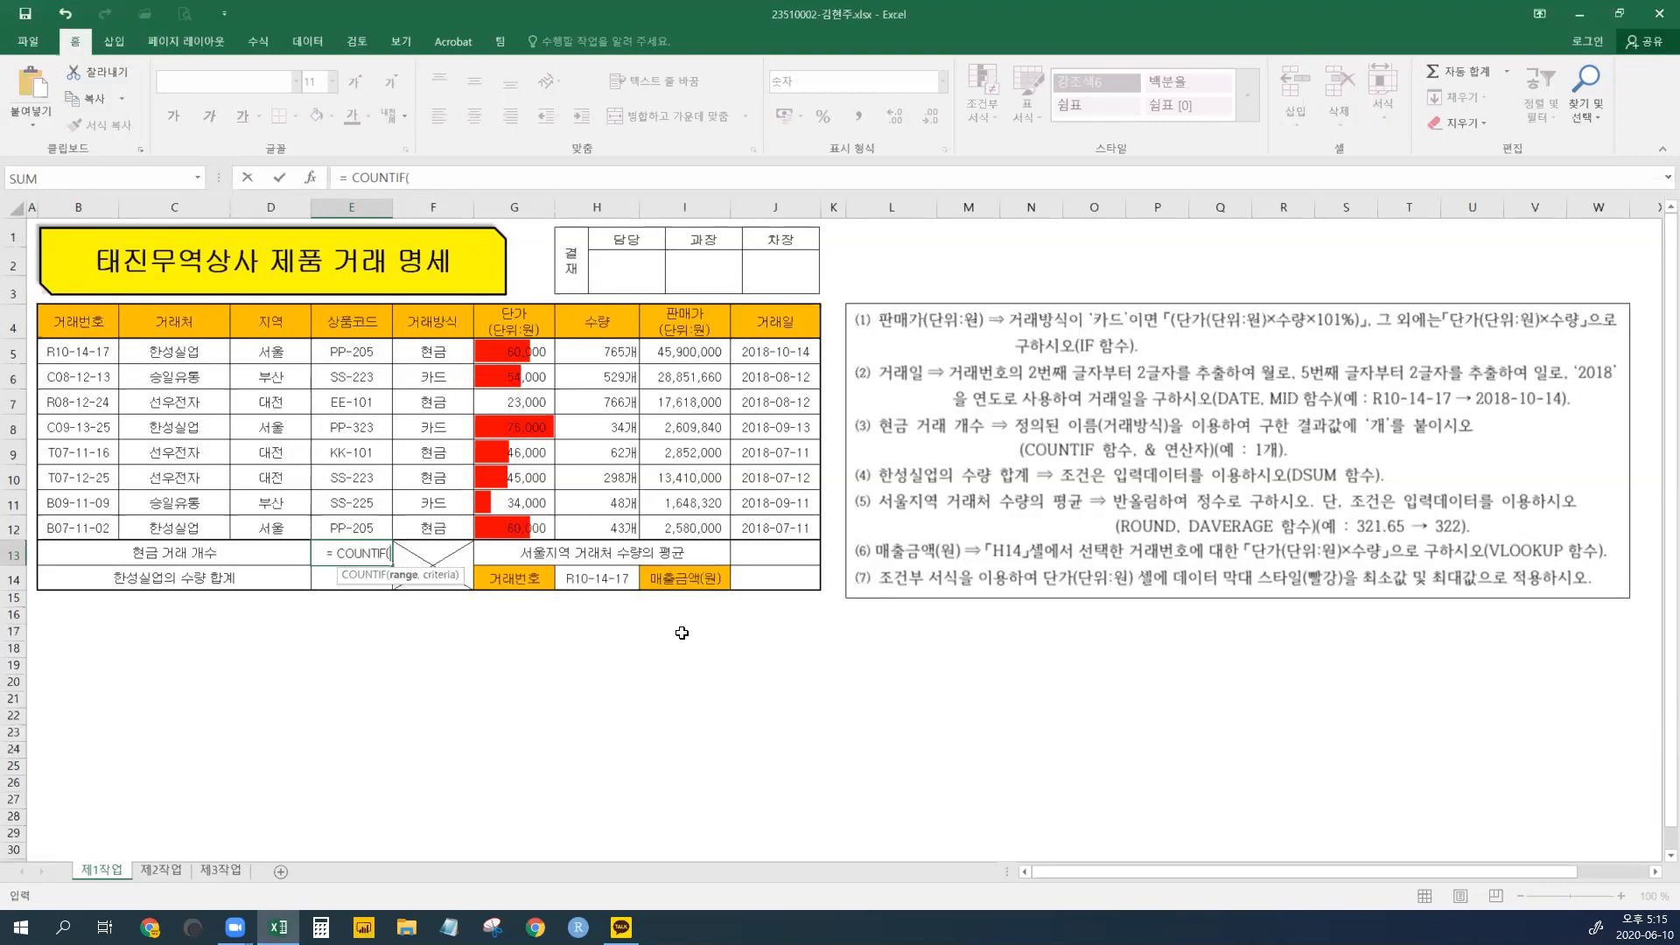
click(315, 181)
drag(989, 691, 921, 681)
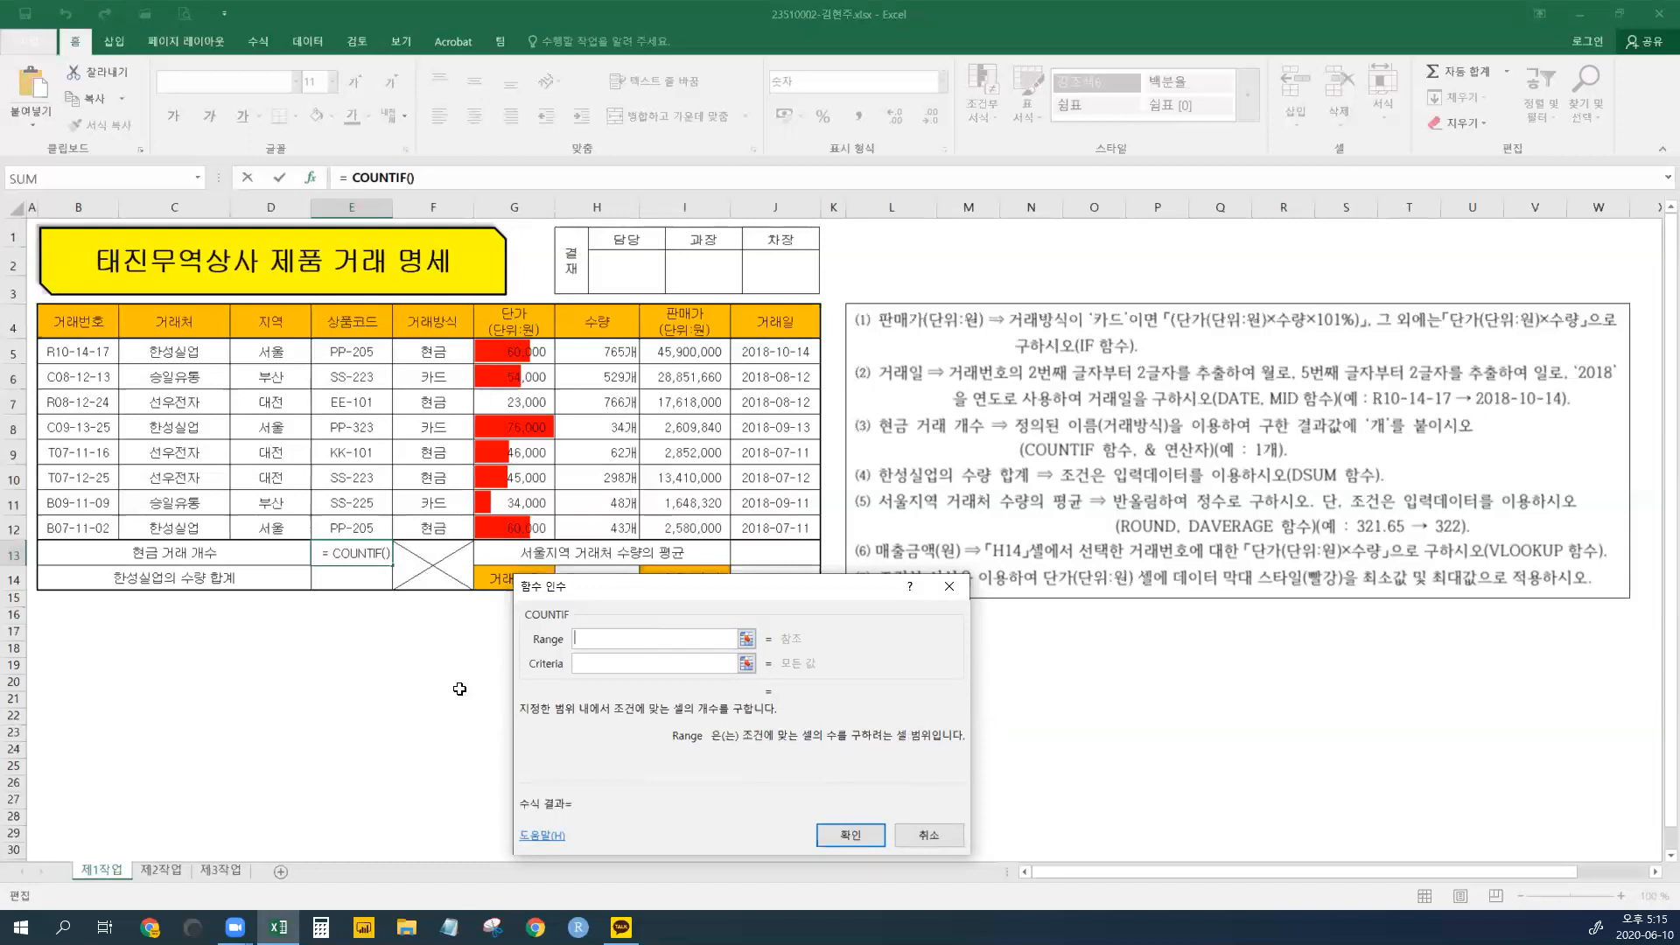
- Set COUNTIF Range to 거래방식 (F5:F12) and Criteria to 현금, so E13 shows 5
text(거래방식)
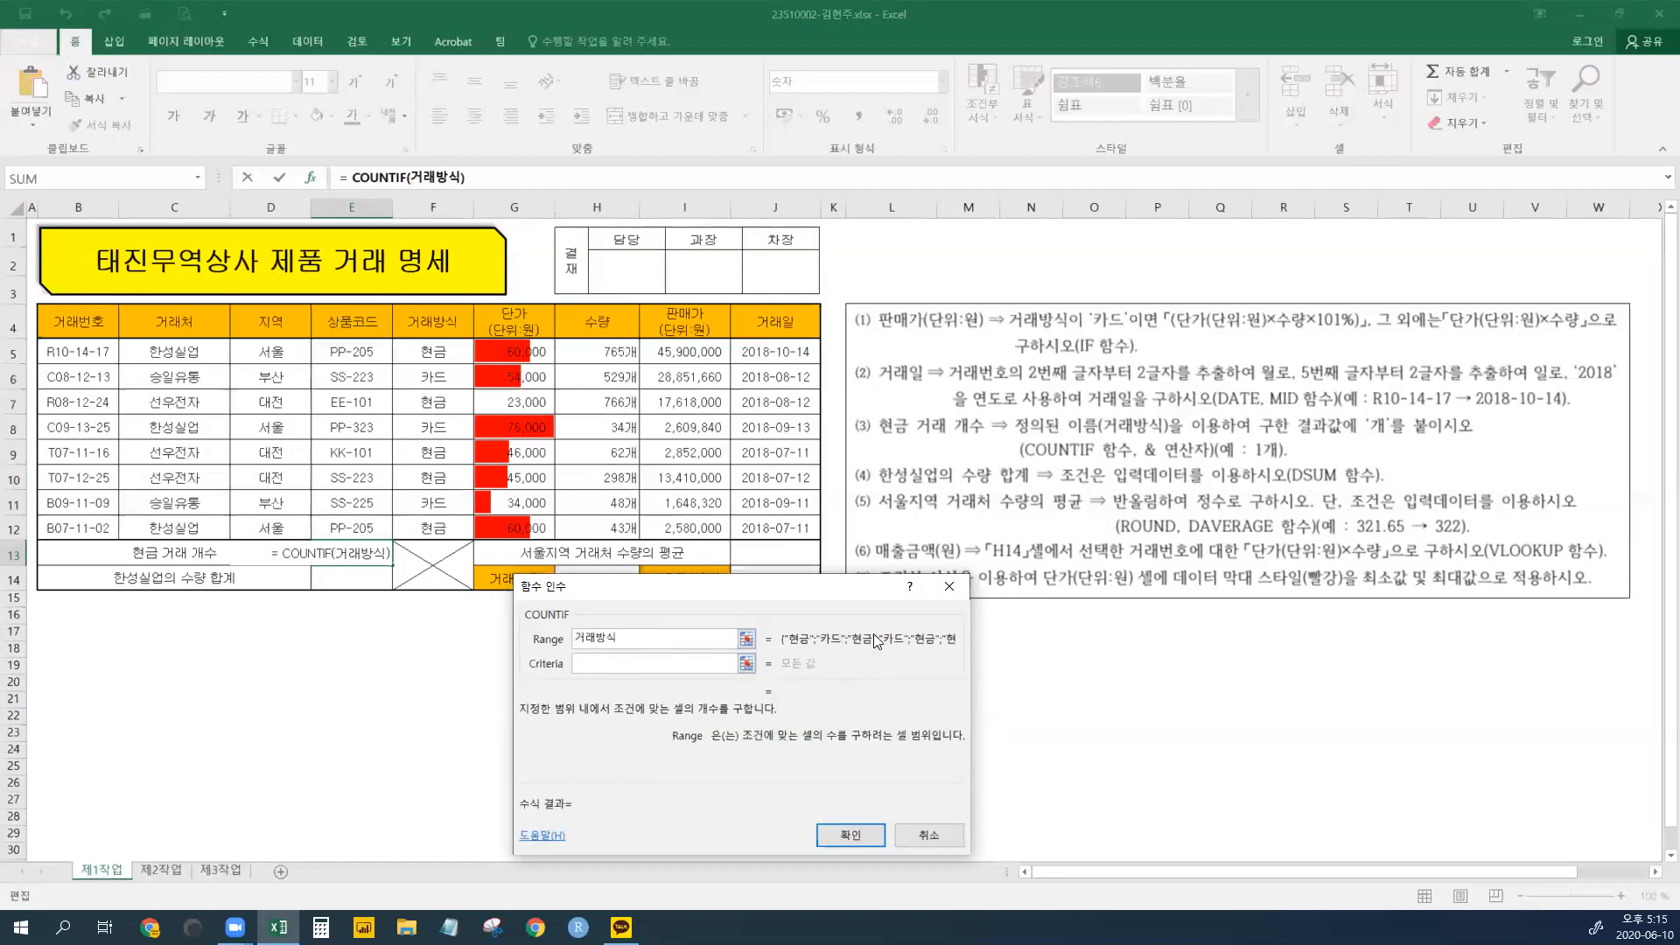
drag(431, 352, 429, 528)
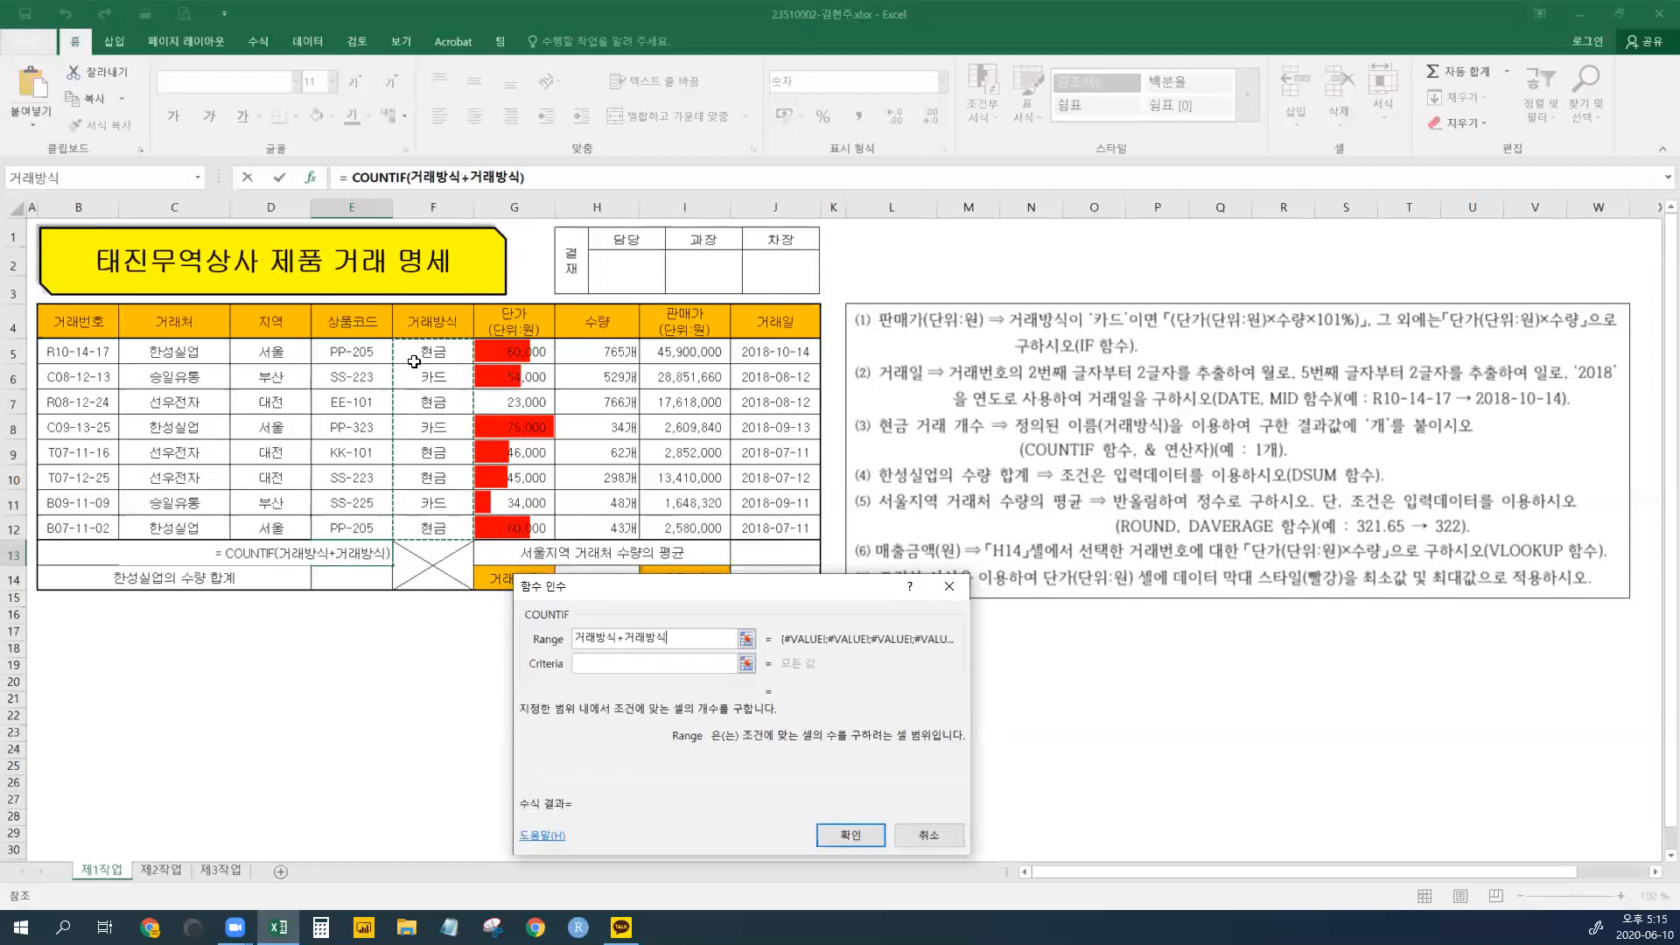
drag(670, 638, 534, 637)
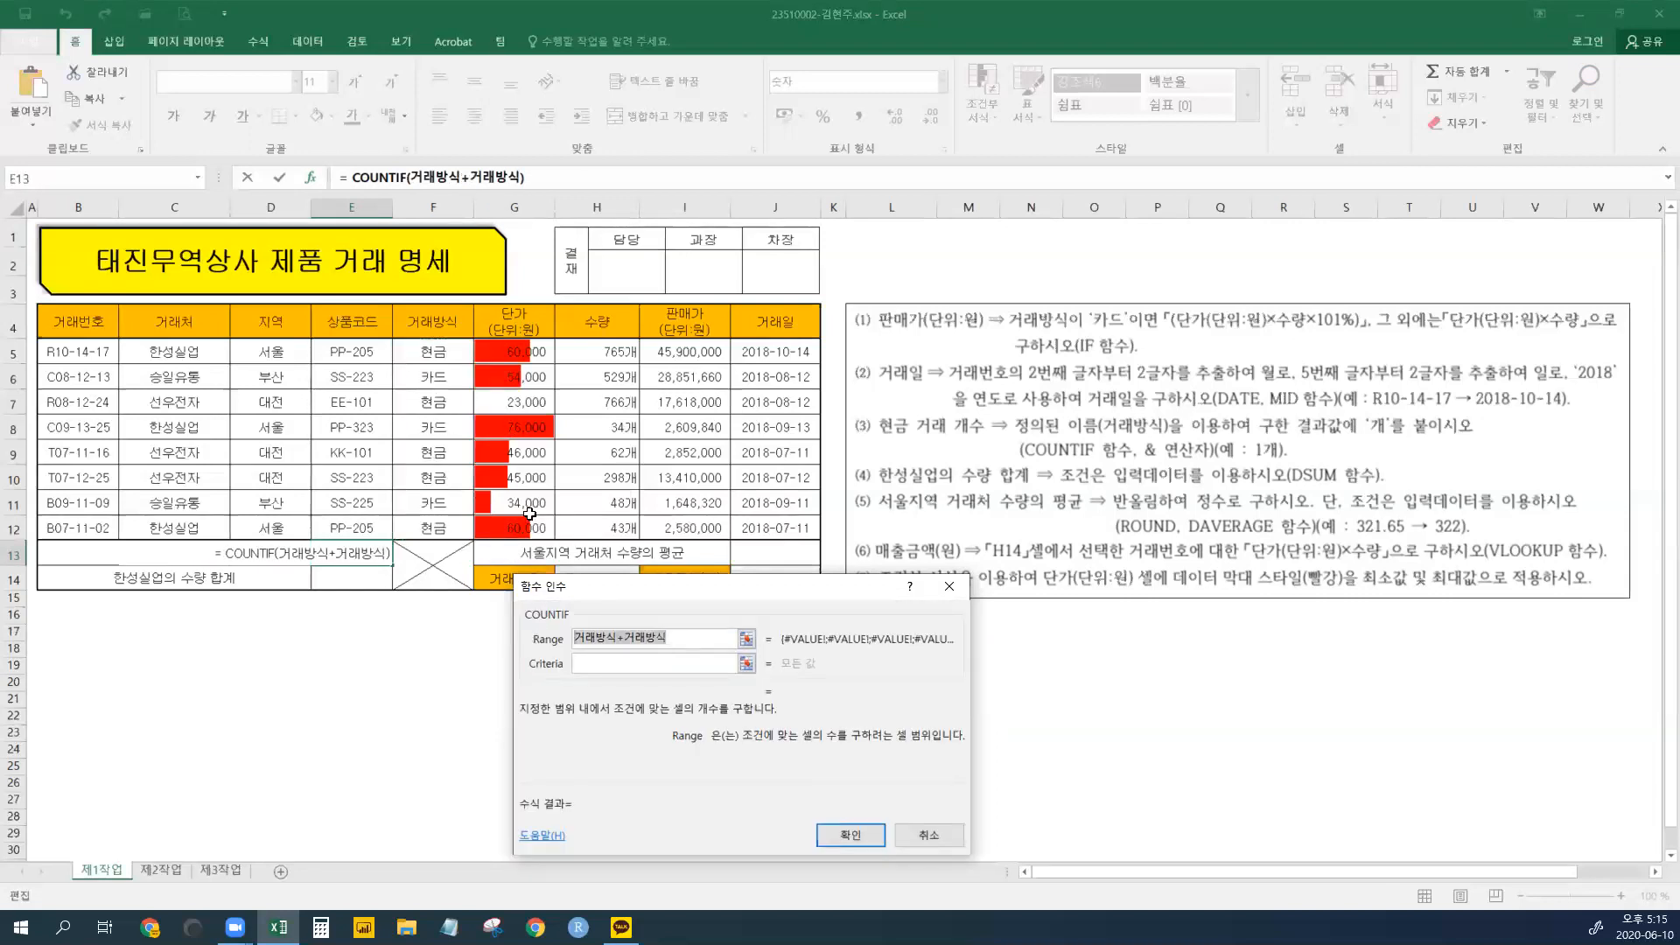
drag(418, 354, 425, 529)
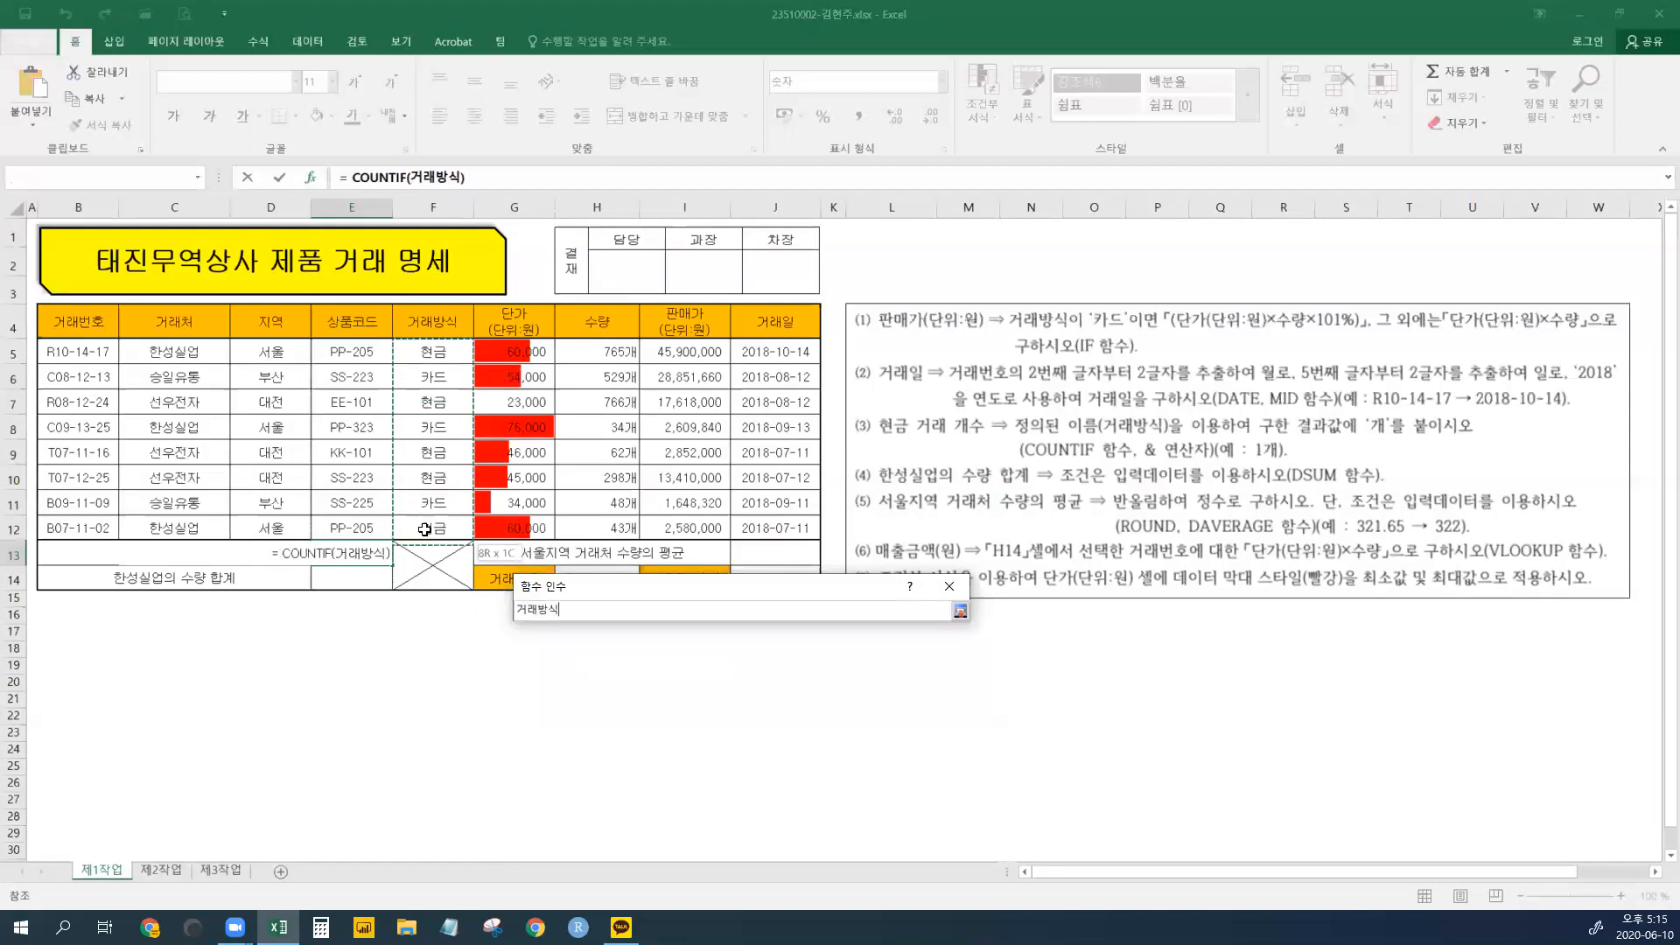
drag(423, 350, 426, 526)
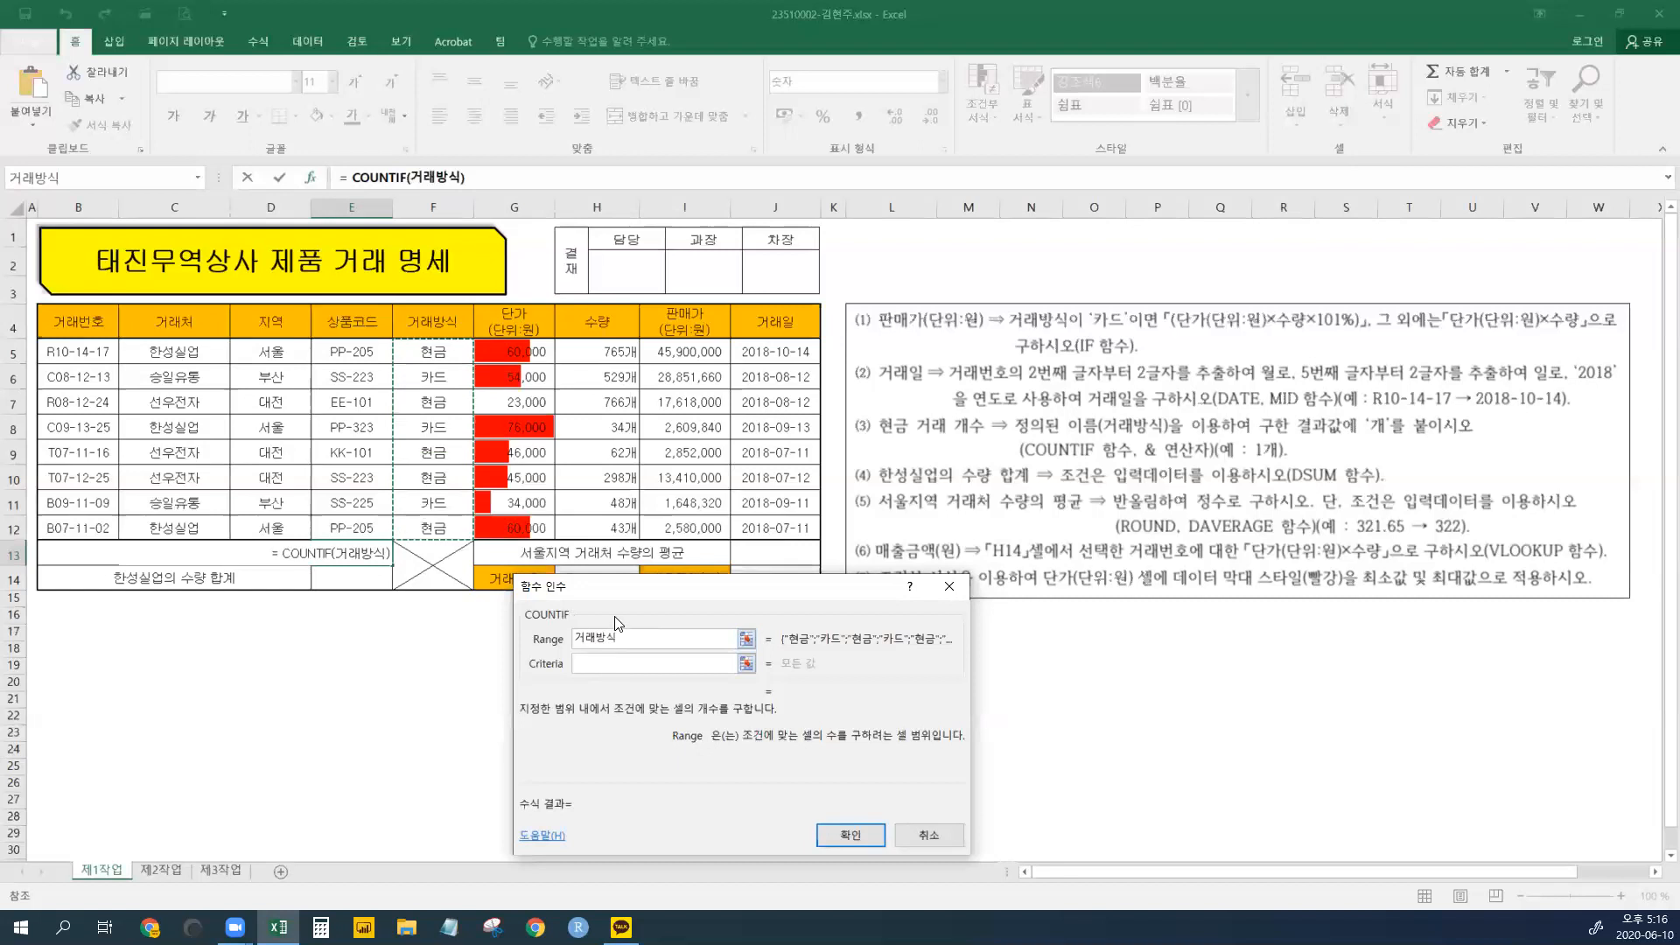
click(609, 662)
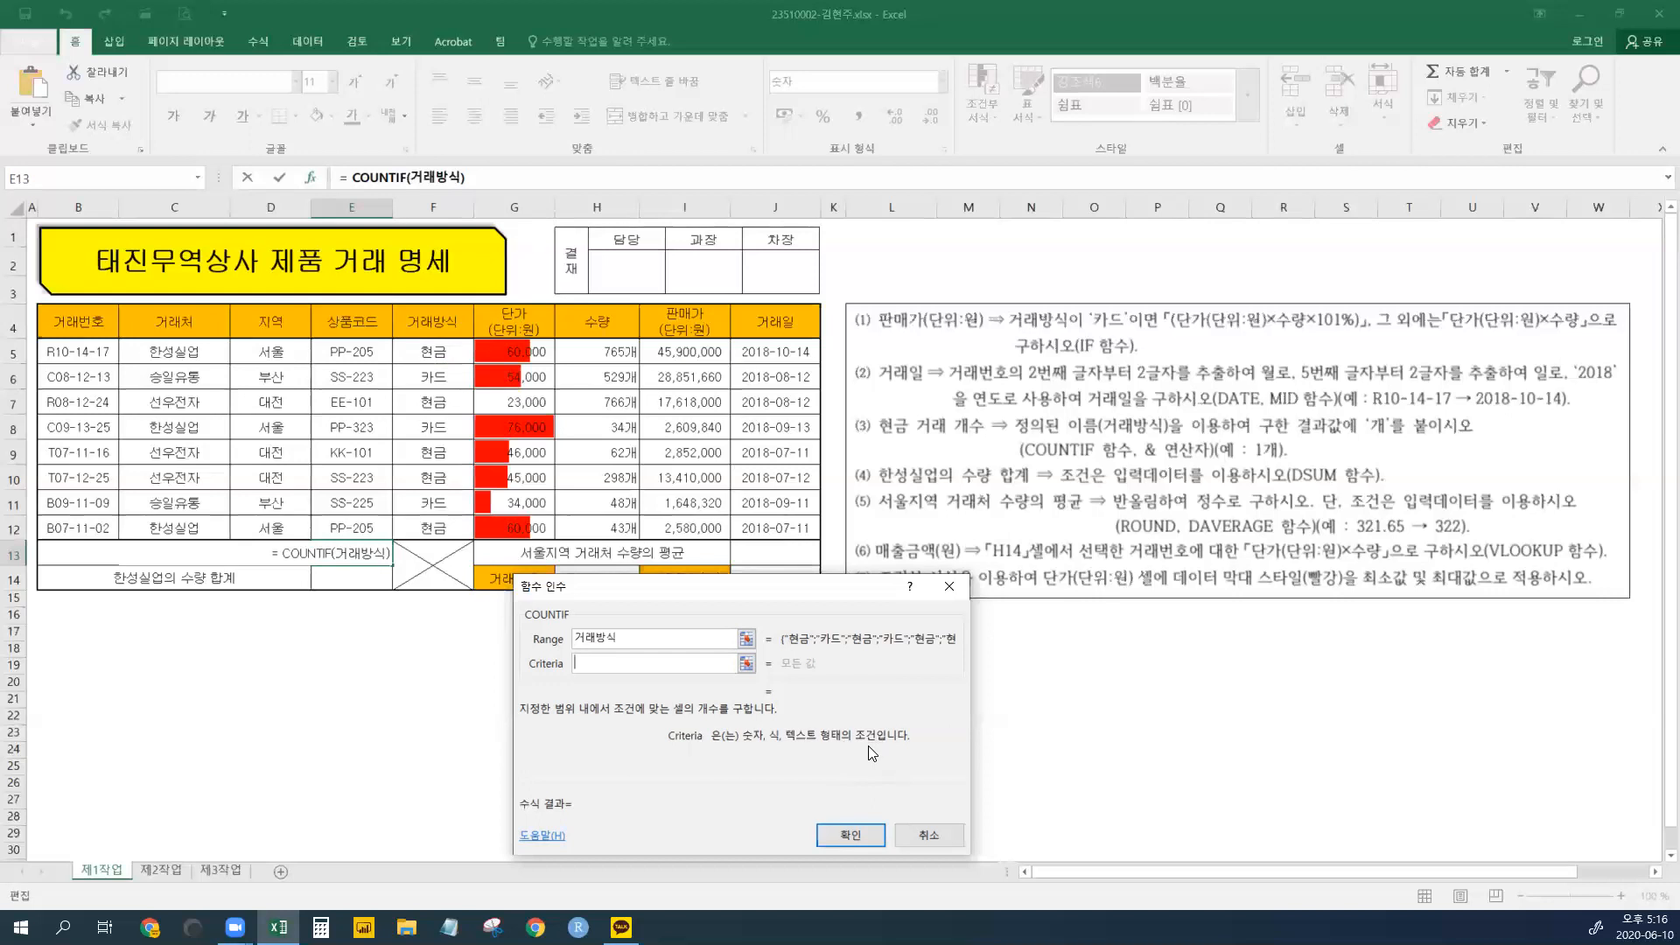
click(440, 452)
key(BackSpace)
key(BackSpace)
text(현금)
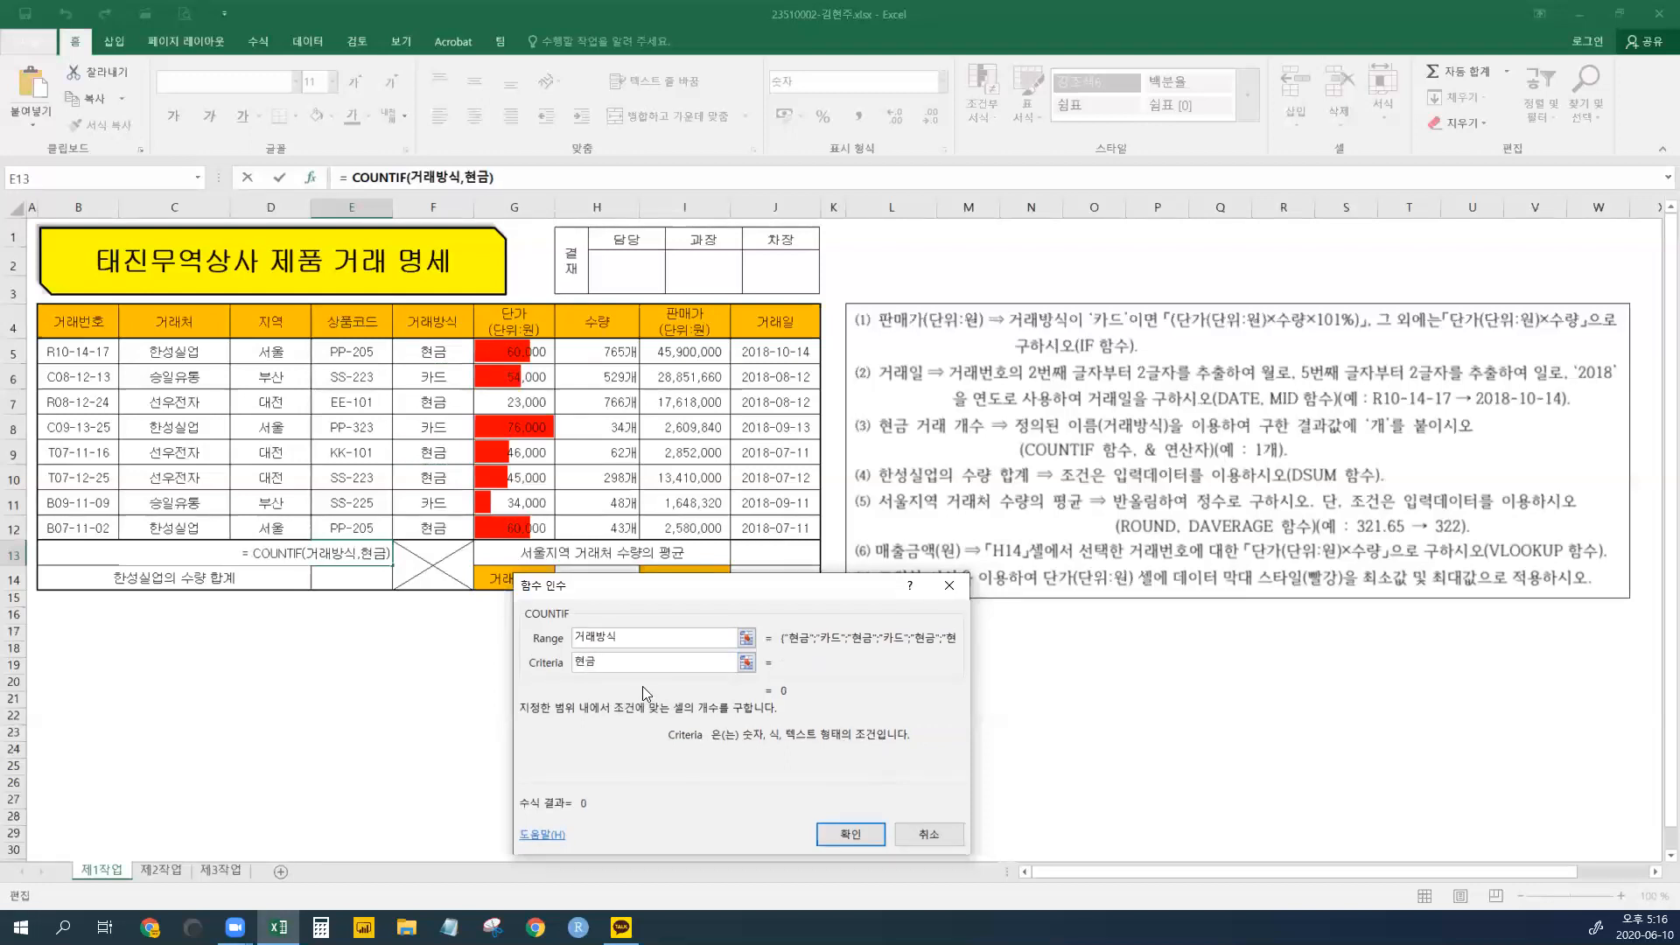
click(850, 834)
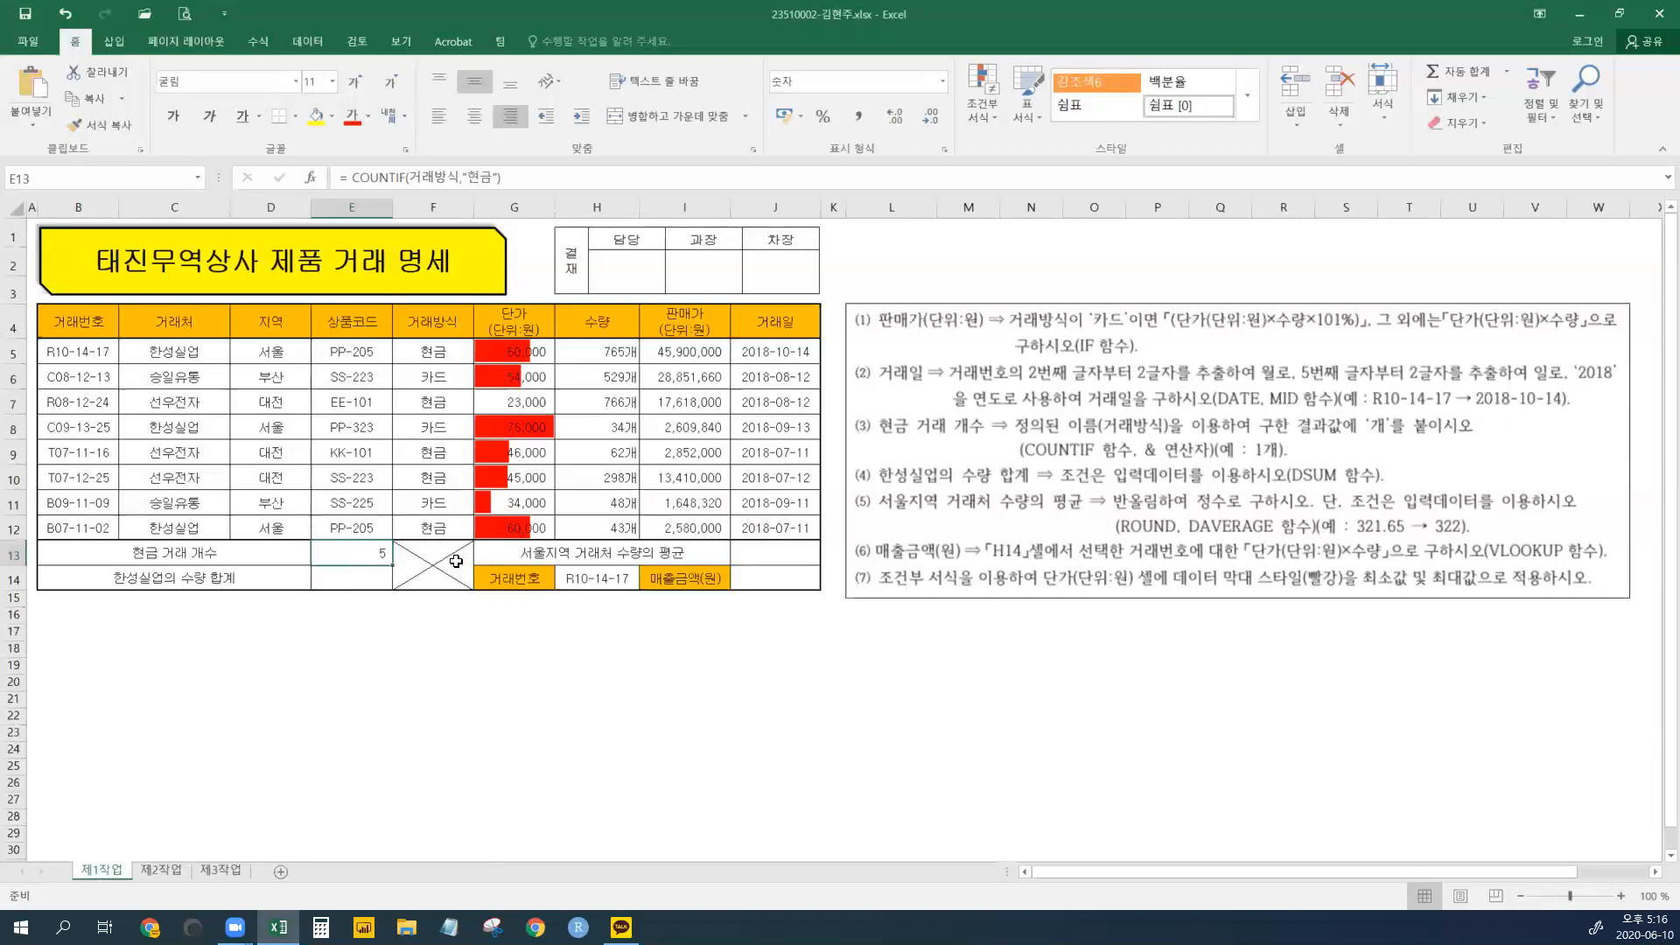
- Append a text unit to E13's COUNTIF formula and centre the cell
drag(336, 179, 526, 181)
click(547, 177)
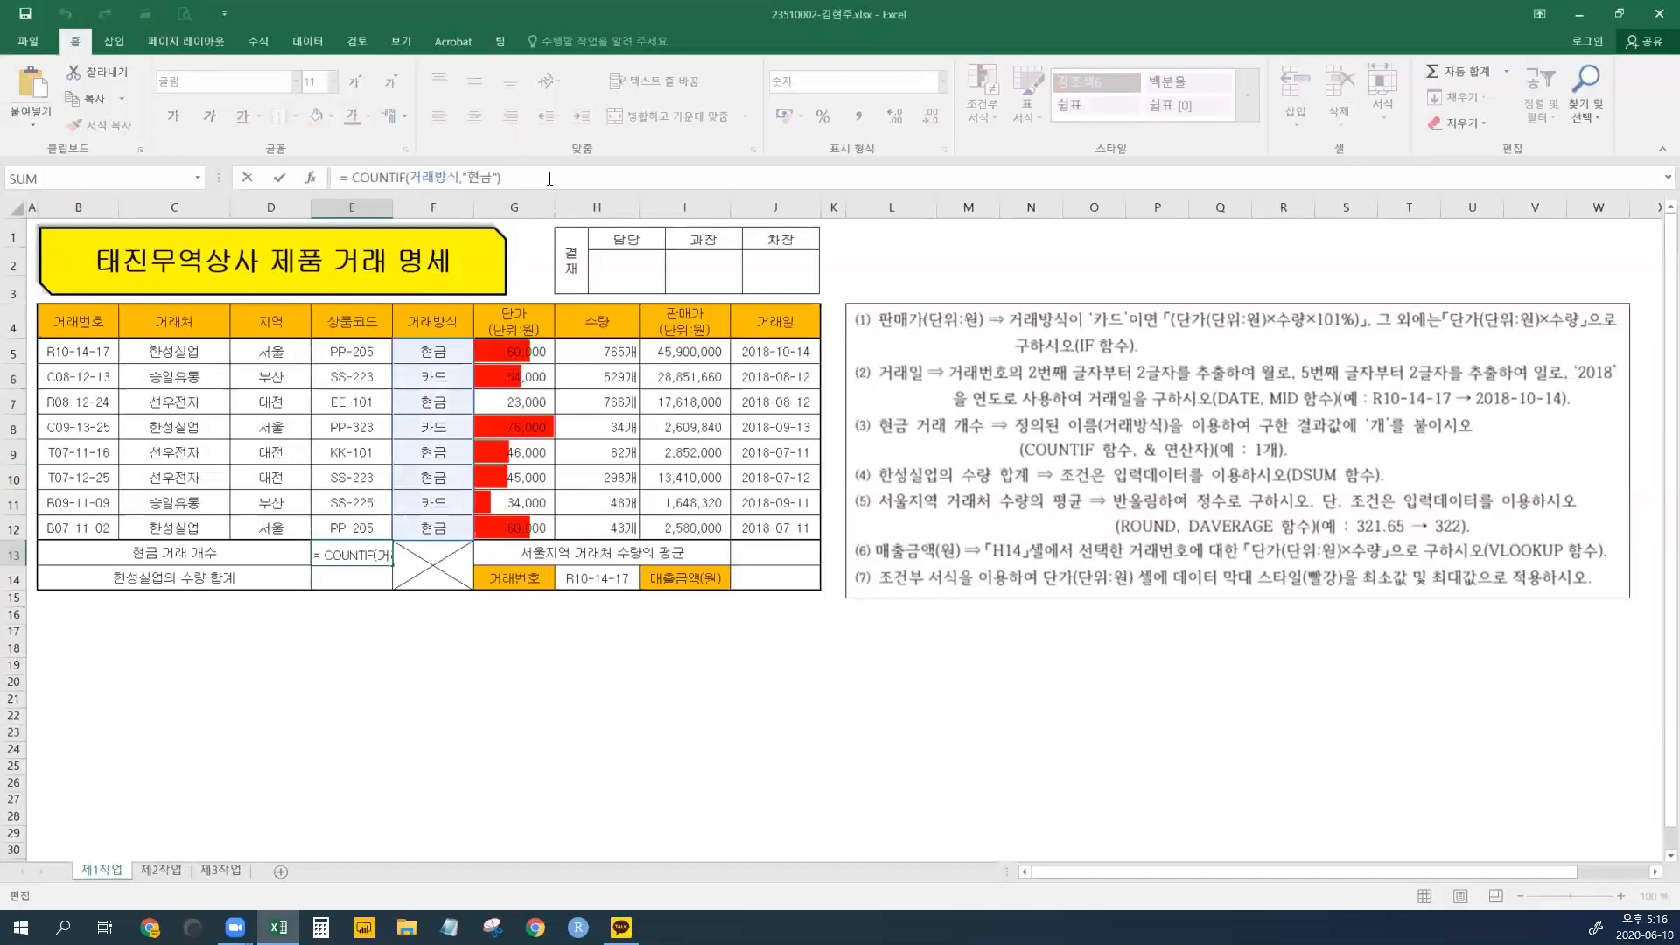
text(&"위")
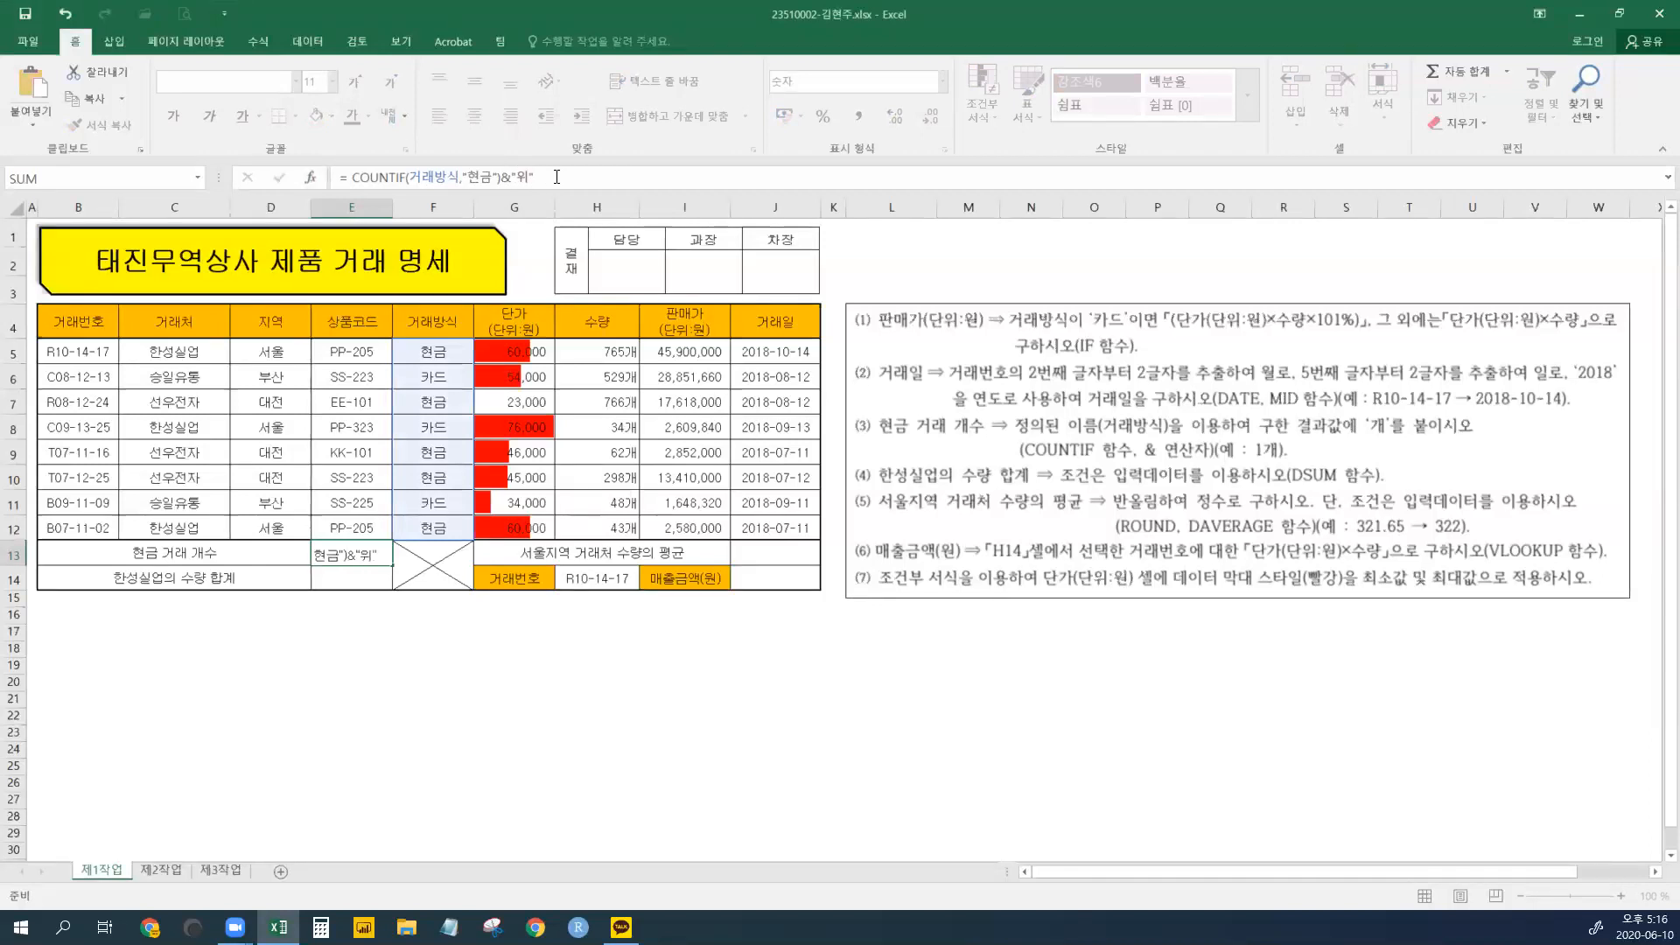
key(ctrl+Return)
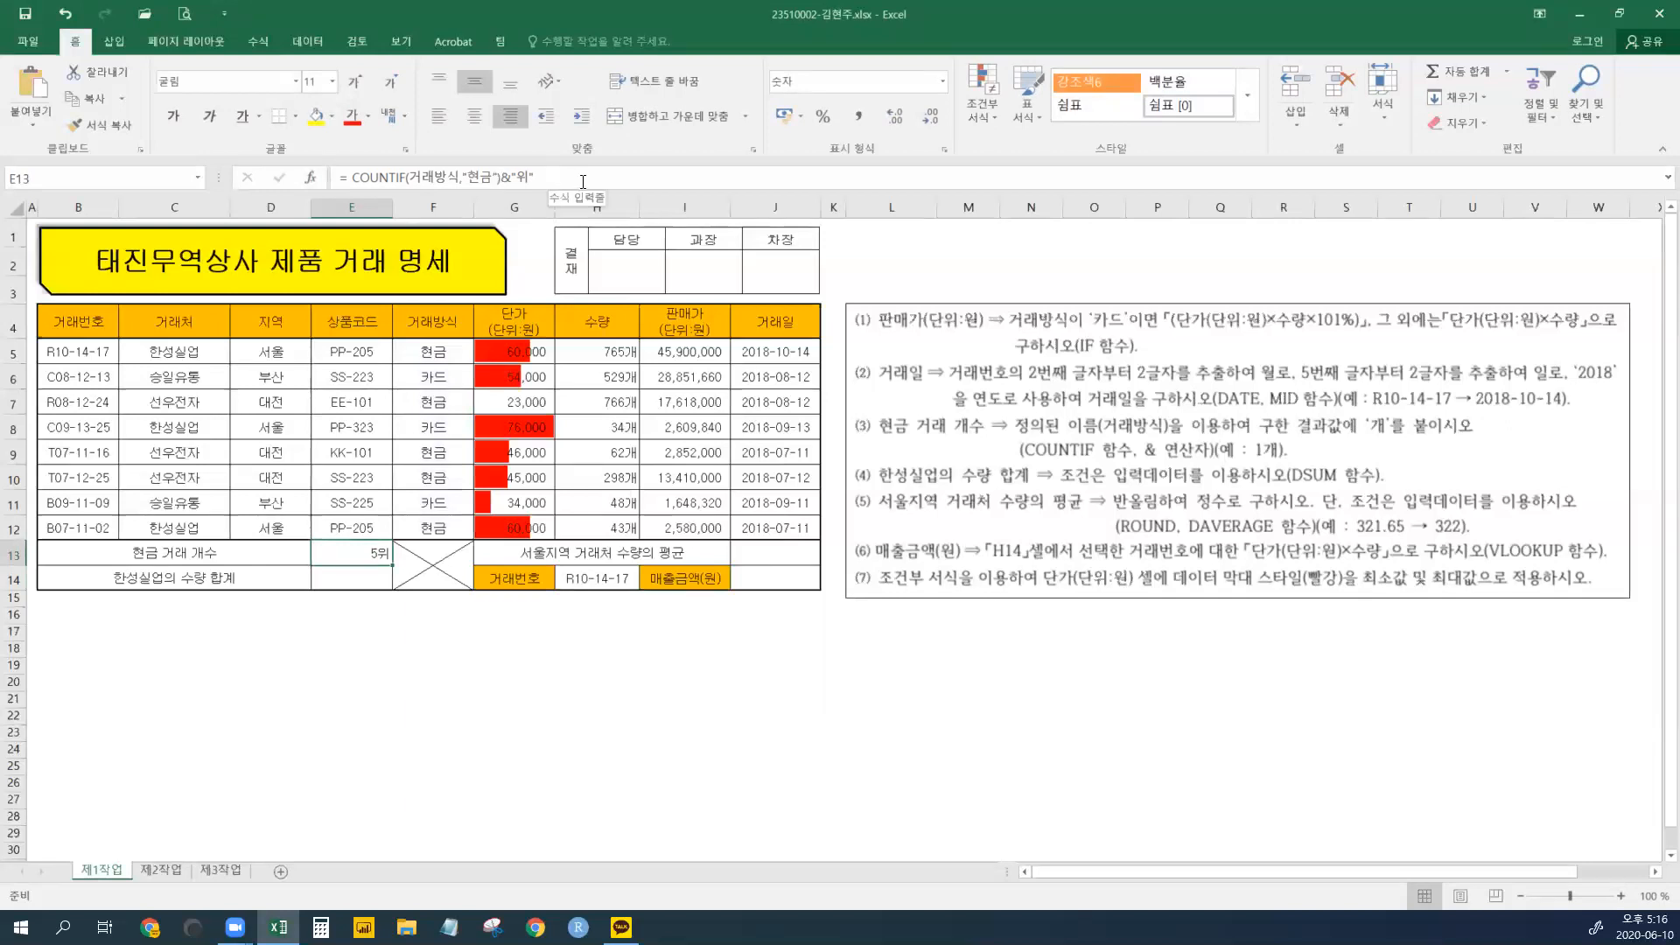
click(479, 117)
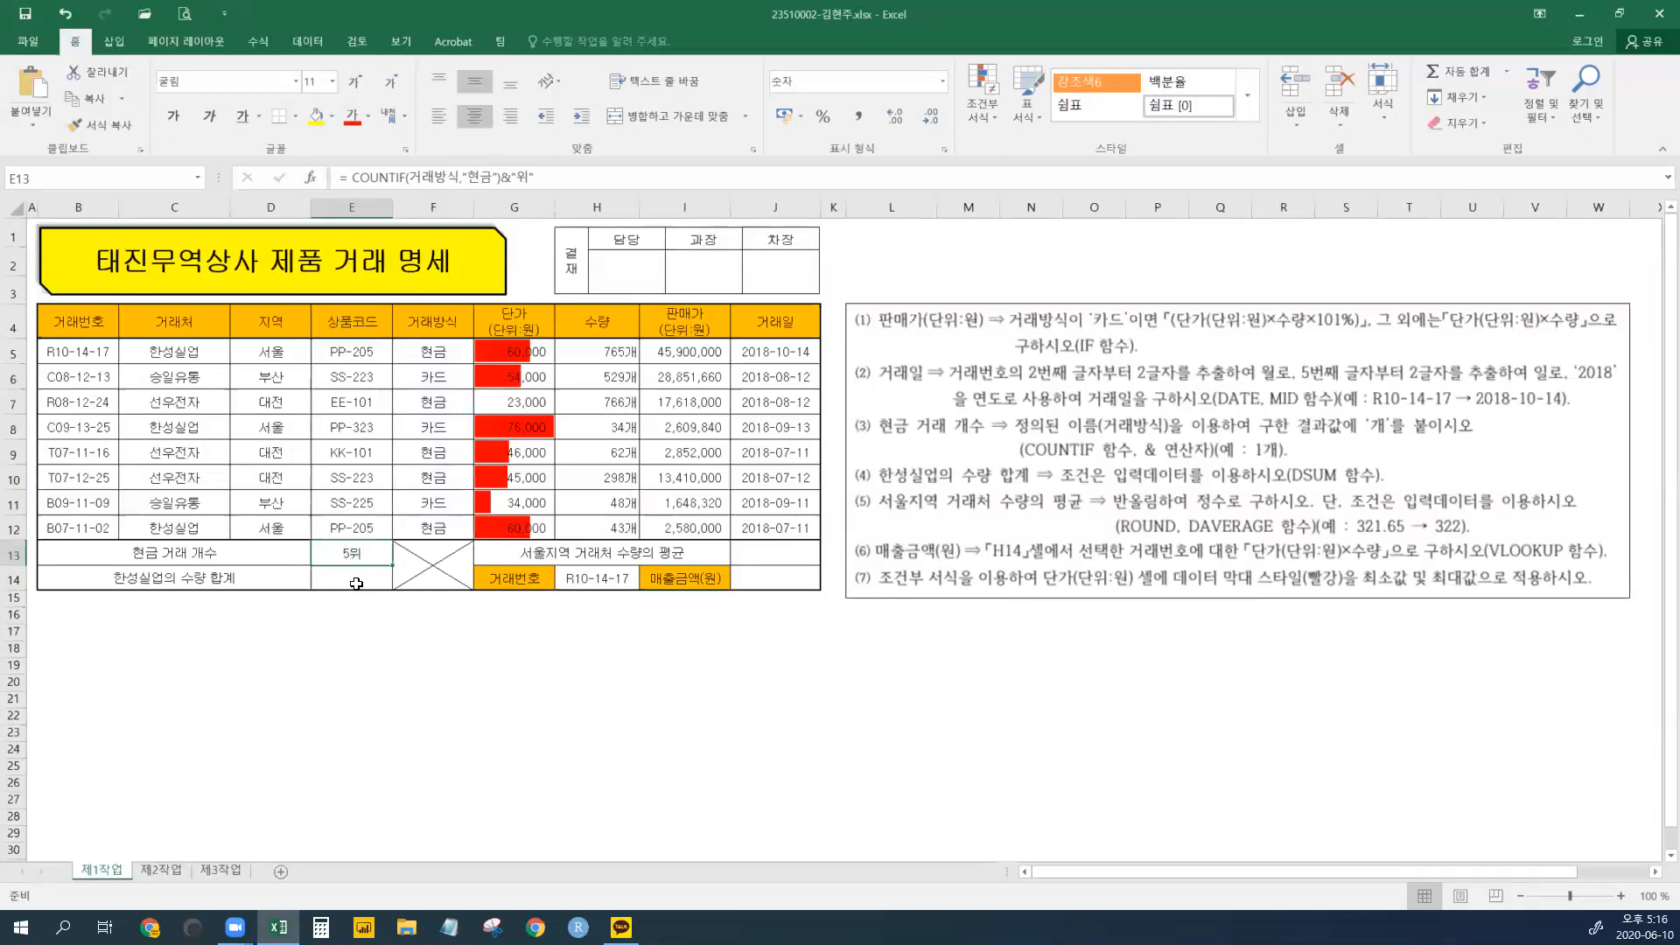
- Change the appended unit to 개 so E13 reads 5개
click(516, 177)
double_click(523, 177)
text(개)
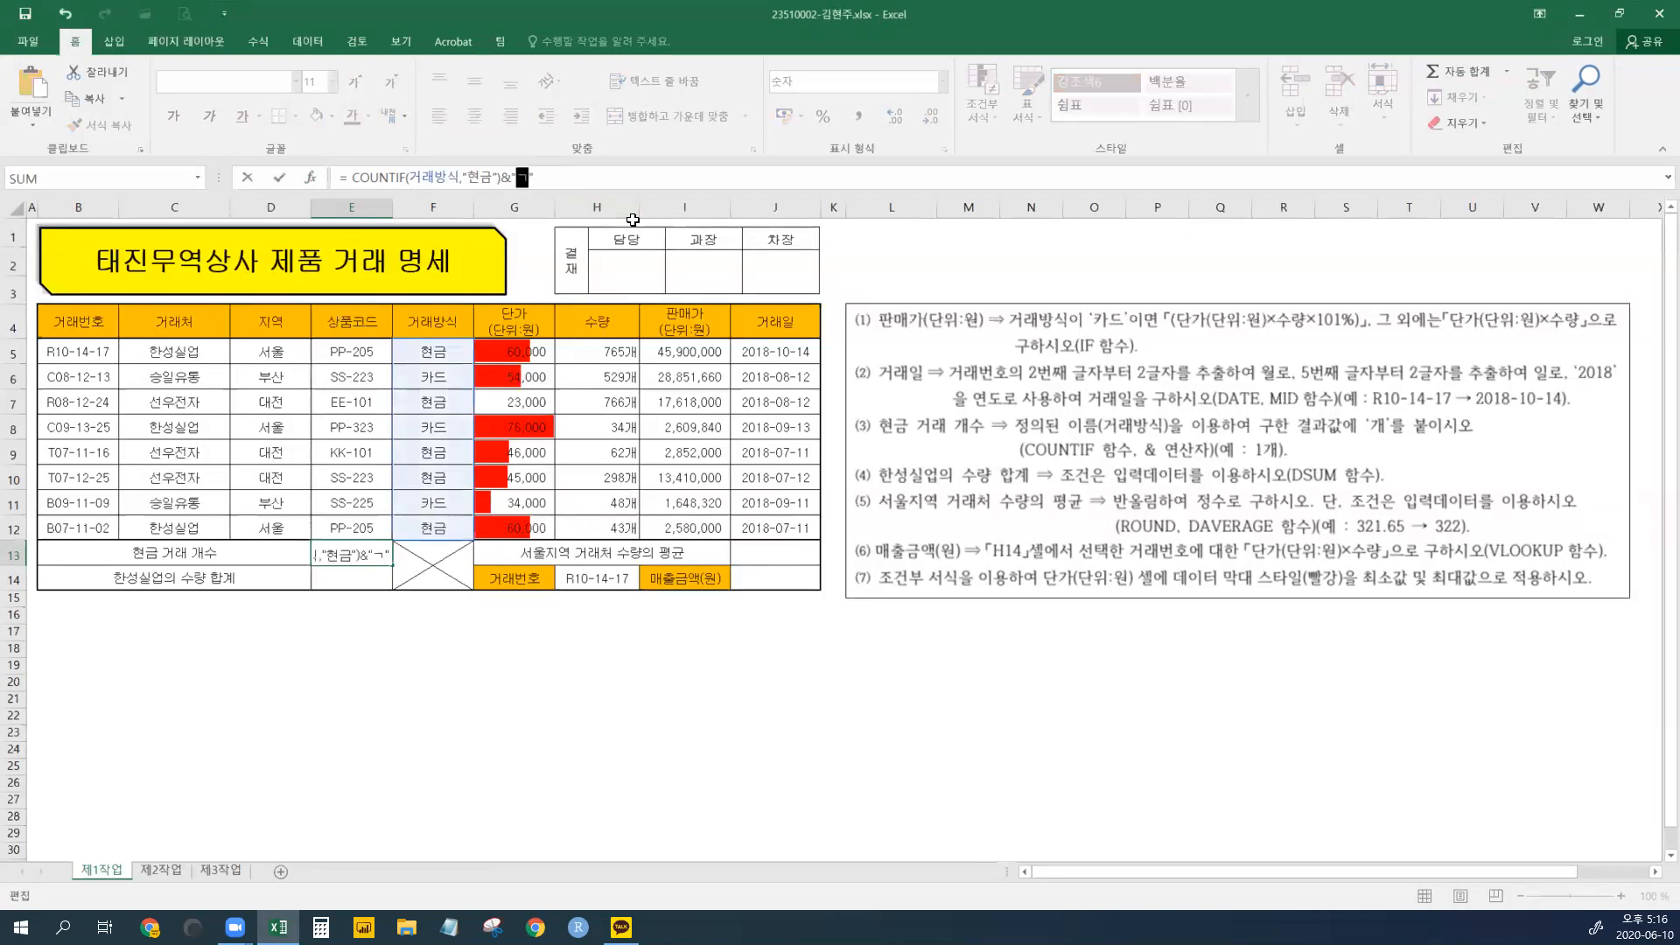
key(Return)
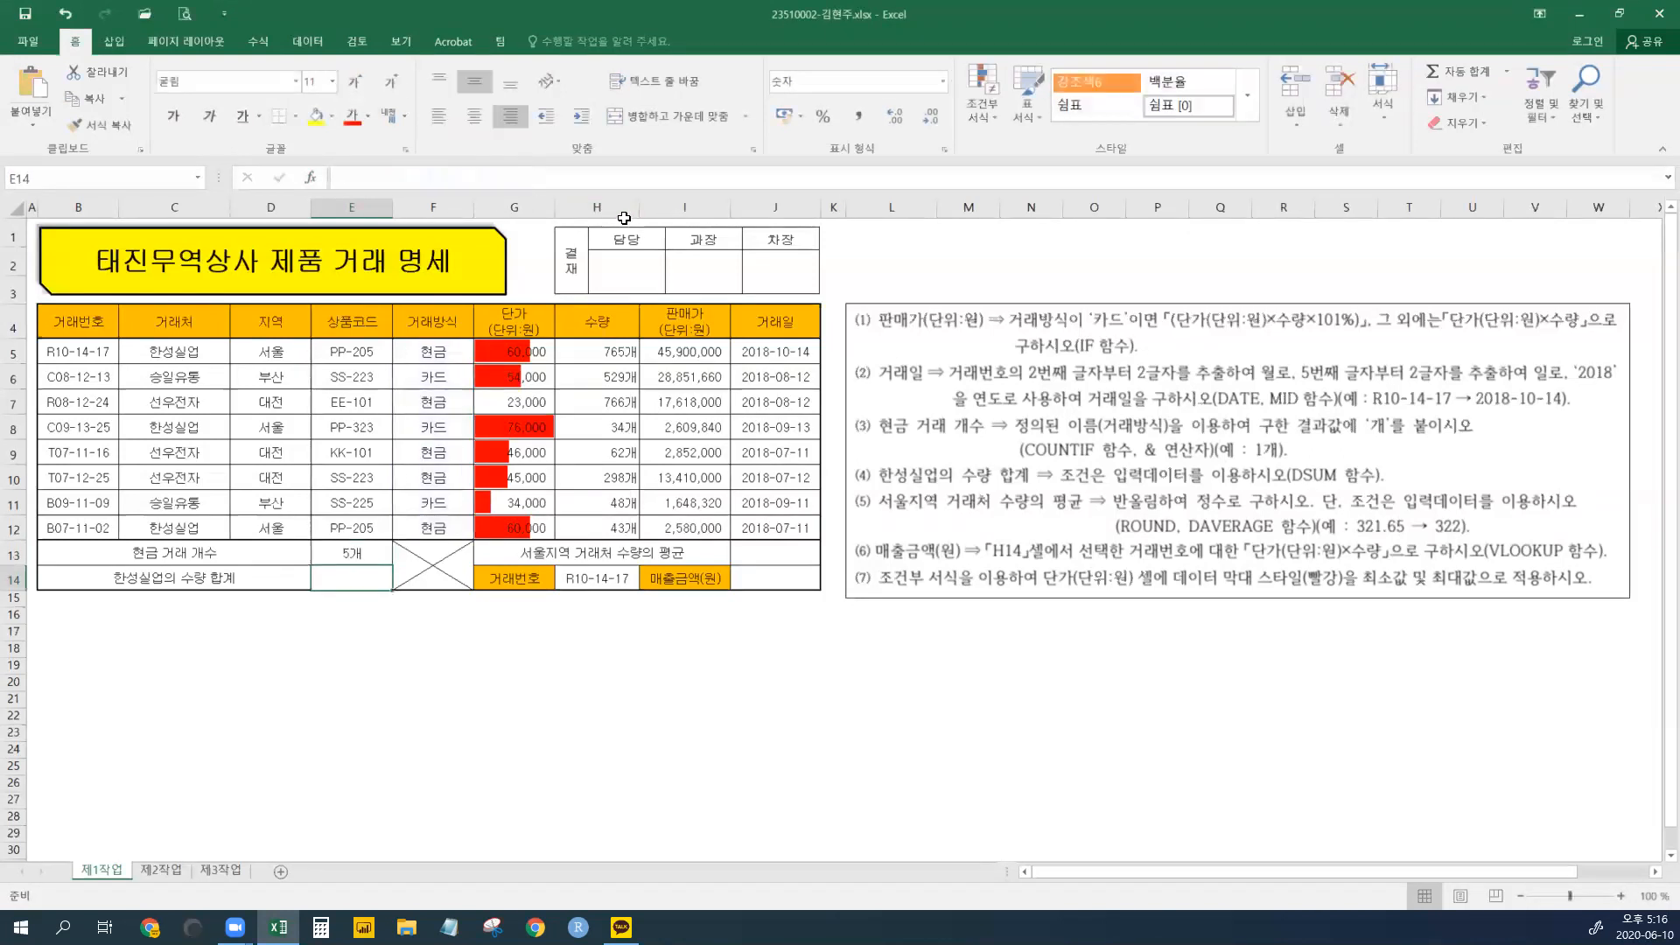
click(366, 553)
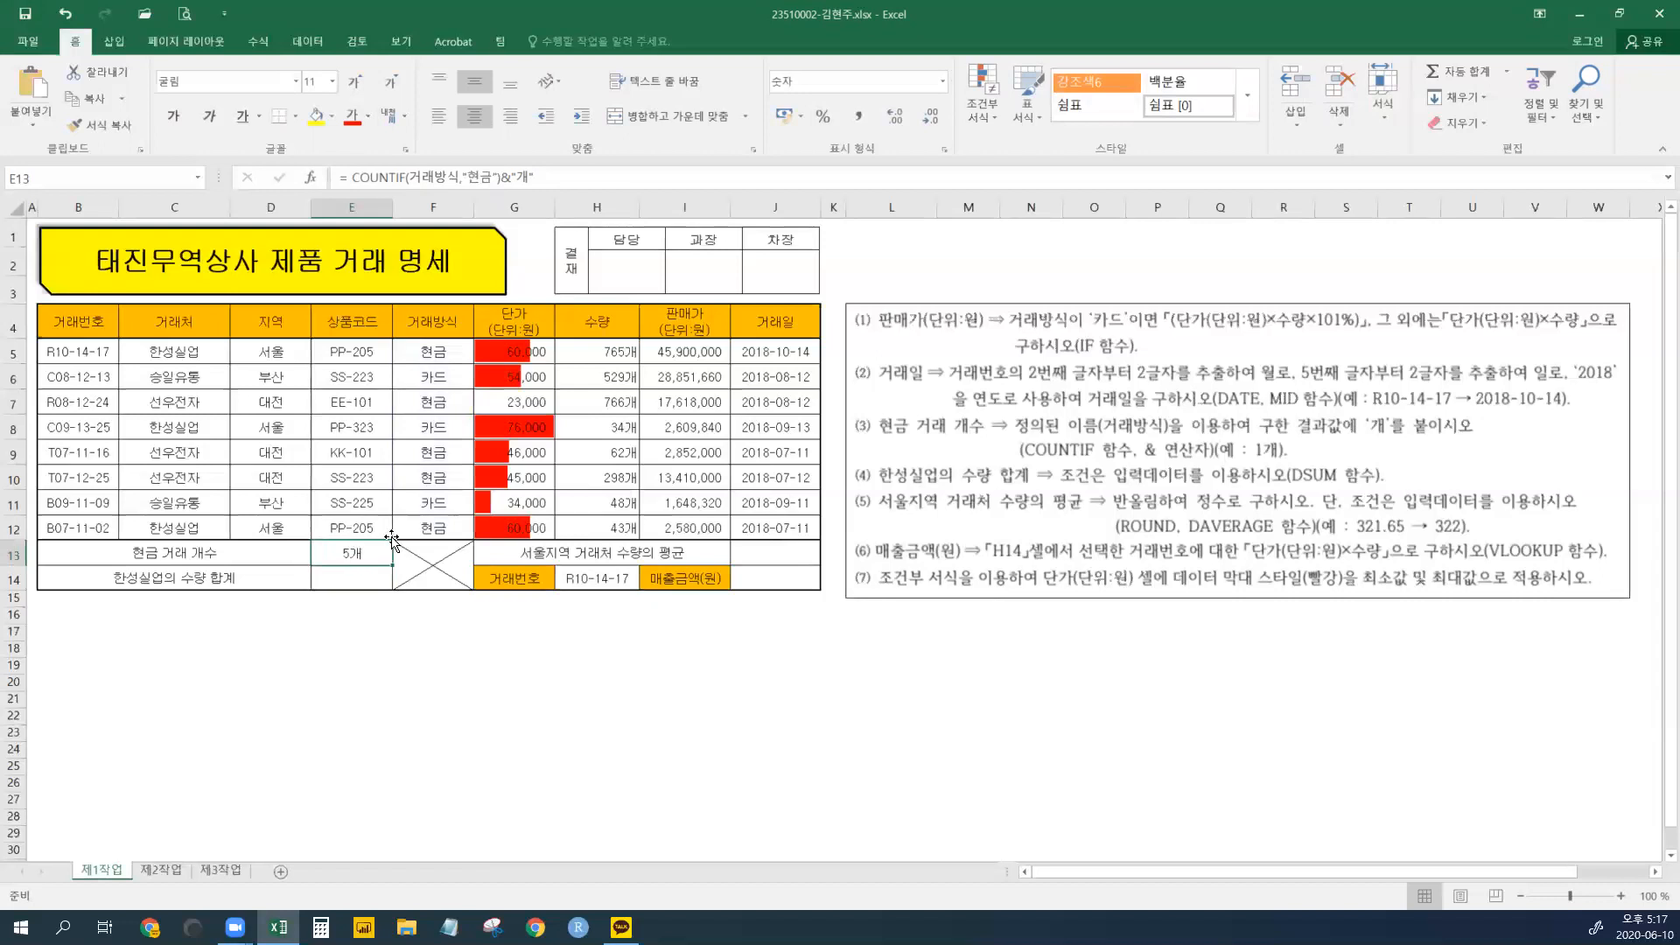
click(361, 579)
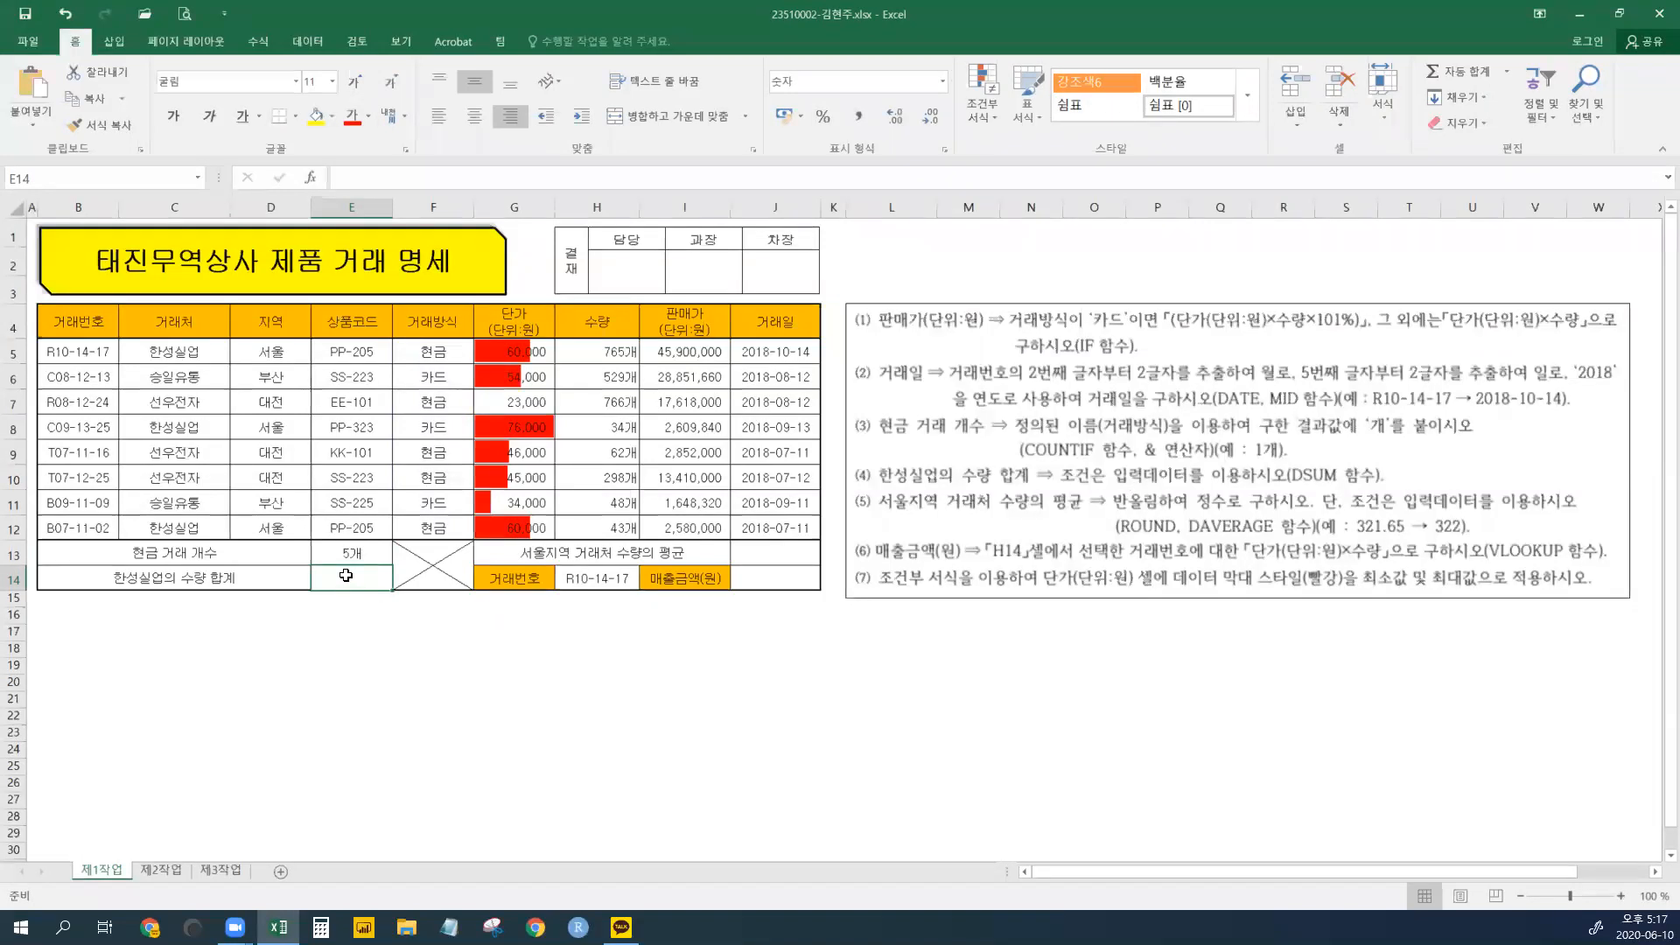
- Start =DSUM( in E14 and bring up its Function Arguments dialog
text(=D)
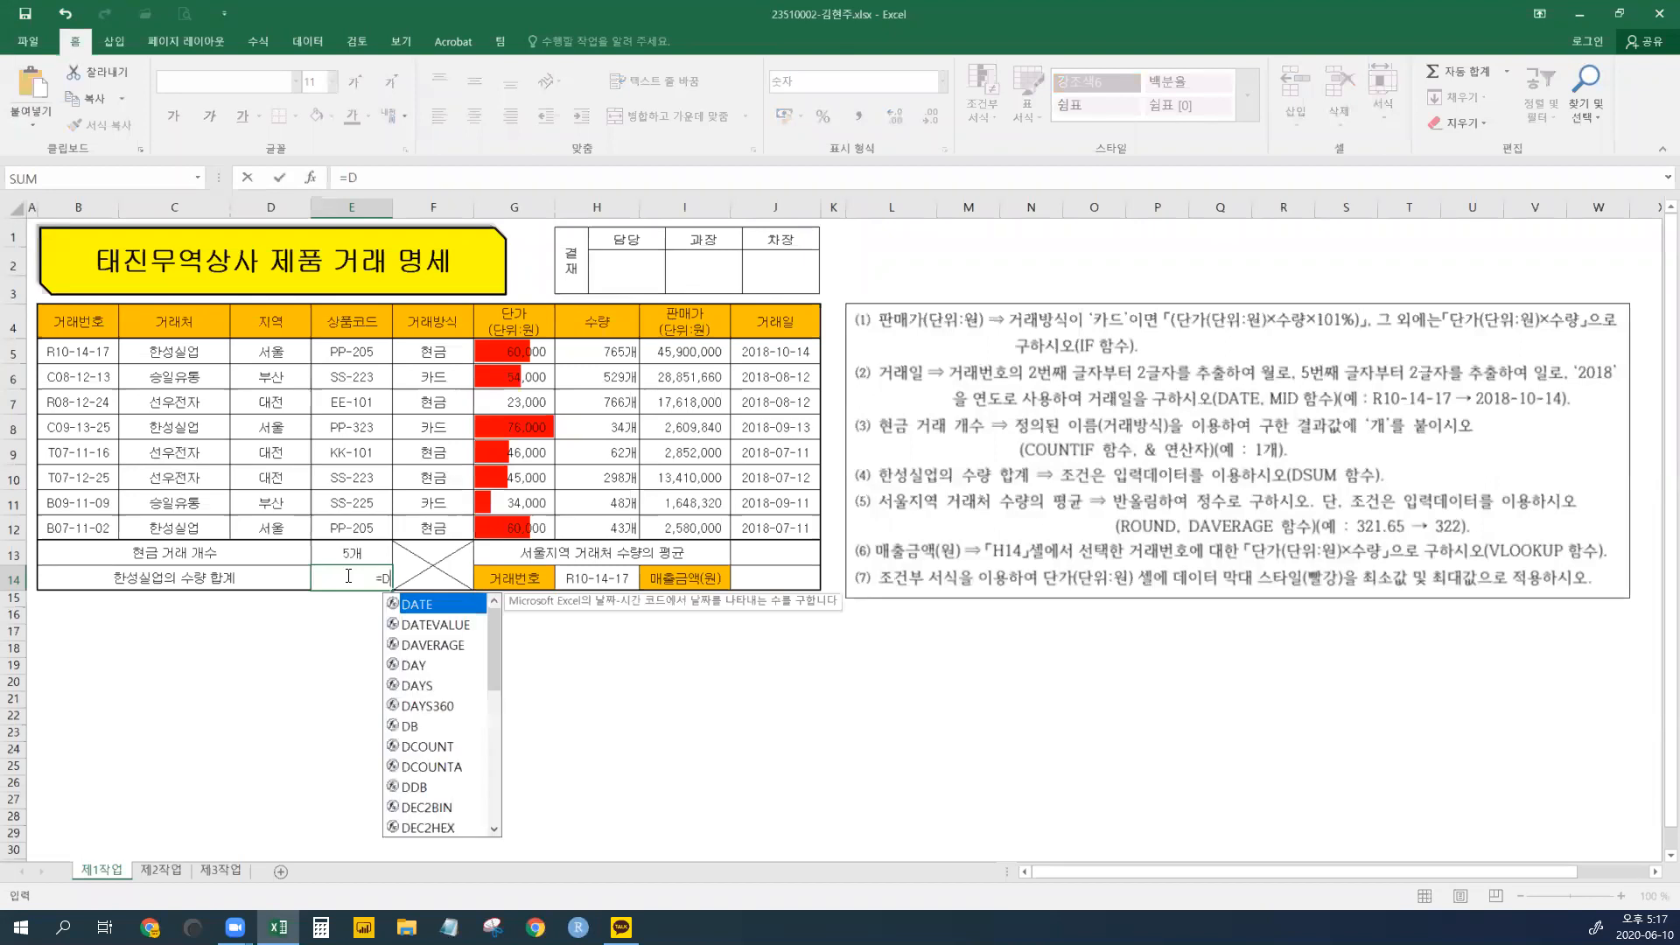
text(SUM()
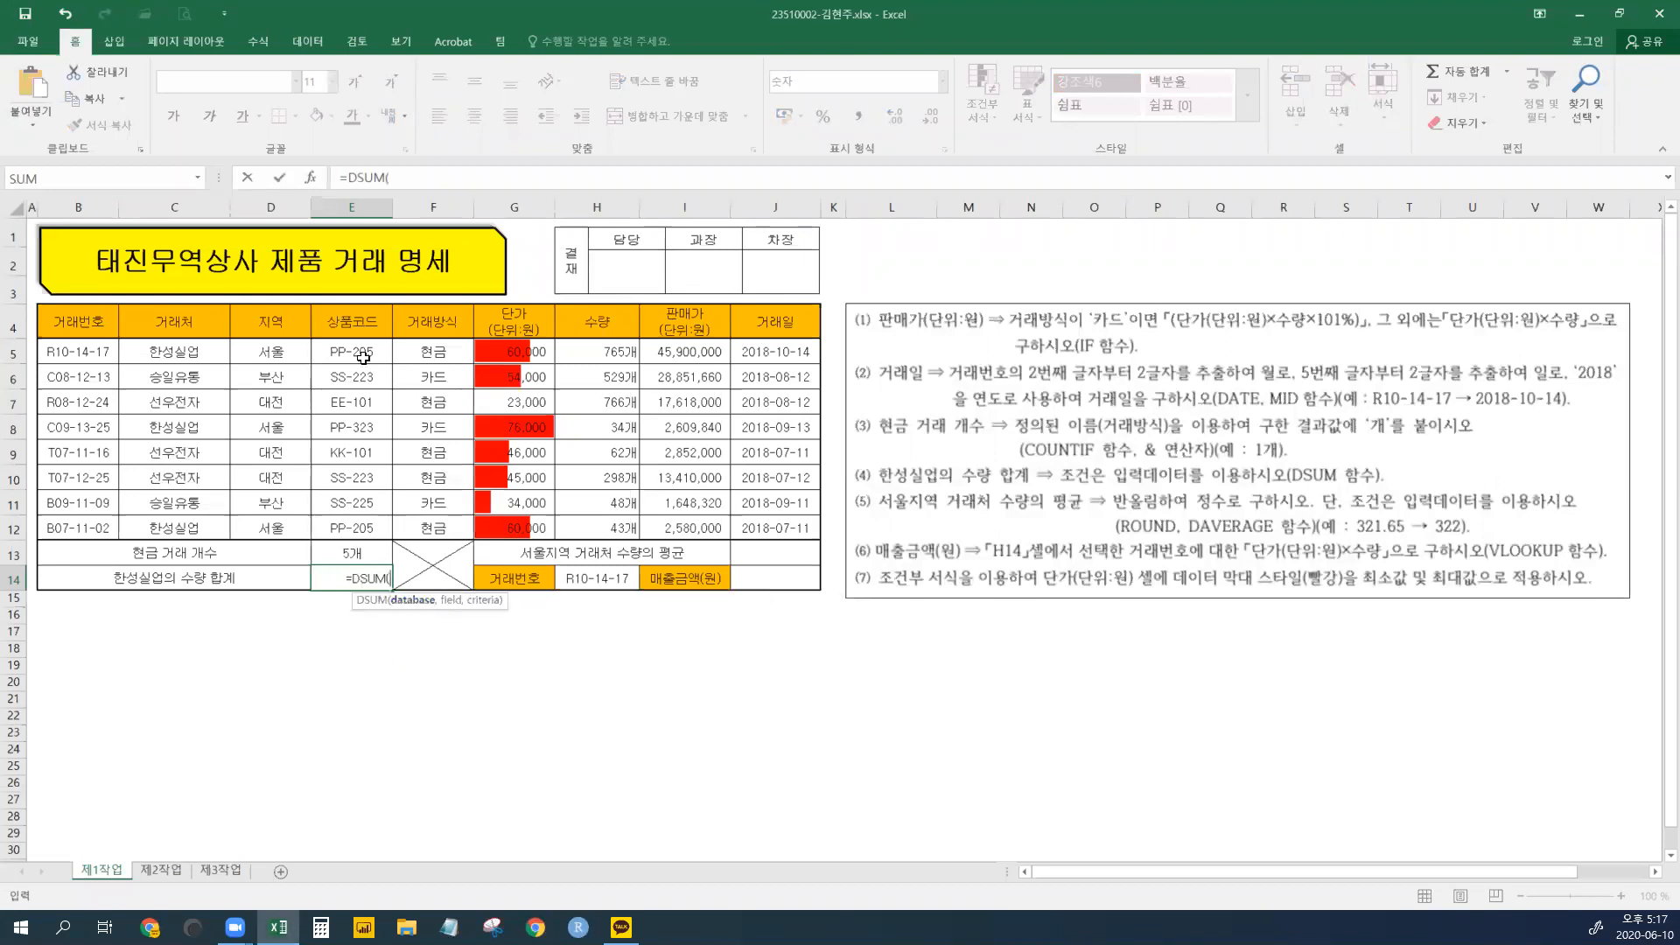
click(313, 183)
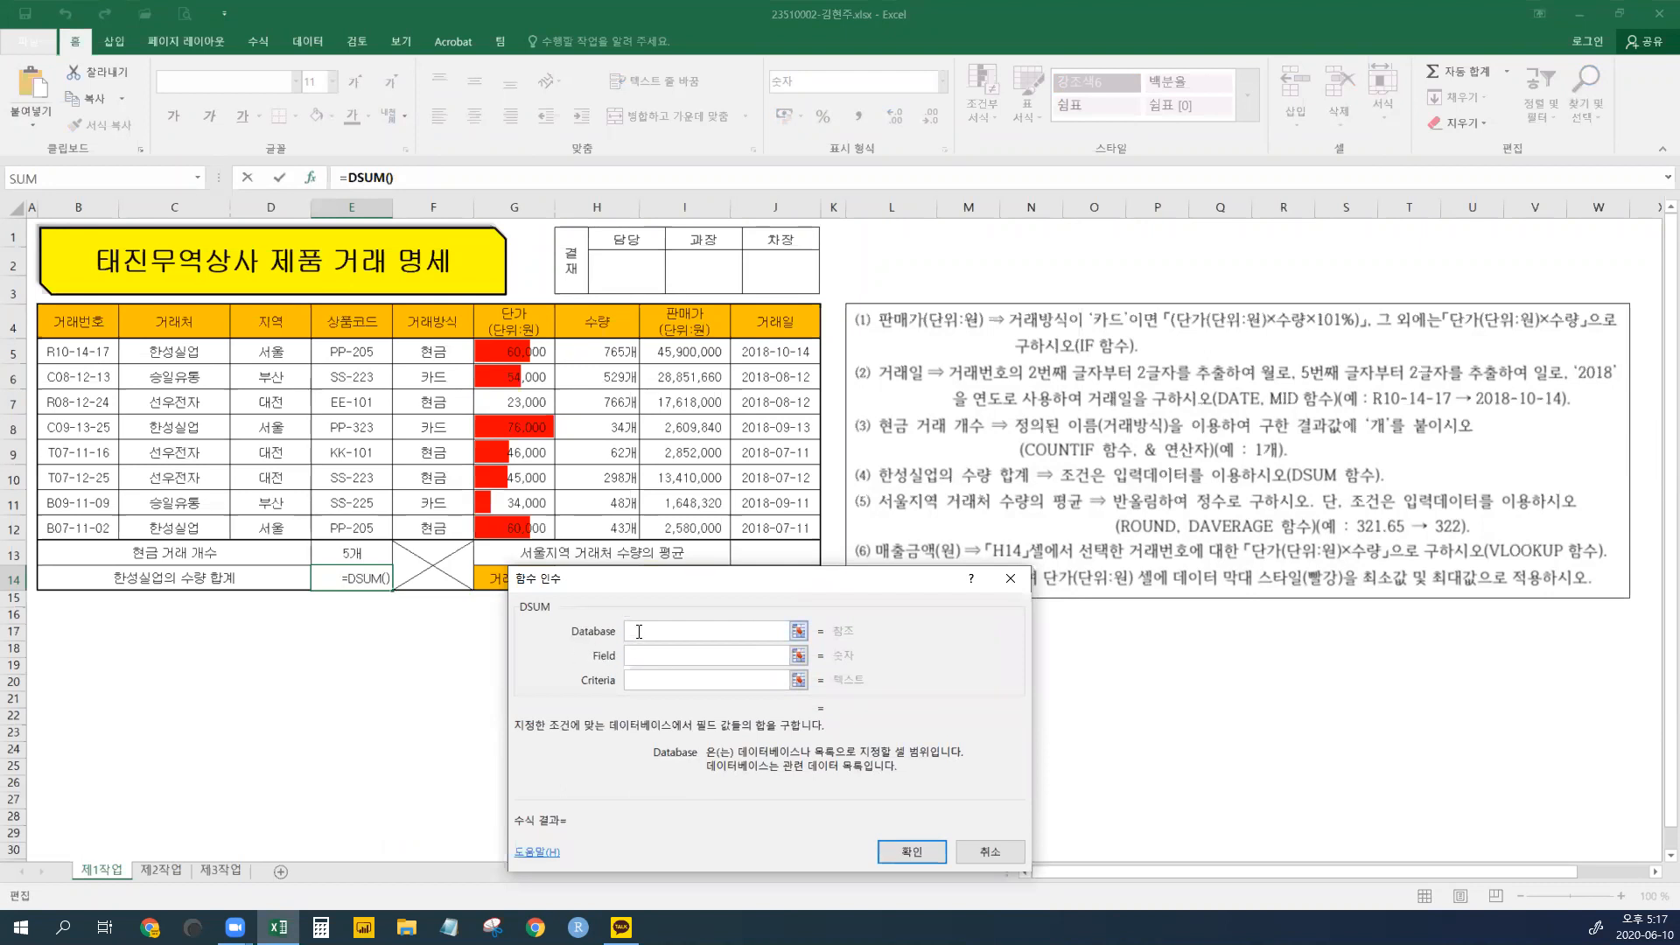
- Set DSUM Database B4:H12, Field 7 and Criteria C4:C5, giving 842 in E14
click(80, 321)
drag(79, 321, 626, 520)
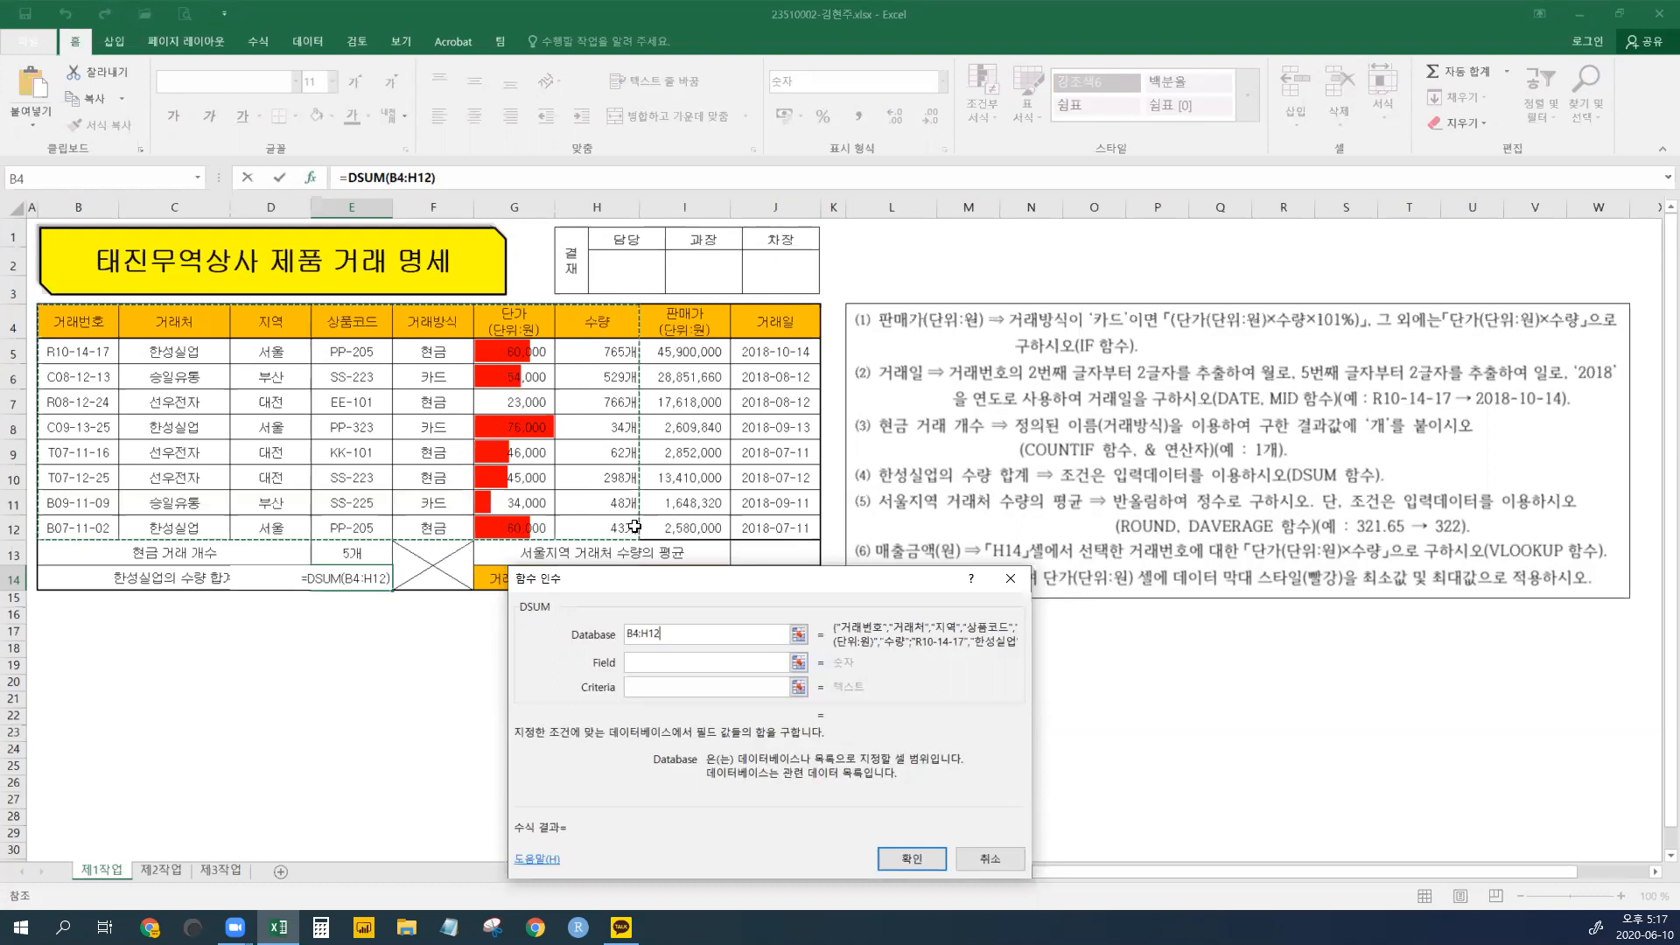
click(118, 335)
drag(118, 336, 625, 530)
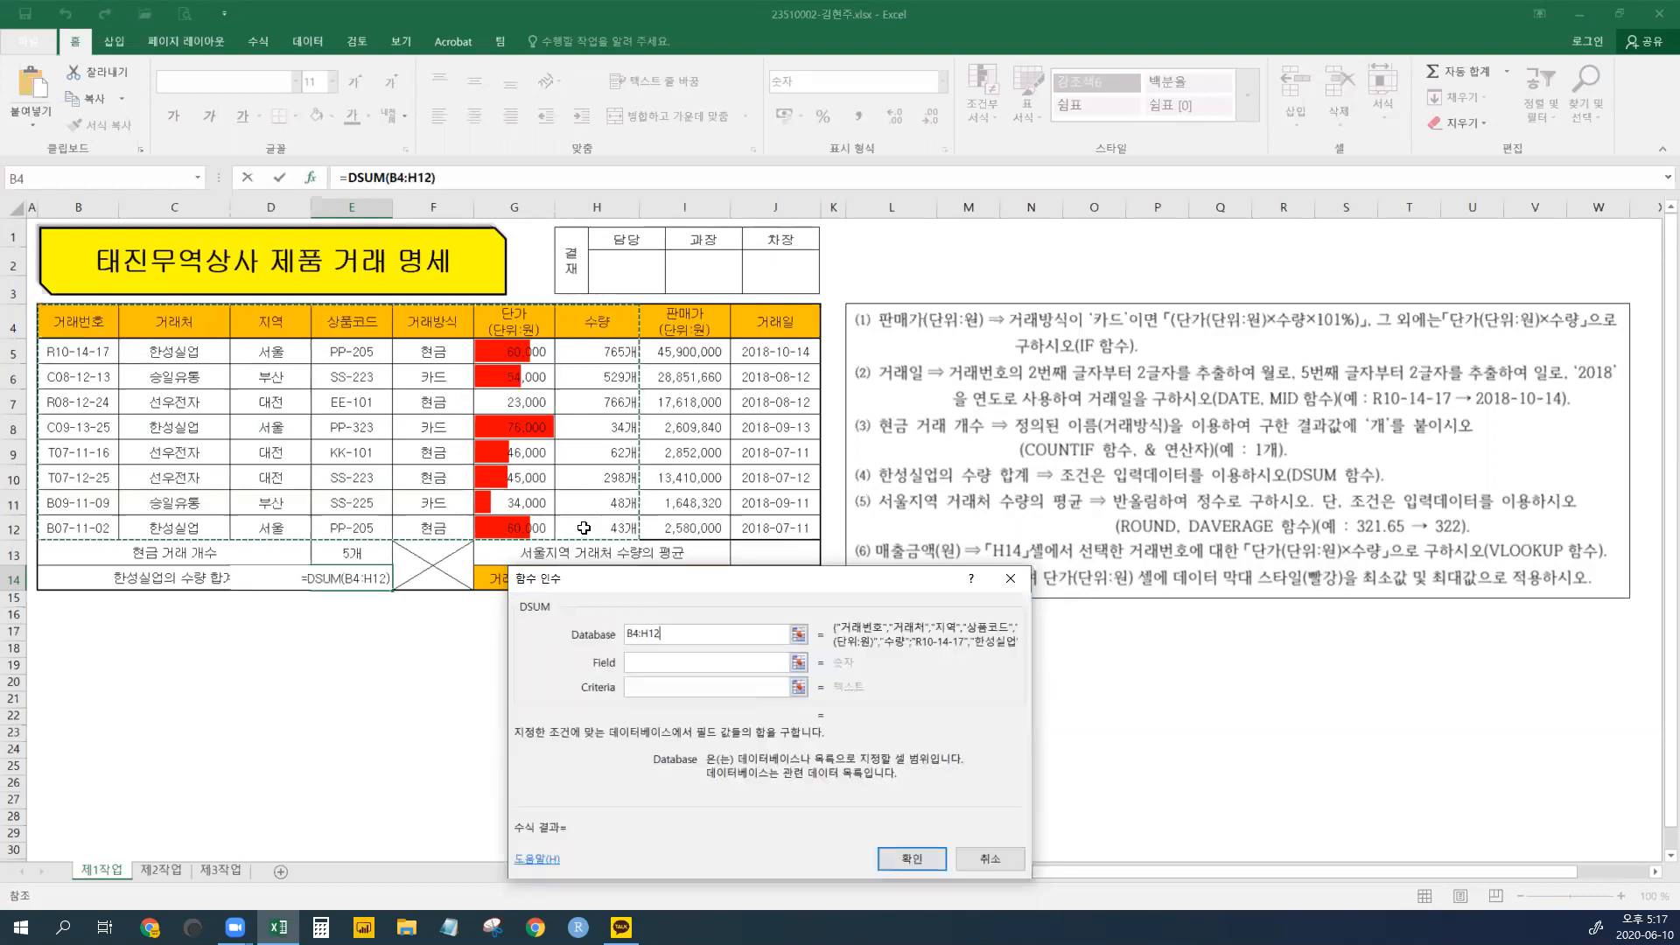
click(649, 663)
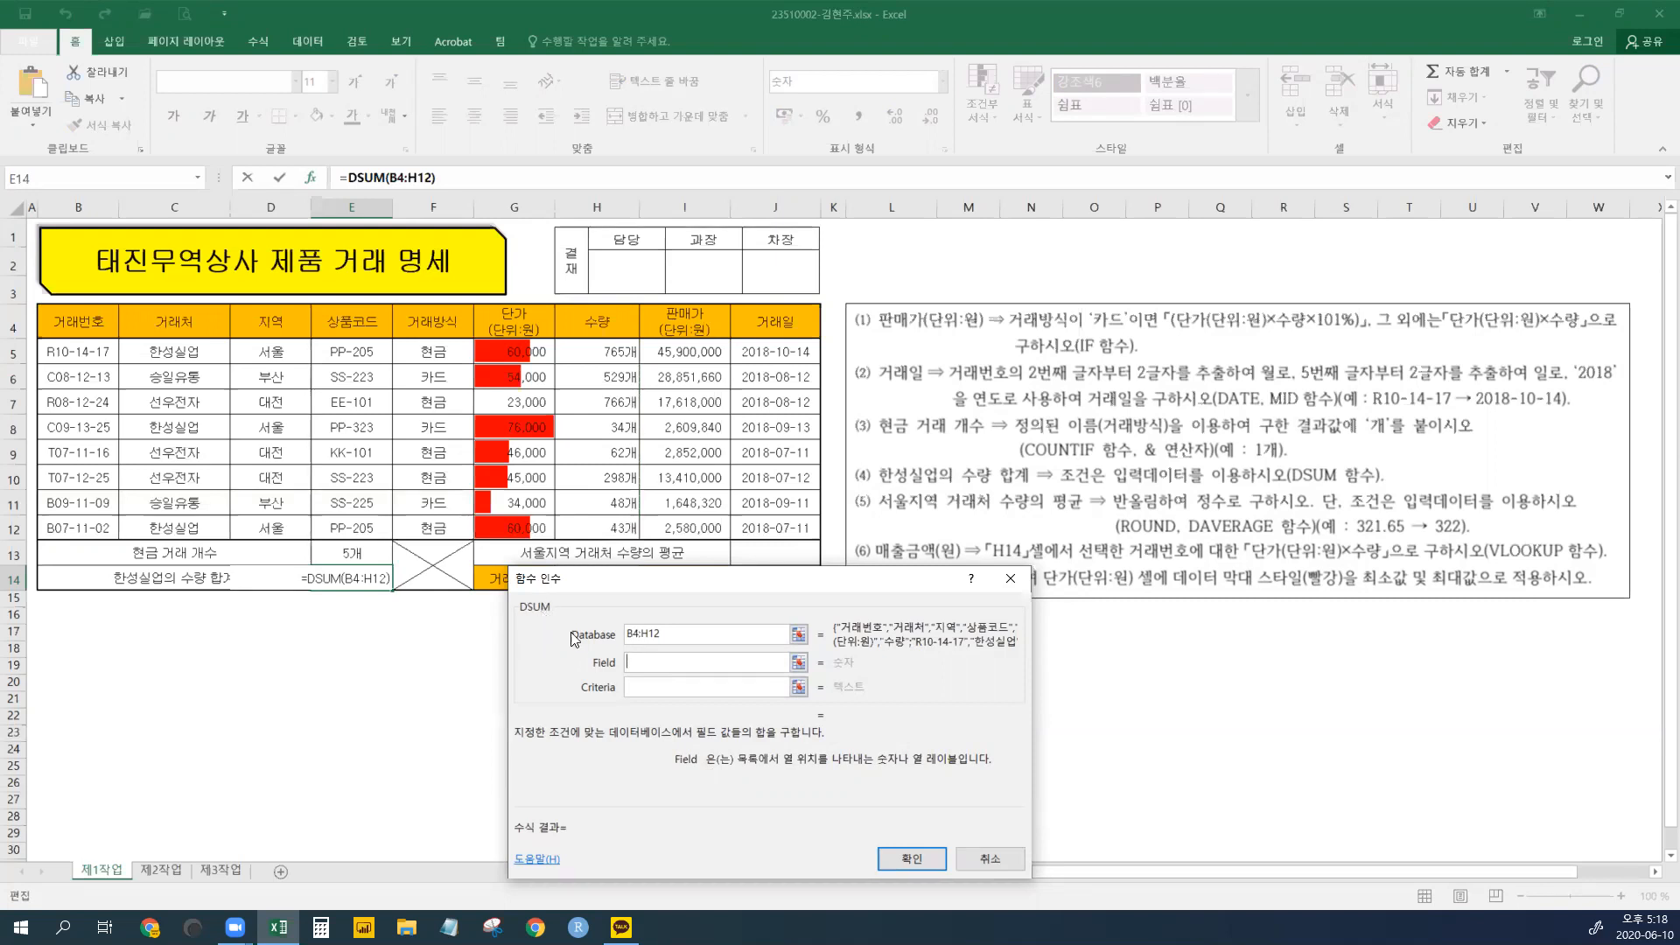
click(601, 323)
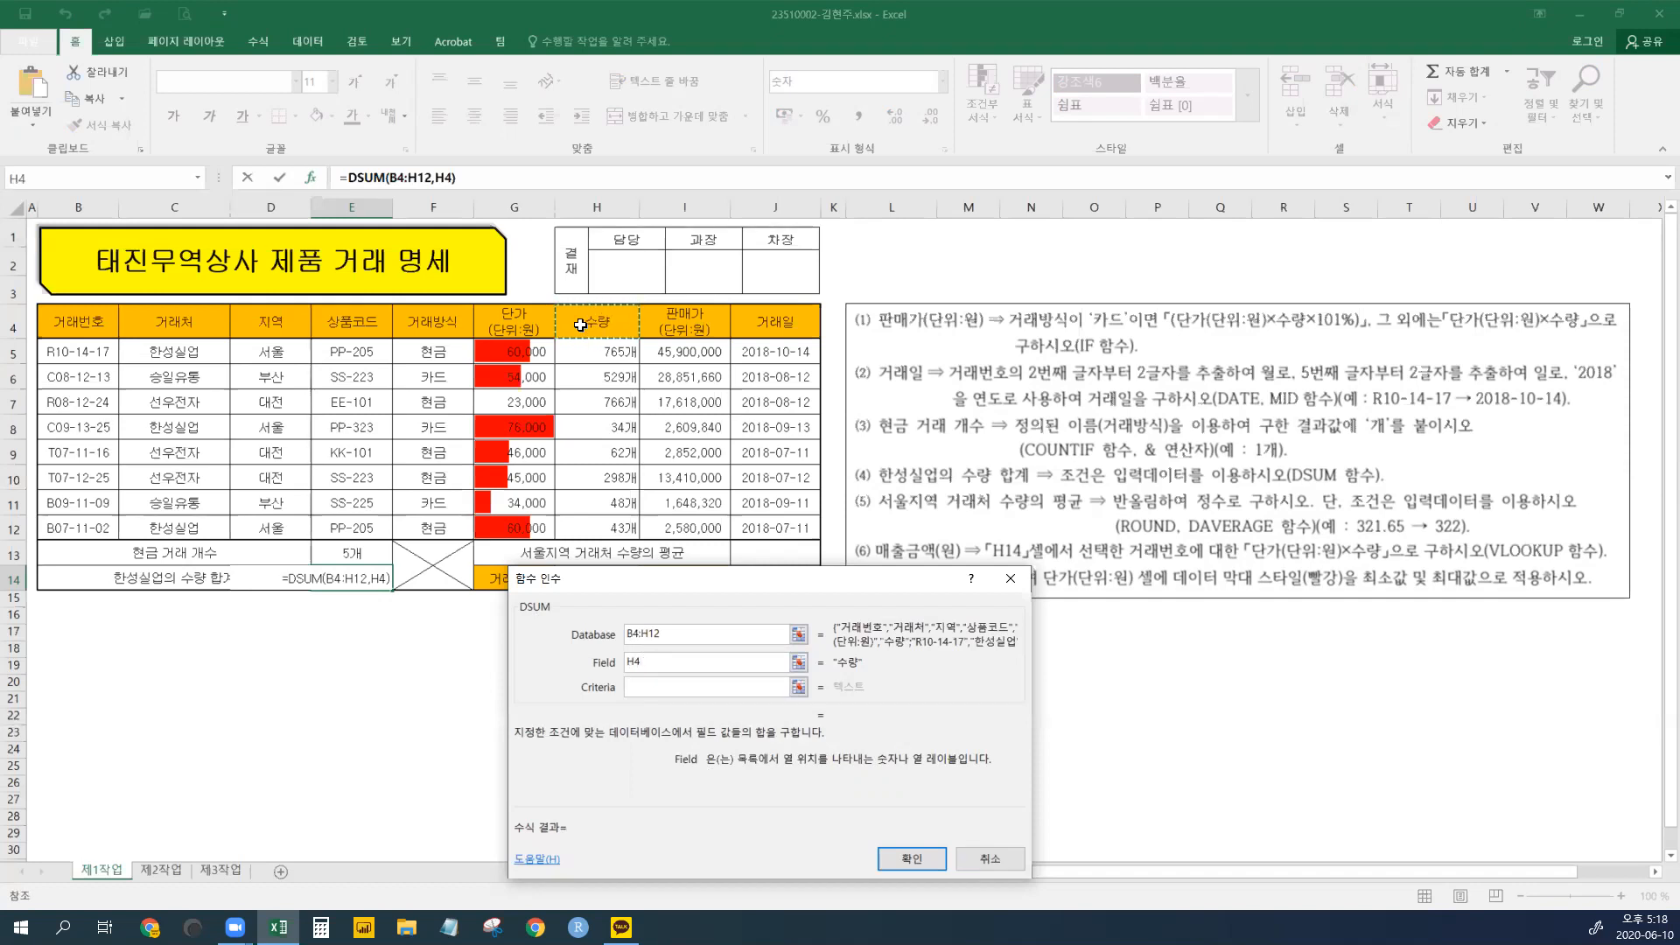
key(BackSpace)
key(BackSpace)
text(7)
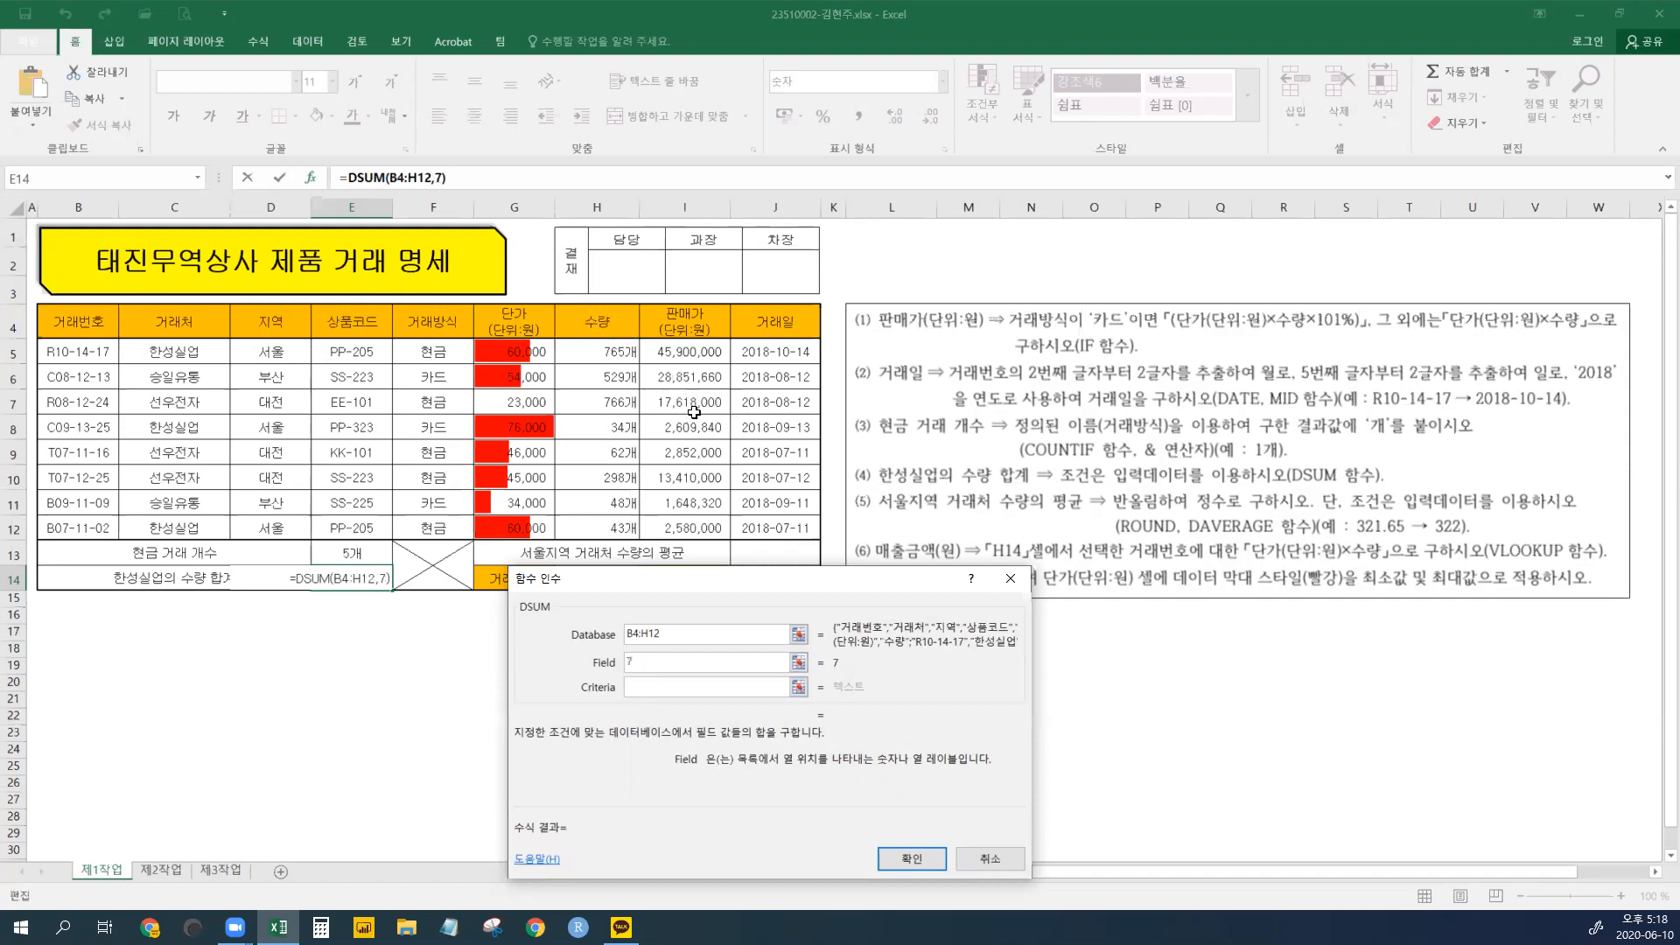
click(638, 687)
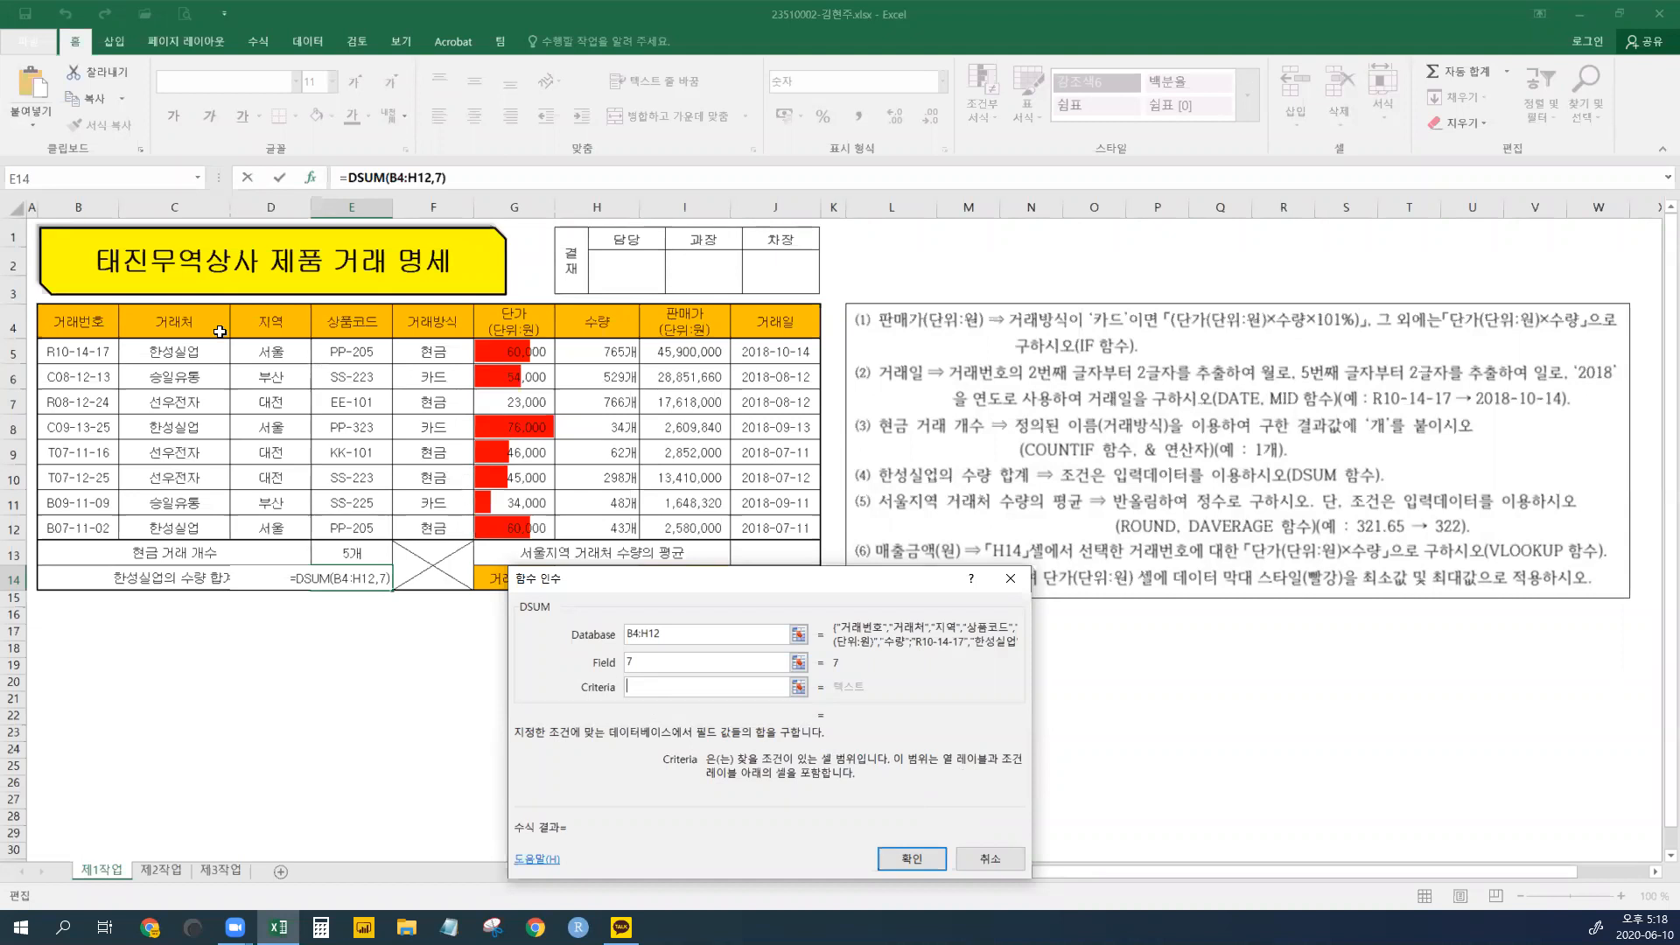
drag(161, 318, 167, 352)
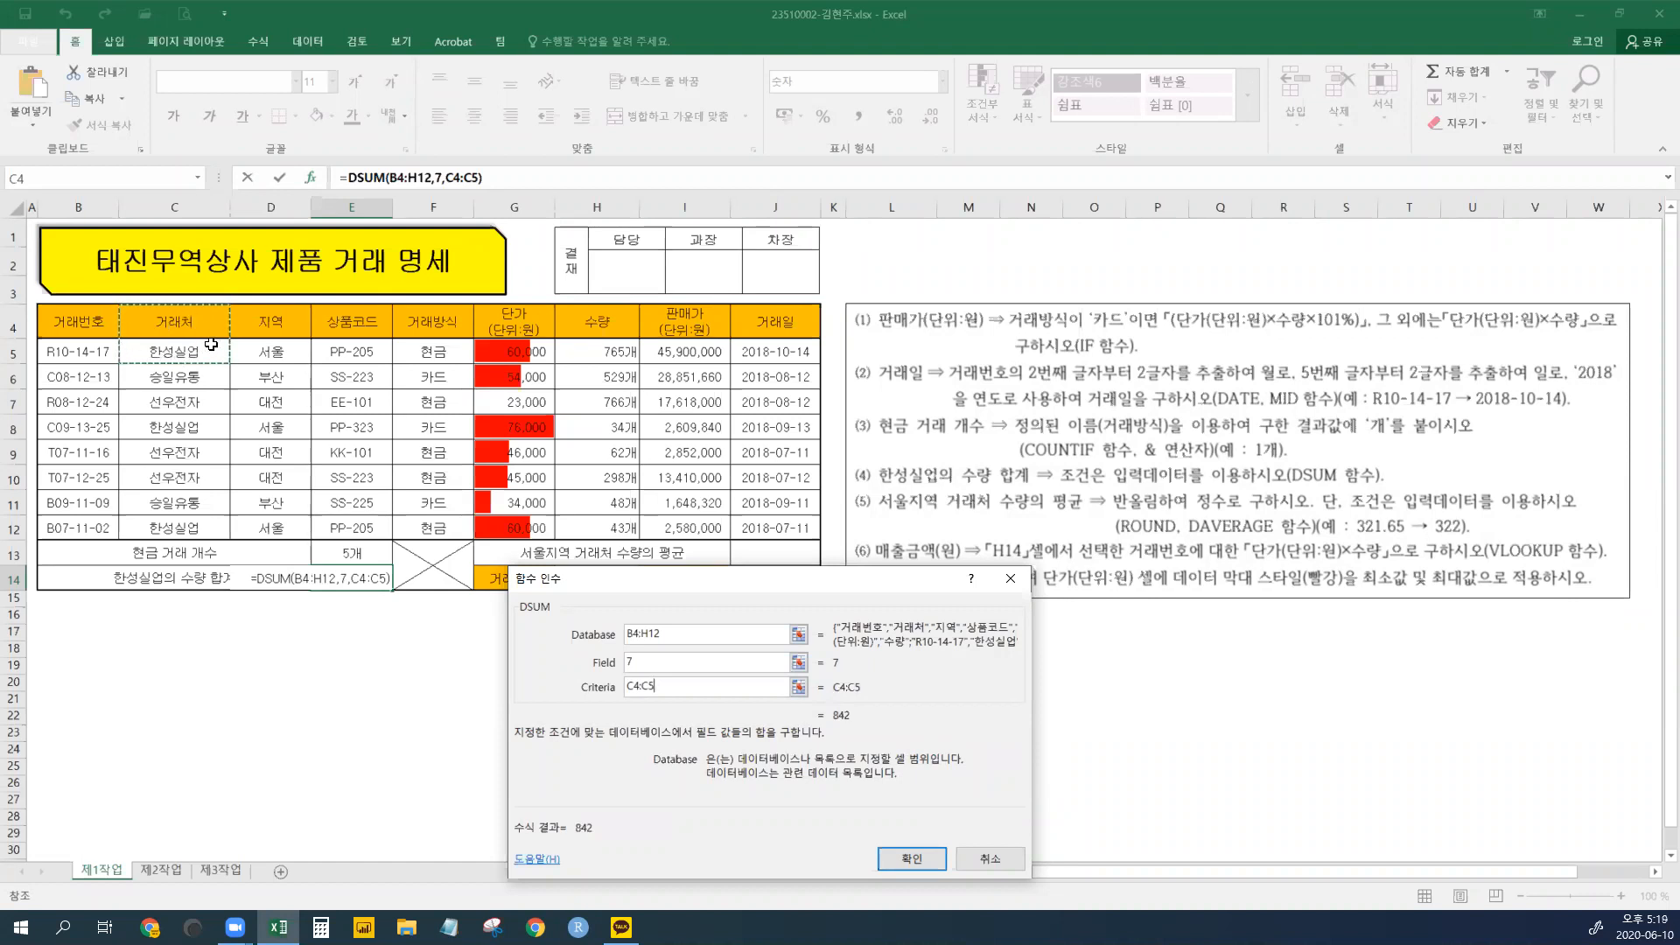
click(929, 859)
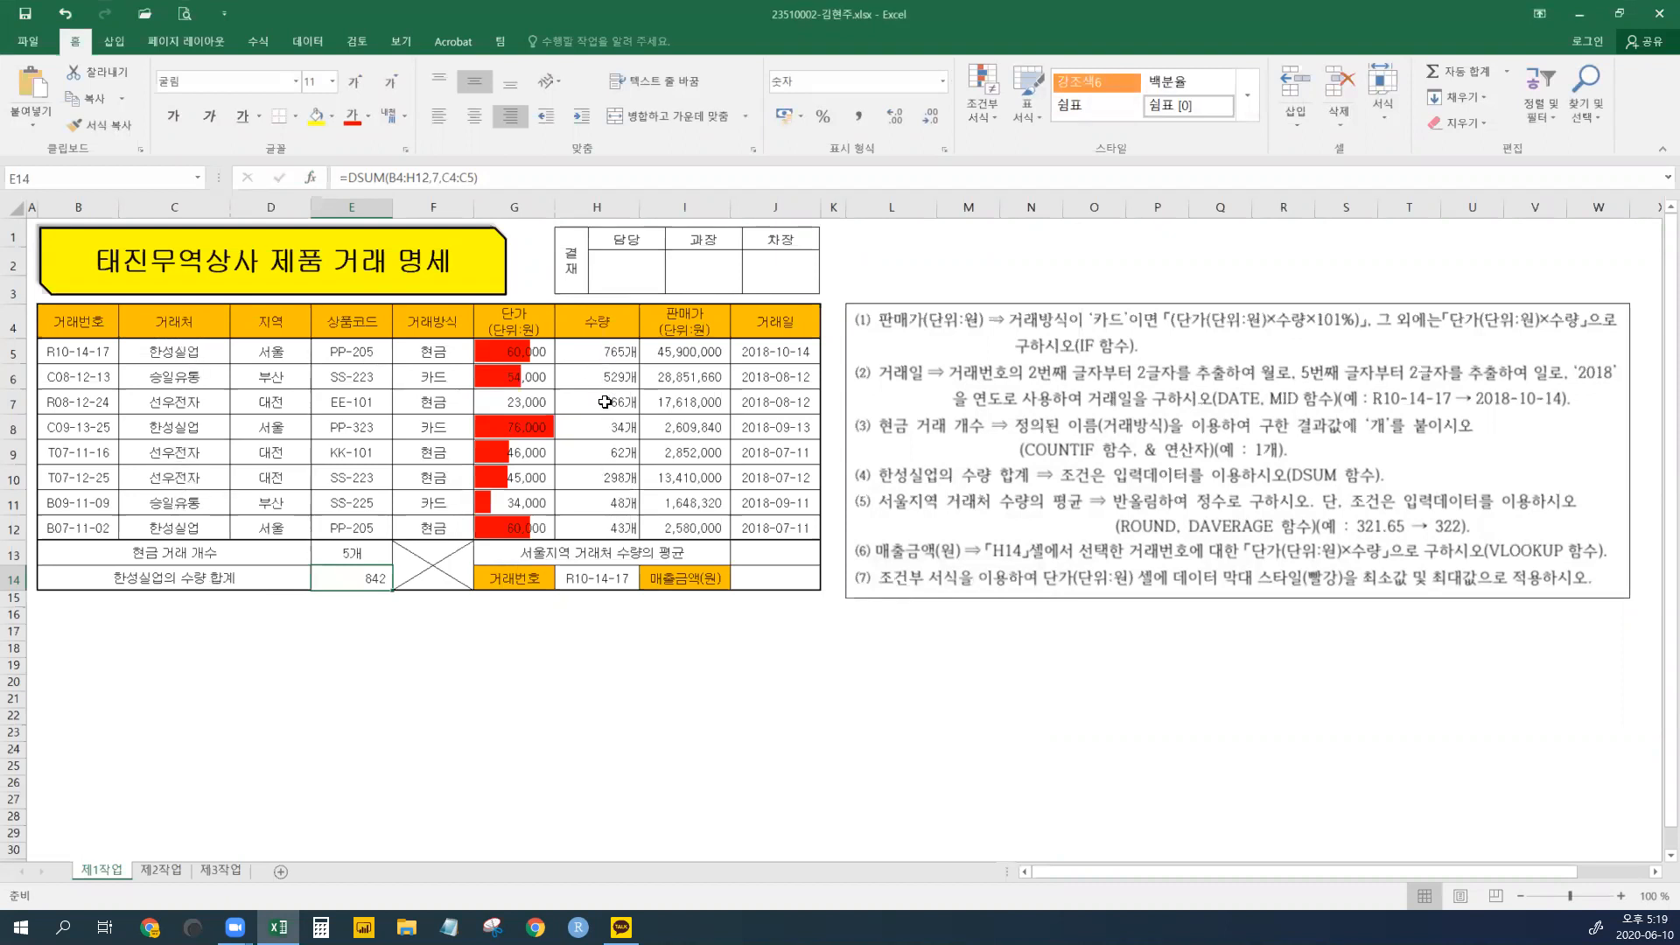
- Enter labels 대전지역의 단가 합계 and 거래방식이 현금인 수량 최대값 in rows 15–16
click(361, 602)
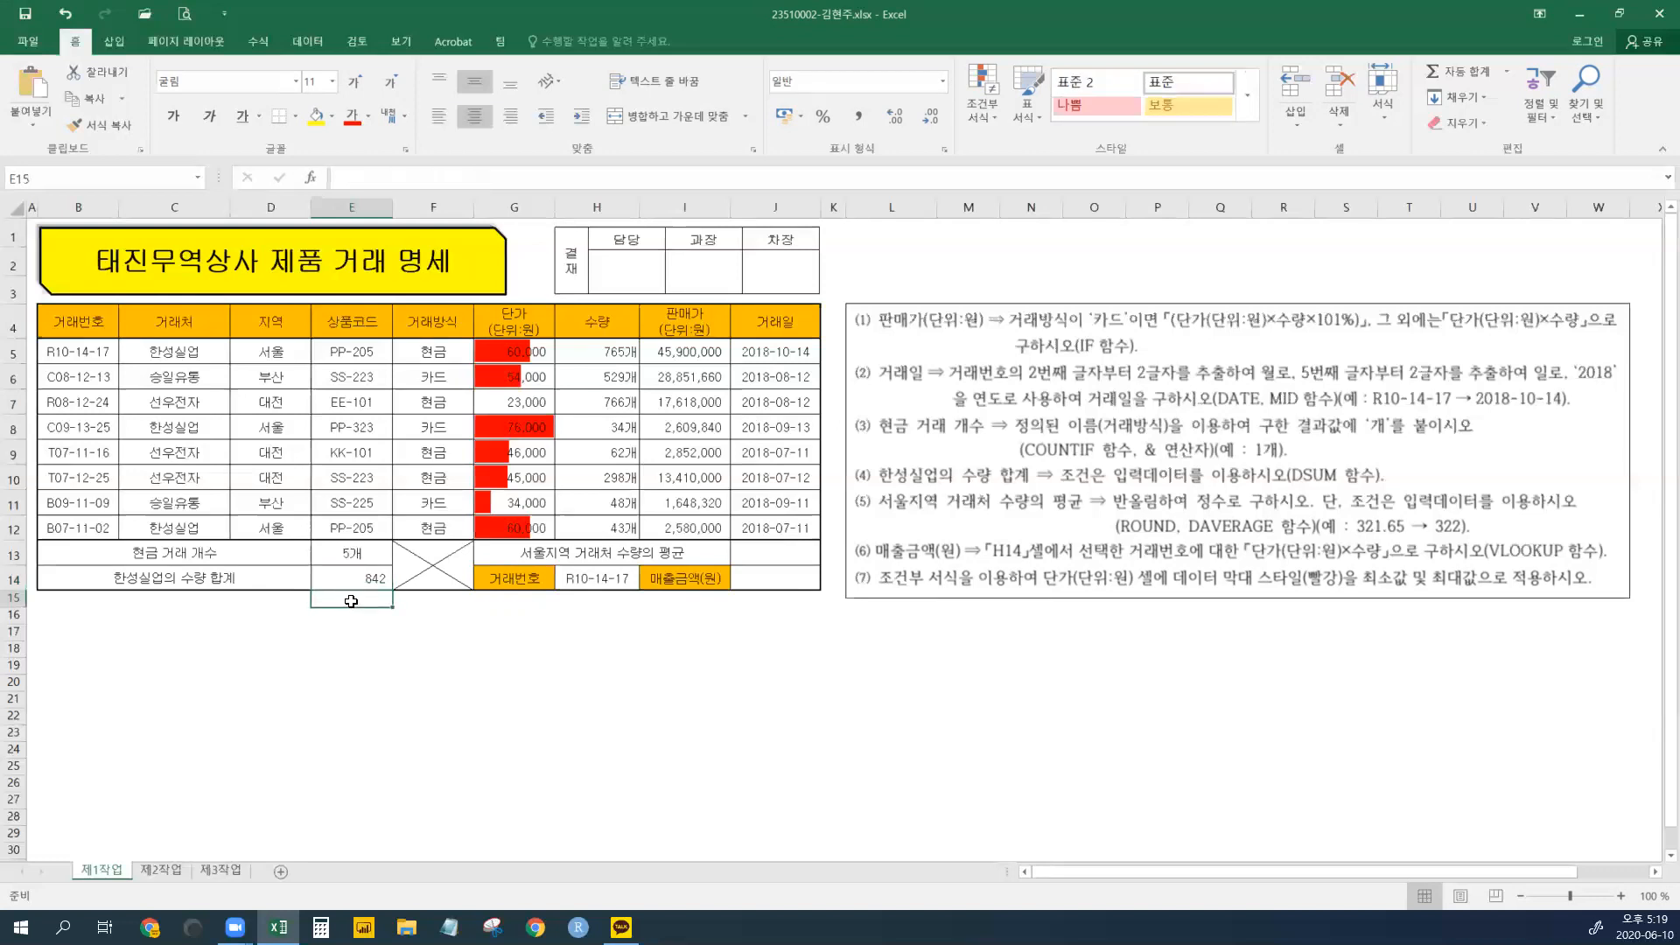
click(184, 601)
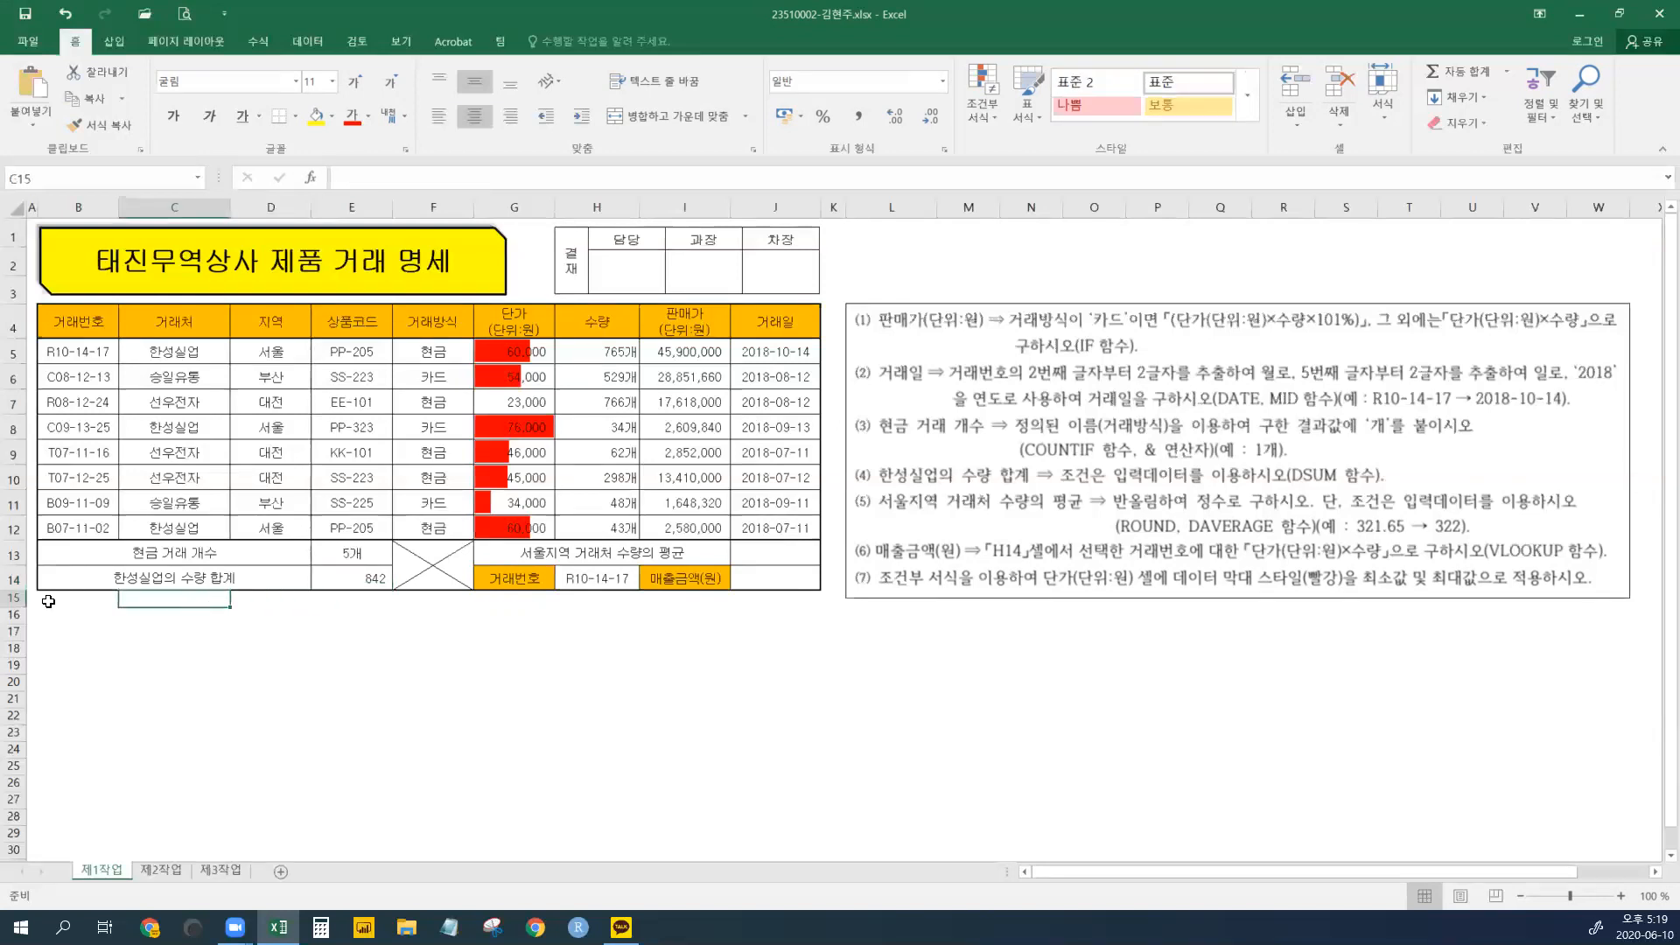
click(51, 601)
drag(135, 604, 314, 633)
click(266, 573)
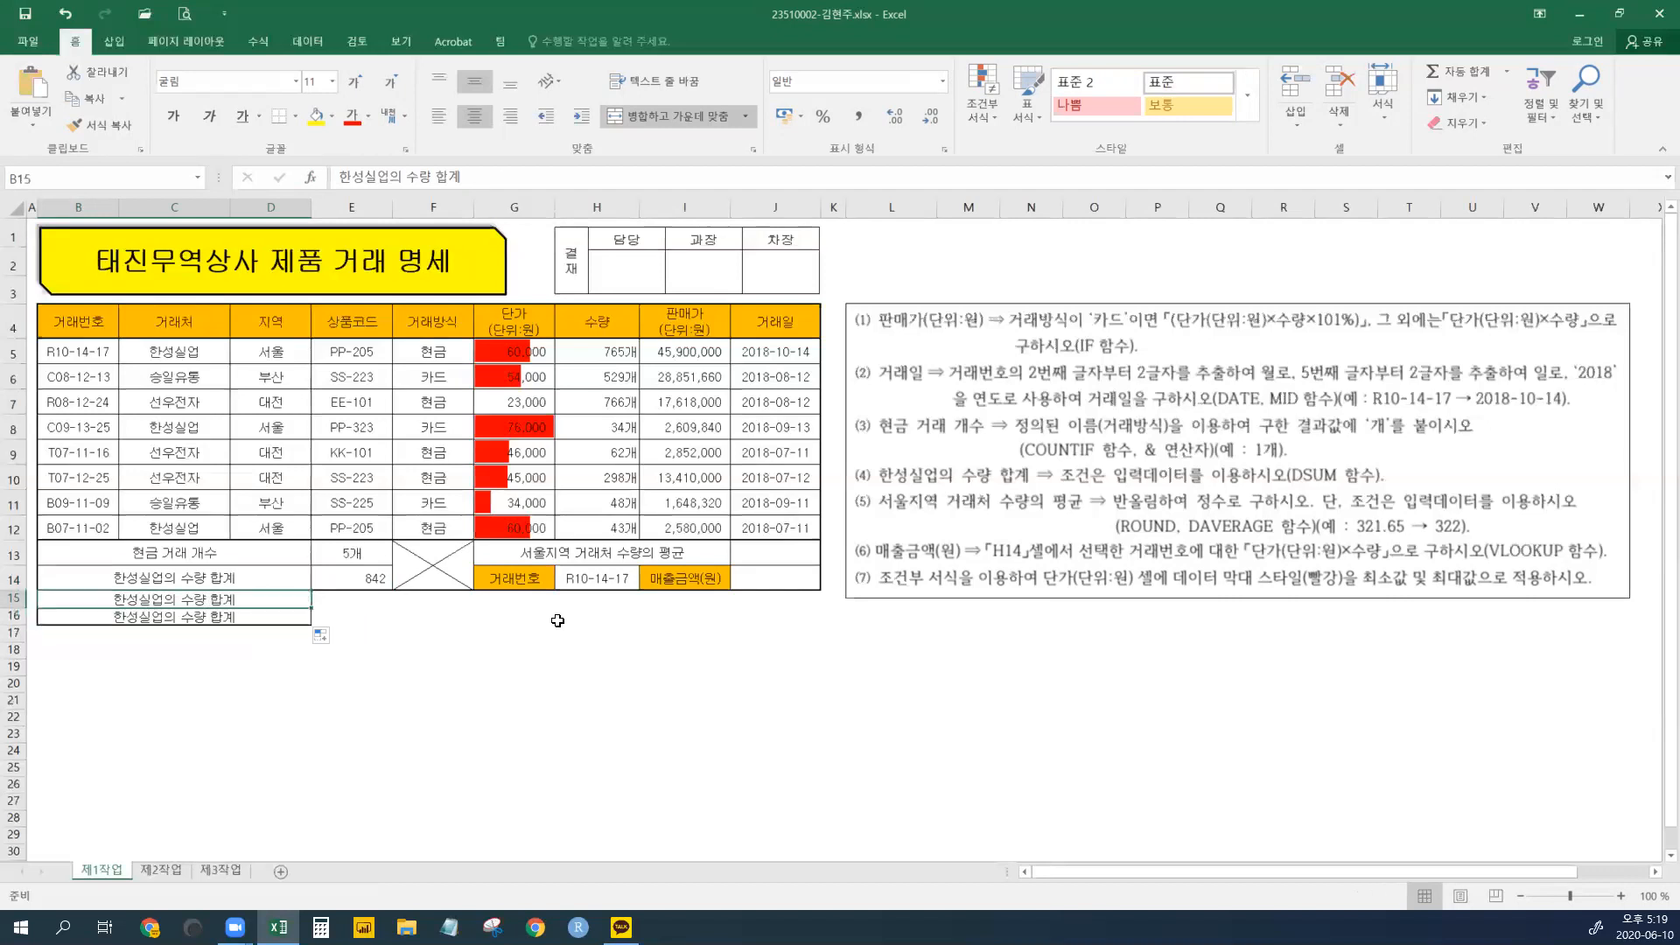
key(BackSpace)
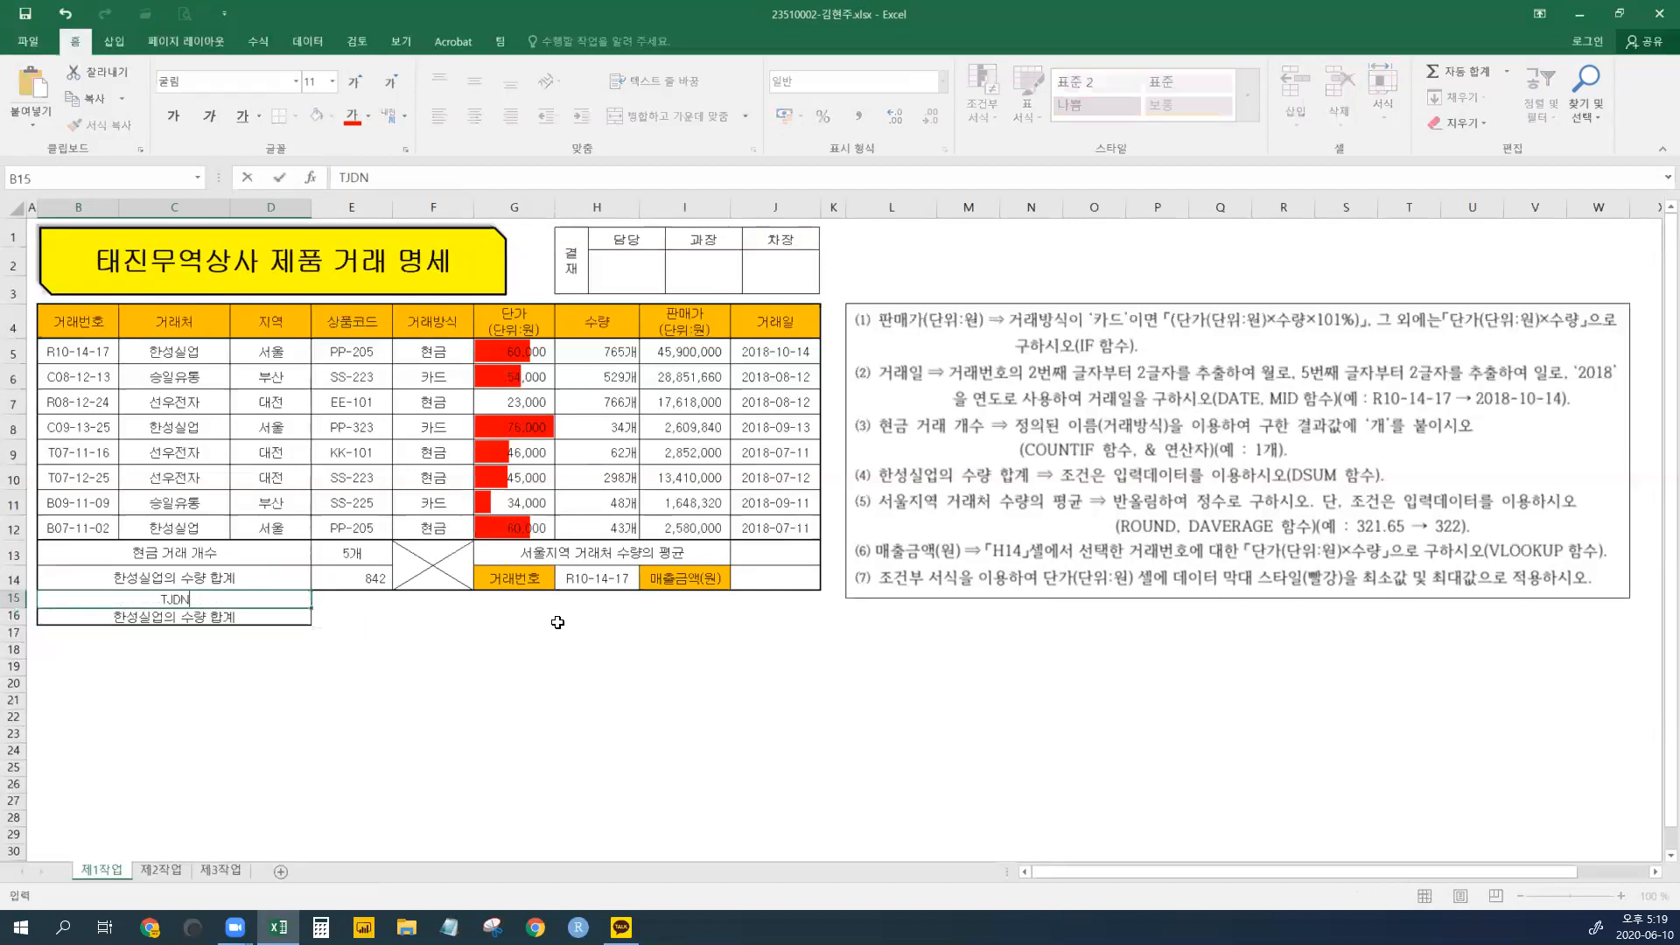
text(대전지역의 단가 ㅍ)
key(BackSpace)
text(합계)
key(Return)
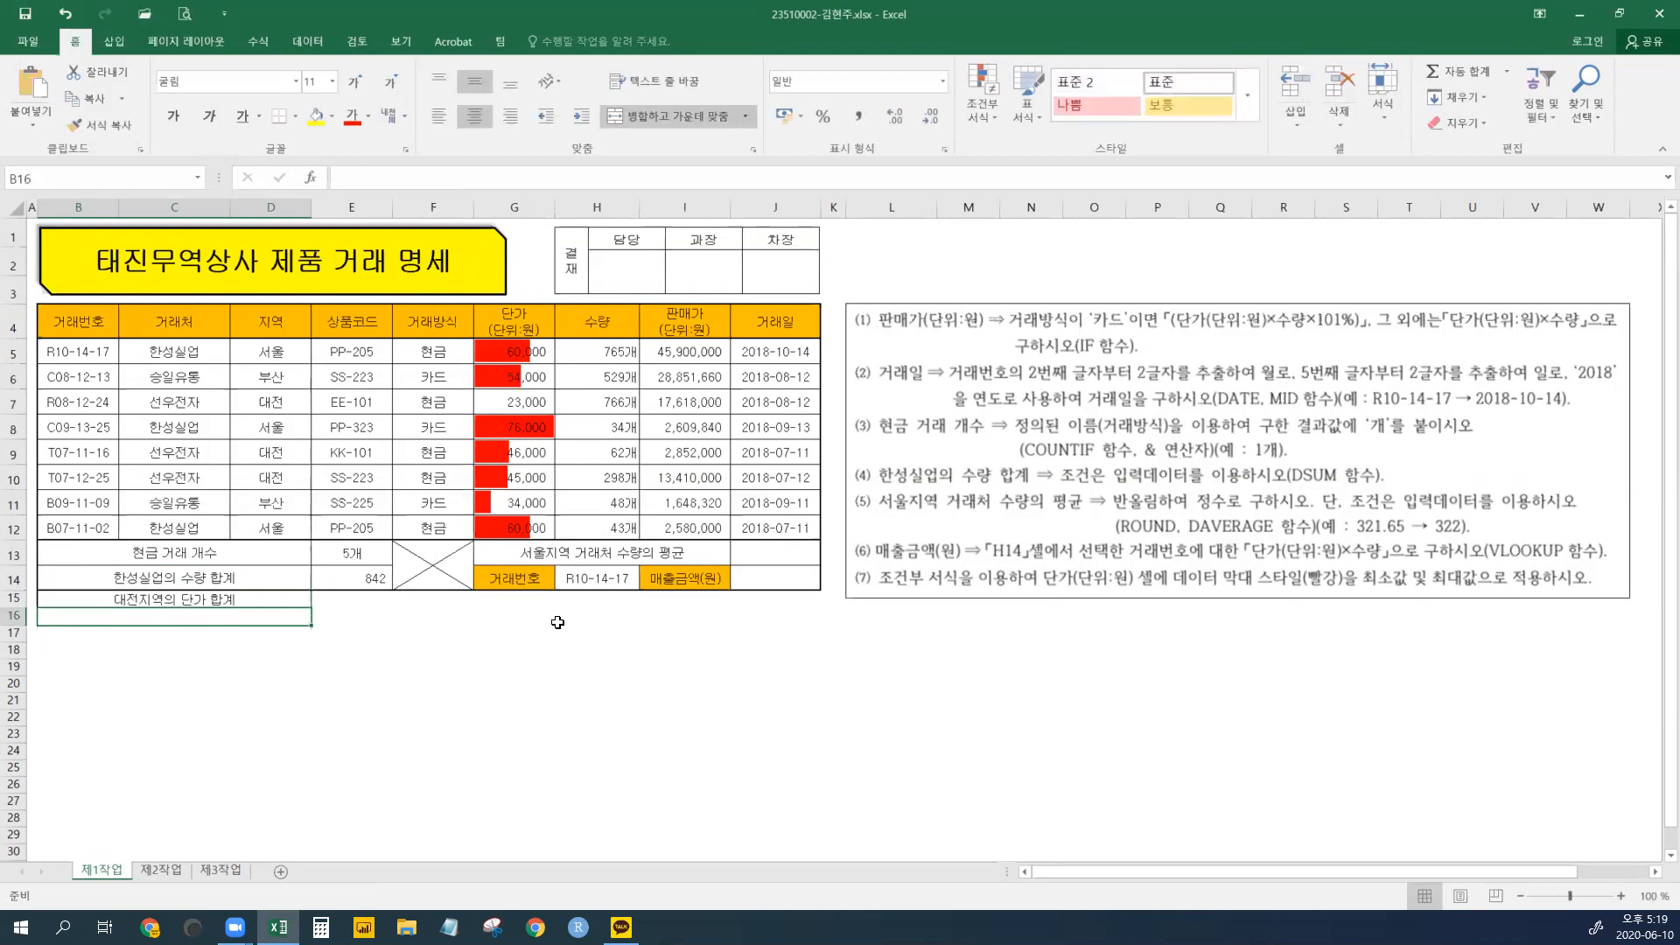
text(거래방식이 현금)
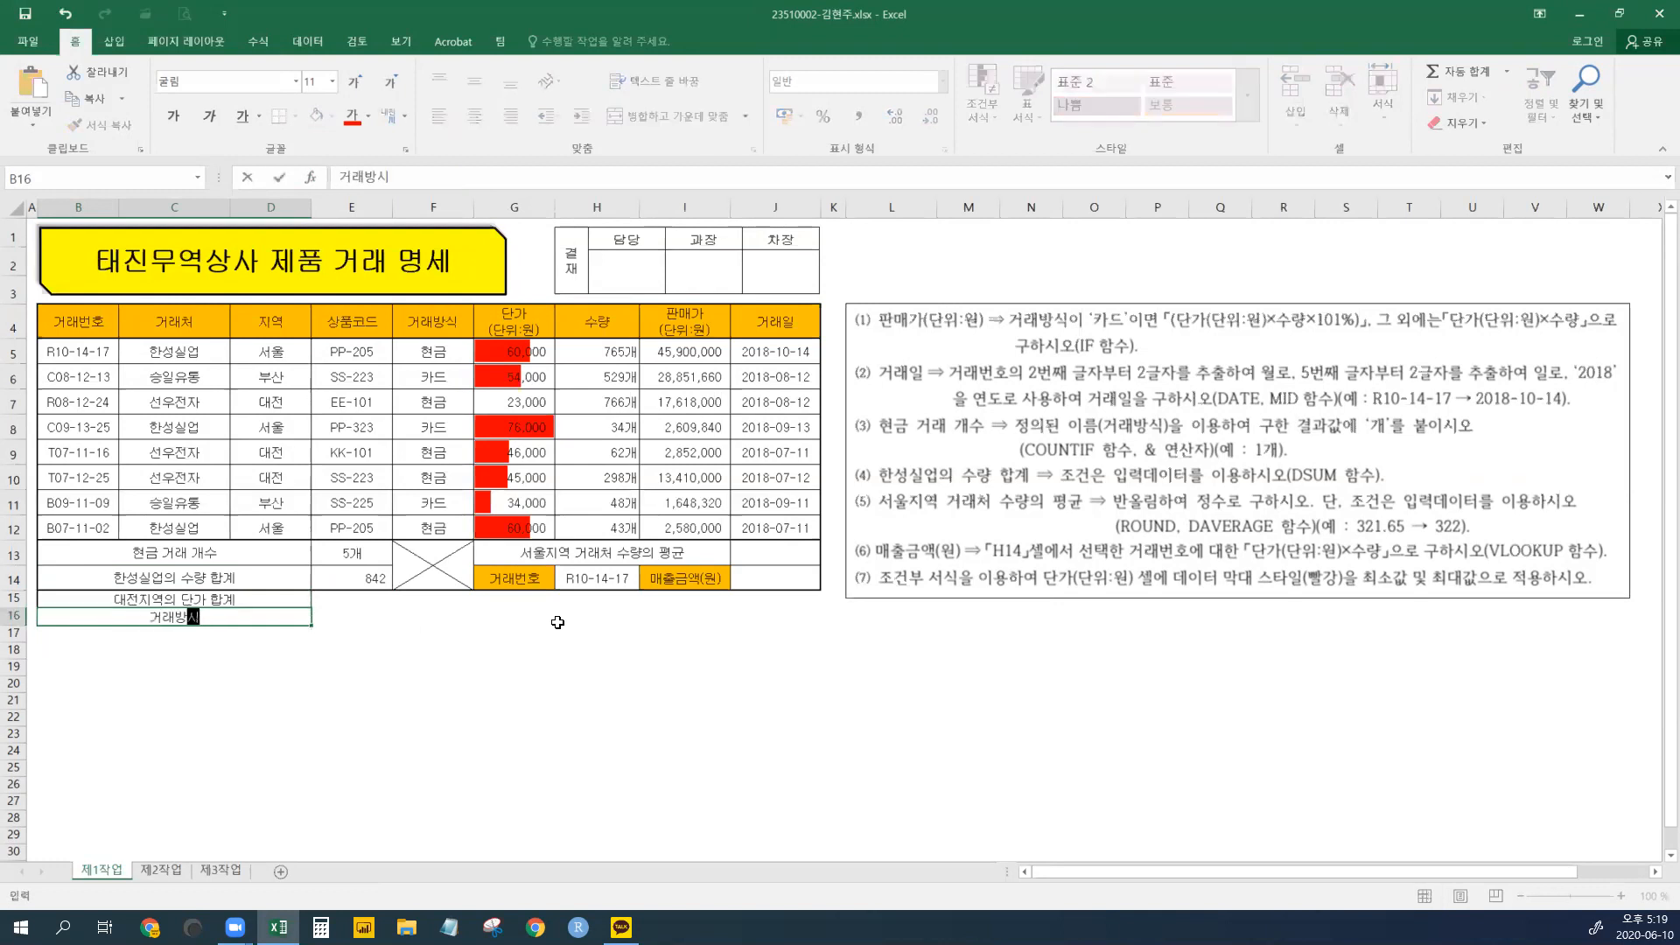
text(이)
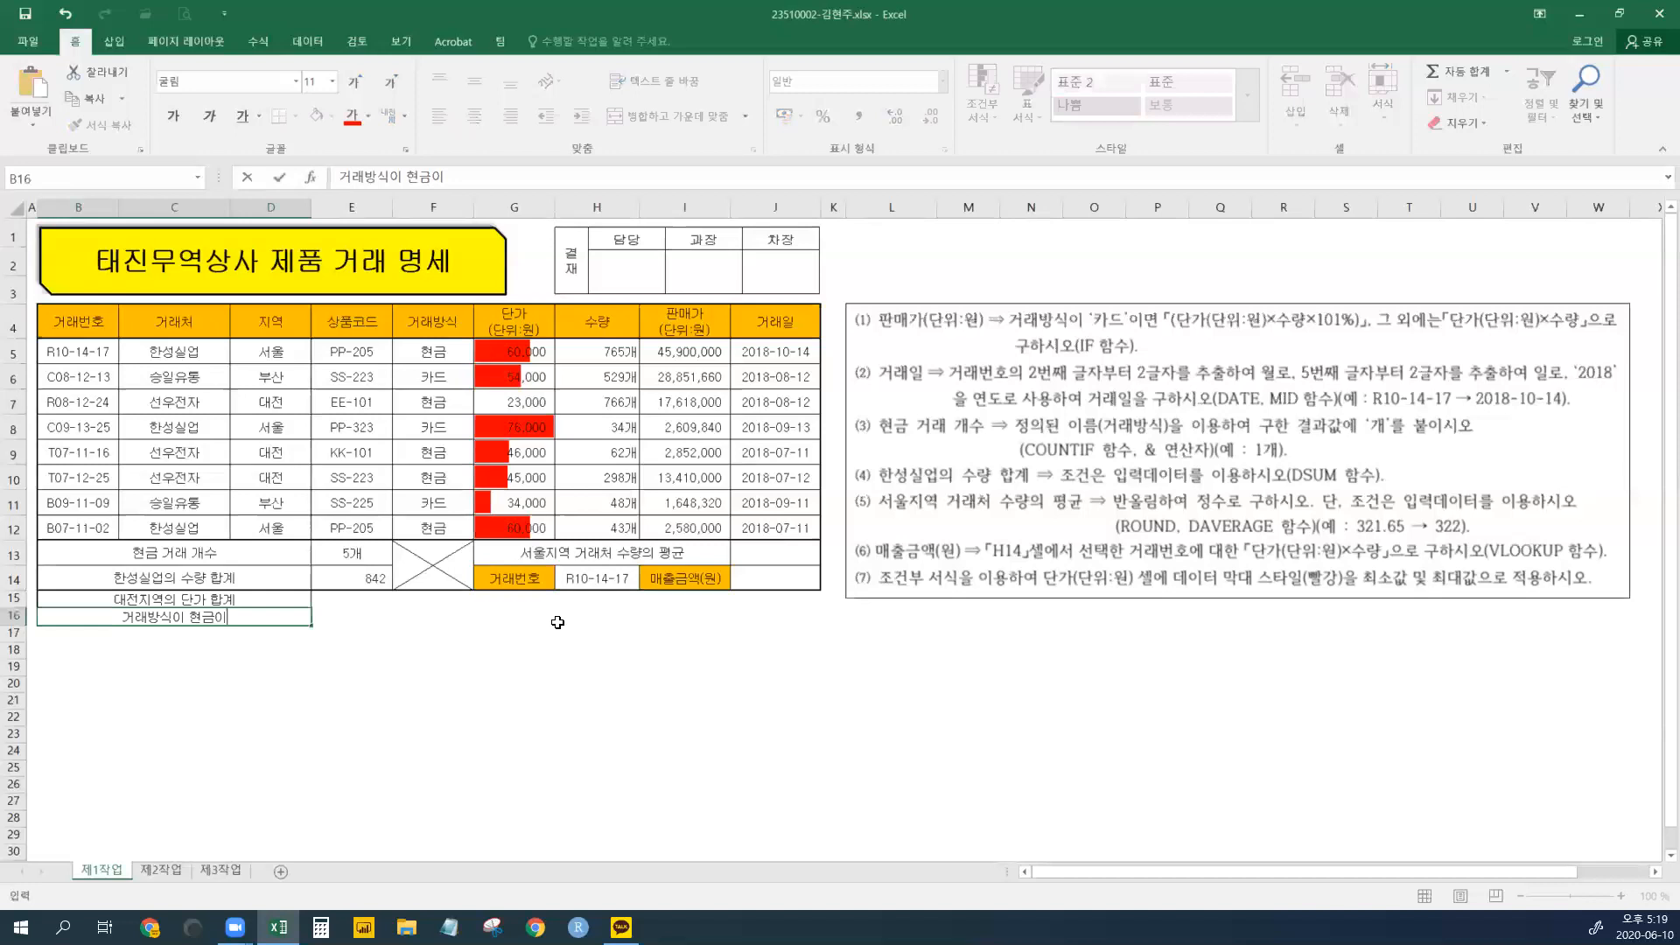
text( 수랴량 최대값)
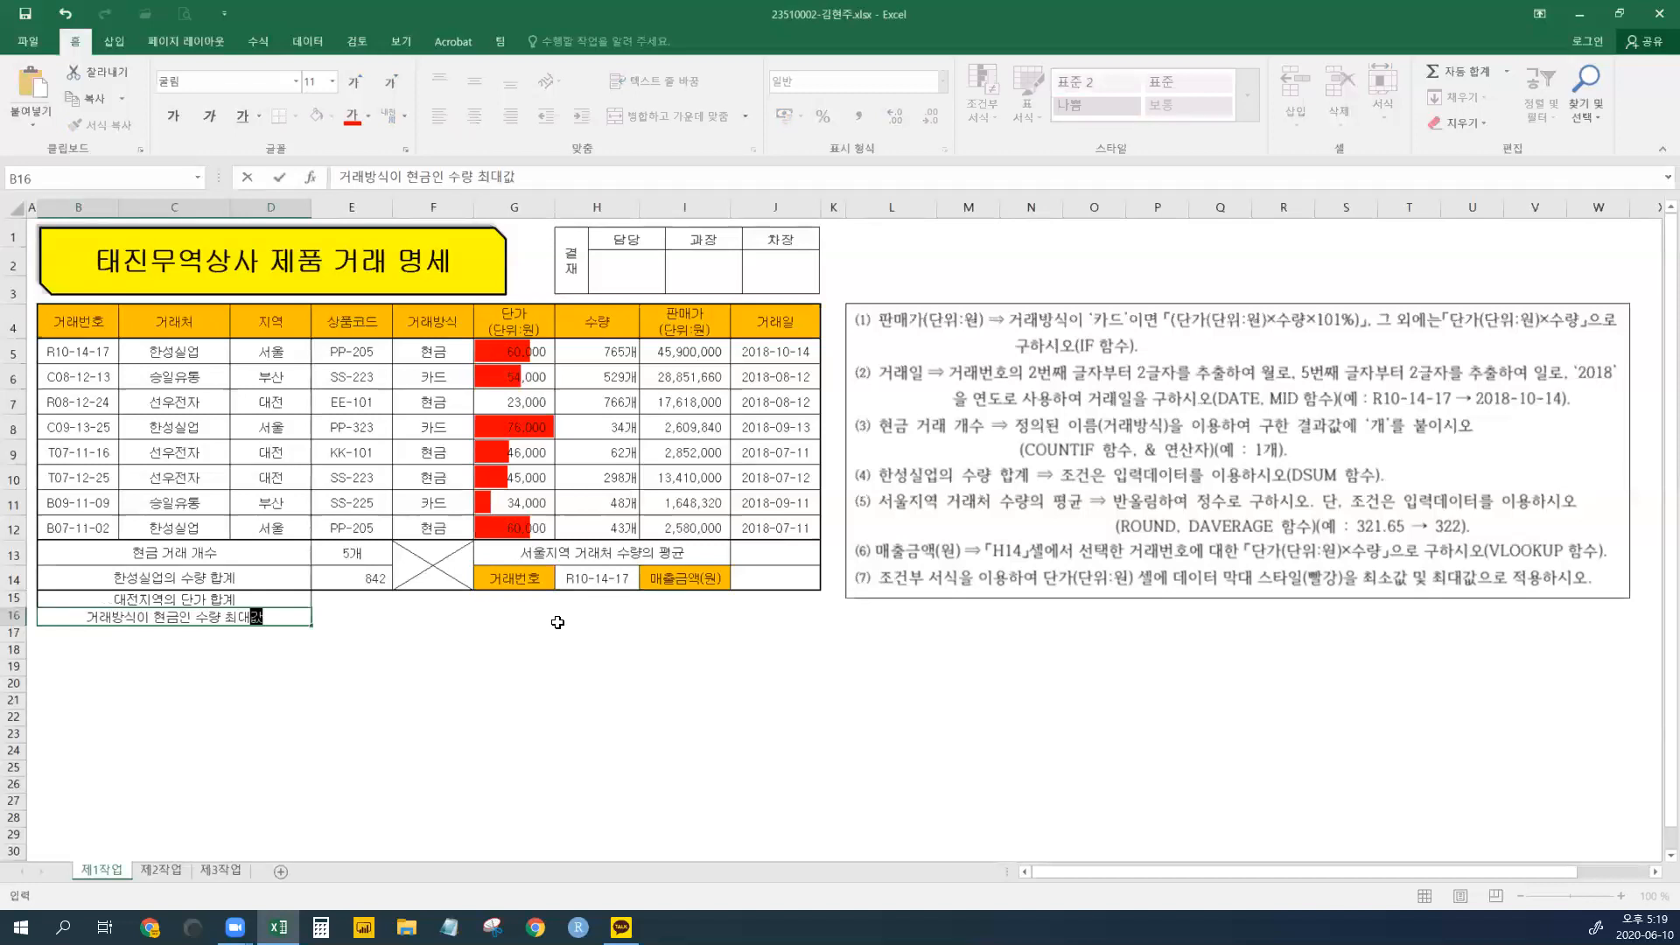
key(Return)
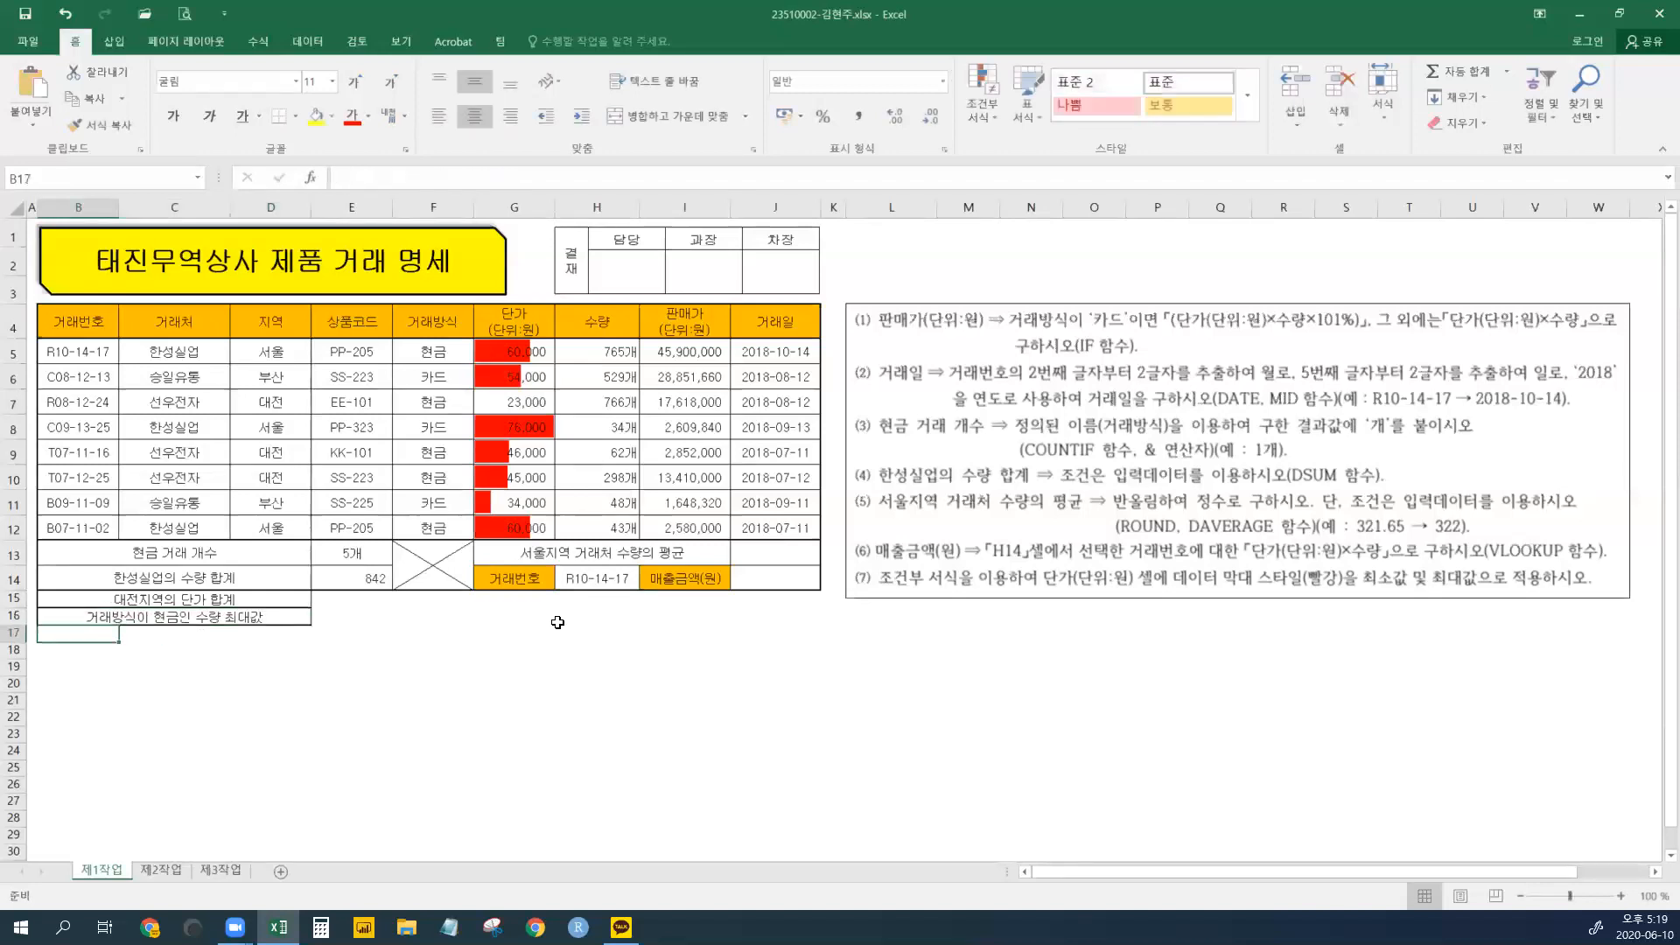
- Make rows 15–16 taller and append SUMIF and DMAX to the two new labels
drag(15, 599, 17, 633)
click(255, 628)
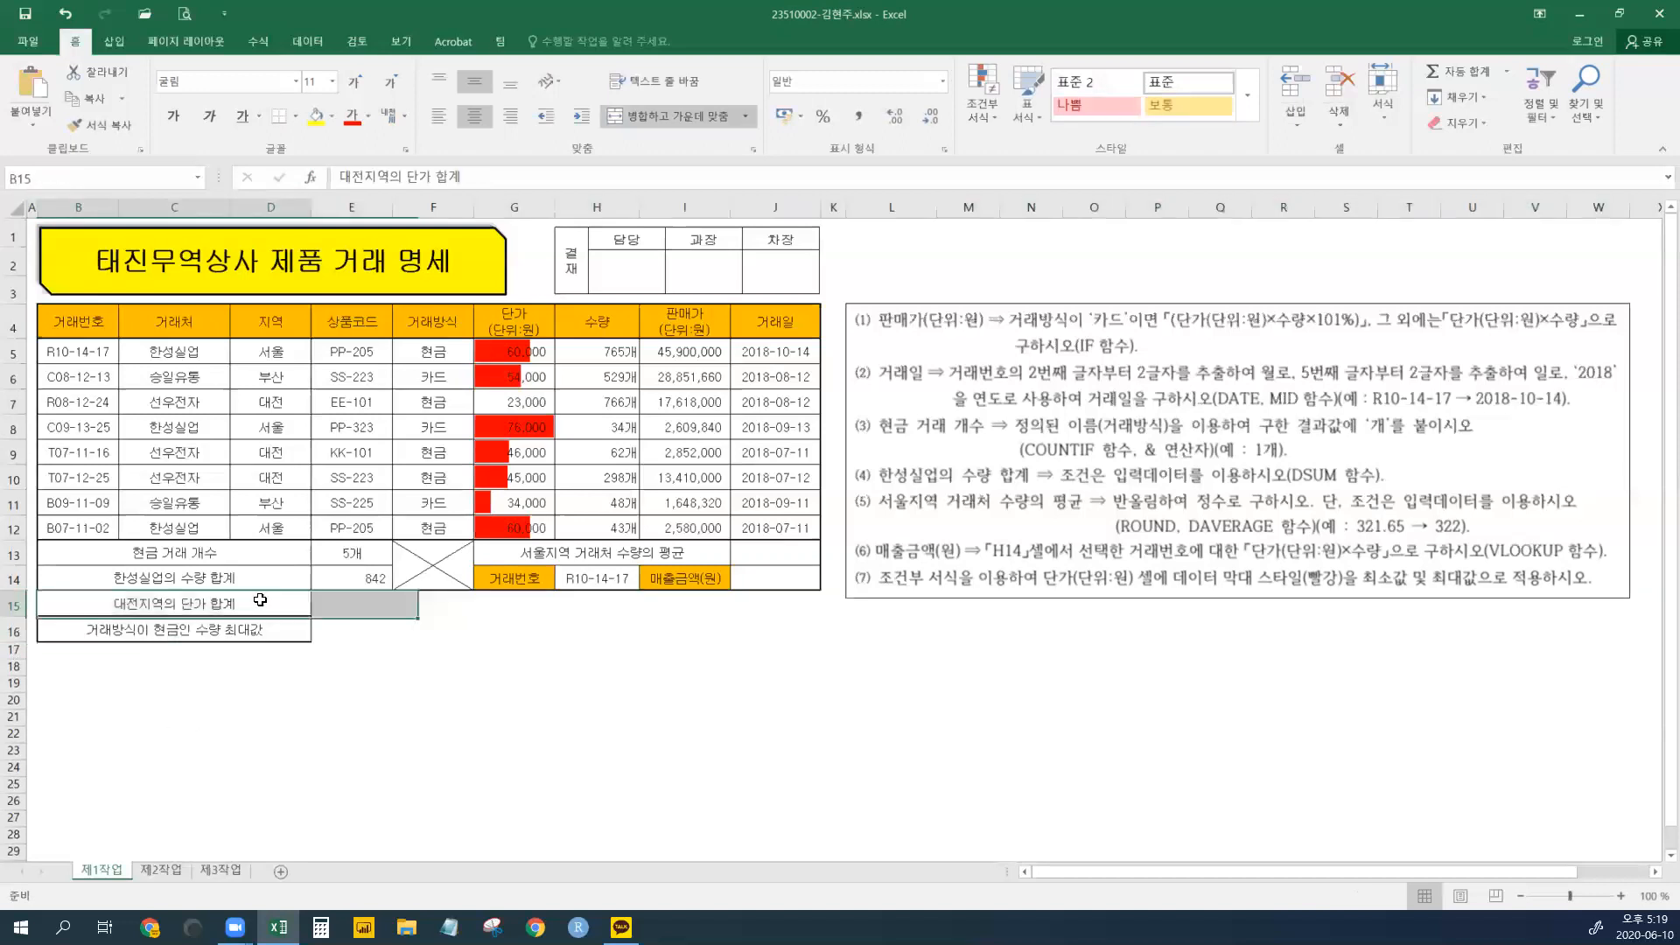
double_click(245, 604)
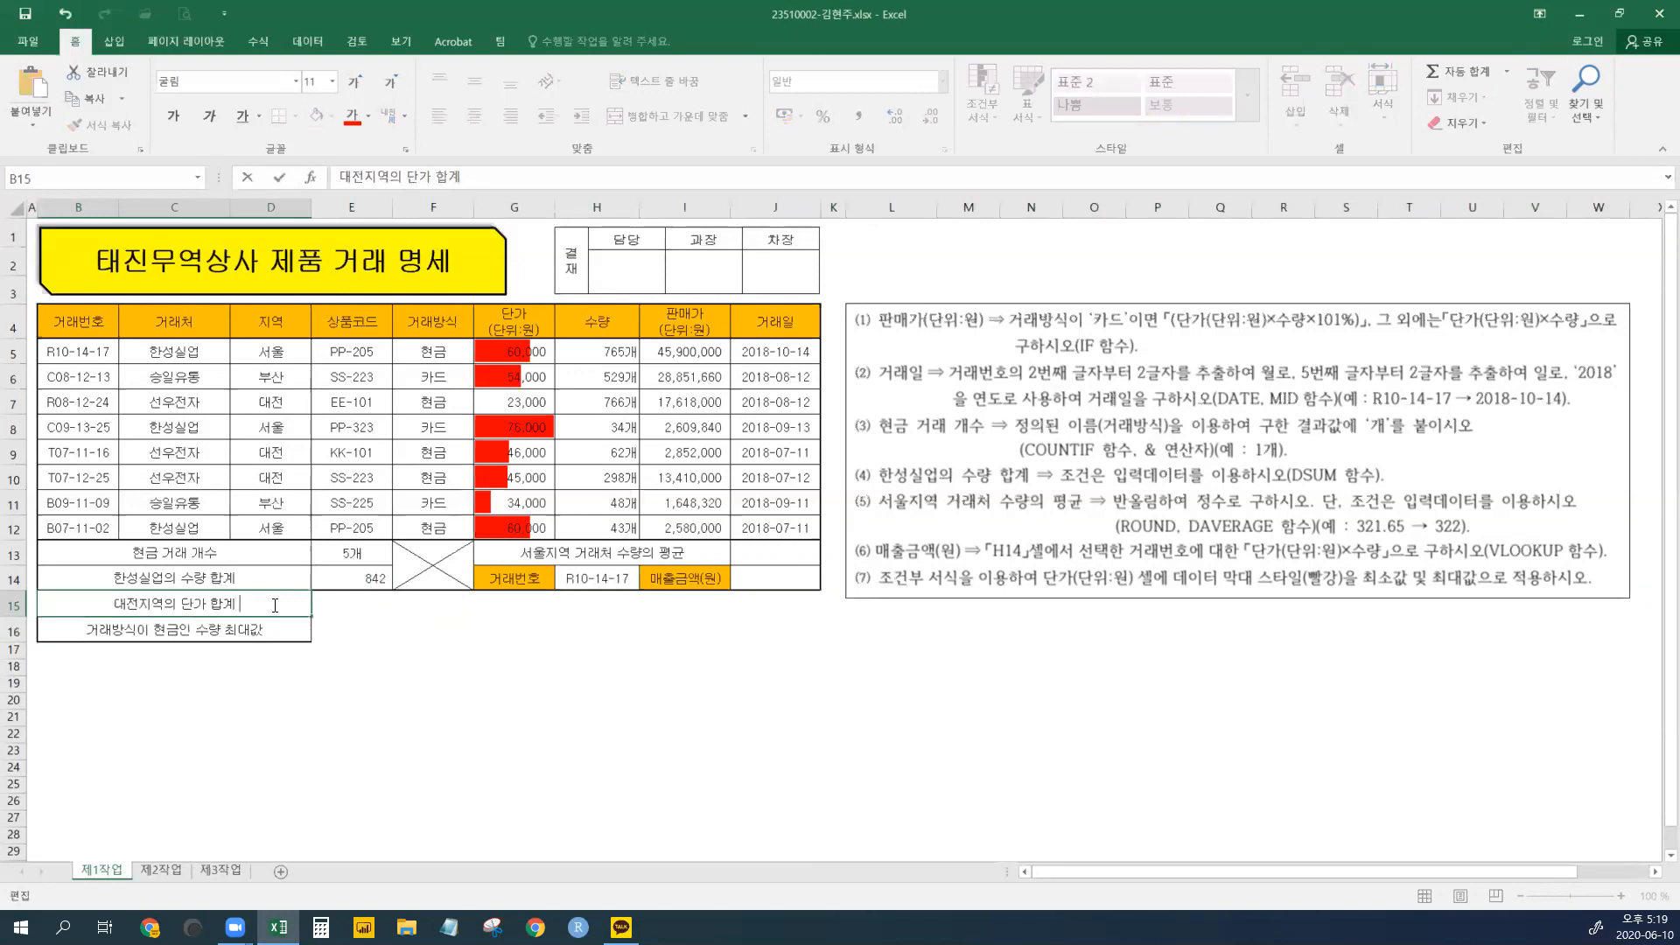
text(SUMIF)
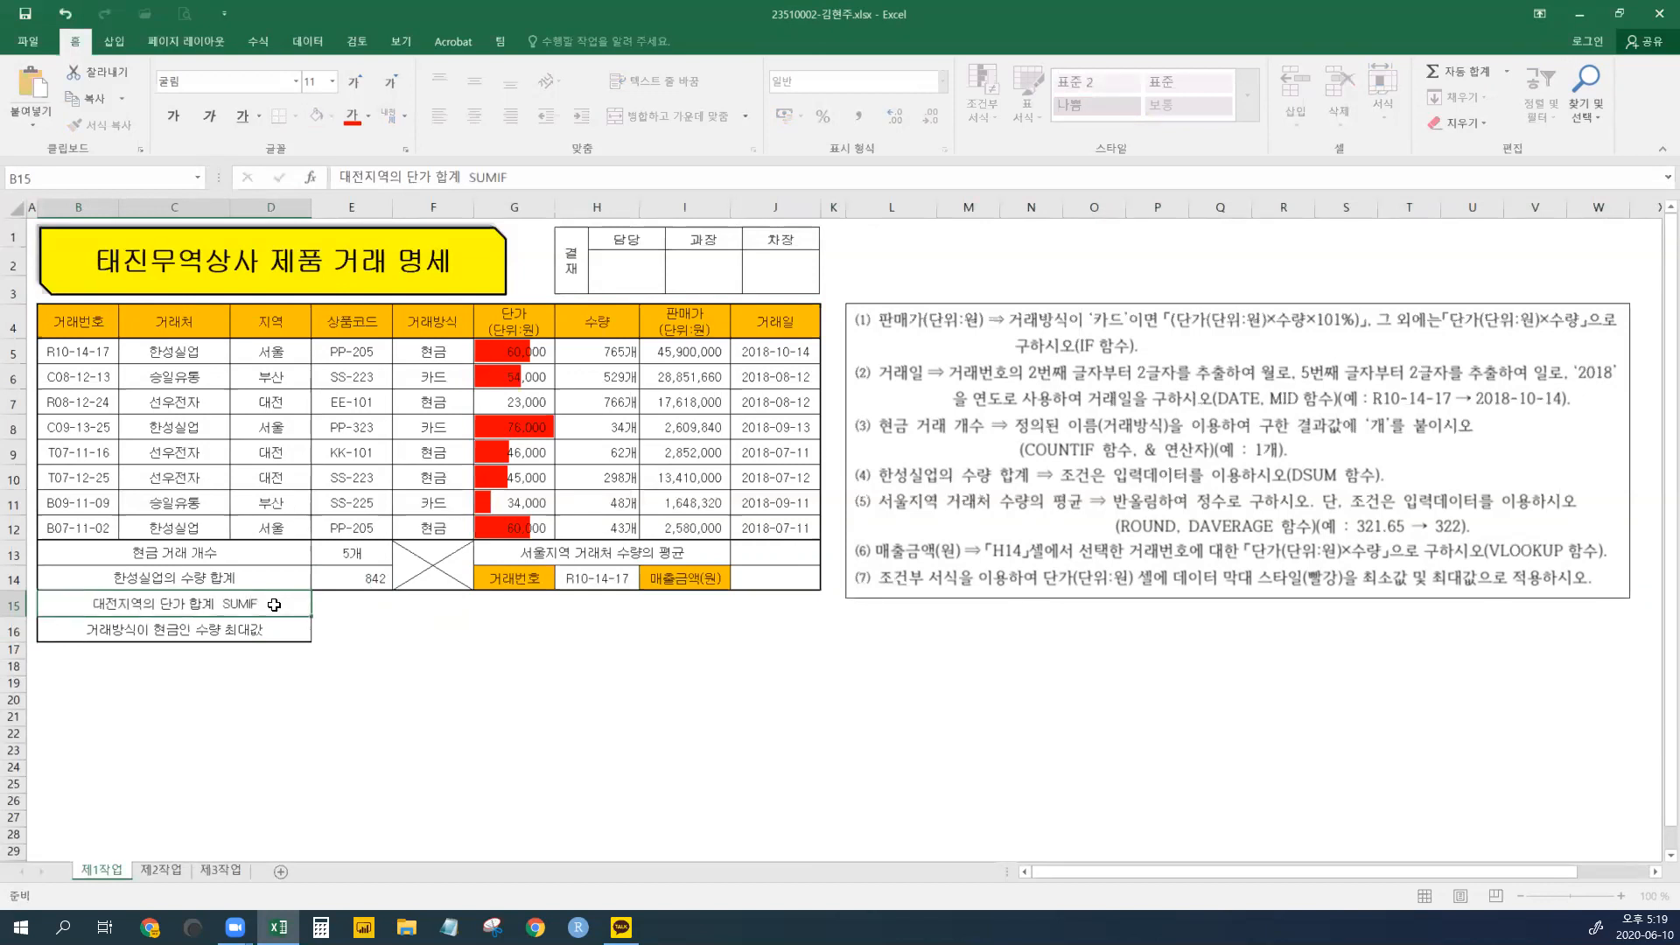
key(Return)
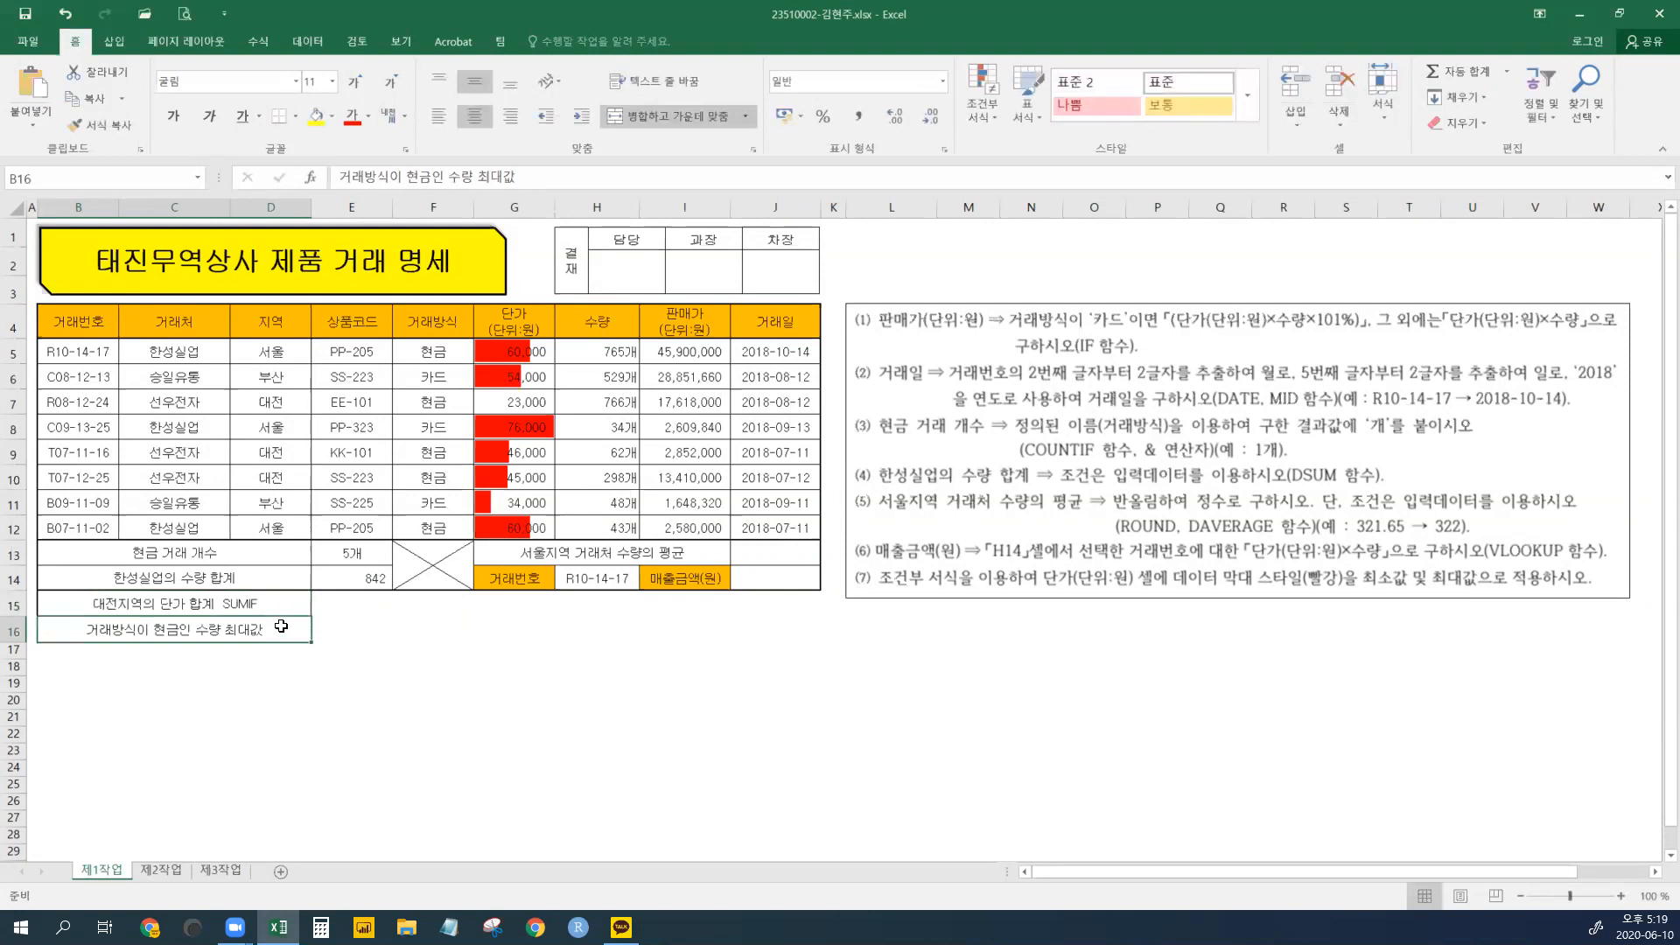
double_click(284, 629)
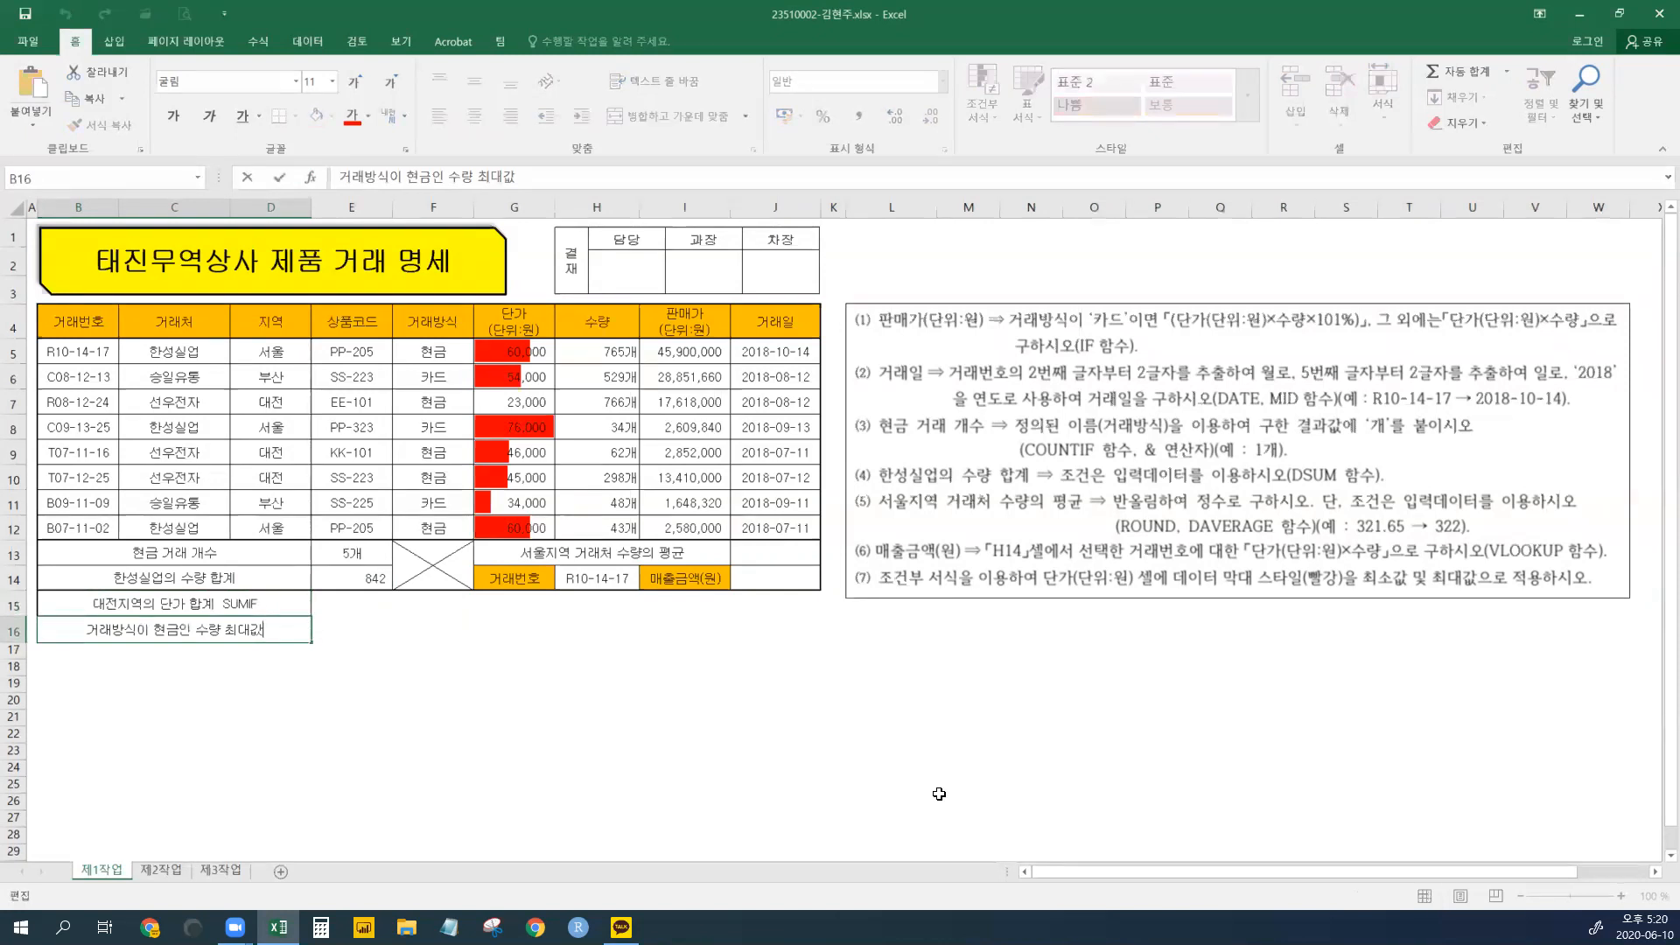
text(DMAX)
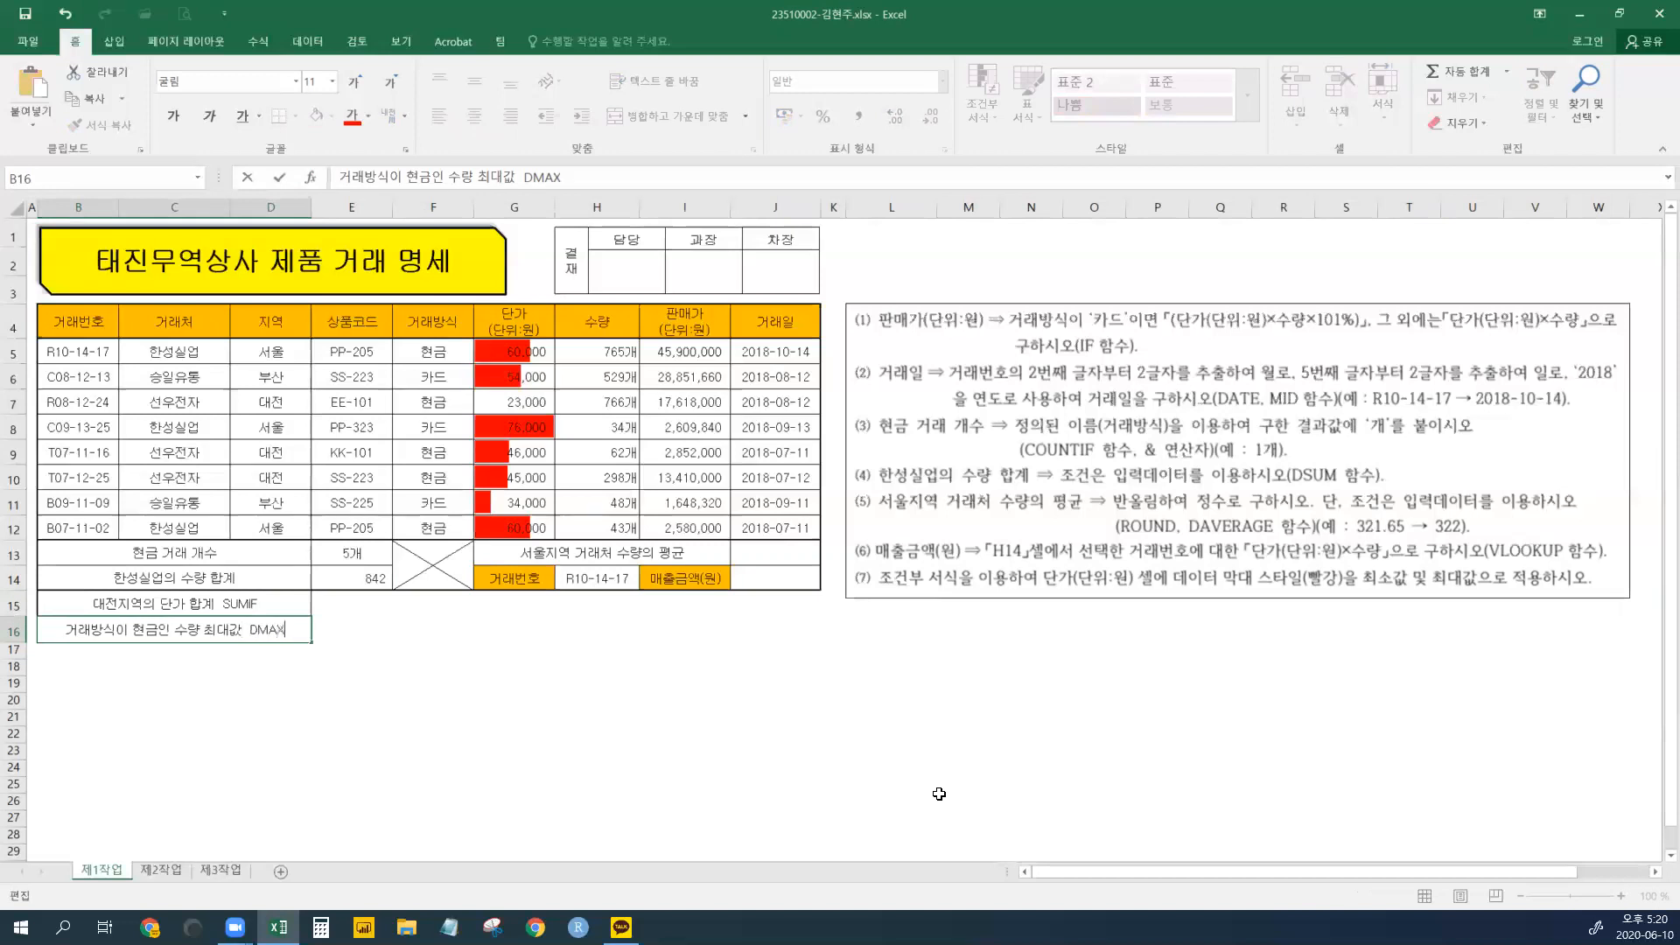
key(Return)
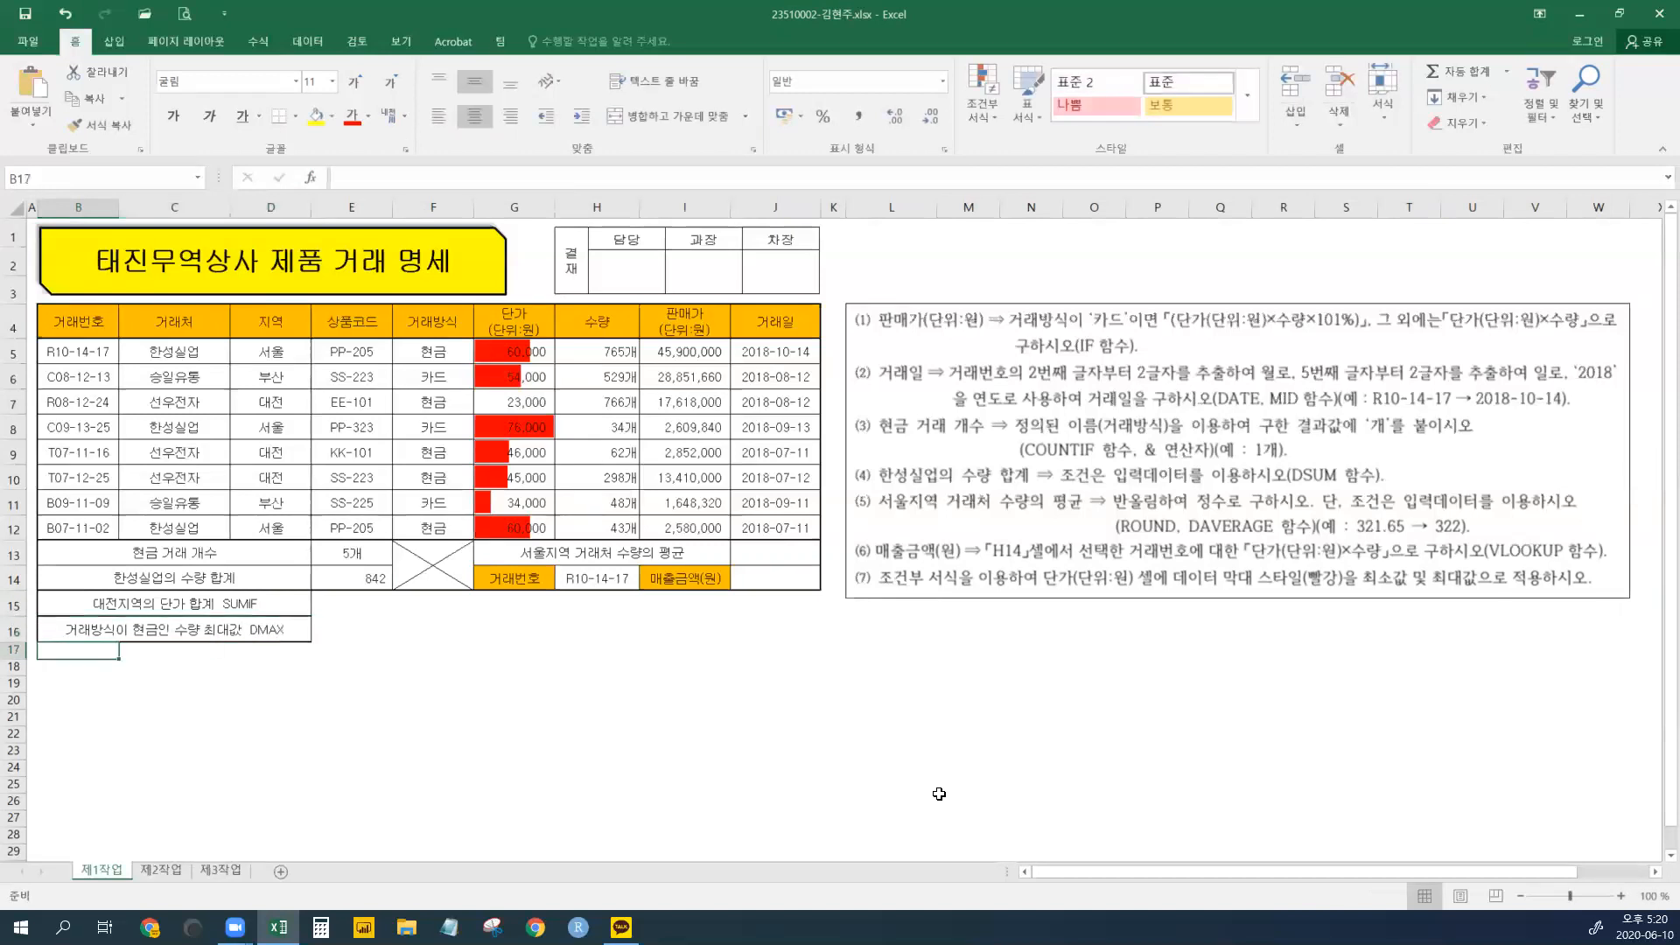
drag(341, 604, 342, 630)
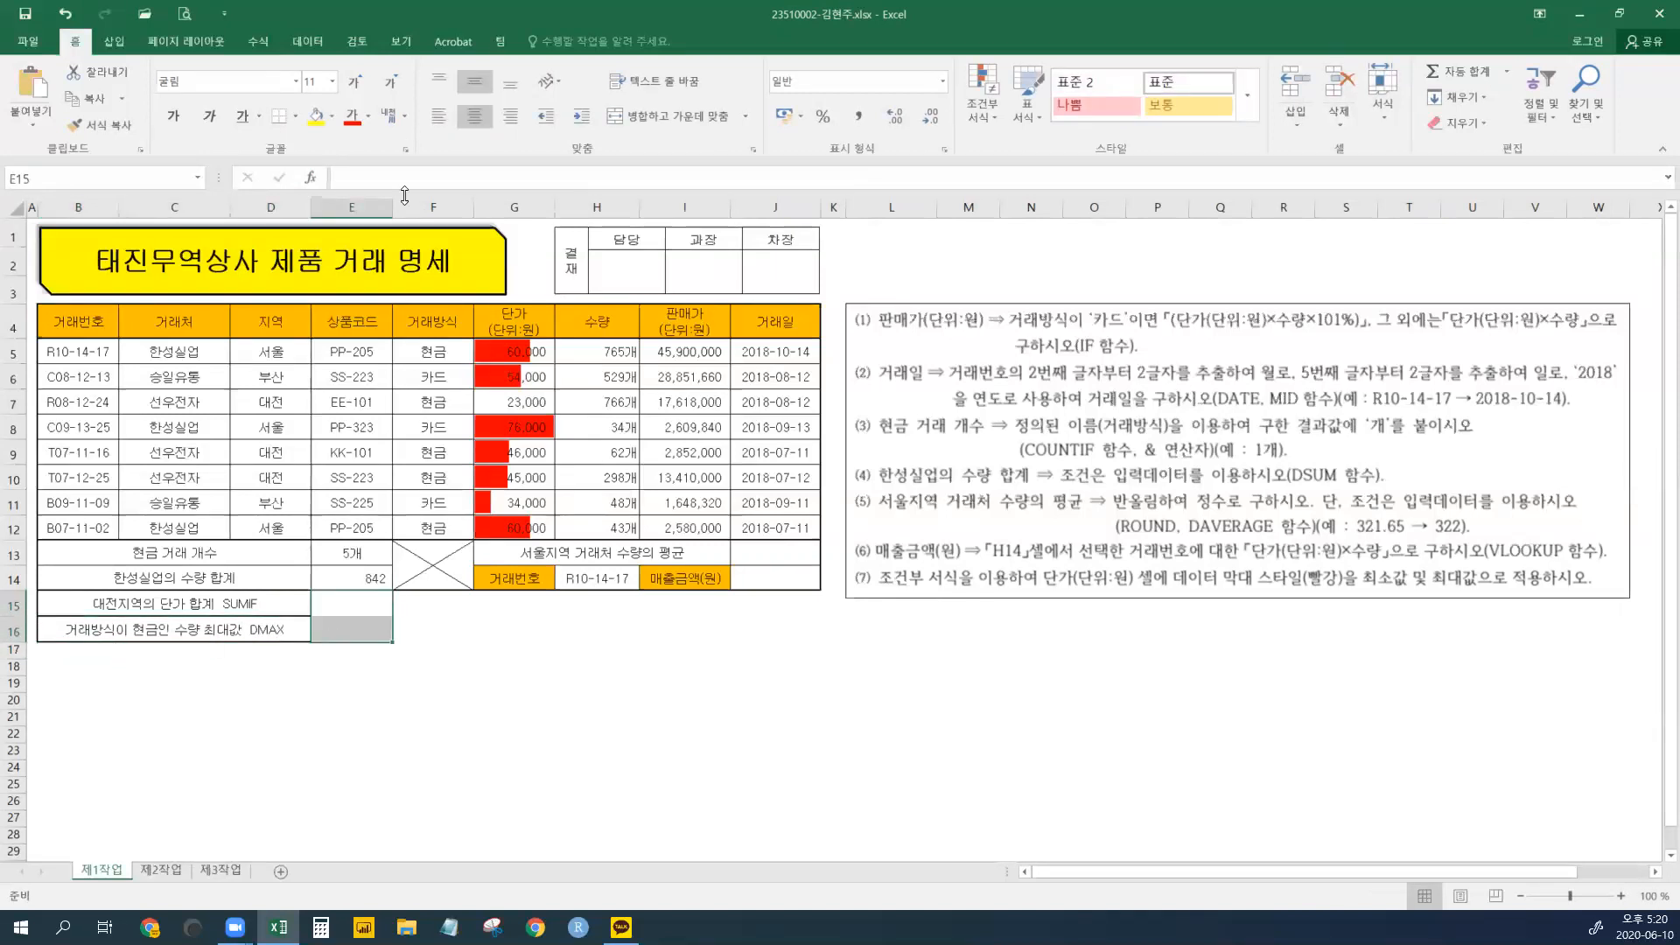
- Apply 바깥쪽 테두리 (Outside Borders) to E15:E16 and check the result
click(296, 117)
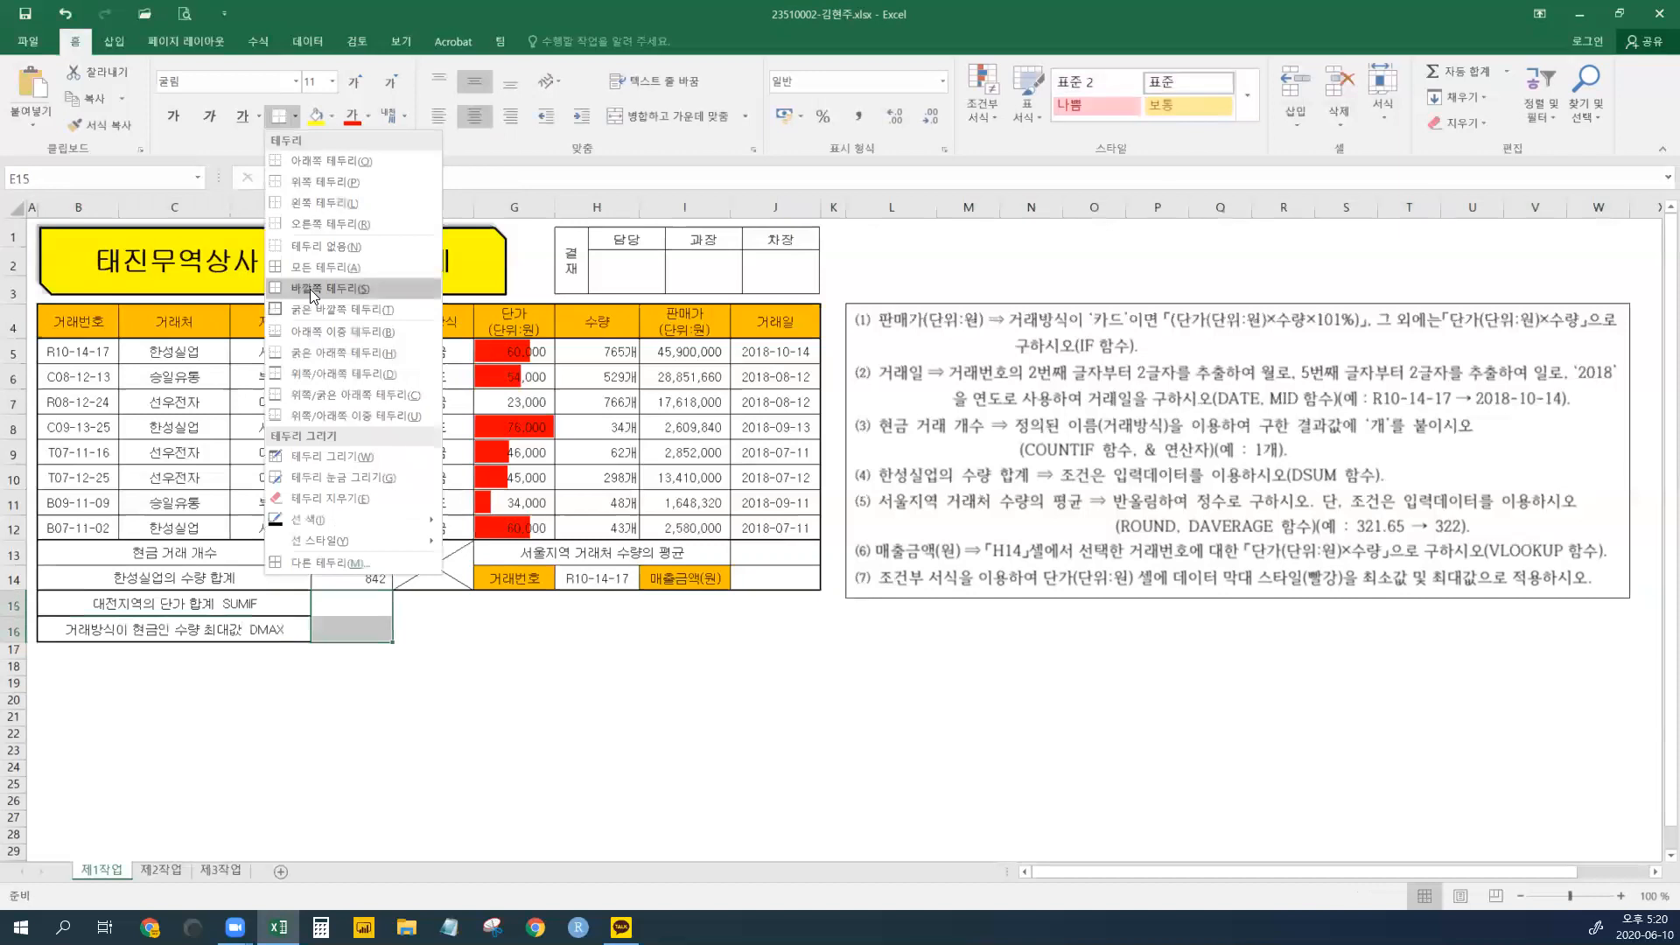
click(310, 290)
click(296, 117)
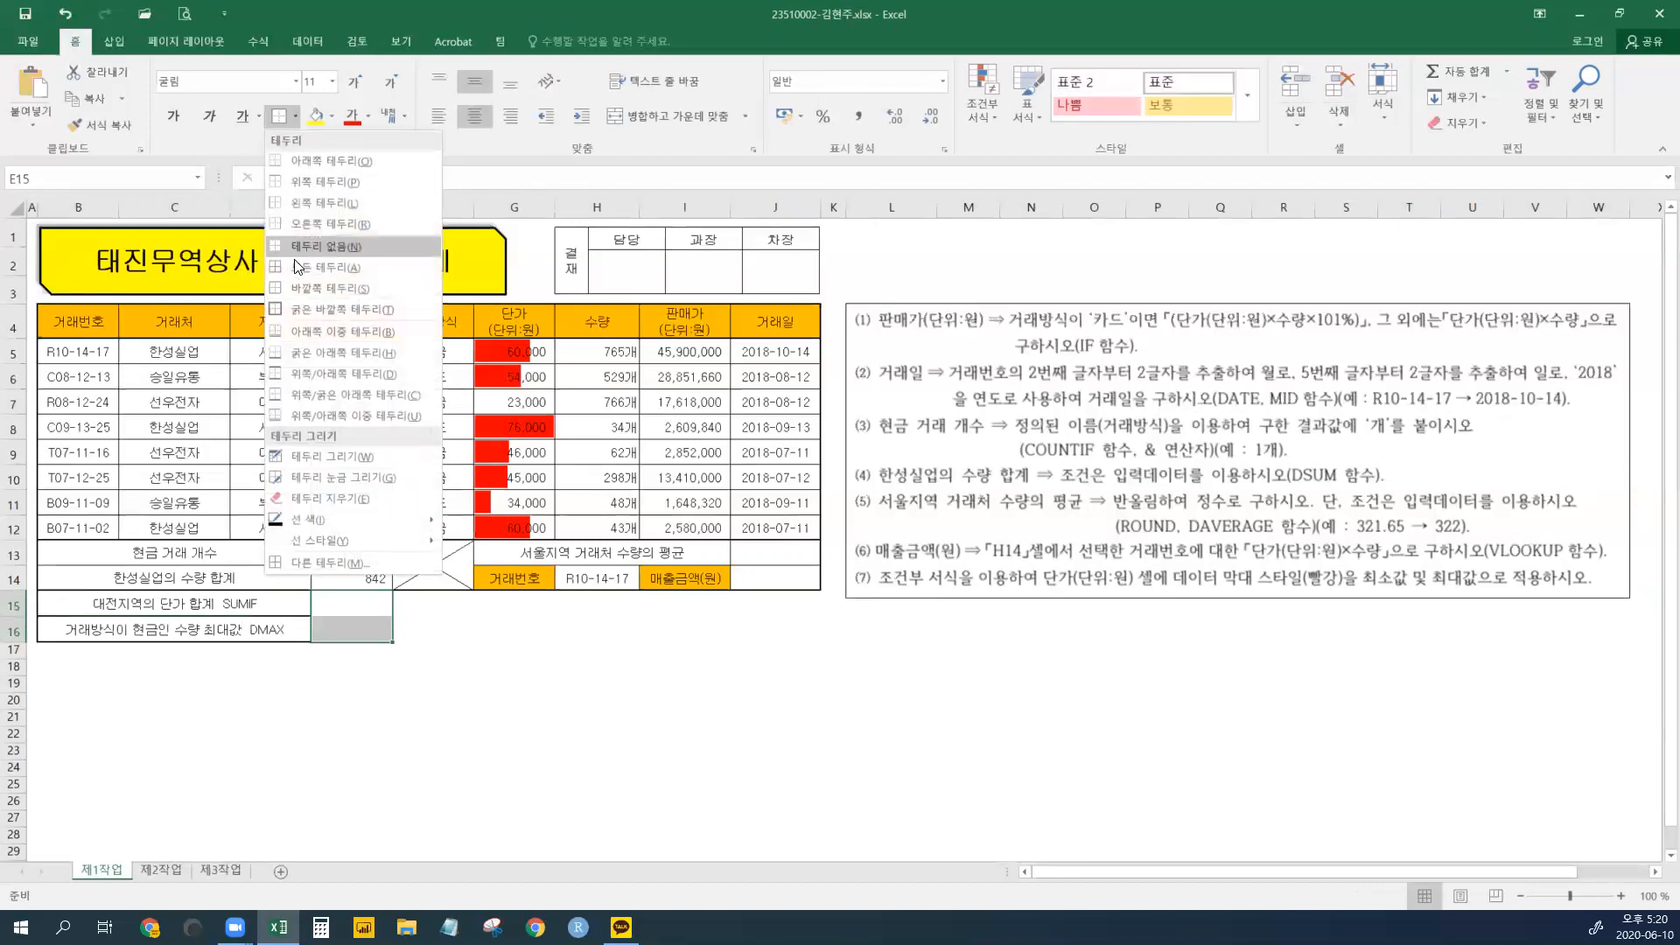
click(309, 278)
click(578, 770)
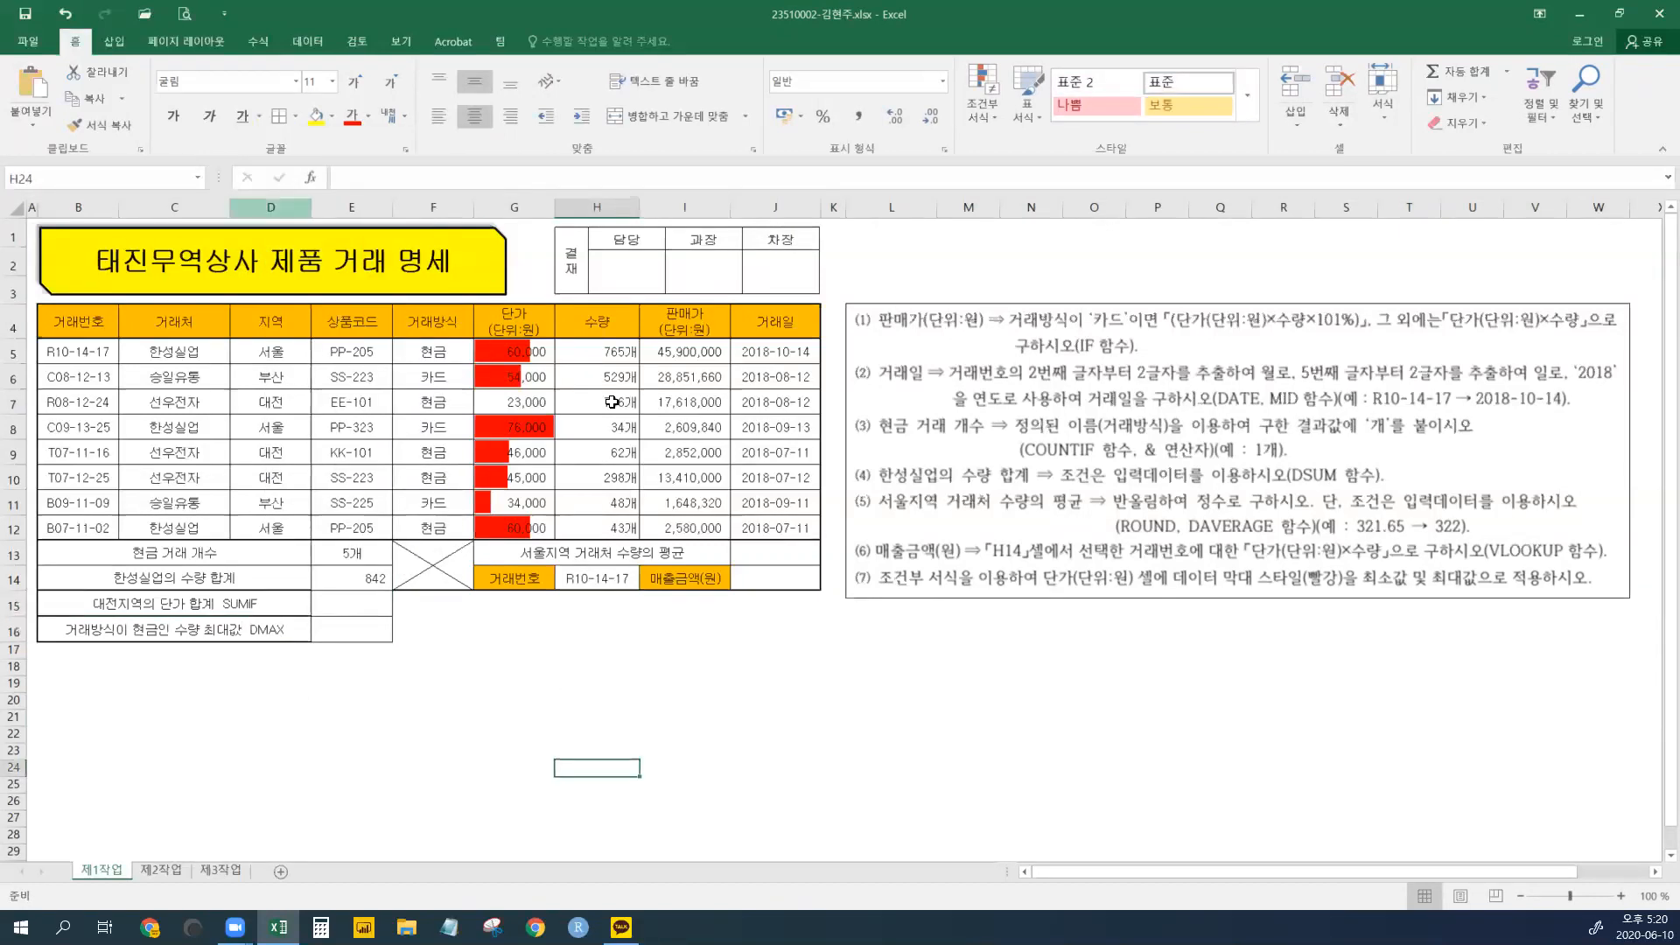
click(375, 608)
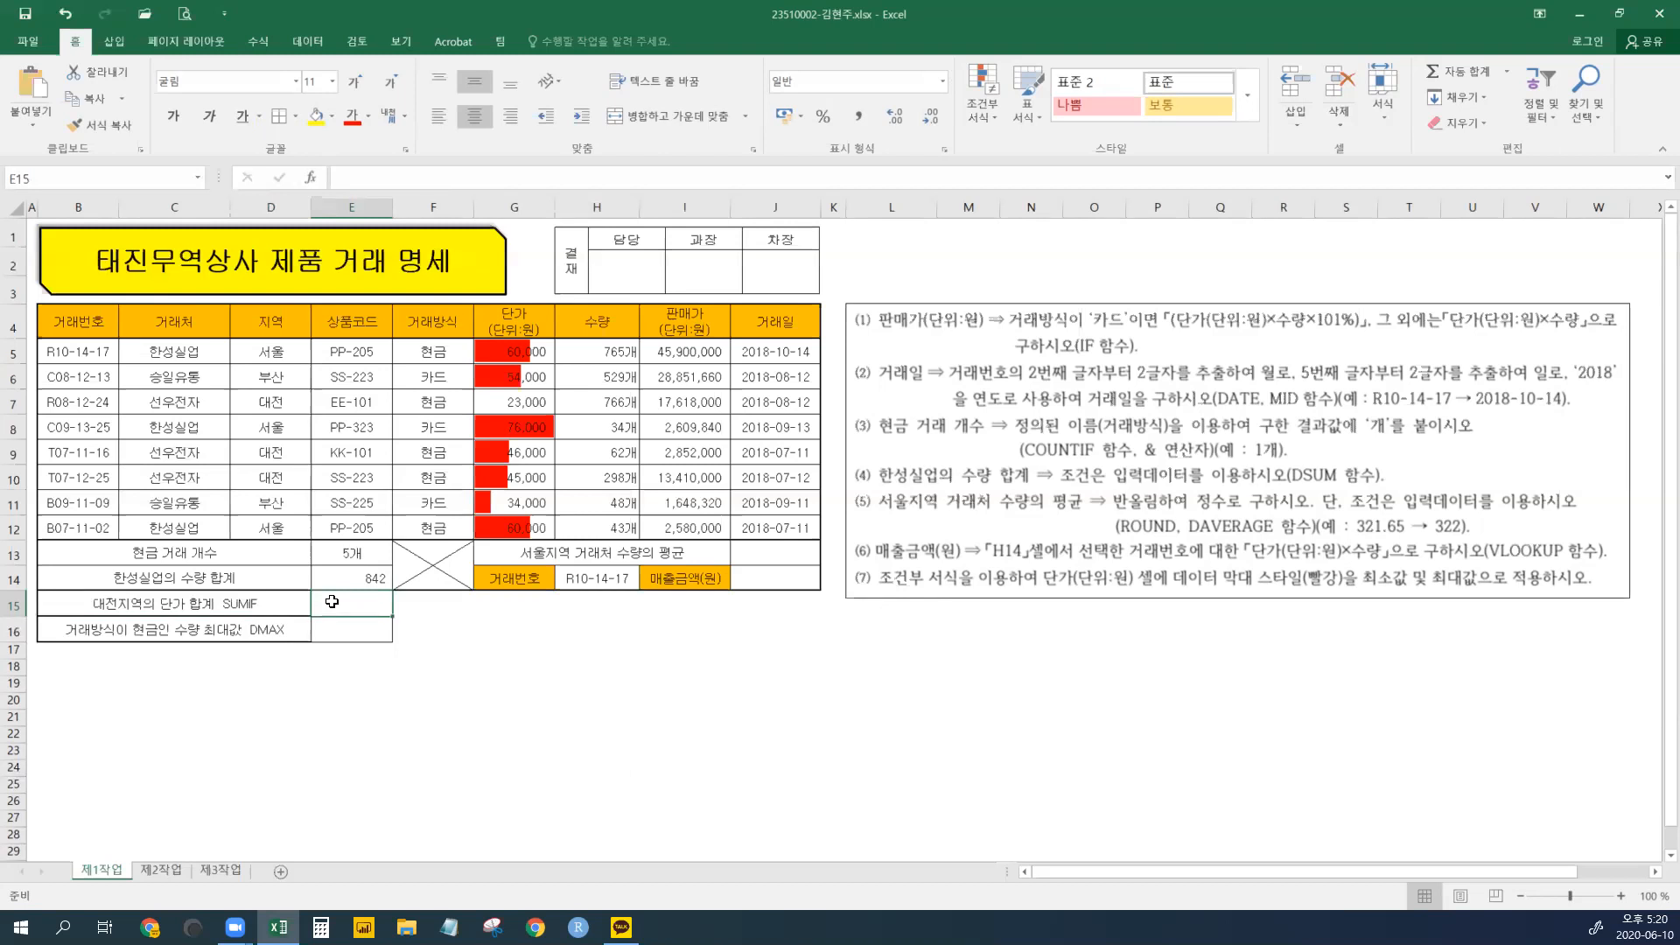
click(352, 631)
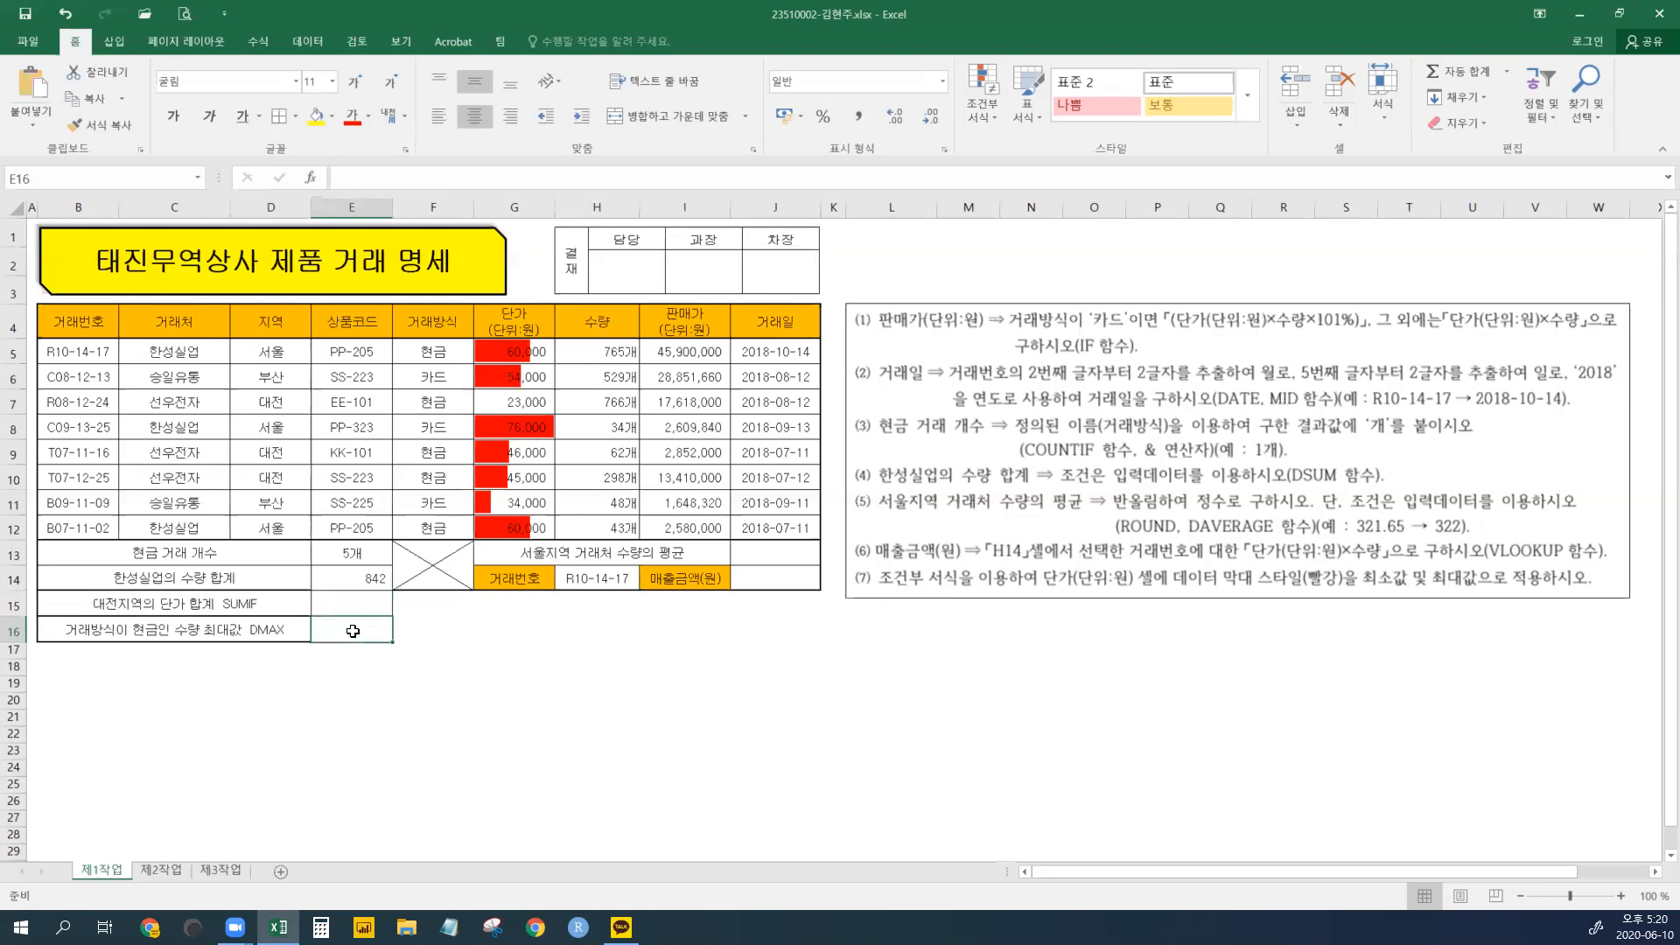
click(486, 631)
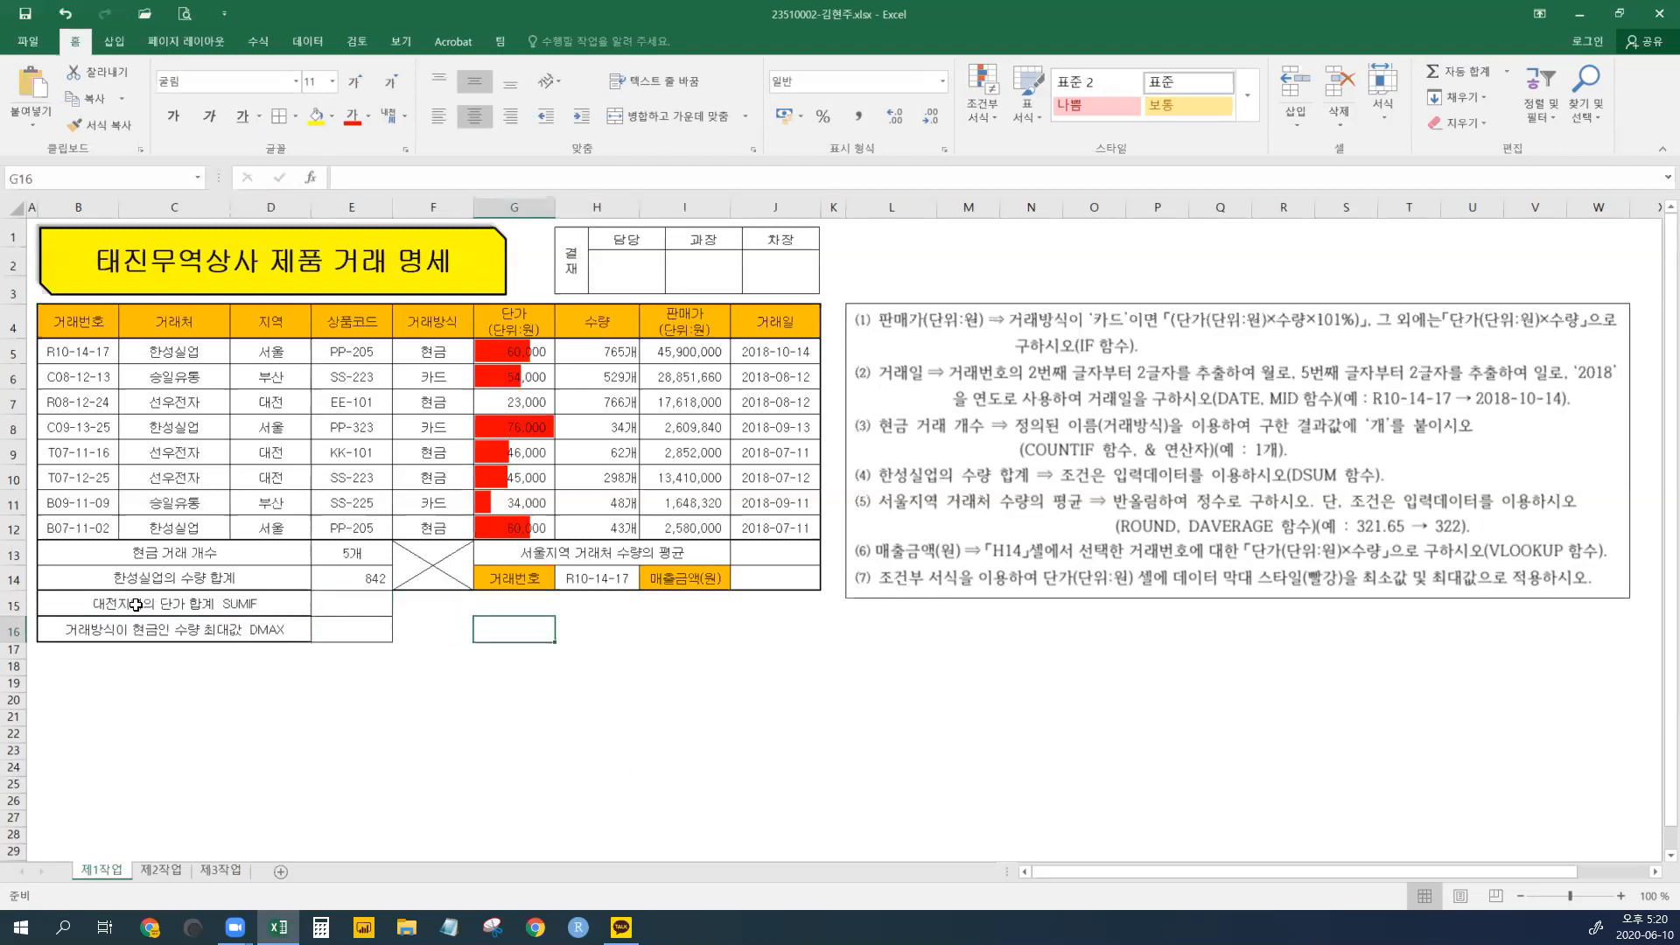
click(364, 628)
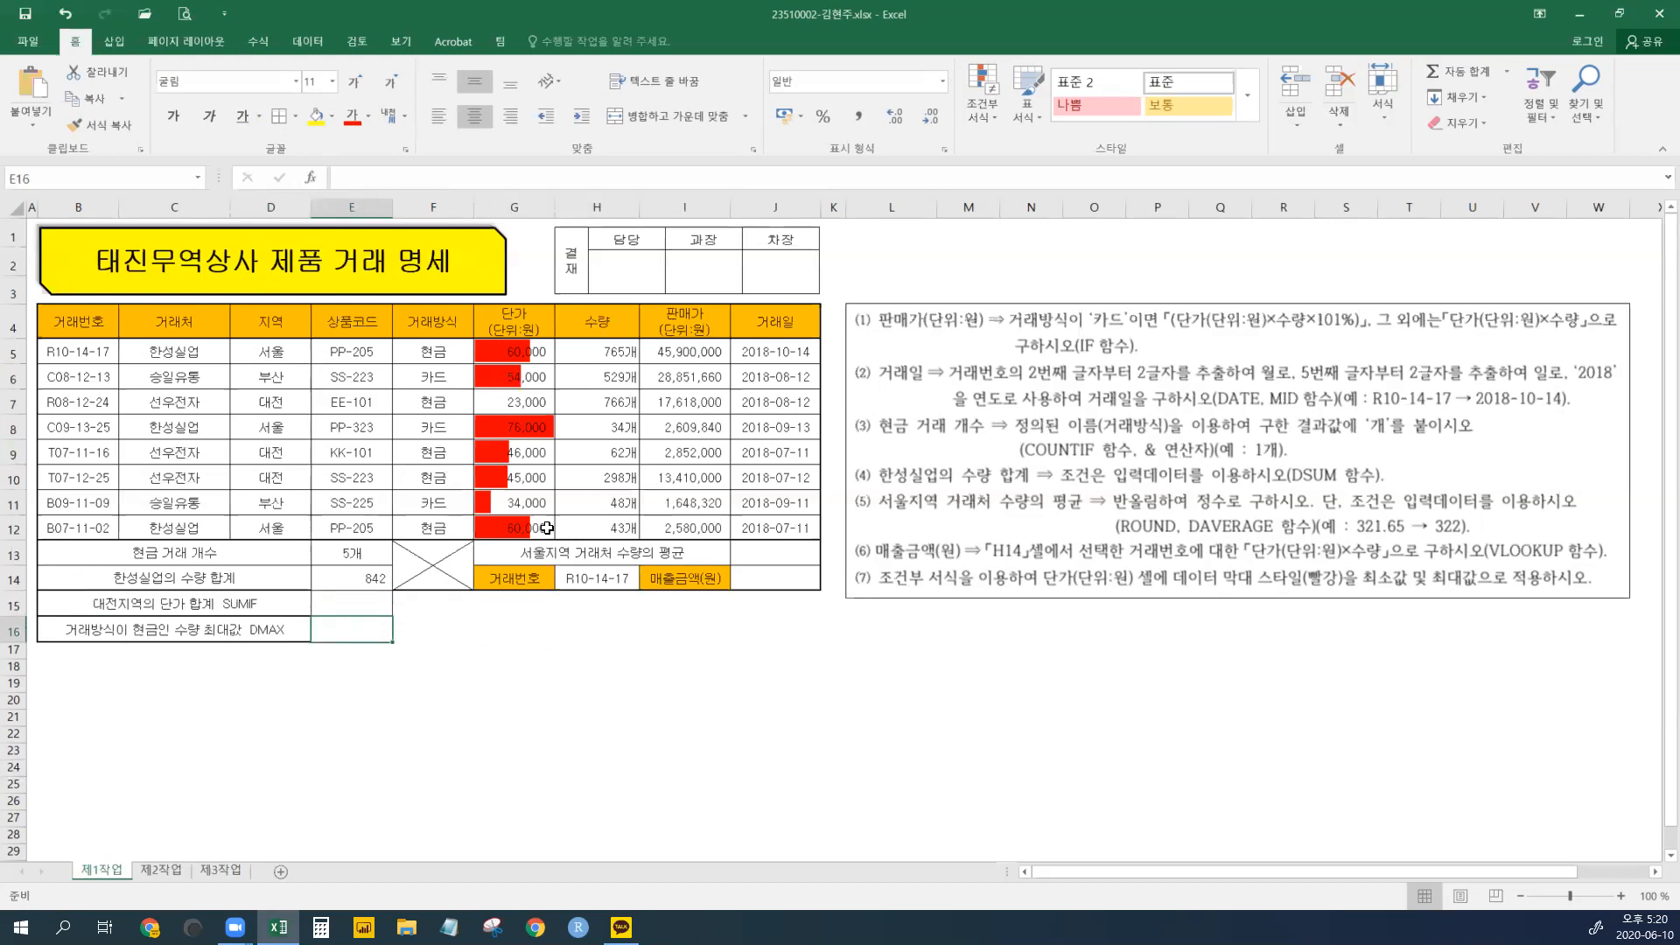
click(416, 627)
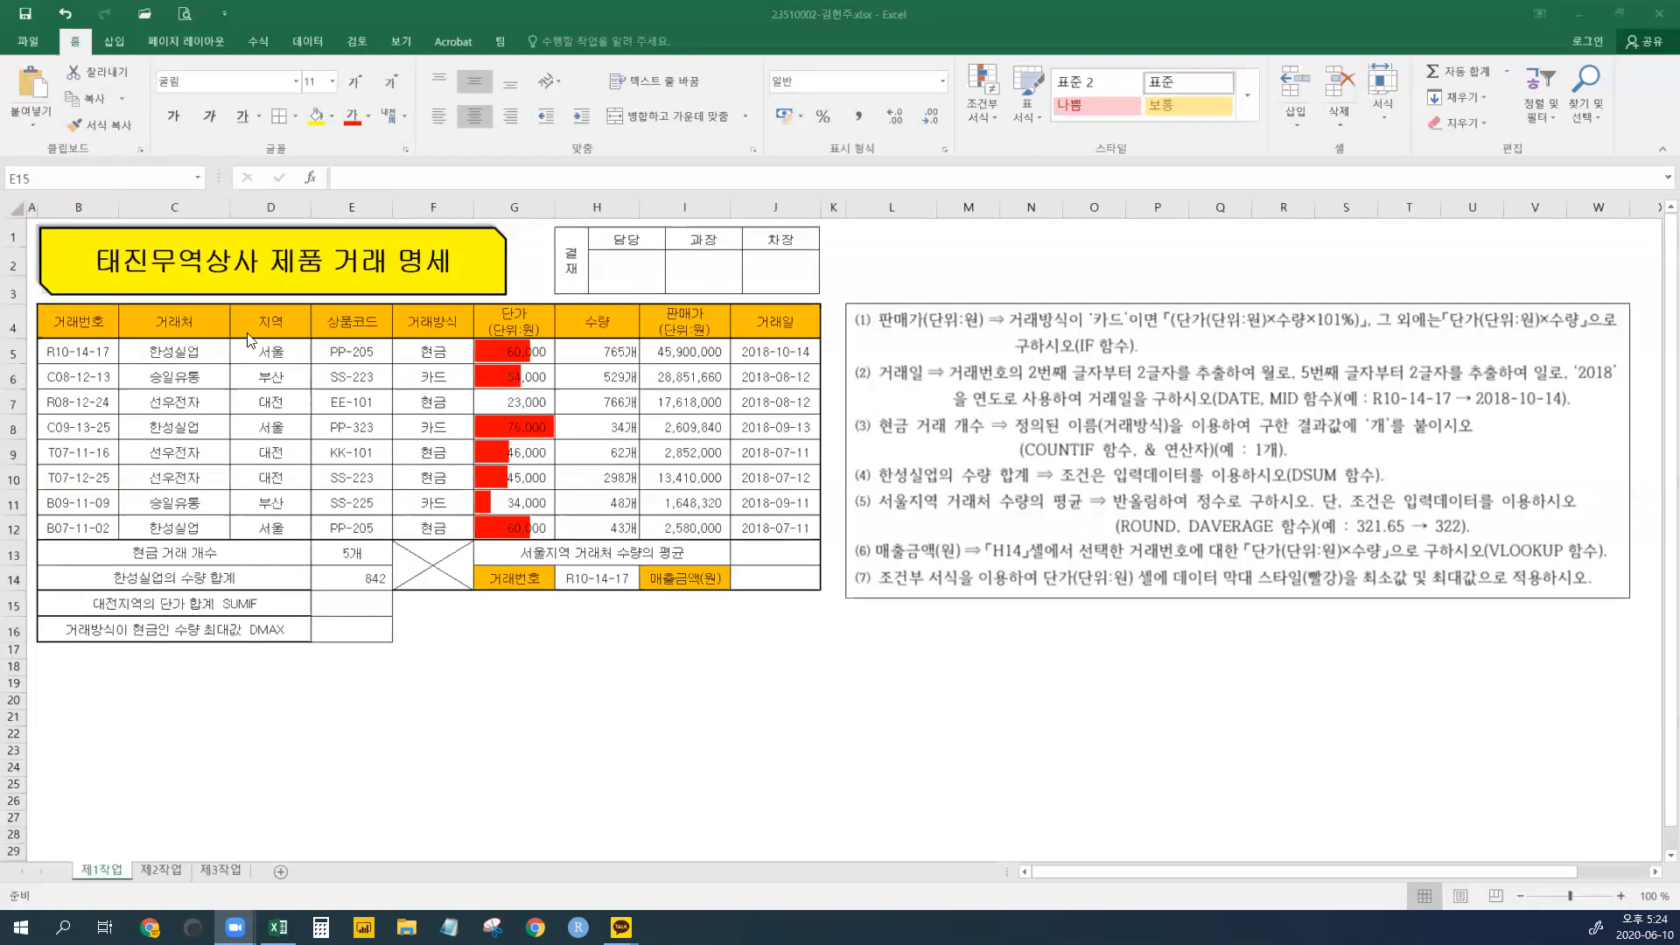
click(353, 606)
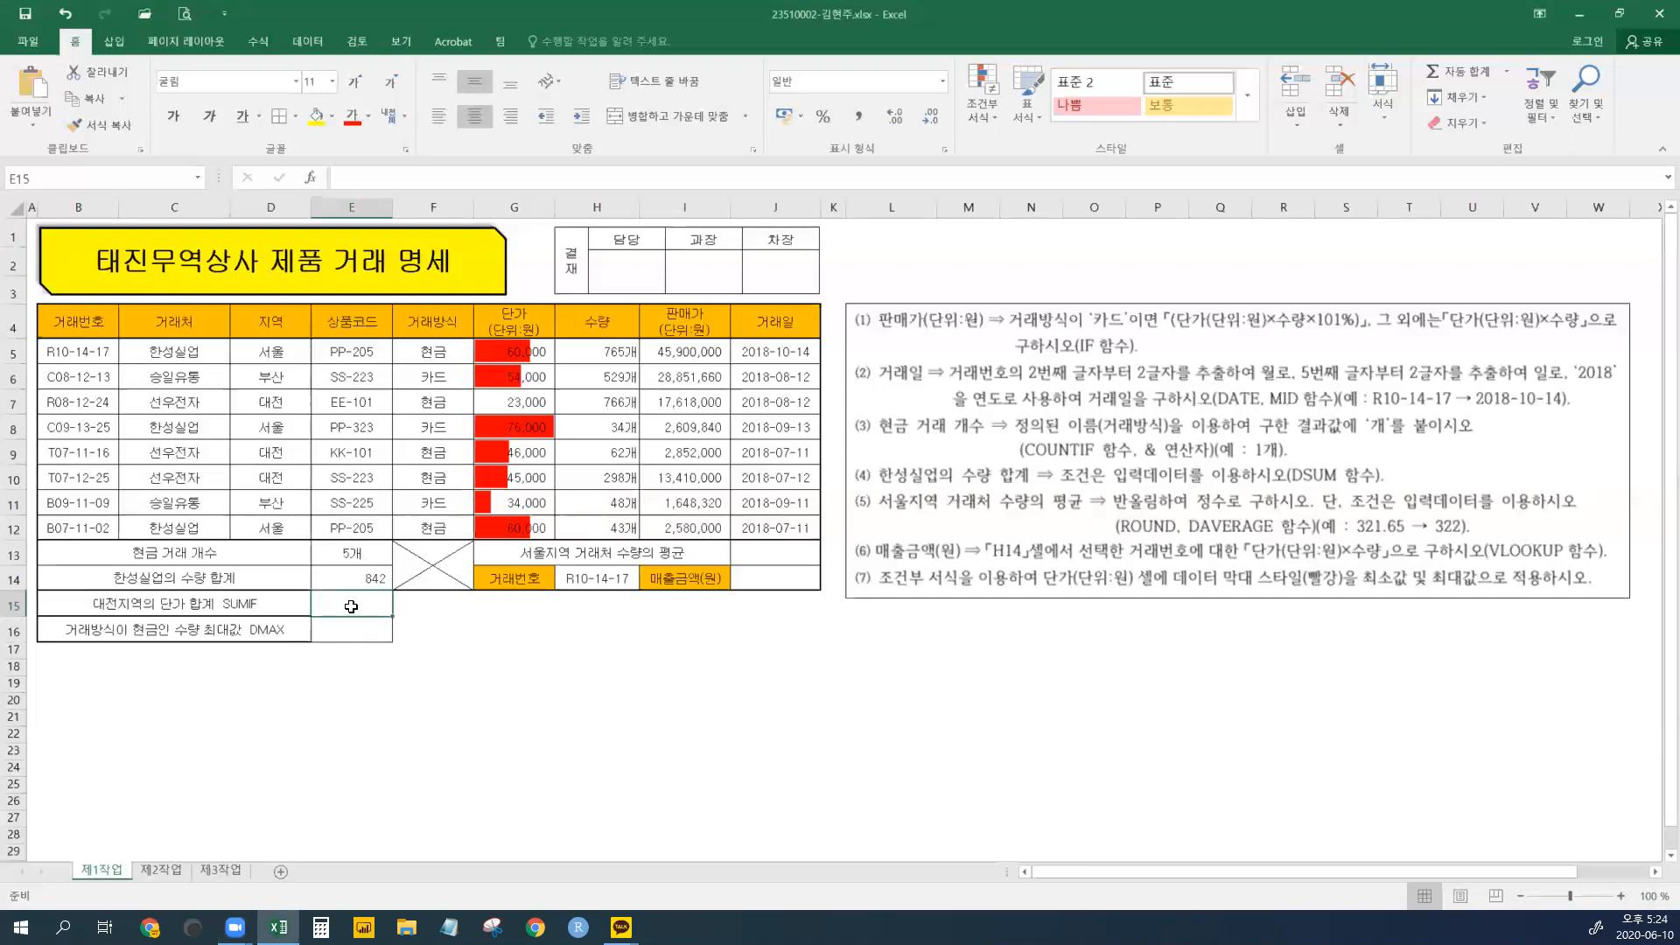
- Enter =SUMIF(D5:D12,"대전",G5:G12) in E15 via the argument dialog, giving 114000
text(=SUMIF()
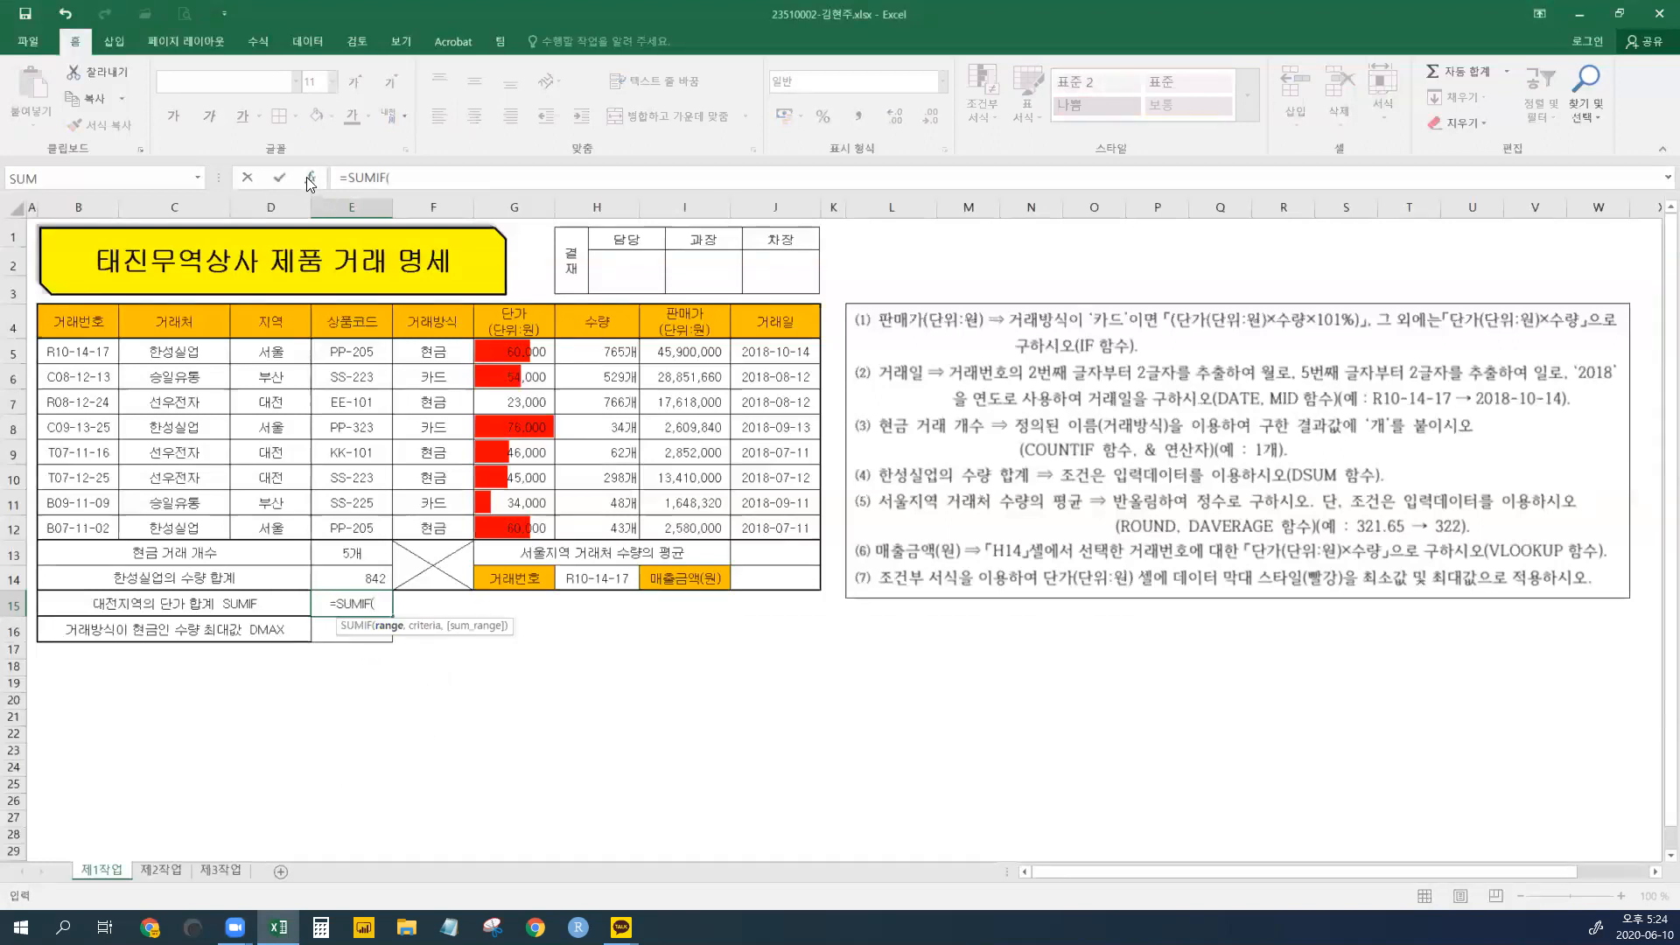
click(308, 177)
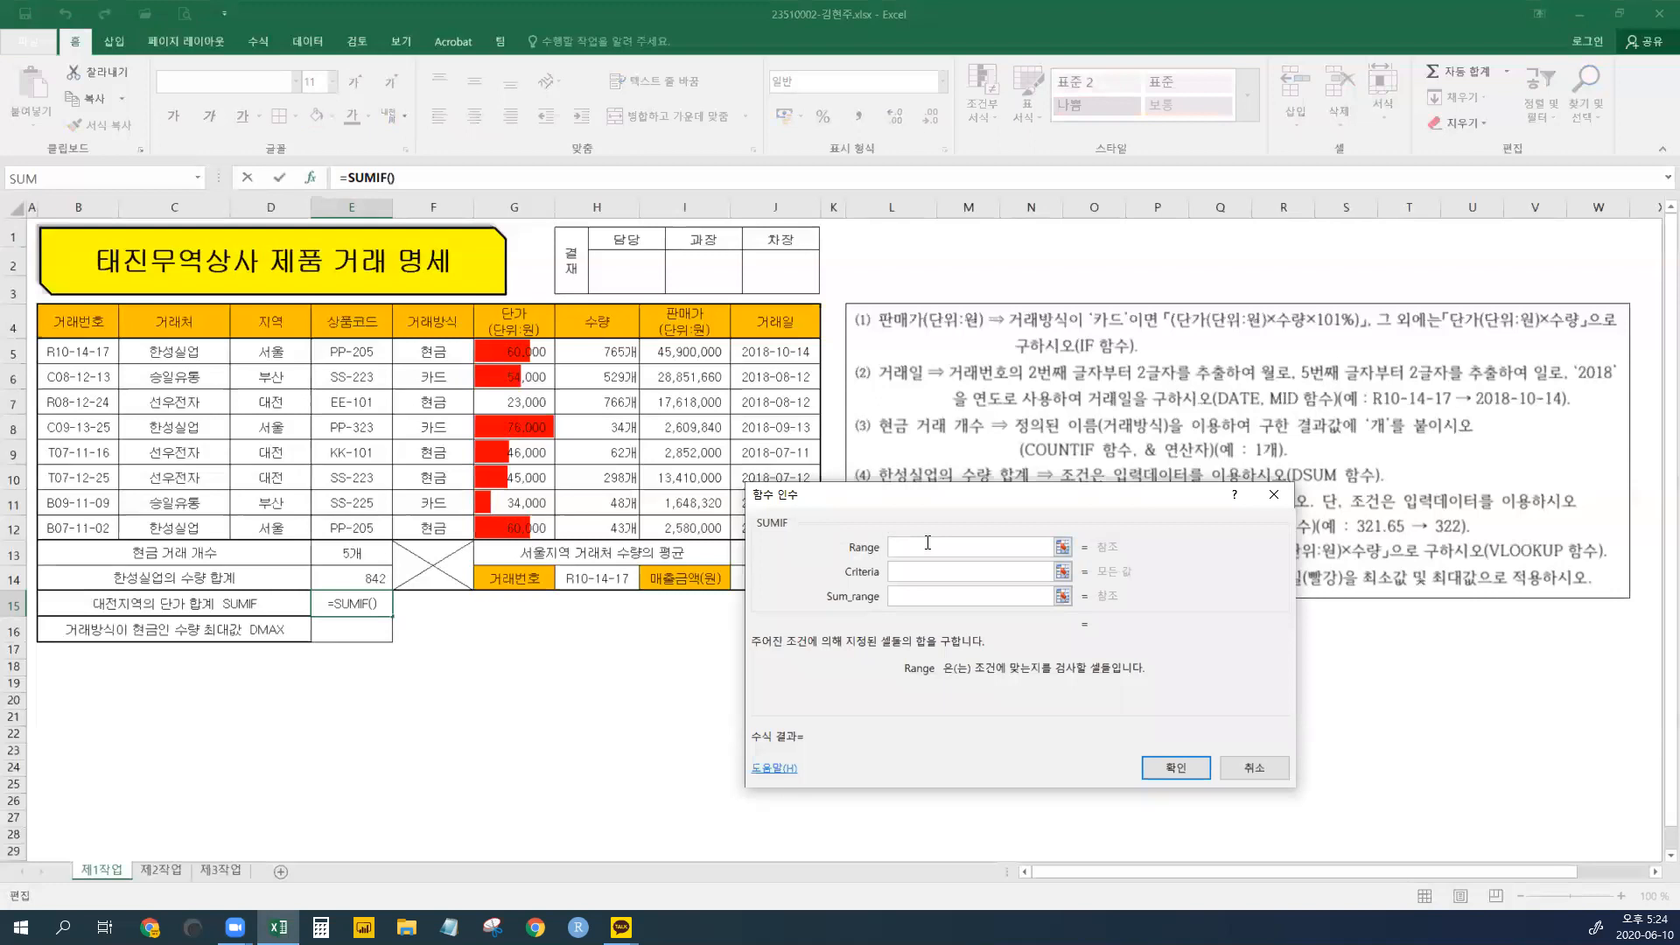
drag(271, 355, 273, 531)
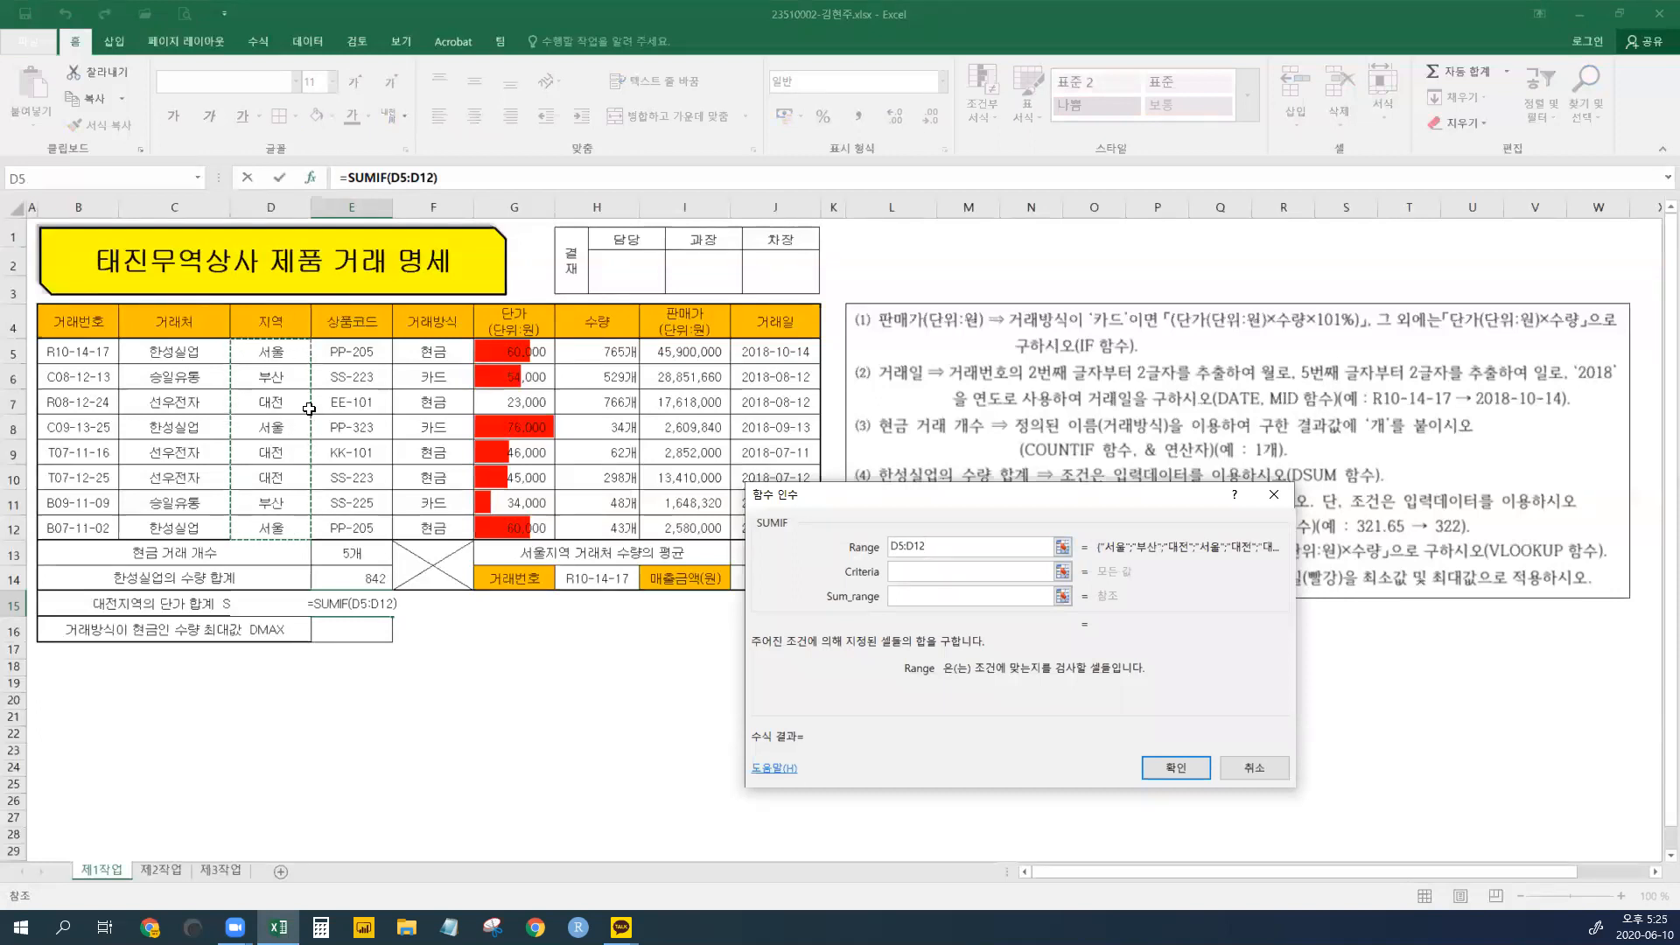
click(927, 575)
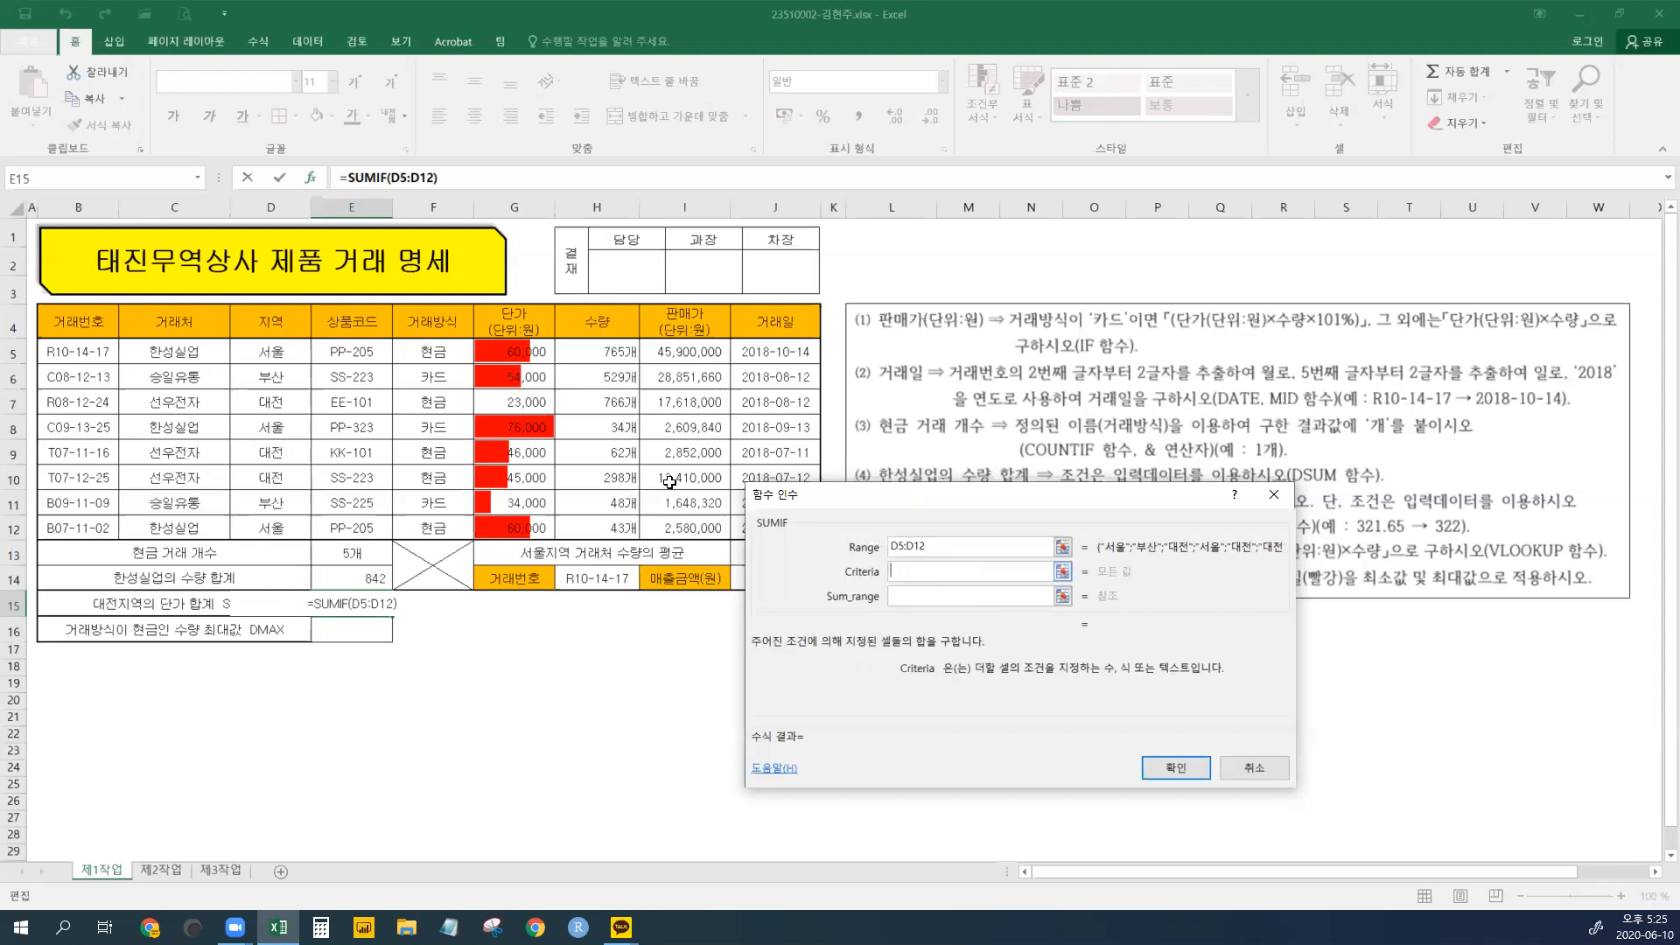
click(278, 455)
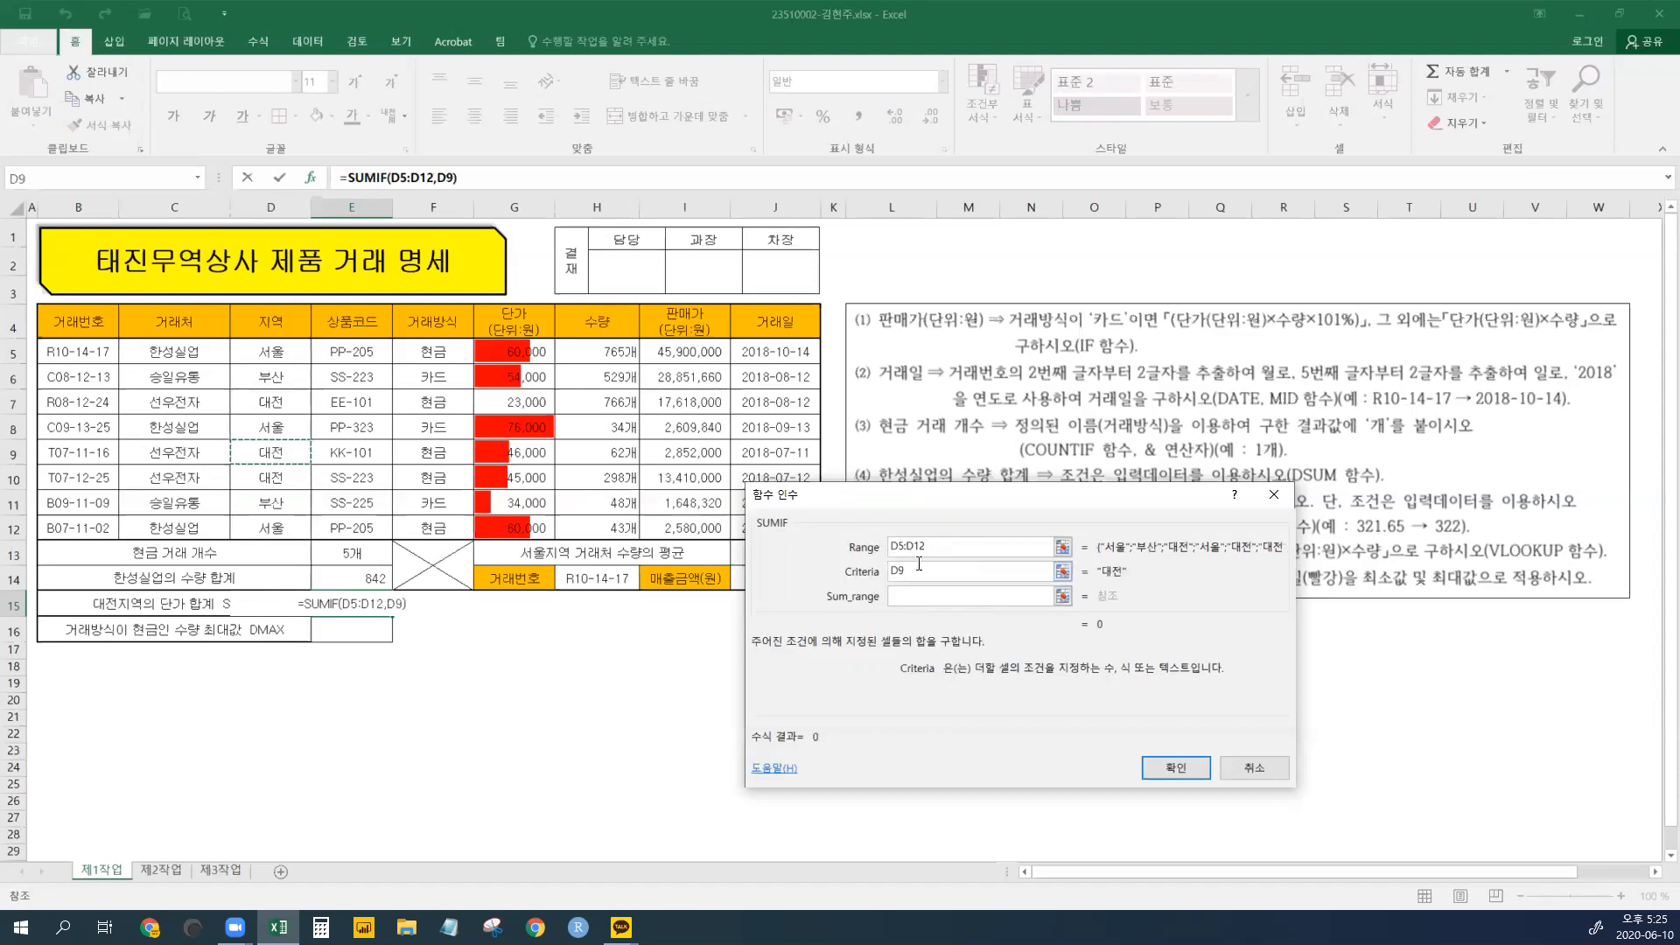
drag(908, 571, 845, 578)
text(E)
key(BackSpace)
text(대전)
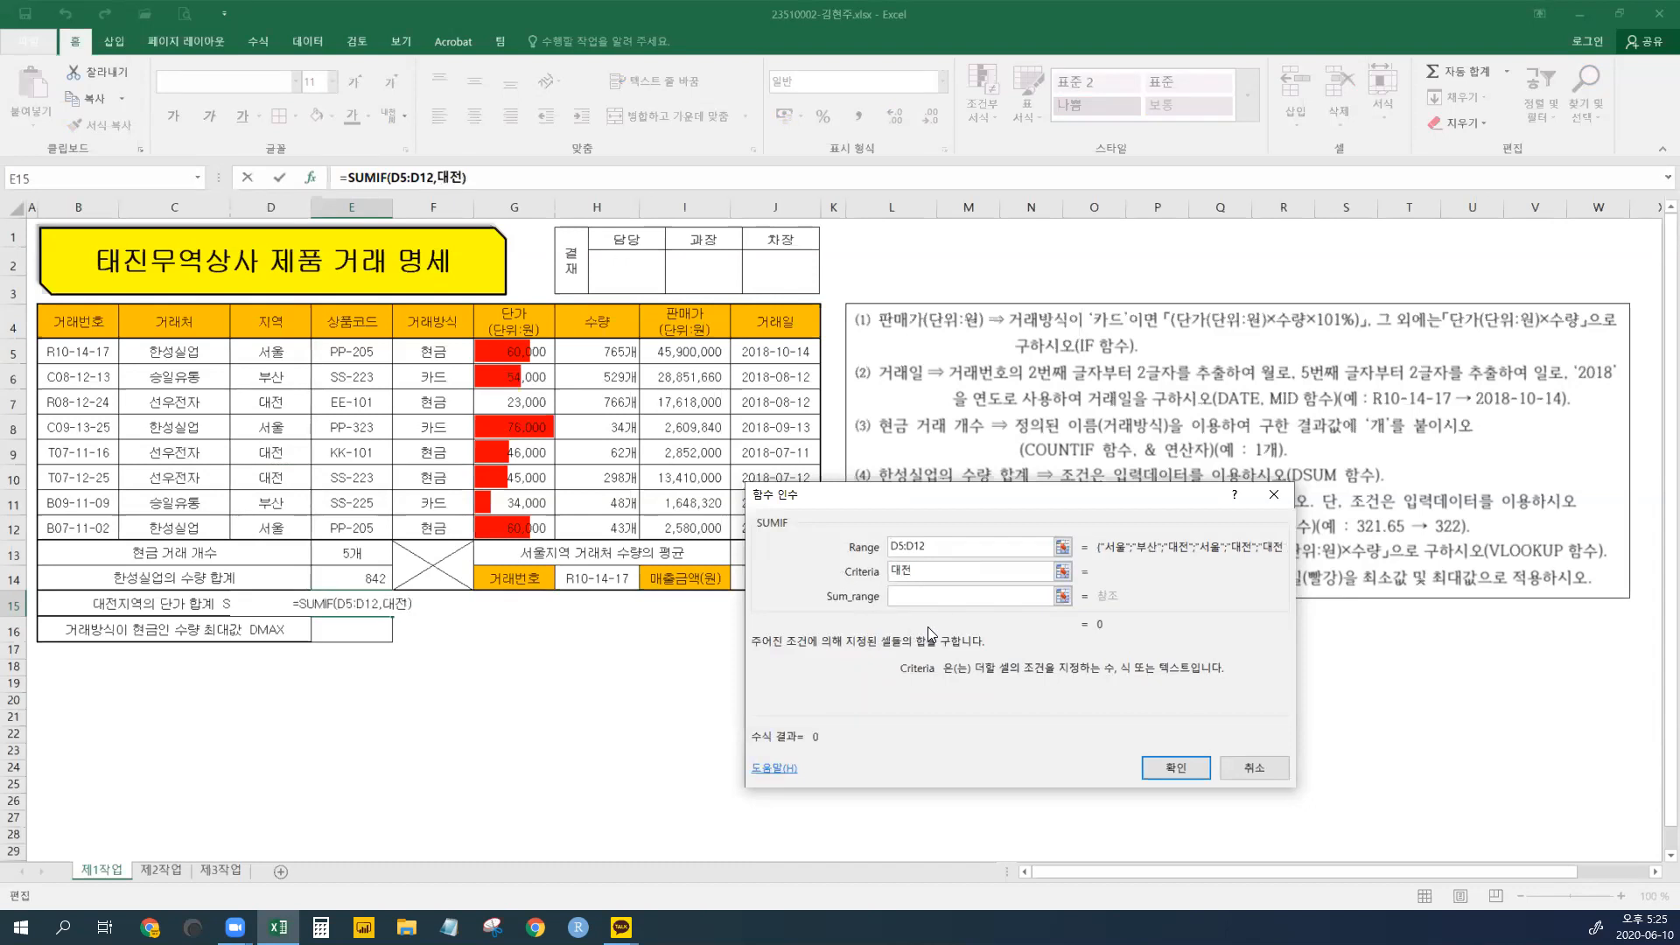
click(941, 597)
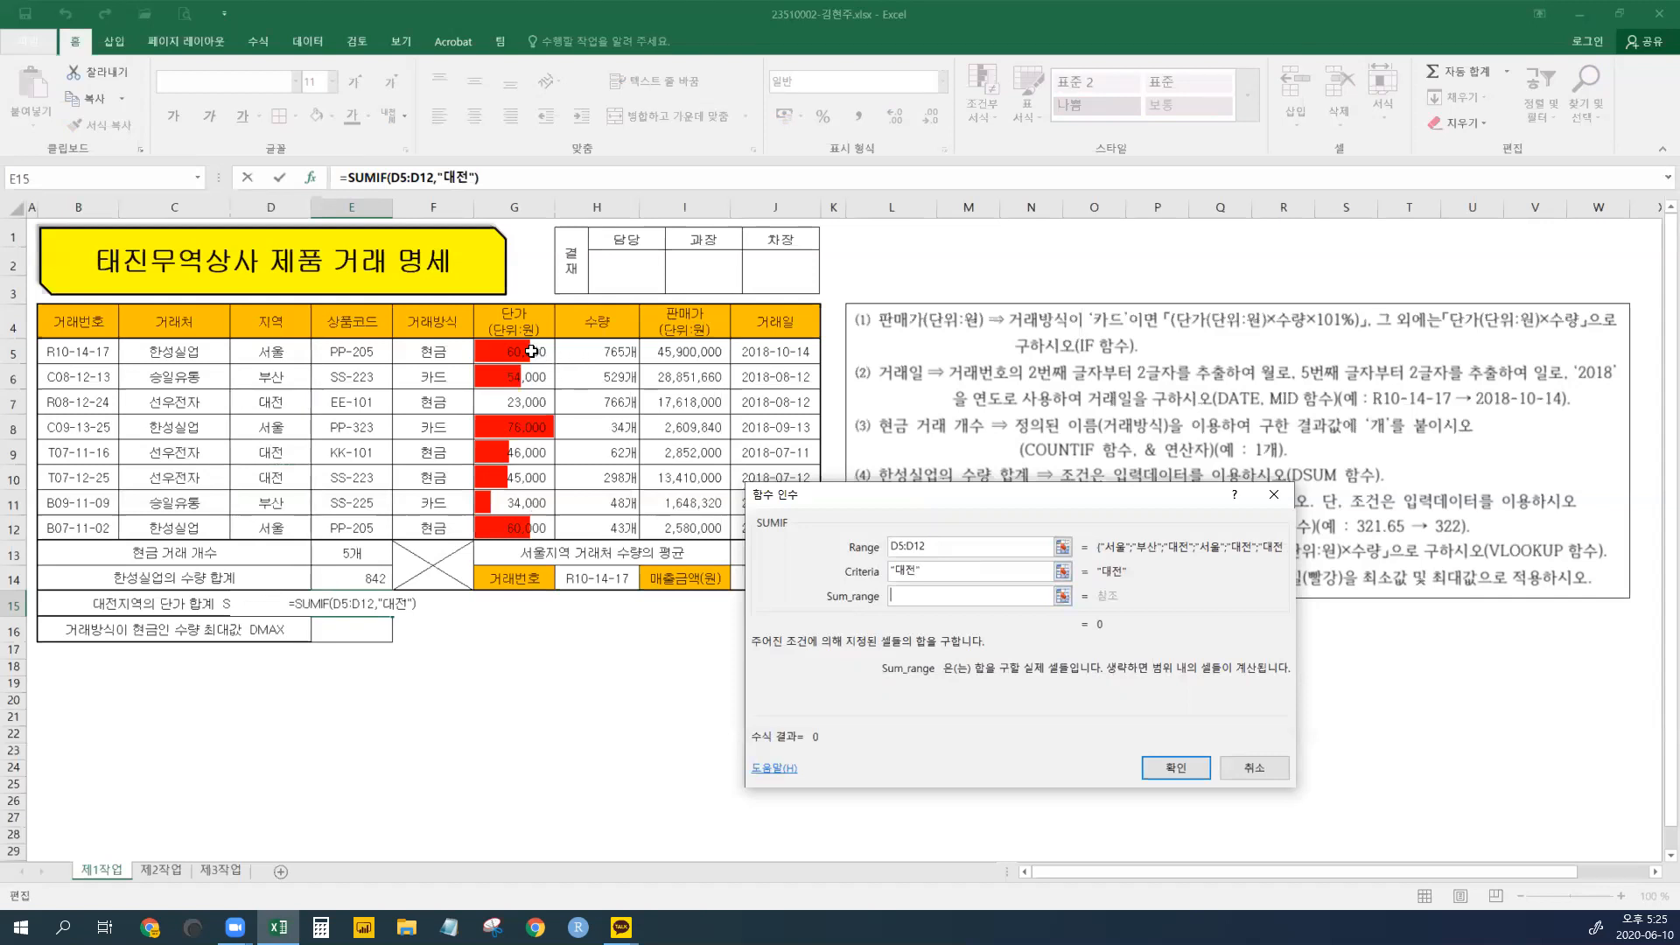
drag(531, 351, 525, 528)
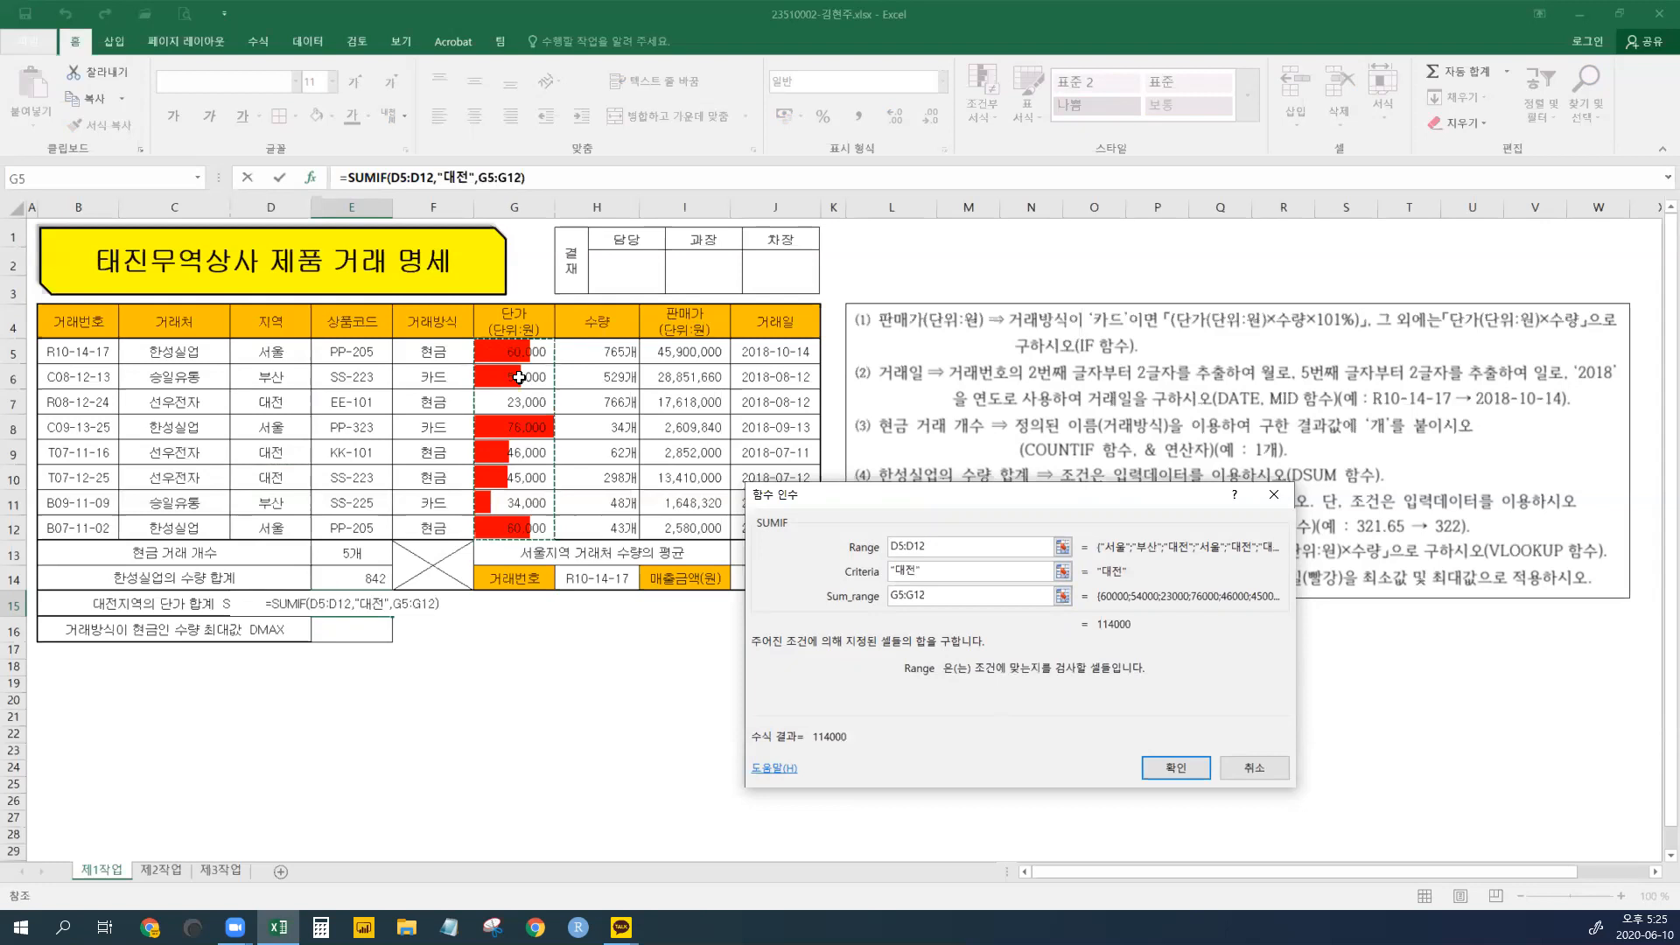
click(1173, 765)
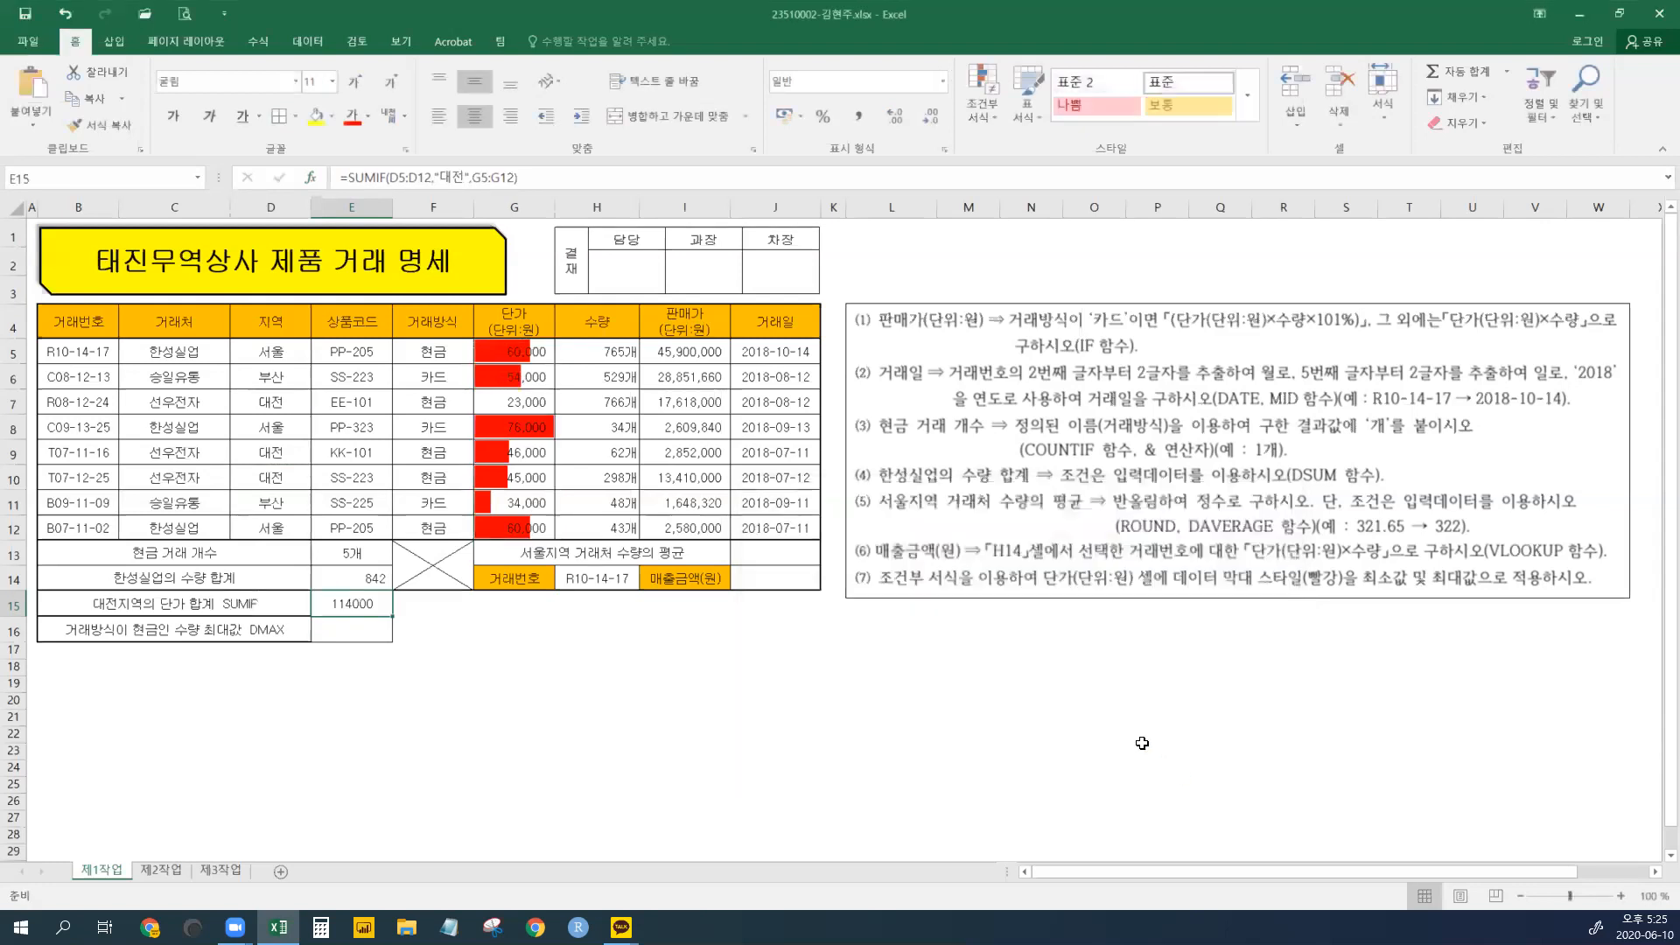
- Apply Comma Style so E15 shows 114,000, then review the 현금 payment types in column F
click(861, 118)
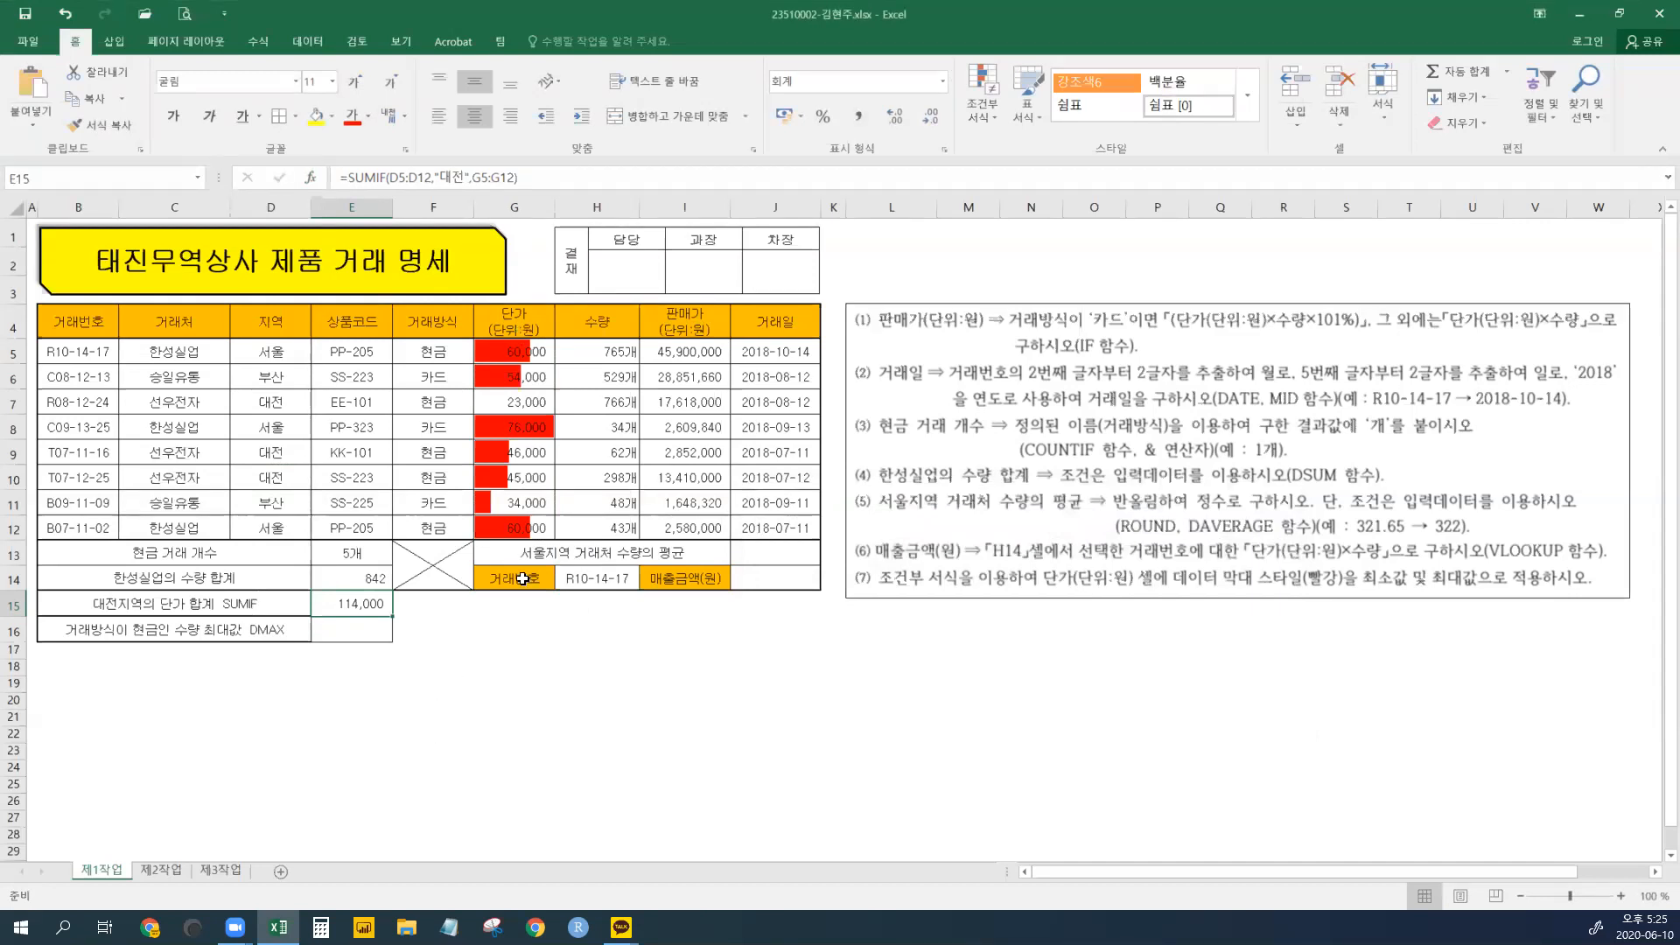
click(352, 630)
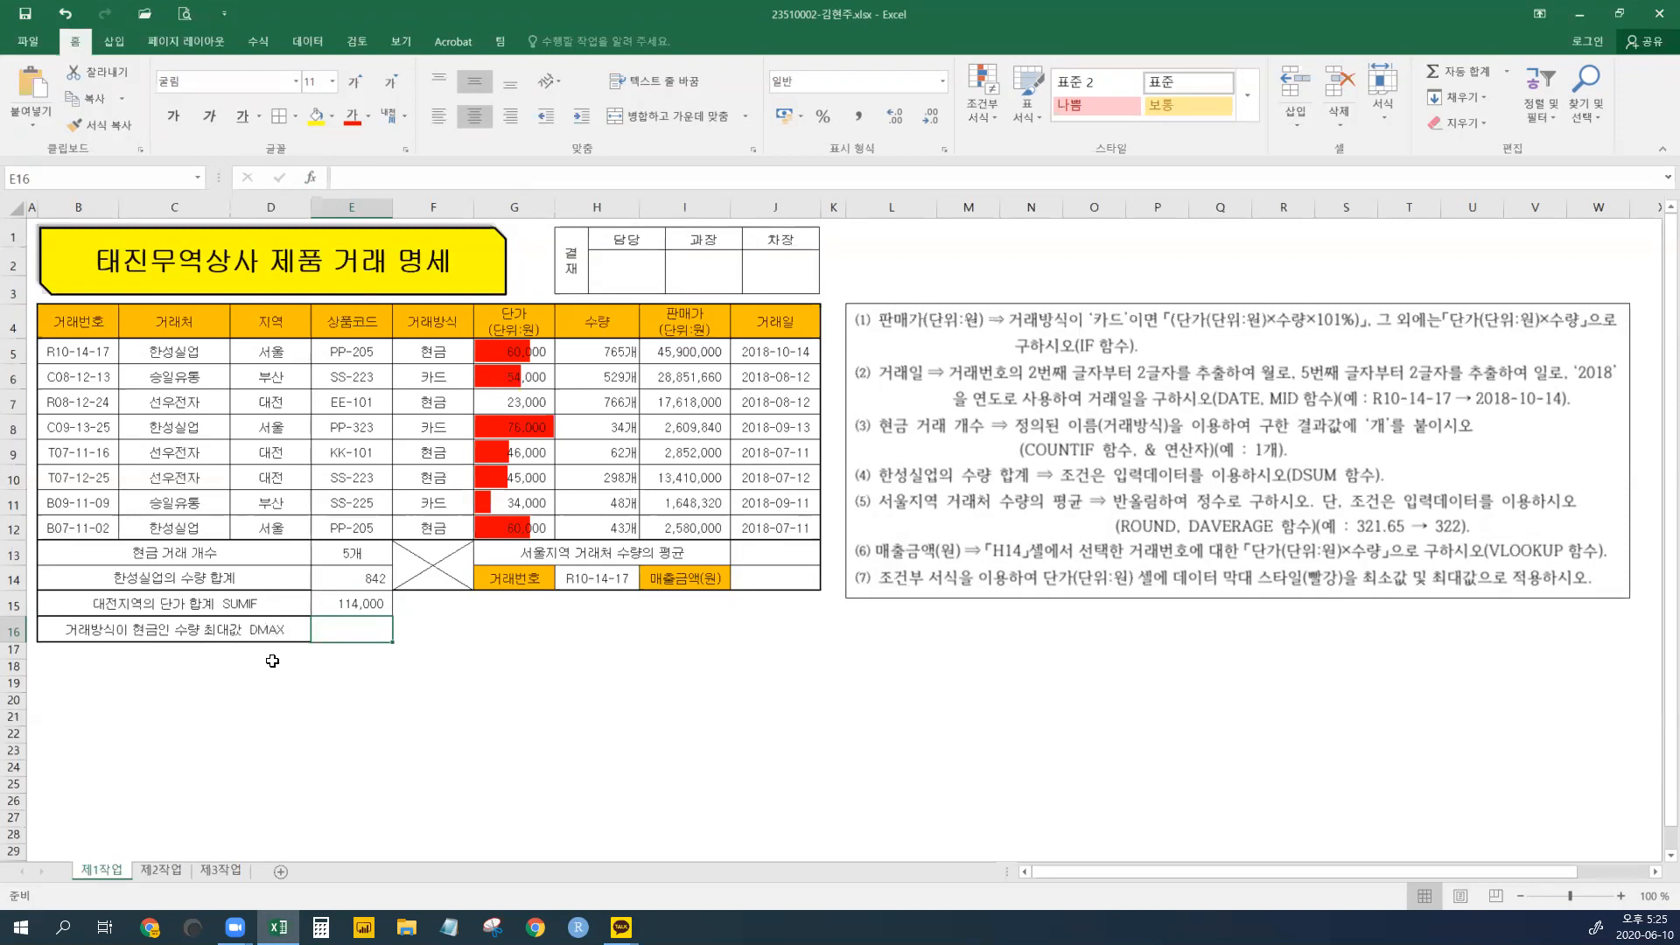
click(444, 357)
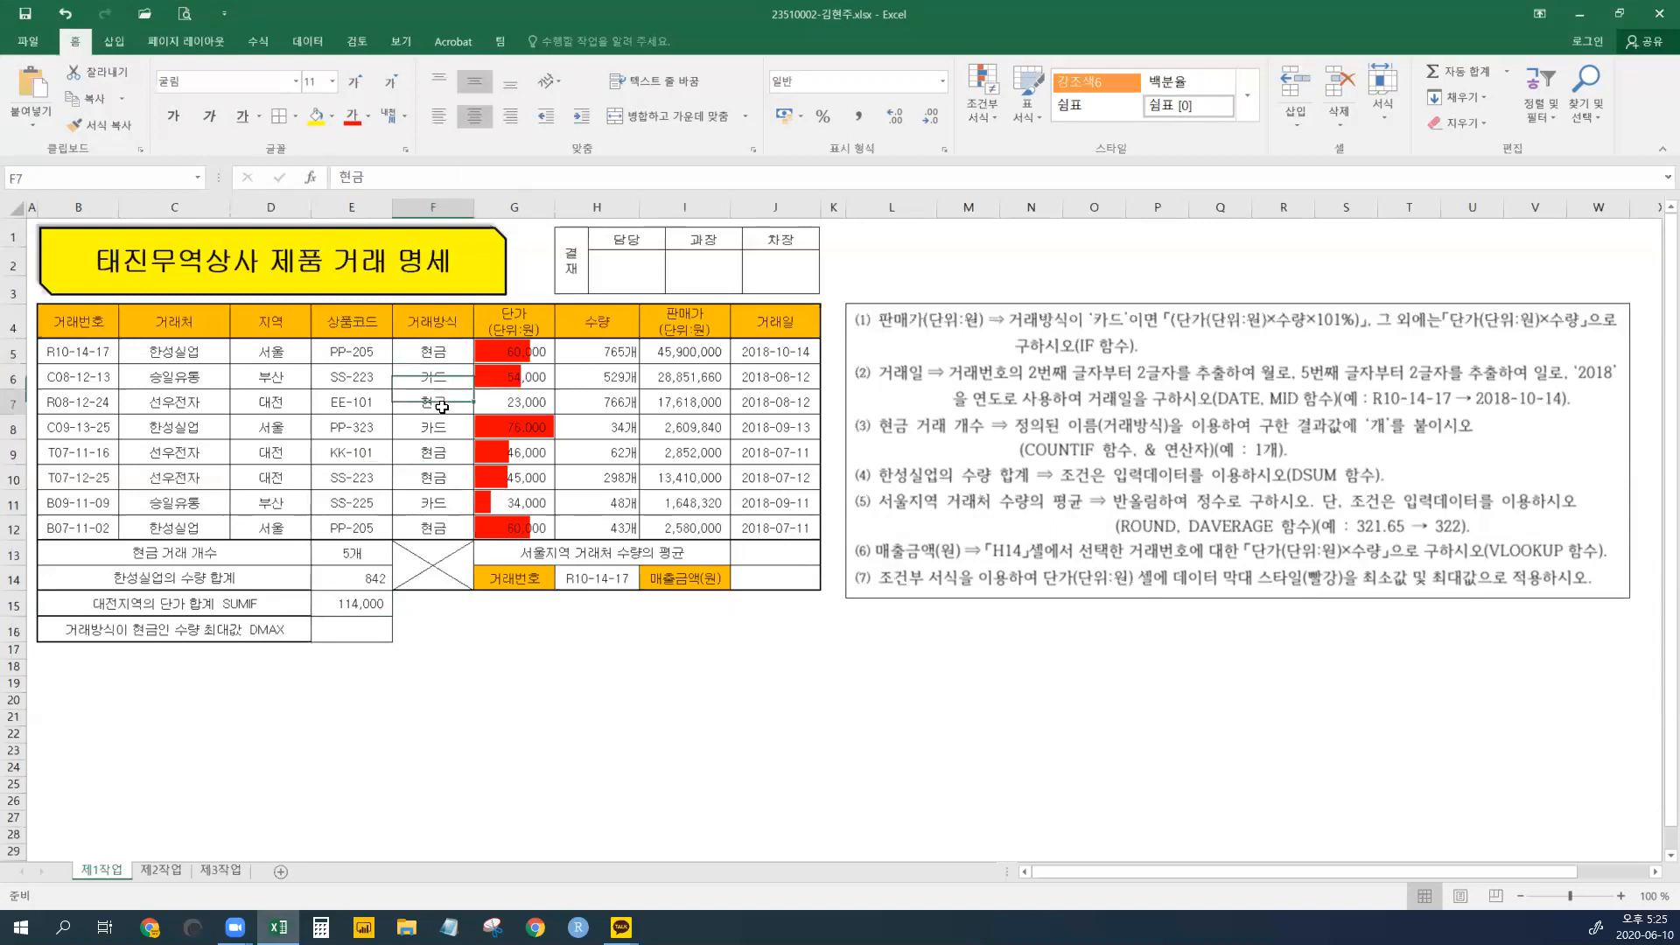
click(437, 477)
click(441, 534)
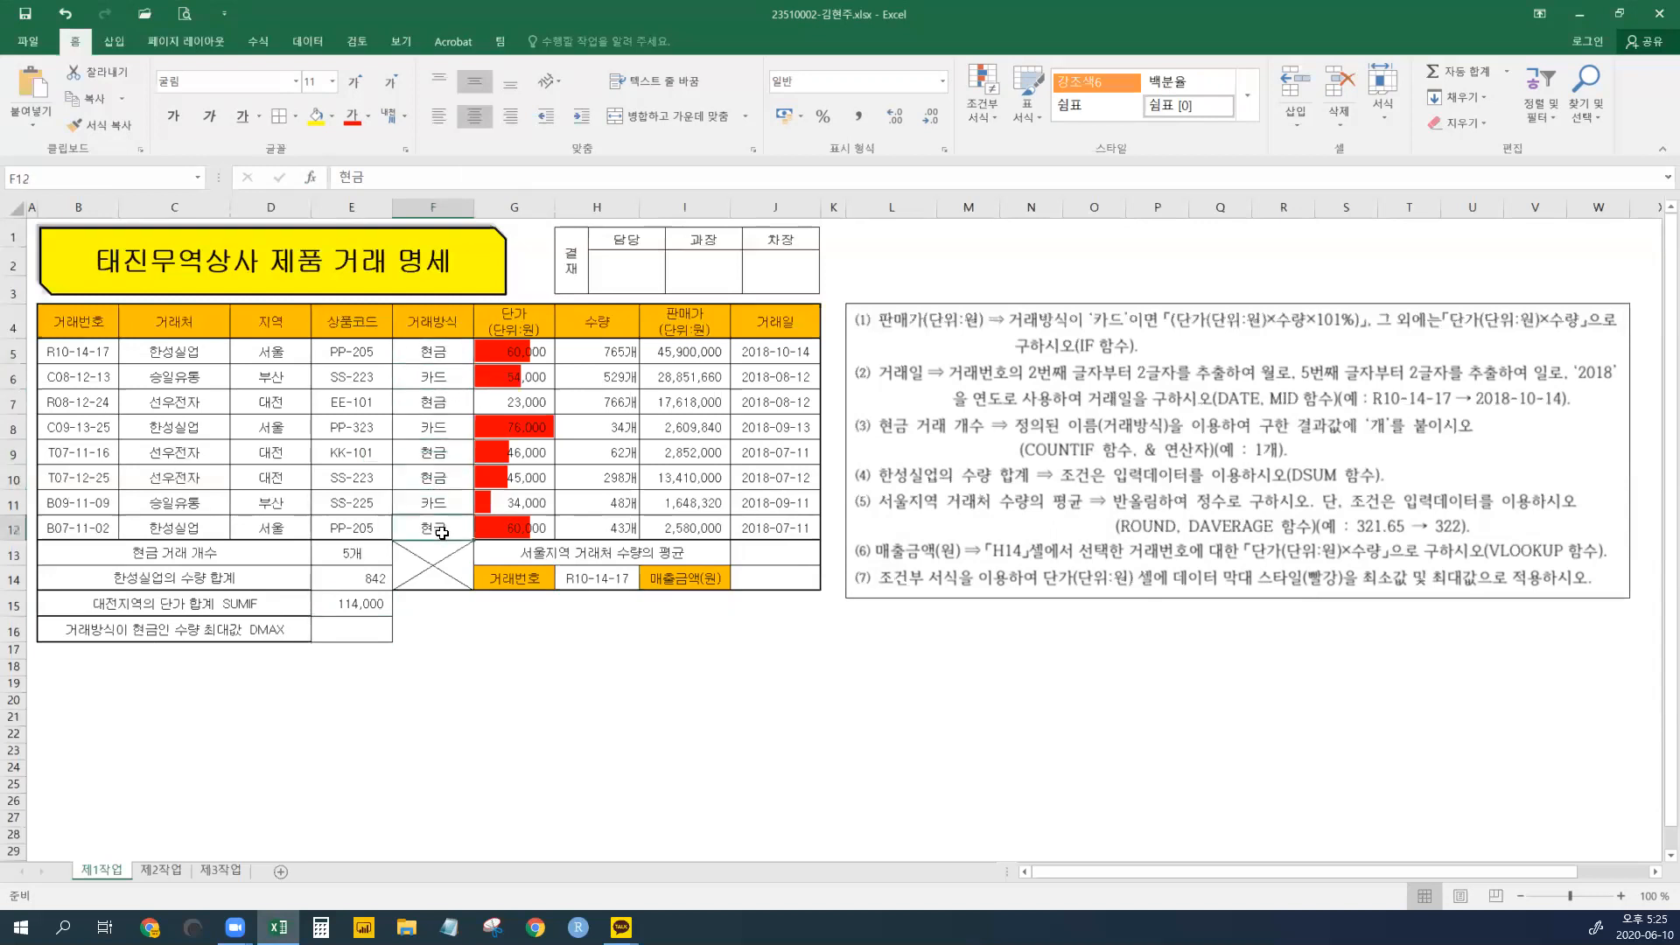
click(435, 351)
click(435, 401)
click(436, 454)
click(436, 478)
click(435, 527)
- Review the quantities of the cash transactions in column H
click(606, 351)
key(Down)
key(Down)
click(620, 457)
click(623, 478)
click(632, 527)
click(619, 481)
click(374, 637)
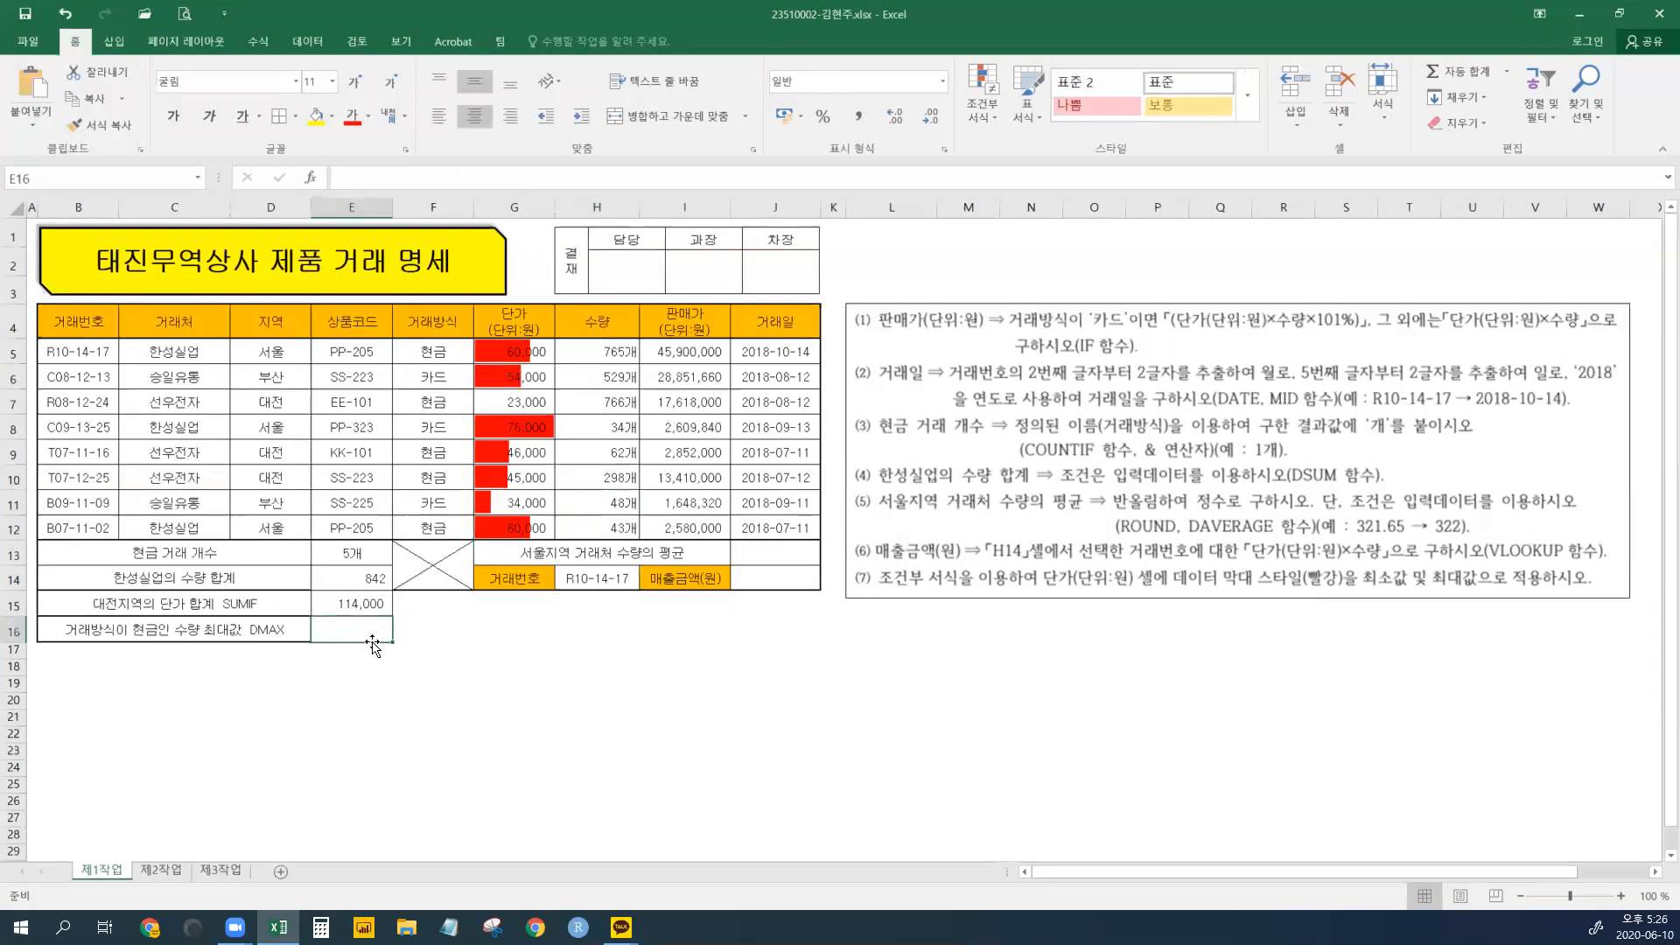
- Enter =DMAX(B4:H12, H4, F4:F5) in E16 to return the largest cash-sale quantity, 766
text(=DMA)
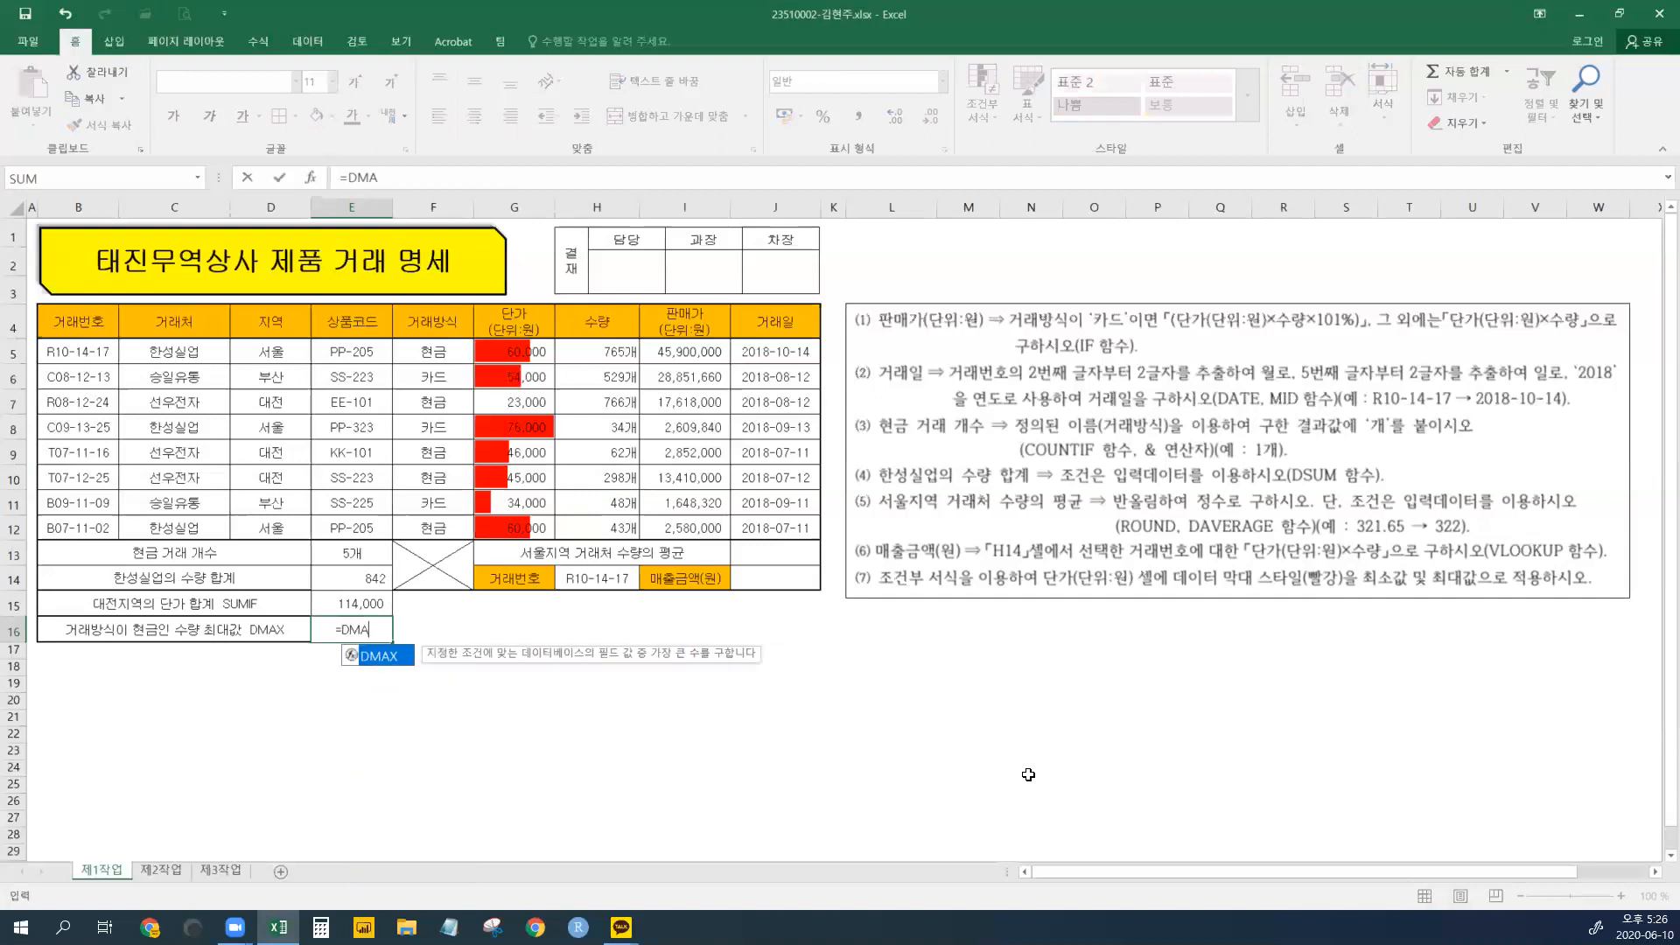
text(X()
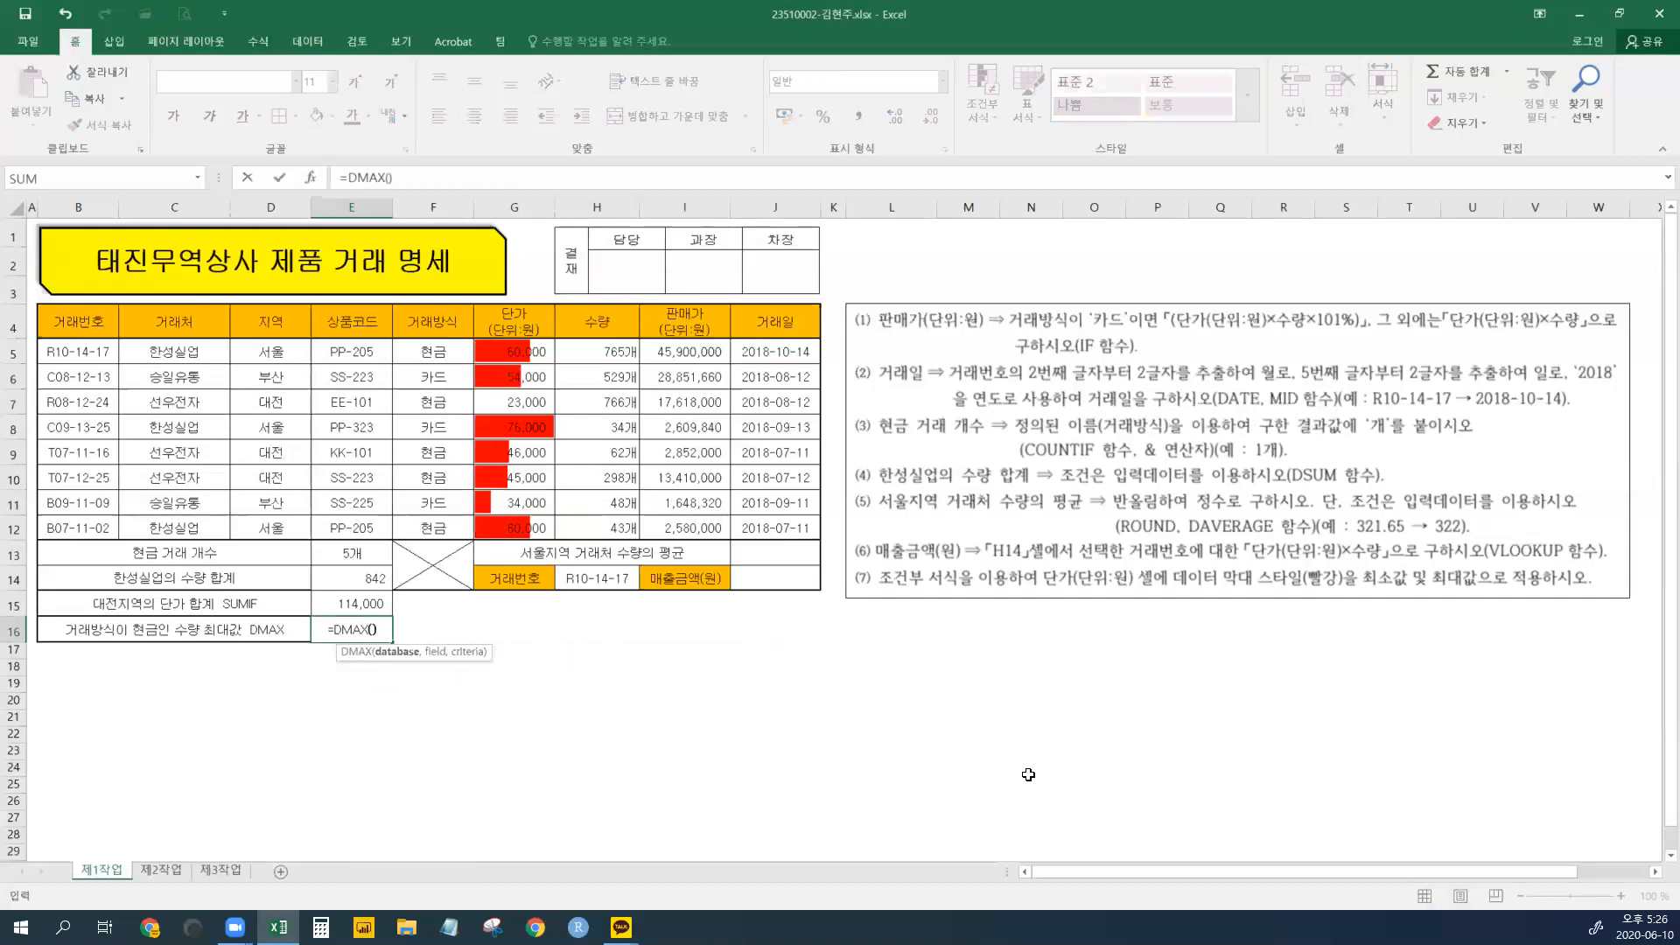
click(309, 179)
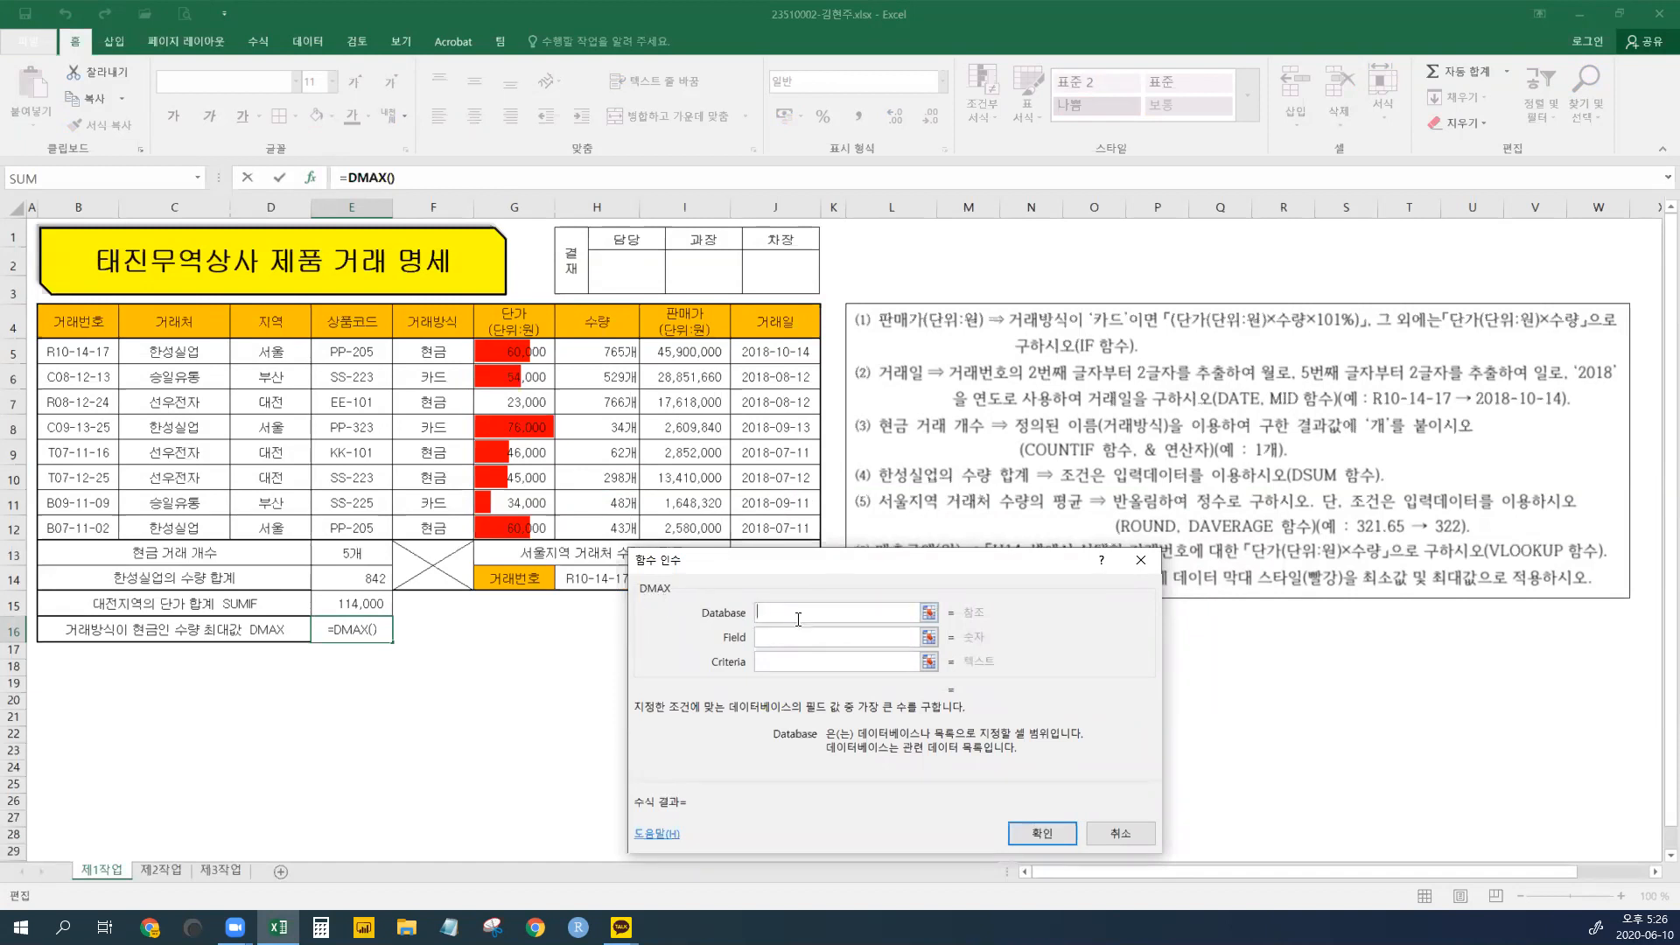
drag(54, 325, 580, 531)
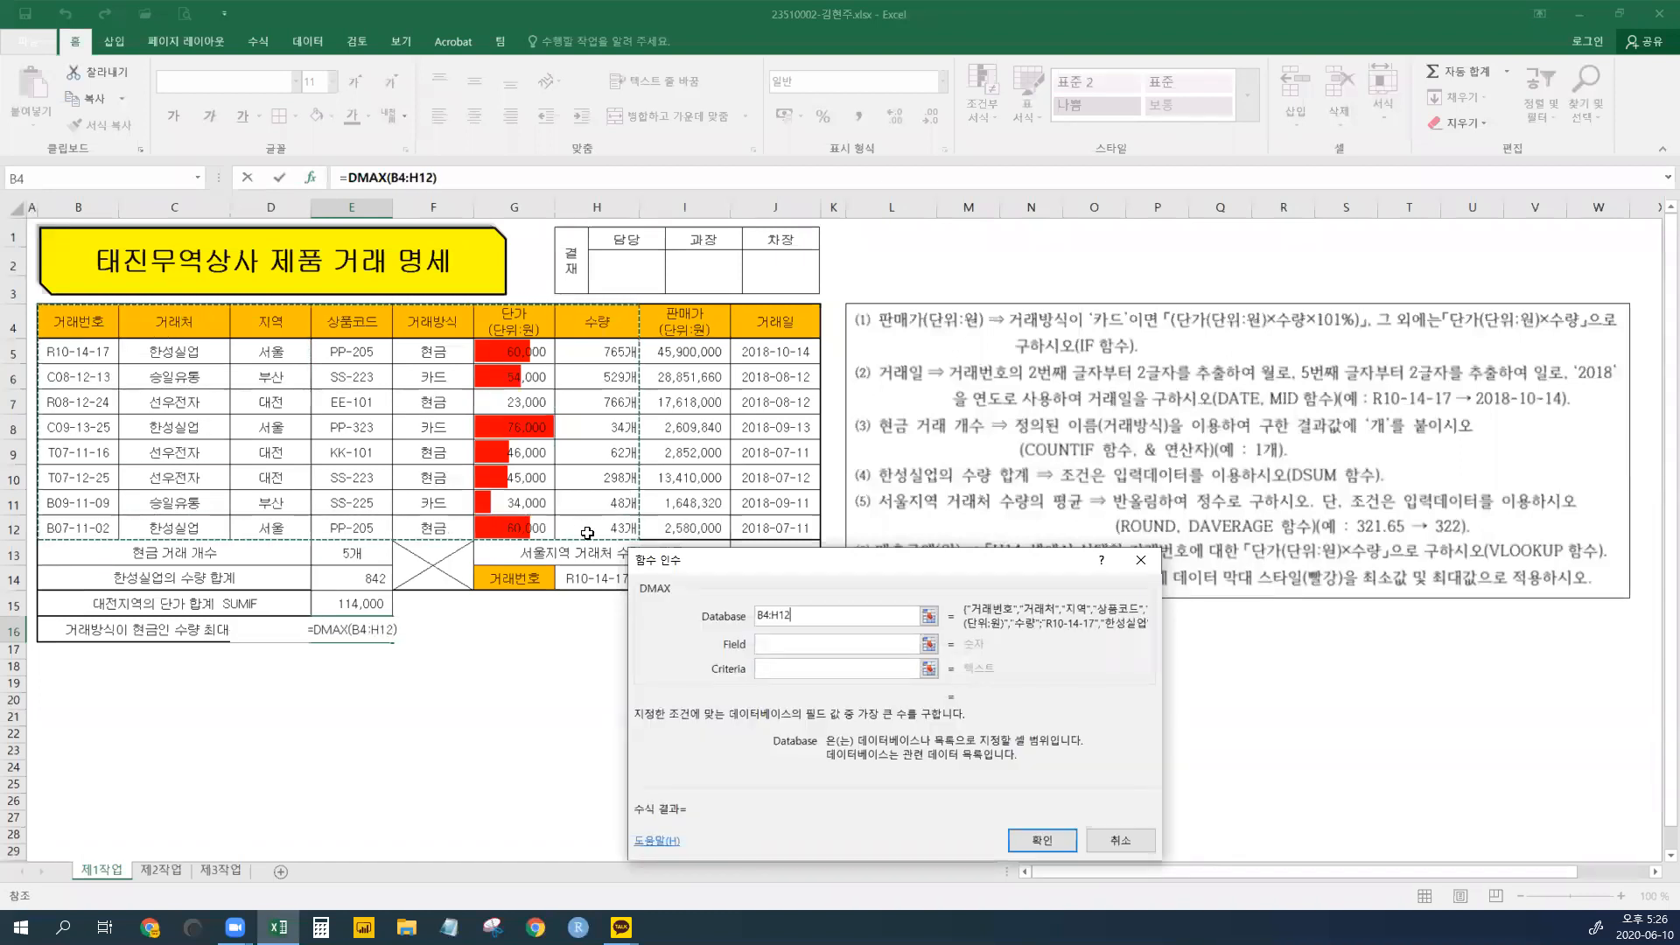
click(777, 648)
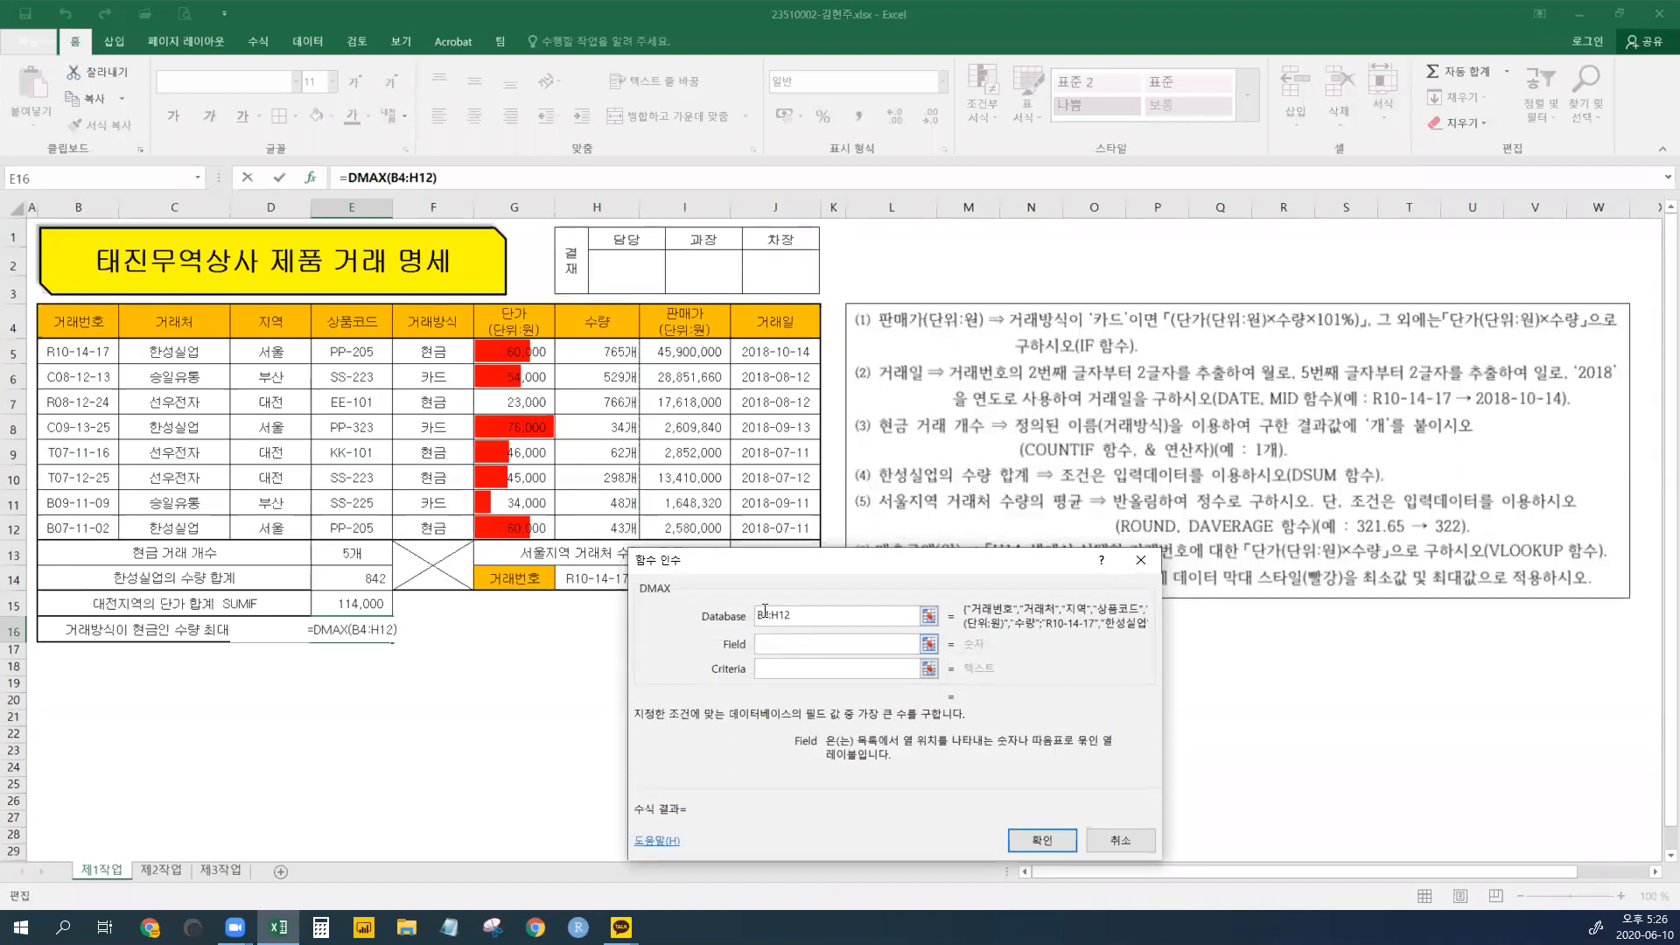
click(604, 319)
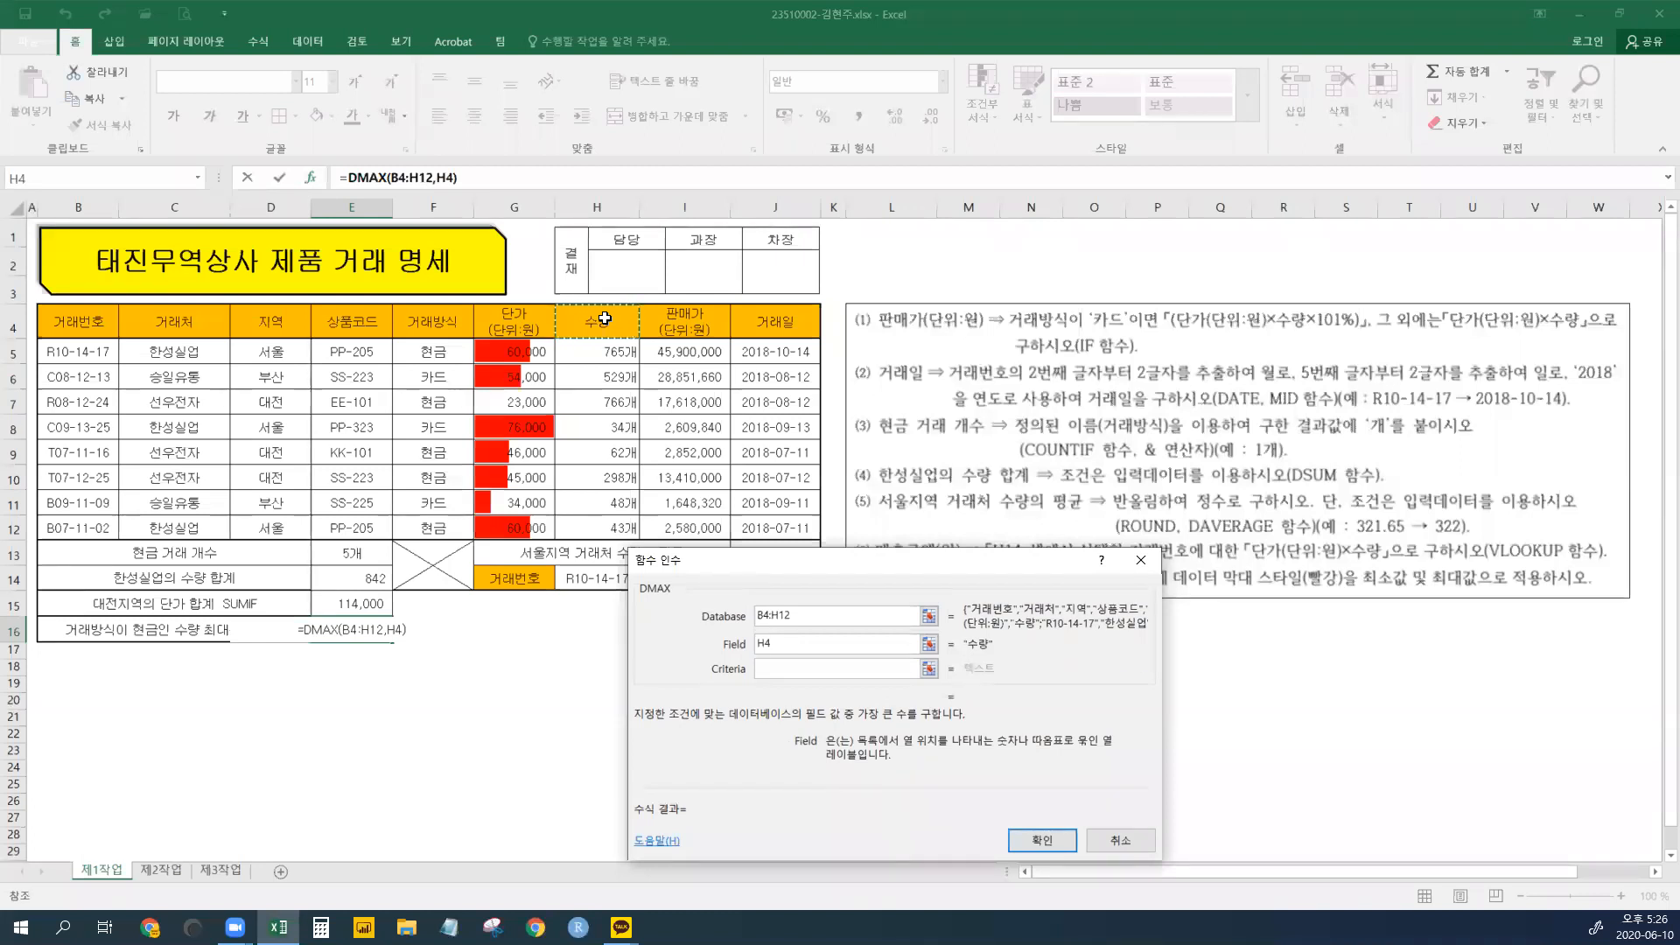
click(783, 669)
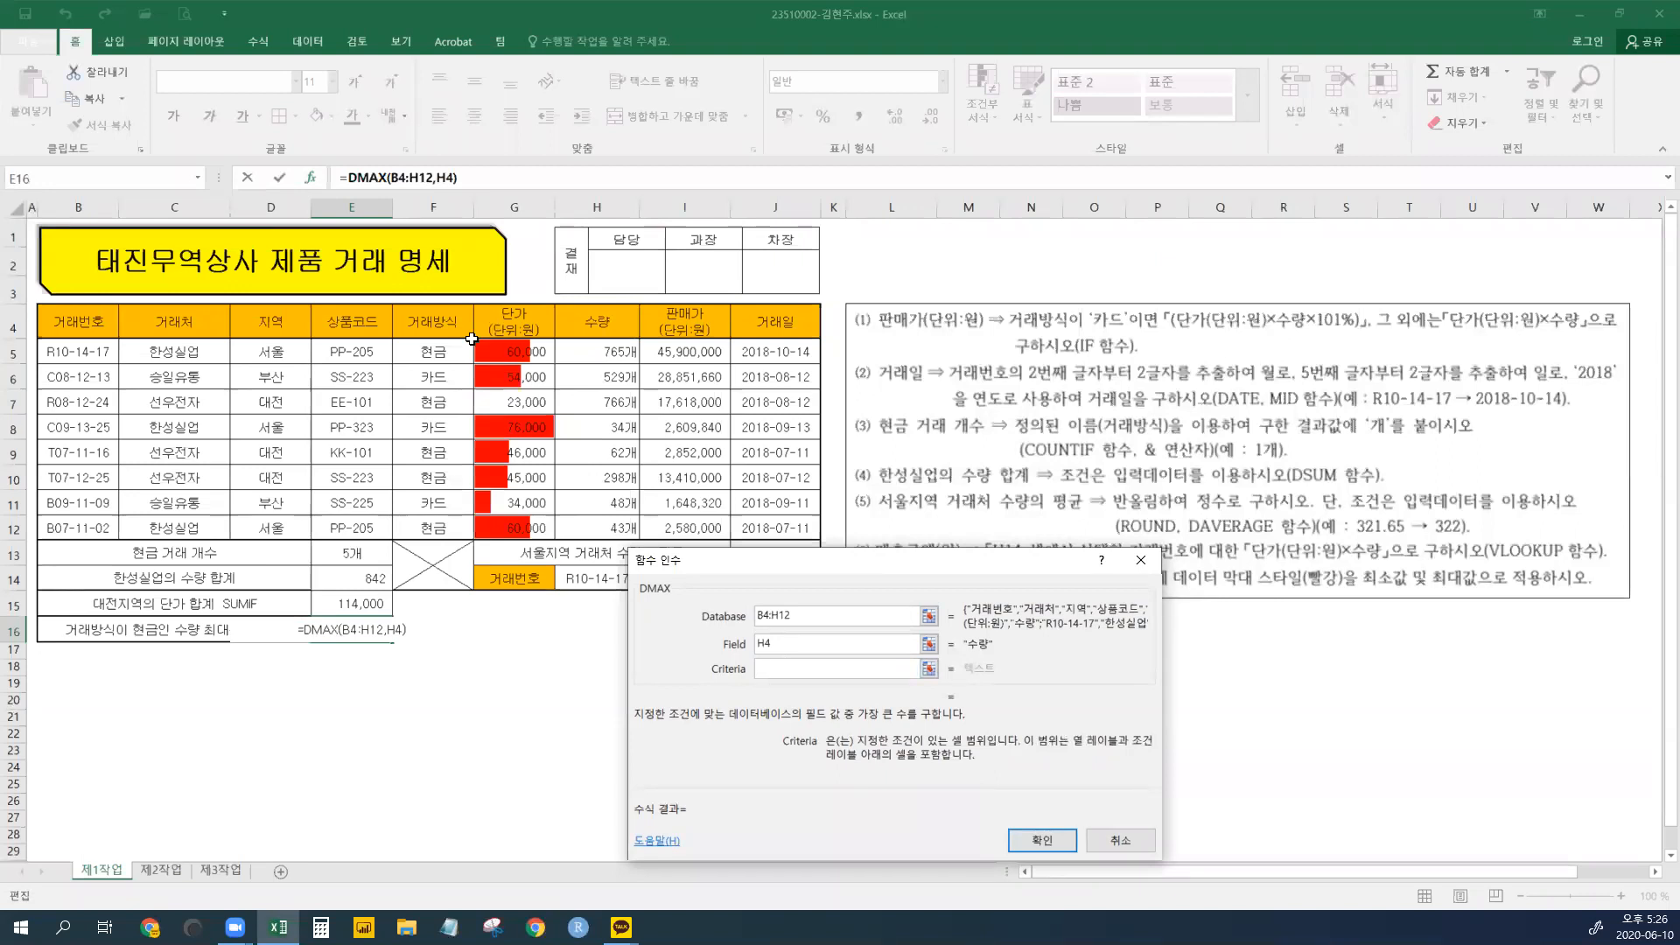
drag(431, 315, 434, 350)
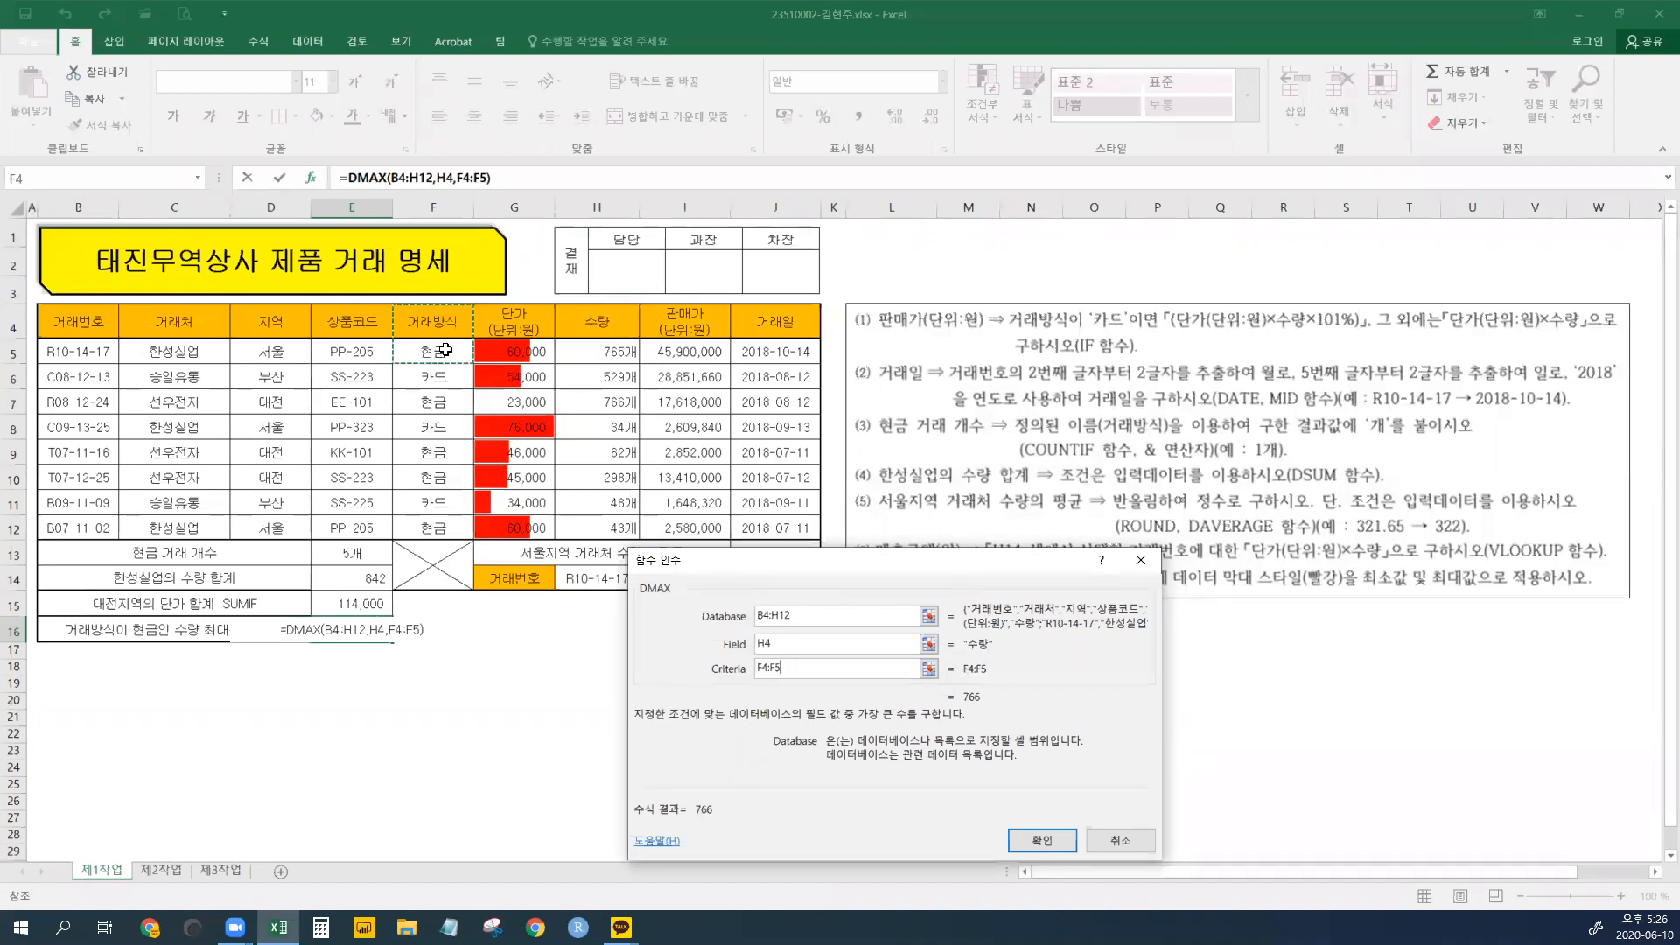
click(1041, 840)
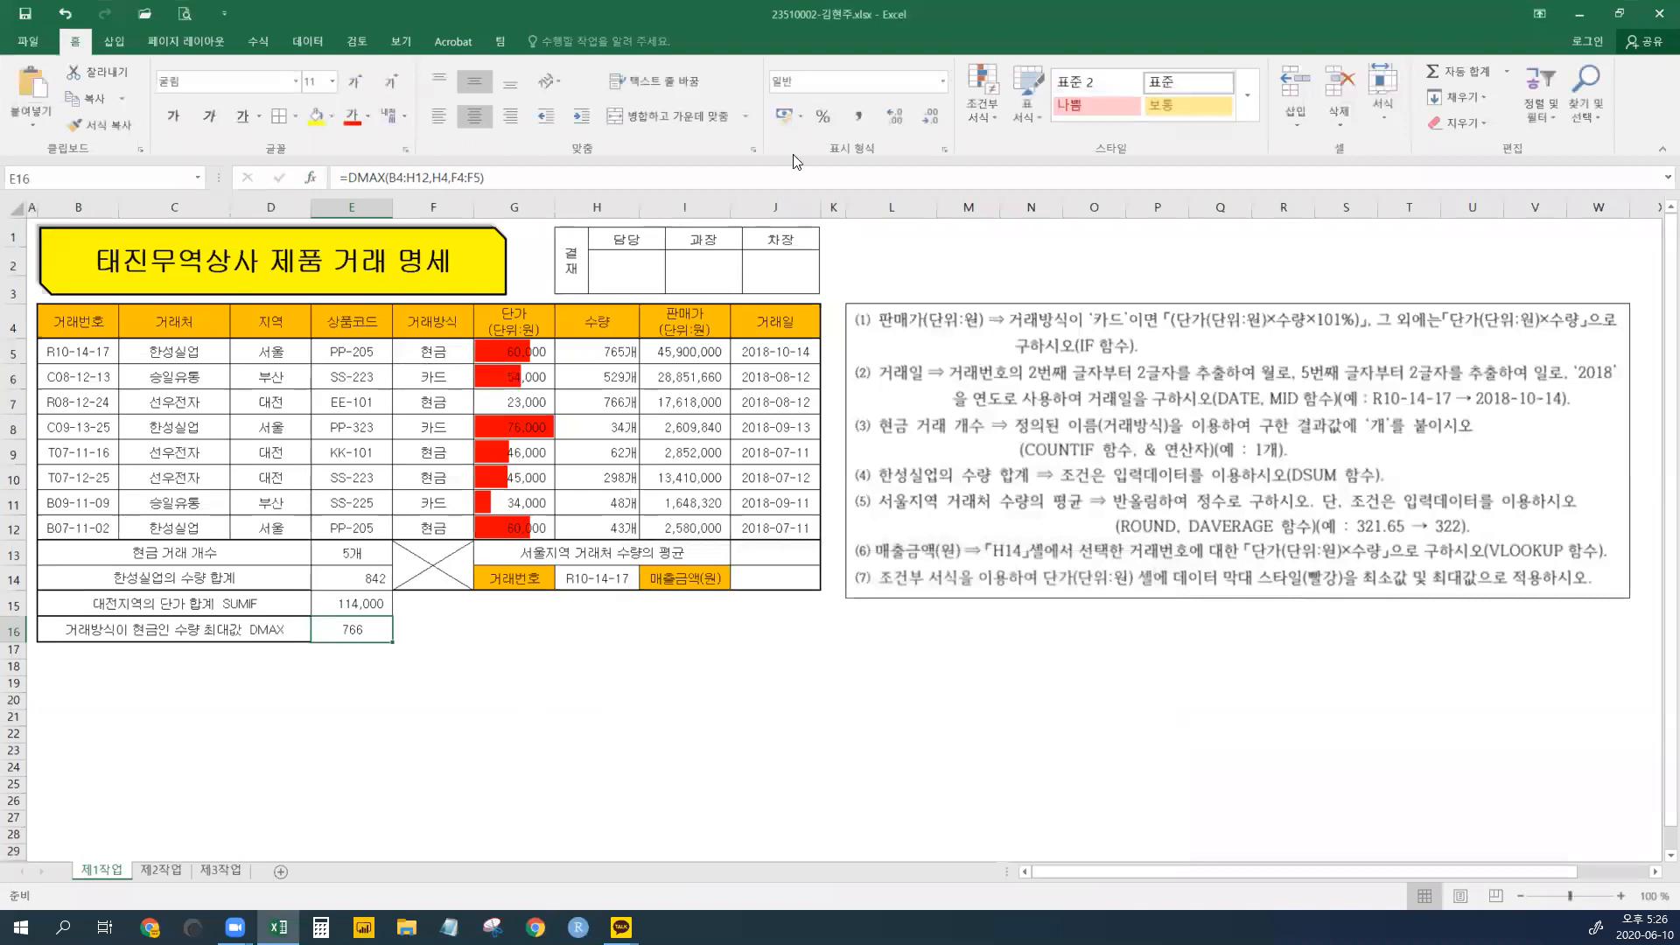
- Apply Comma Style to E16, then verify the 766 quantity in H7 against H5
click(857, 118)
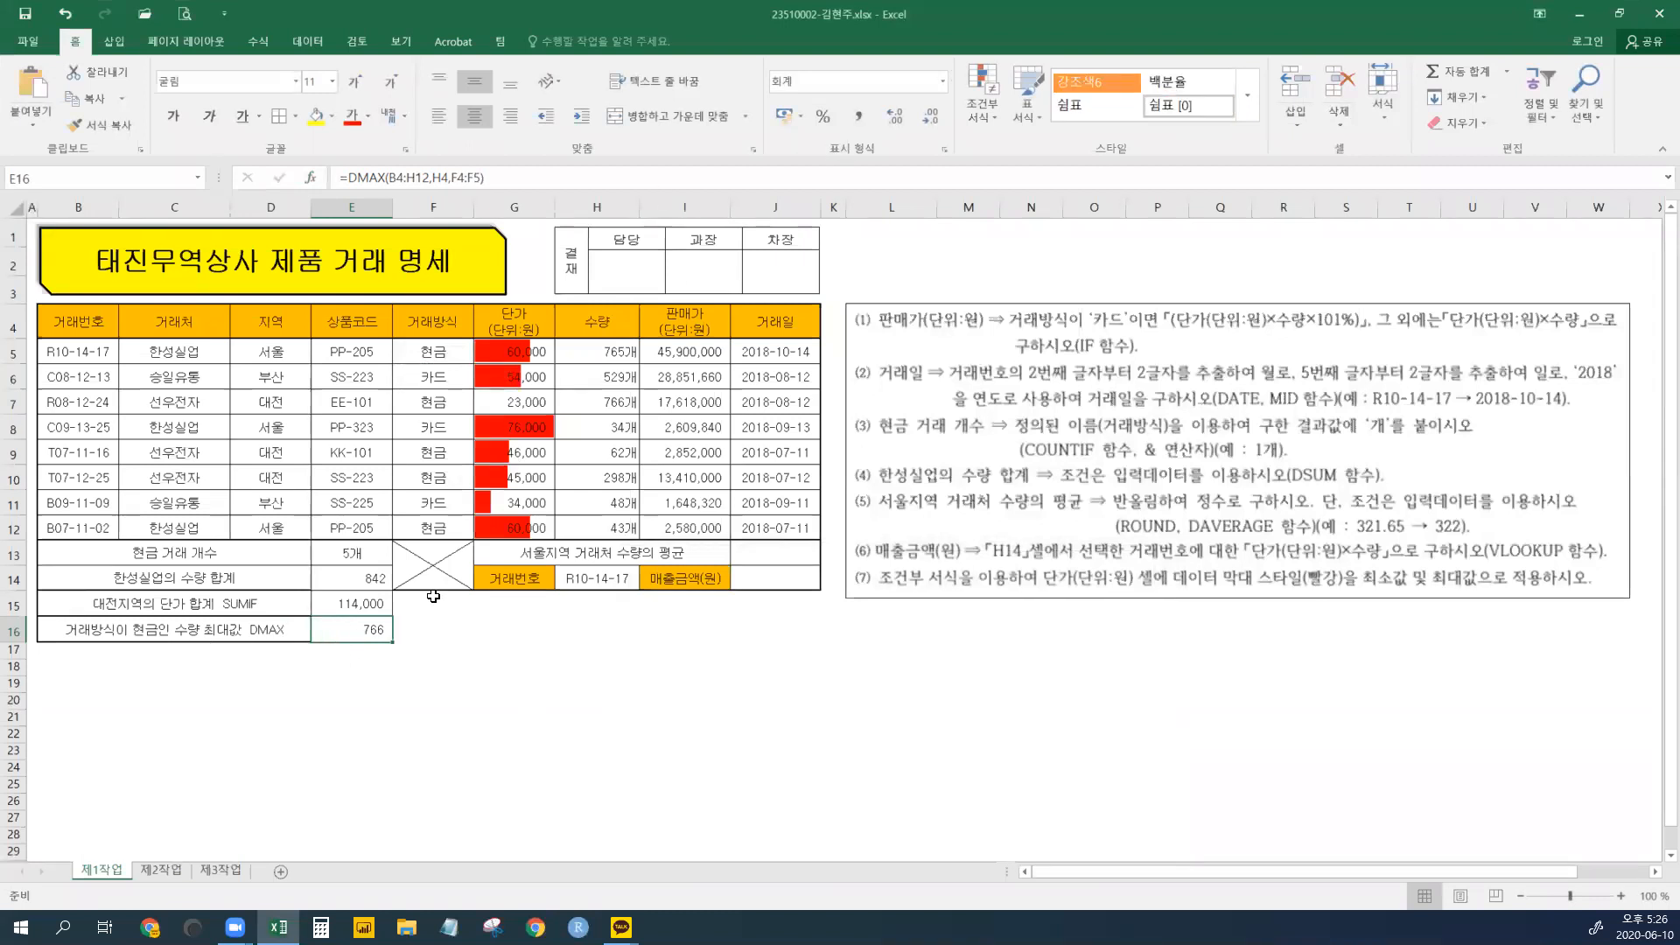
drag(55, 405, 621, 404)
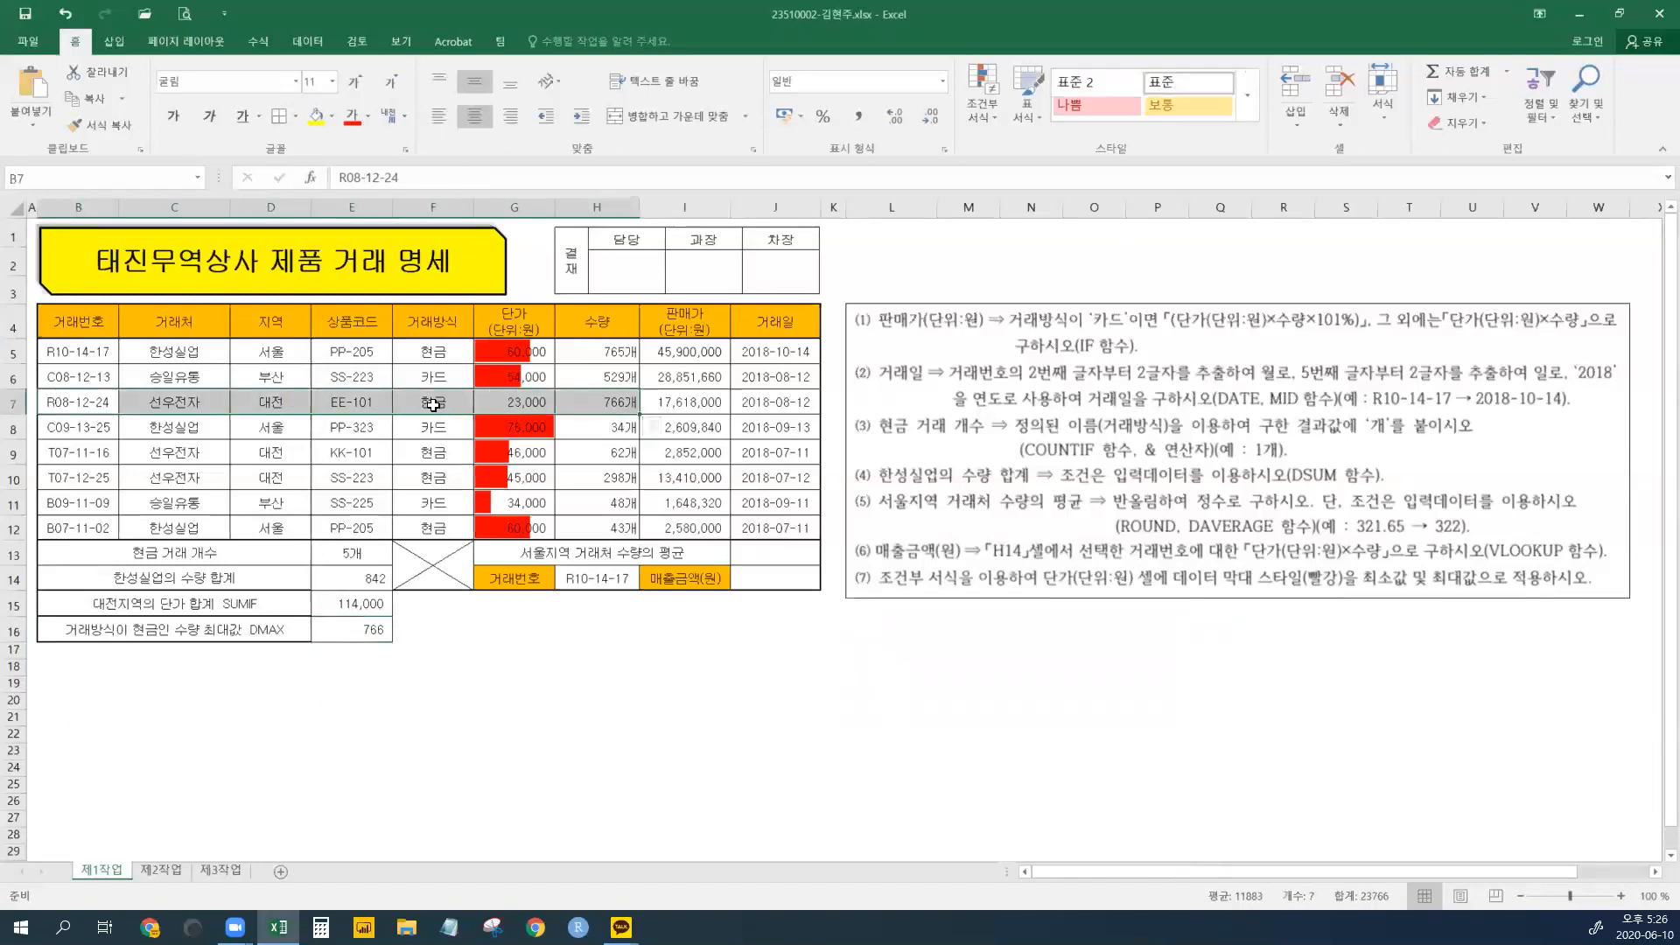
click(620, 404)
click(627, 350)
click(623, 402)
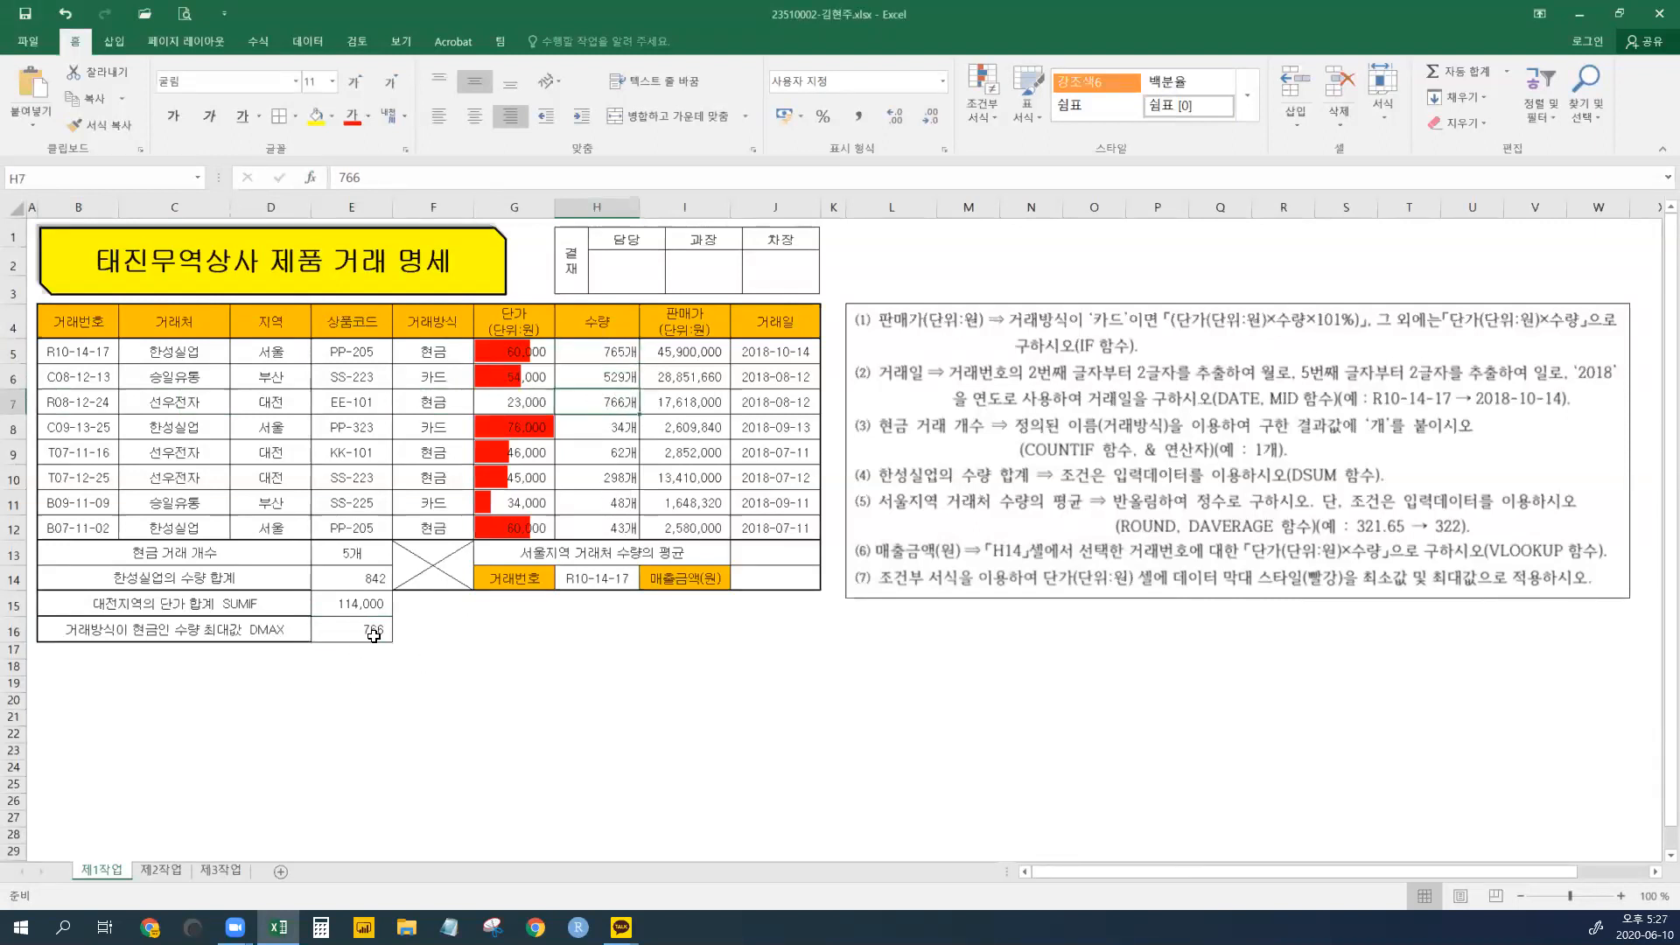
click(635, 736)
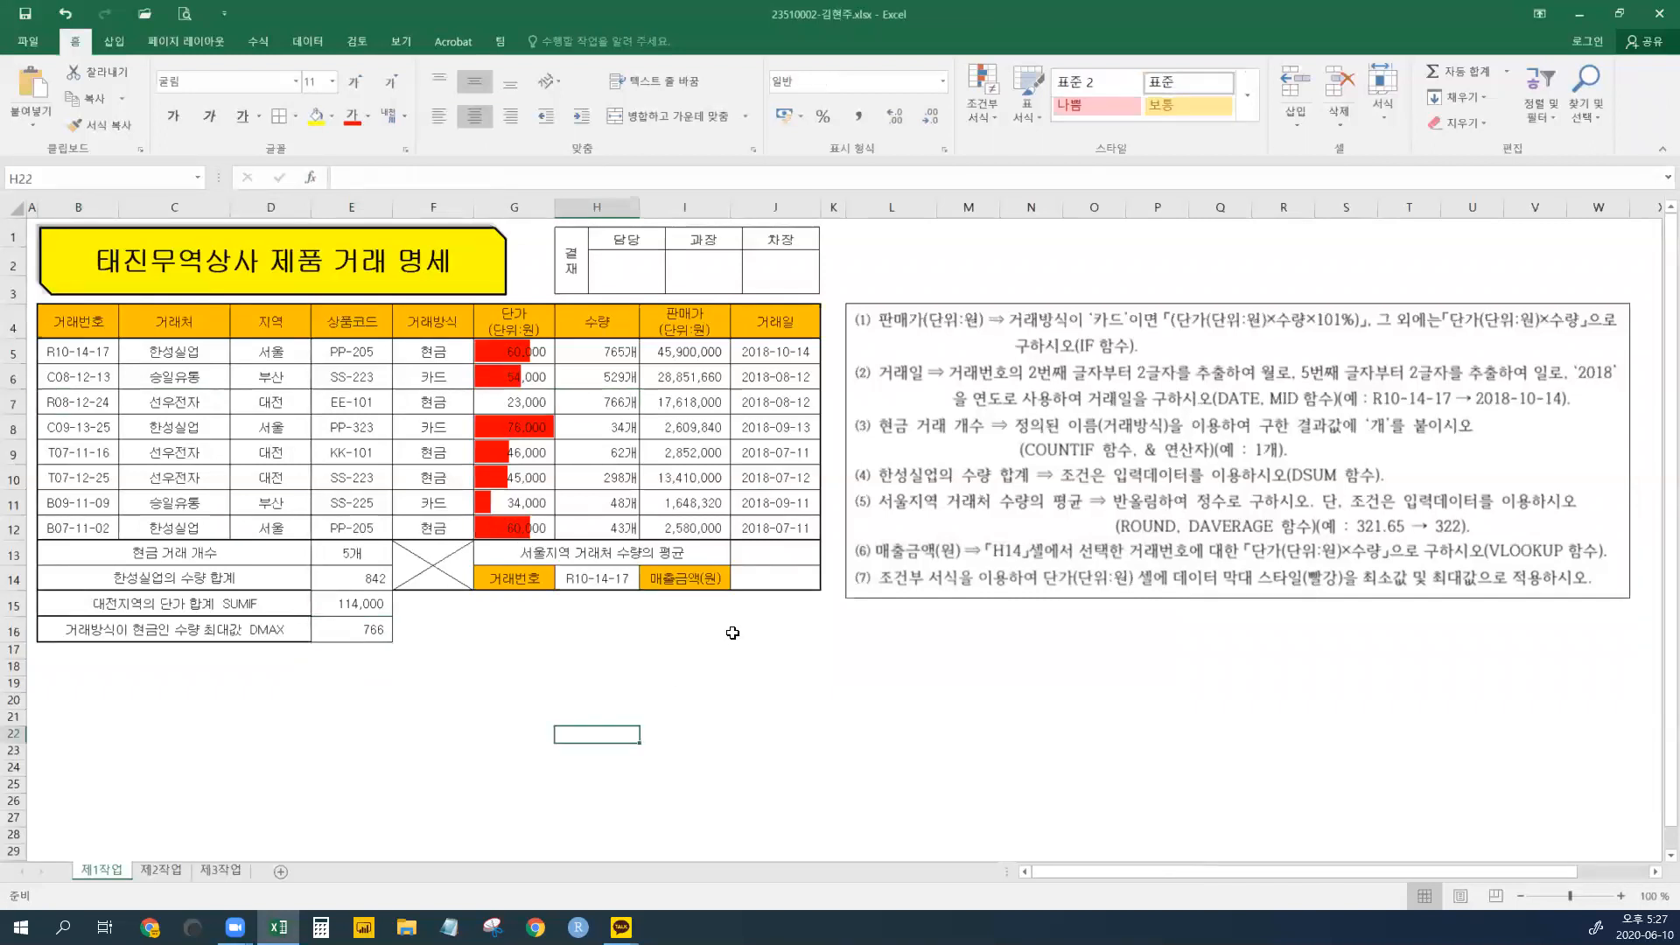
click(790, 553)
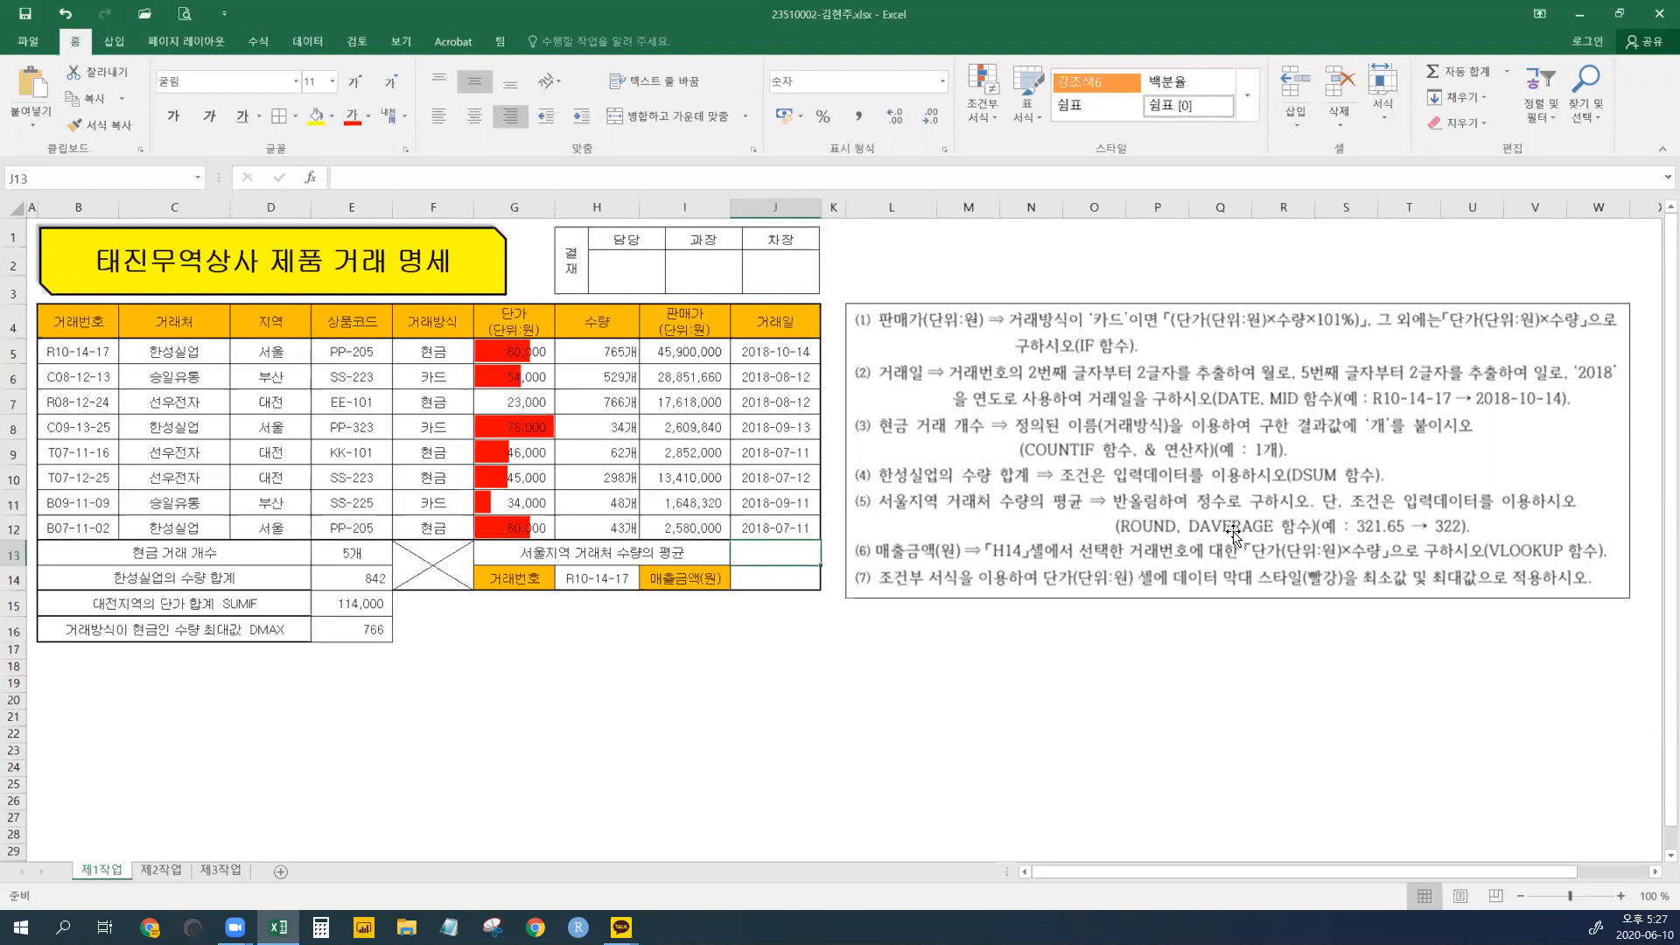
- Begin a =ROUND formula in J13 for the Seoul average quantity and bring up its argument entry
text(=ROUND)
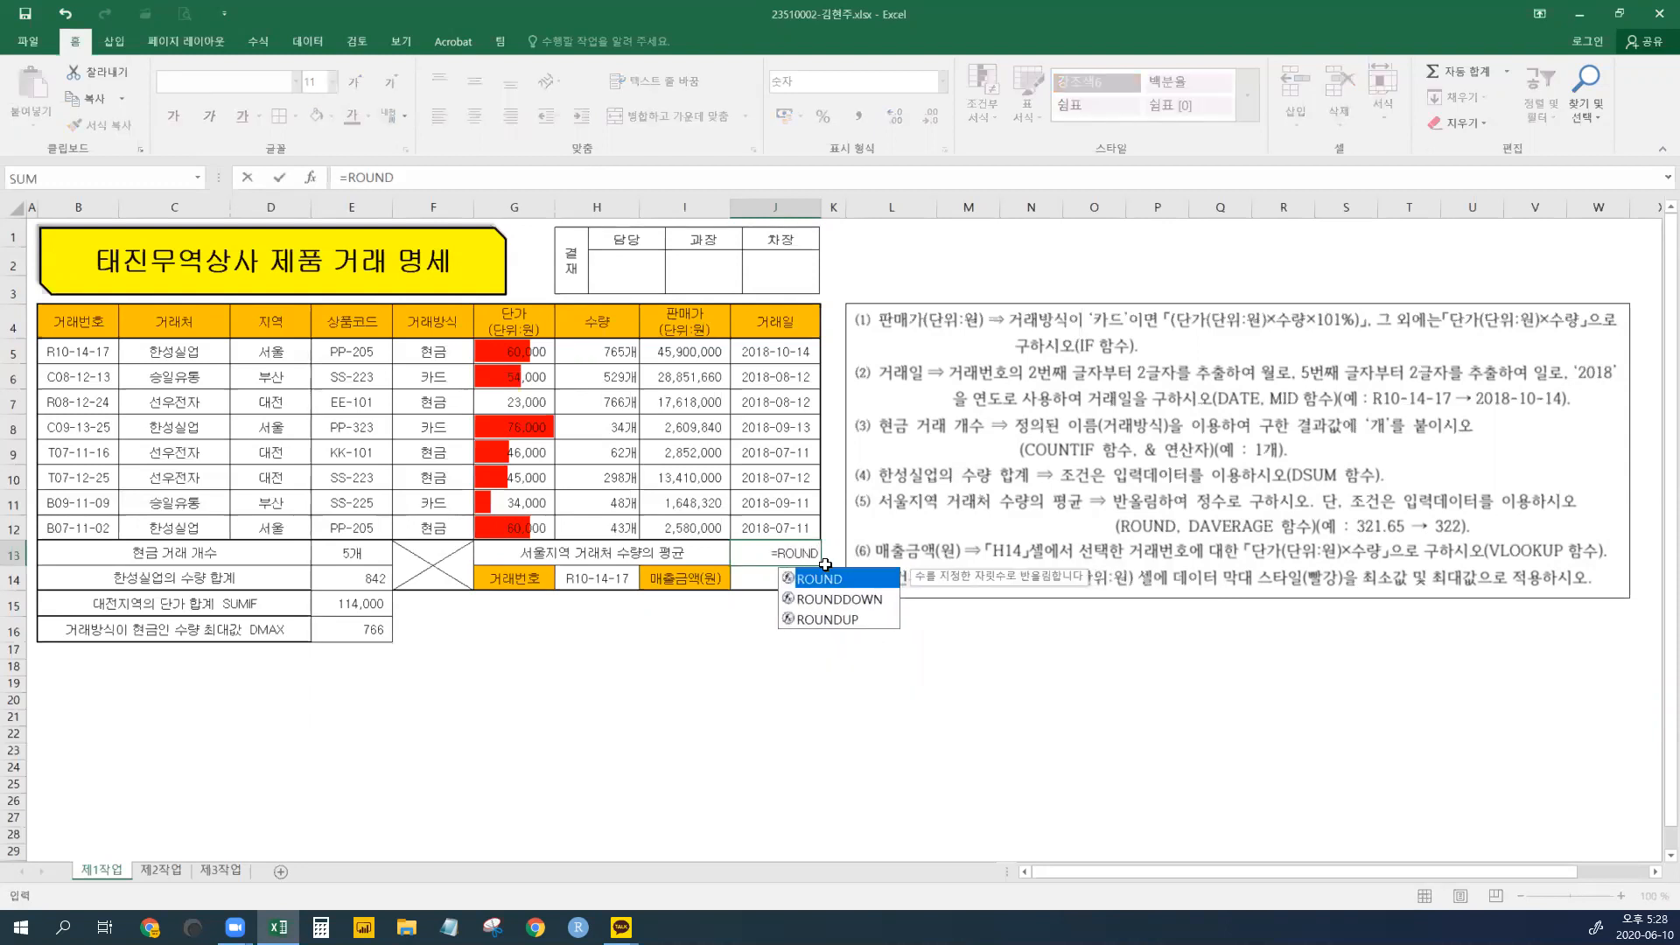
double_click(819, 580)
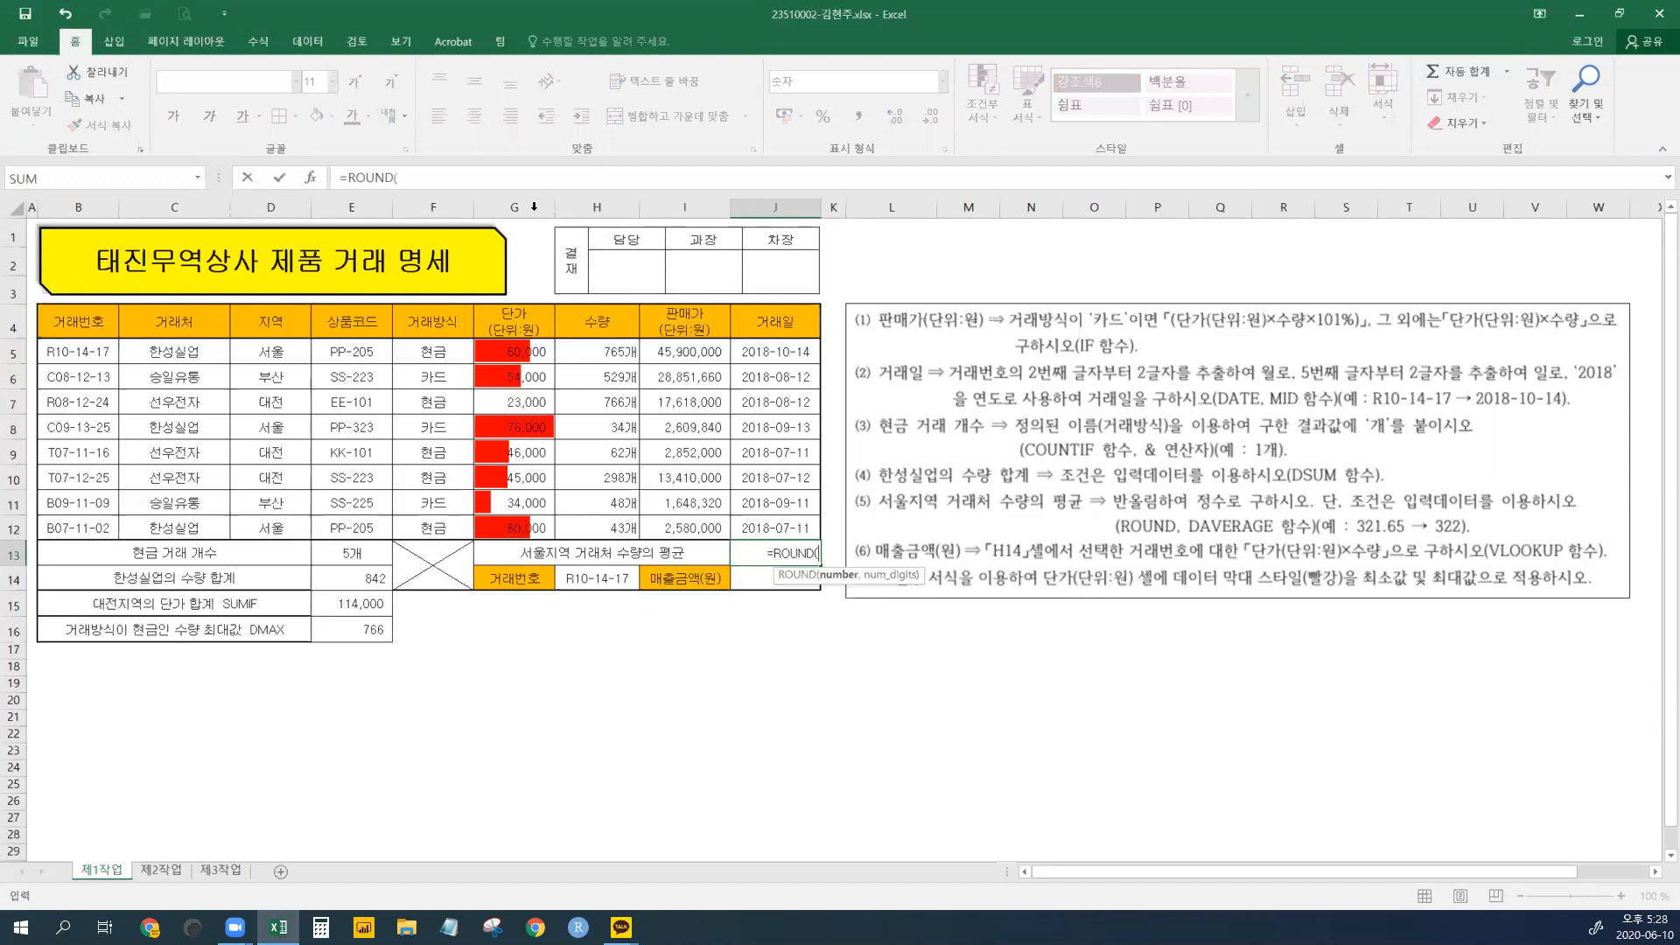
click(311, 177)
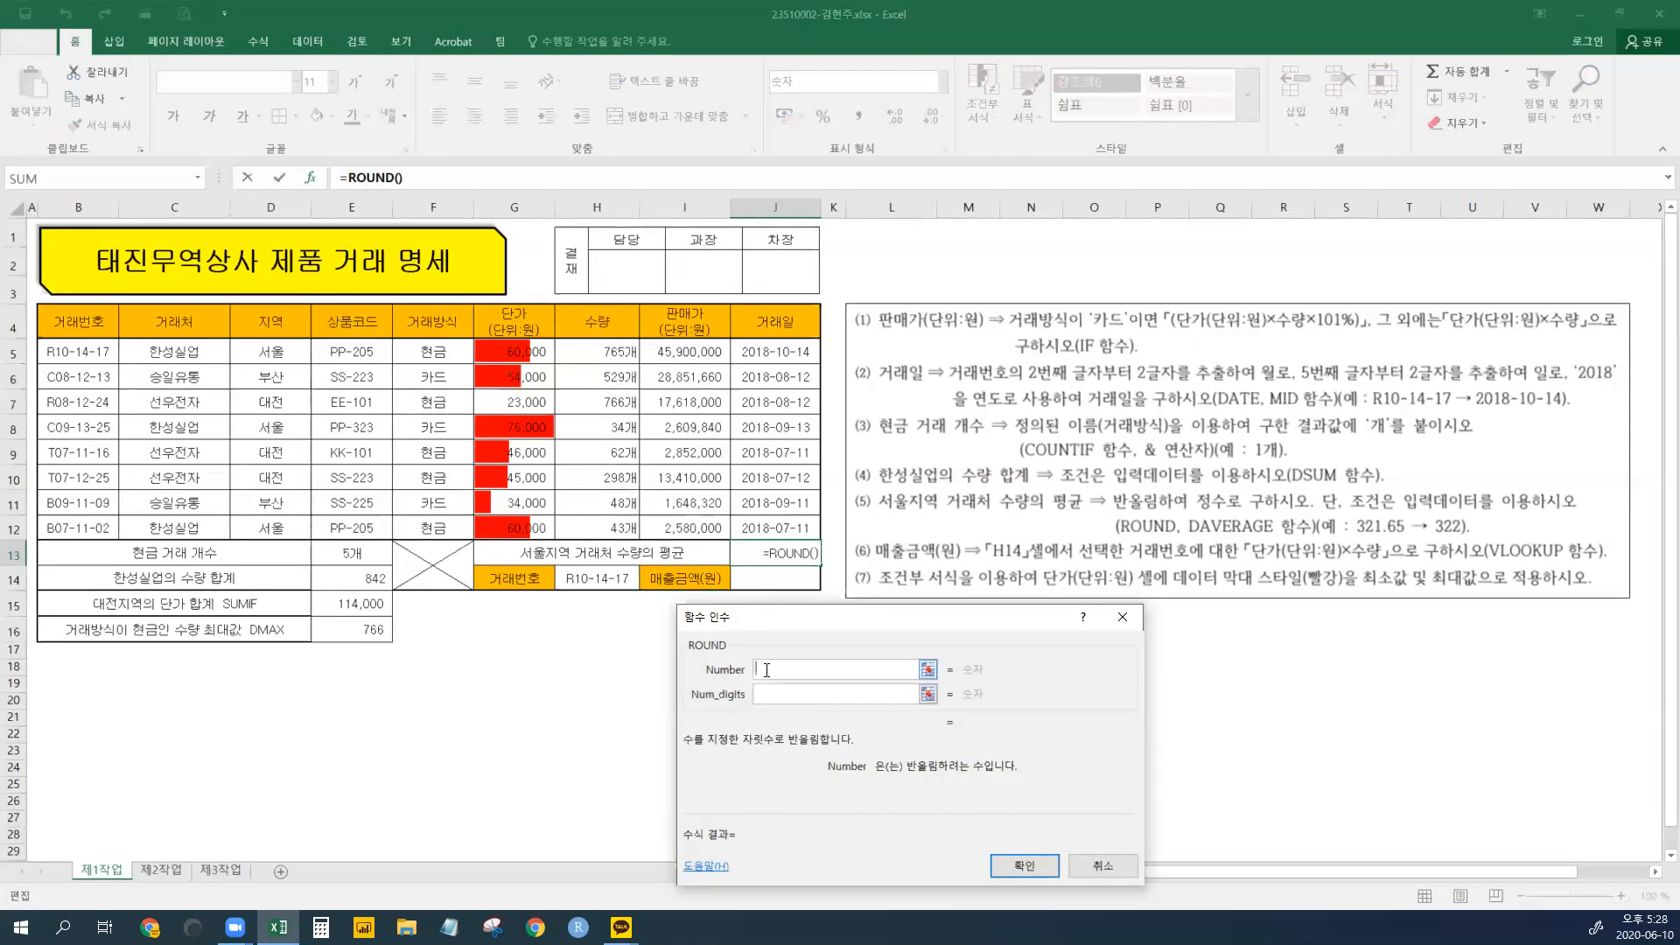
- Enter DAVERAGE() as ROUND's Number argument and 0 as Num_digits
text(DAVERAG)
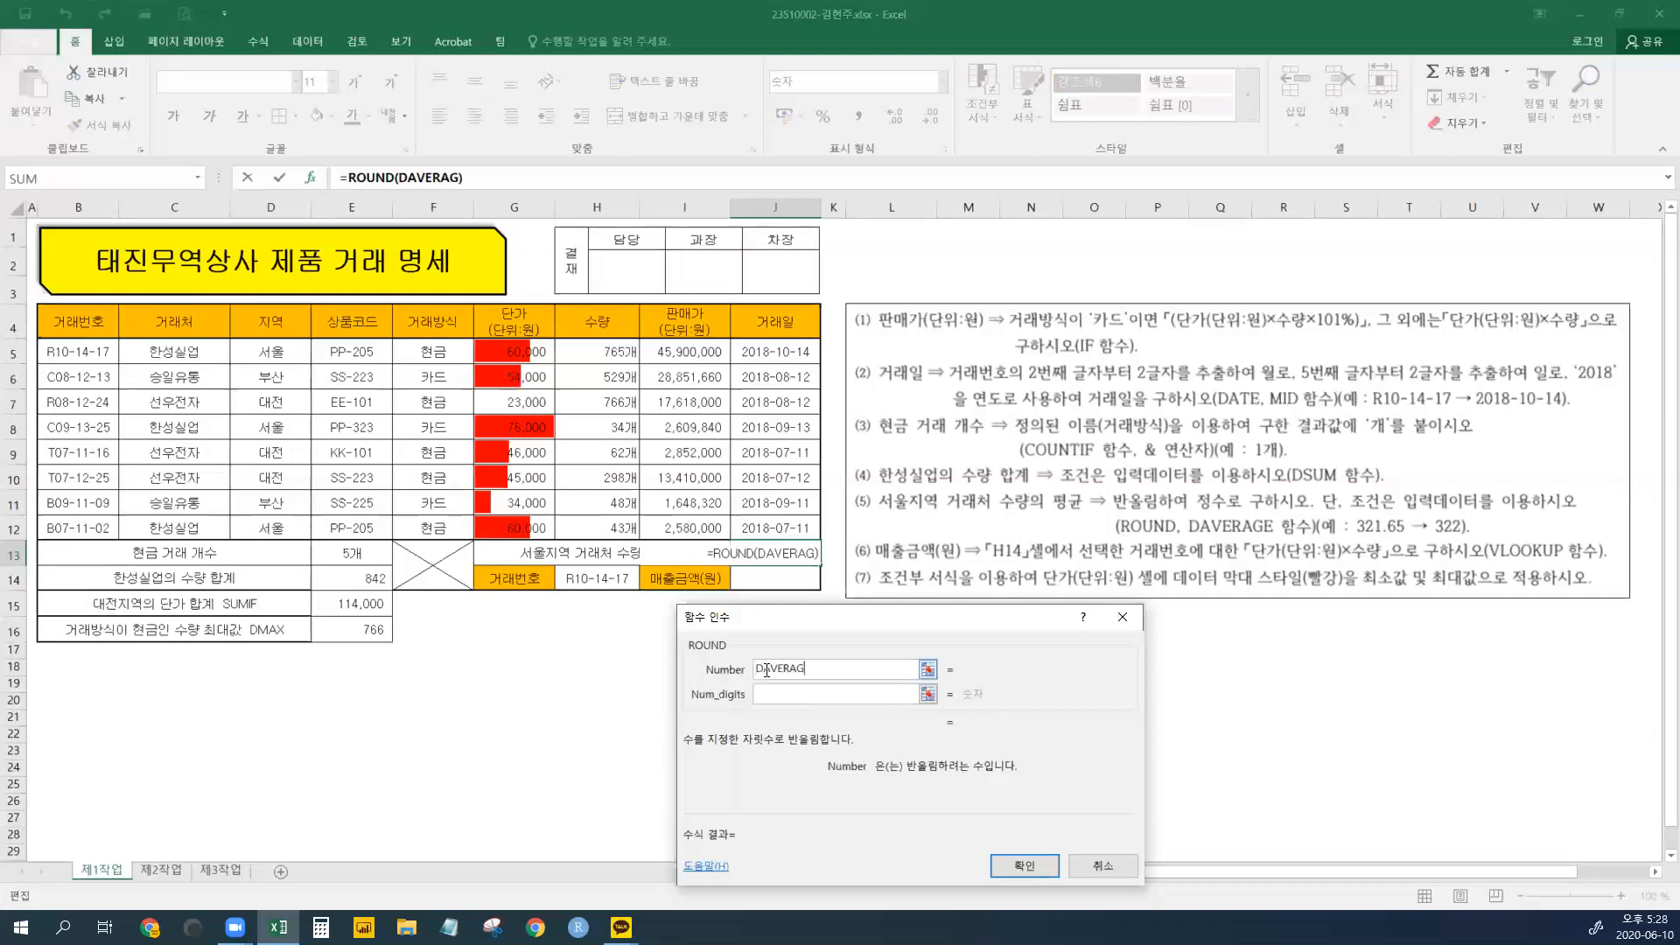
text(E())
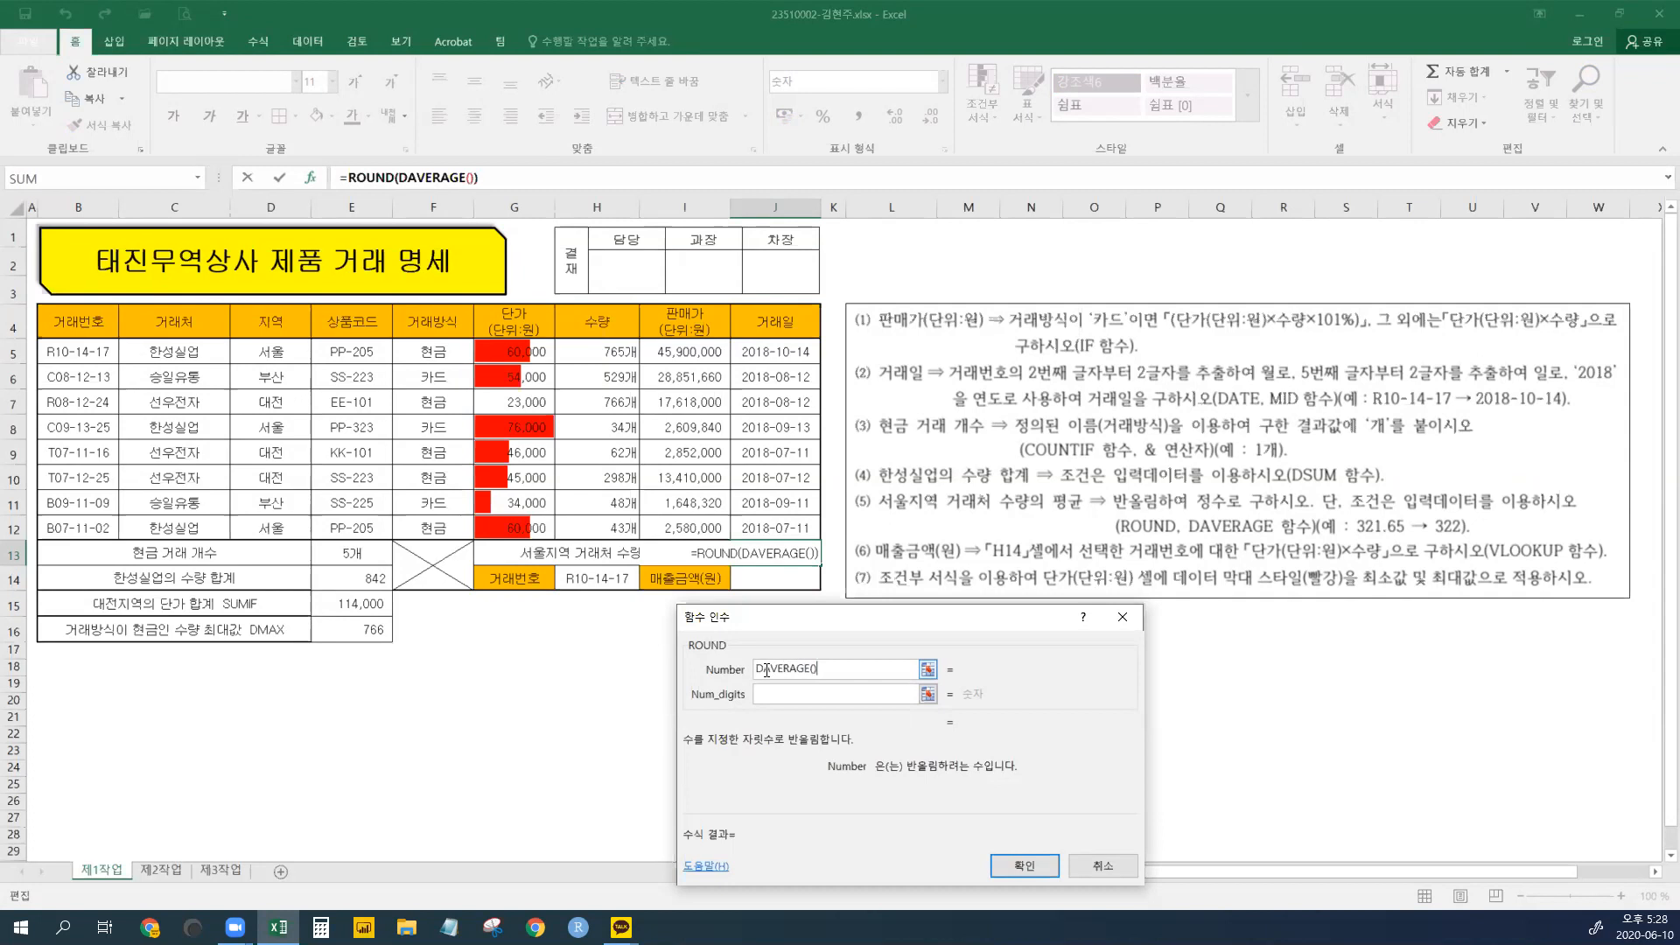
drag(827, 671, 707, 674)
click(779, 672)
drag(815, 669, 757, 669)
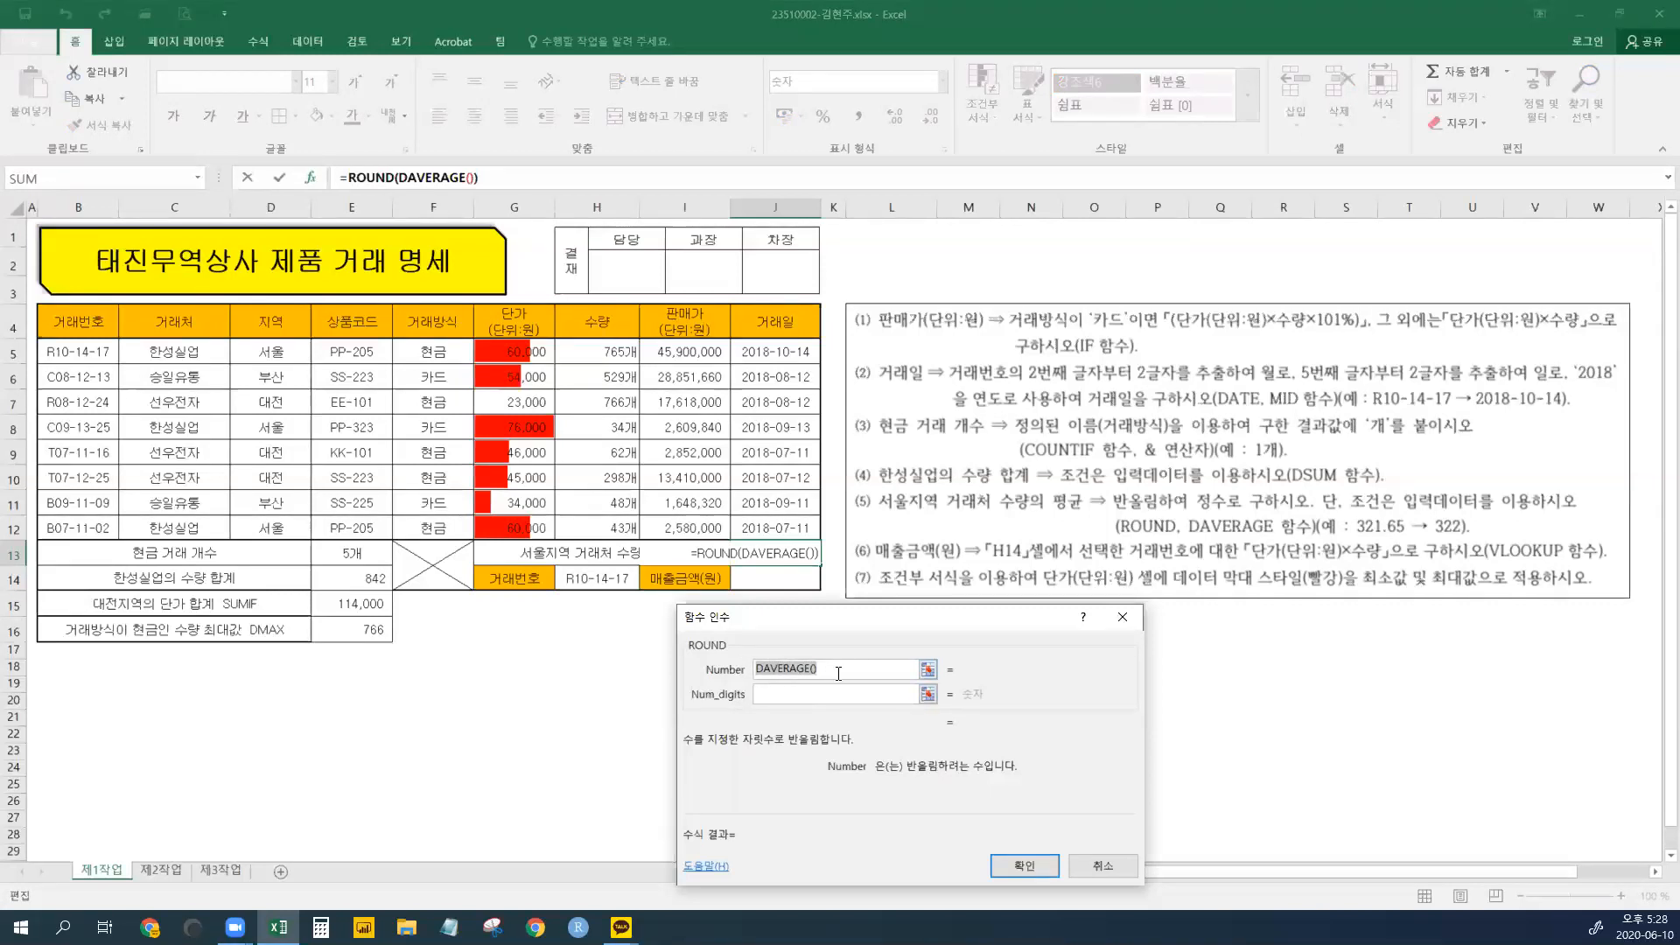
click(796, 696)
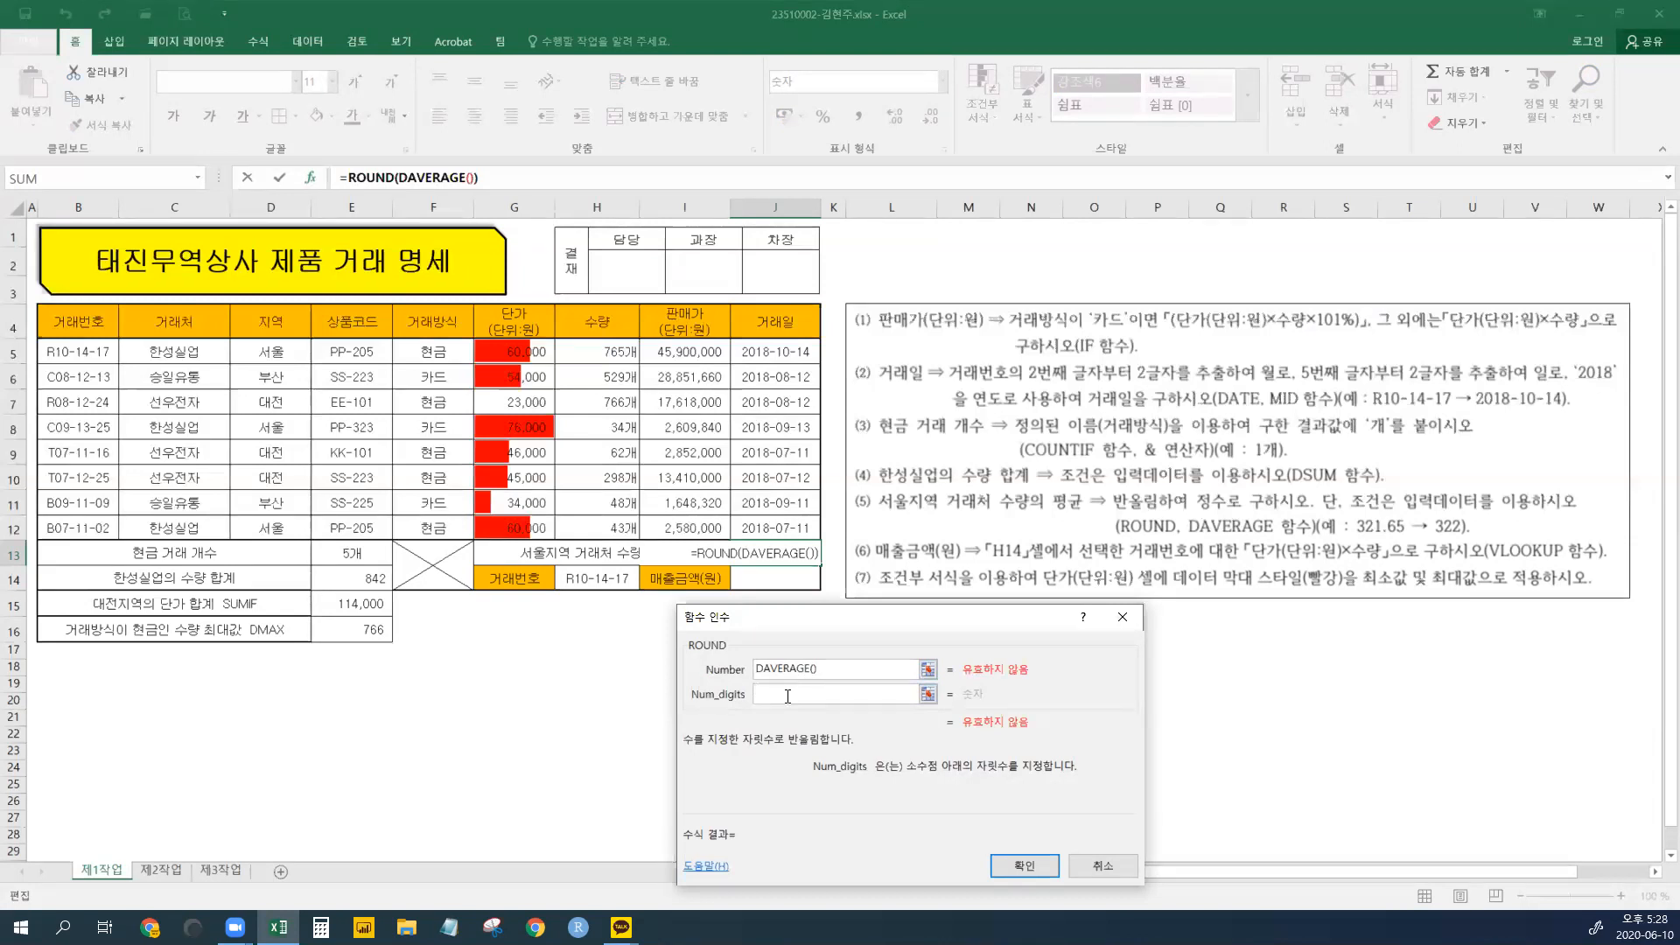
text(0)
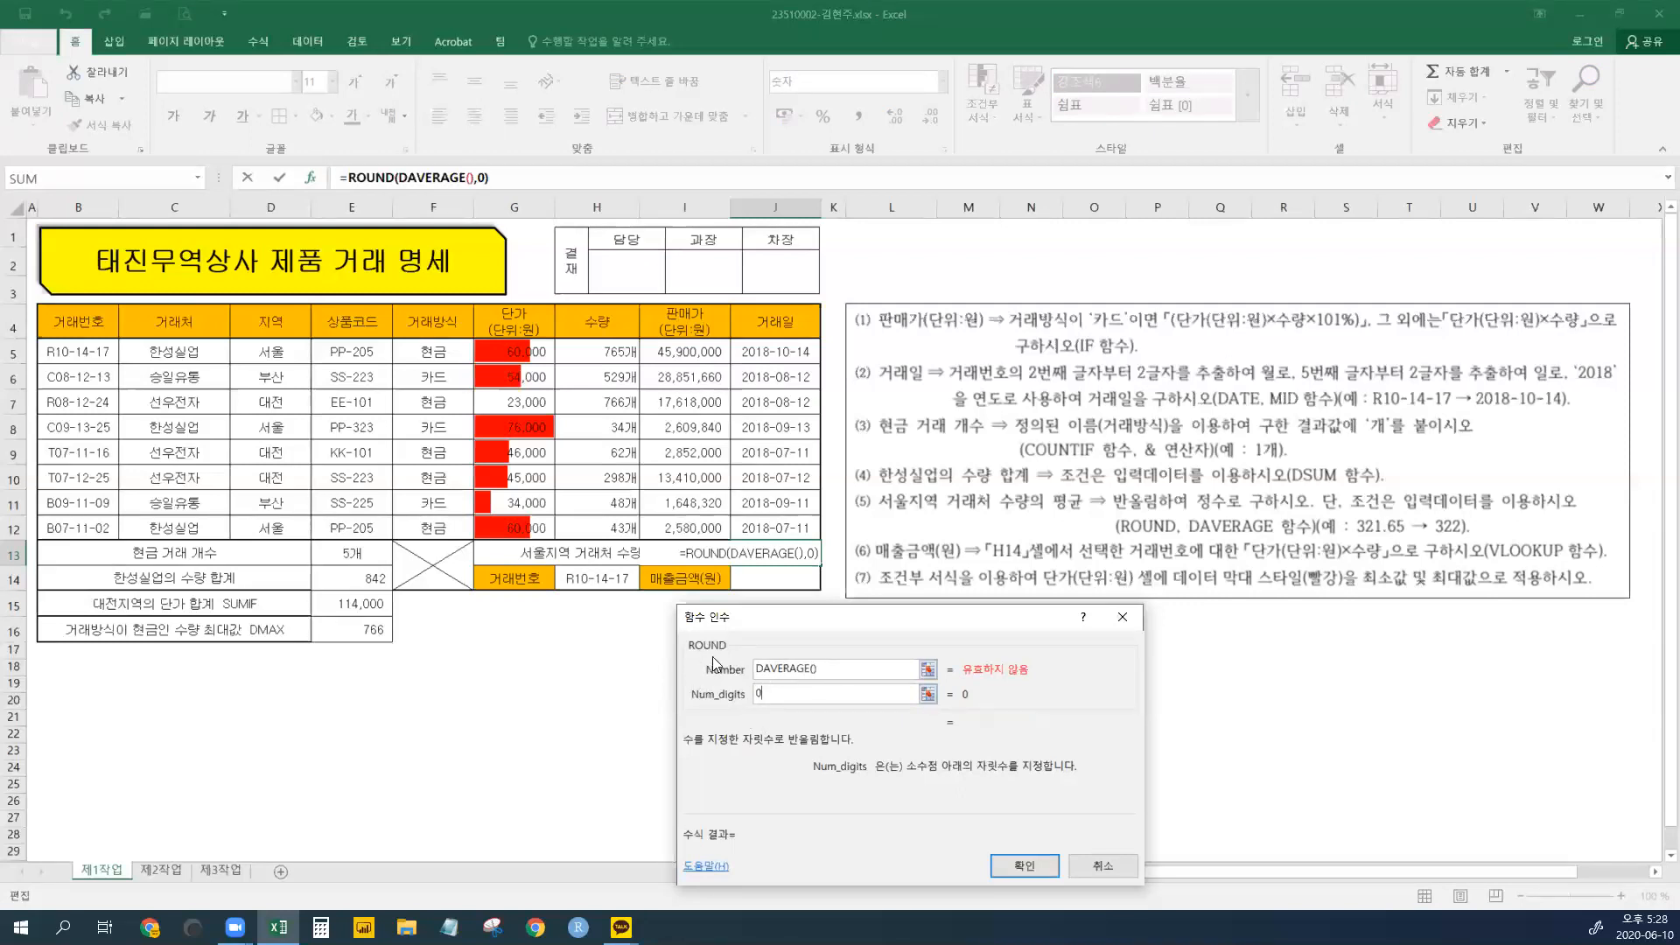
- Recheck the ROUND arguments and switch to the nested DAVERAGE arguments
drag(710, 650, 711, 657)
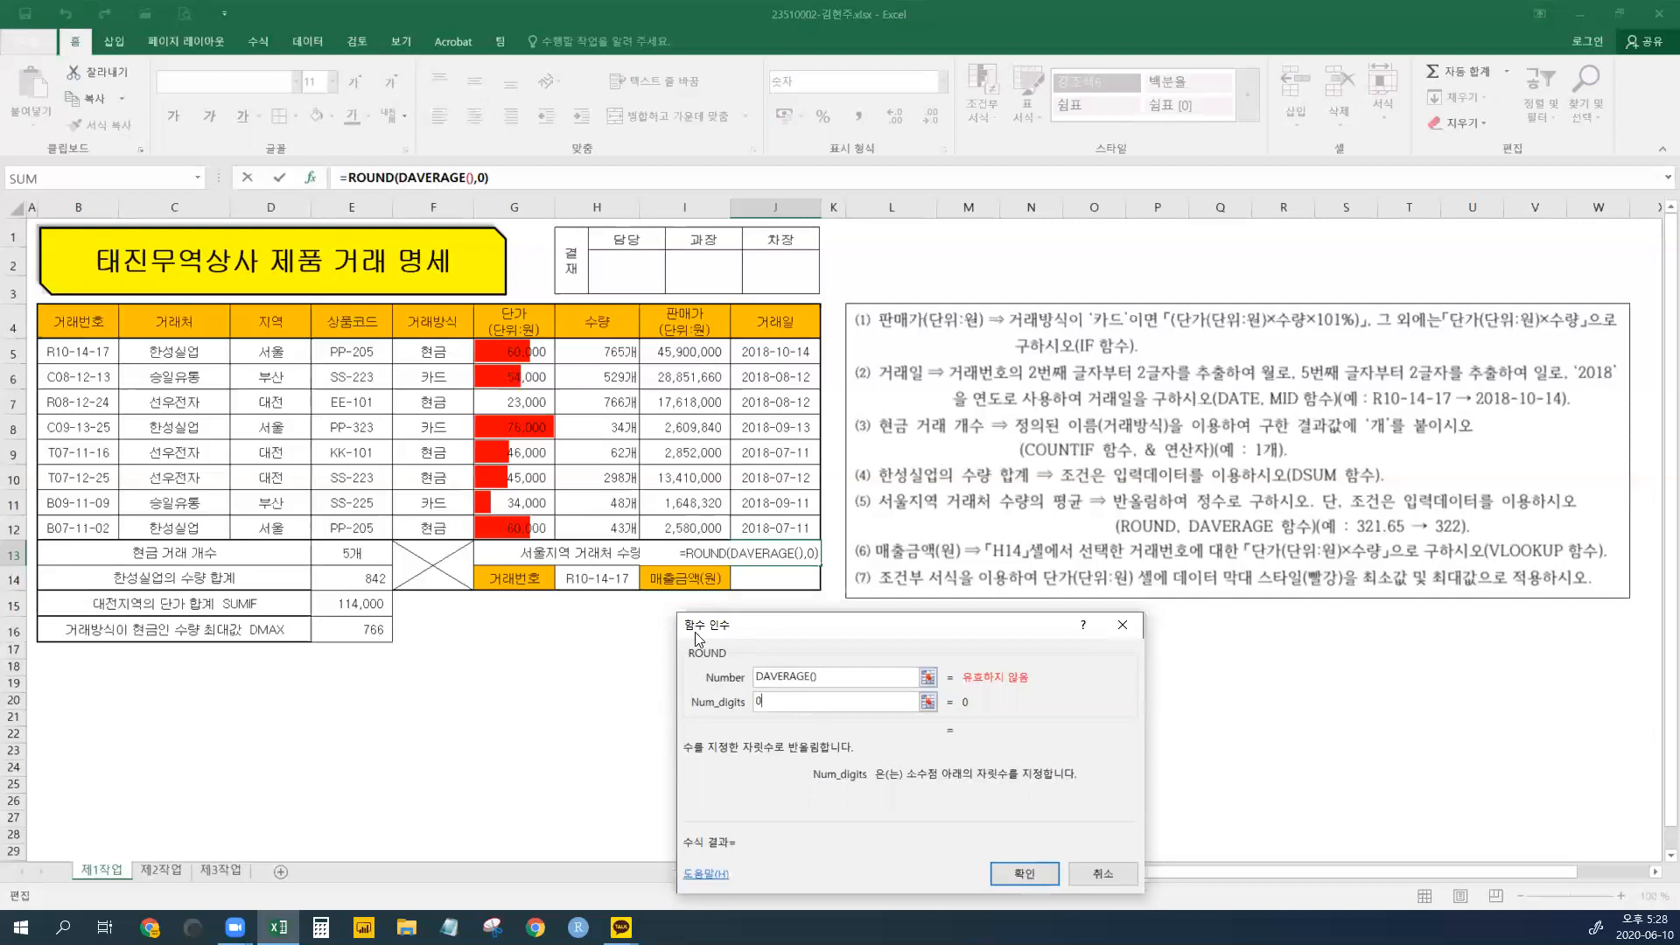
click(826, 679)
drag(826, 679, 744, 679)
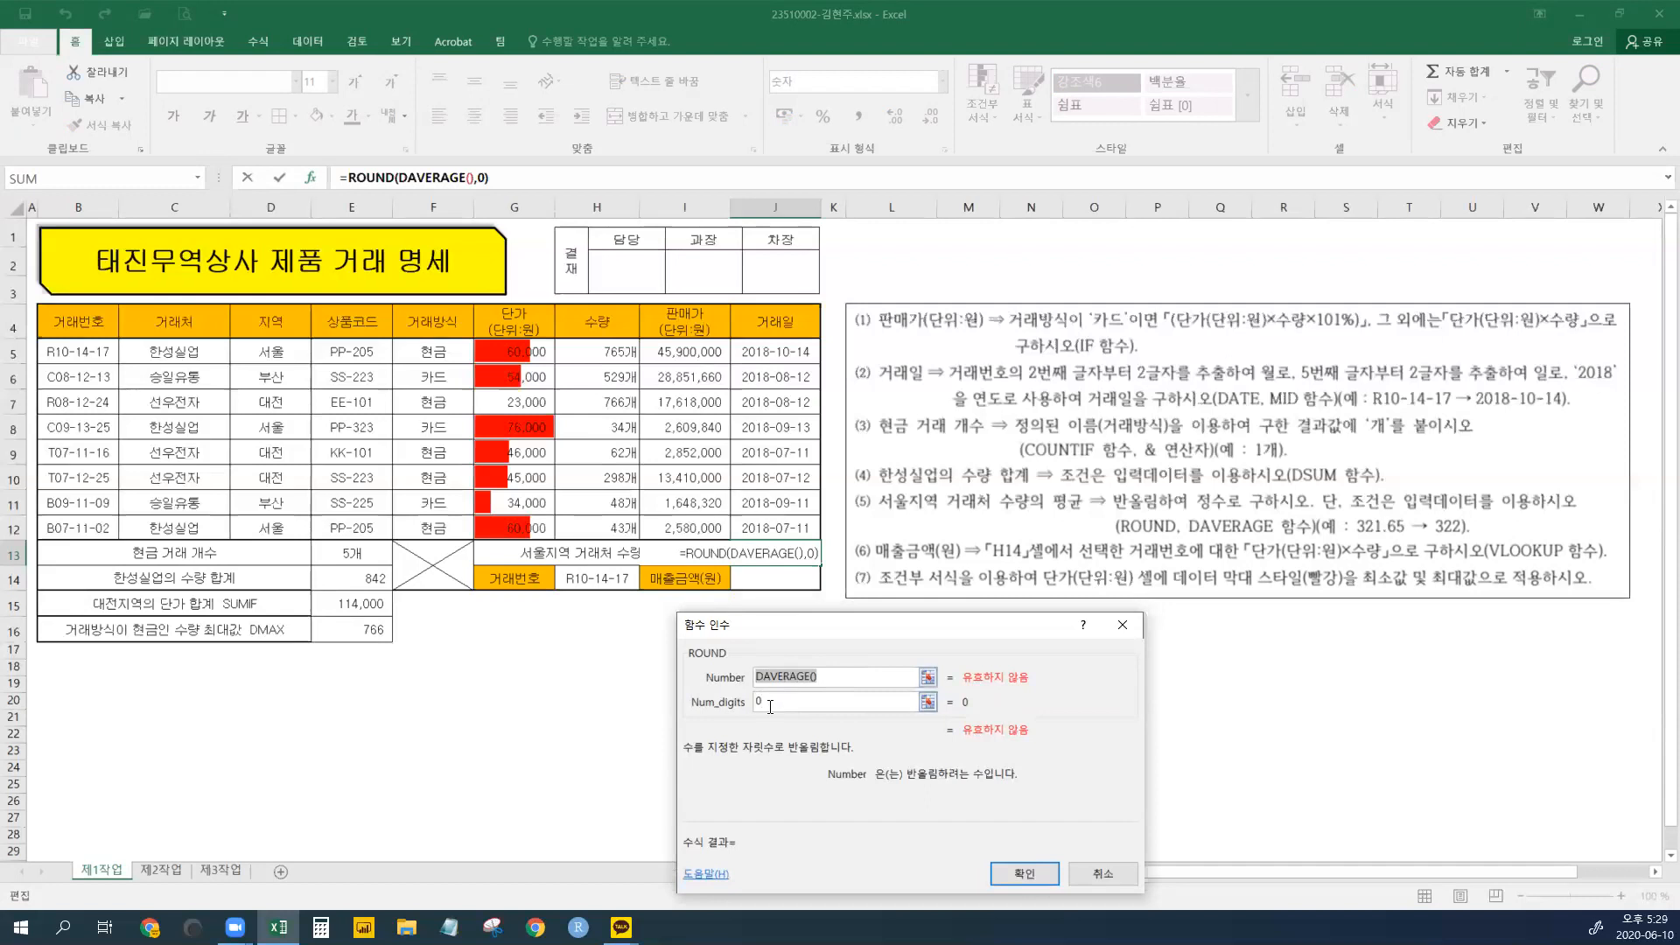
click(770, 705)
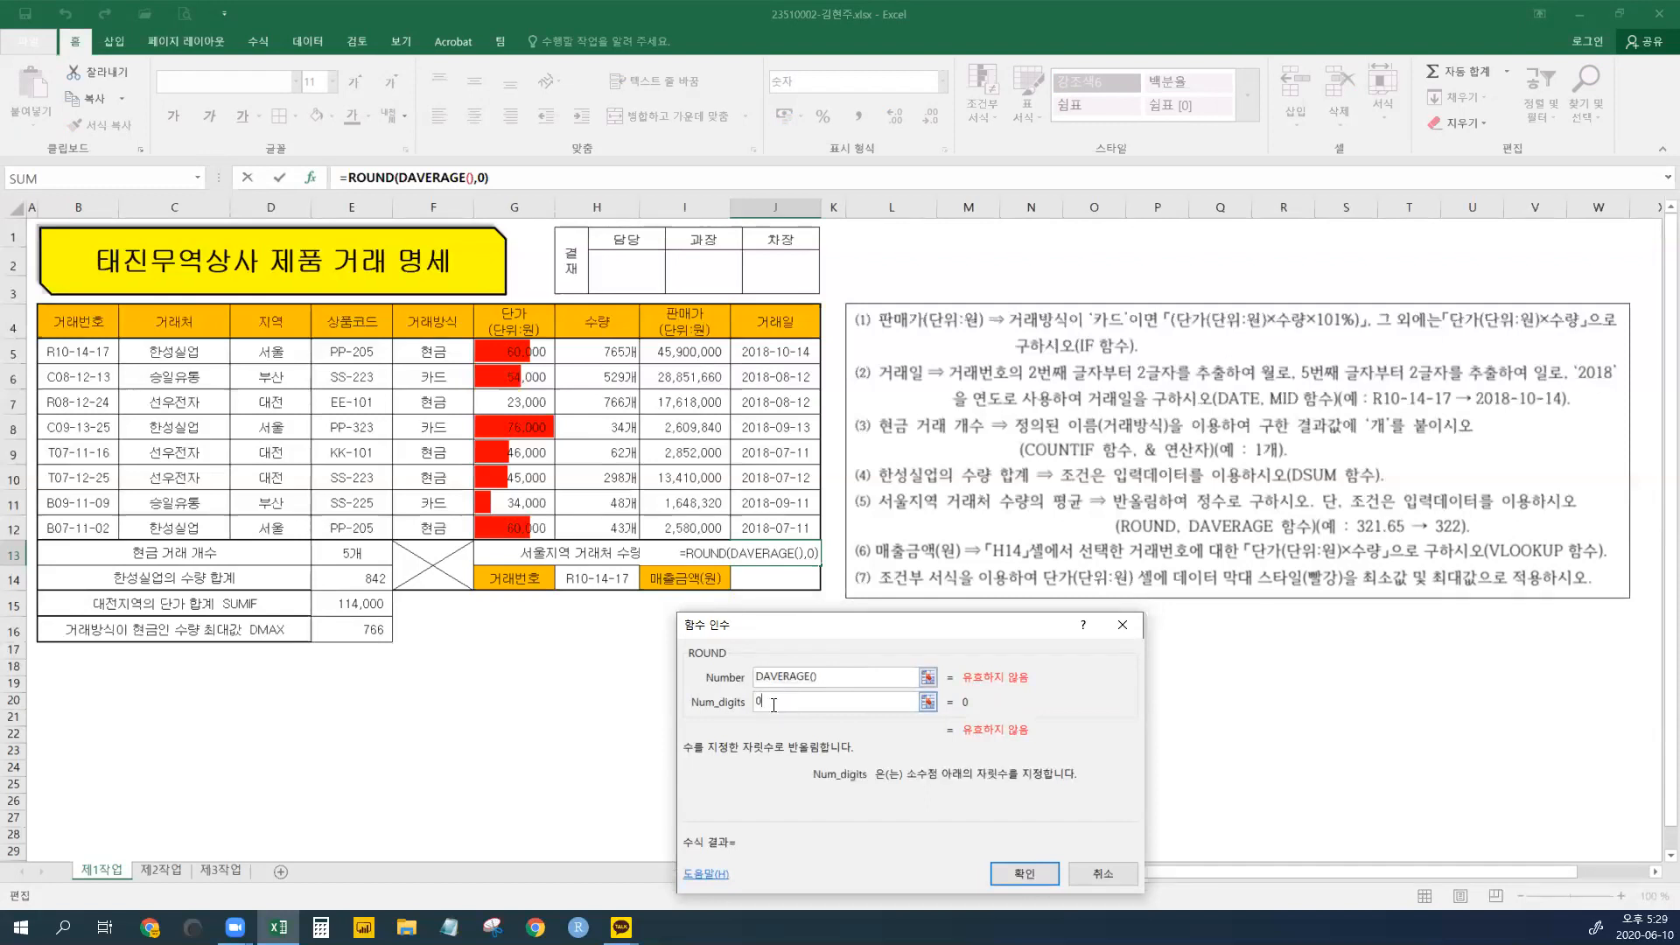
click(785, 681)
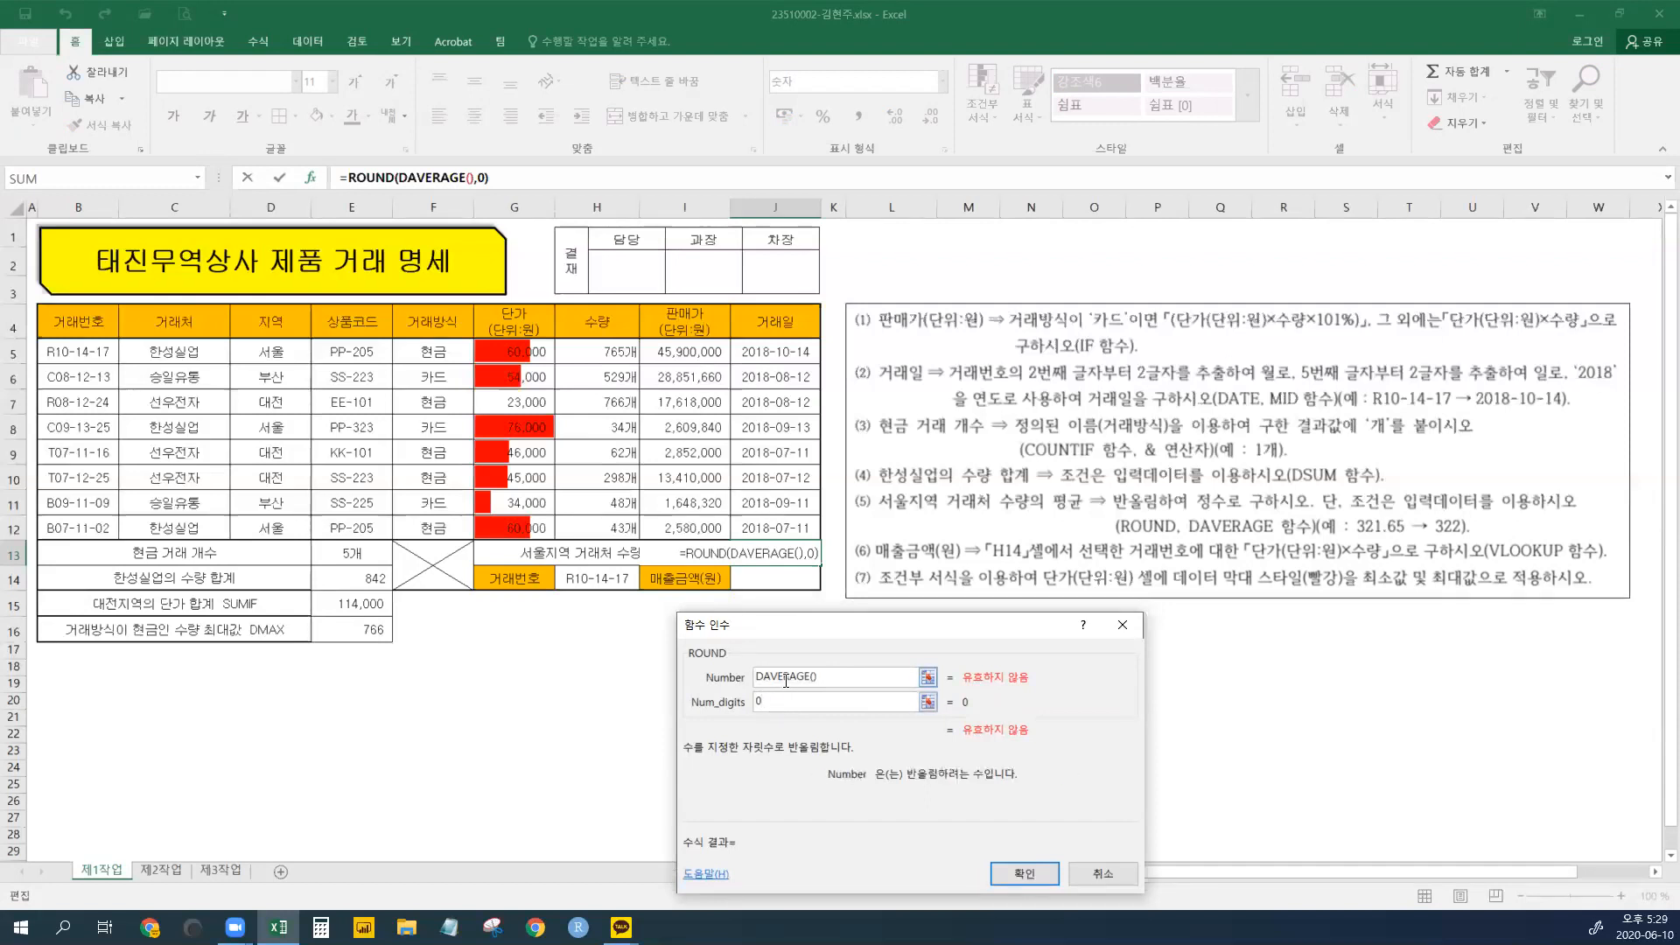
click(423, 177)
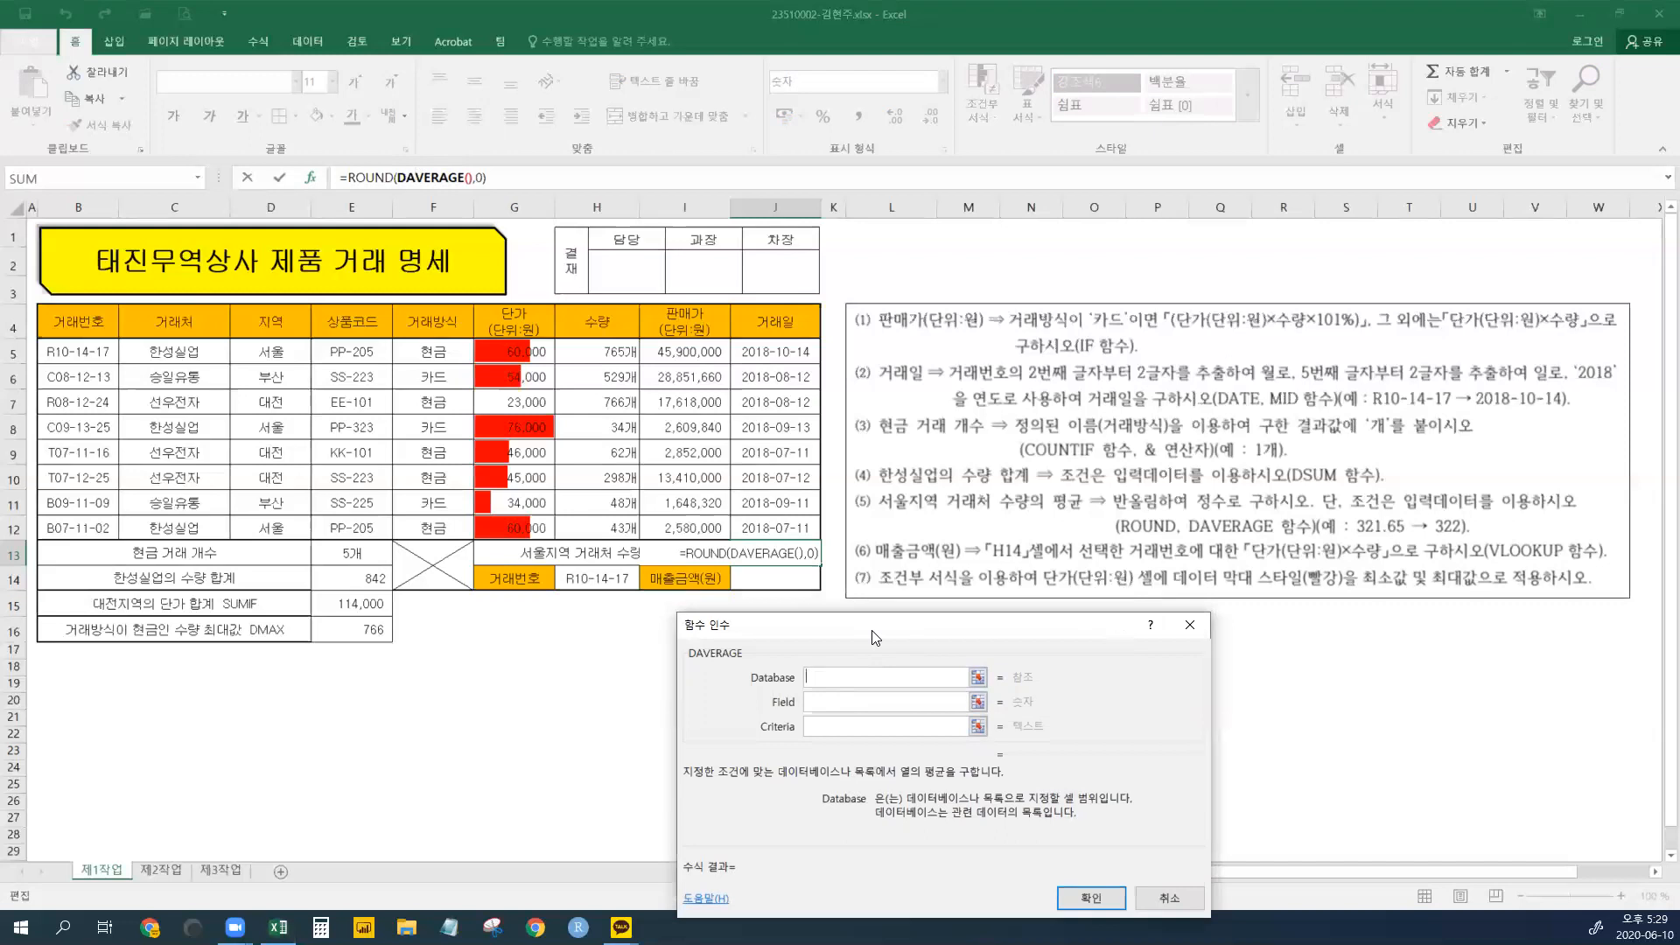
drag(872, 636, 935, 604)
- Set DAVERAGE's database to B4:H12, field to H4 (수량) and criteria to D4:D5, previewing 281
drag(71, 322, 594, 533)
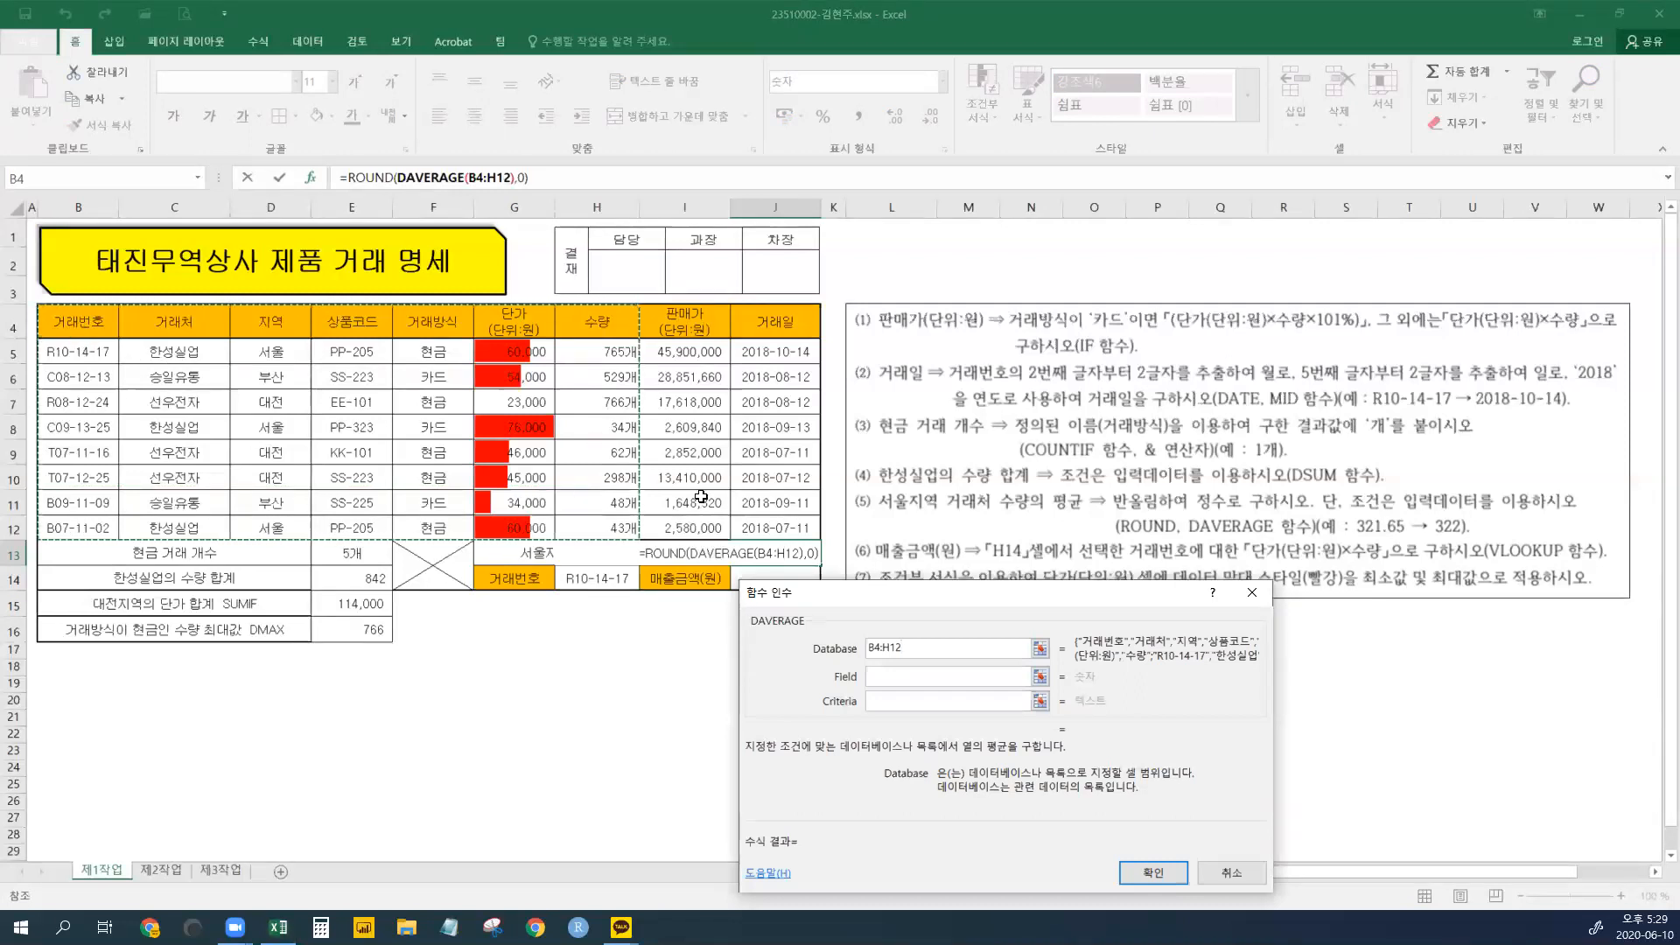
click(880, 678)
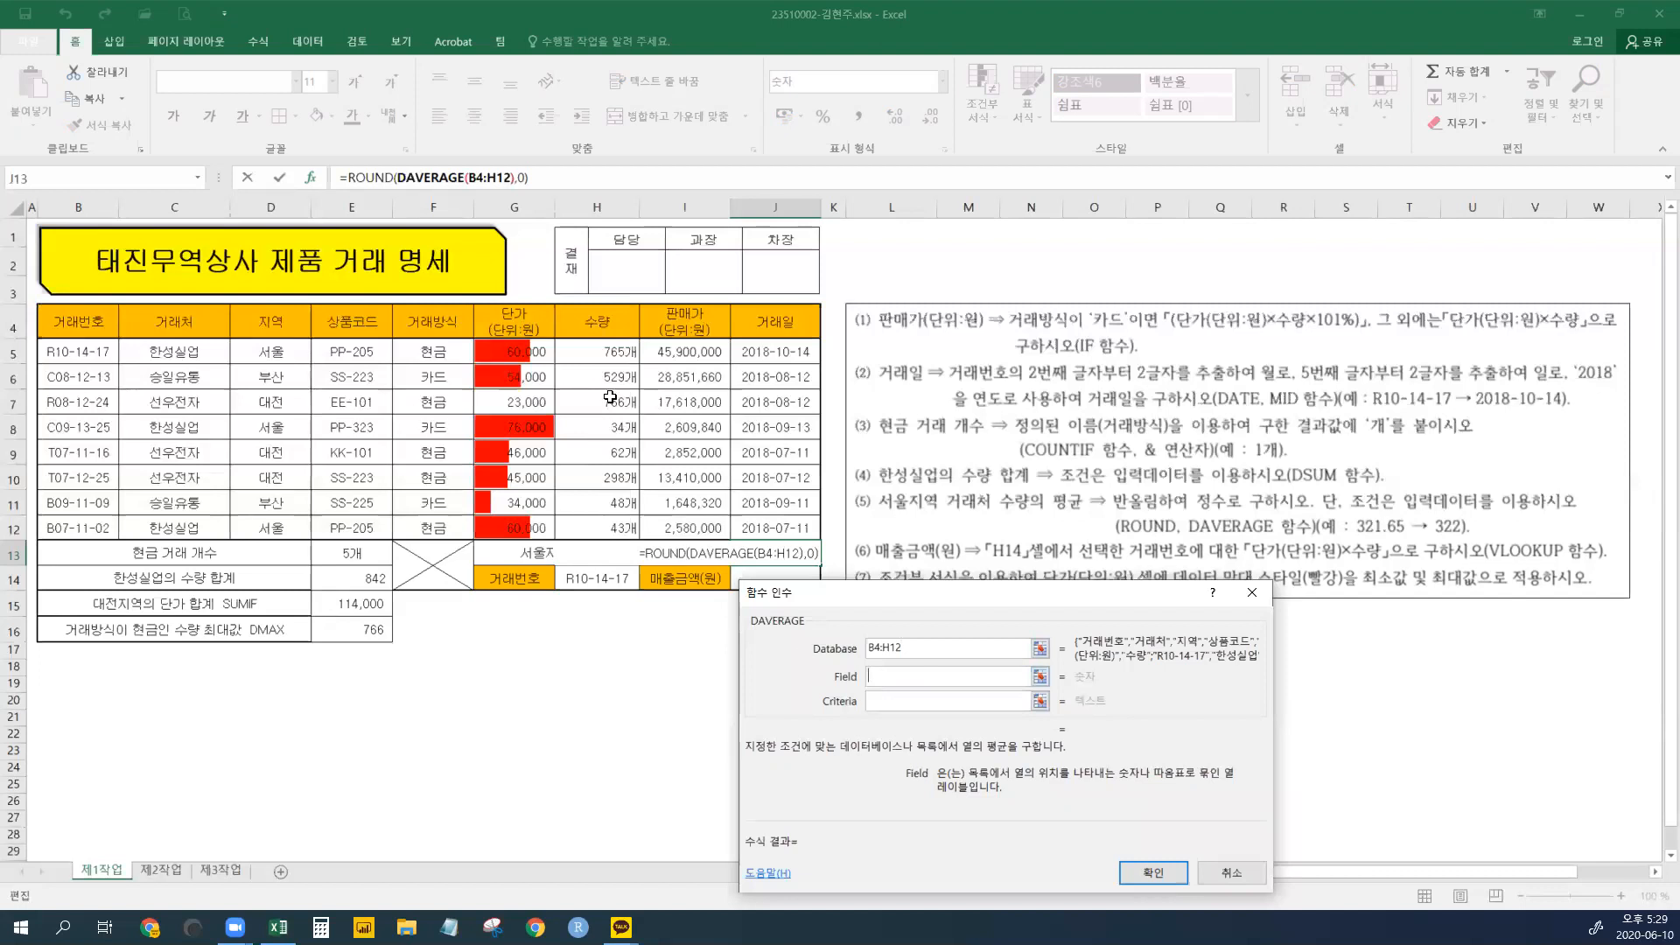
click(595, 322)
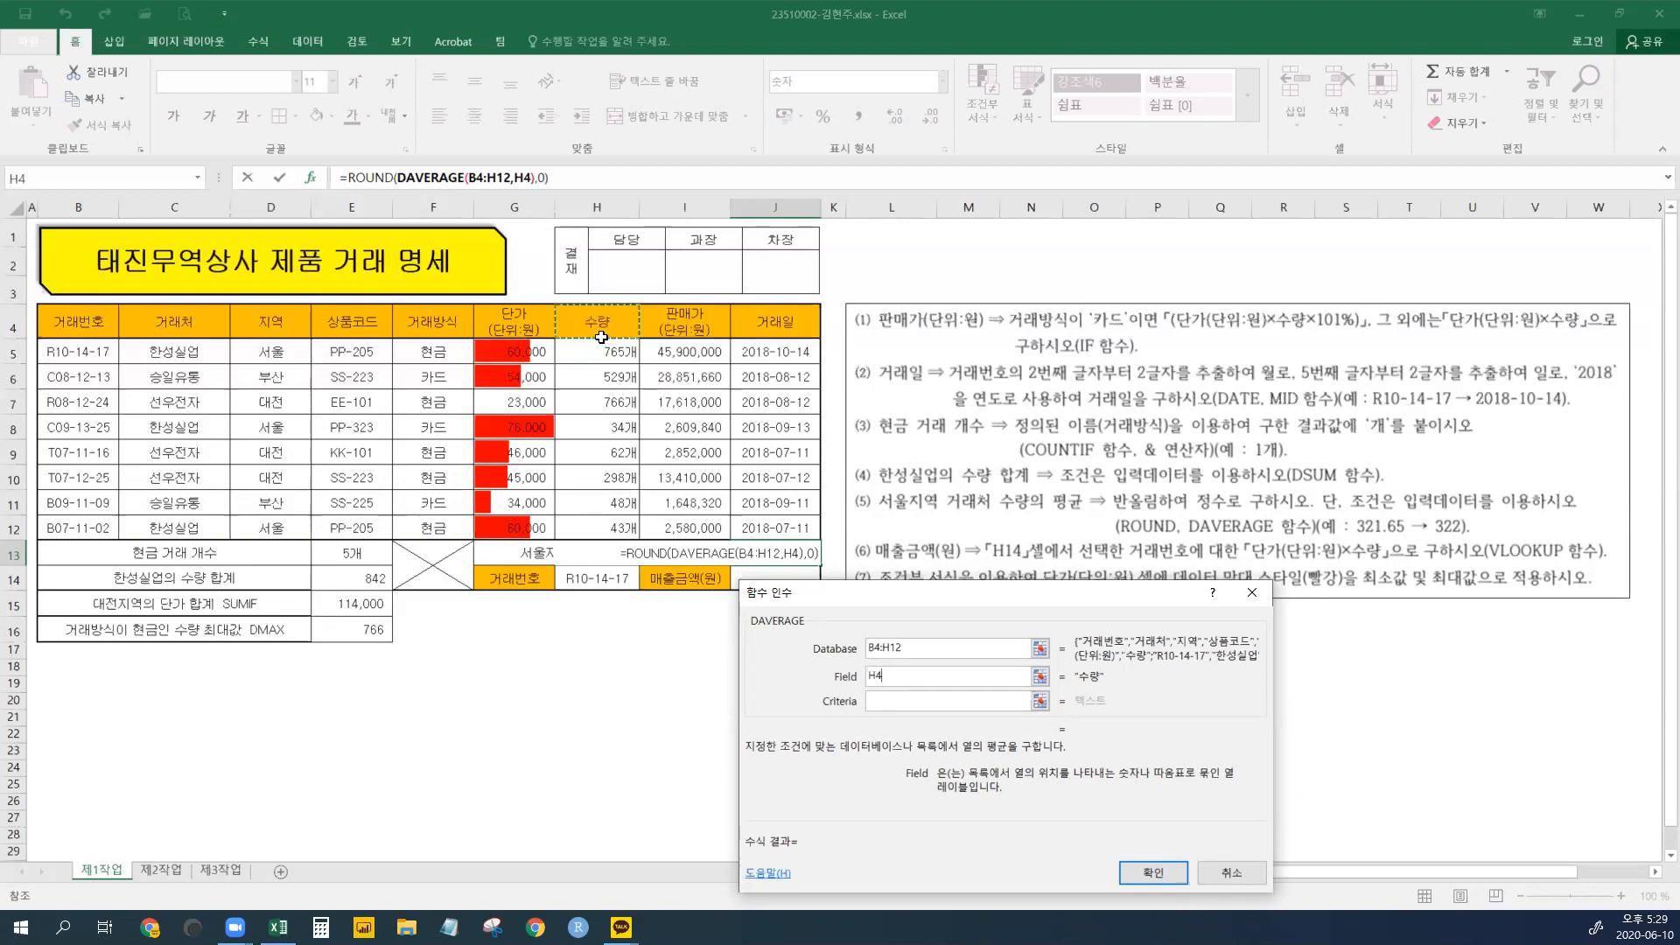
click(887, 703)
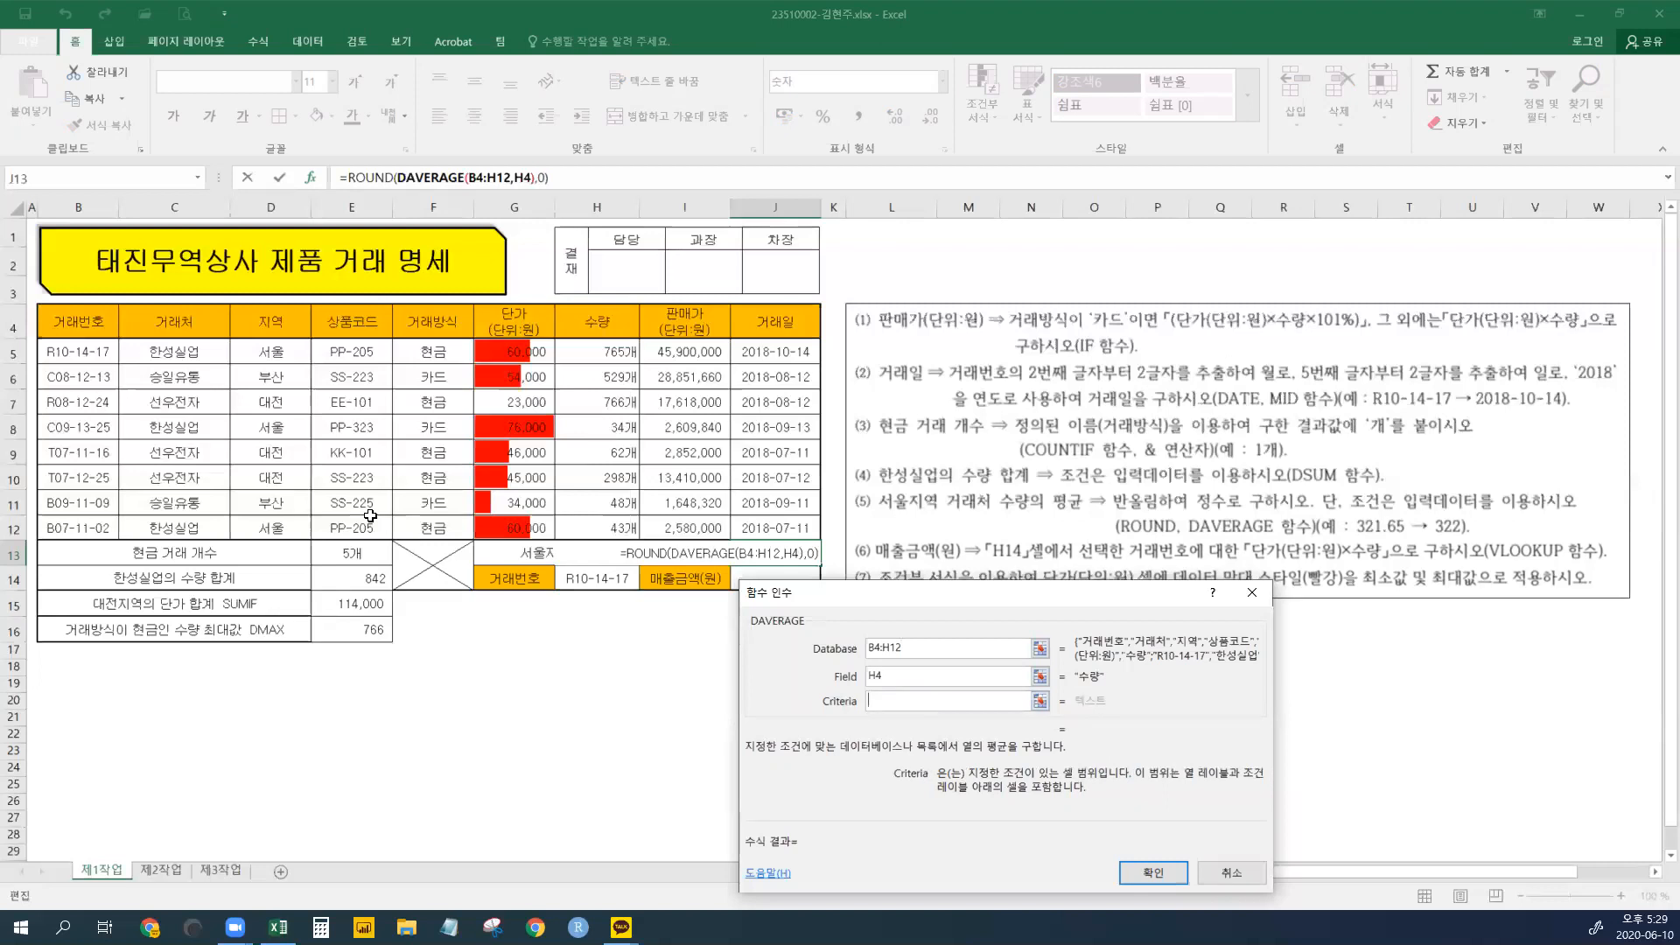
click(271, 326)
drag(270, 327, 280, 352)
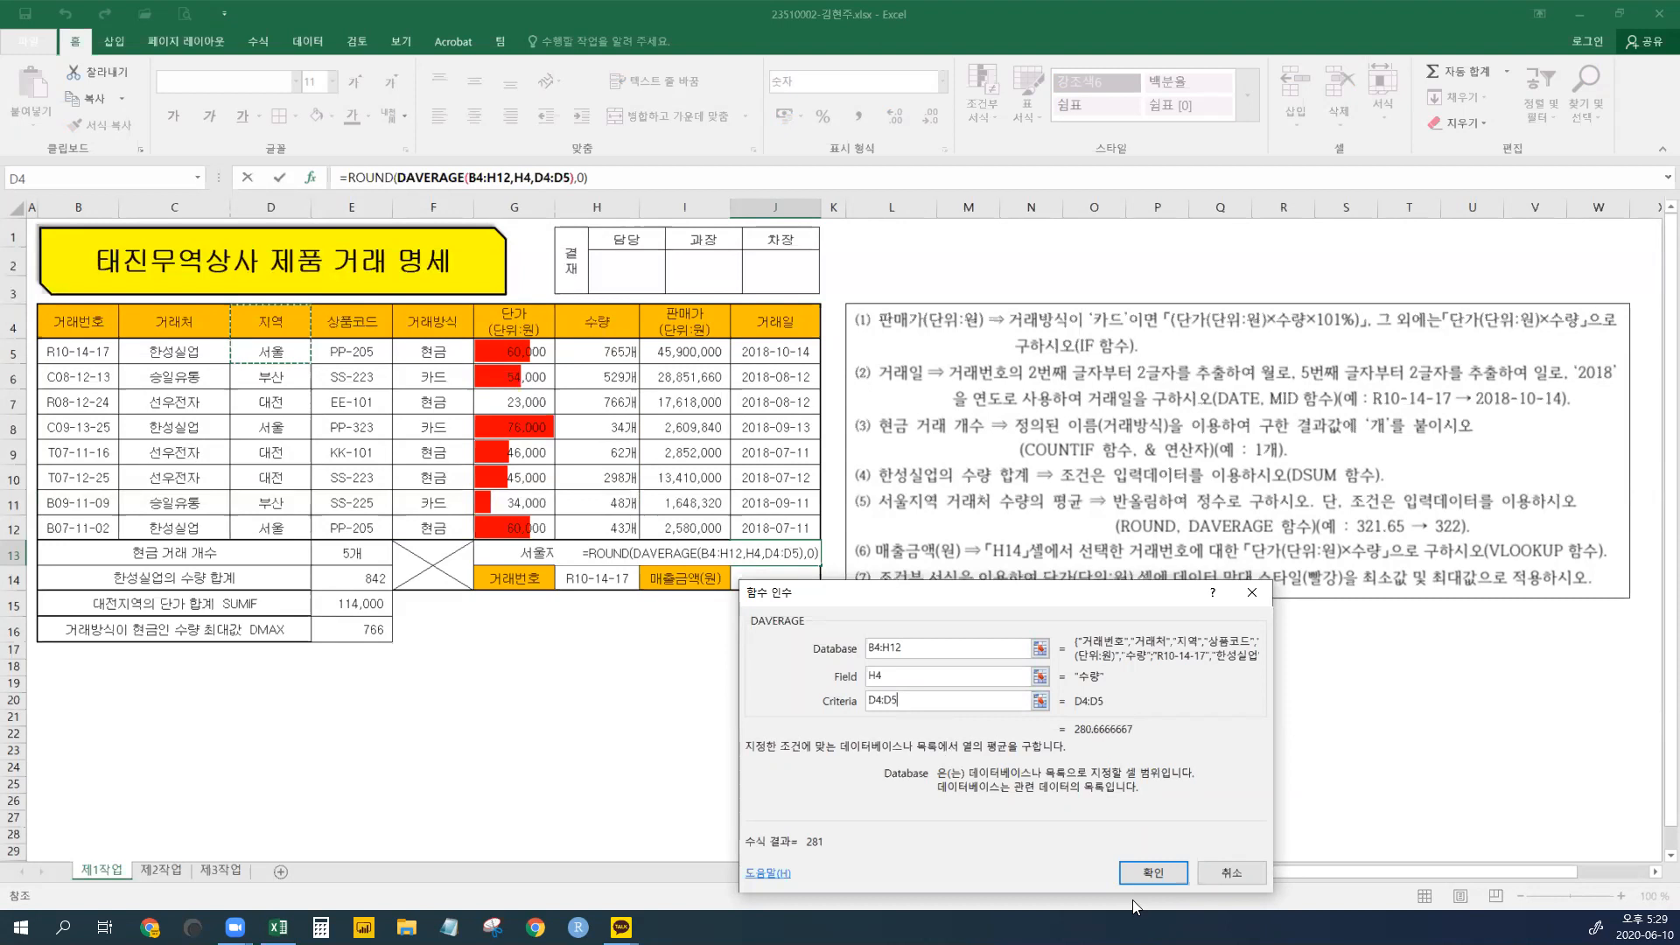
- Confirm =ROUND(DAVERAGE(B4:H12,H4,D4:D5),0) so J13 shows 281, then move to J14
click(1151, 872)
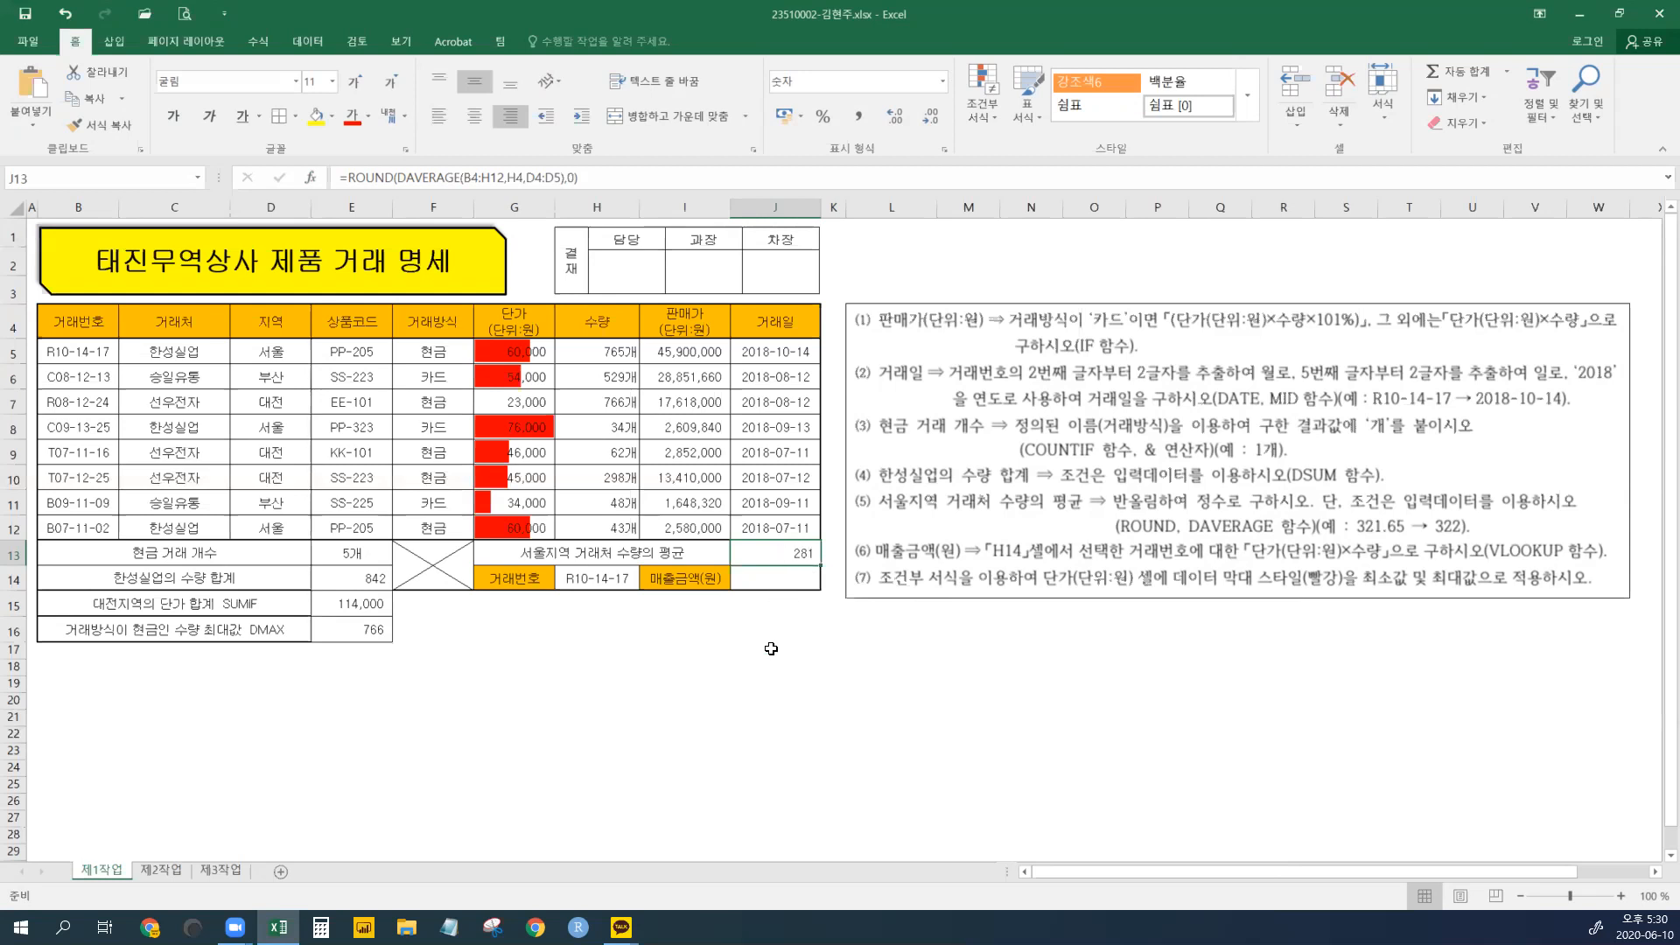
click(775, 580)
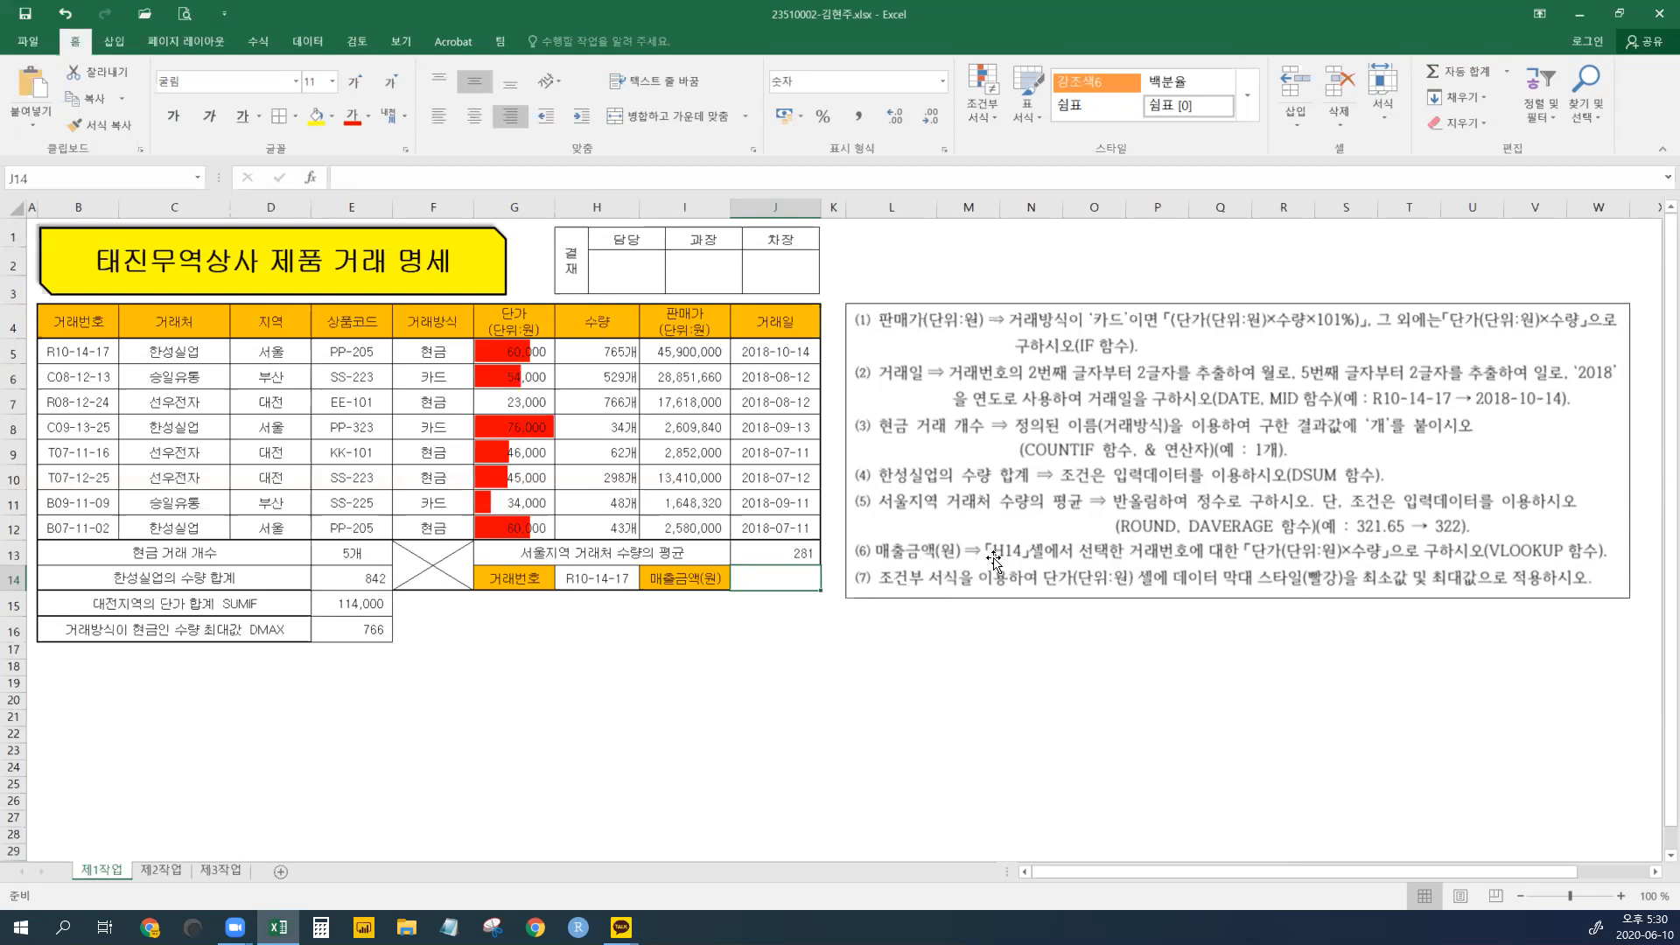
click(622, 578)
click(646, 581)
click(604, 640)
click(648, 582)
click(603, 611)
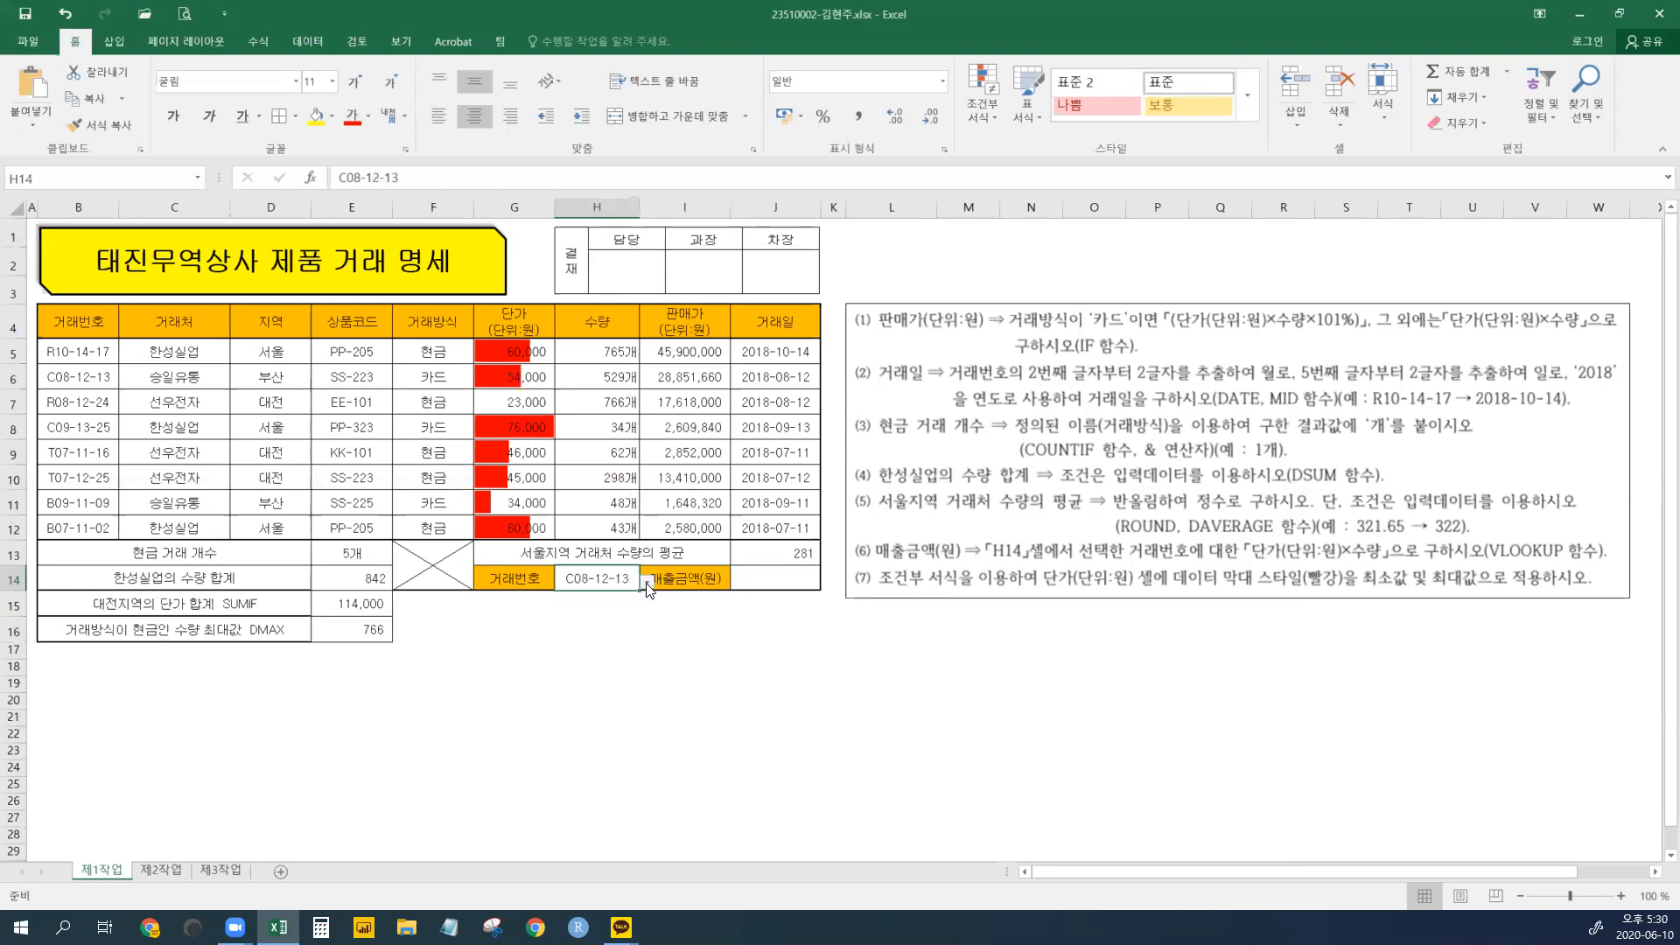
click(647, 581)
click(626, 669)
click(647, 582)
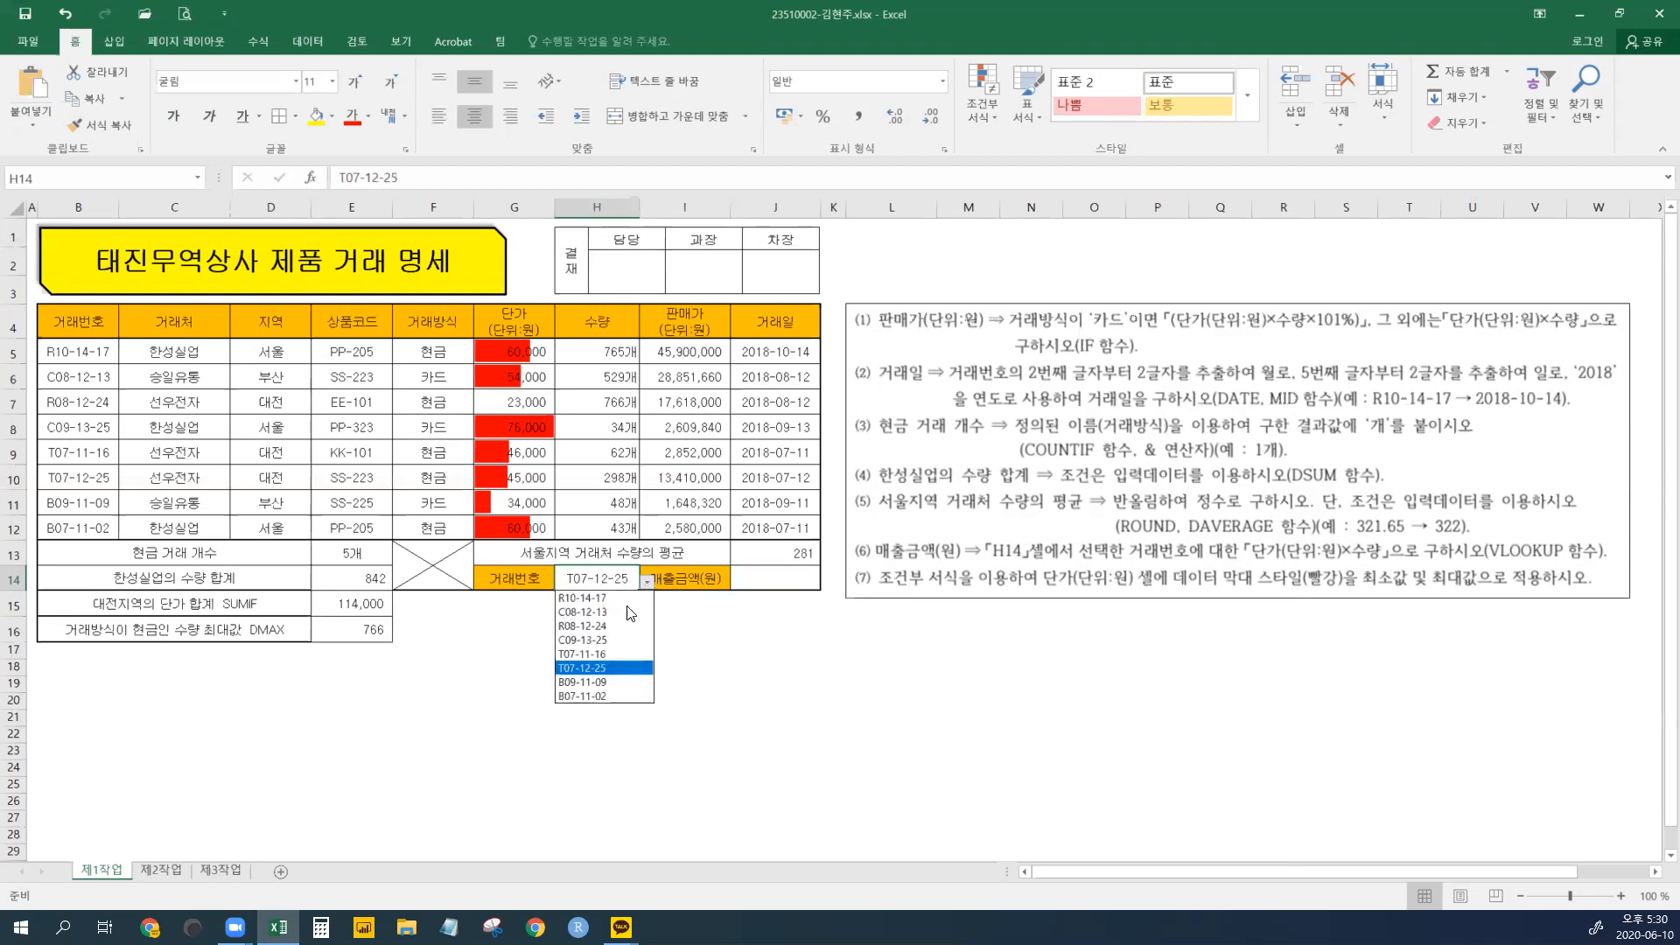
click(590, 640)
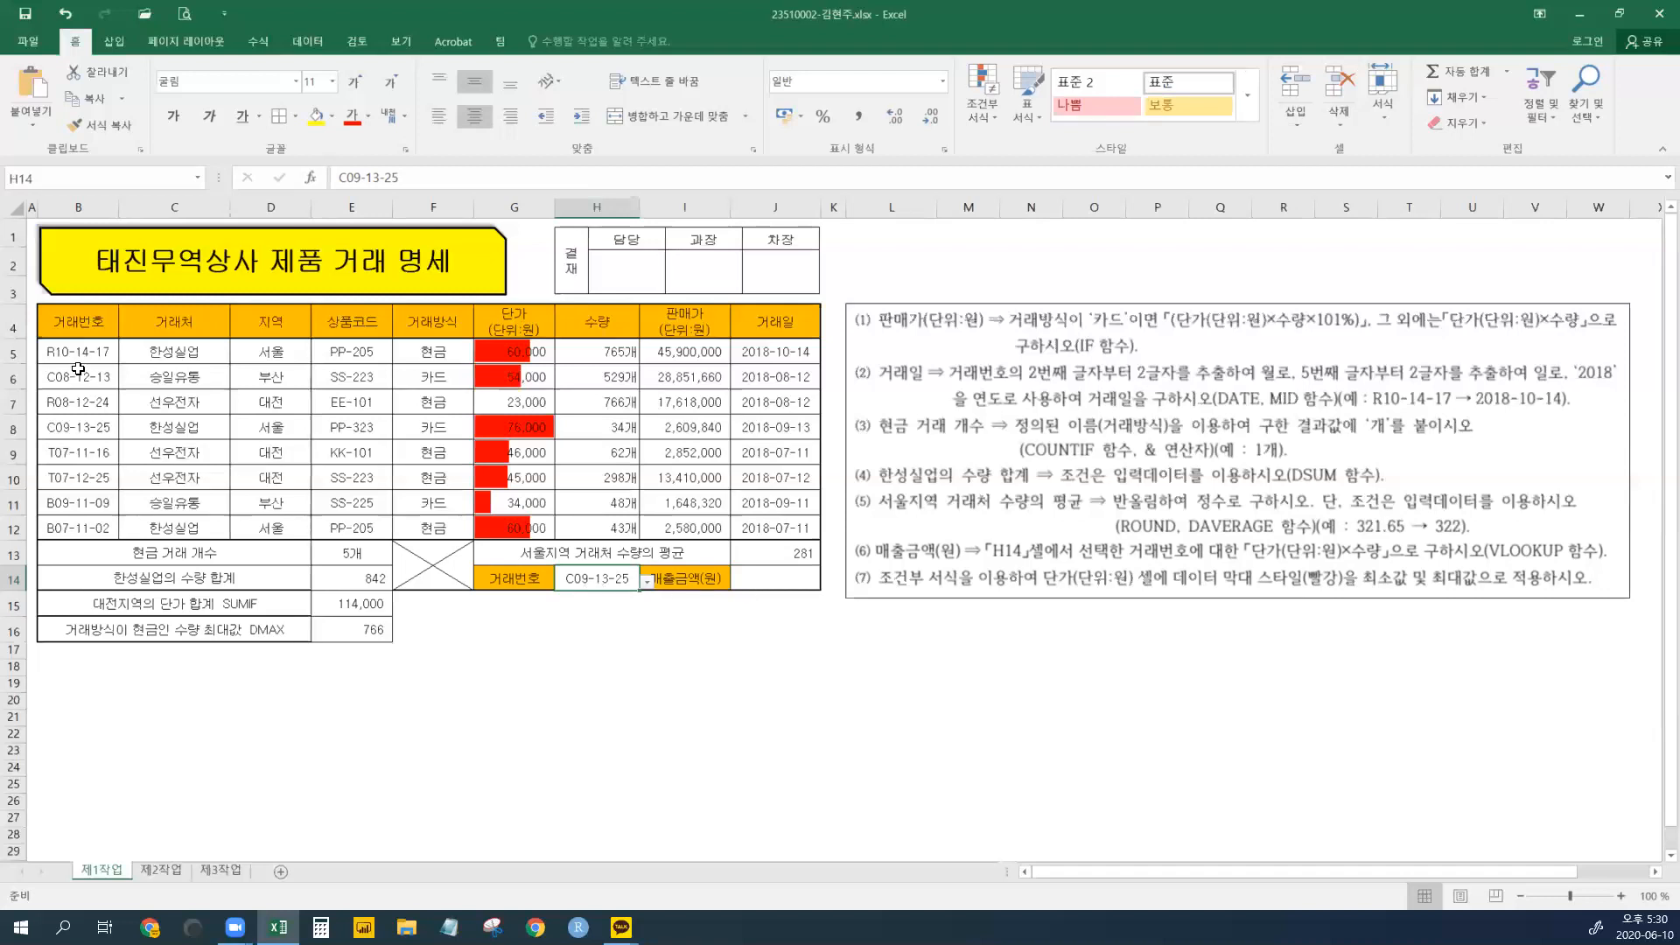
click(79, 452)
click(517, 369)
click(512, 425)
click(509, 477)
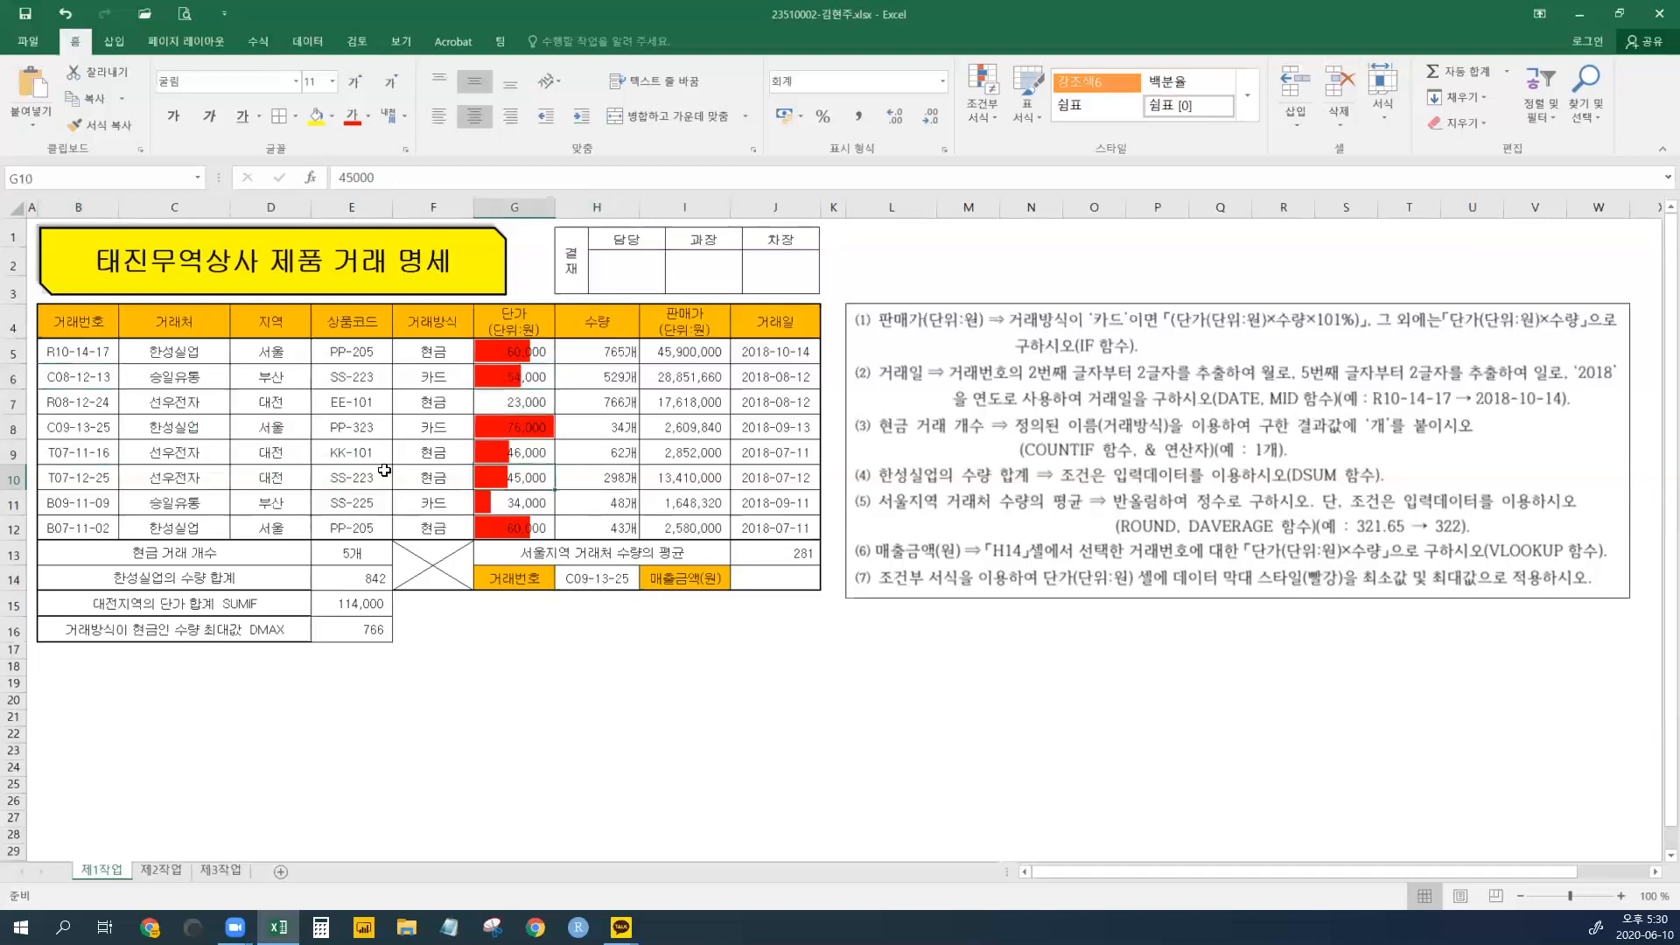
click(94, 434)
click(599, 449)
click(595, 483)
click(507, 481)
click(599, 479)
click(473, 475)
click(766, 581)
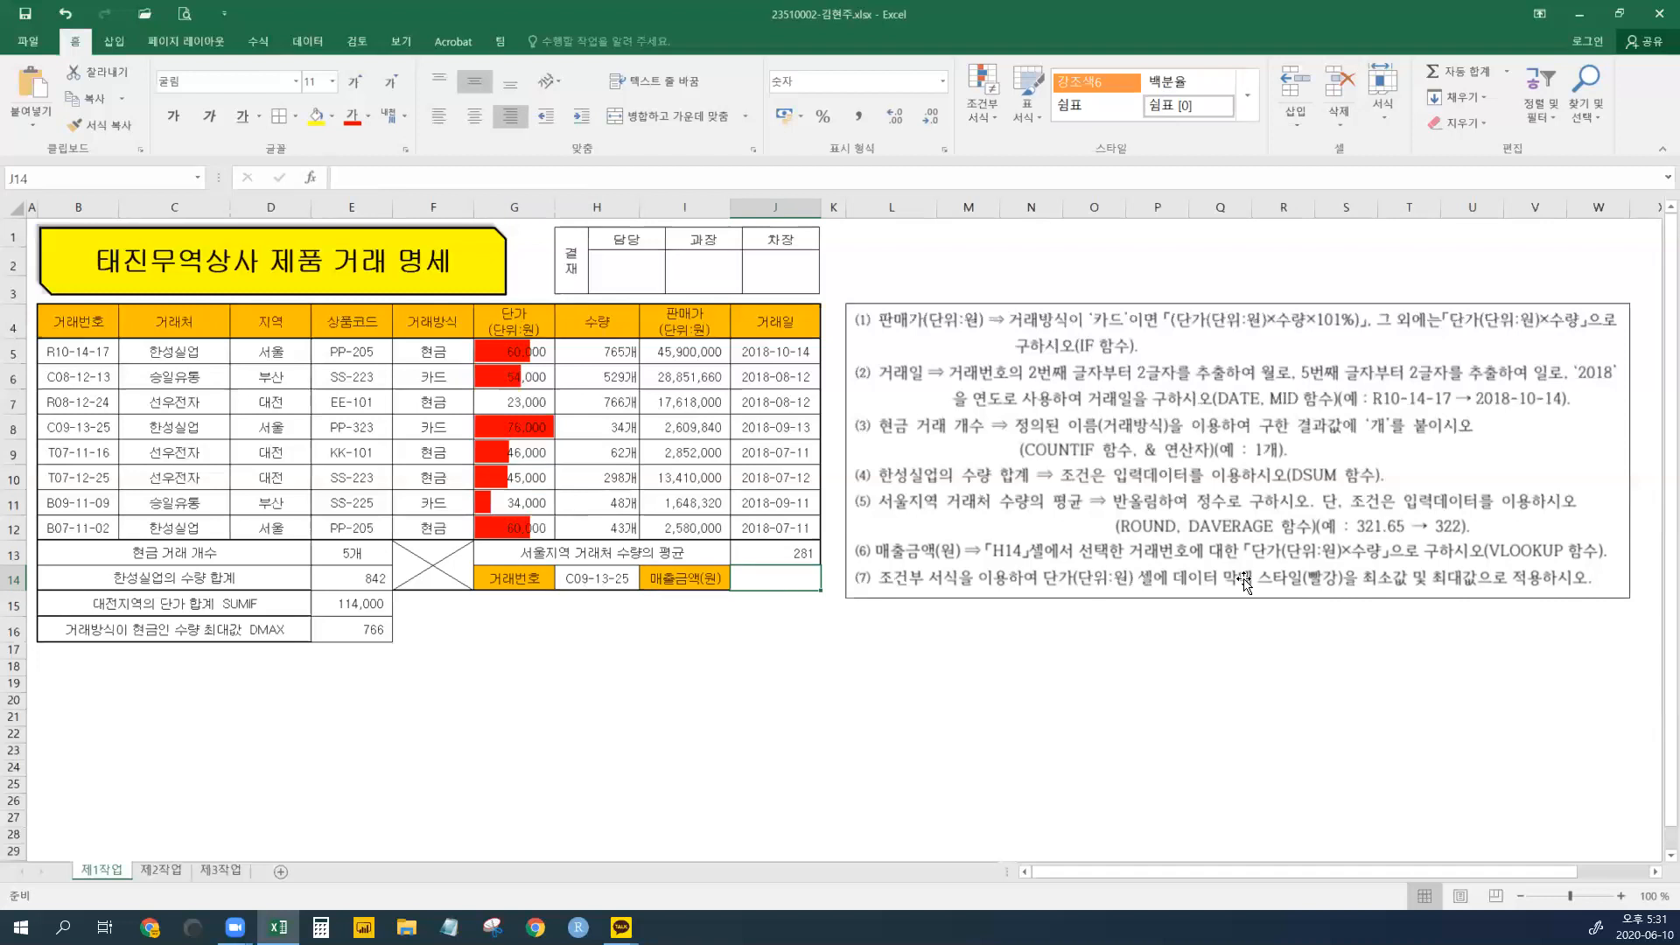
drag(515, 312, 516, 529)
drag(608, 321, 613, 529)
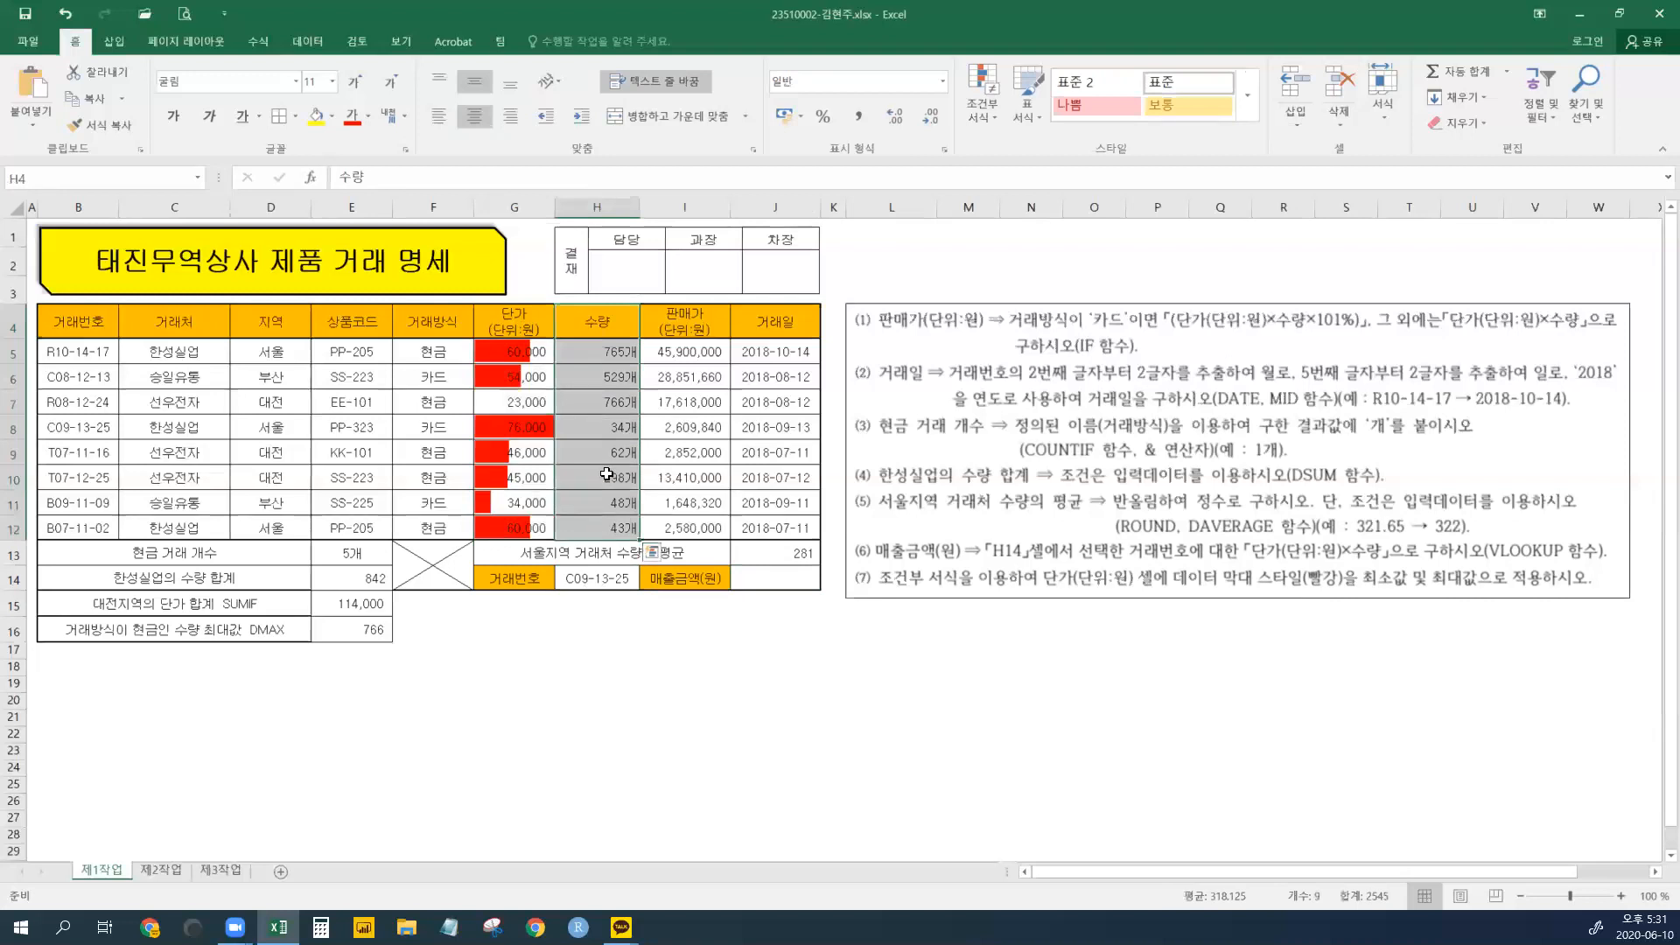
drag(525, 315, 520, 451)
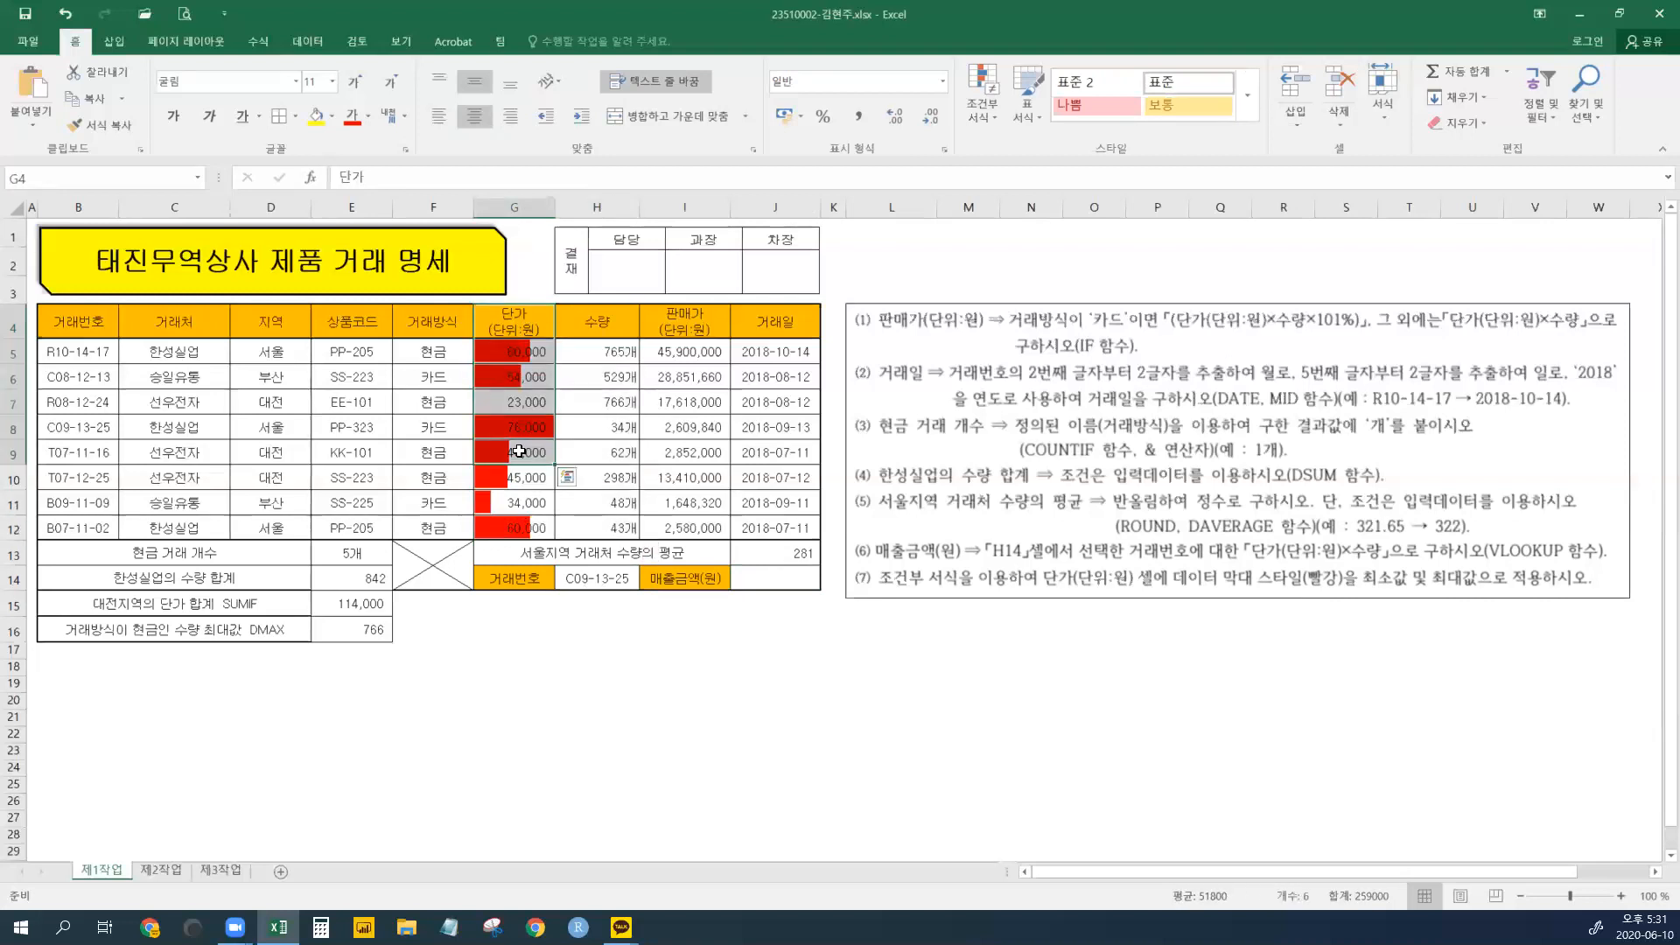
drag(605, 320, 603, 493)
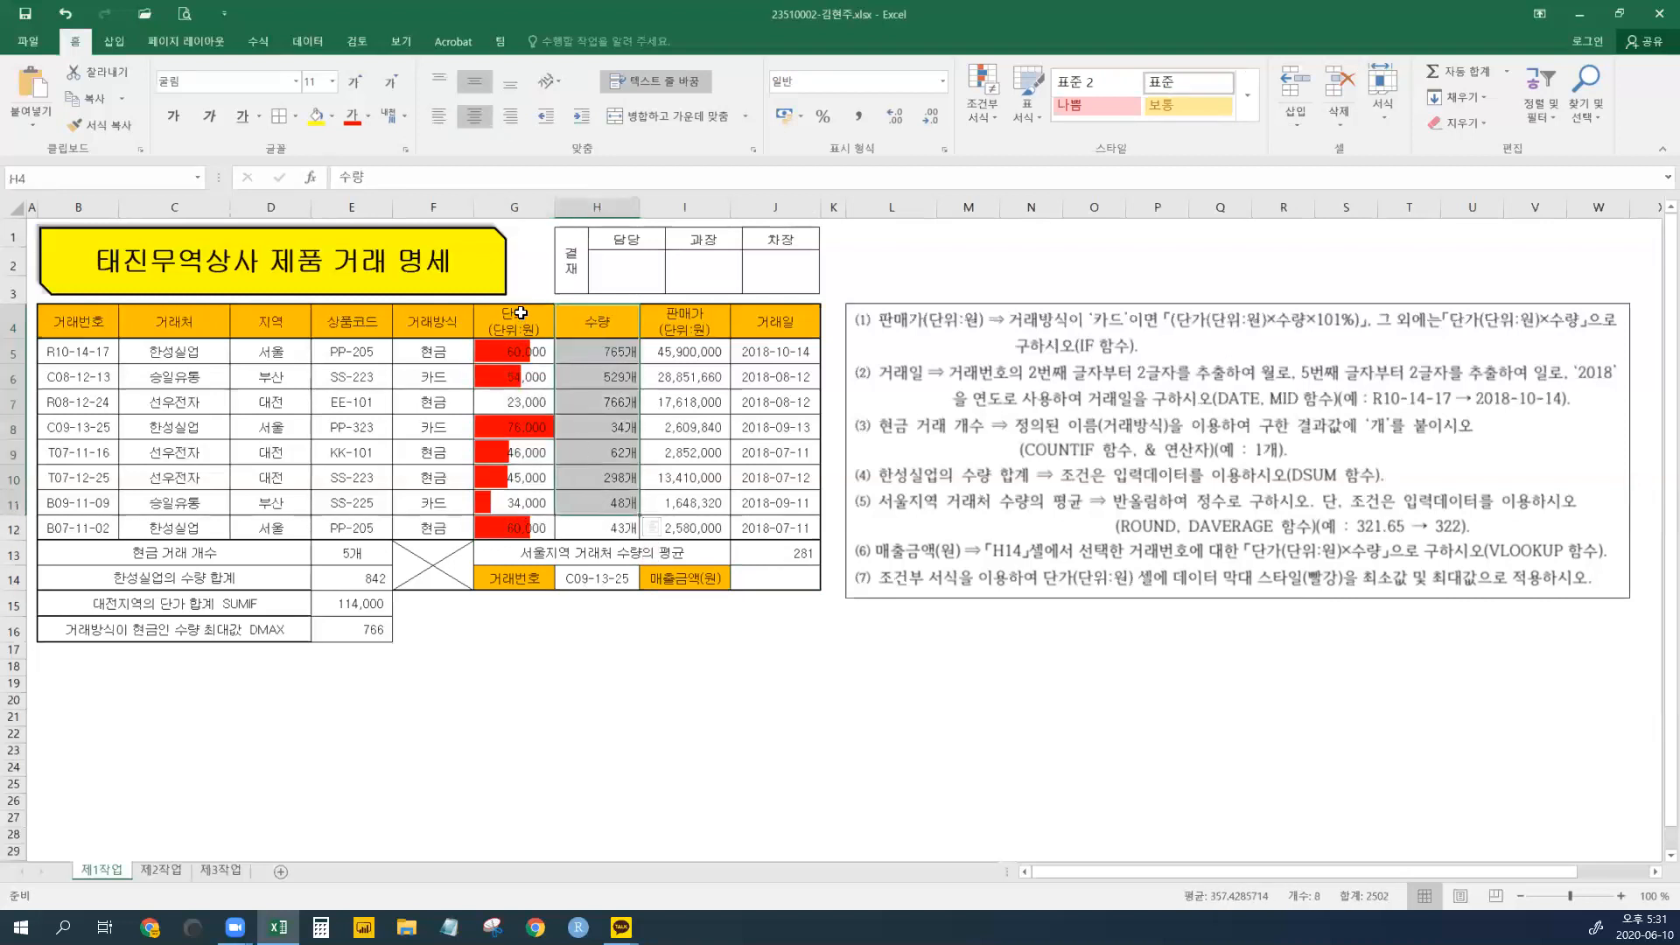
drag(520, 314, 523, 477)
drag(589, 381, 604, 530)
click(761, 574)
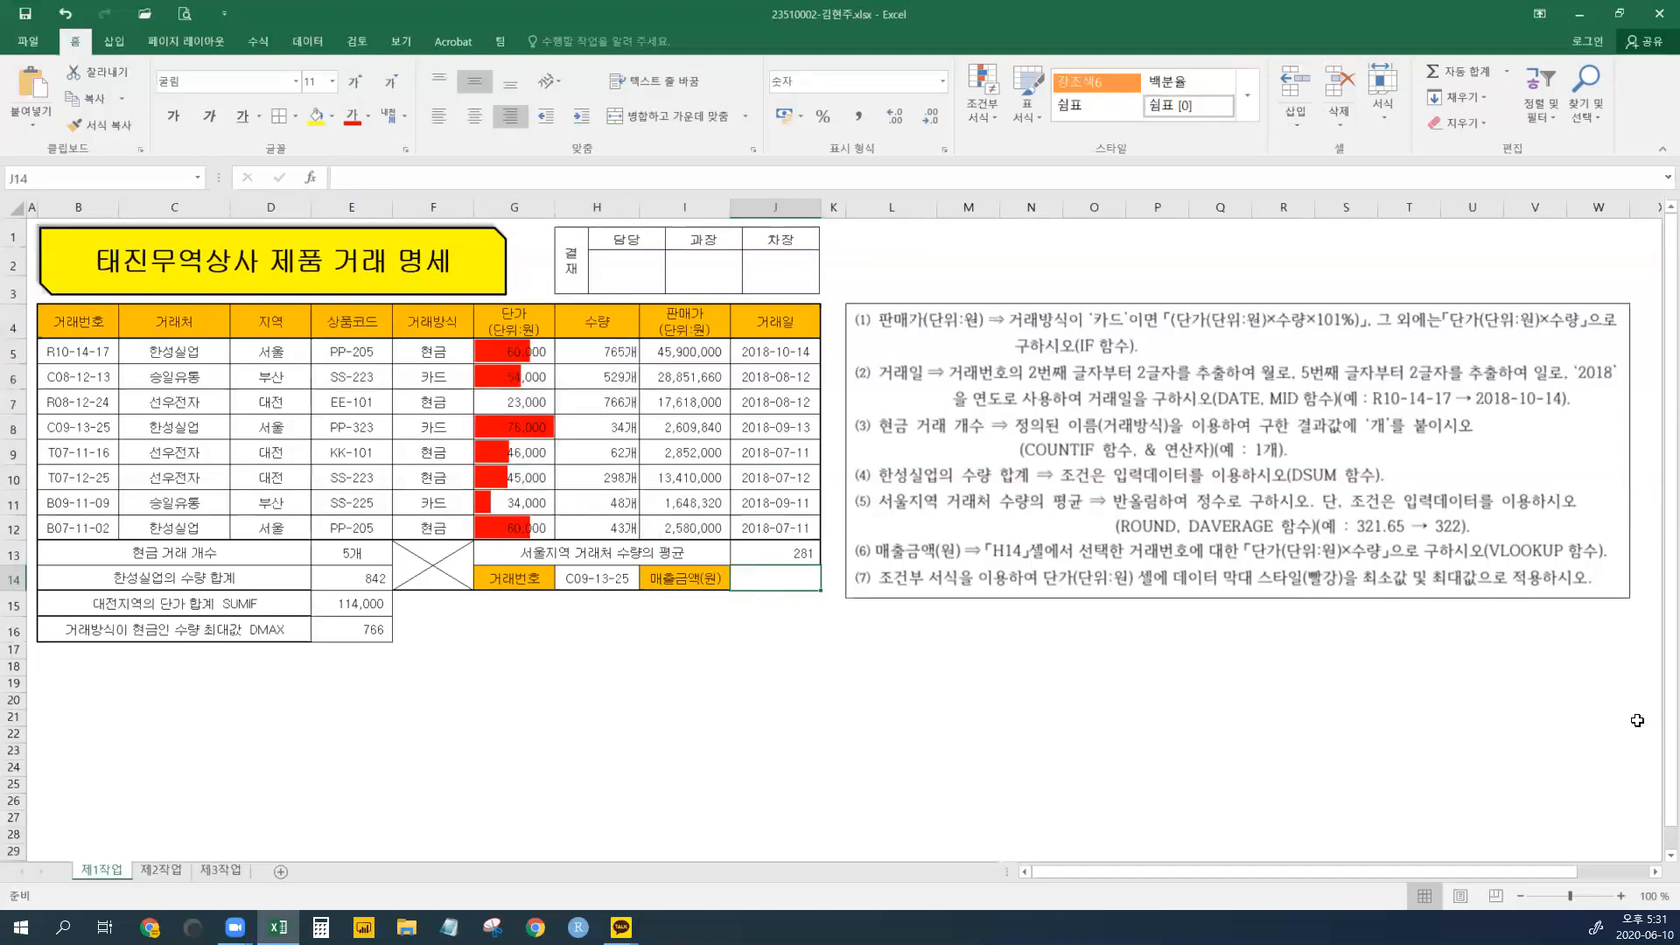
- Insert VLOOKUP in J14 with lookup value H14 and table array B5:H12
text(=)
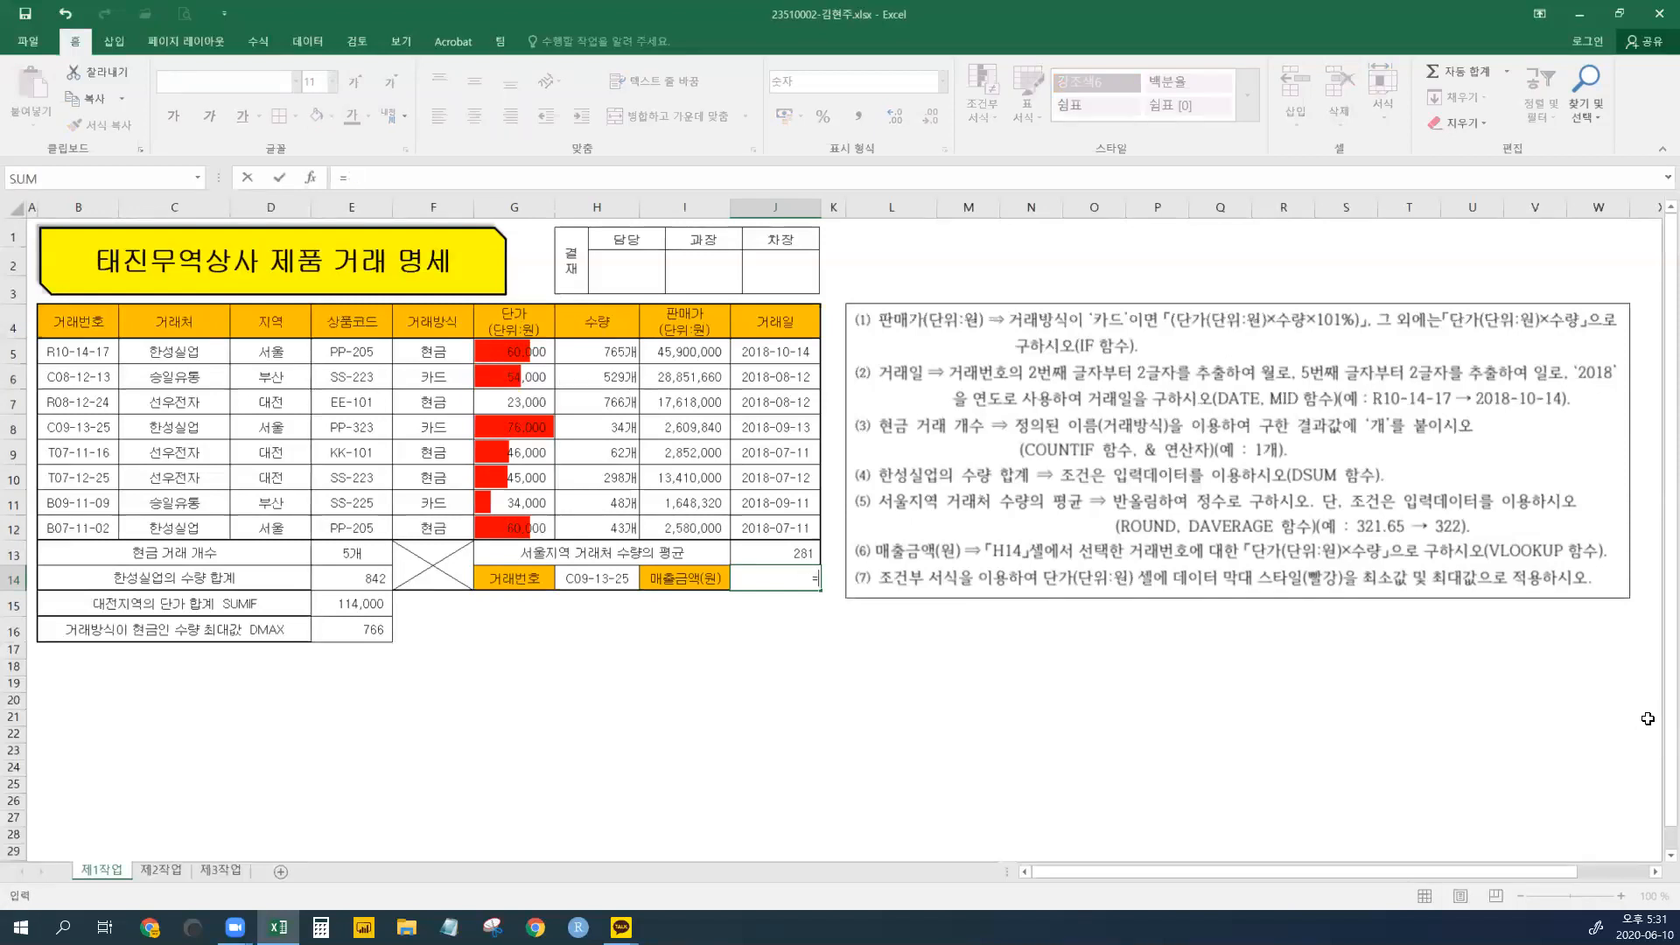
text(VL)
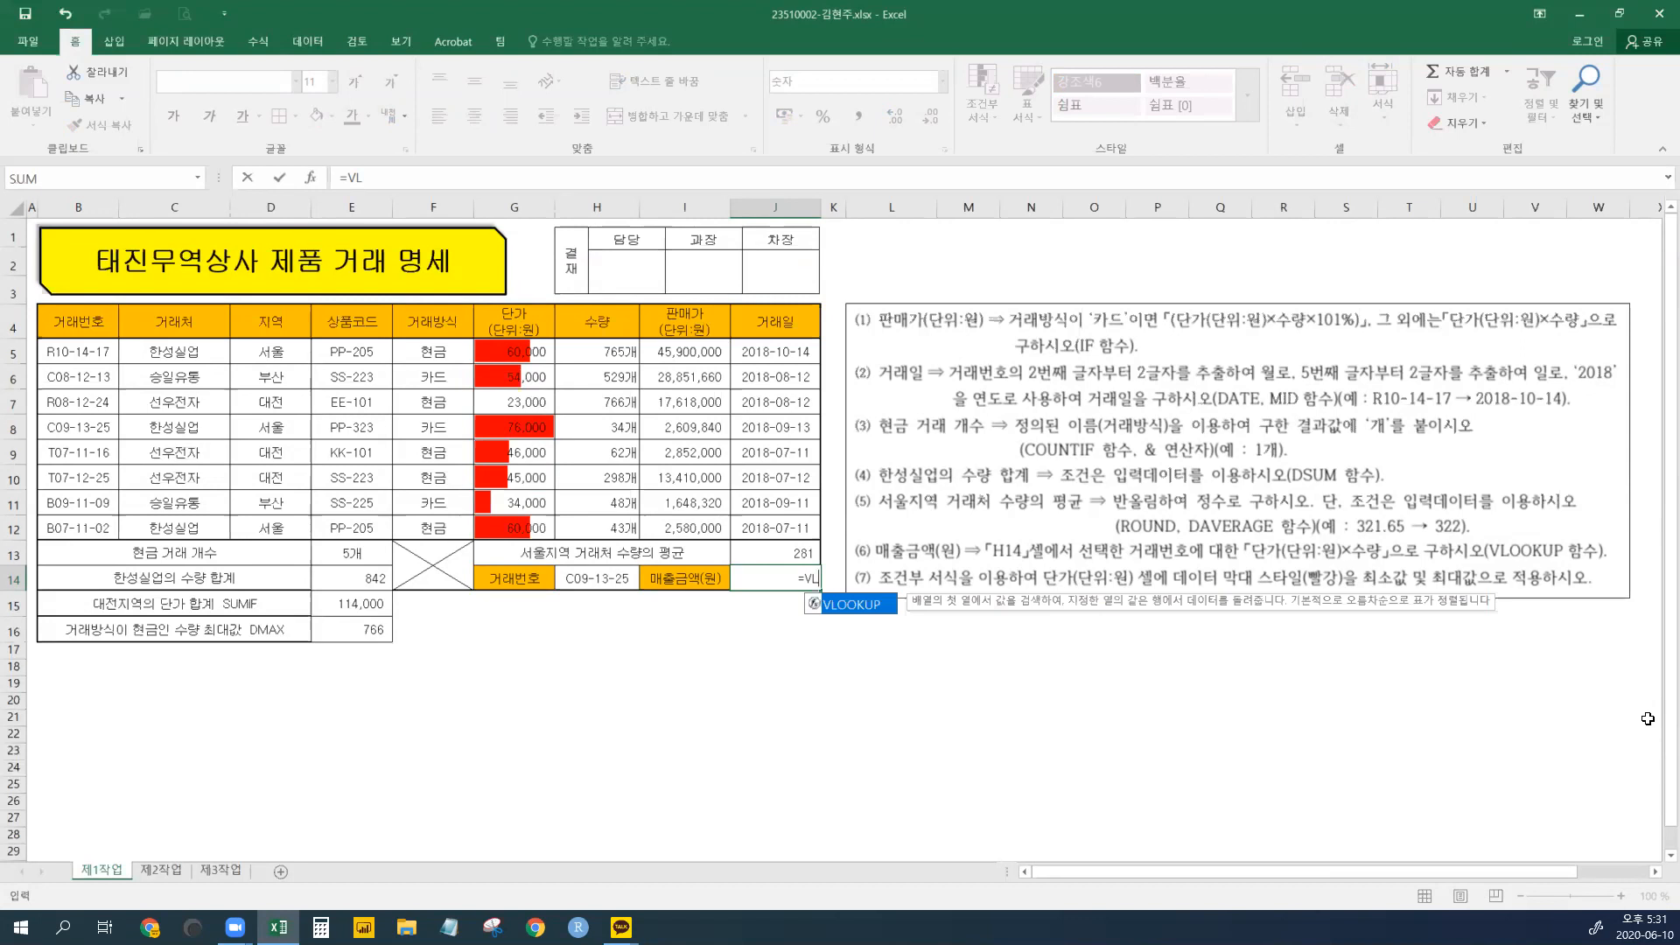
double_click(856, 604)
key(ctrl+a)
drag(1129, 574, 1137, 616)
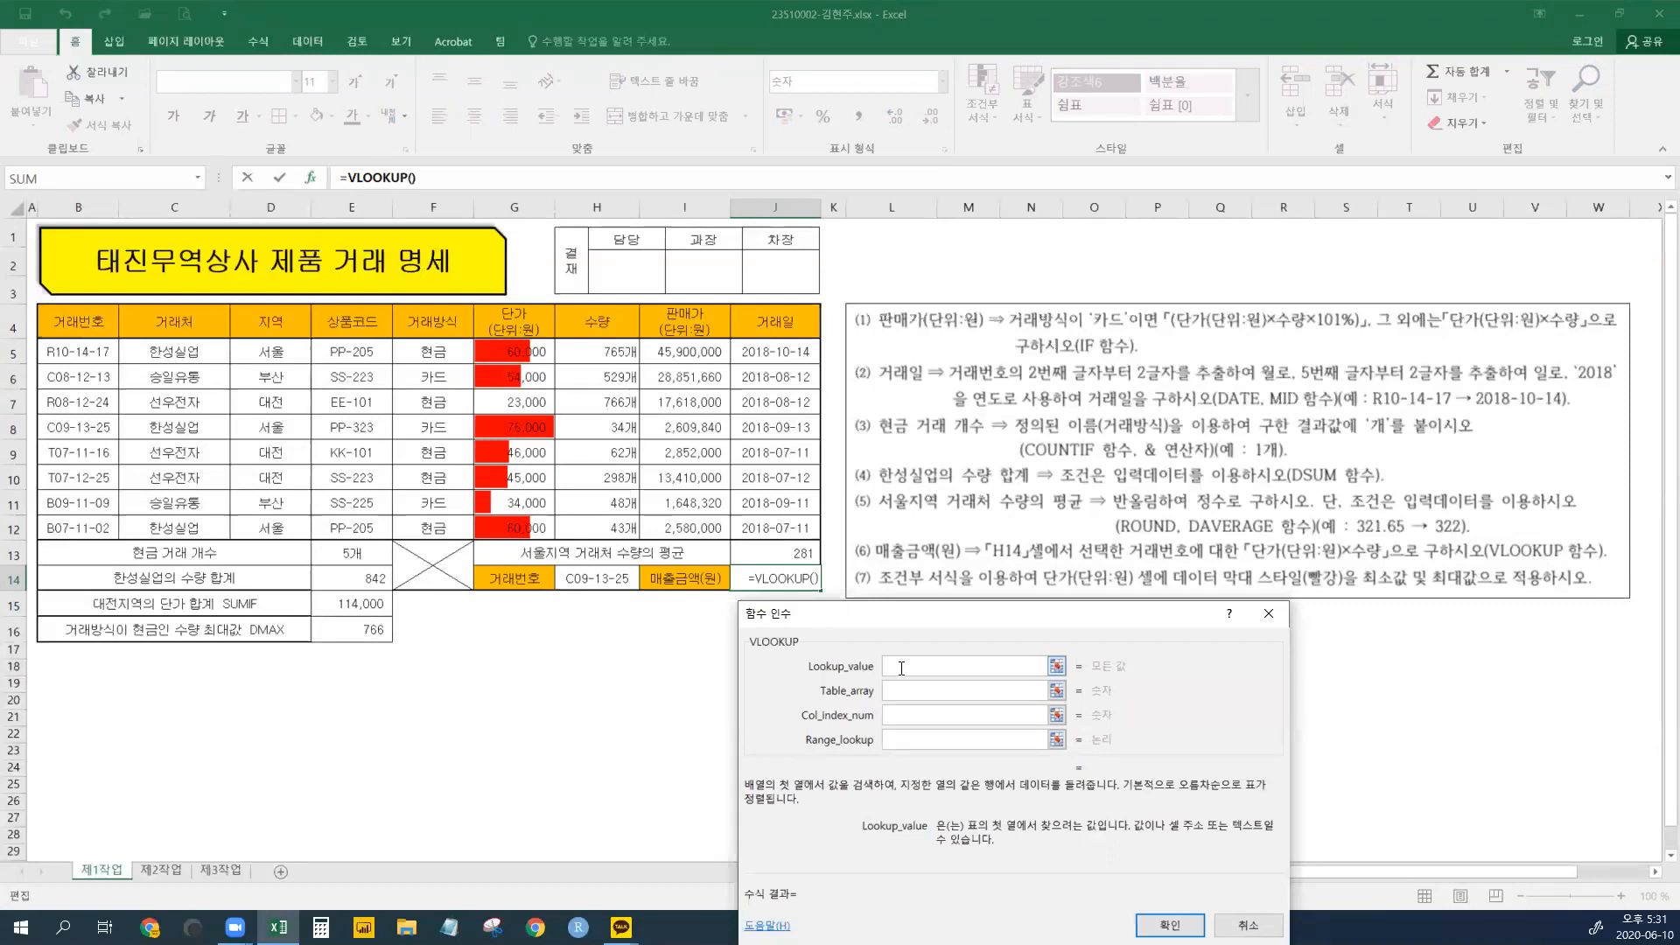
click(589, 578)
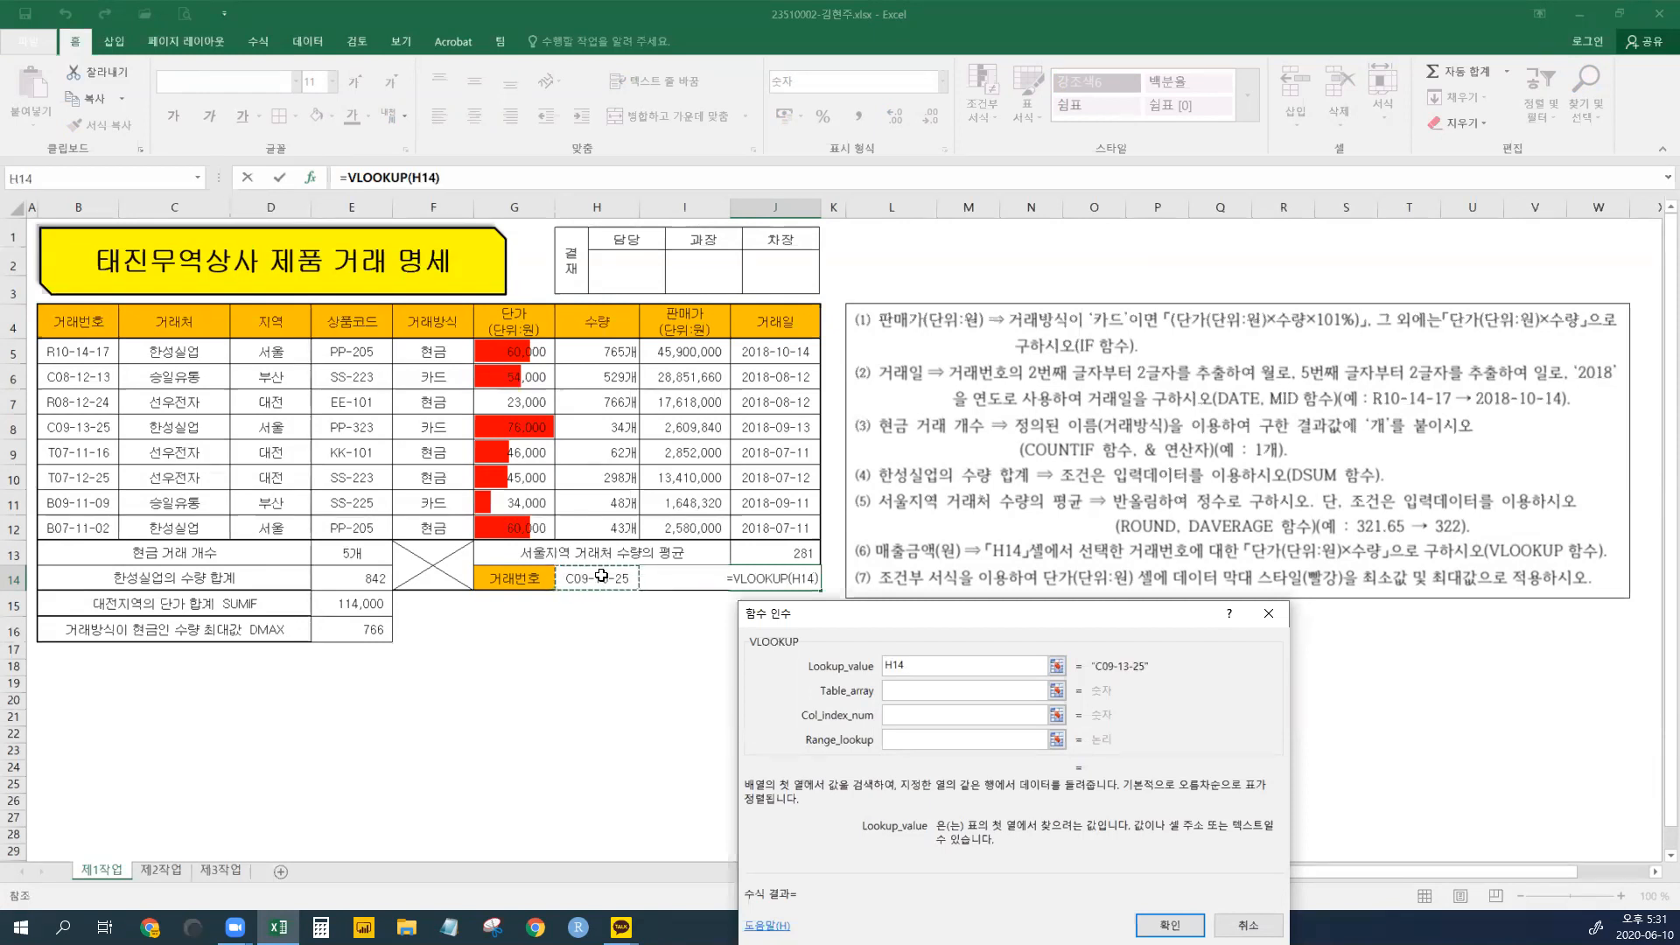
click(908, 691)
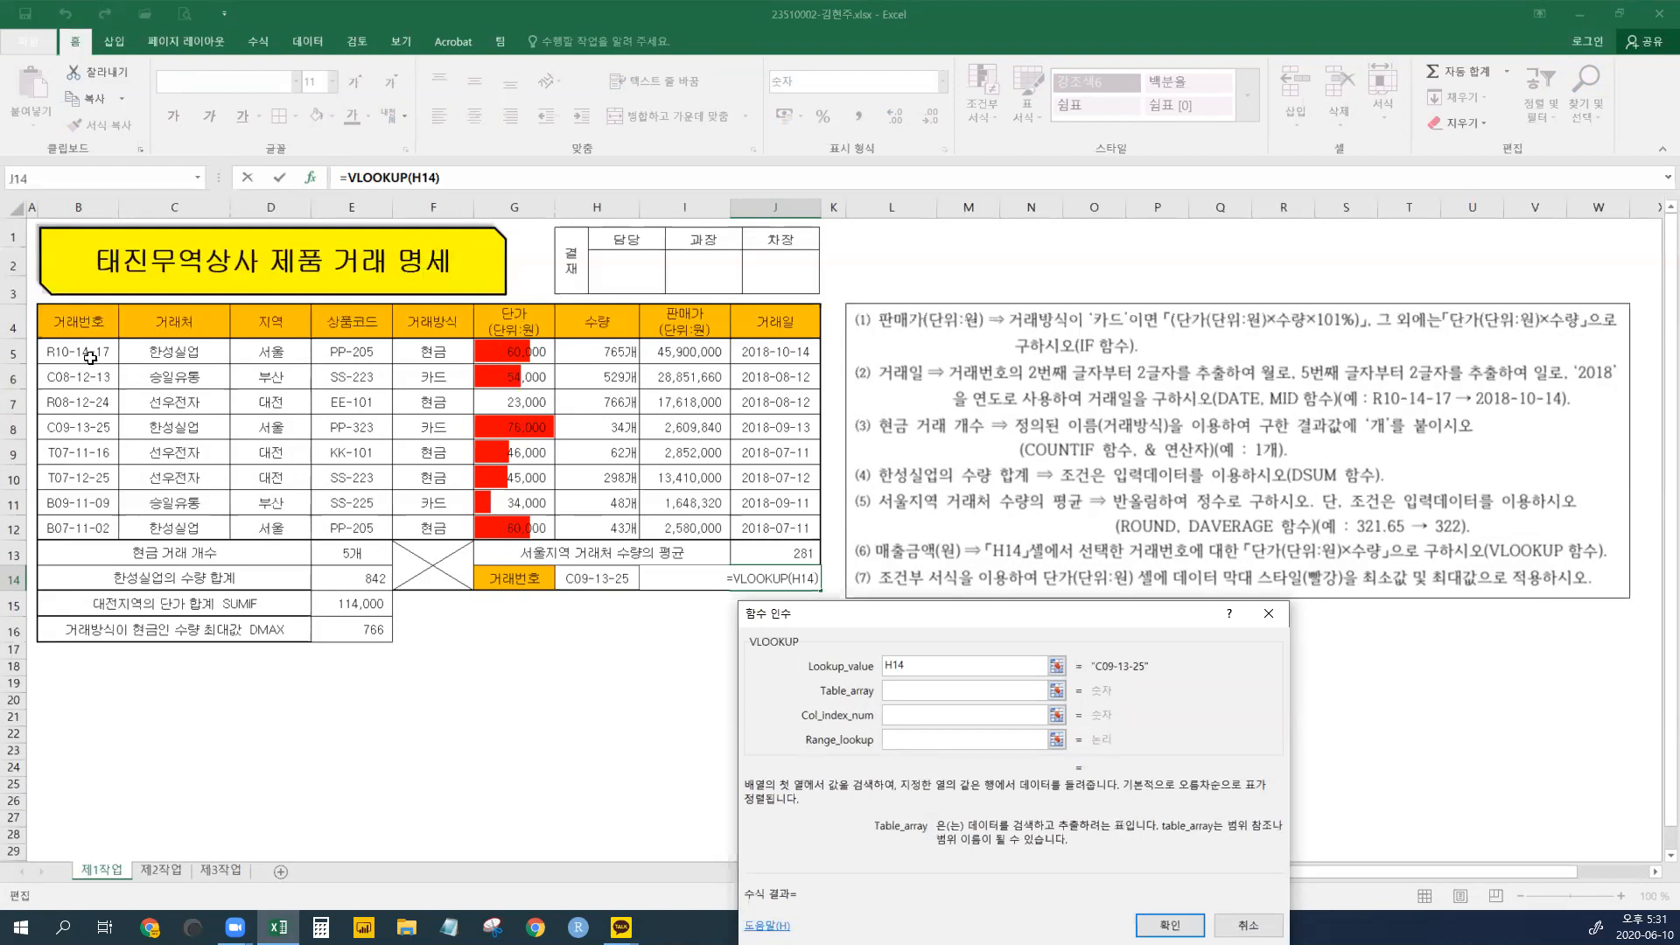
drag(90, 354, 621, 533)
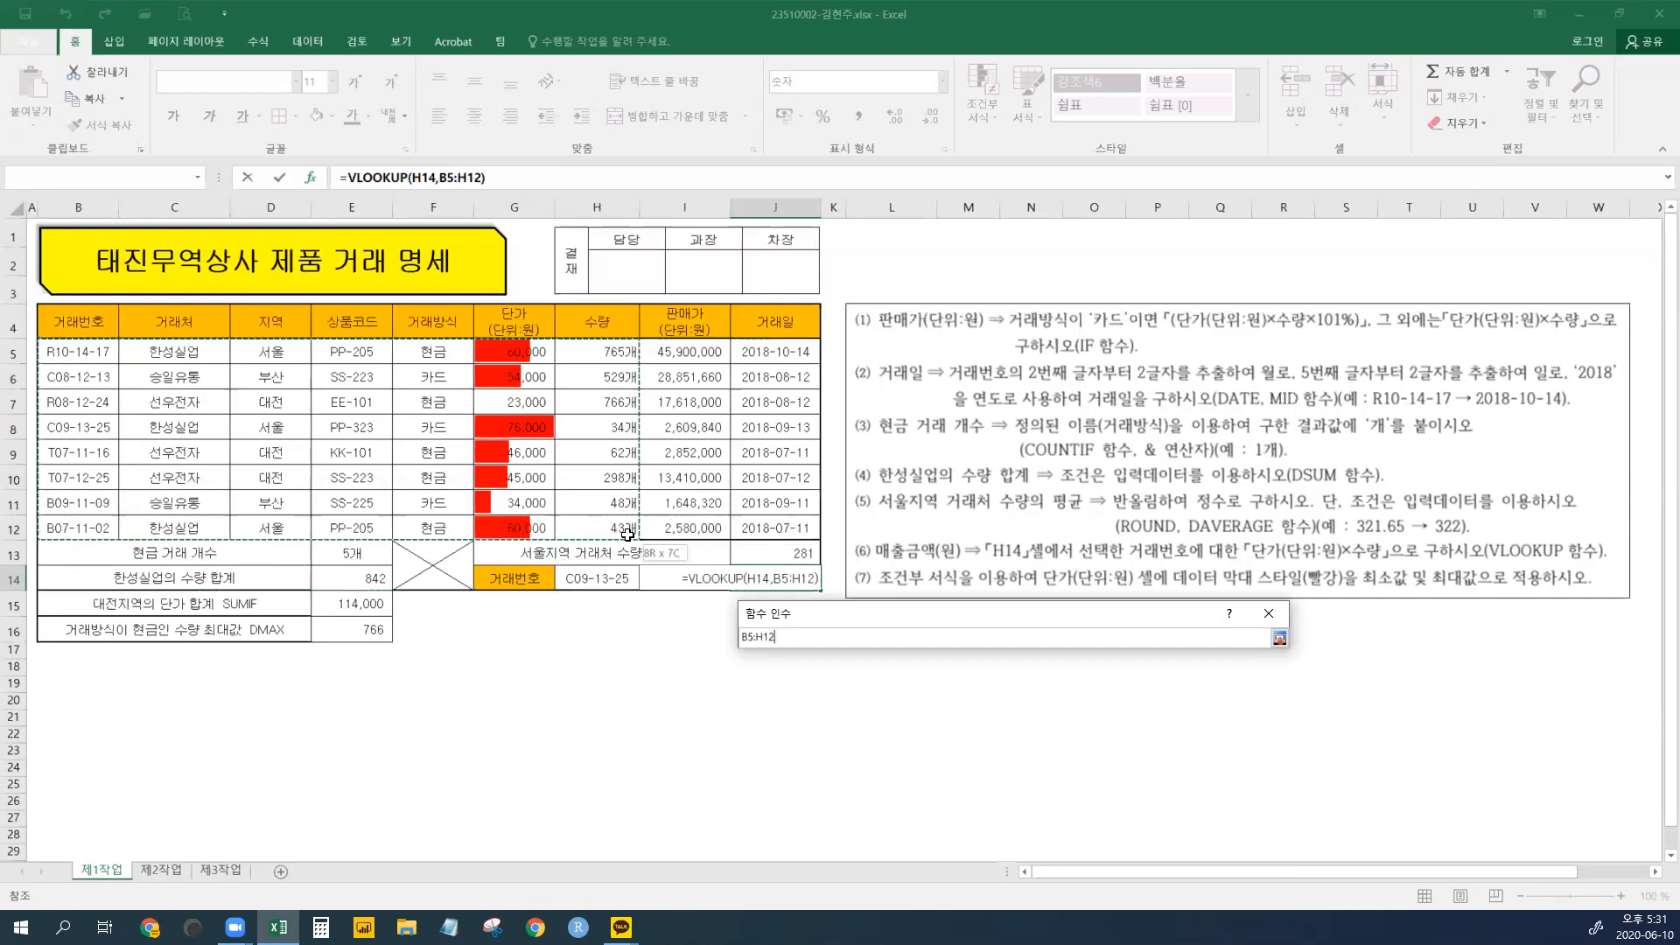
drag(627, 534, 631, 531)
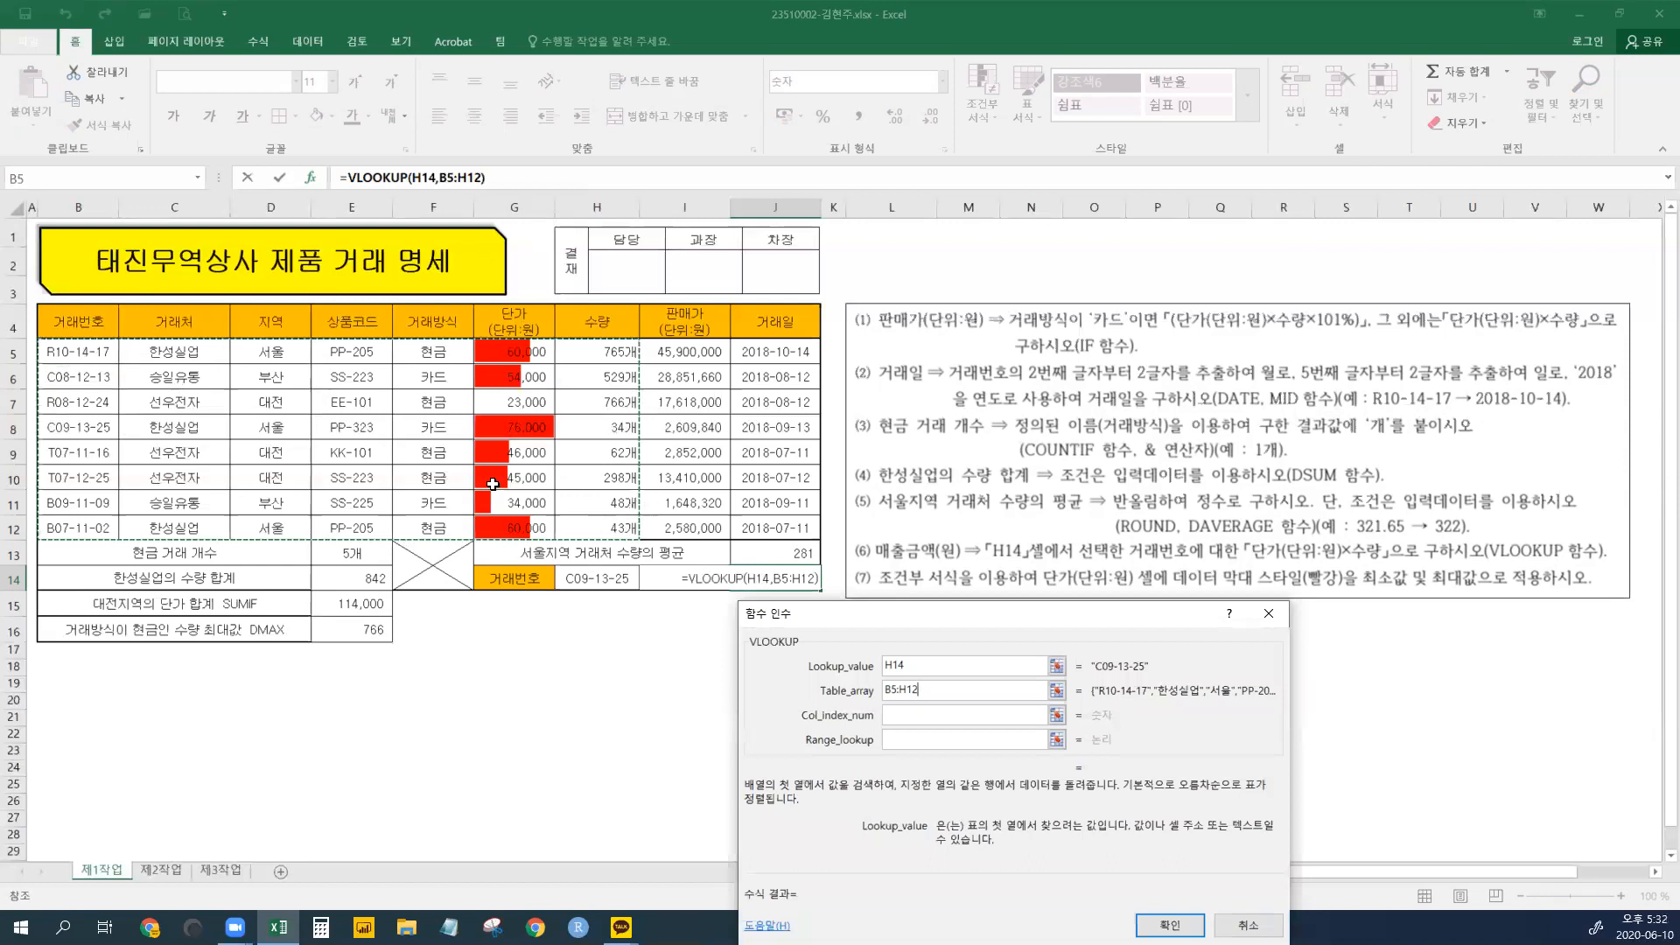
drag(65, 350, 613, 526)
- Set column index 6 and range lookup 0, then confirm so J14 shows 76,000
click(917, 714)
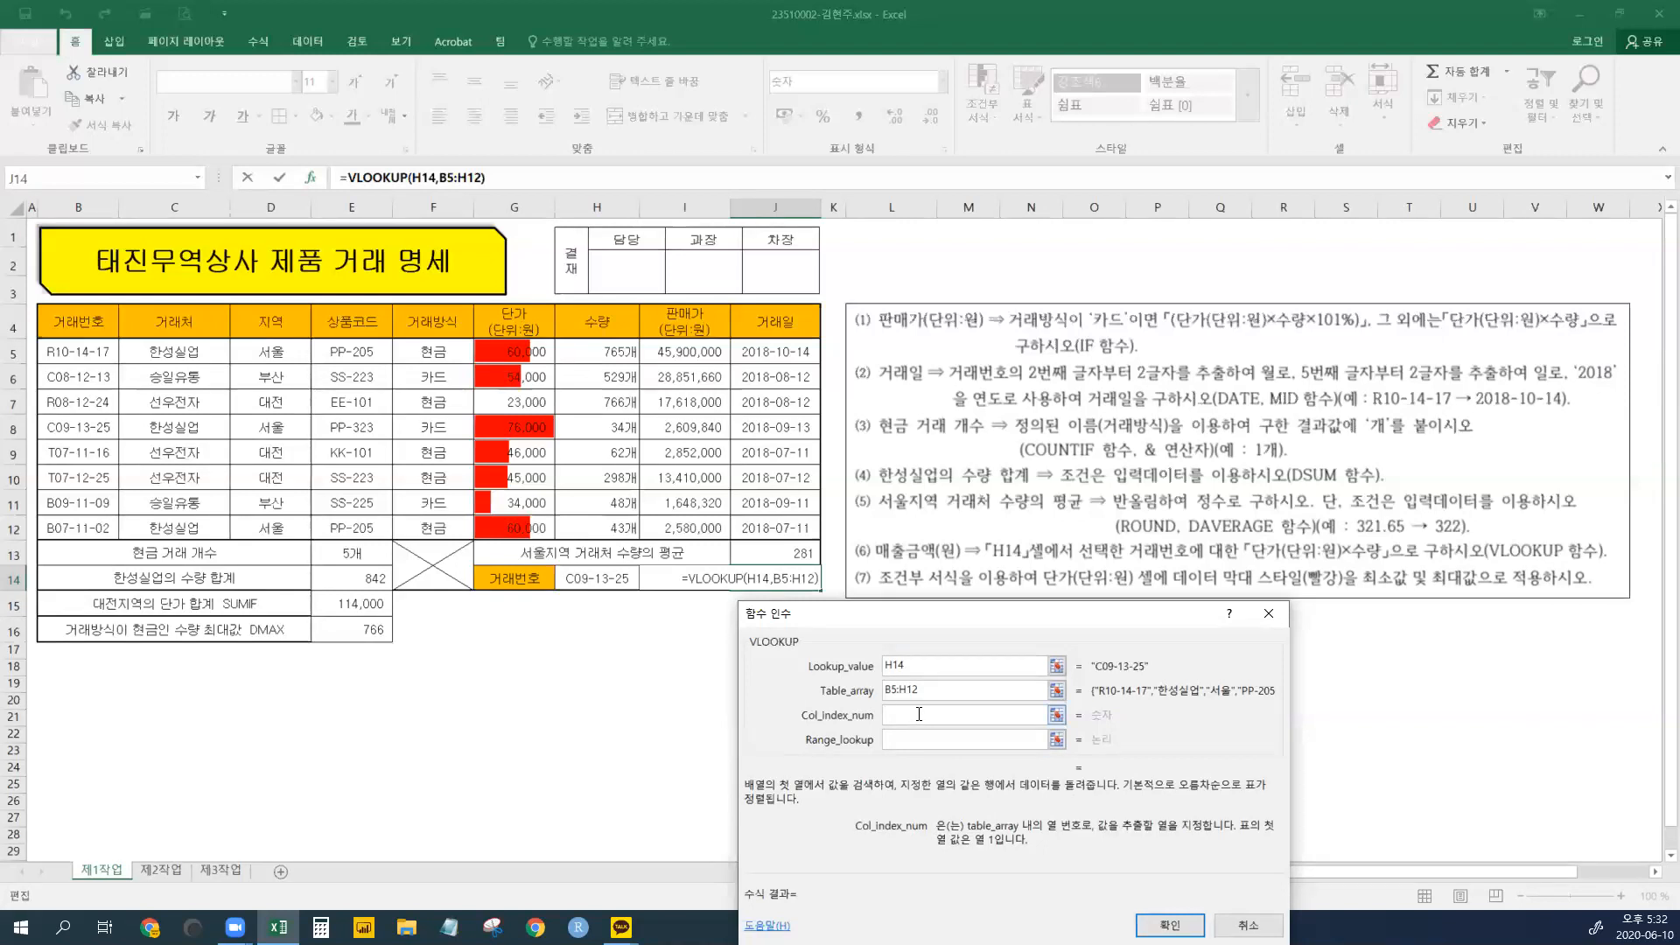
text(6)
click(908, 739)
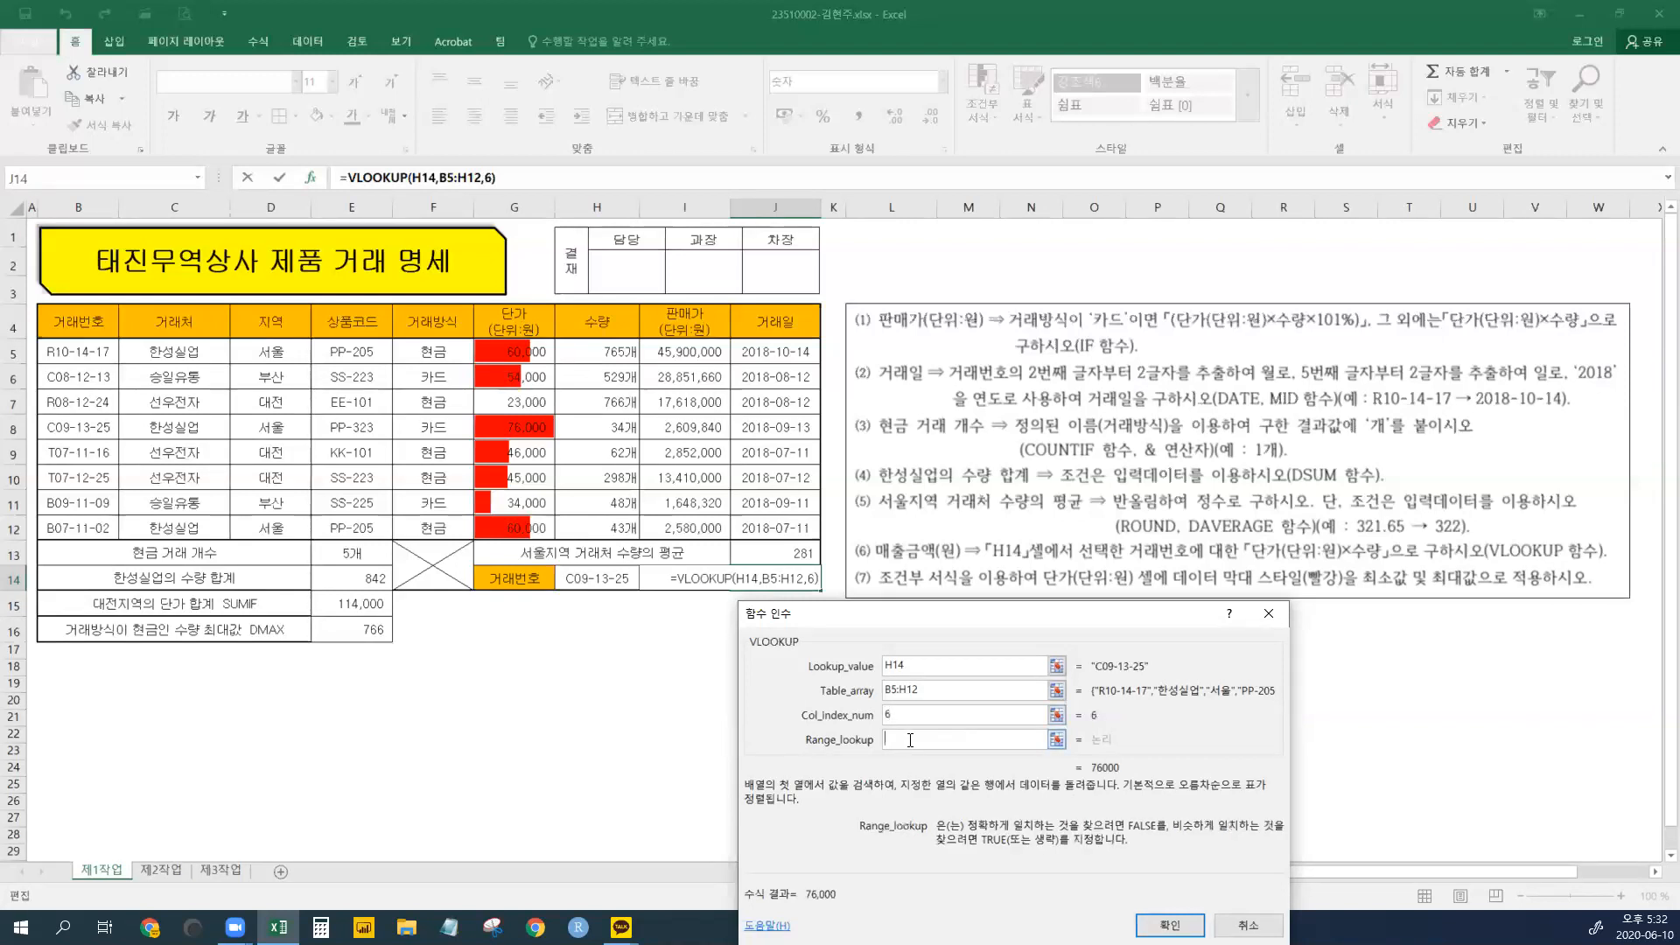
text(0)
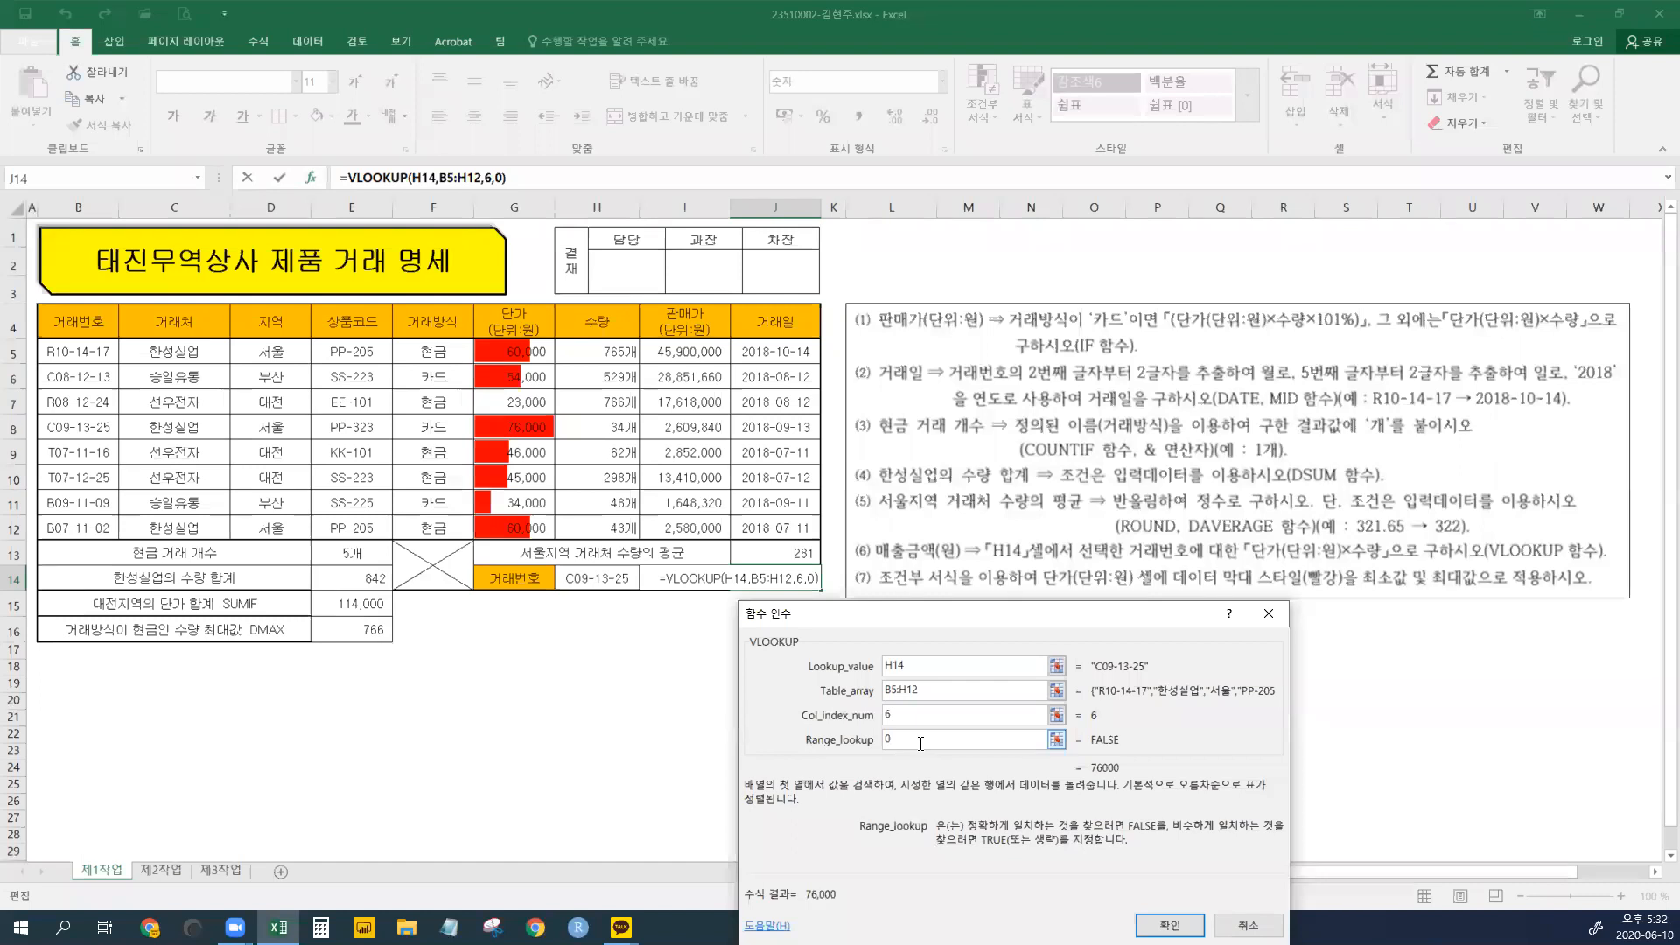
click(915, 668)
click(929, 700)
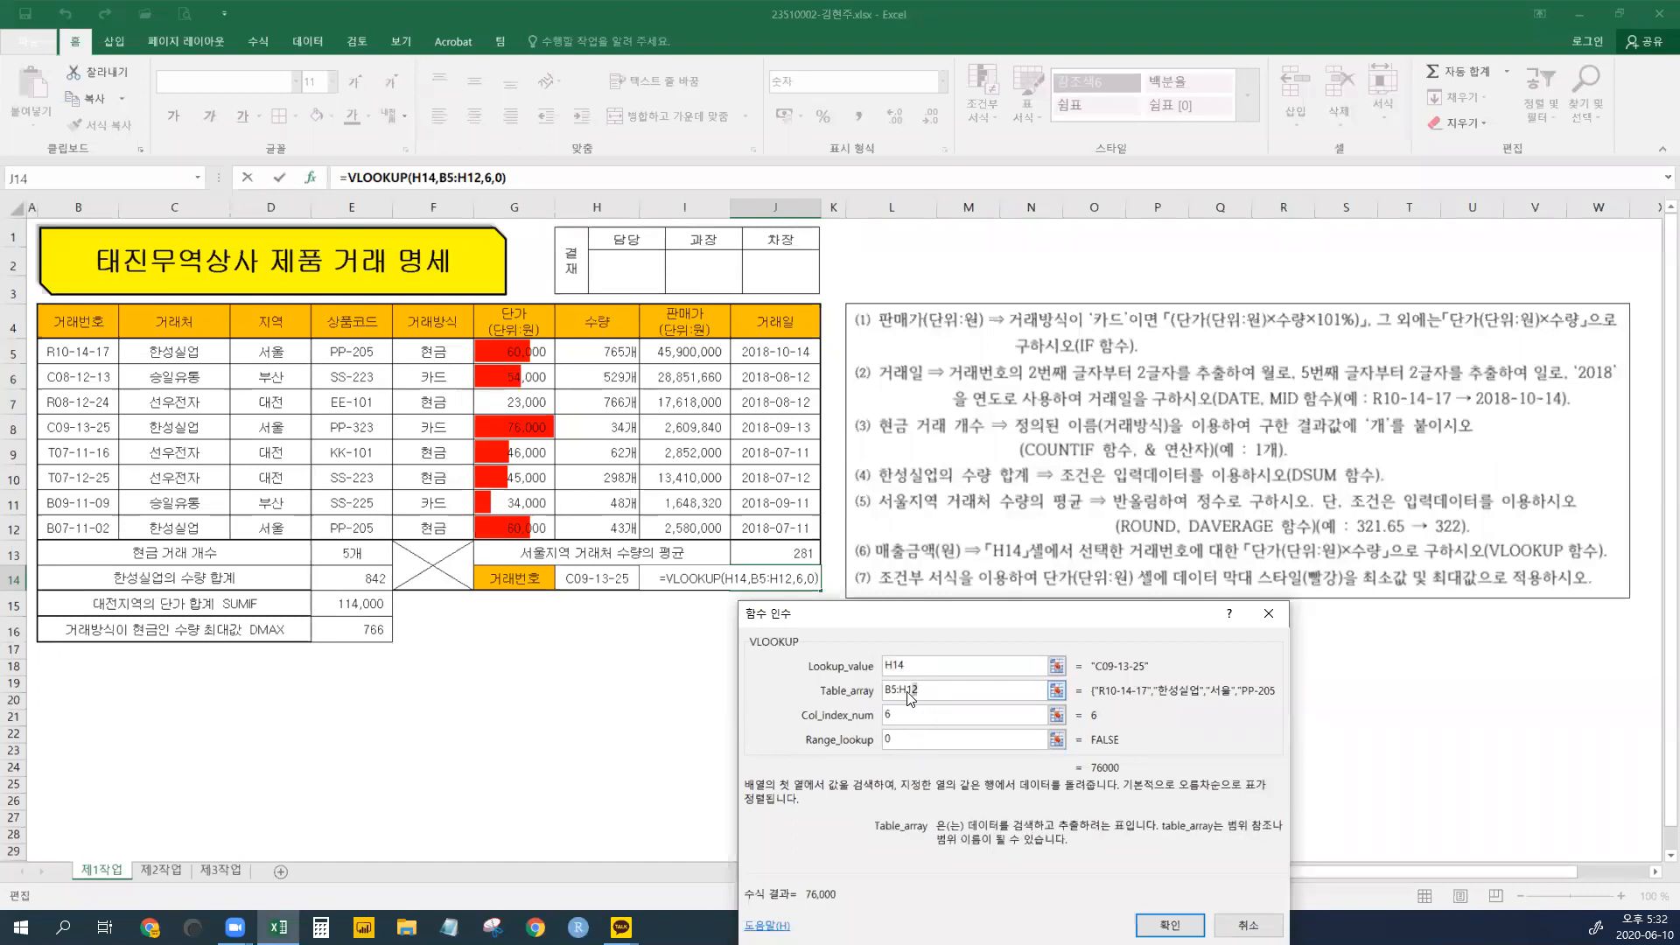
drag(873, 691, 921, 697)
click(899, 711)
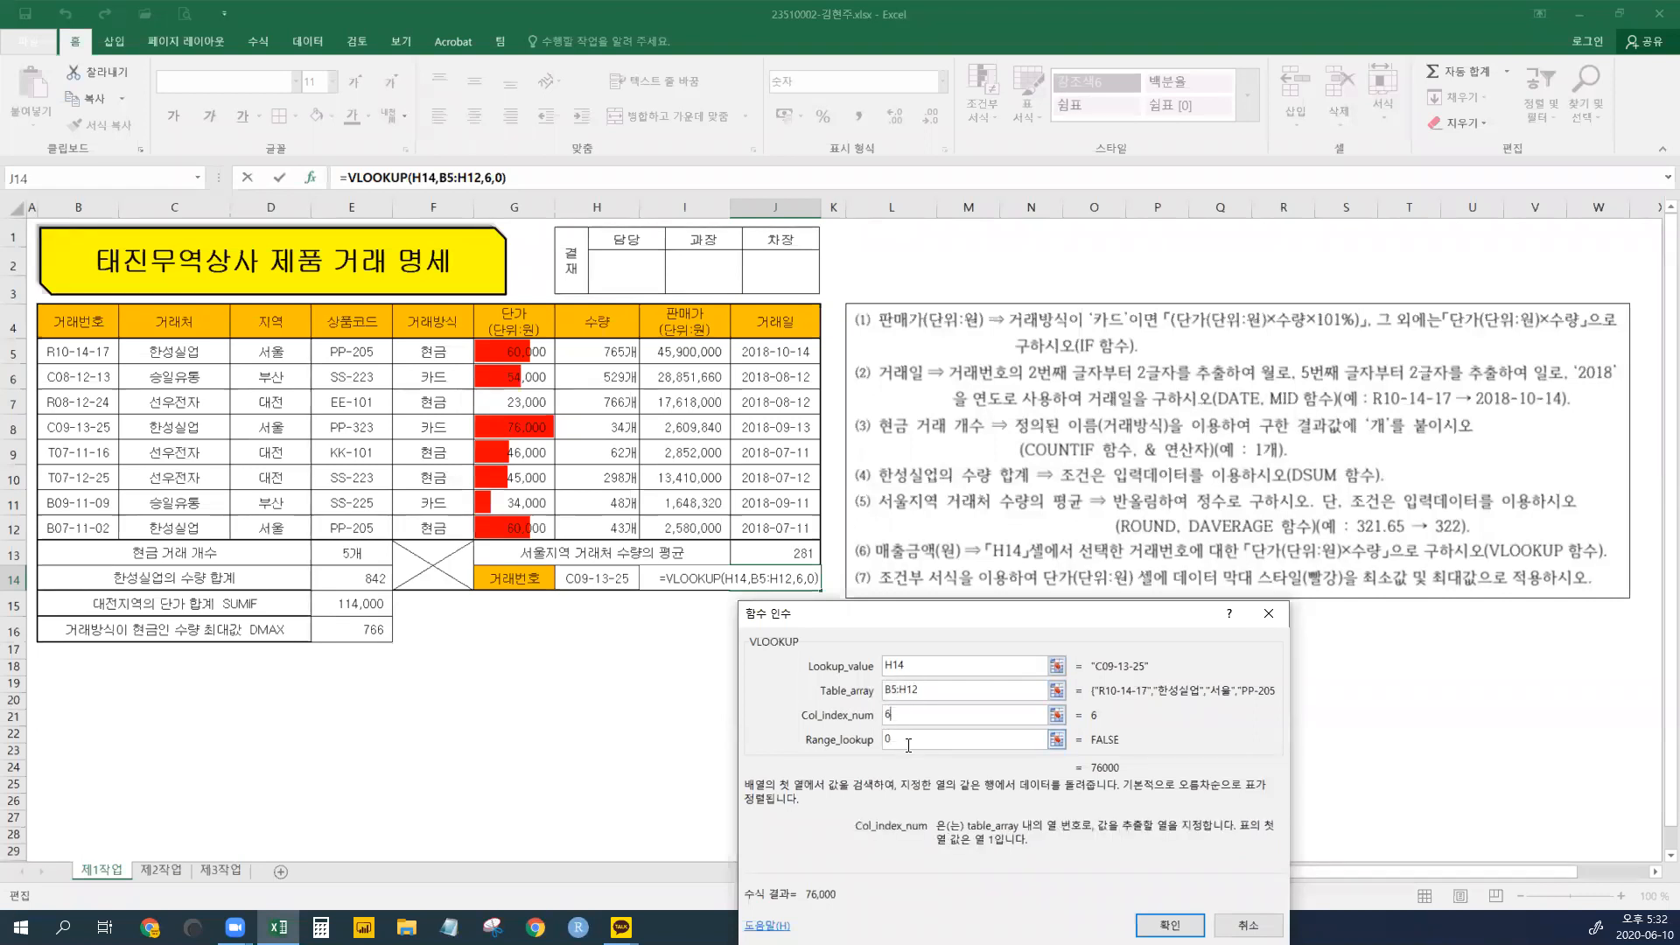
click(910, 741)
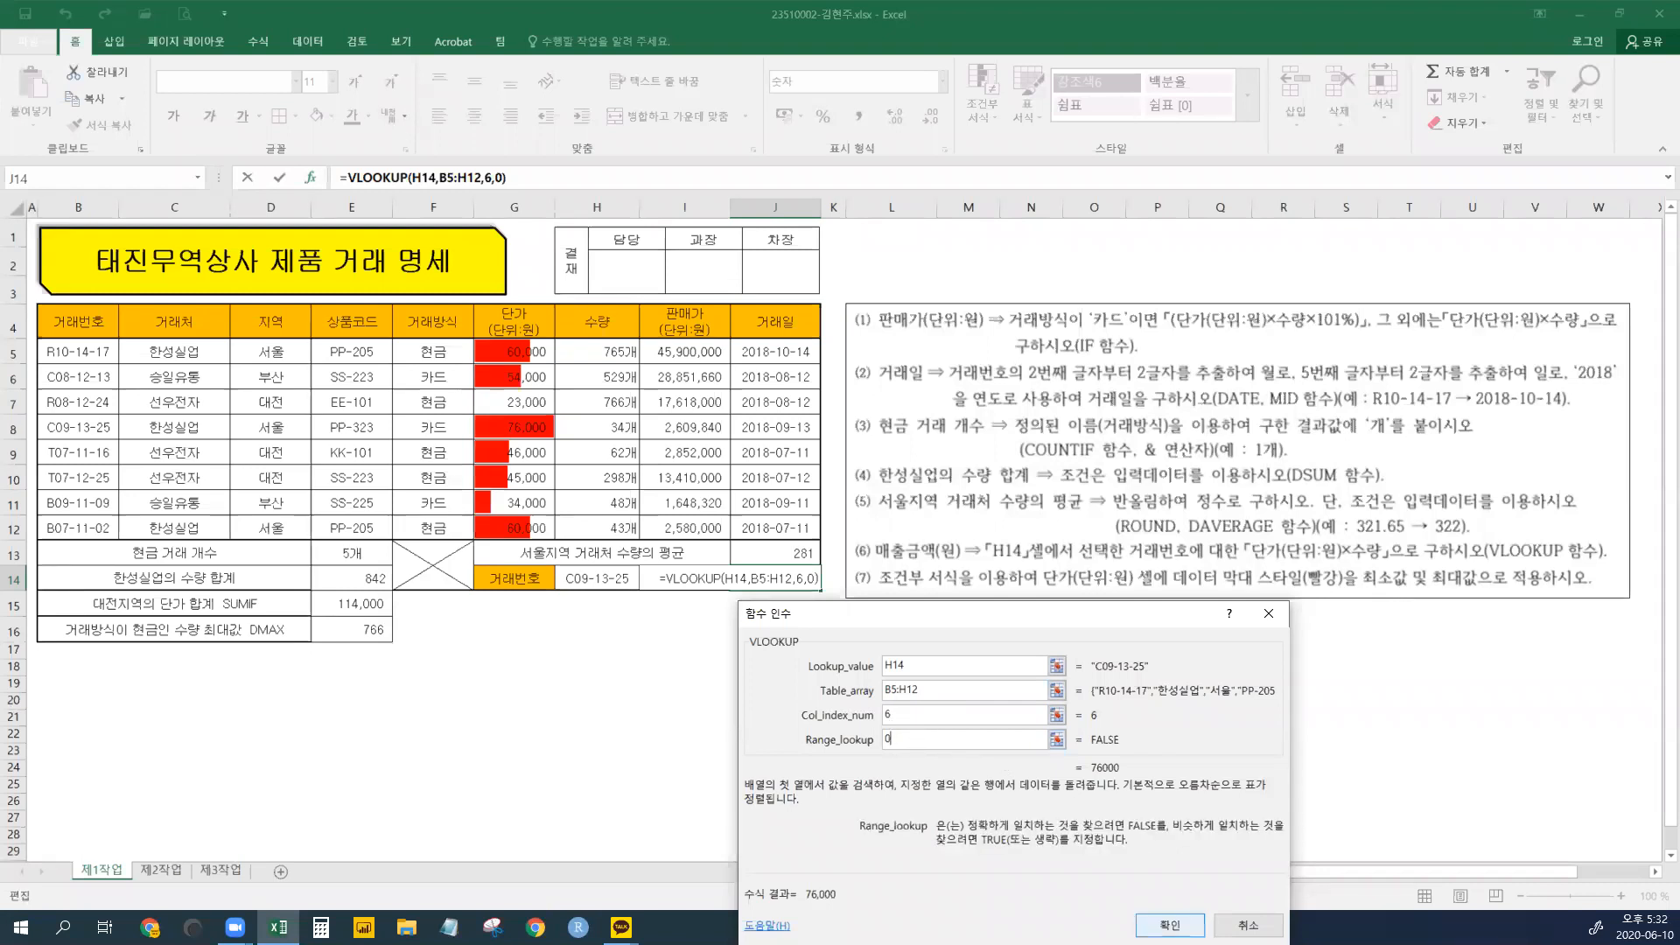
click(1170, 925)
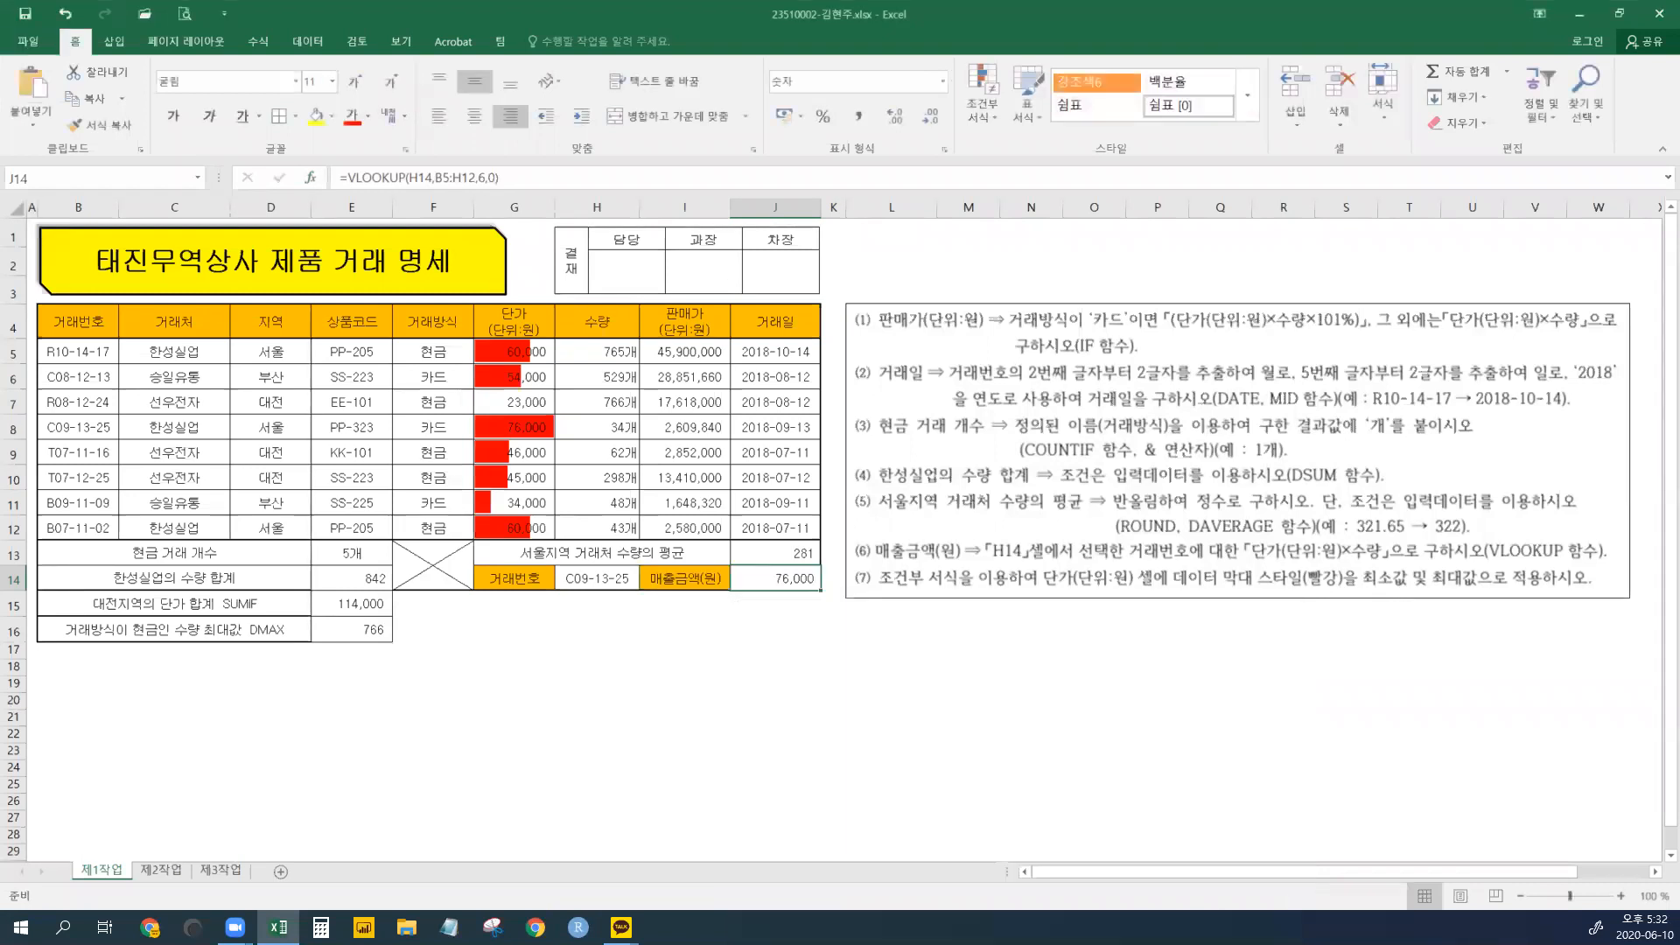
click(584, 585)
click(646, 581)
click(600, 667)
click(646, 581)
click(612, 627)
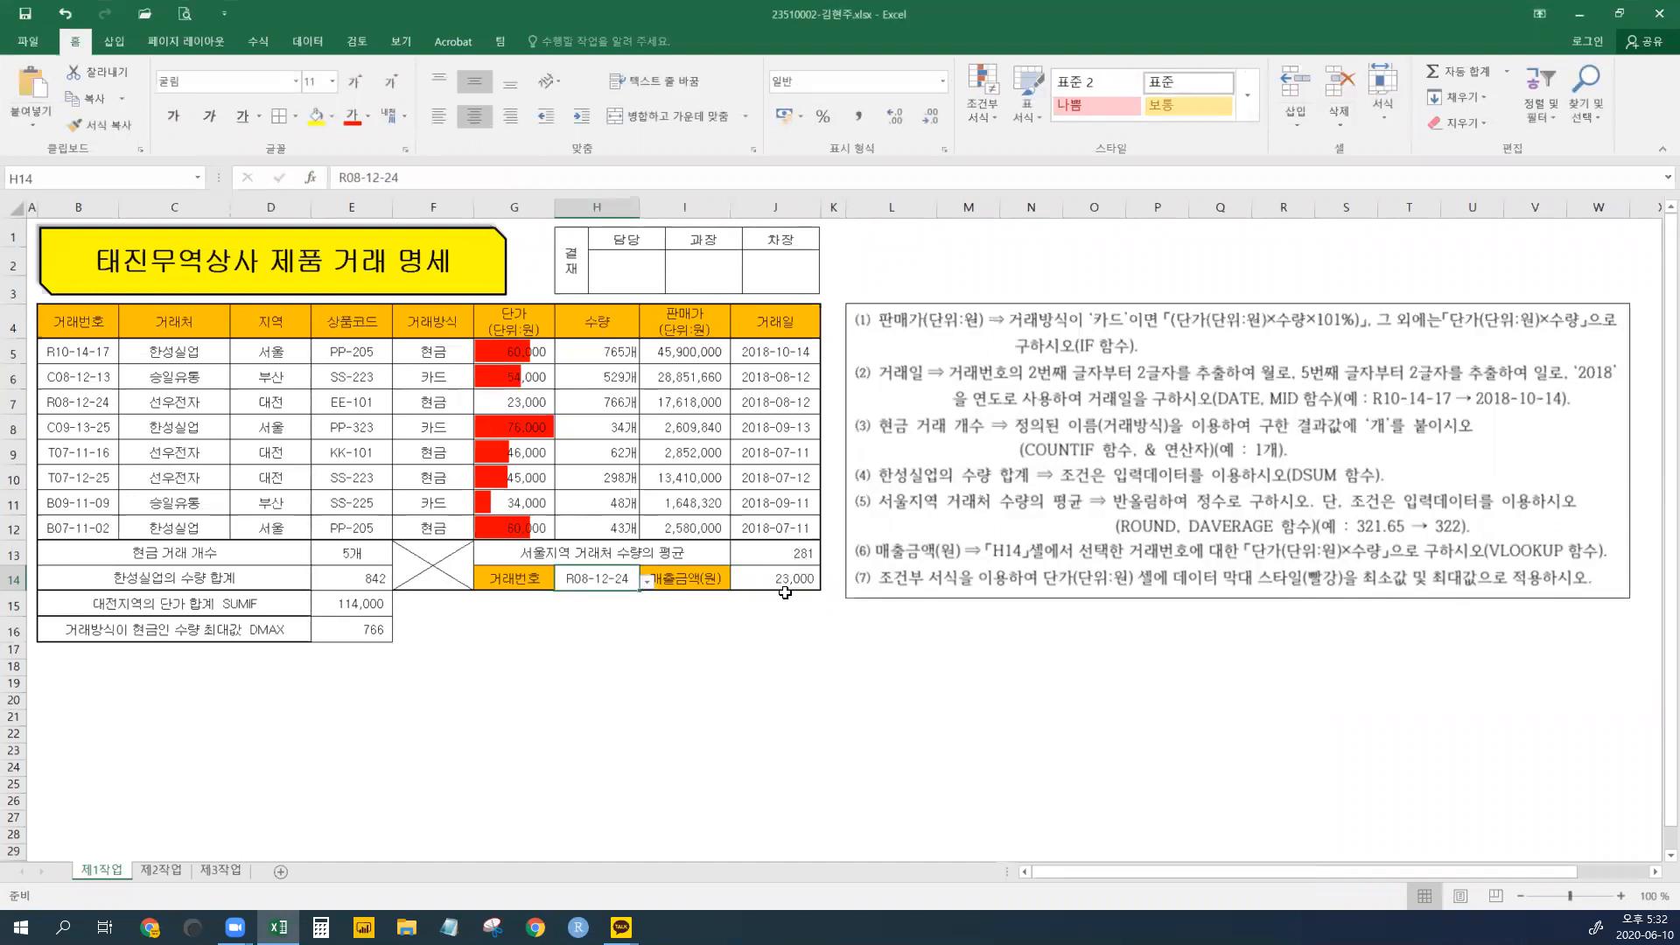
click(647, 581)
click(603, 640)
click(779, 582)
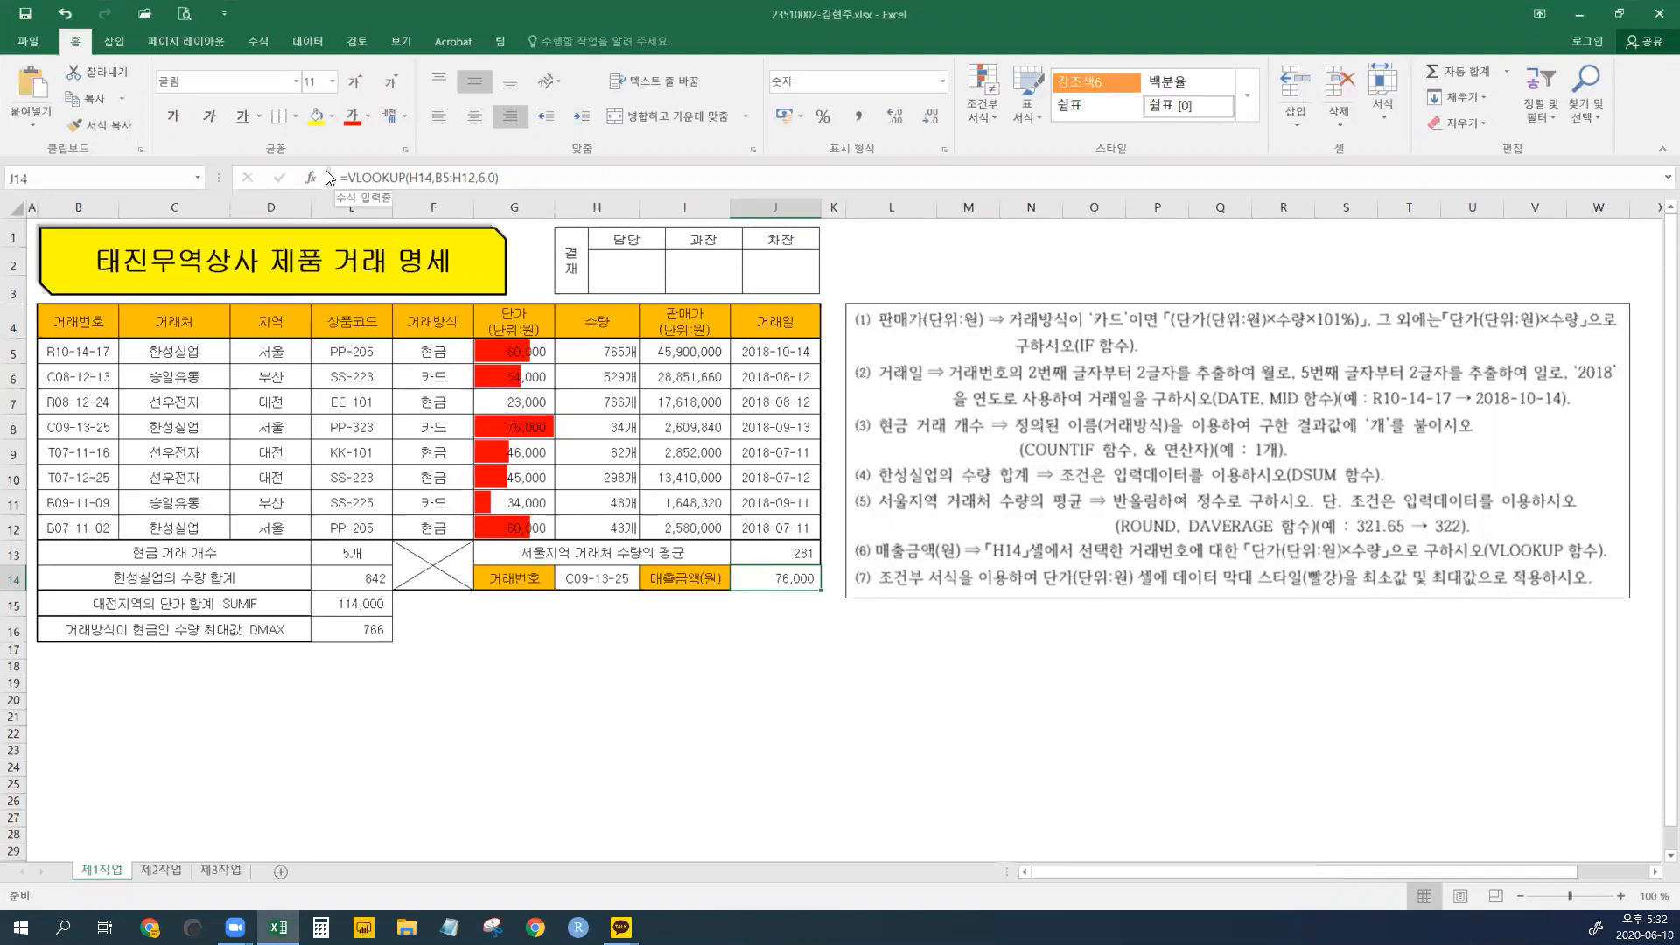
- Change J14 to =VLOOKUP(H14,B5:H12,6,0)*VLOOKUP(H14,B5:H12,7,0), showing 2,584,000
drag(348, 177, 509, 177)
key(ctrl+c)
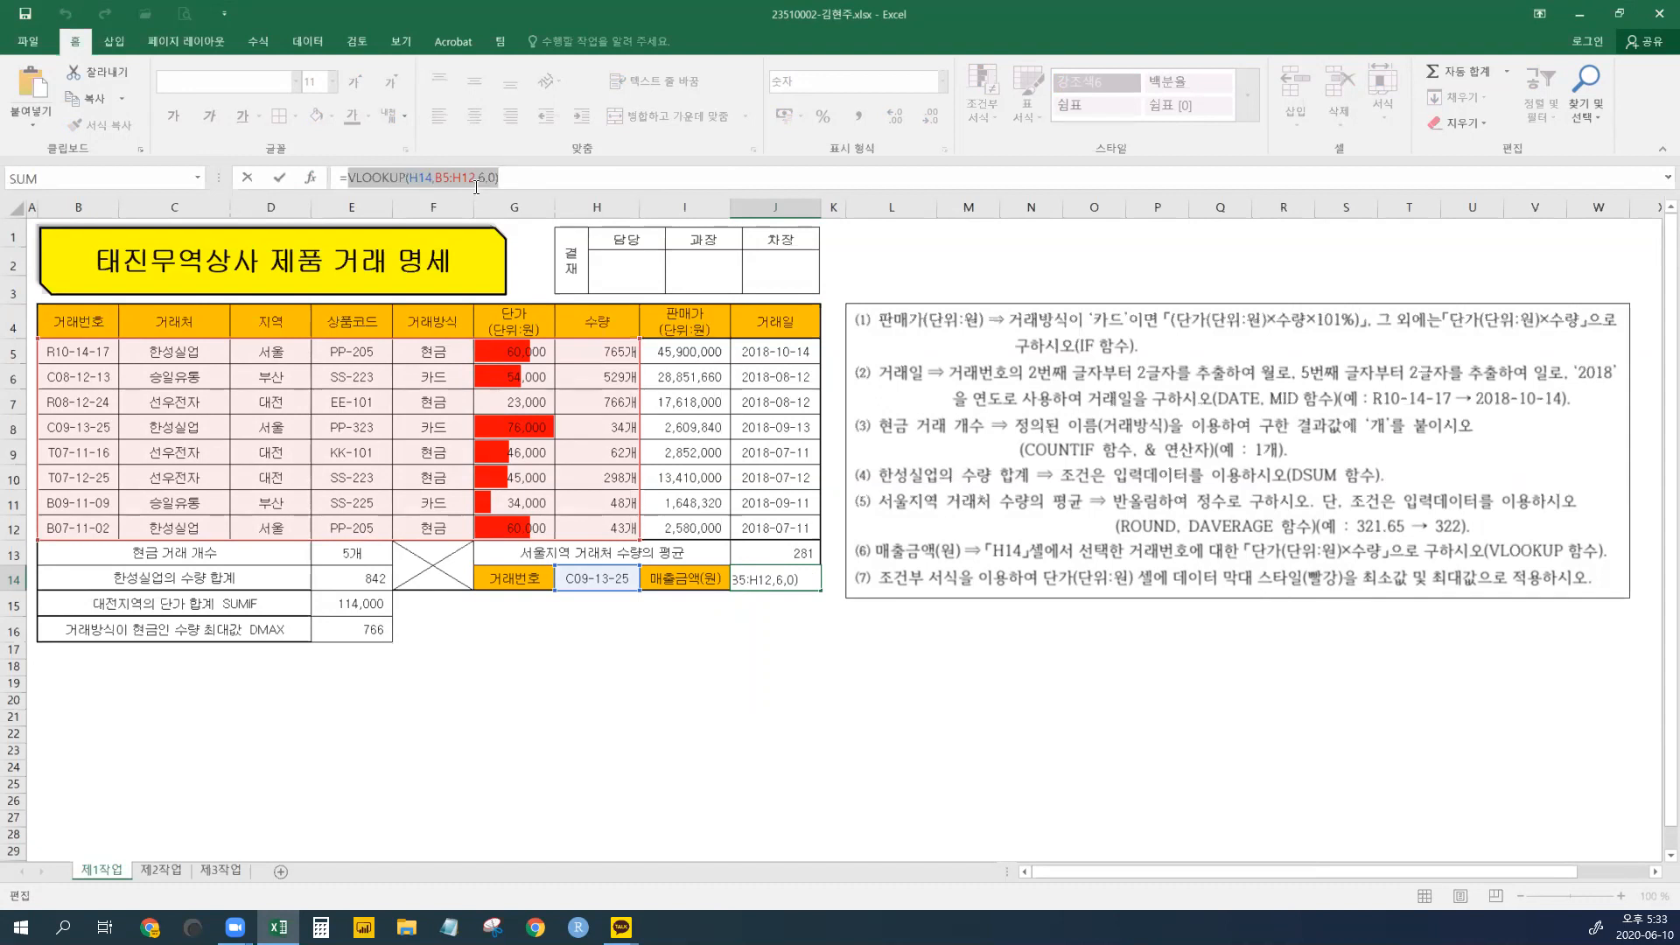
click(532, 180)
text(*)
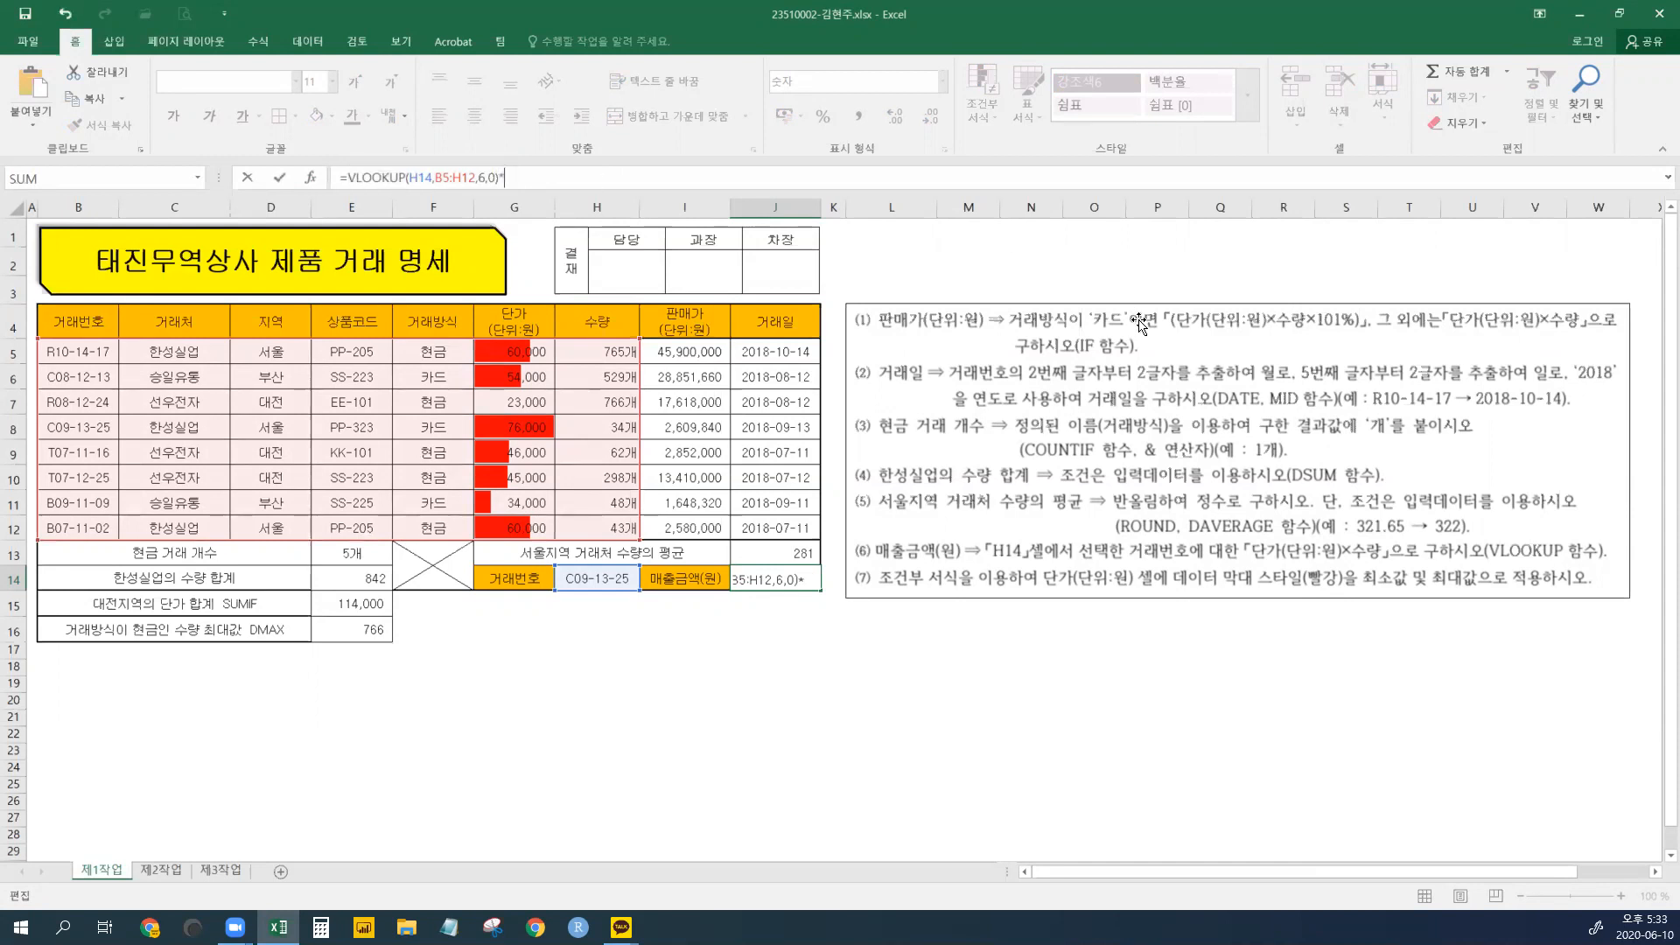
key(ctrl+v)
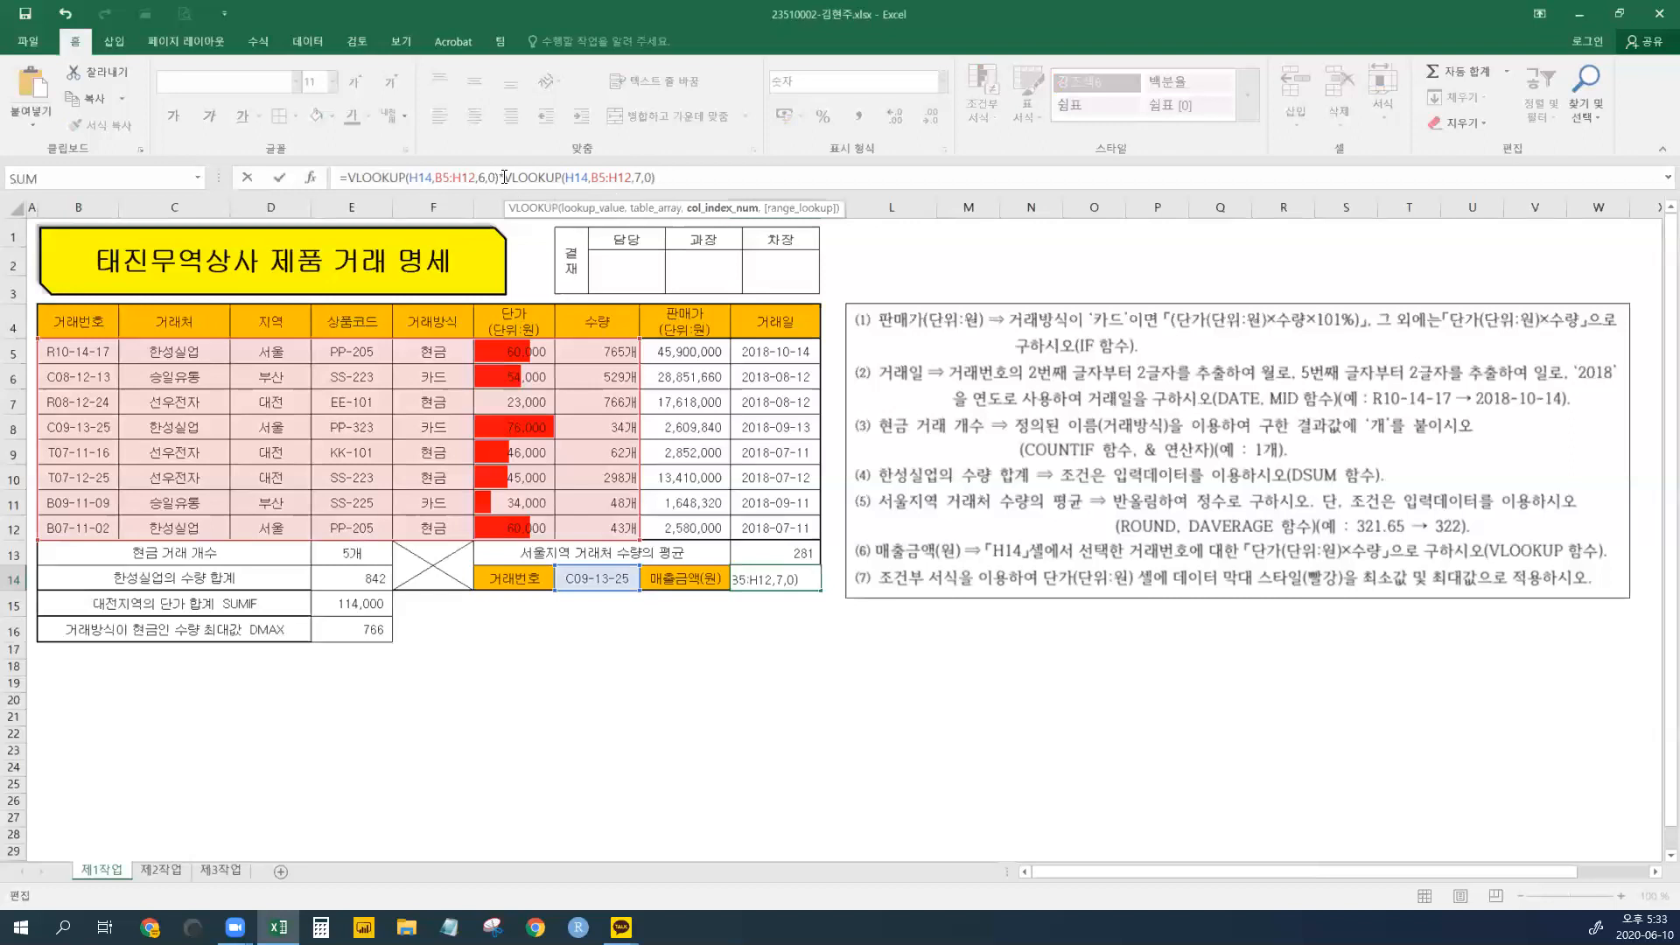
drag(503, 178, 660, 181)
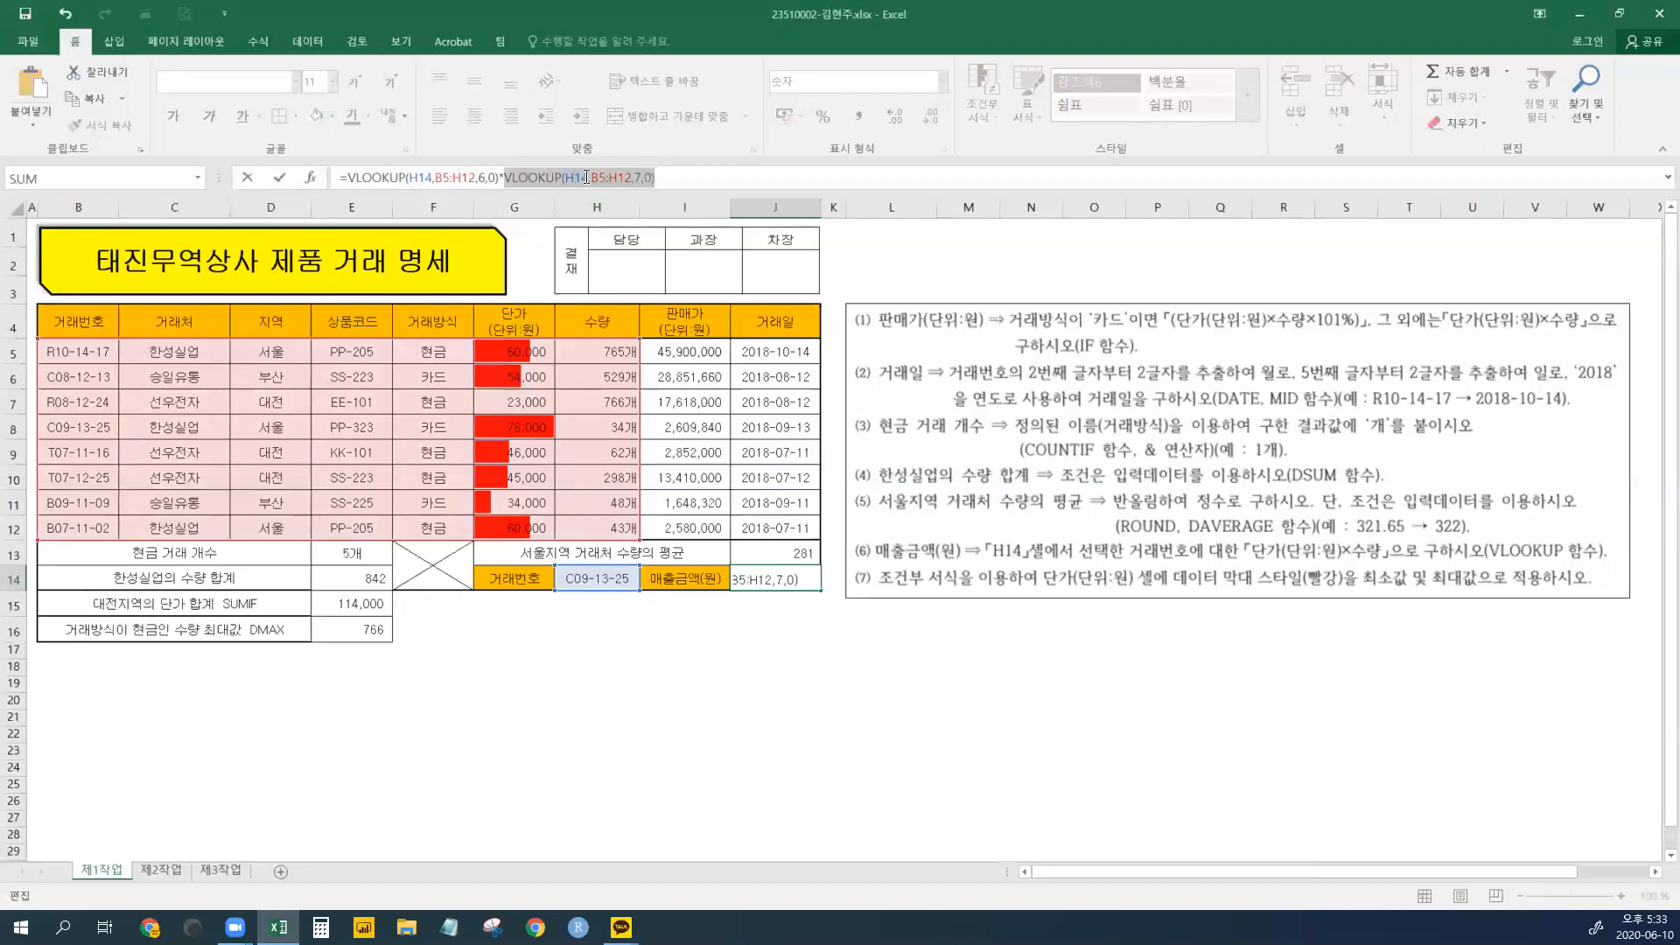
drag(499, 180, 352, 179)
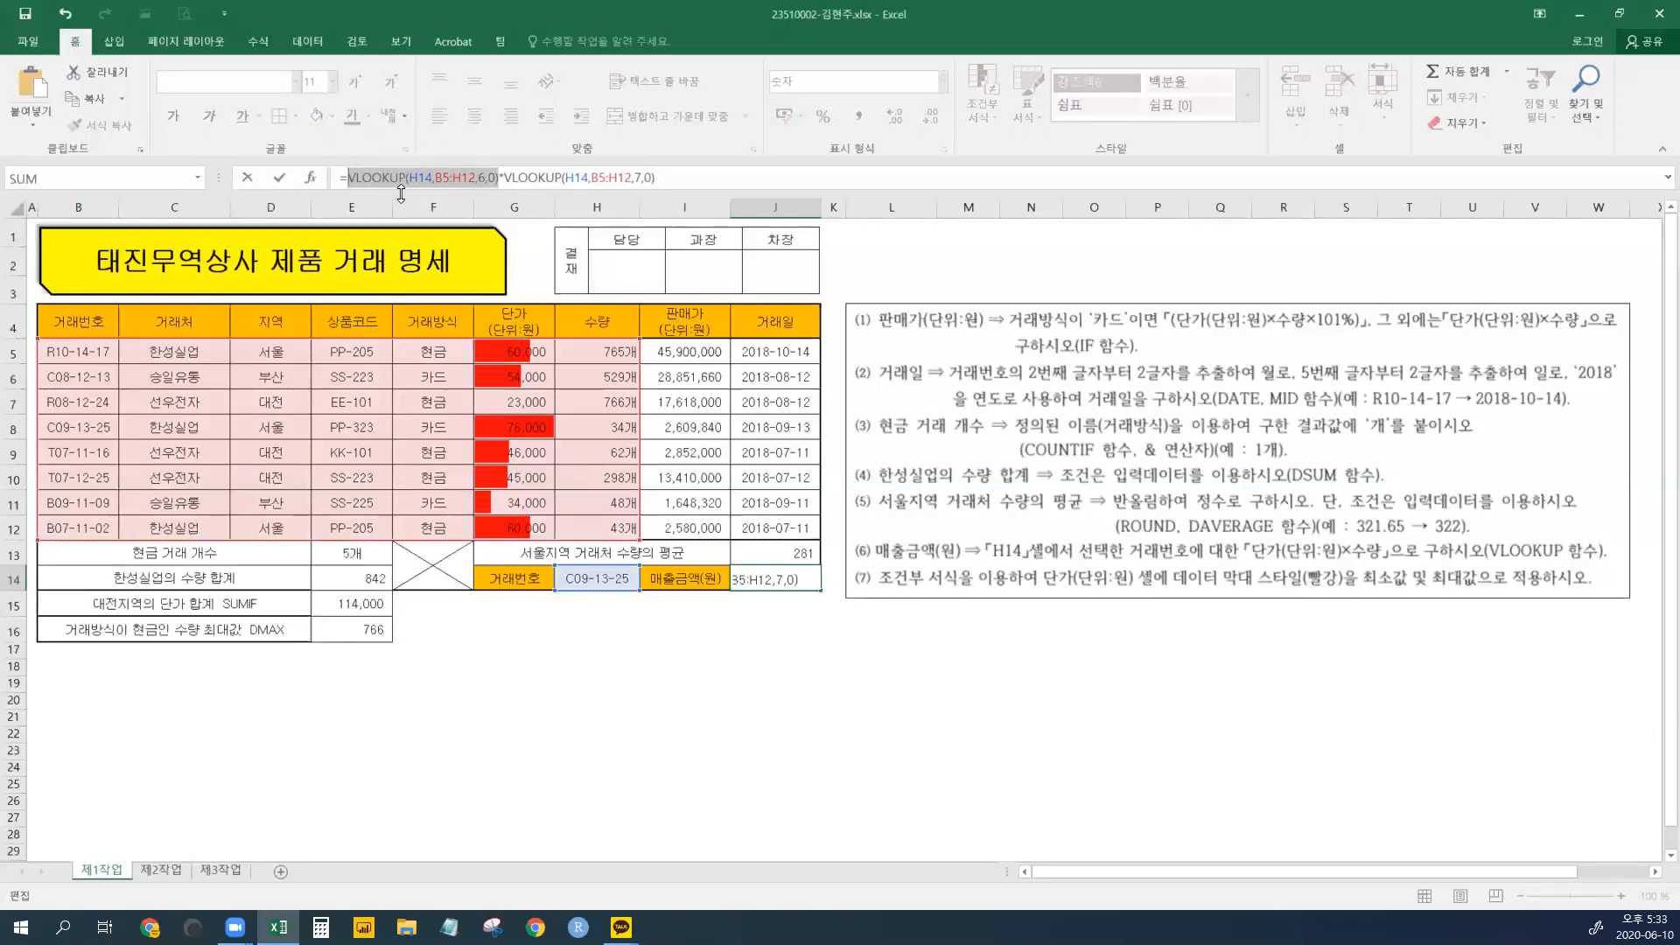
click(498, 178)
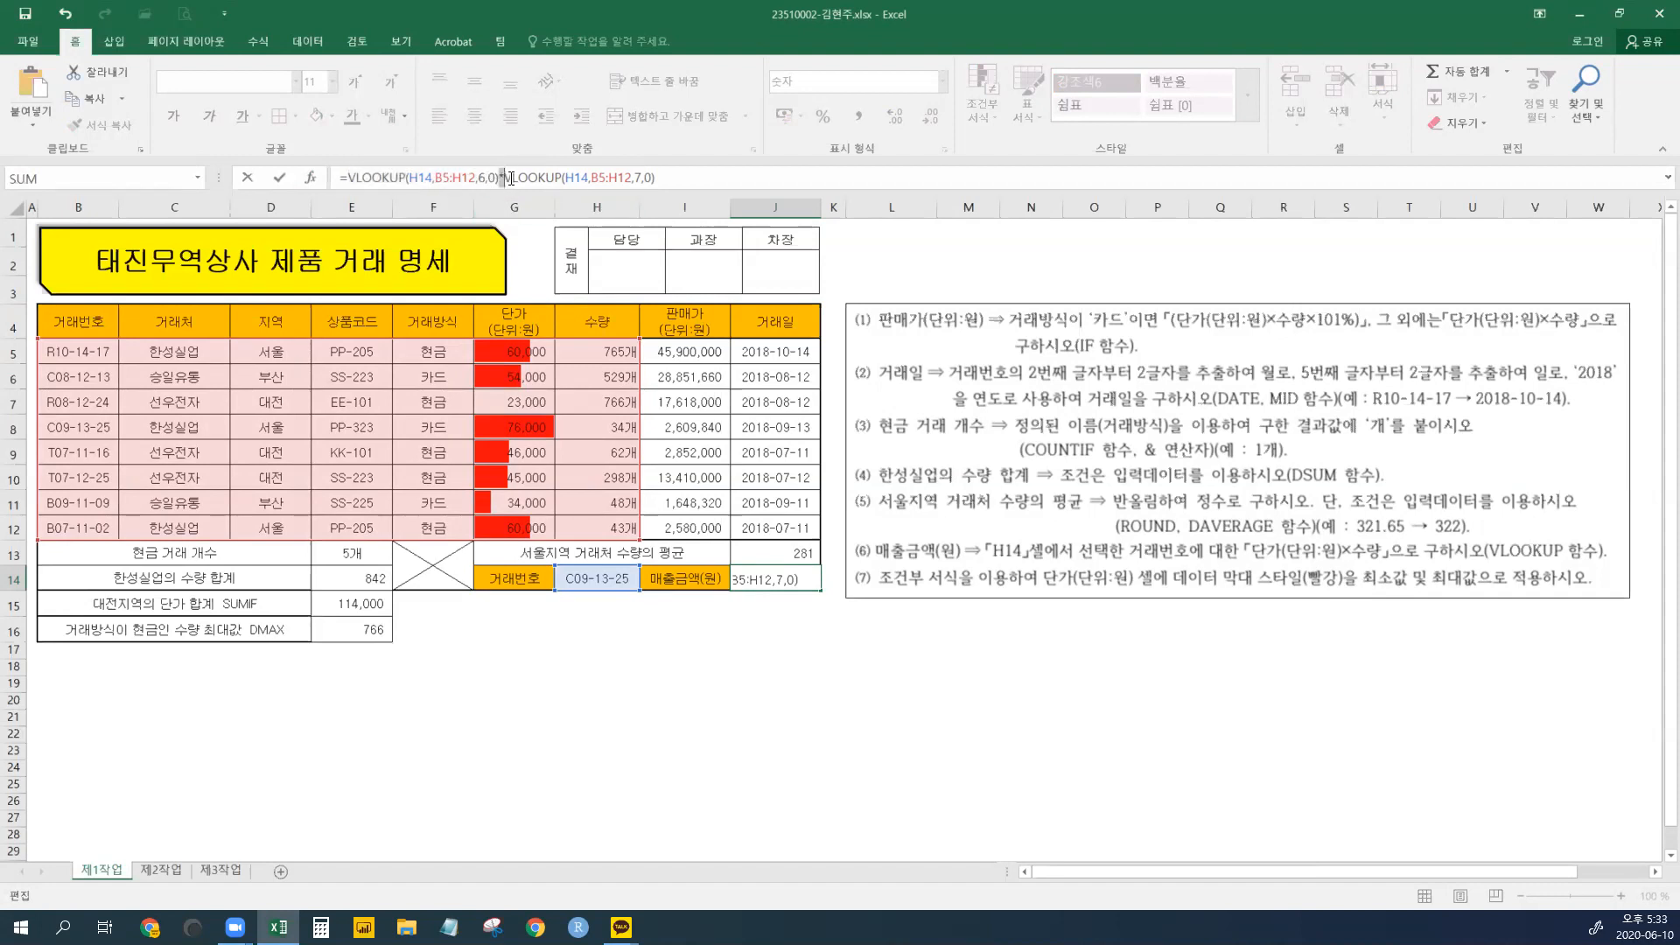
drag(348, 180, 337, 179)
key(Return)
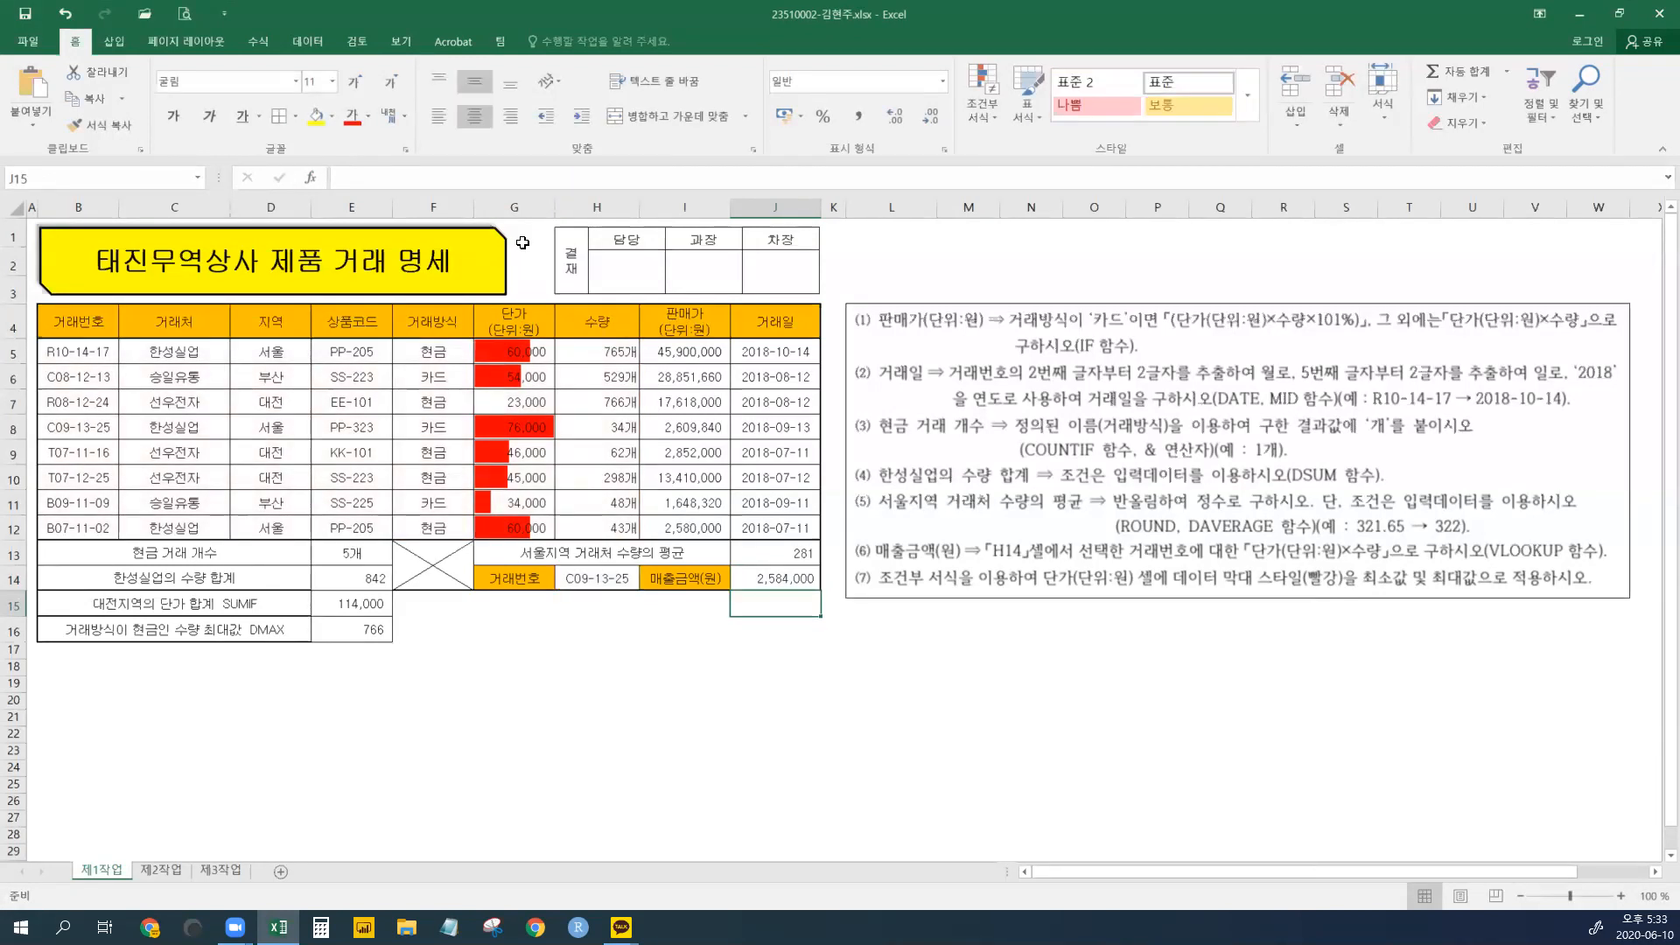
- Switch H14's transaction to C08-12-13, then B09-11-09, and finally T07-11-16
click(779, 585)
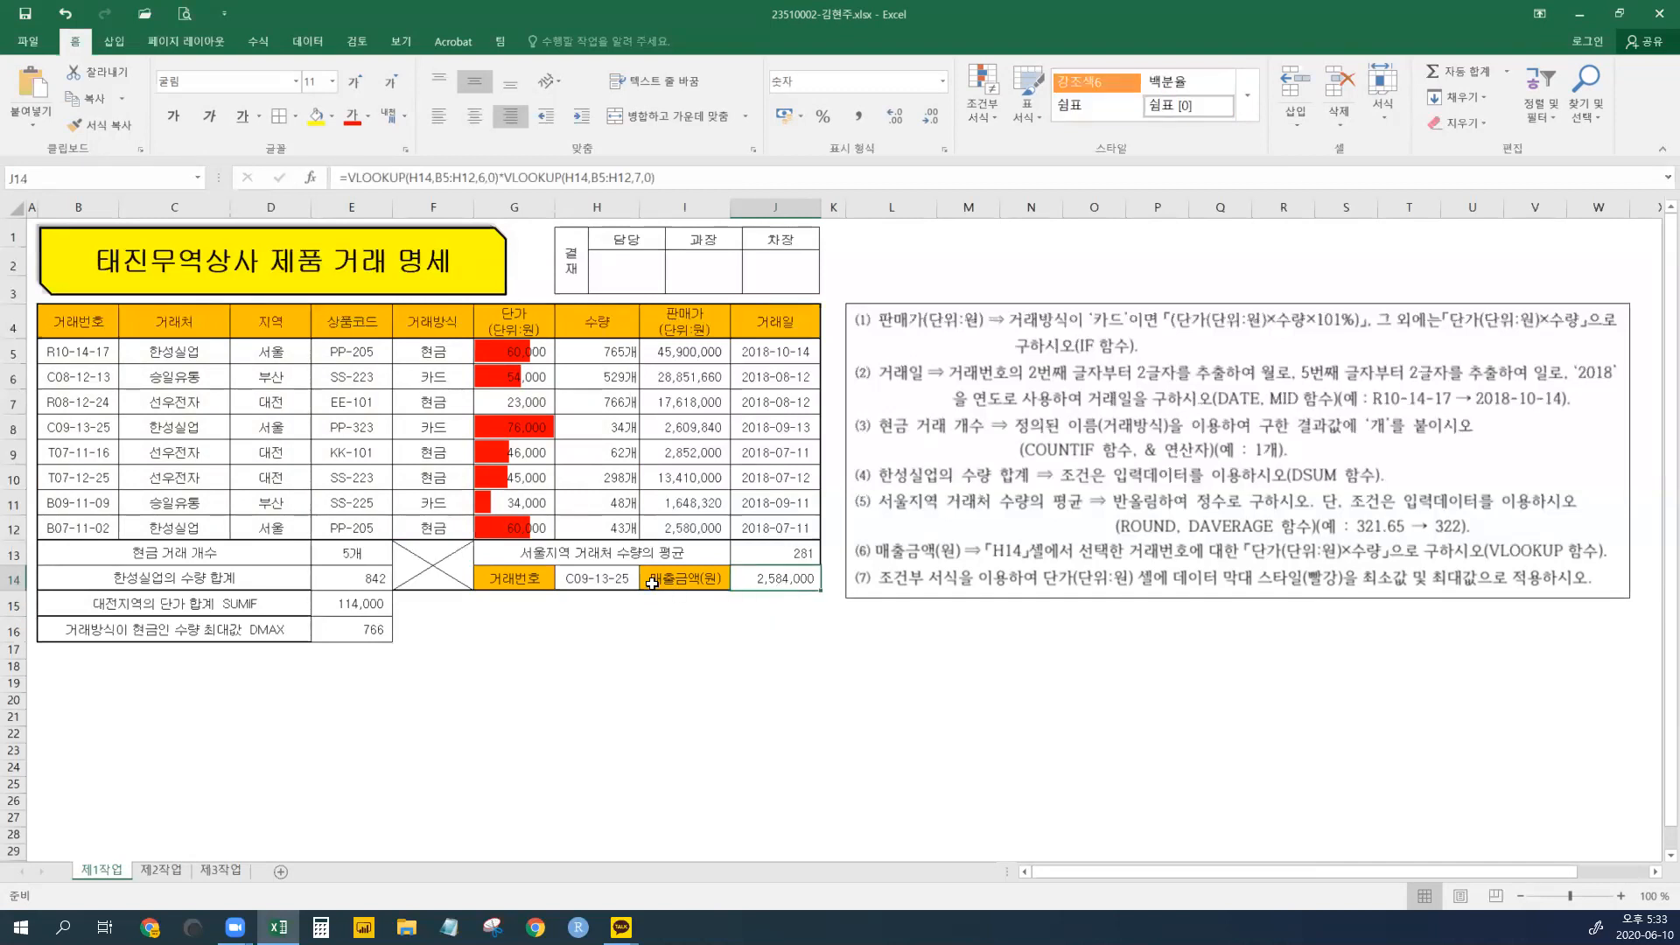
click(604, 579)
click(648, 584)
click(609, 607)
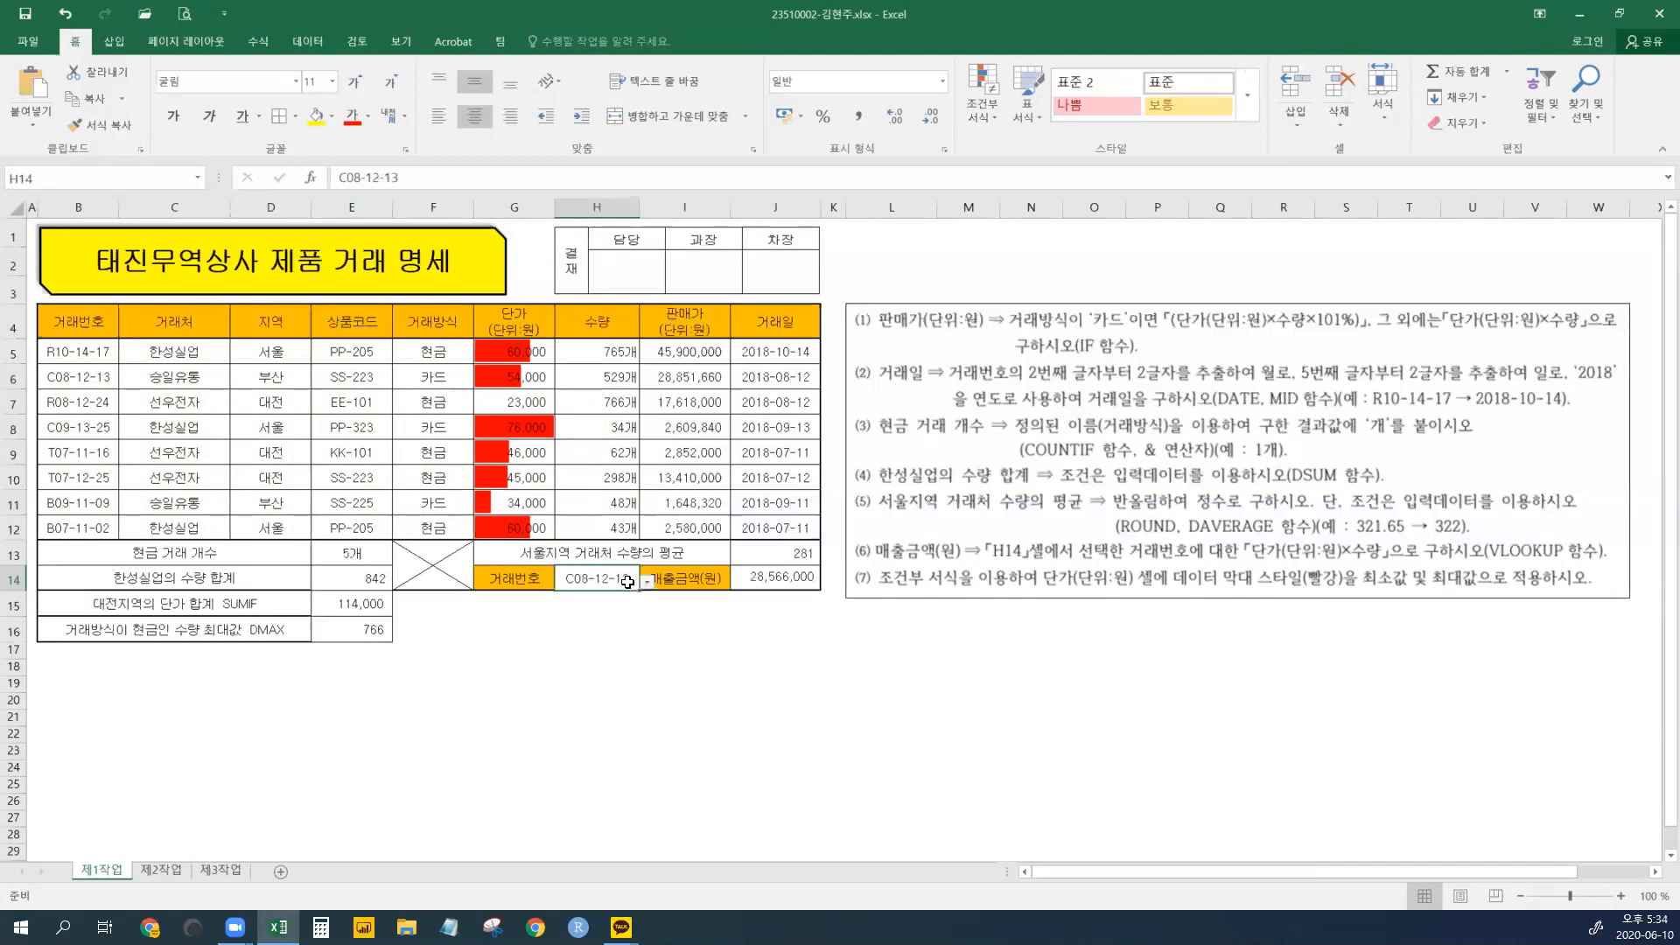
click(648, 584)
click(595, 682)
click(648, 582)
click(611, 654)
- Verify J14 now shows 2,852,000 and save the workbook
click(786, 580)
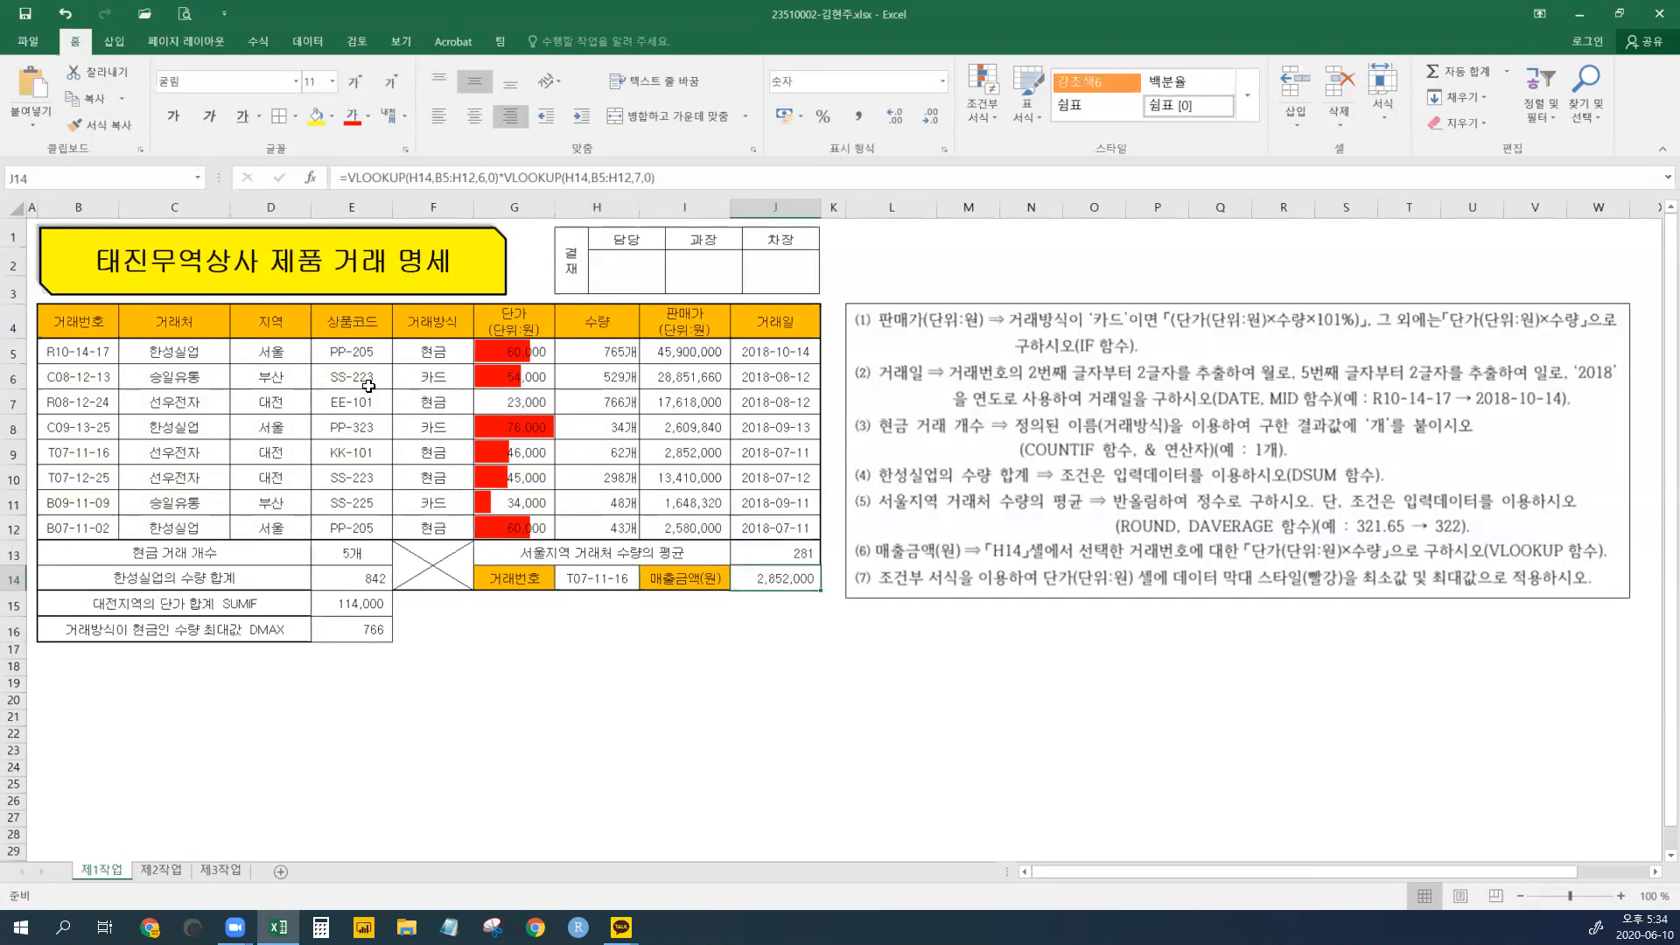
click(28, 16)
click(769, 636)
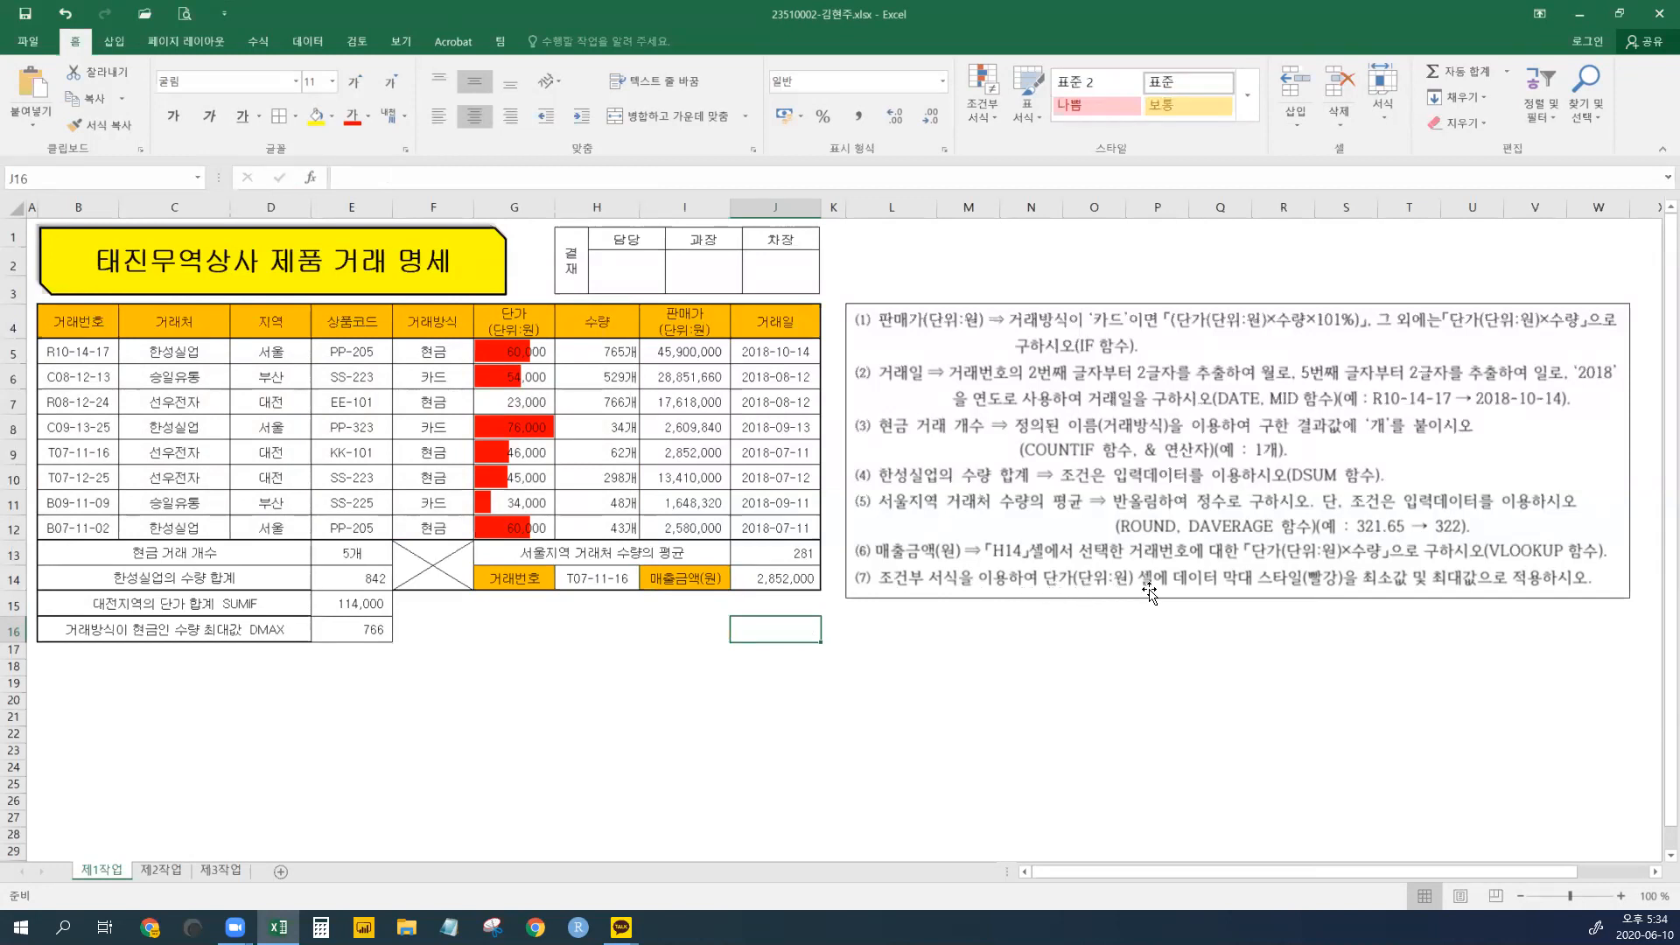
- Apply Red Data Bar solid-fill conditional formatting to the unit prices in G5:G12
drag(525, 351, 525, 528)
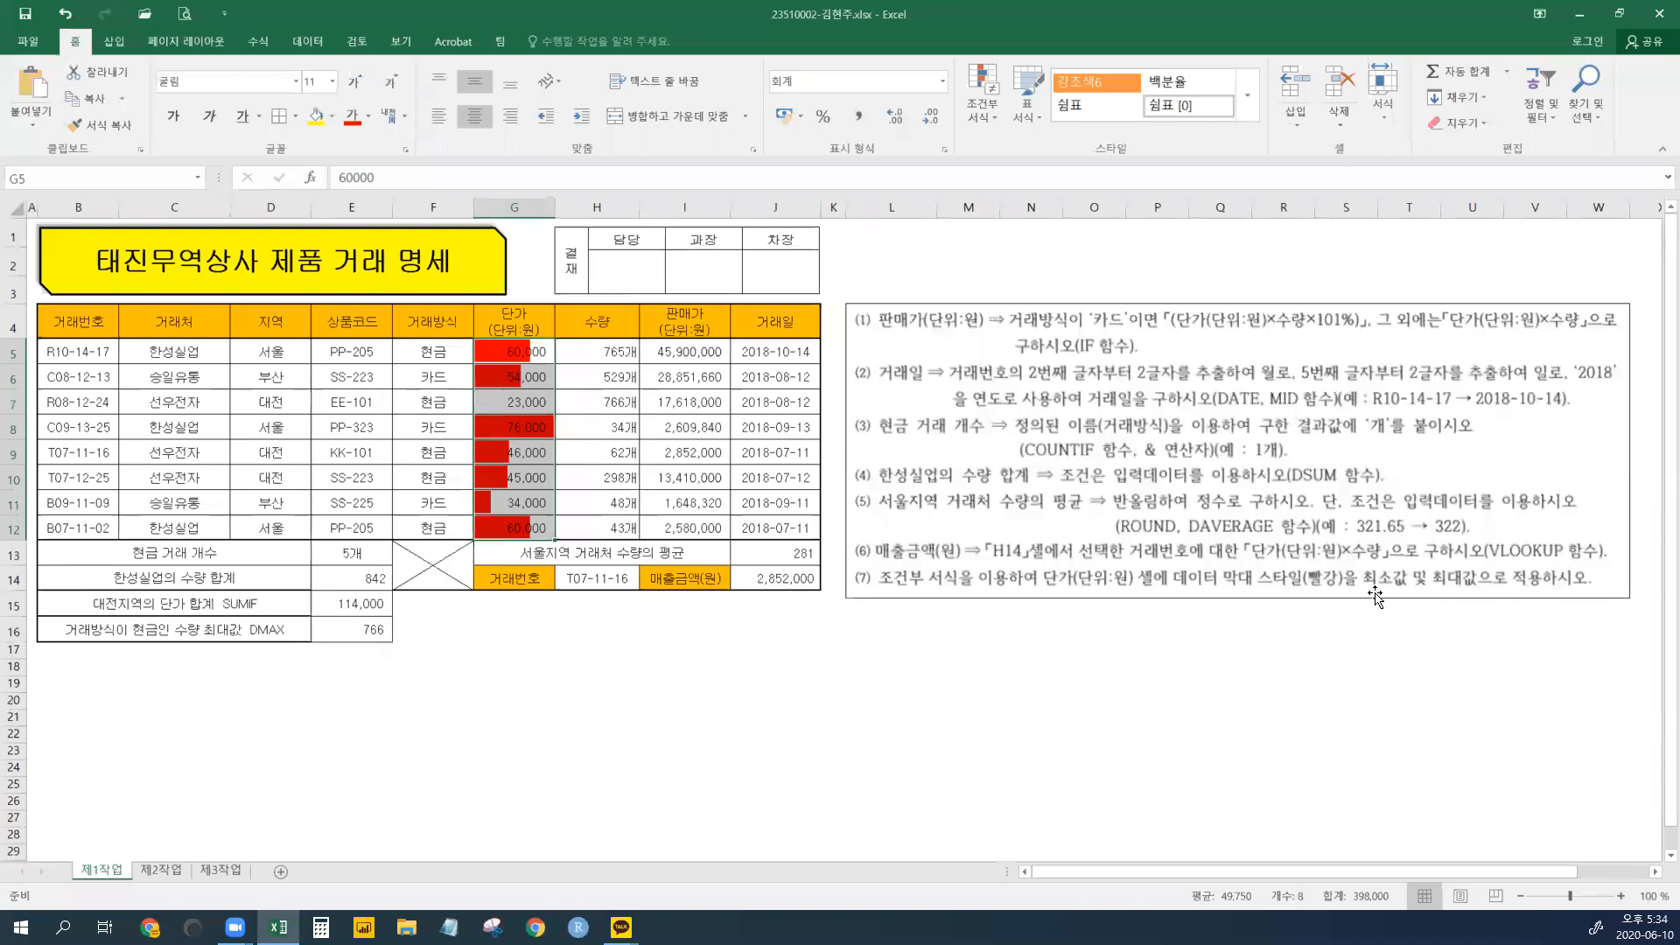
drag(523, 356, 506, 529)
click(982, 119)
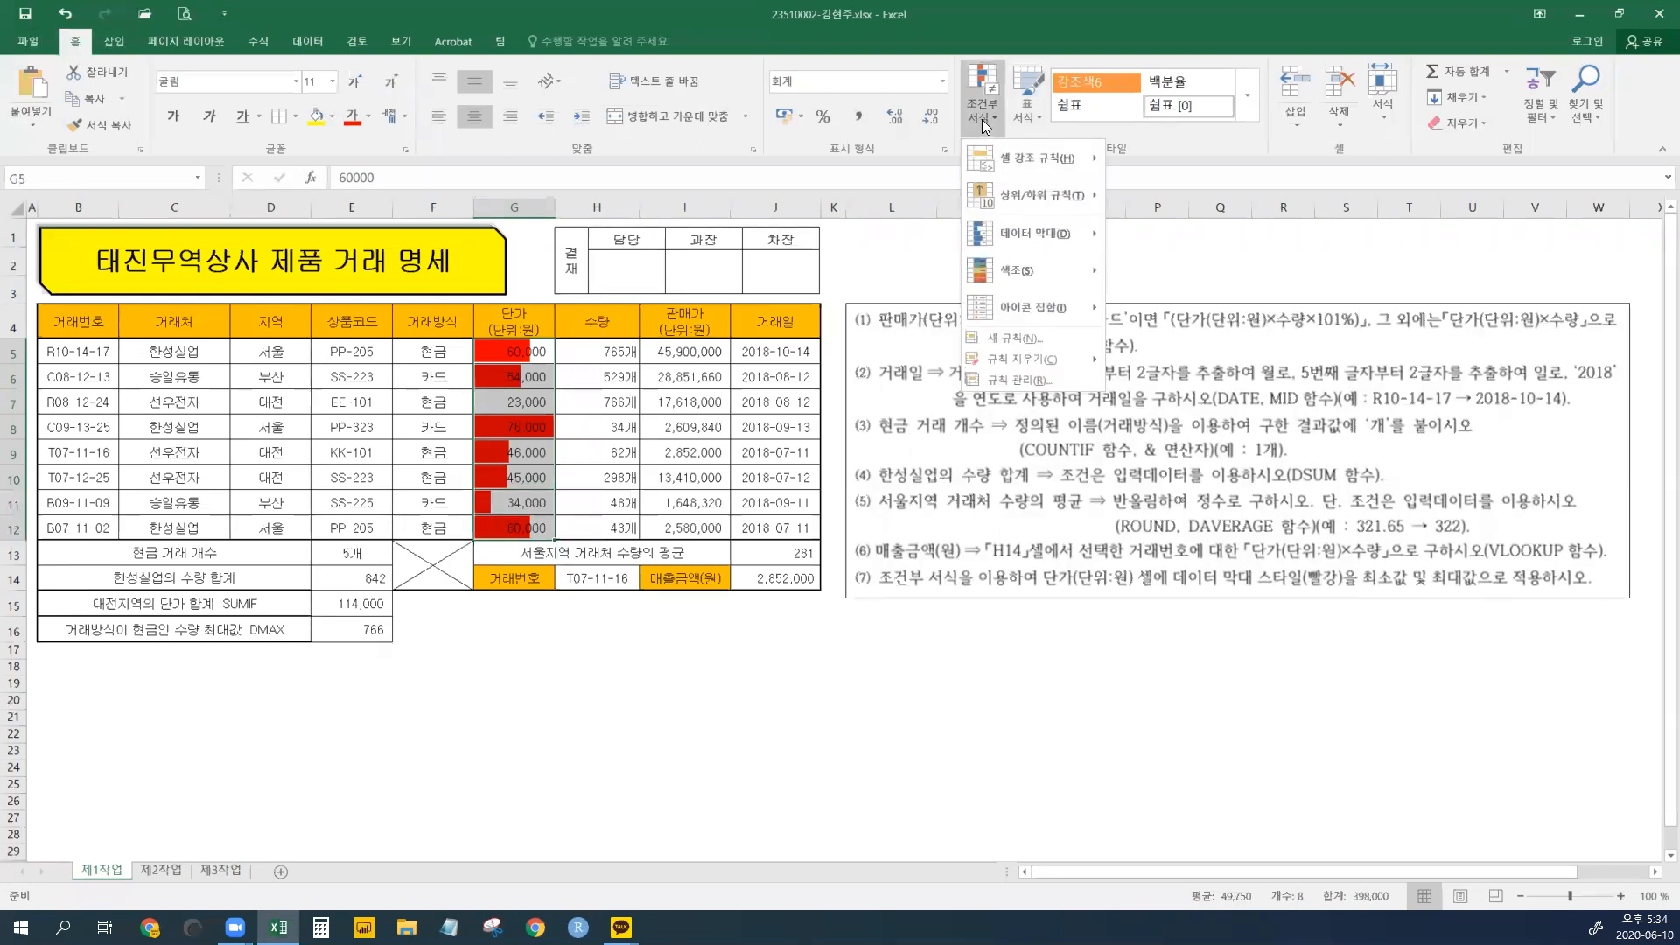
mouse_move(1058, 231)
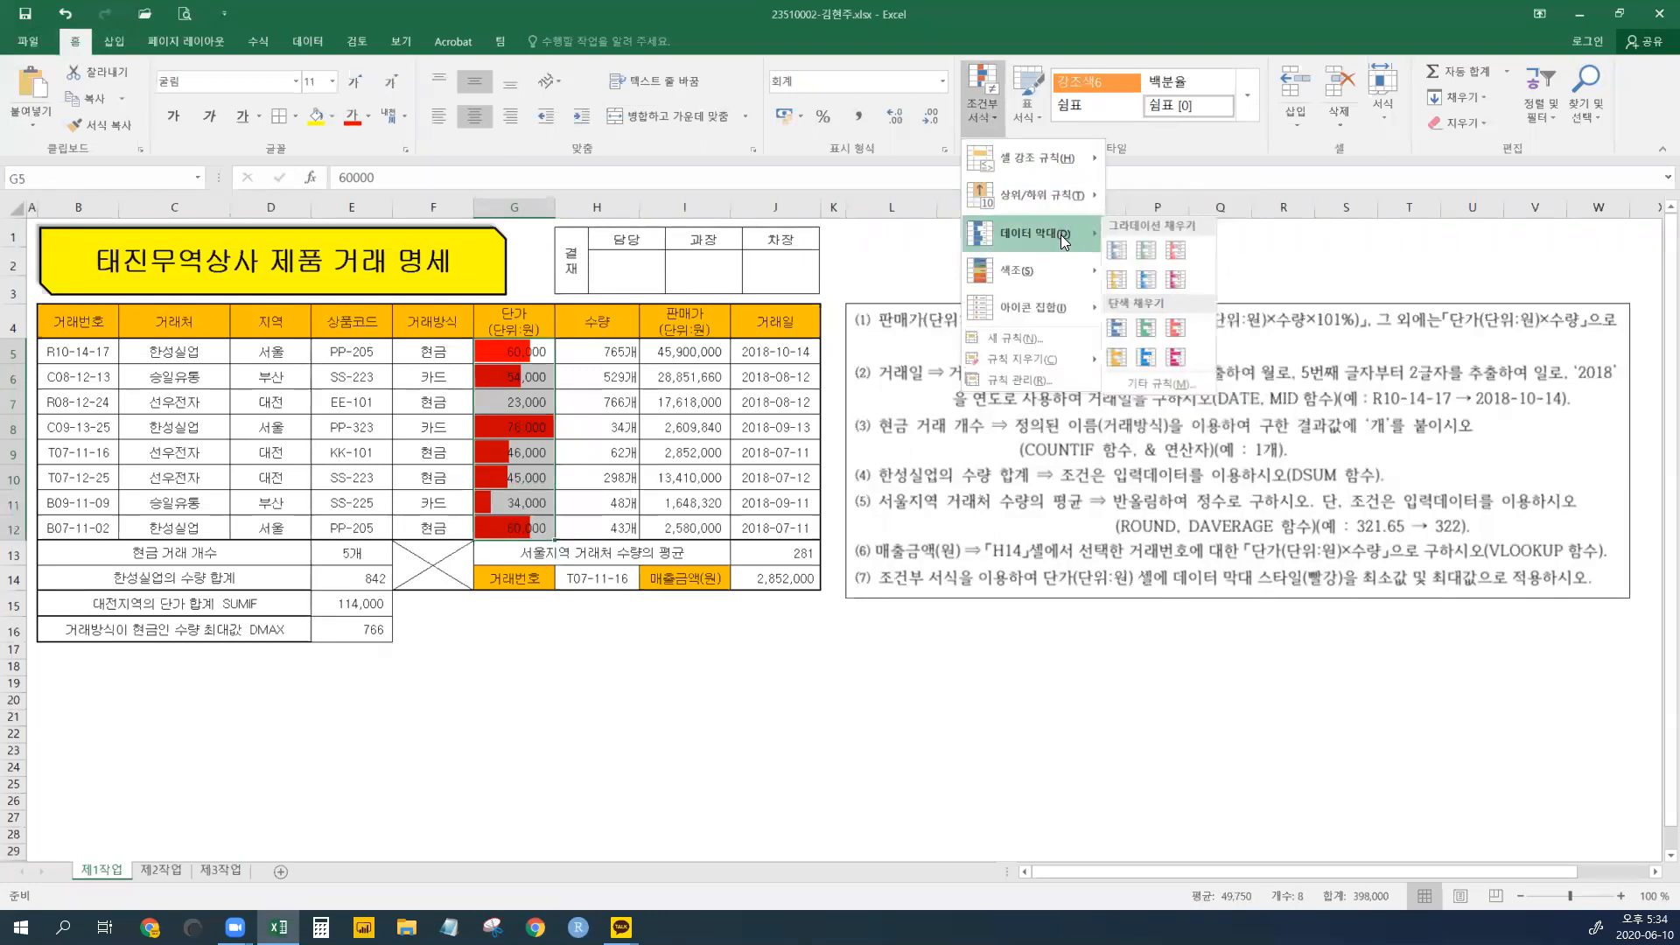
click(1183, 330)
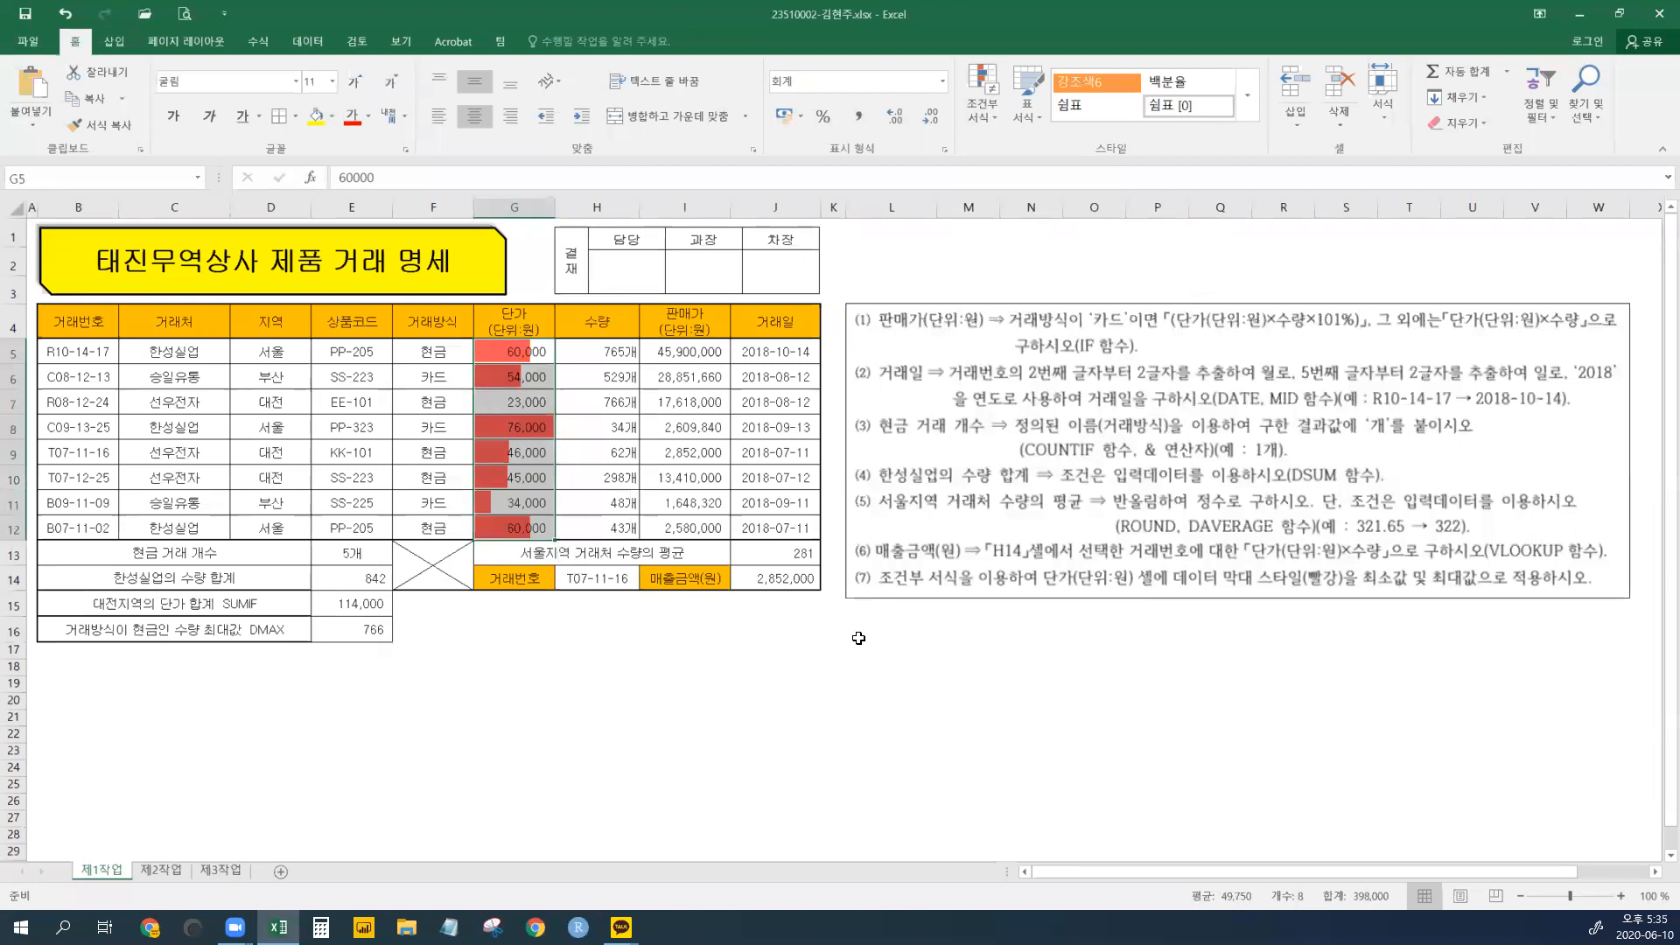
- Merge L16:W16 into one cell with font size 14 and left alignment
drag(862, 636, 1614, 630)
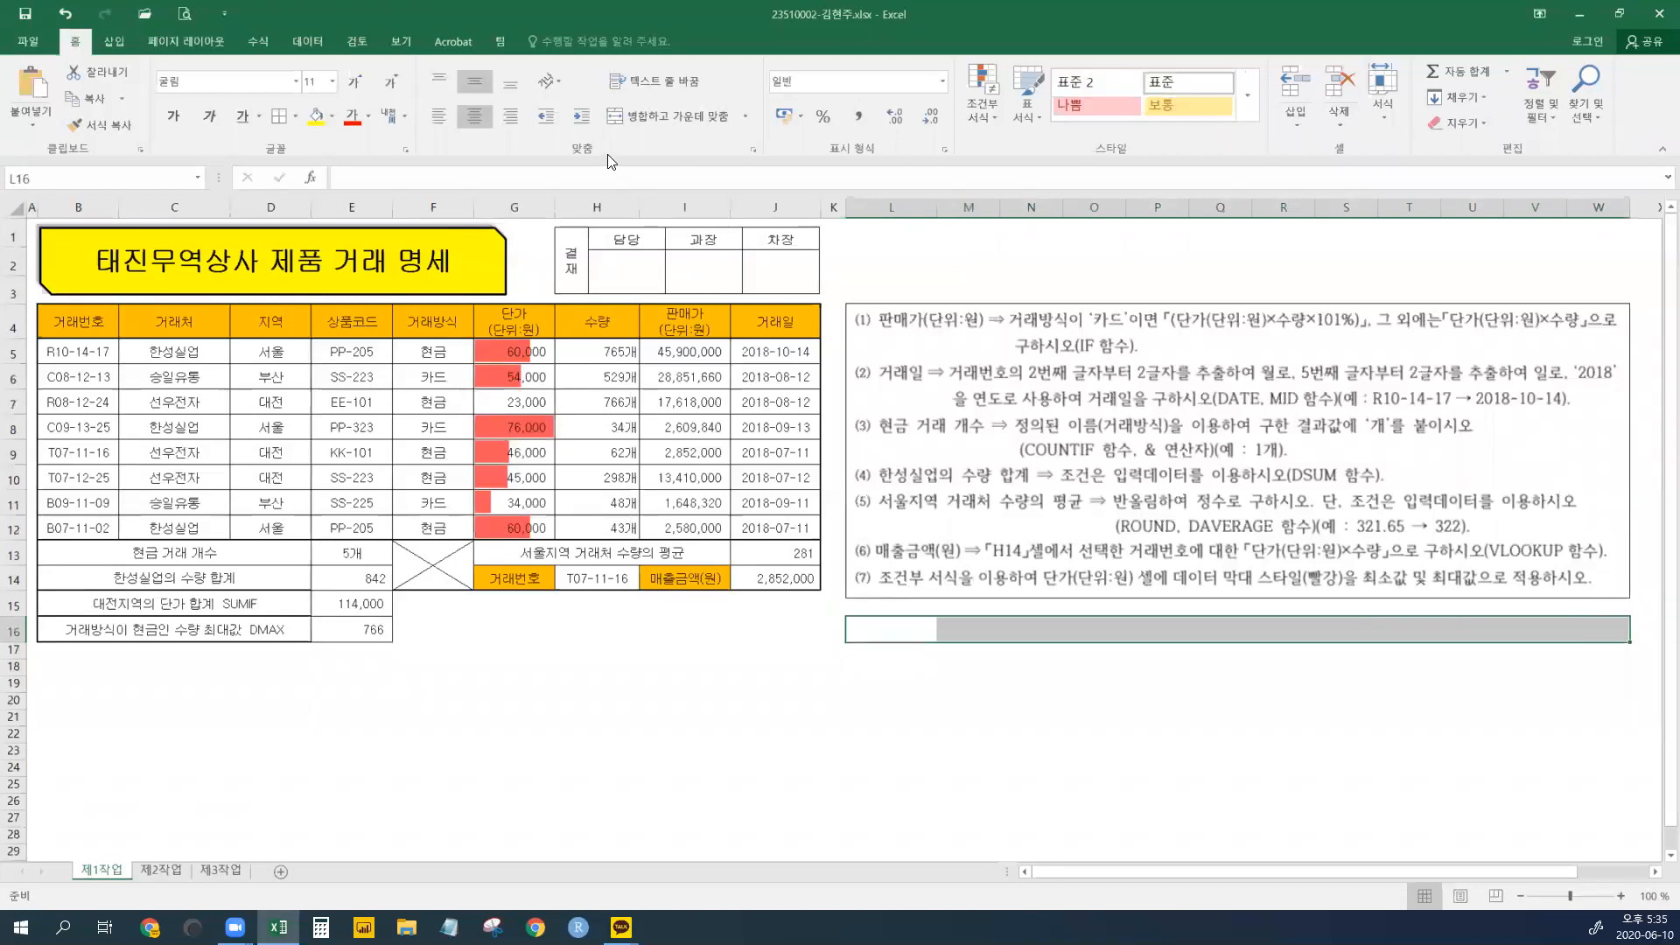
click(637, 115)
click(353, 82)
click(353, 83)
click(438, 115)
- Type the (7) note requesting a formula-based yellow fill on rows with quantity 500 or more
double_click(991, 620)
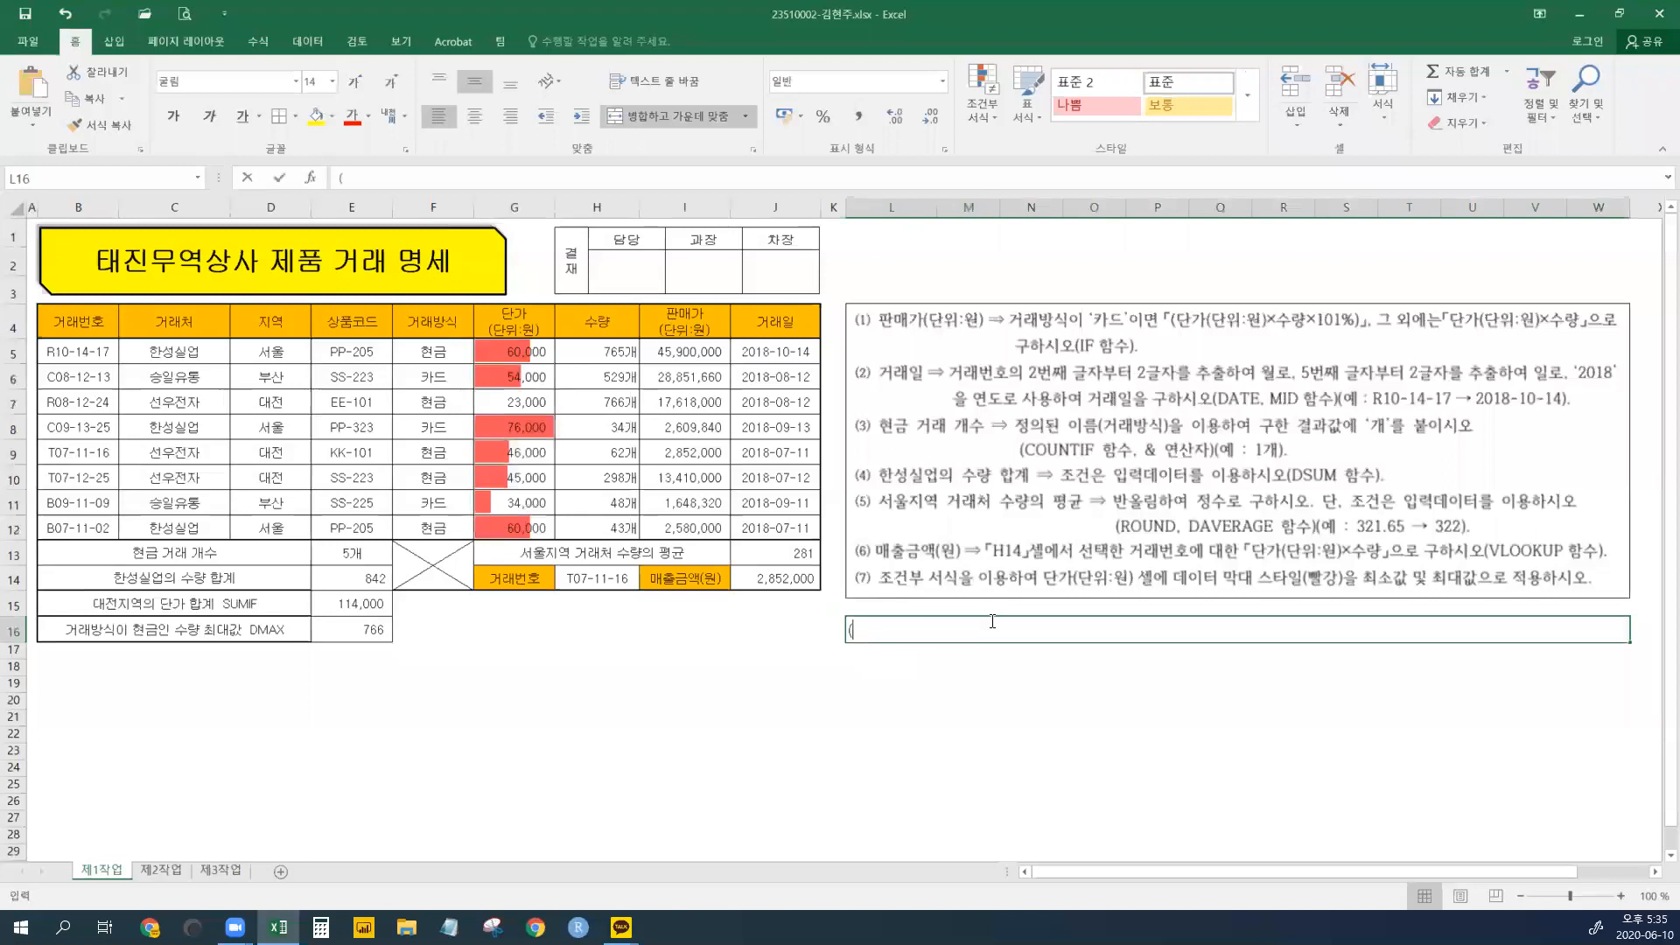
text((7) W)
key(BackSpace)
text(조건부 서식의 수식을 이용해서 )
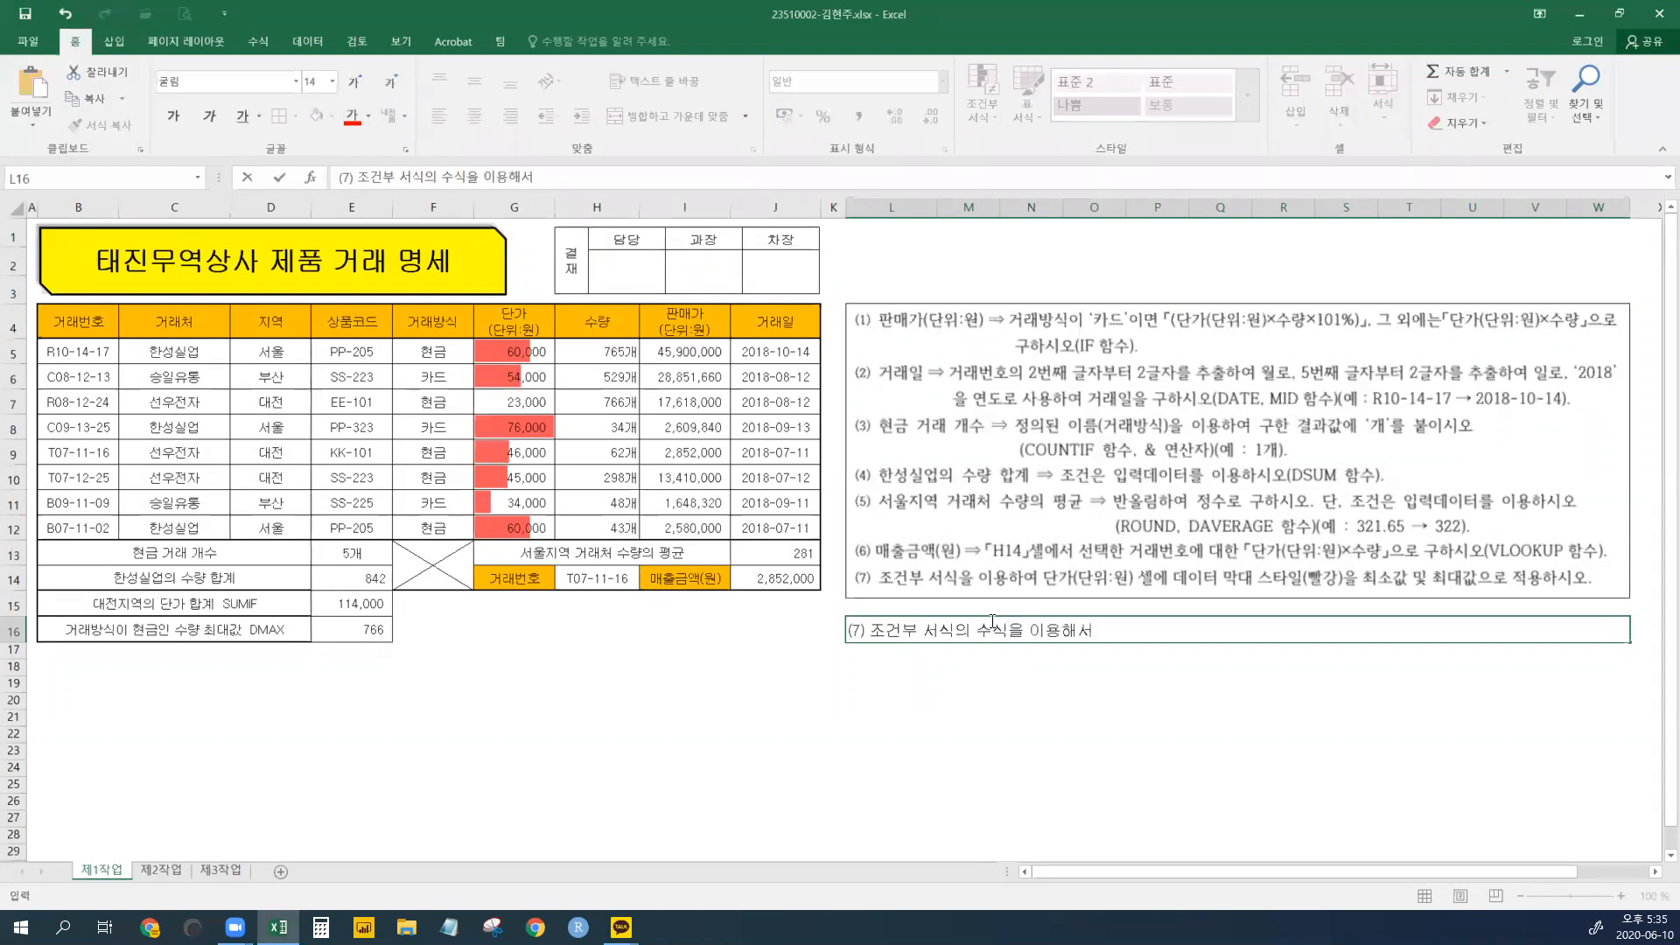
text(수량이 500개 )
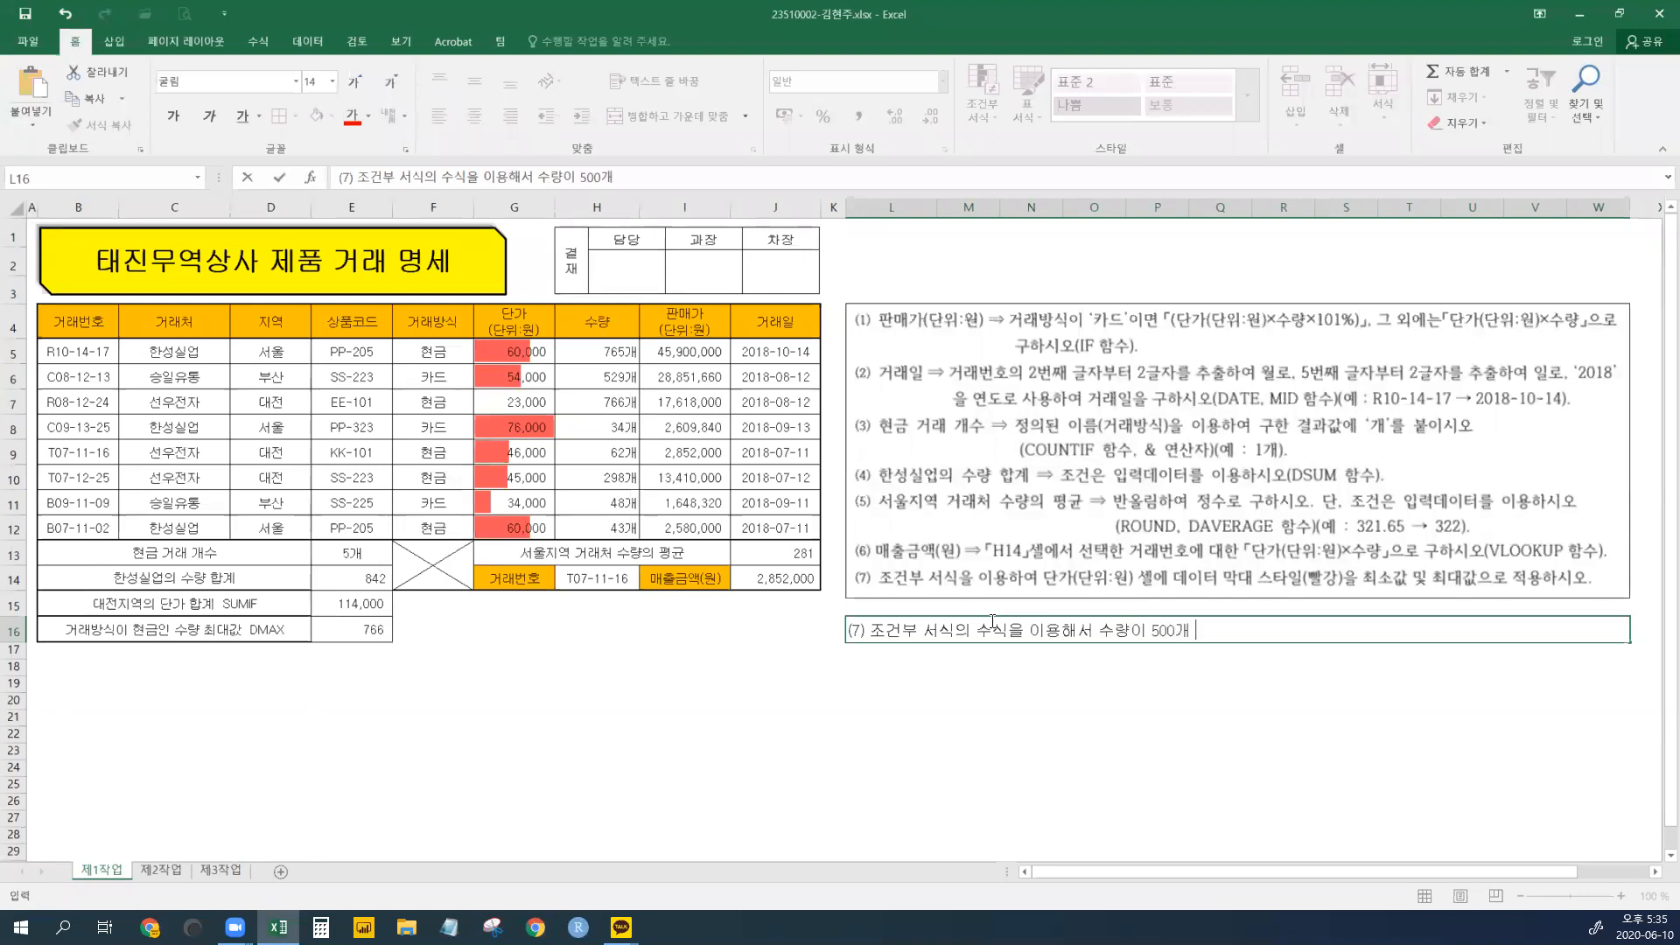
text(이상인 행전체애 ㄷ)
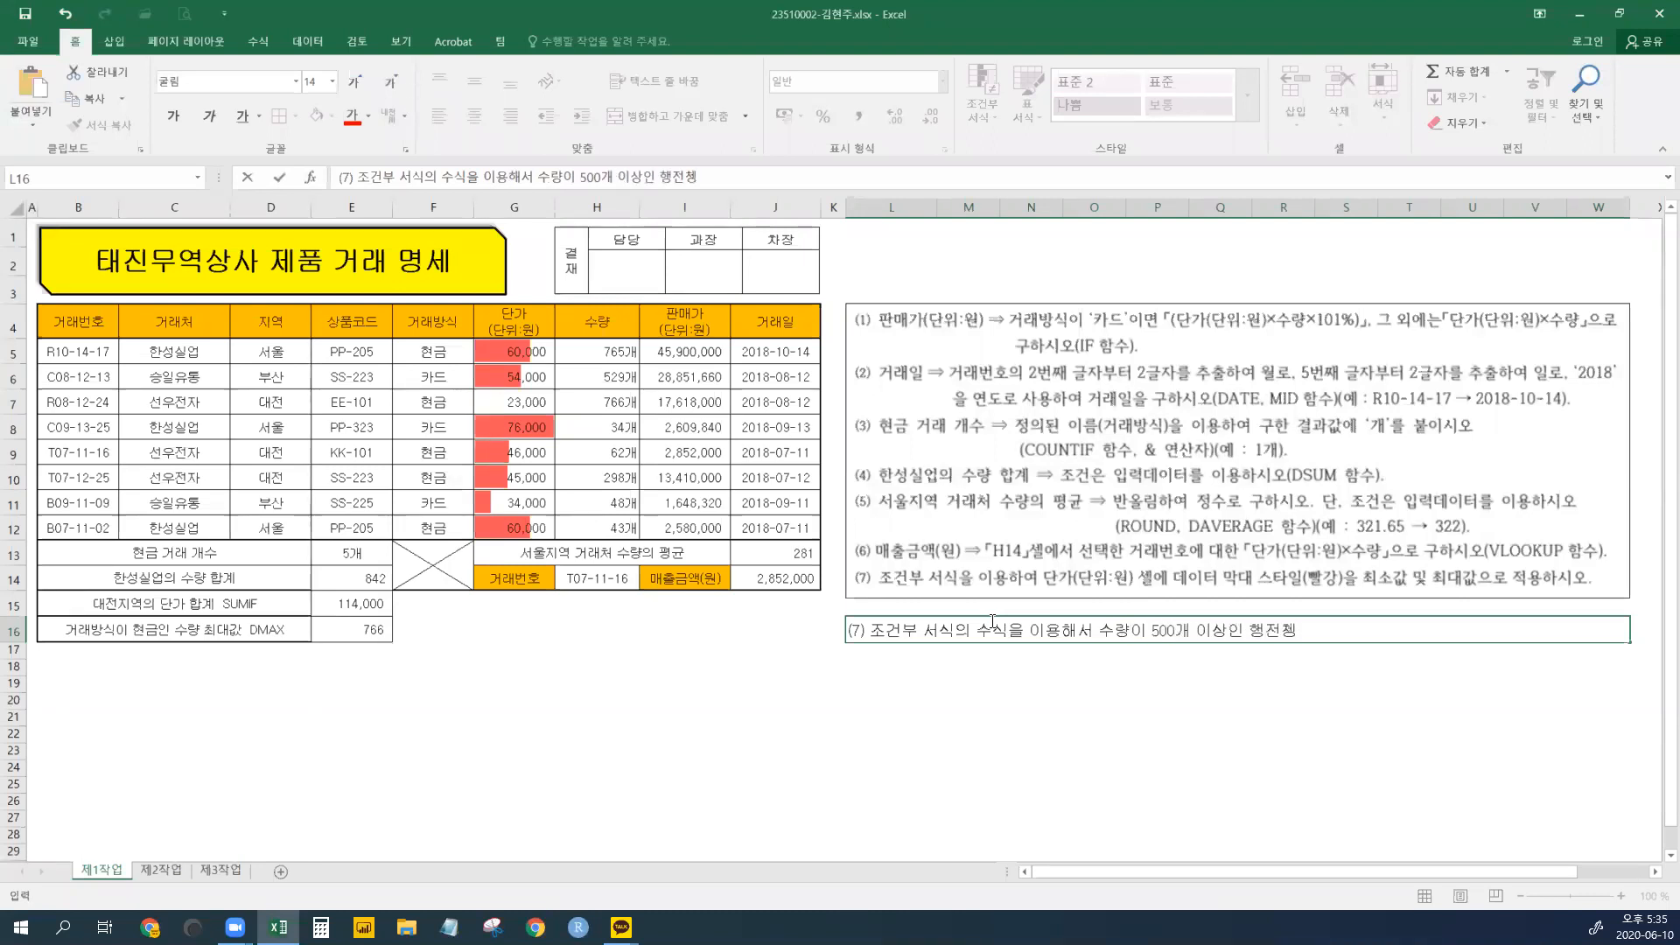
key(BackSpace)
key(BackSpace)
key(BackSpace)
text(에 다음 서식을 적용)
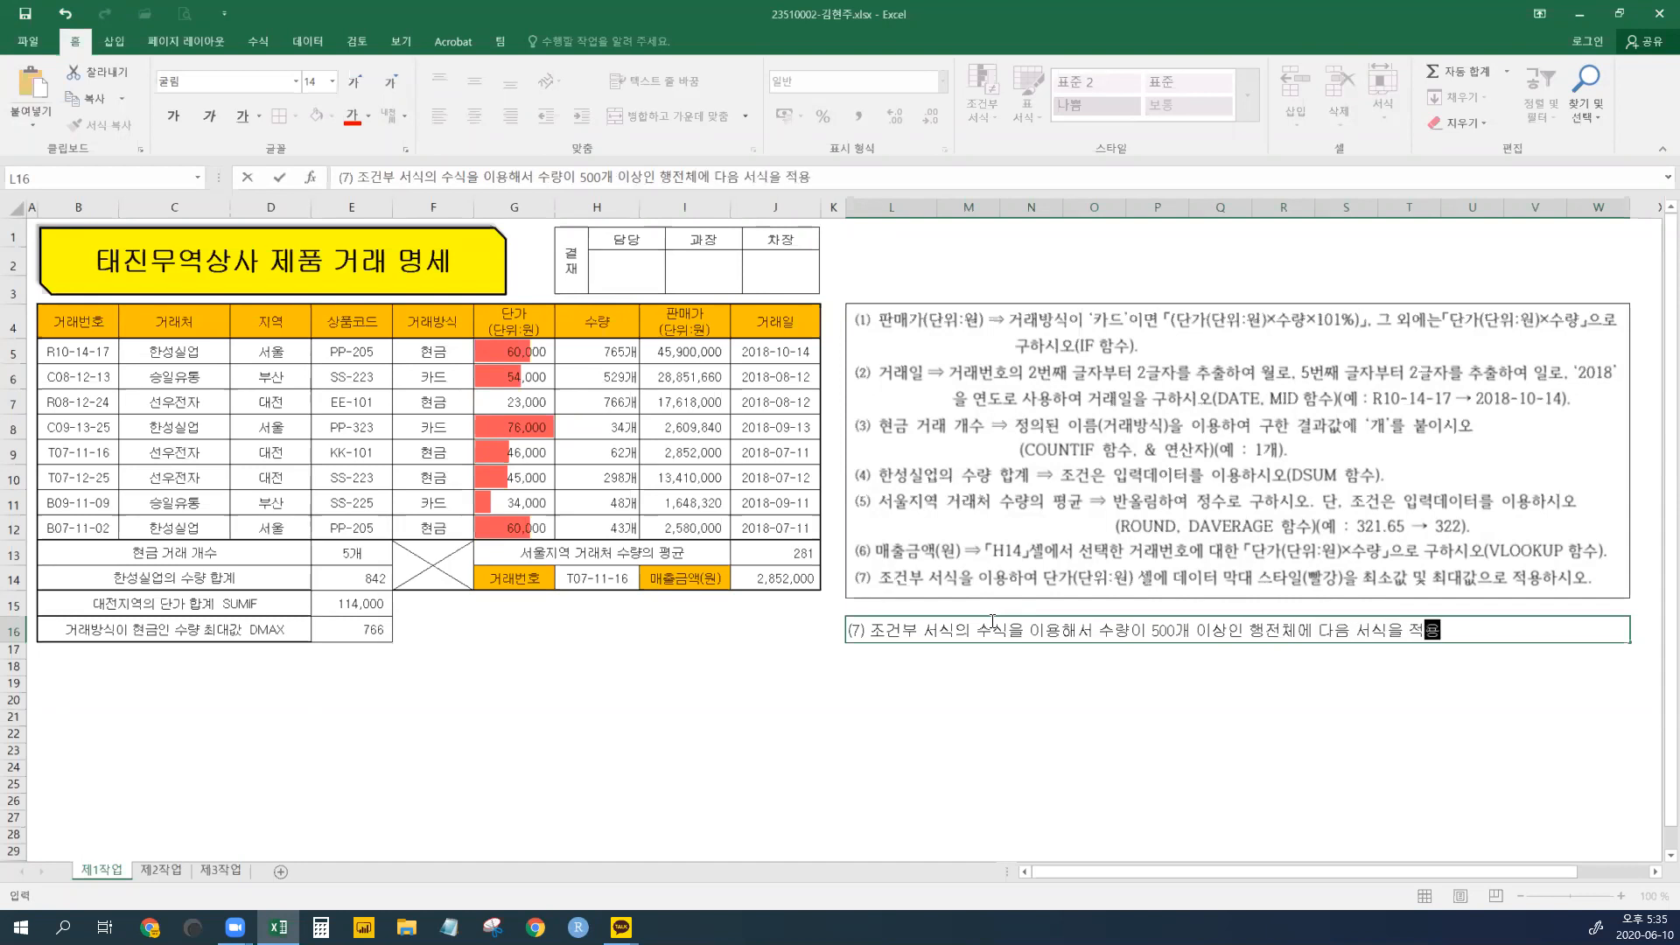
text( ( 채우기 : 노랑 ))
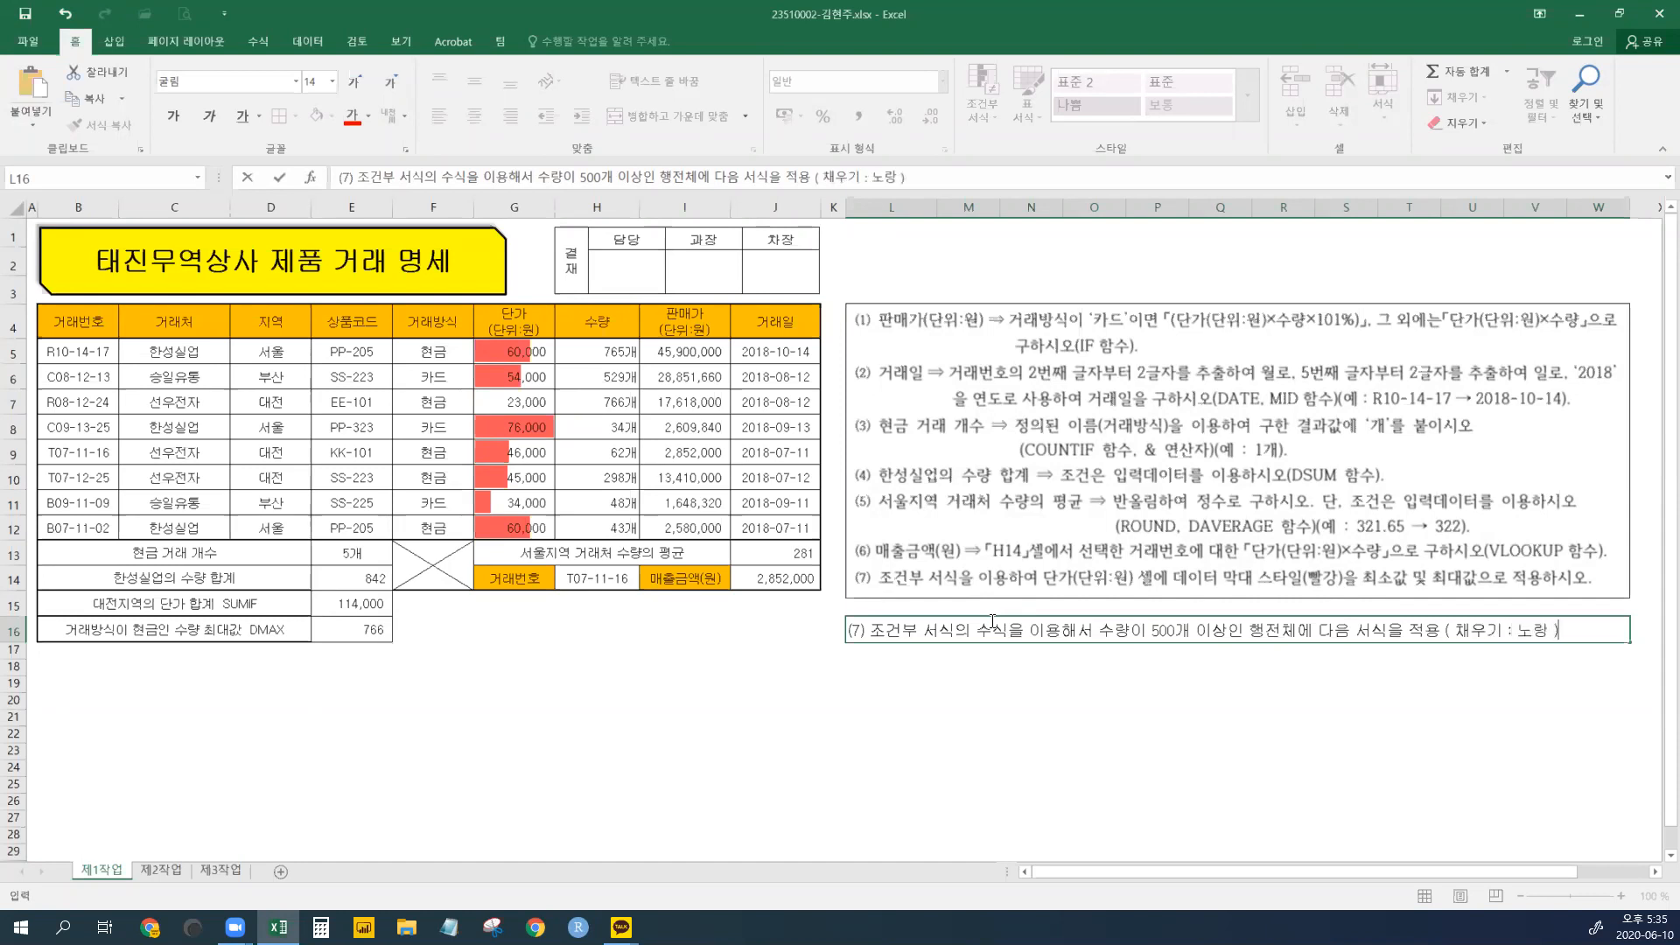
key(ctrl+Return)
click(987, 696)
click(878, 654)
click(862, 634)
click(853, 681)
click(861, 630)
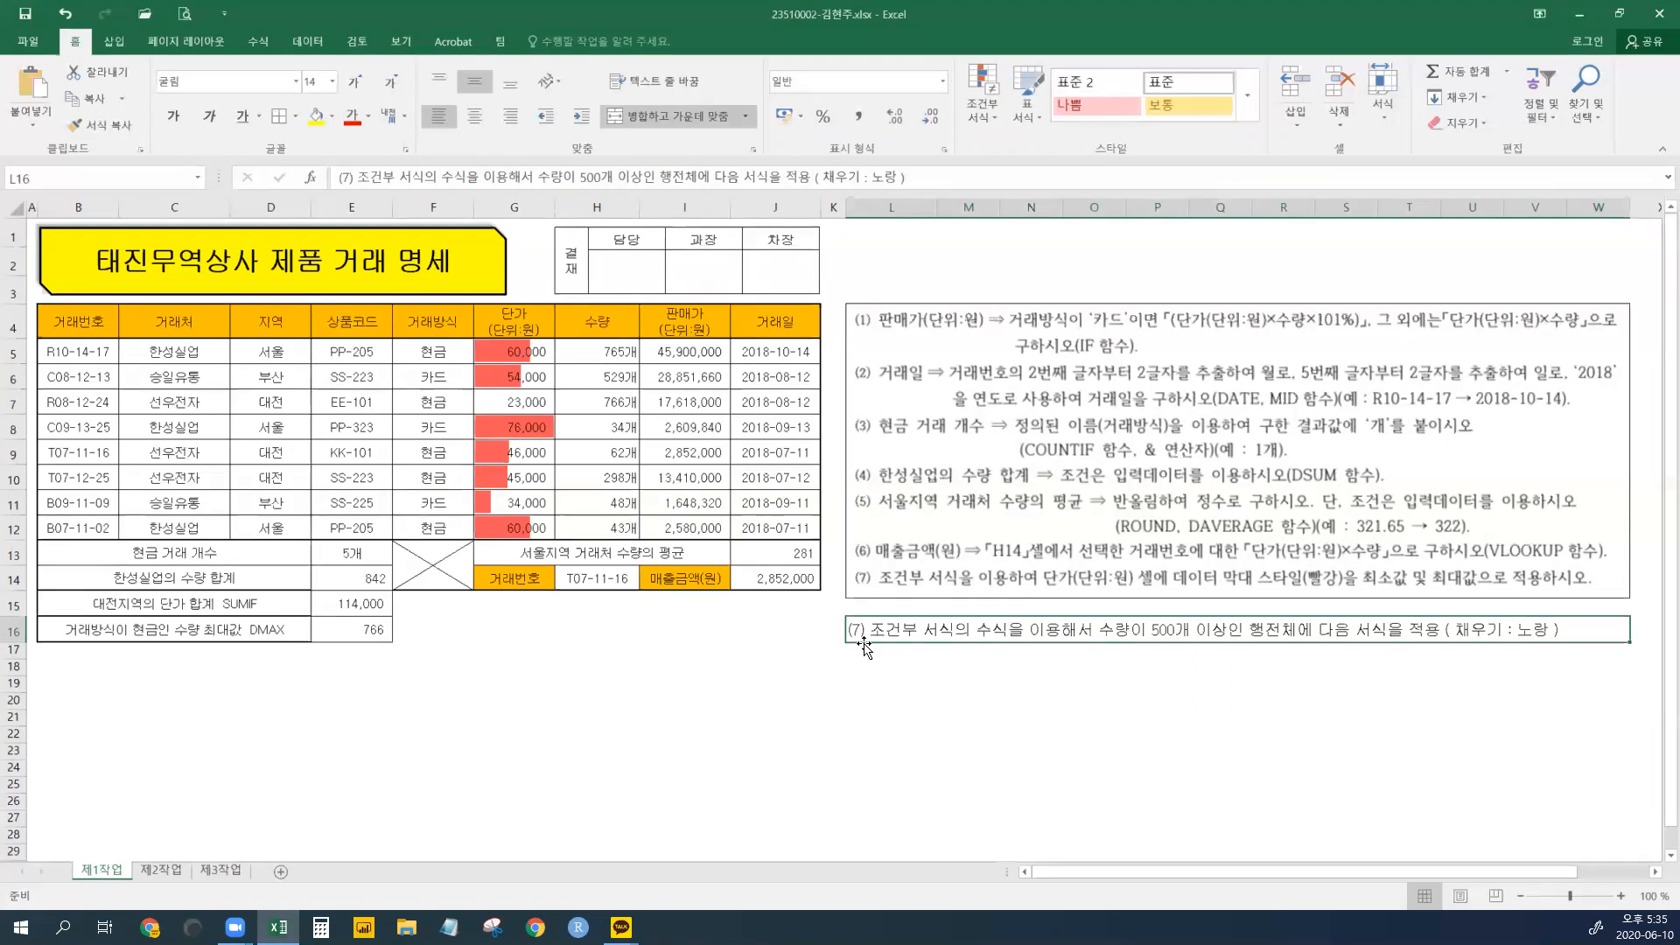
drag(509, 351, 516, 528)
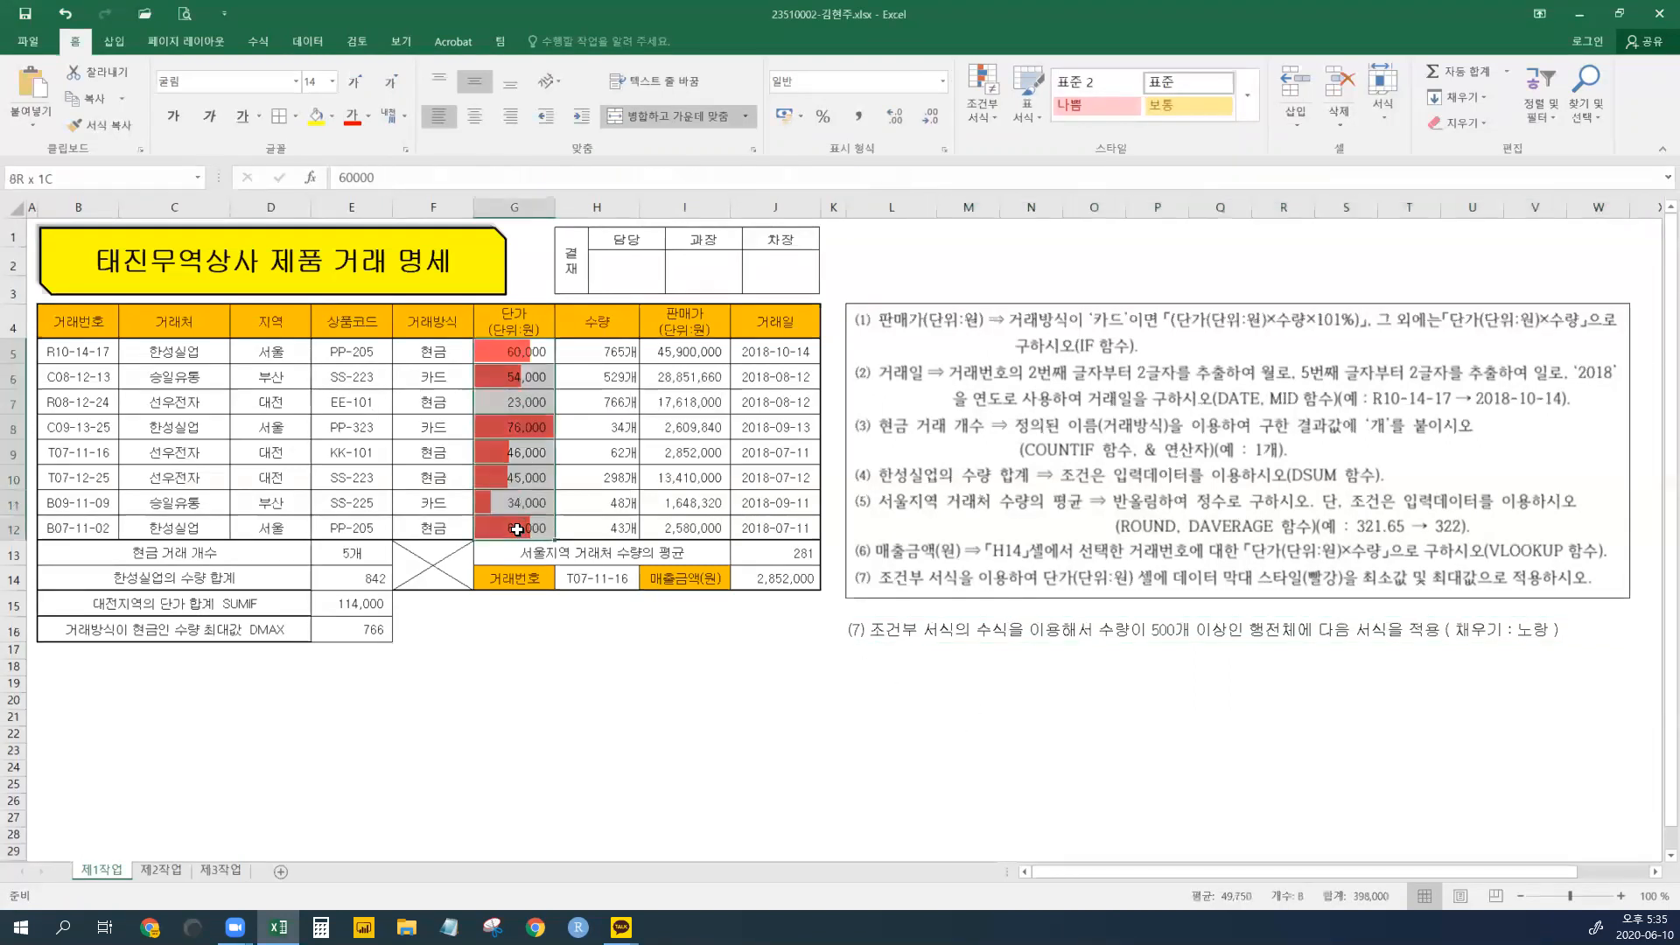
click(966, 722)
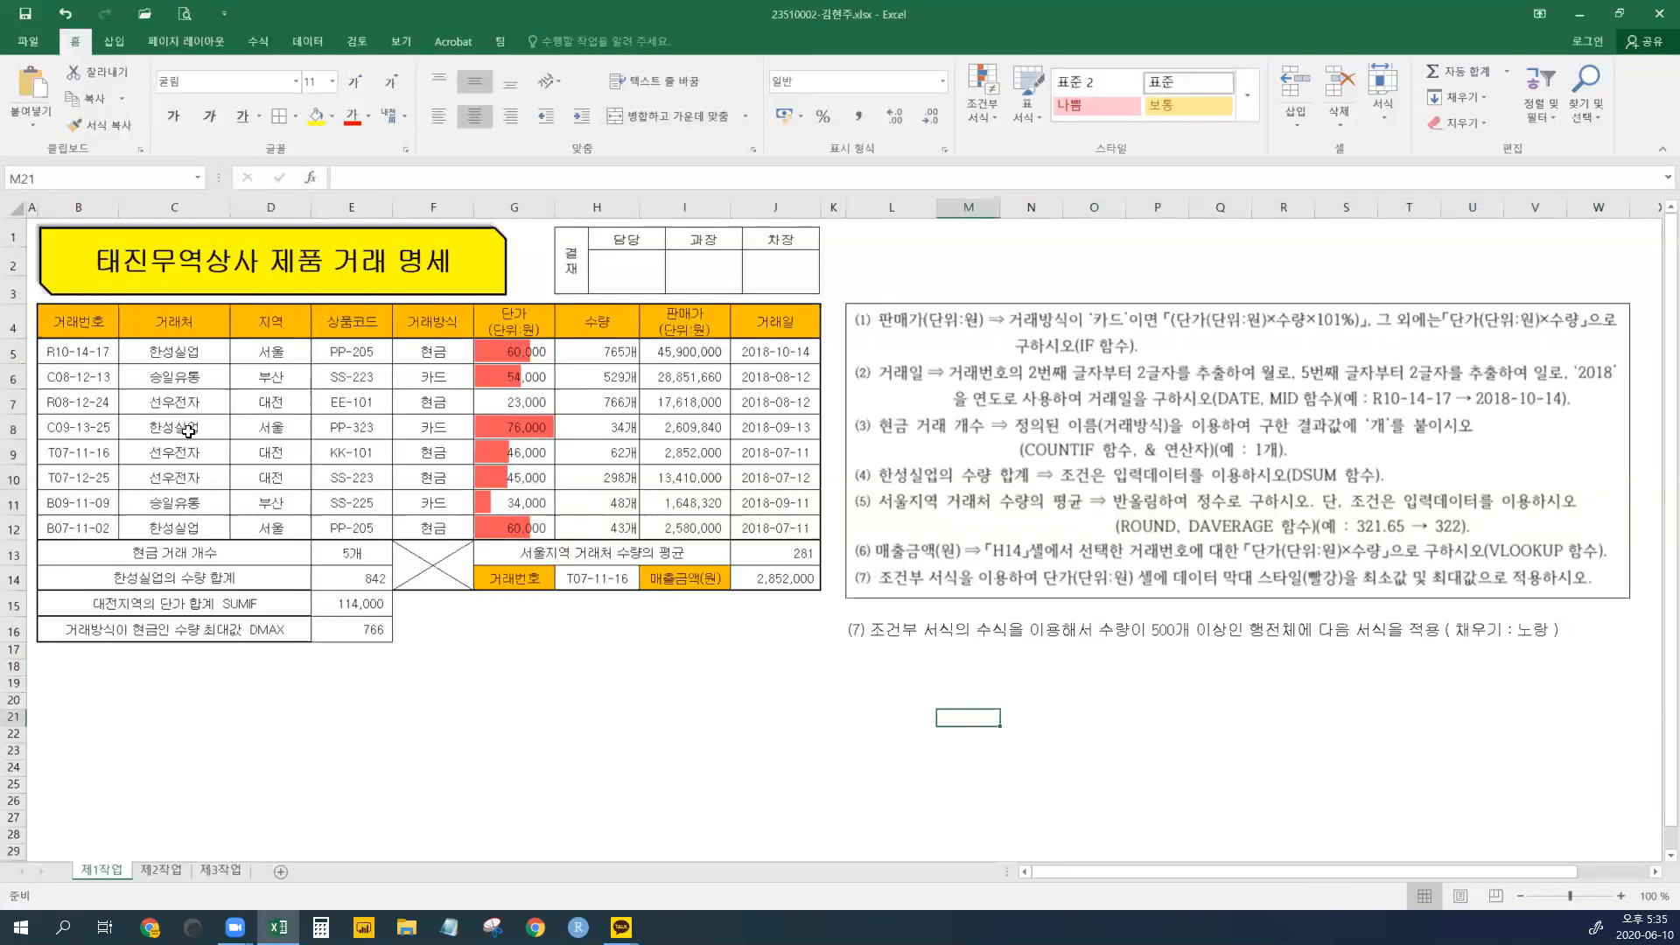
drag(54, 352, 748, 527)
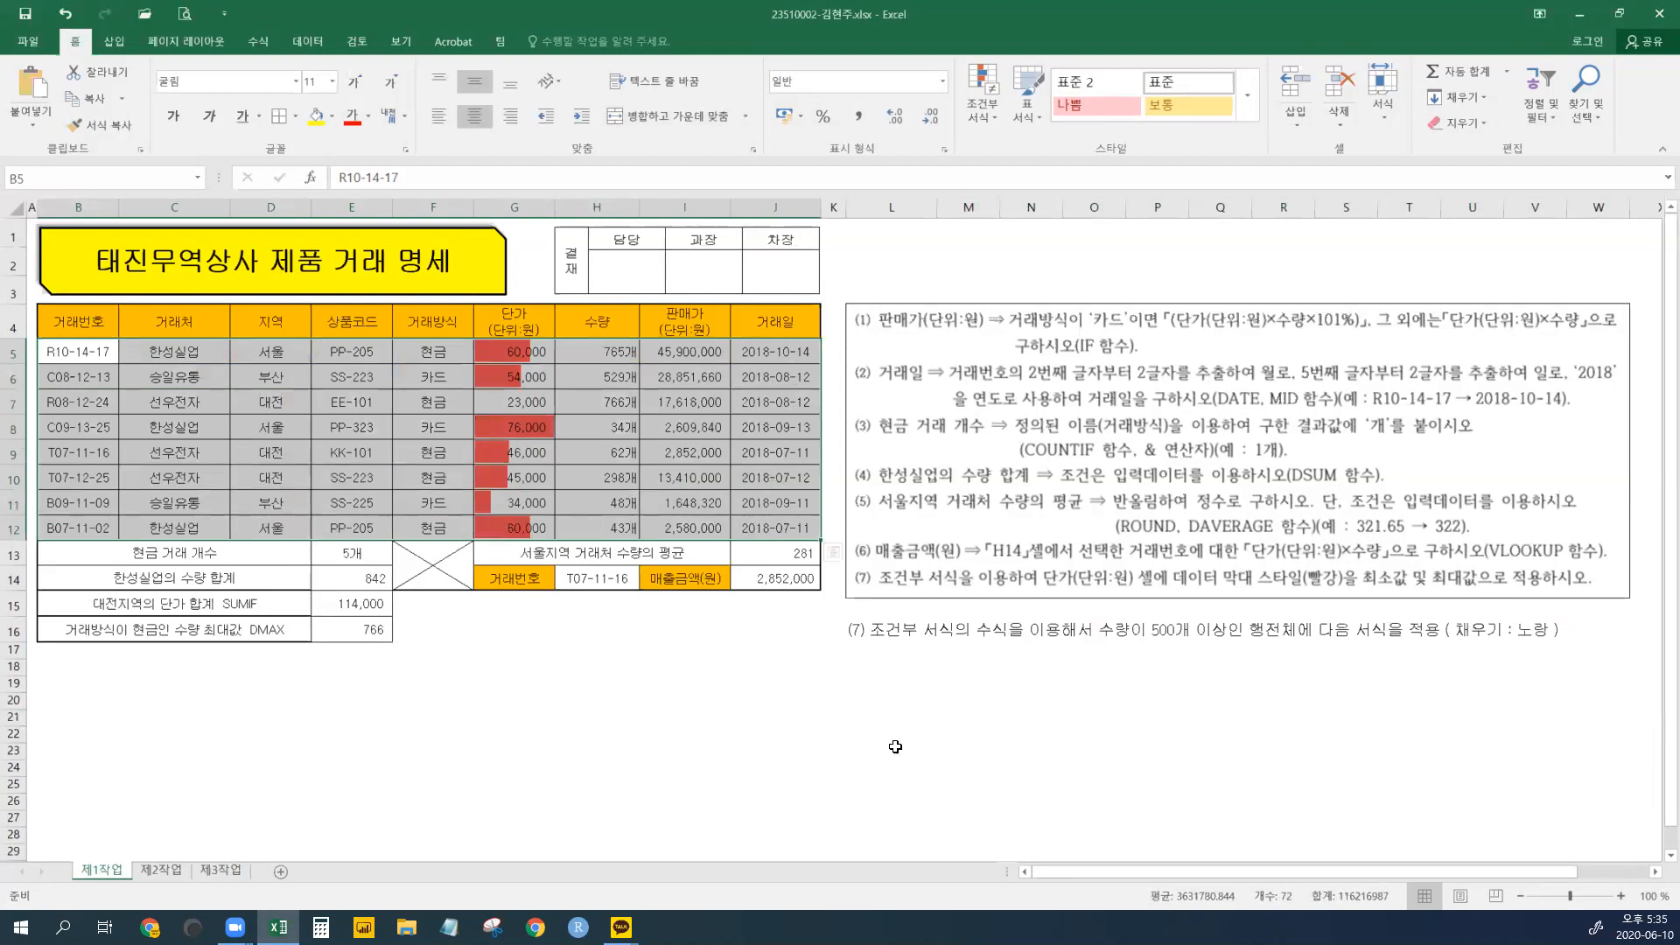
click(875, 636)
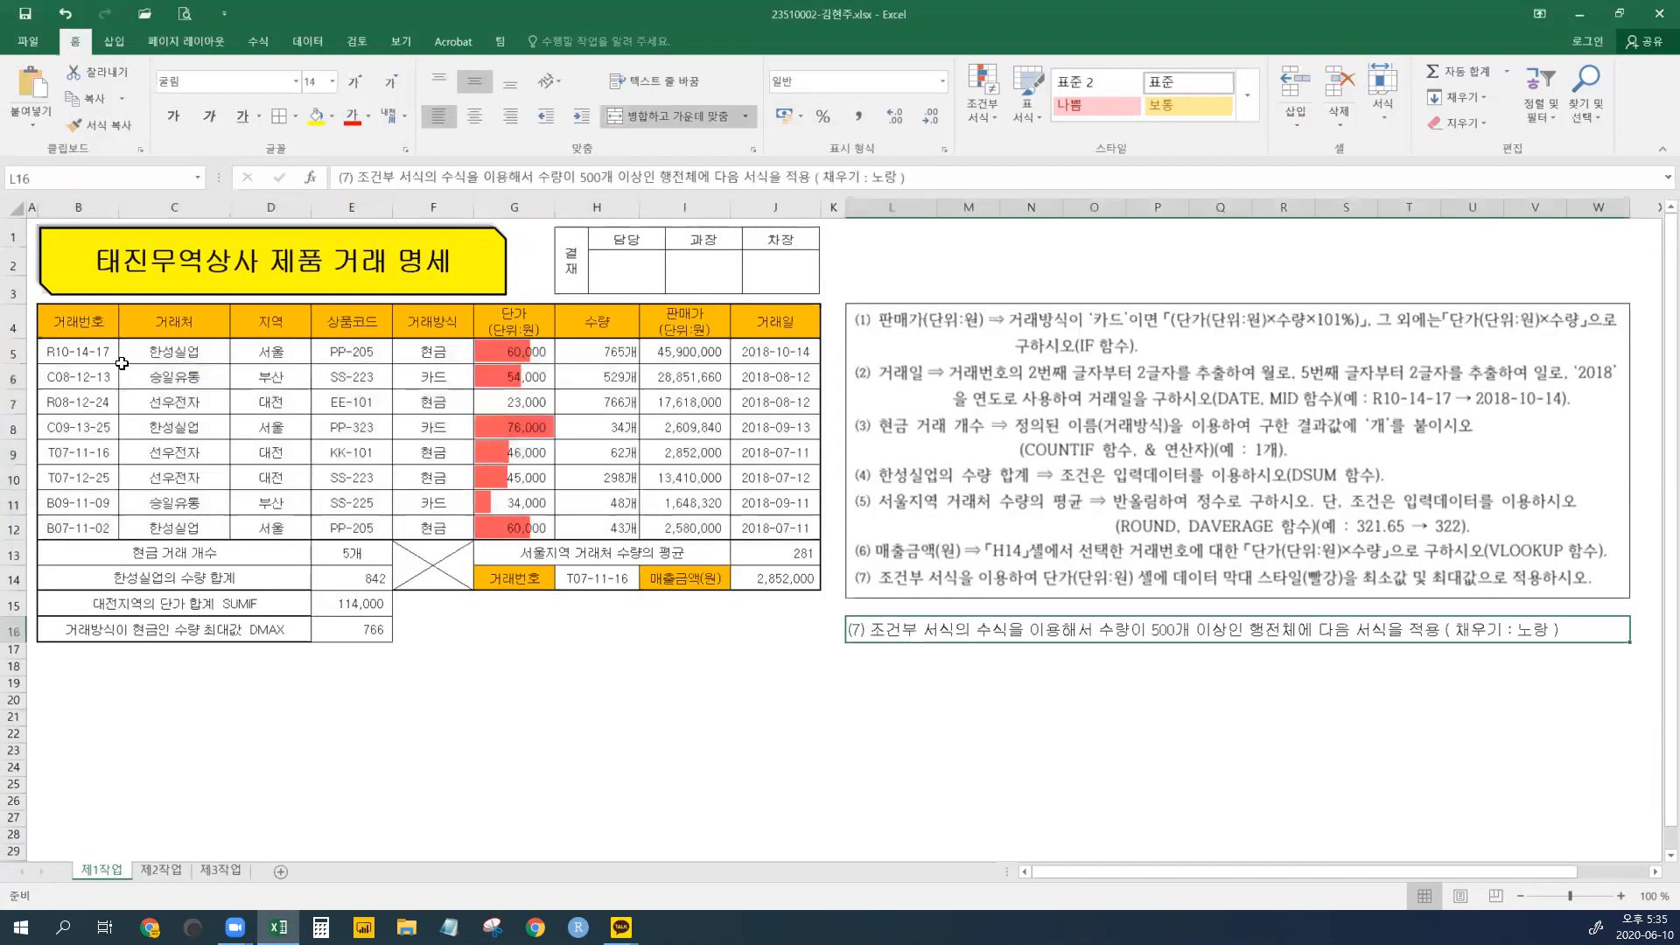
click(525, 452)
click(25, 15)
click(607, 683)
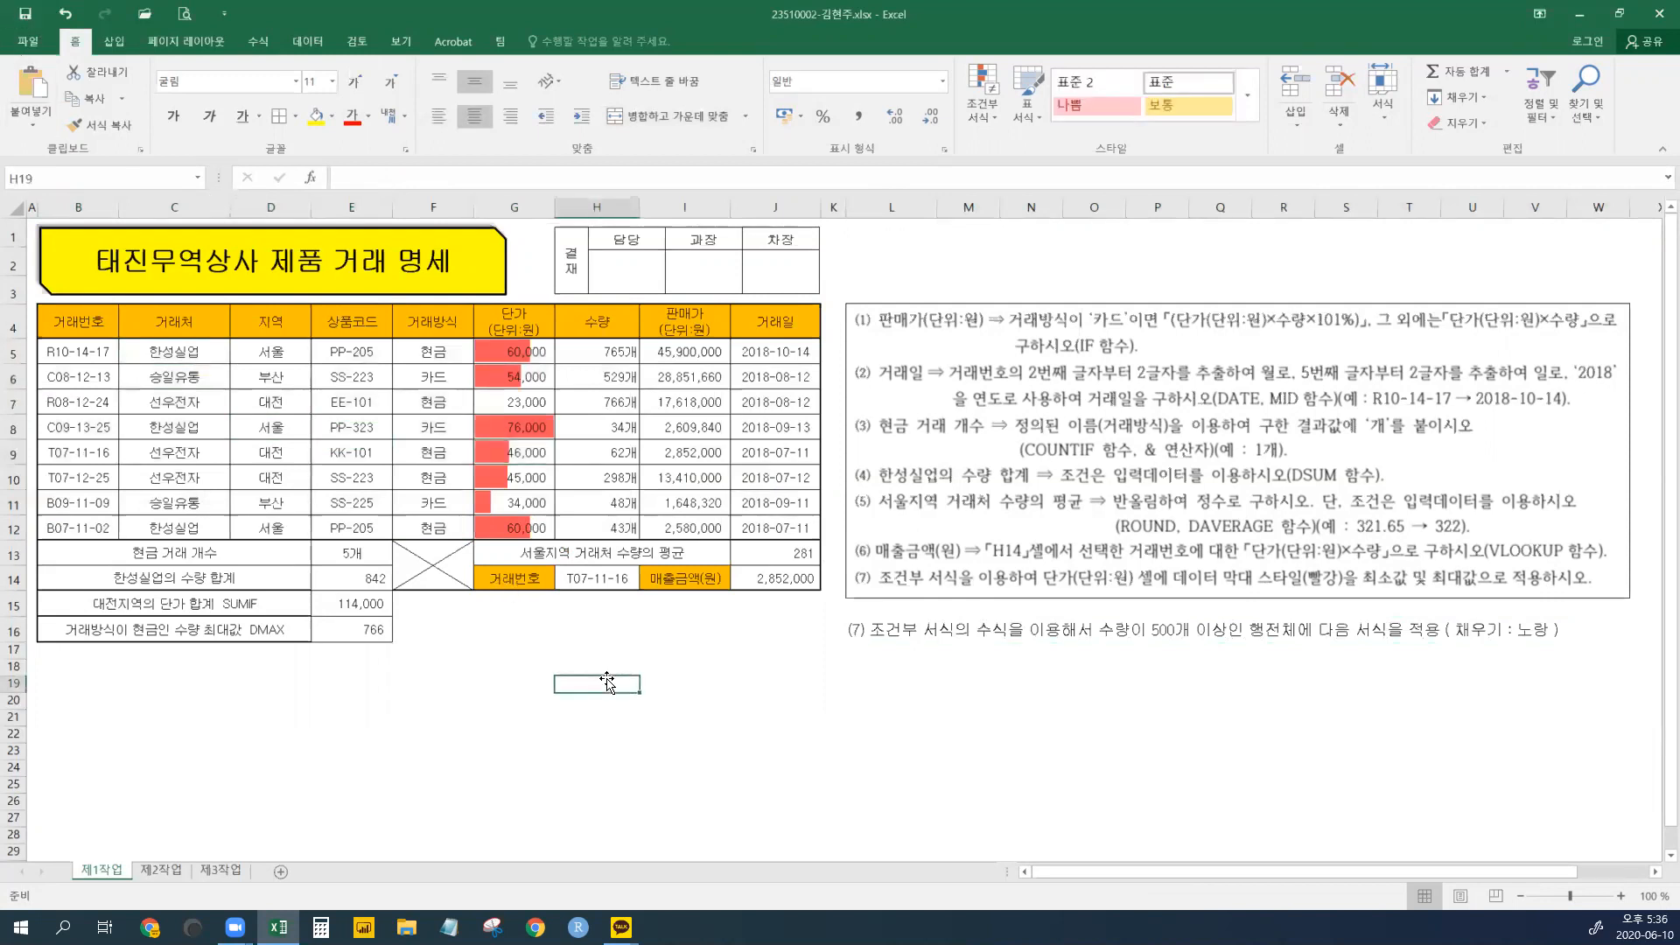